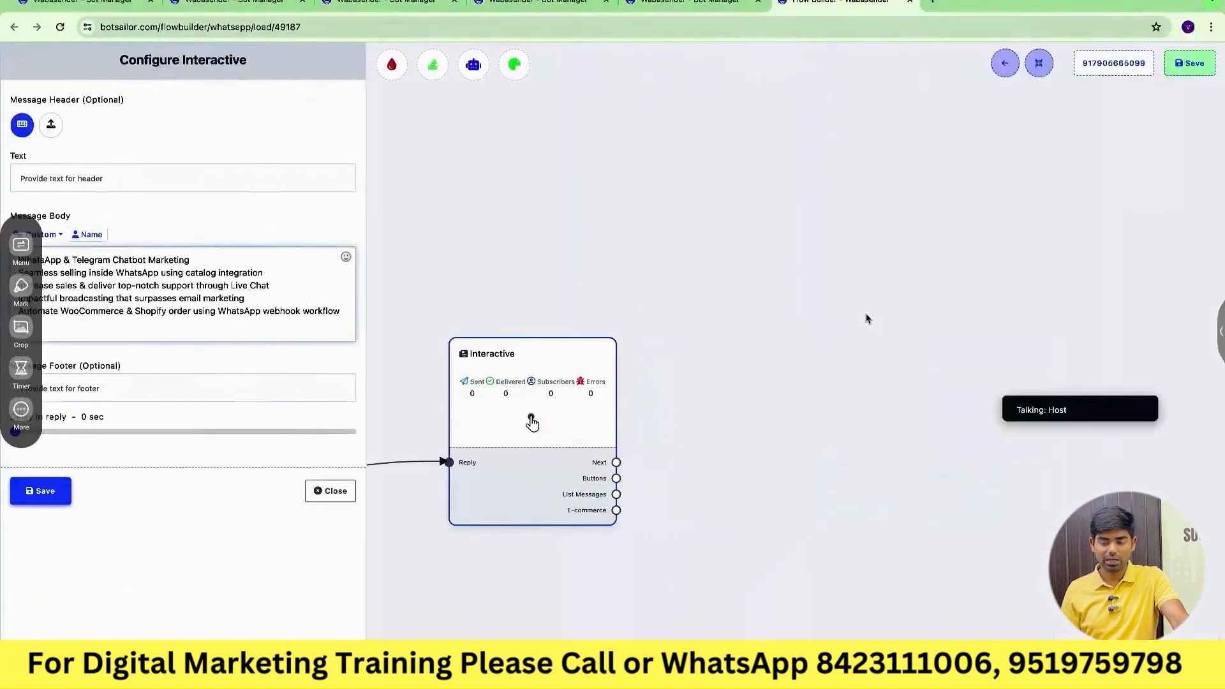
Rerun the 'best digital marketing institute in lucknow' search from history and open More places.
{"action": "left_click", "coordinate": [932, 3]}
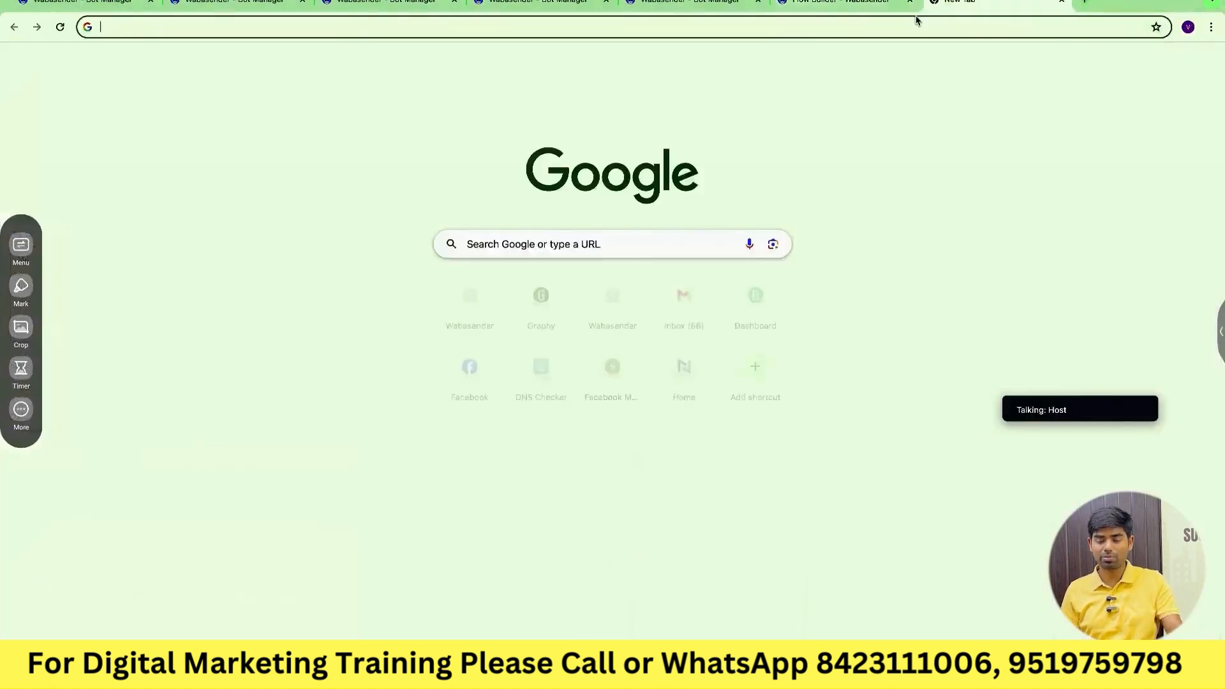
{"action": "left_click", "coordinate": [915, 19]}
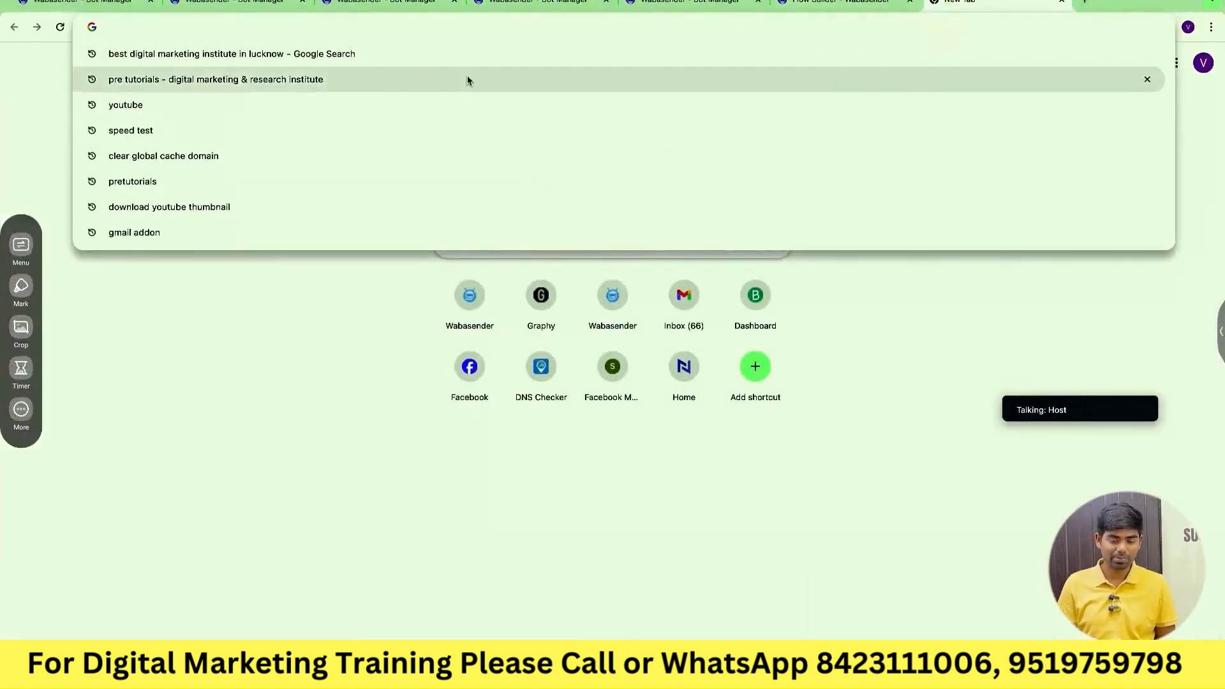
{"action": "left_click", "coordinate": [376, 59]}
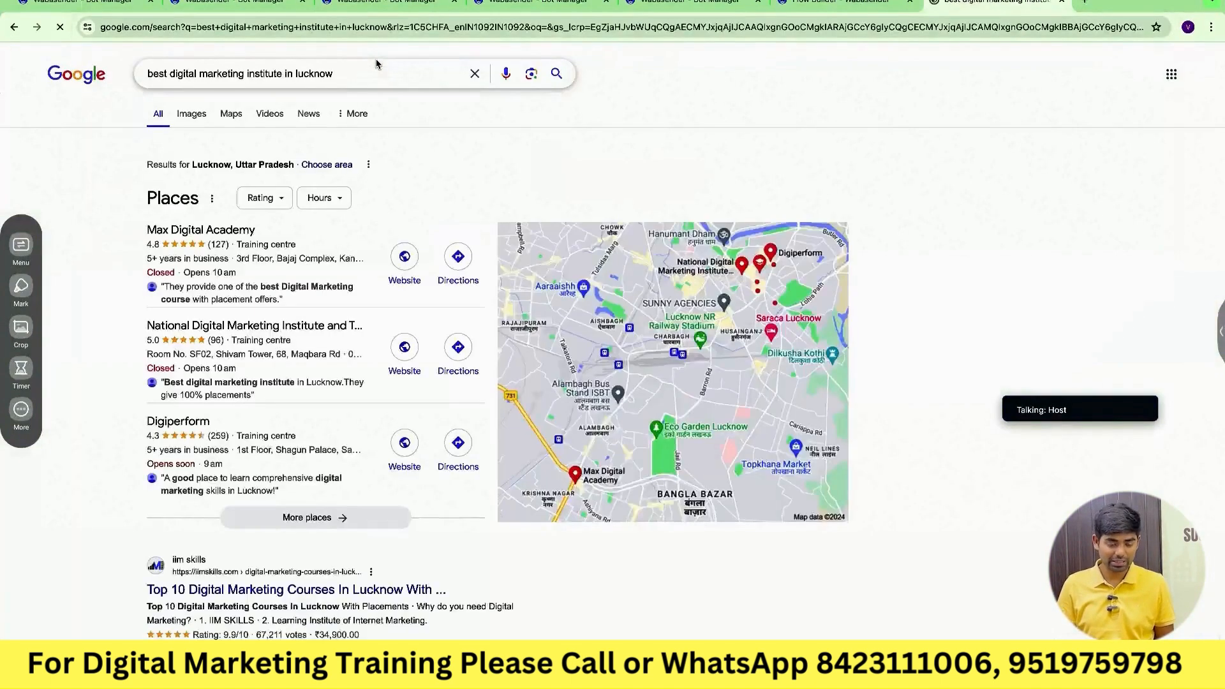
{"action": "left_click", "coordinate": [328, 517]}
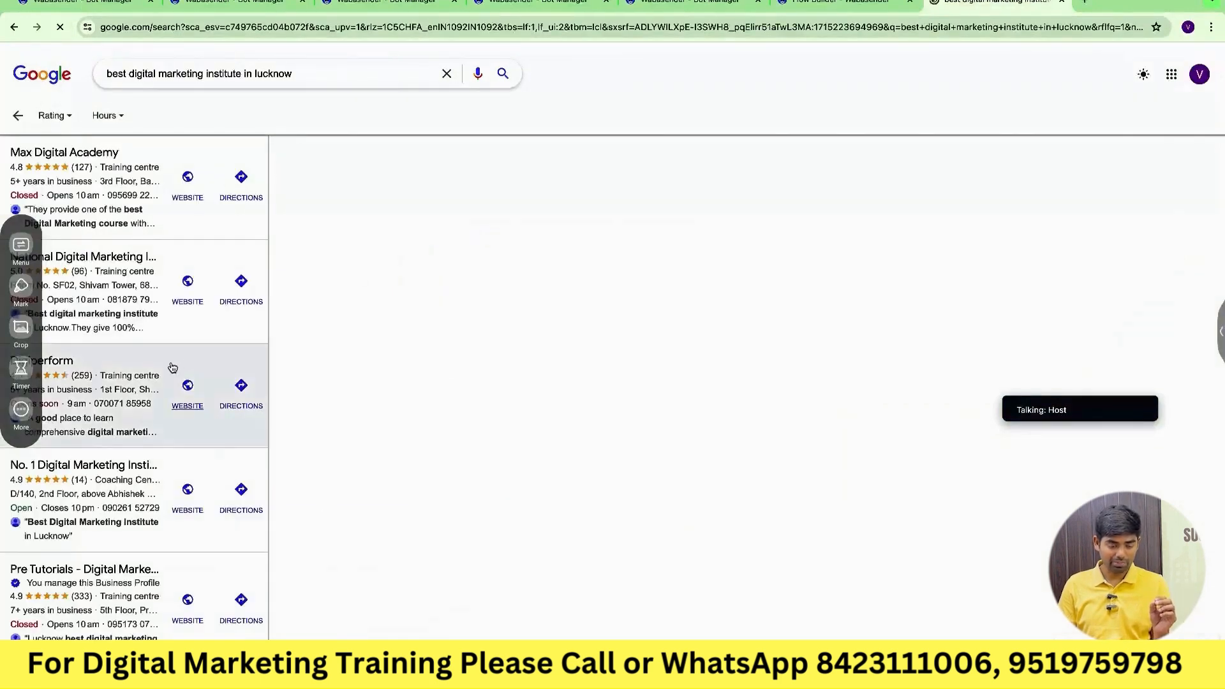
Scroll through the list of local digital marketing institutes and the map.
{"action": "scroll", "coordinate": [172, 368], "scroll_direction": "down", "scroll_amount": 2}
{"action": "scroll", "coordinate": [173, 367], "scroll_direction": "up", "scroll_amount": 2}
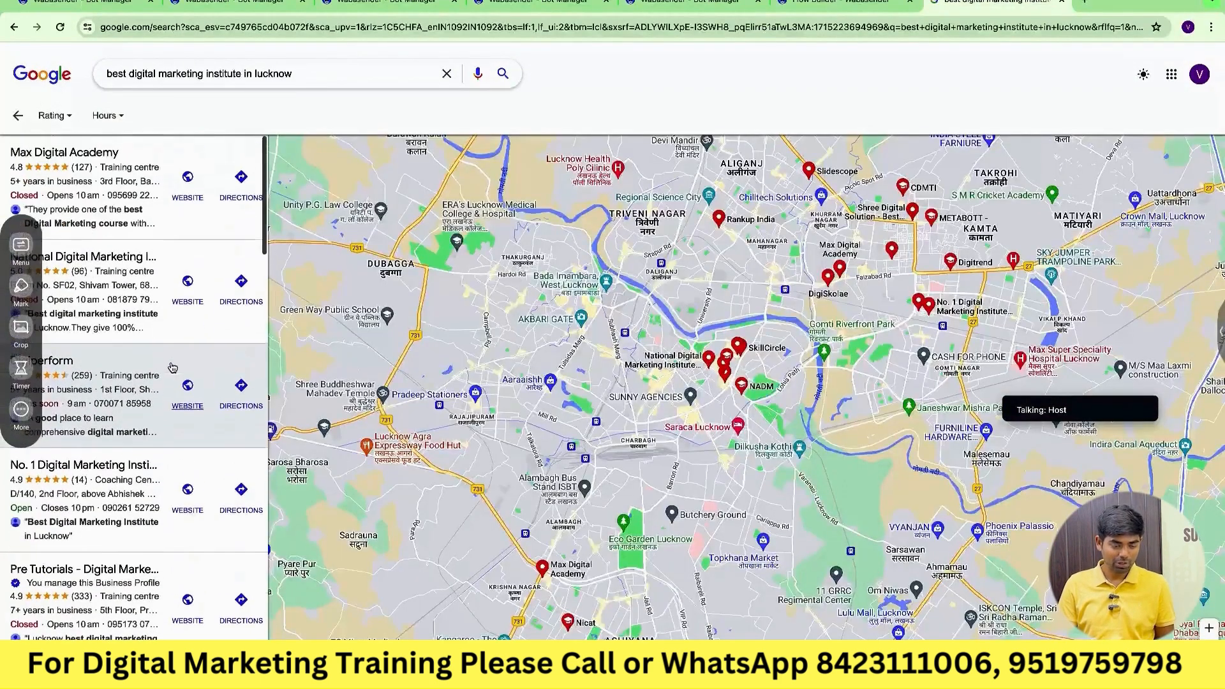
{"action": "scroll", "coordinate": [140, 434], "scroll_direction": "down", "scroll_amount": 2}
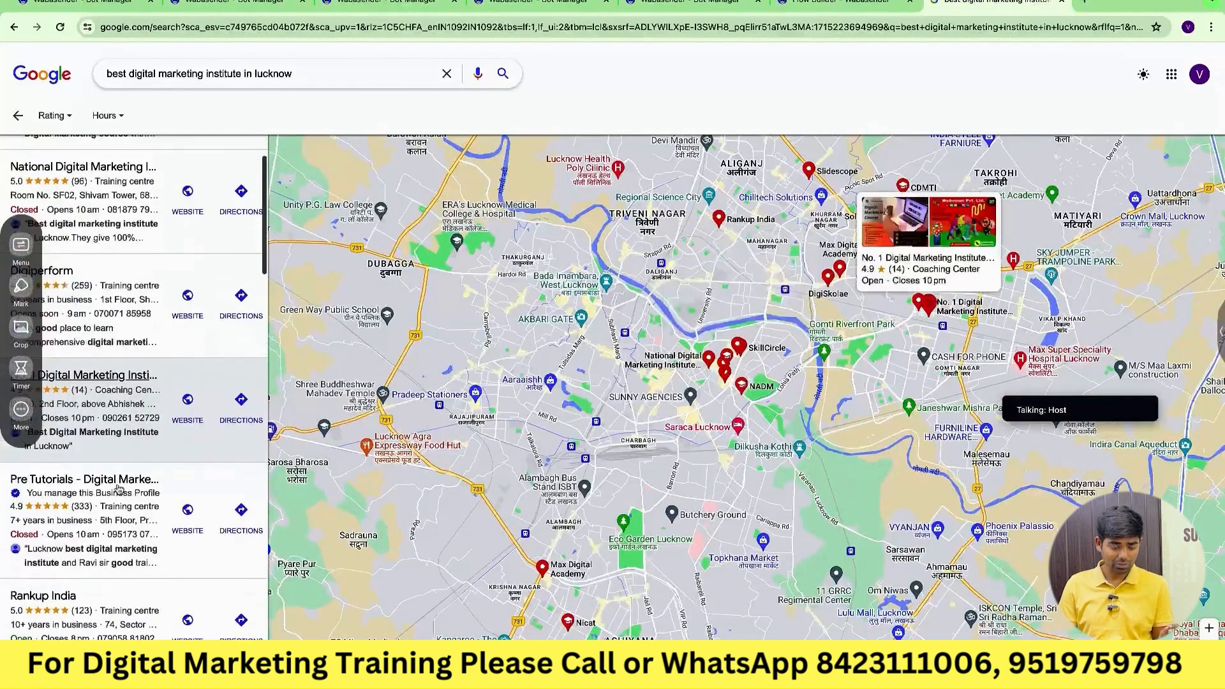
{"action": "scroll", "coordinate": [119, 498], "scroll_direction": "down", "scroll_amount": 4}
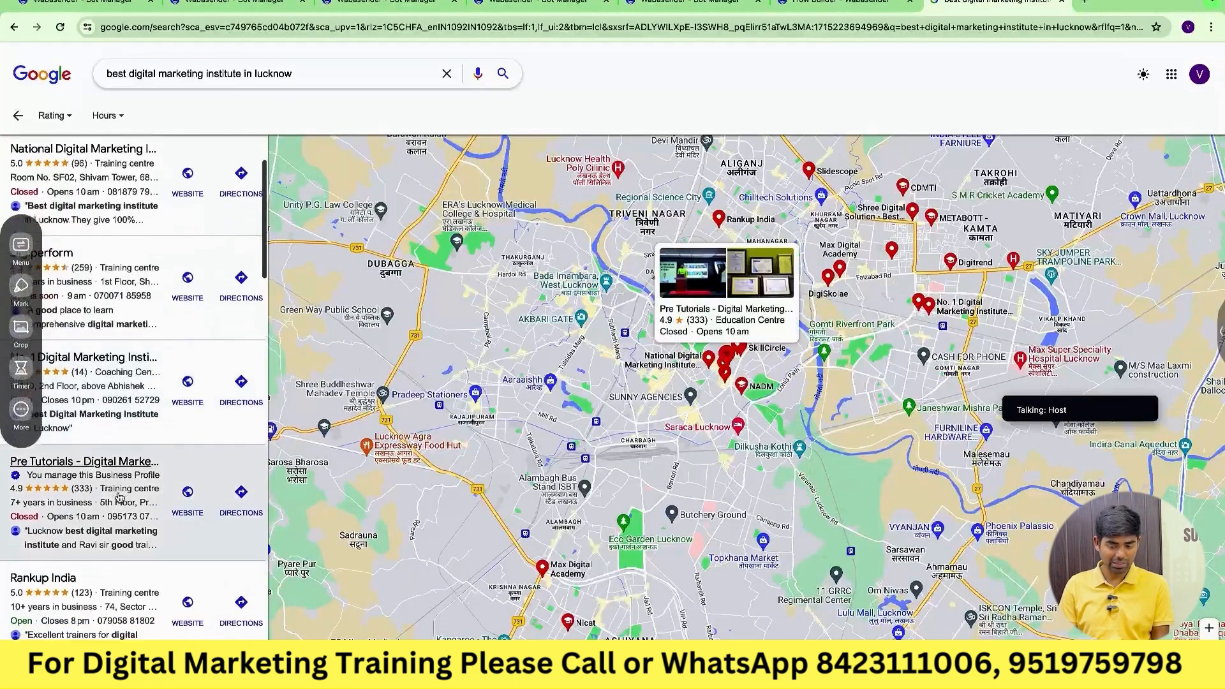
{"action": "scroll", "coordinate": [119, 498], "scroll_direction": "down", "scroll_amount": 2}
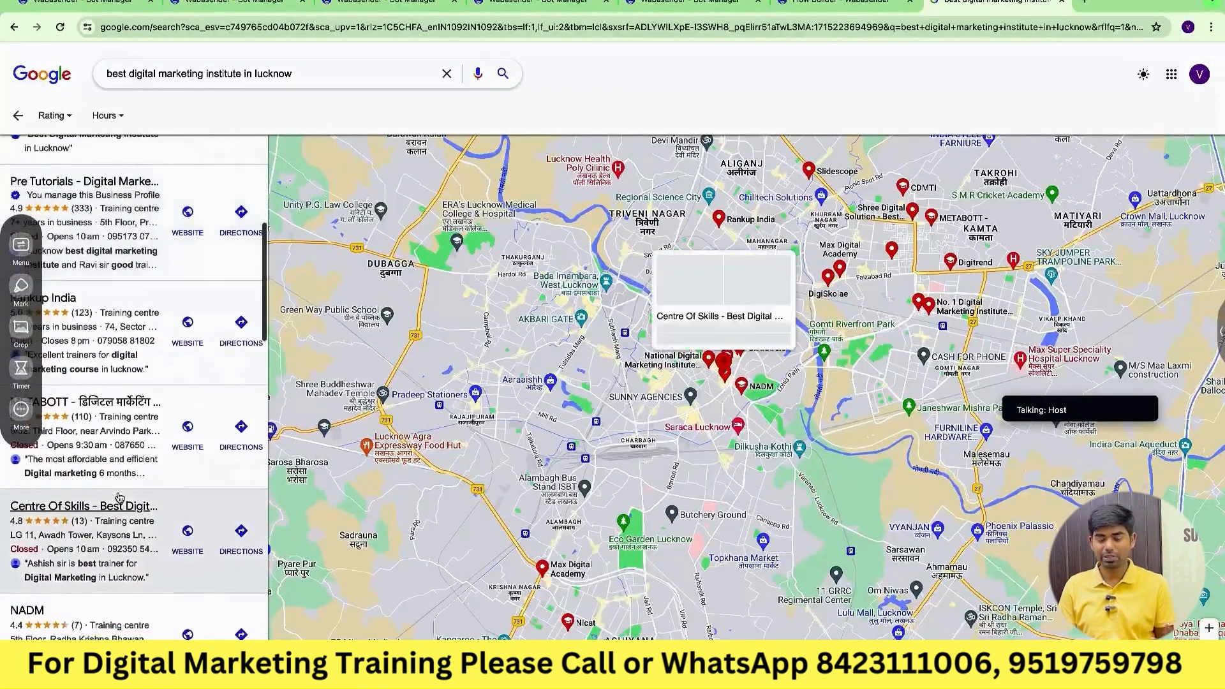
{"action": "scroll", "coordinate": [119, 498], "scroll_direction": "up", "scroll_amount": 7}
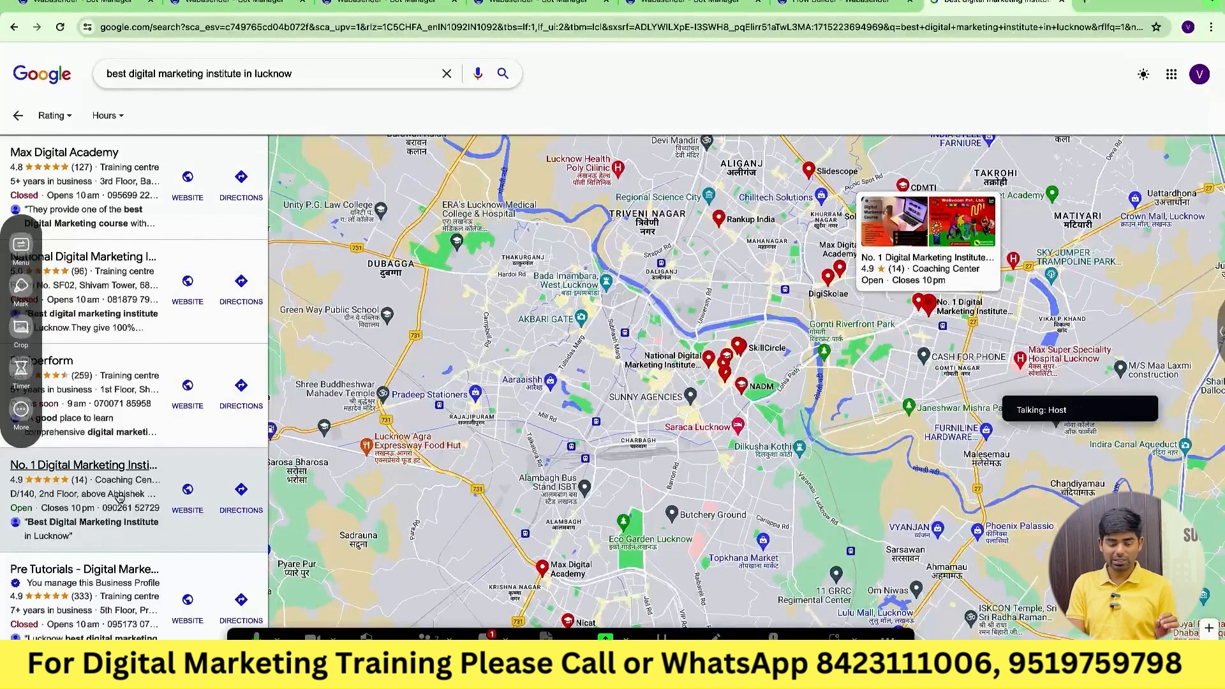
{"action": "scroll", "coordinate": [118, 497], "scroll_direction": "down", "scroll_amount": 2}
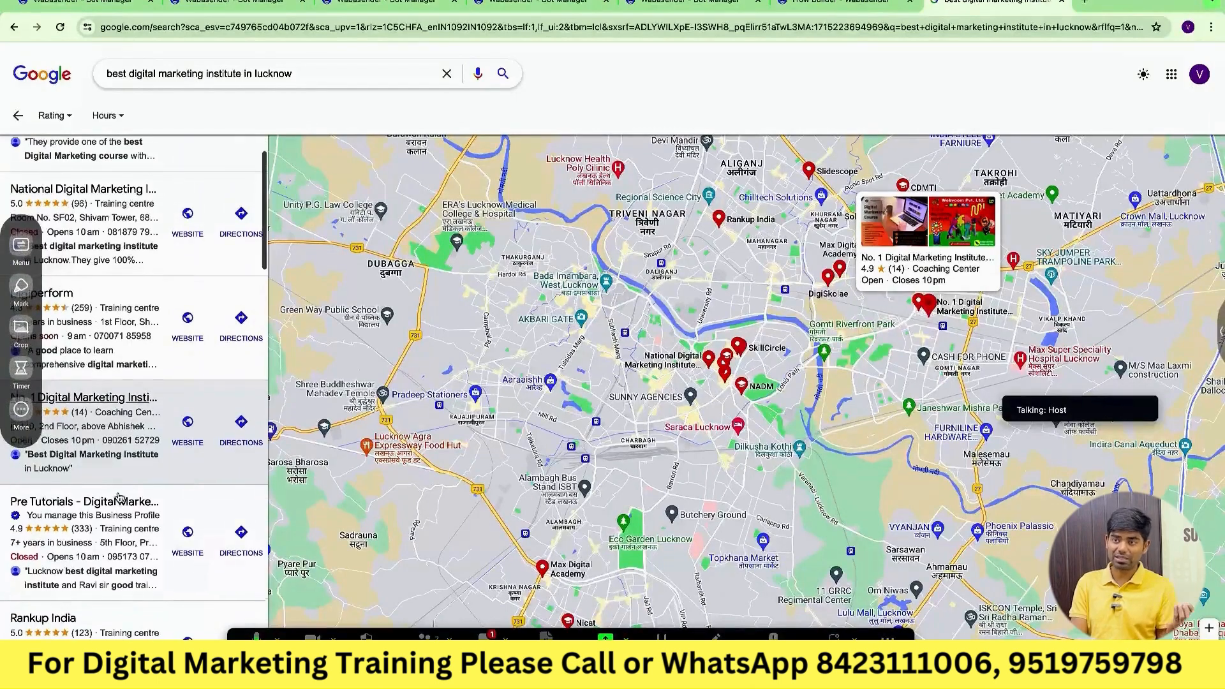
{"action": "right_click", "coordinate": [119, 497]}
{"action": "key", "text": "Escape"}
{"action": "scroll", "coordinate": [134, 372], "scroll_direction": "up", "scroll_amount": 2}
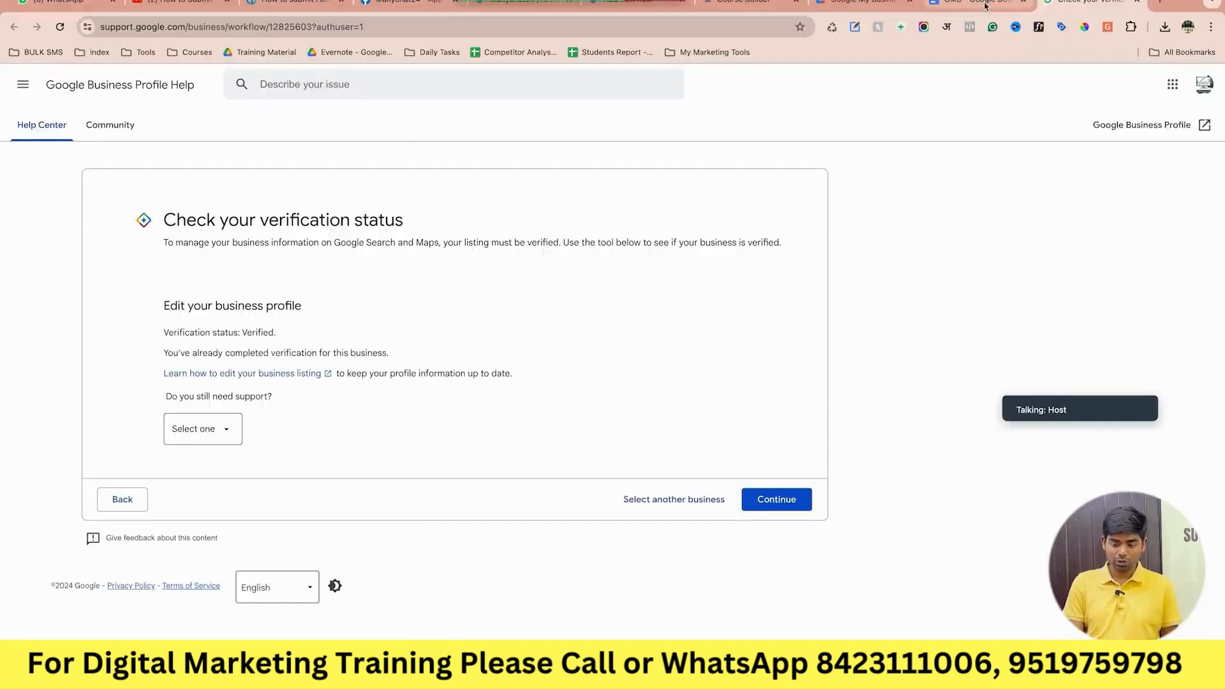
Review the GMB notes and verification help page, then return to the Lucknow places results.
{"action": "left_click", "coordinate": [984, 6]}
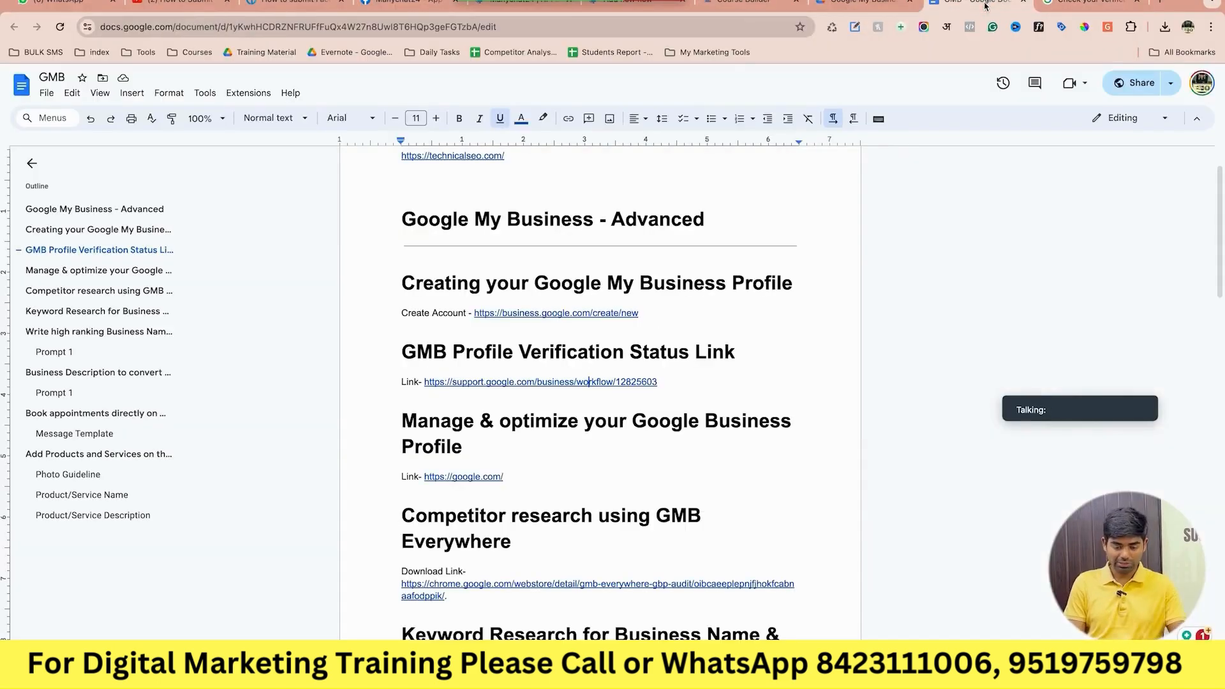
{"action": "scroll", "coordinate": [610, 428], "scroll_direction": "down", "scroll_amount": 3}
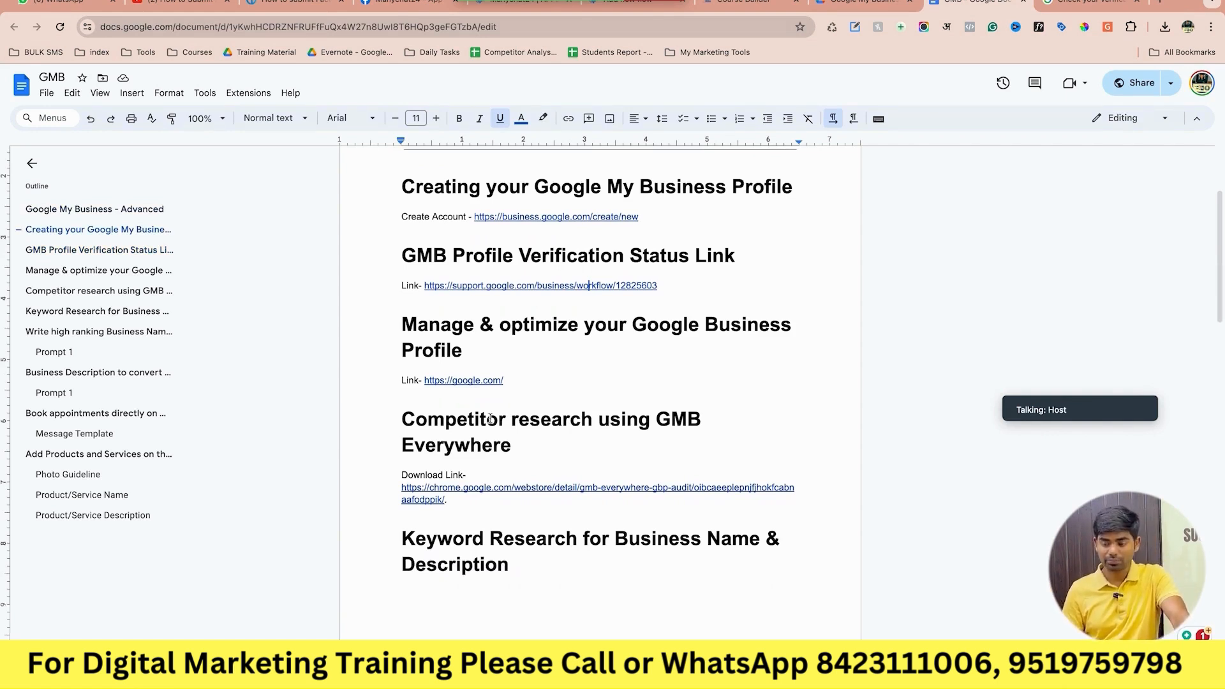
{"action": "left_click", "coordinate": [1071, 5]}
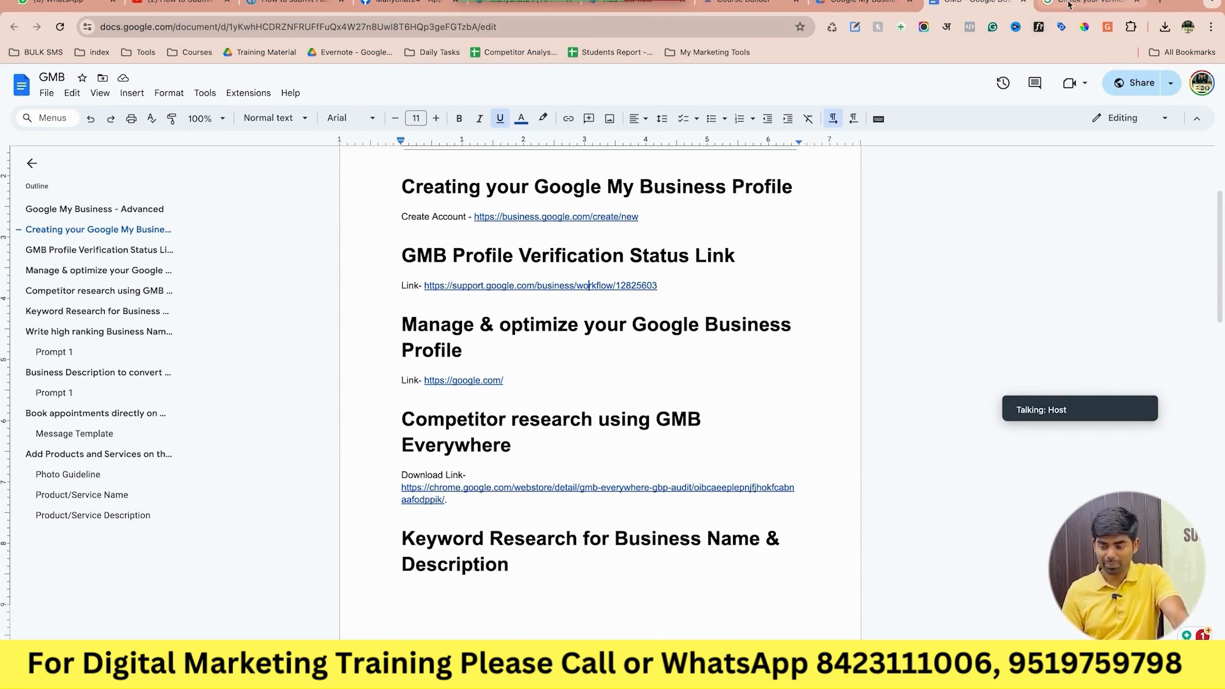
{"action": "left_click", "coordinate": [987, 3]}
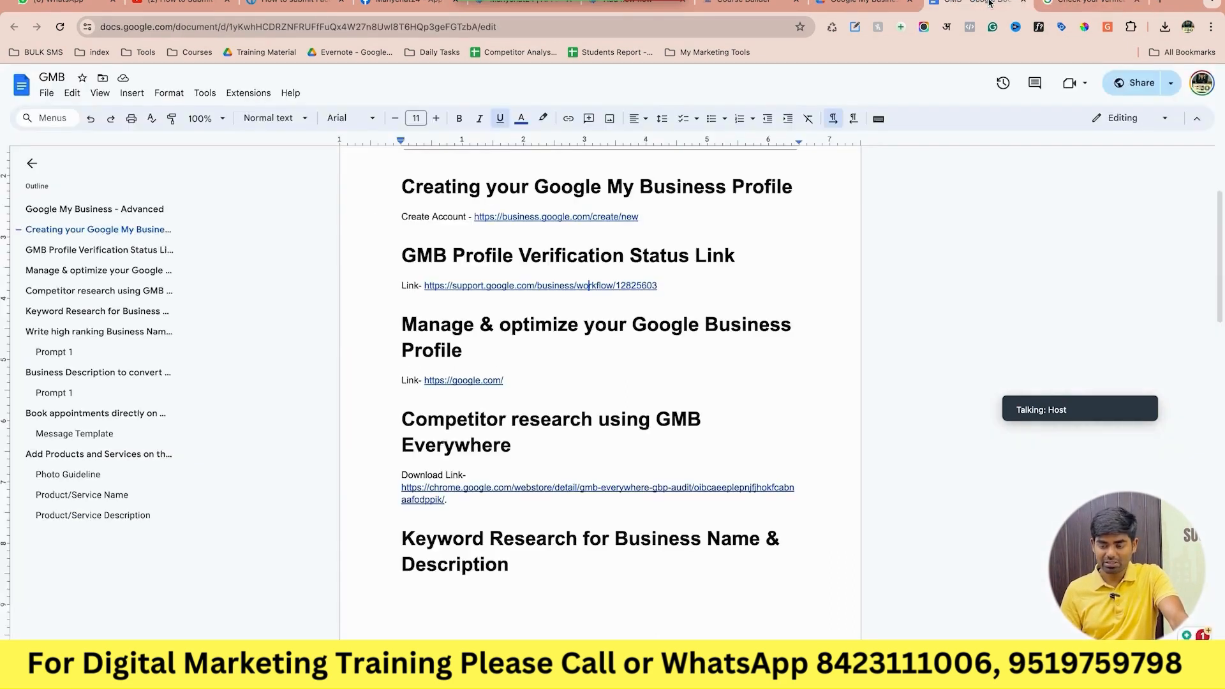
{"action": "left_click", "coordinate": [1084, 4]}
{"action": "key", "text": "ctrl+Right"}
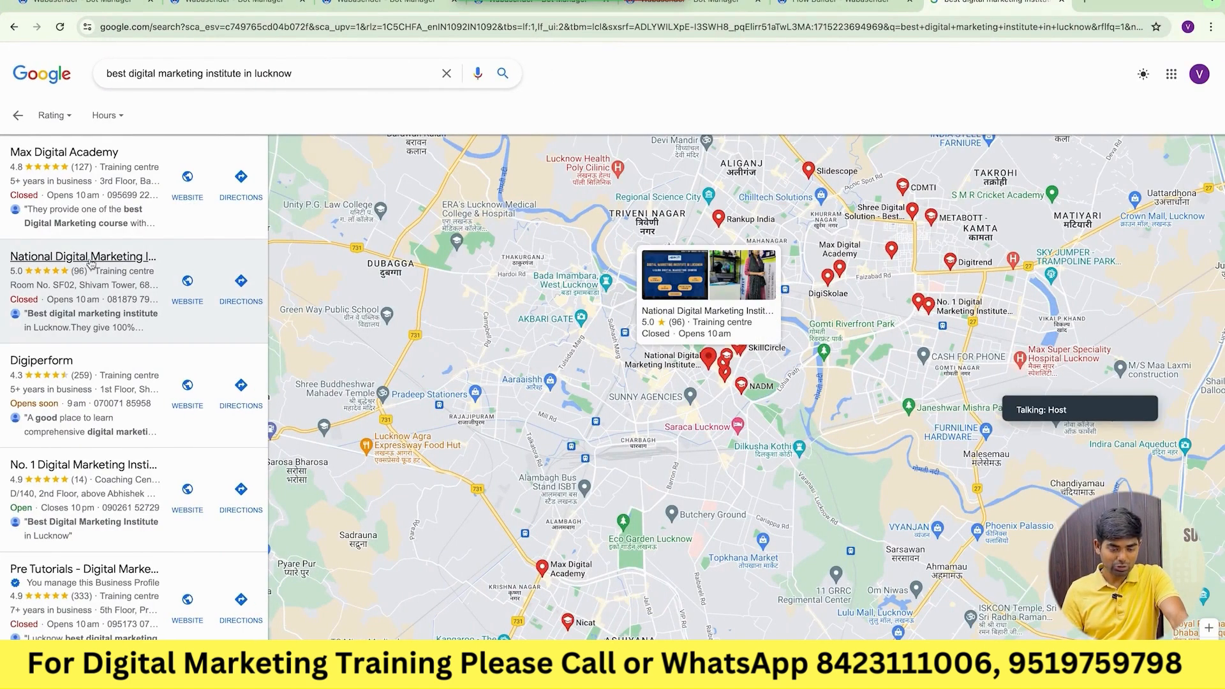
{"action": "left_click", "coordinate": [64, 263]}
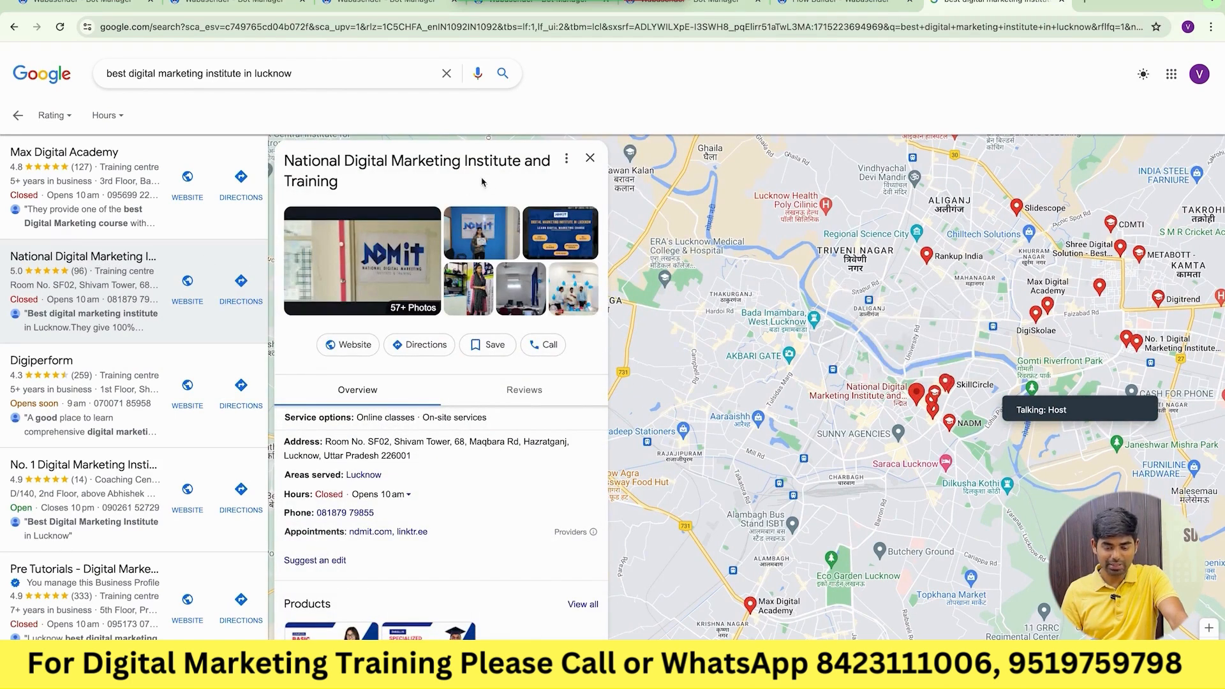
{"action": "left_click_drag", "start_coordinate": [341, 183], "coordinate": [286, 159]}
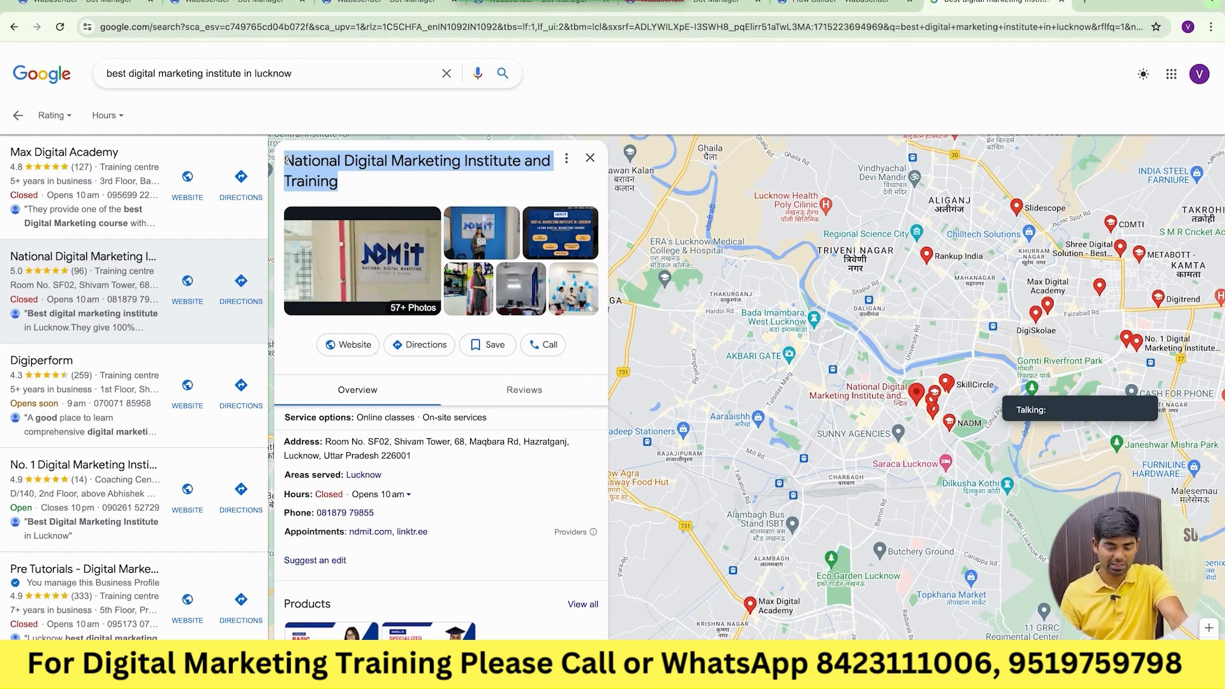
{"action": "left_click", "coordinate": [354, 163]}
{"action": "left_click_drag", "start_coordinate": [343, 160], "coordinate": [365, 182]}
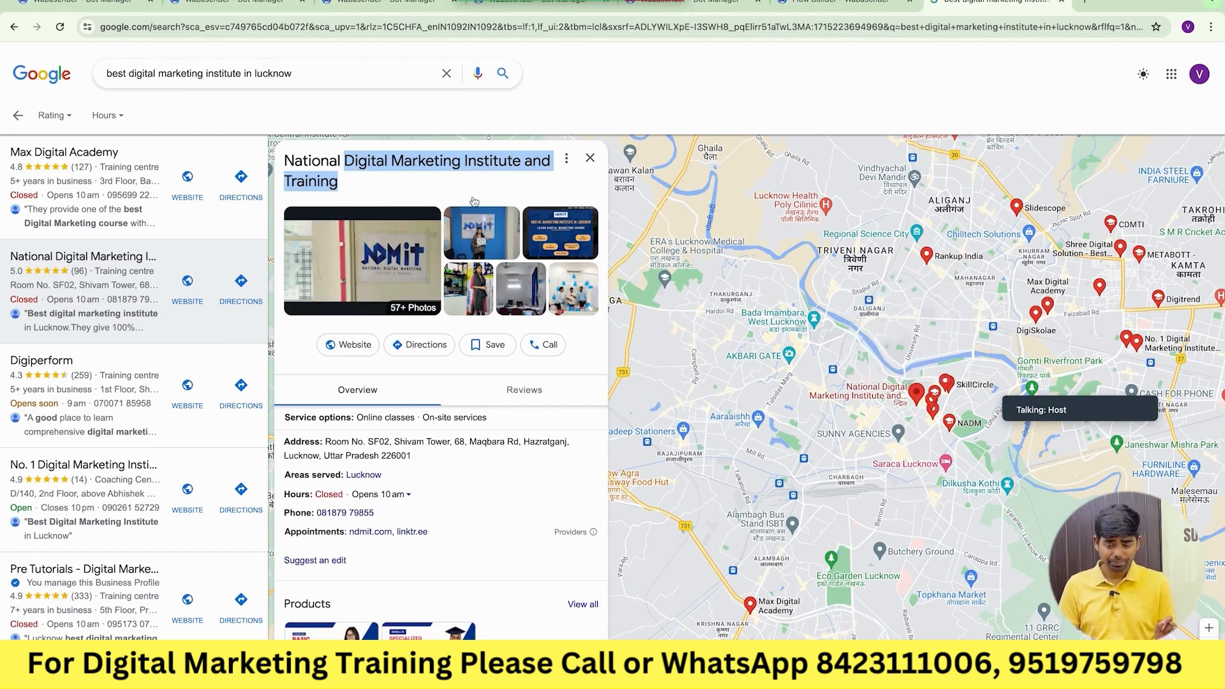
{"action": "left_click", "coordinate": [589, 158]}
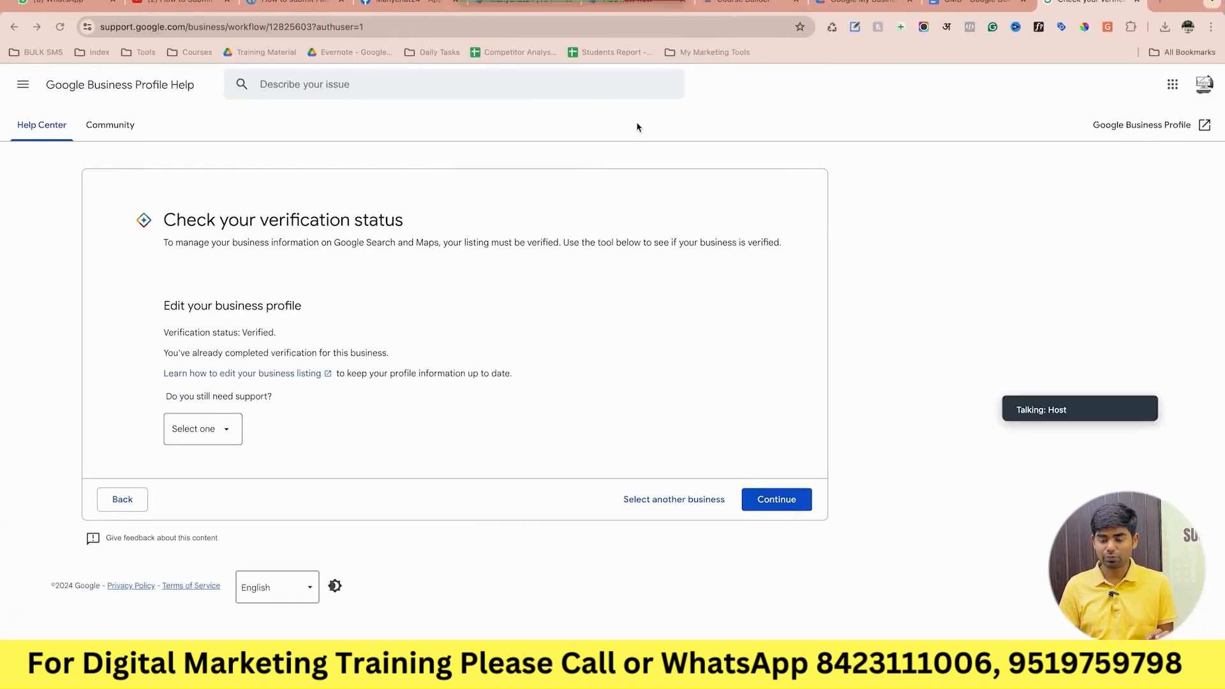
Search Google for 'my business' from the address bar.
{"action": "left_click", "coordinate": [654, 27]}
{"action": "type", "text": "gm"}
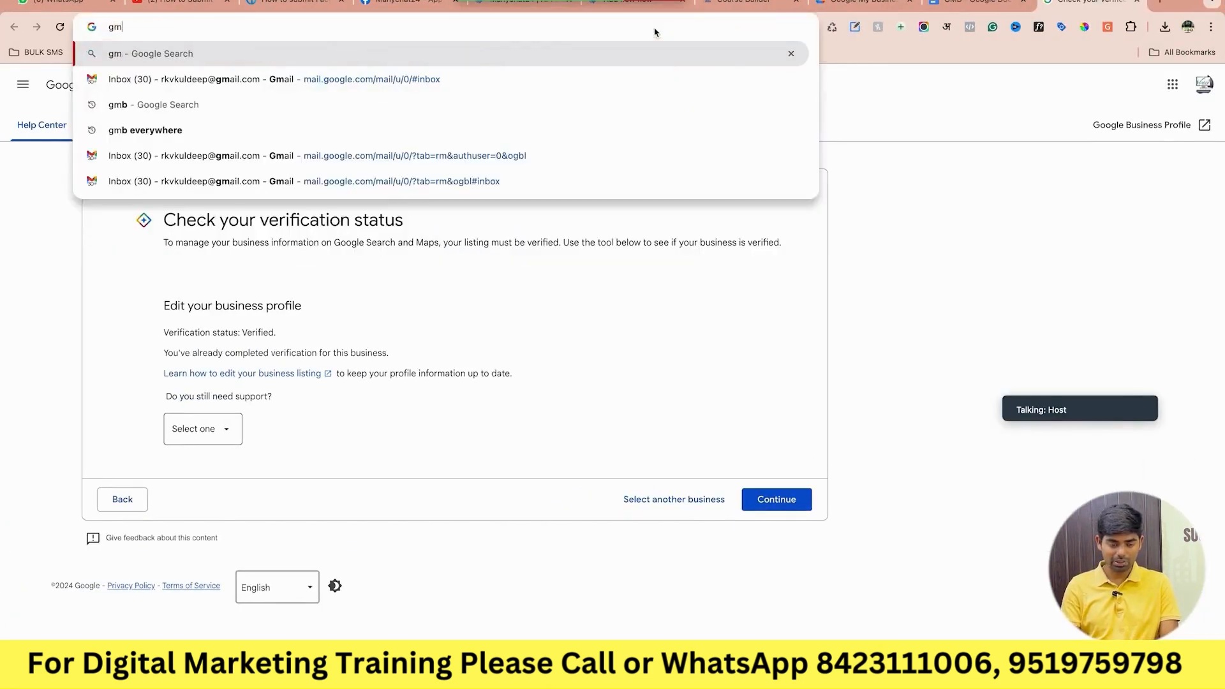
{"action": "key", "text": "Escape"}
{"action": "type", "text": "my b"}
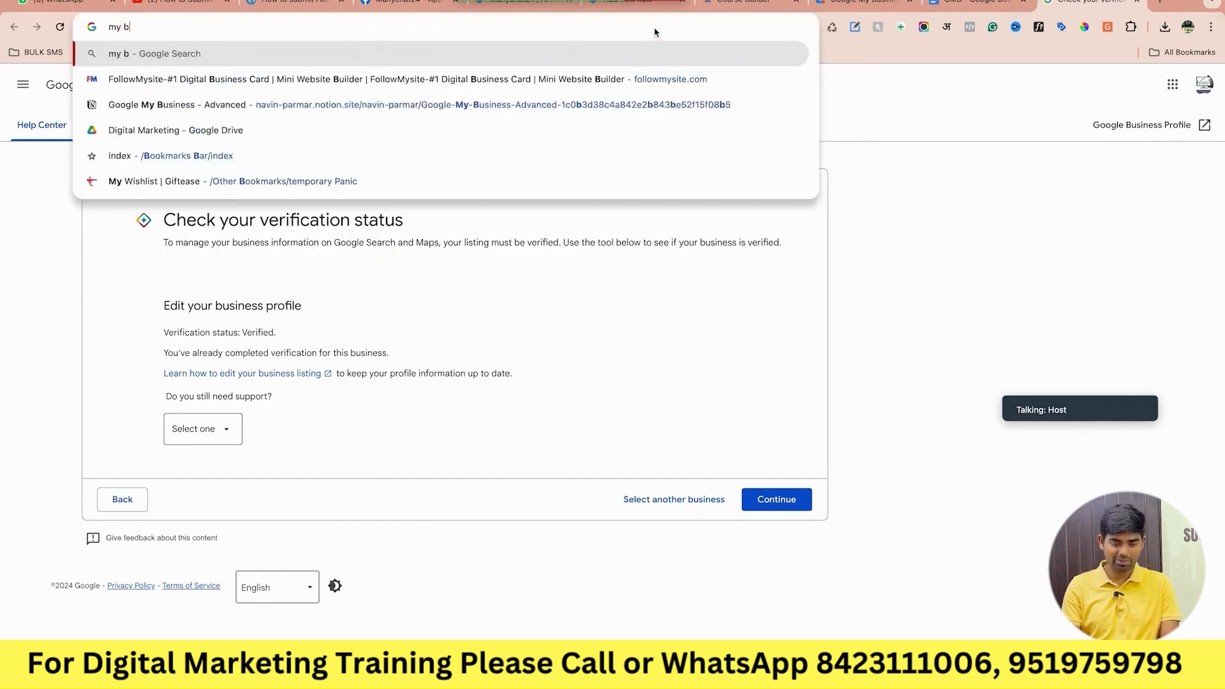
{"action": "type", "text": "usiness"}
{"action": "key", "text": "Return"}
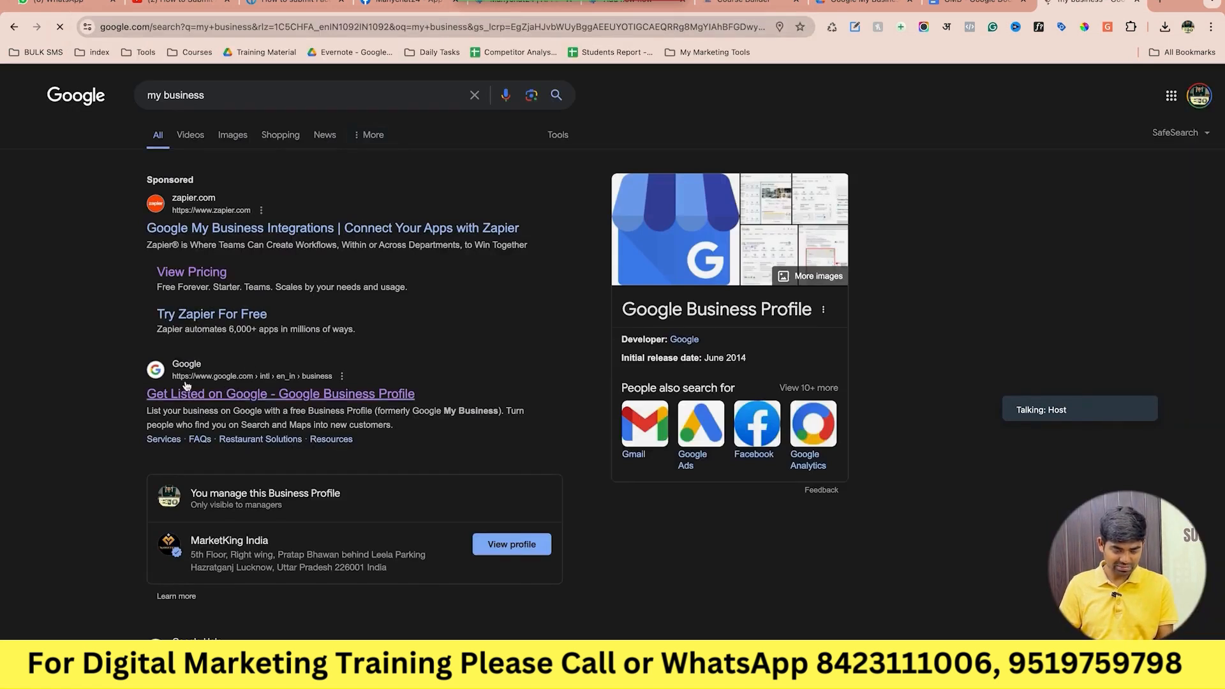
Switch Google Search to the other signed-in Google account.
{"action": "left_click", "coordinate": [1200, 96]}
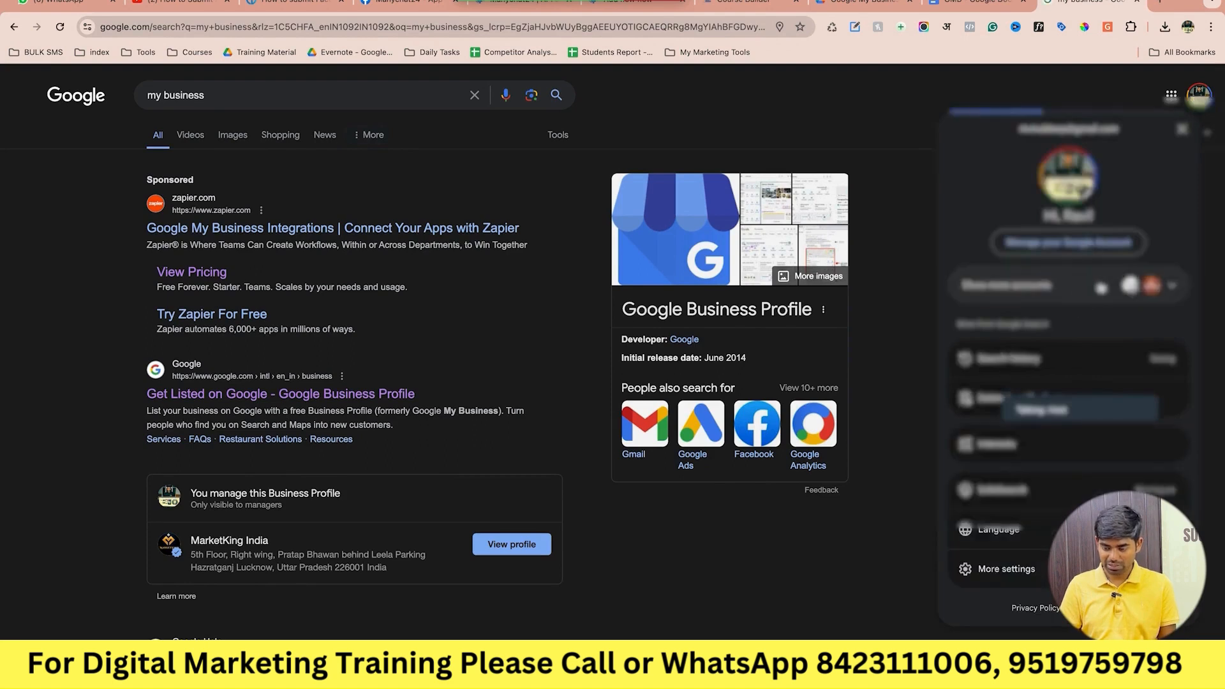
{"action": "left_click", "coordinate": [1172, 288]}
{"action": "left_click", "coordinate": [1059, 333]}
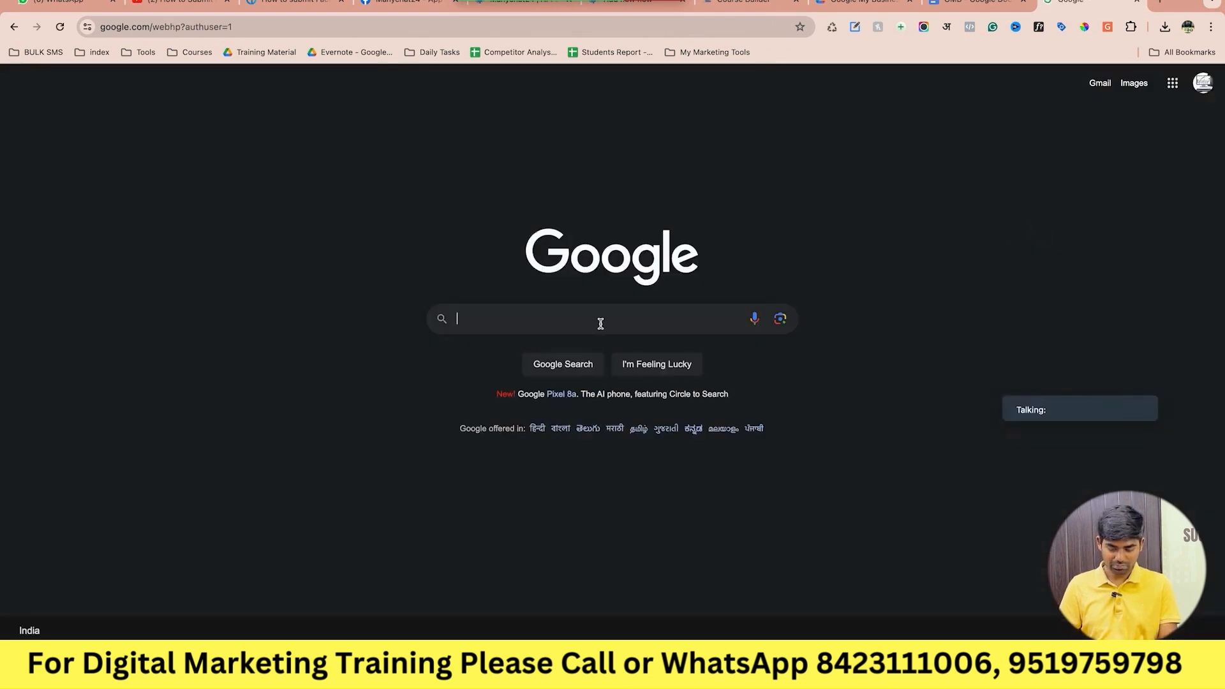
Search 'my business', open the Pre Tutorials profile, and start editing its business information.
{"action": "type", "text": "my"}
{"action": "key", "text": "Down"}
{"action": "key", "text": "Return"}
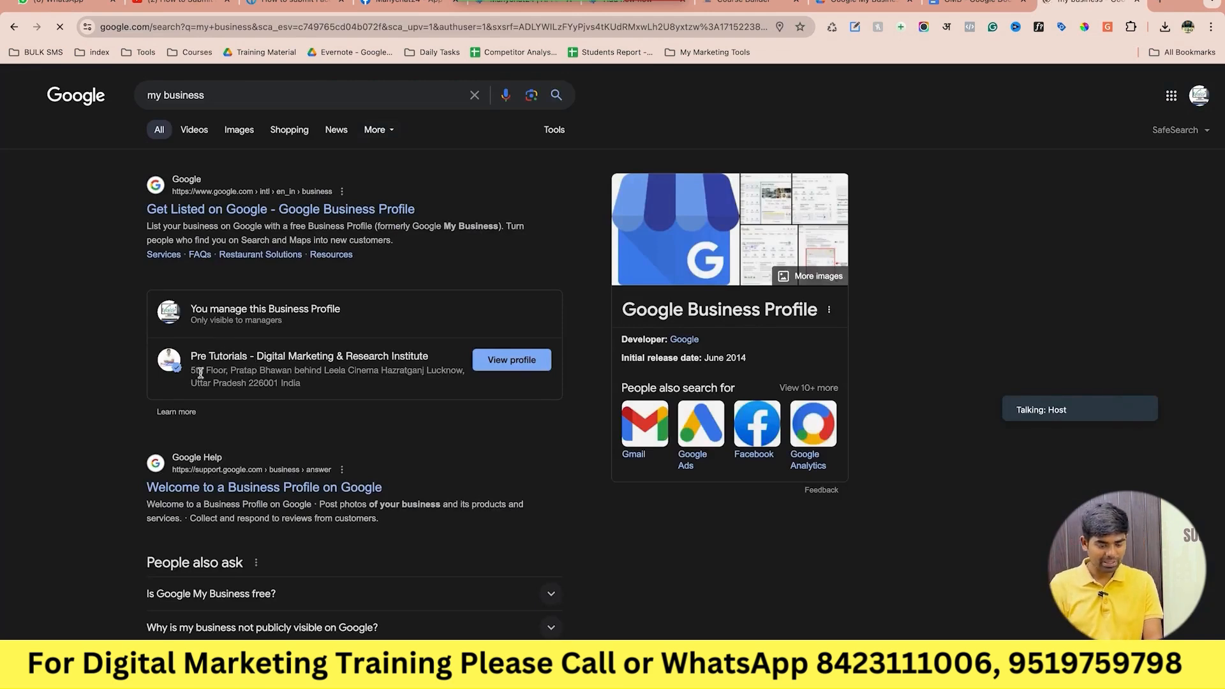
{"action": "left_click", "coordinate": [493, 361]}
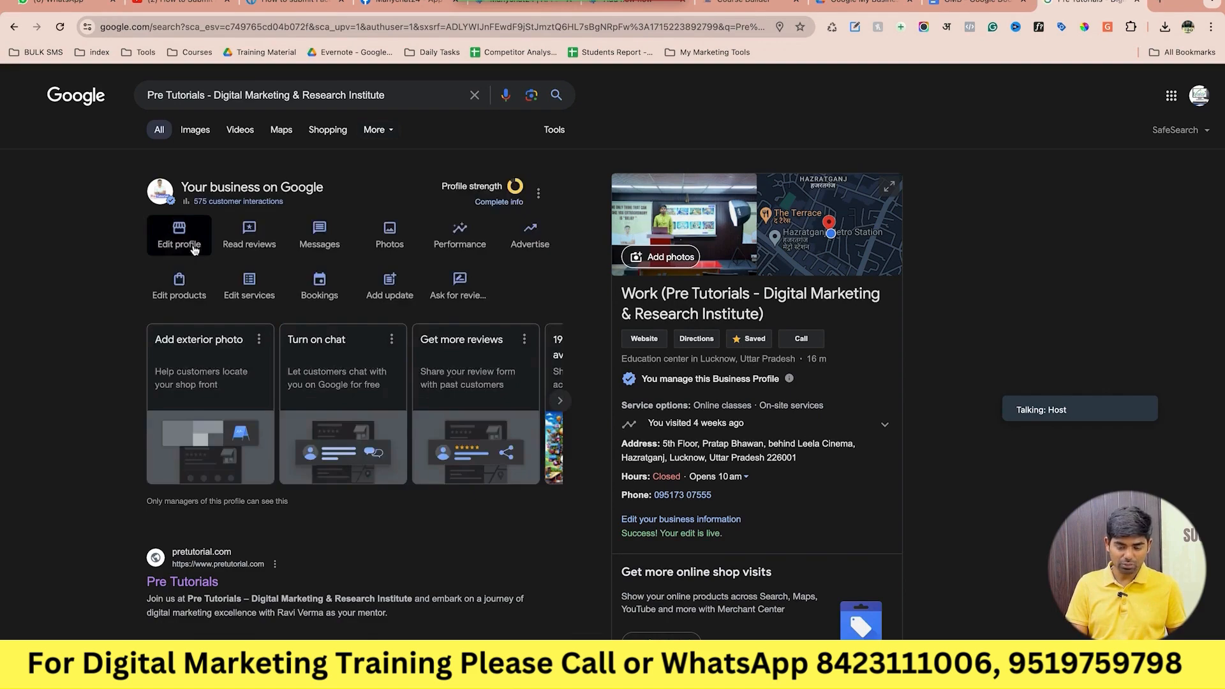
{"action": "left_click", "coordinate": [189, 244]}
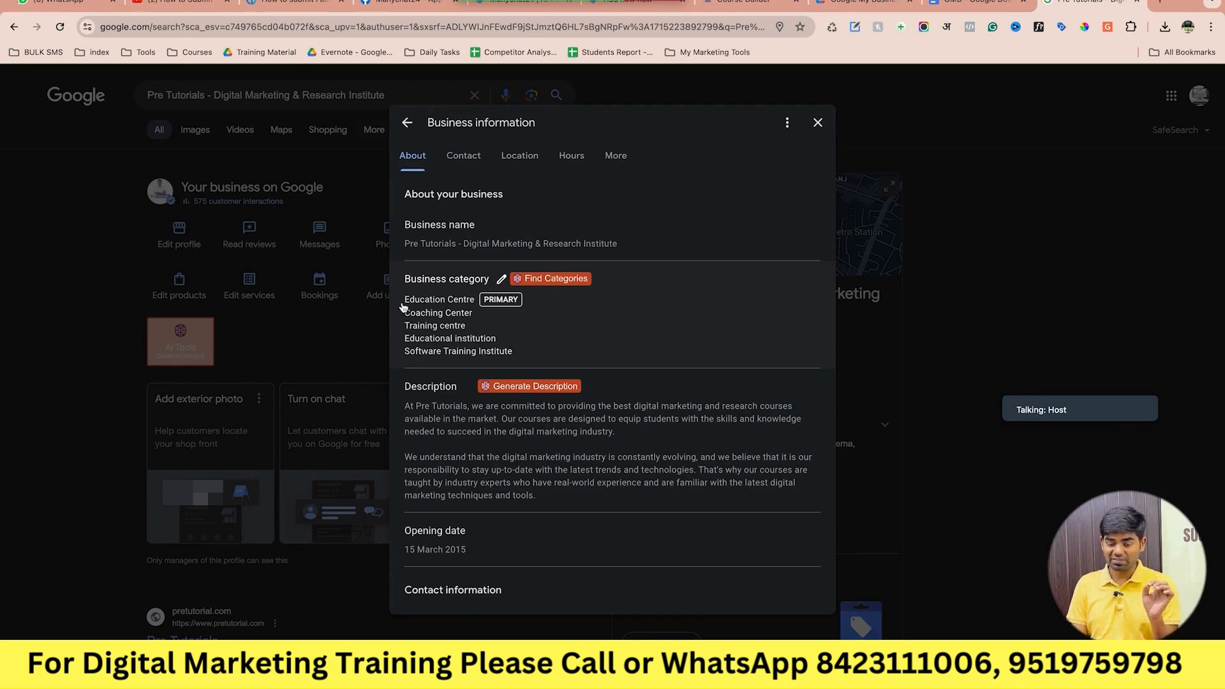
Select the Education Centre primary category text in the Business information editor.
{"action": "left_click_drag", "start_coordinate": [403, 307], "coordinate": [476, 301]}
{"action": "left_click", "coordinate": [475, 301]}
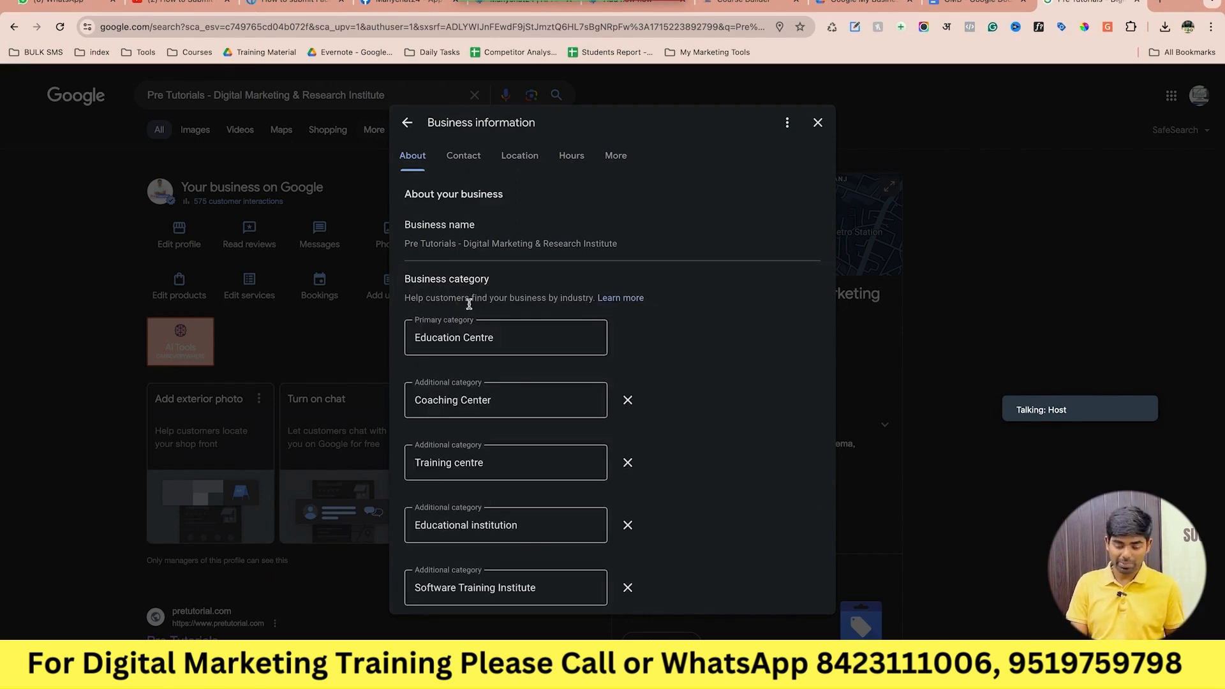
{"action": "left_click", "coordinate": [413, 327]}
{"action": "left_click_drag", "start_coordinate": [413, 321], "coordinate": [481, 320]}
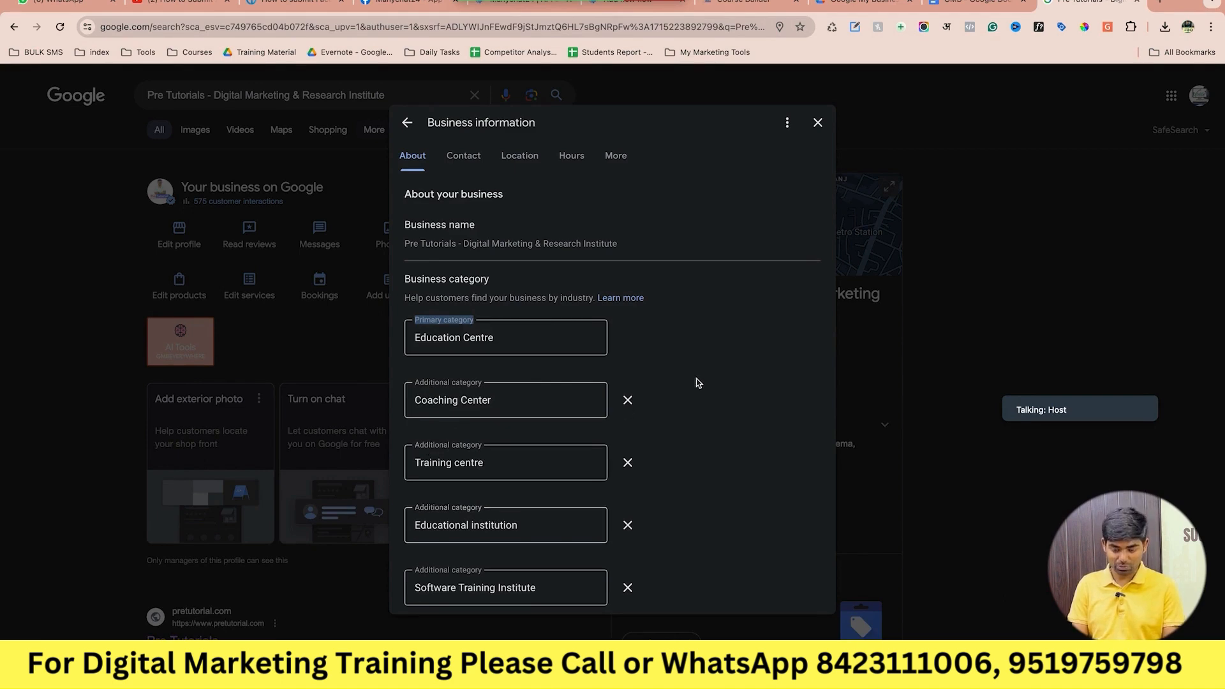
Launch the Presentify app, then close the Business information editor.
{"action": "key", "text": "super+space"}
{"action": "type", "text": "pres"}
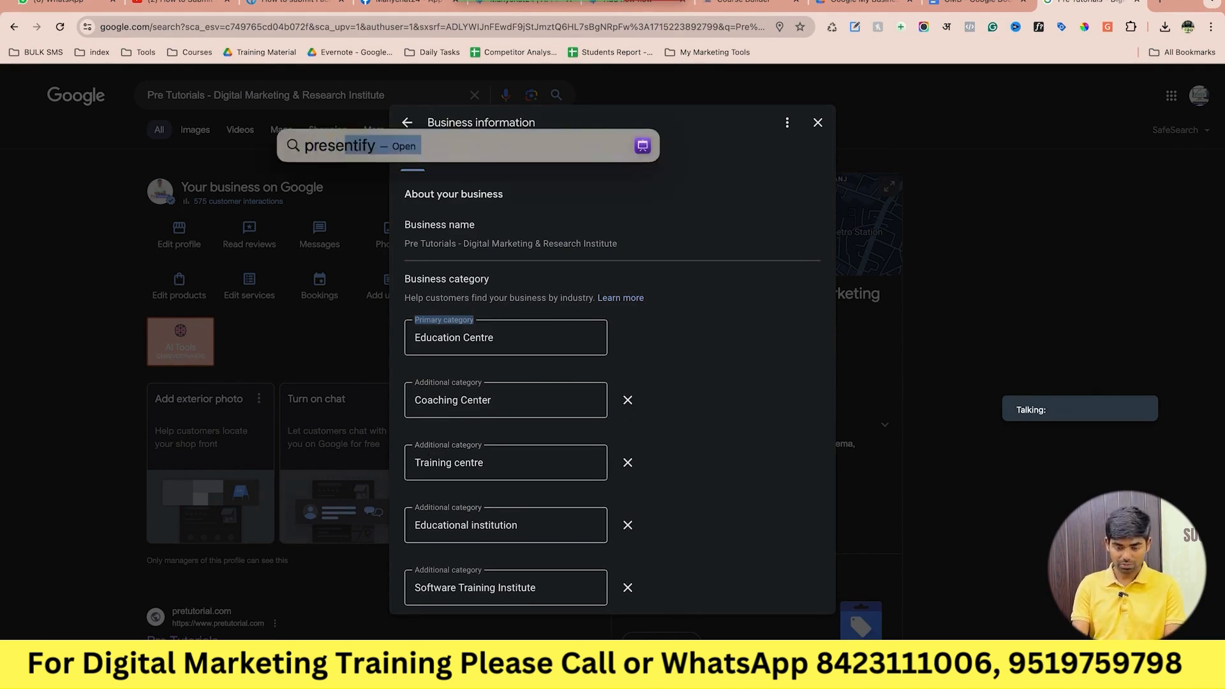
{"action": "key", "text": "Return"}
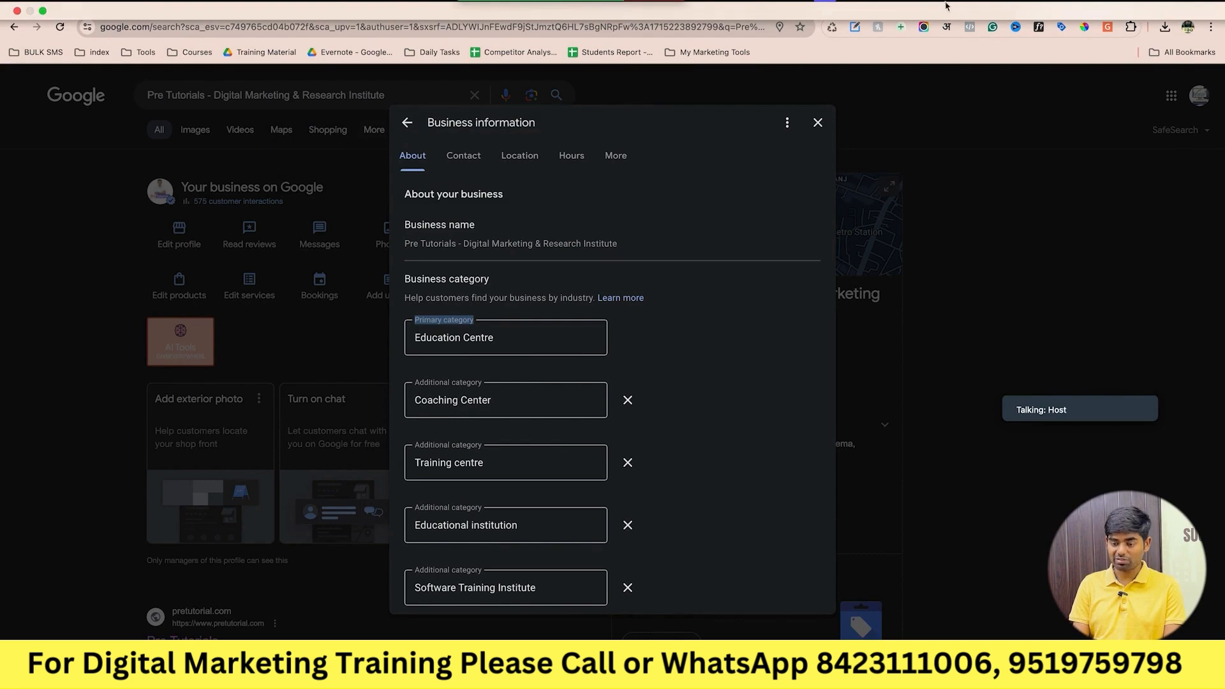
{"action": "left_click", "coordinate": [782, 3]}
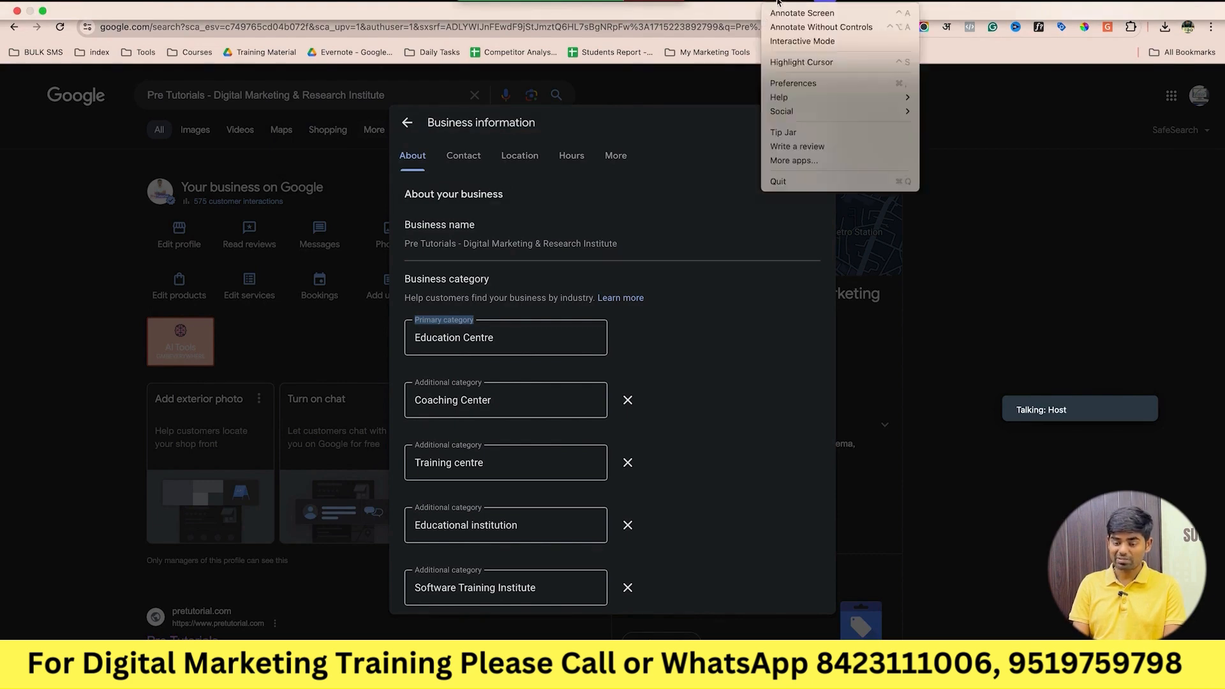
{"action": "left_click", "coordinate": [816, 63]}
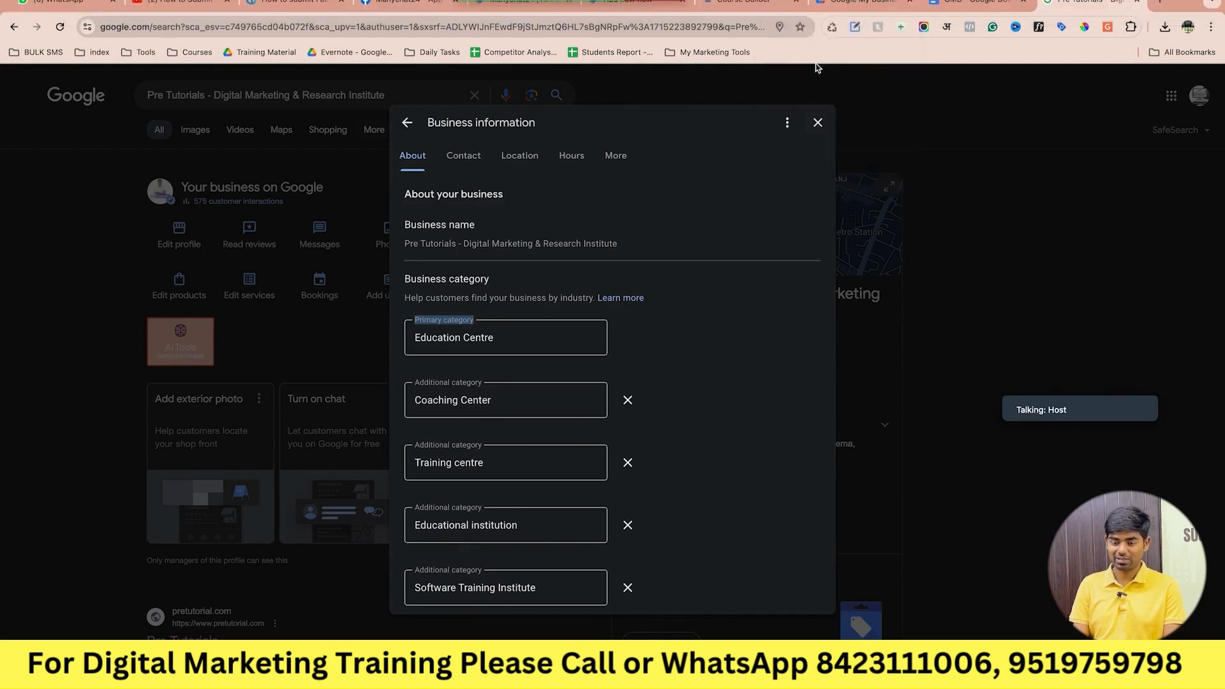
{"action": "left_click", "coordinate": [932, 196]}
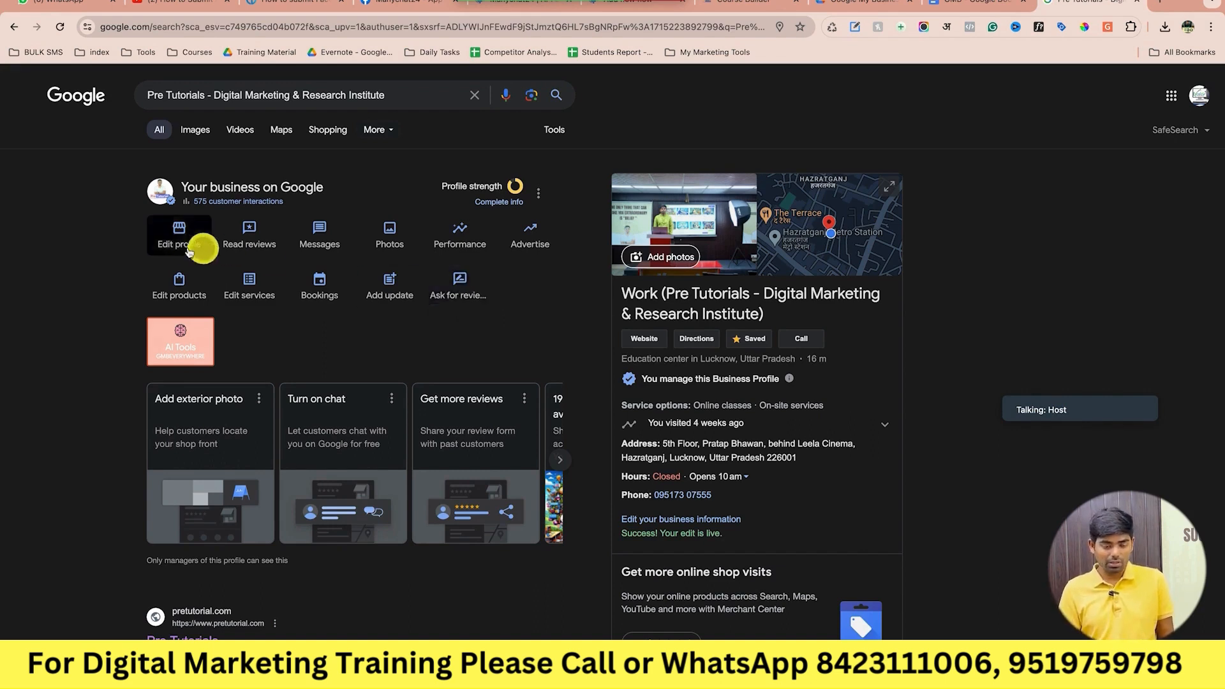
Open the Pre Tutorials business profile with Edit profile.
{"action": "left_click", "coordinate": [178, 229]}
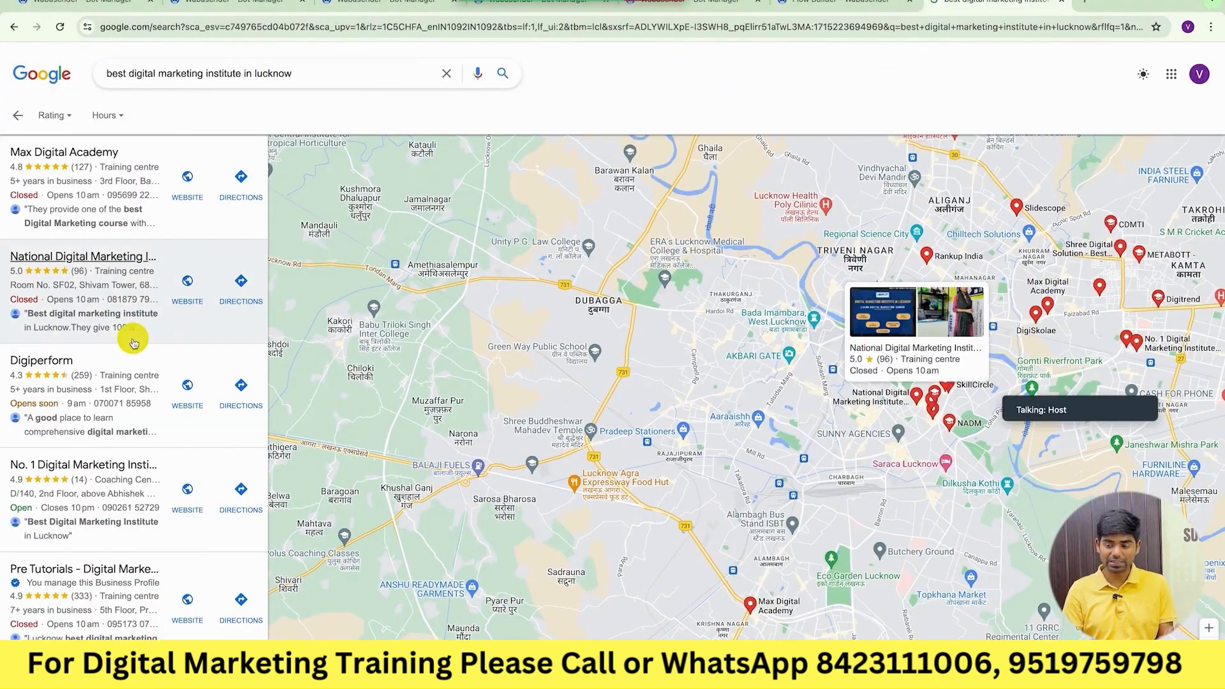
{"action": "scroll", "coordinate": [134, 344], "scroll_direction": "down", "scroll_amount": 4}
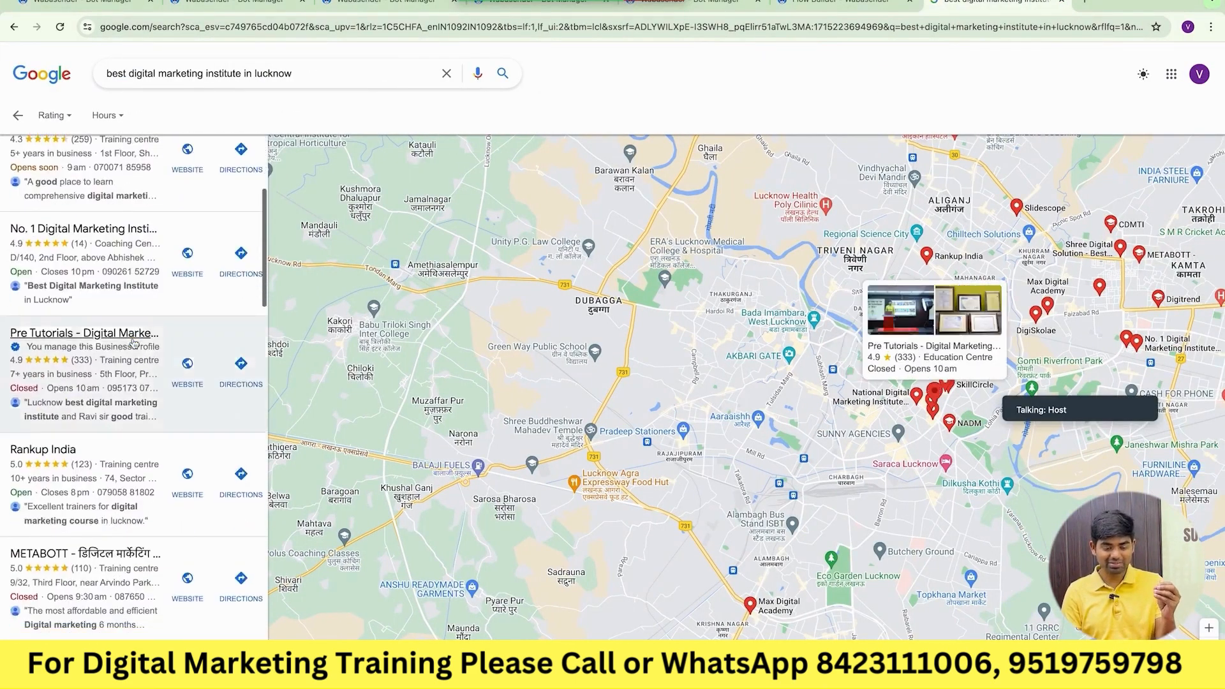
{"action": "scroll", "coordinate": [134, 345], "scroll_direction": "up", "scroll_amount": 4}
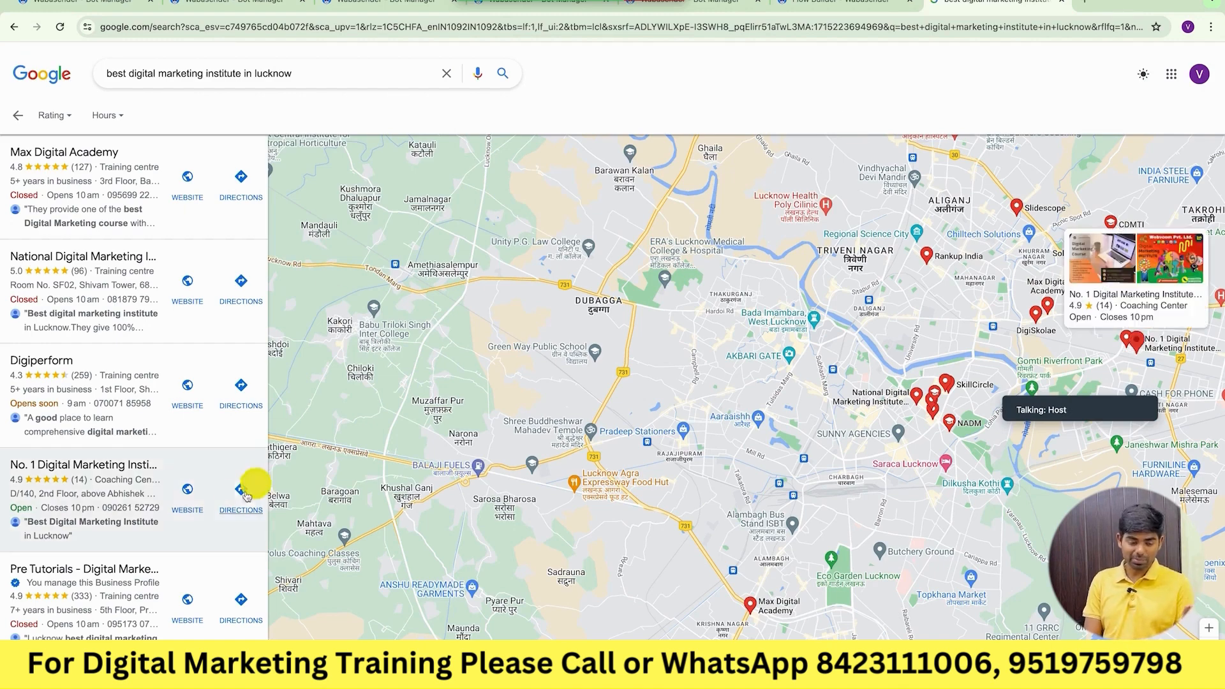
{"action": "scroll", "coordinate": [236, 499], "scroll_direction": "down", "scroll_amount": 15}
{"action": "scroll", "coordinate": [235, 498], "scroll_direction": "down", "scroll_amount": 15}
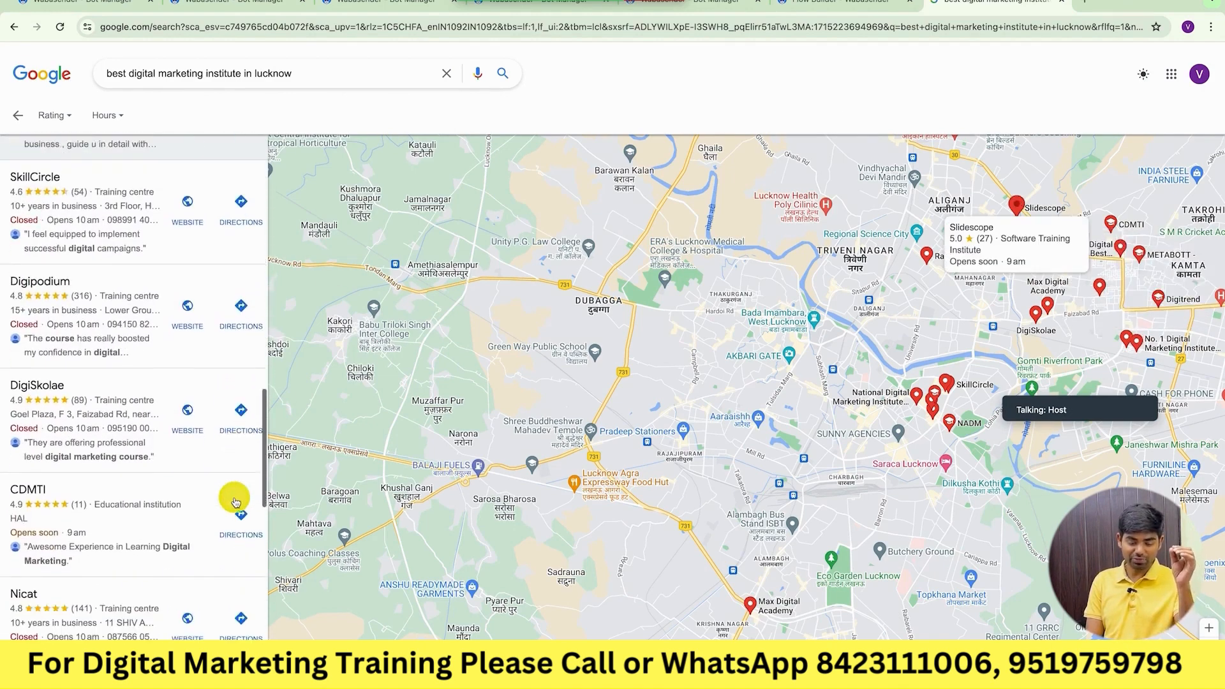
{"action": "scroll", "coordinate": [235, 501], "scroll_direction": "up", "scroll_amount": 4}
{"action": "scroll", "coordinate": [236, 501], "scroll_direction": "up", "scroll_amount": 10}
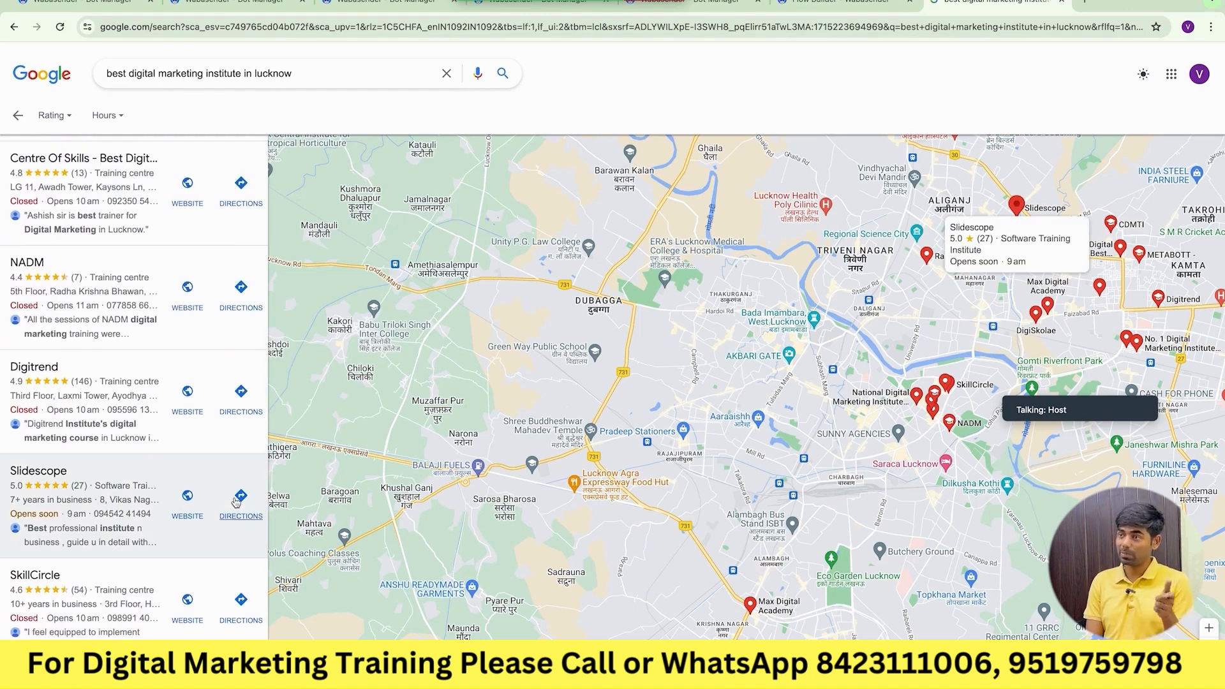
Search 'gmb everywhere' in a new tab and open its Chrome Web Store page.
{"action": "left_click", "coordinate": [1086, 6]}
{"action": "type", "text": "my"}
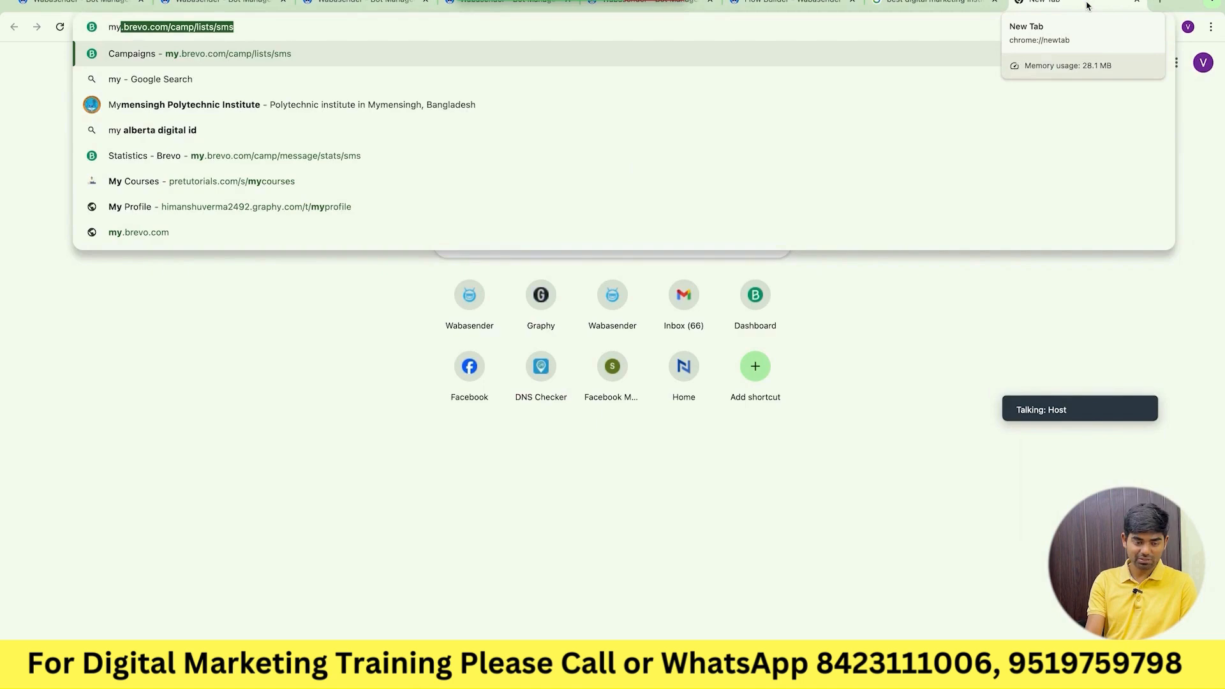
{"action": "key", "text": "BackSpace"}
{"action": "key", "text": "BackSpace"}
{"action": "key", "text": "BackSpace"}
{"action": "type", "text": "gmb ev"}
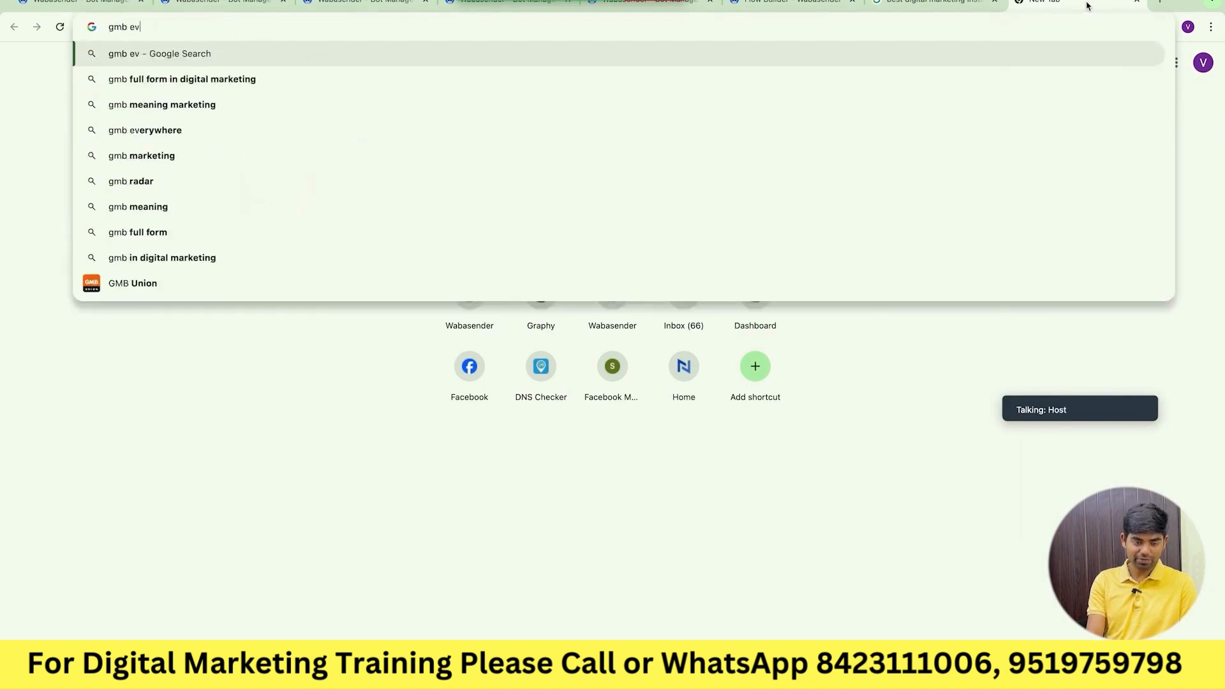
{"action": "type", "text": "er"}
{"action": "key", "text": "Return"}
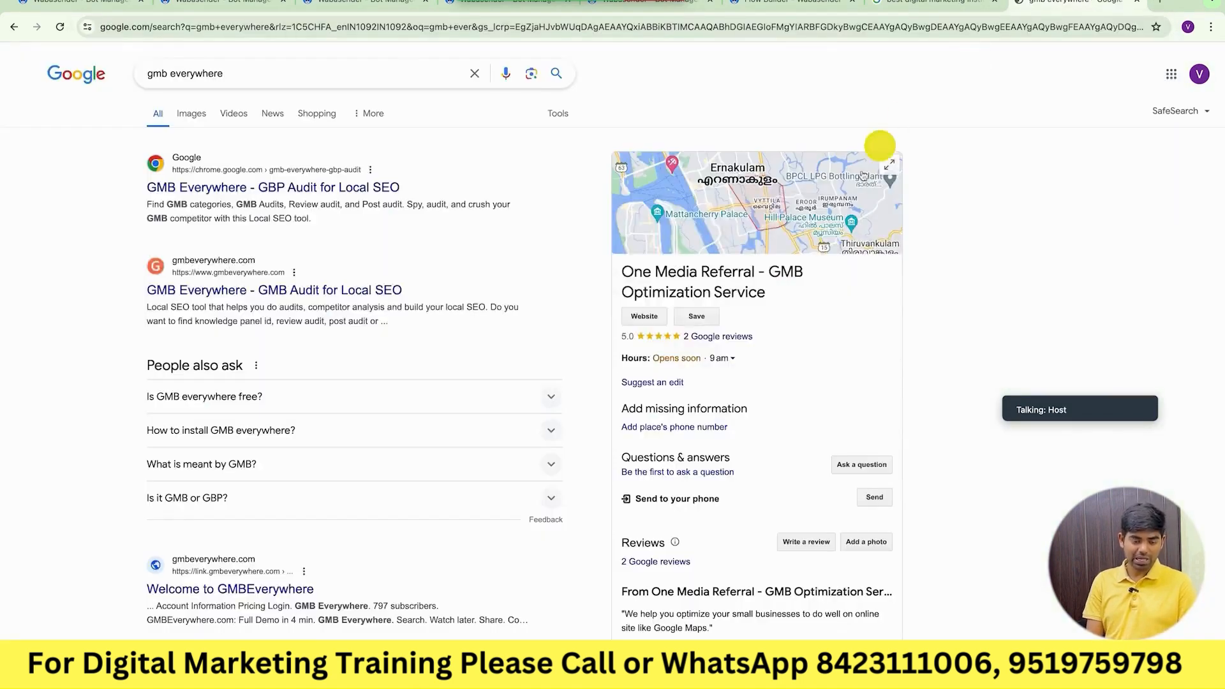
{"action": "left_click", "coordinate": [305, 191]}
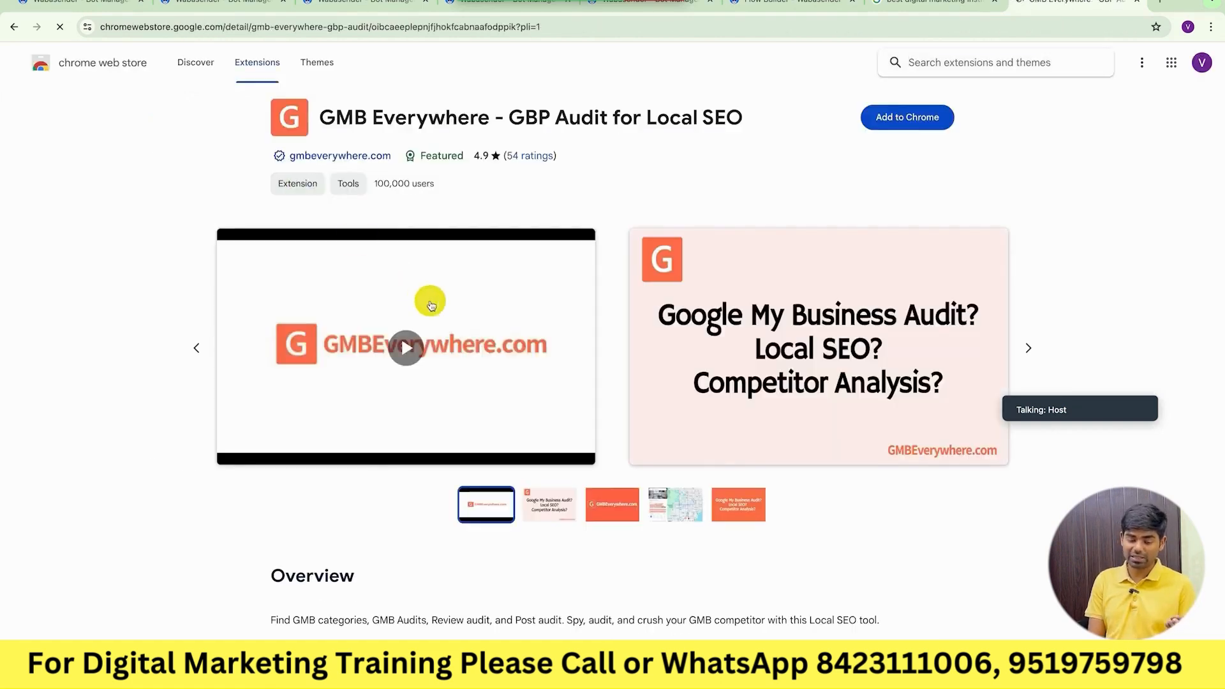
Add the GMB Everywhere extension to Chrome and accept turning on sync.
{"action": "left_click", "coordinate": [913, 121]}
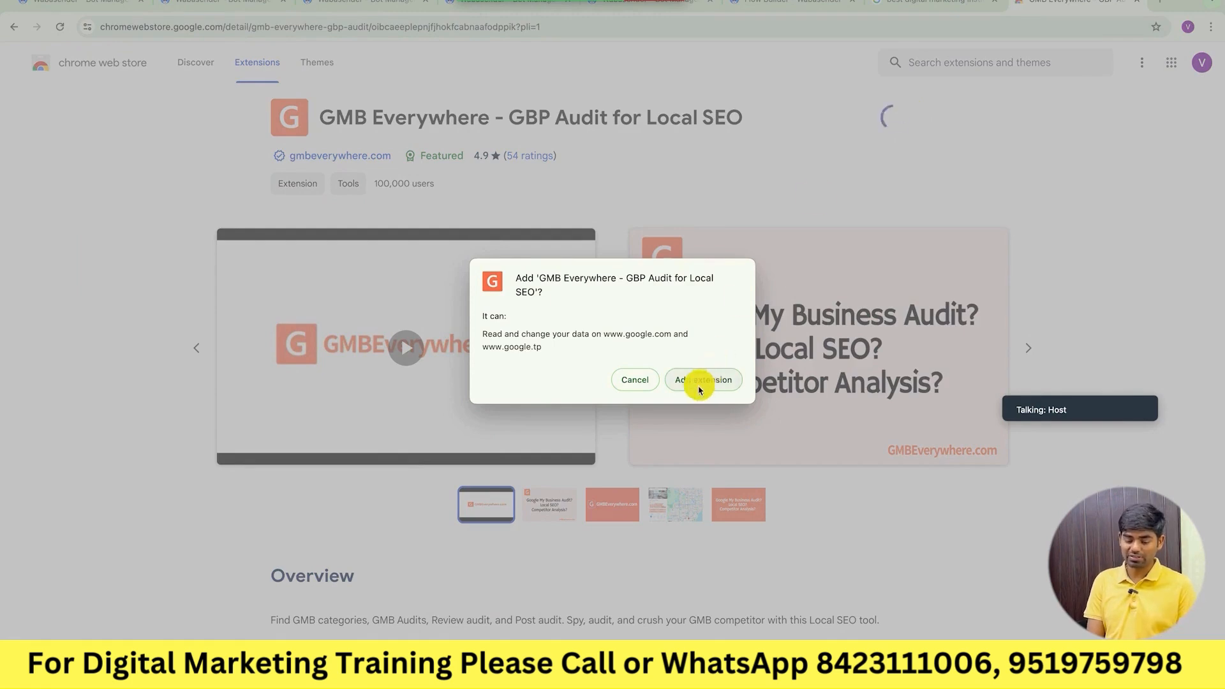
{"action": "left_click", "coordinate": [699, 383]}
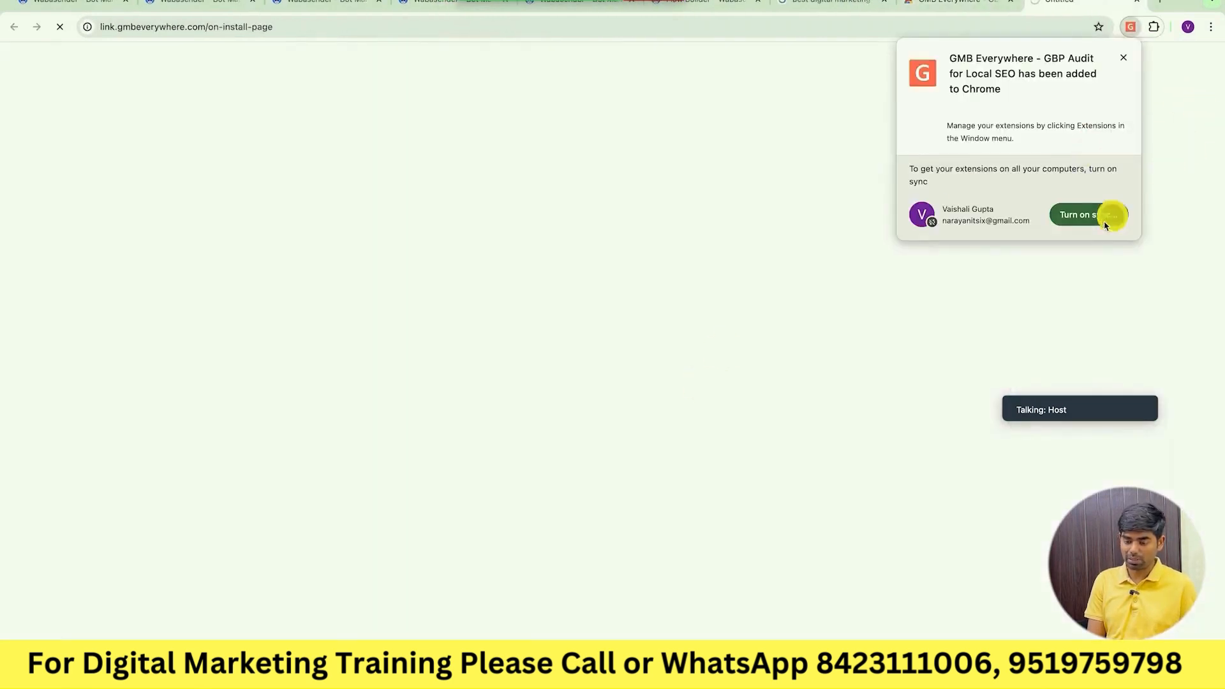
{"action": "left_click", "coordinate": [1100, 217]}
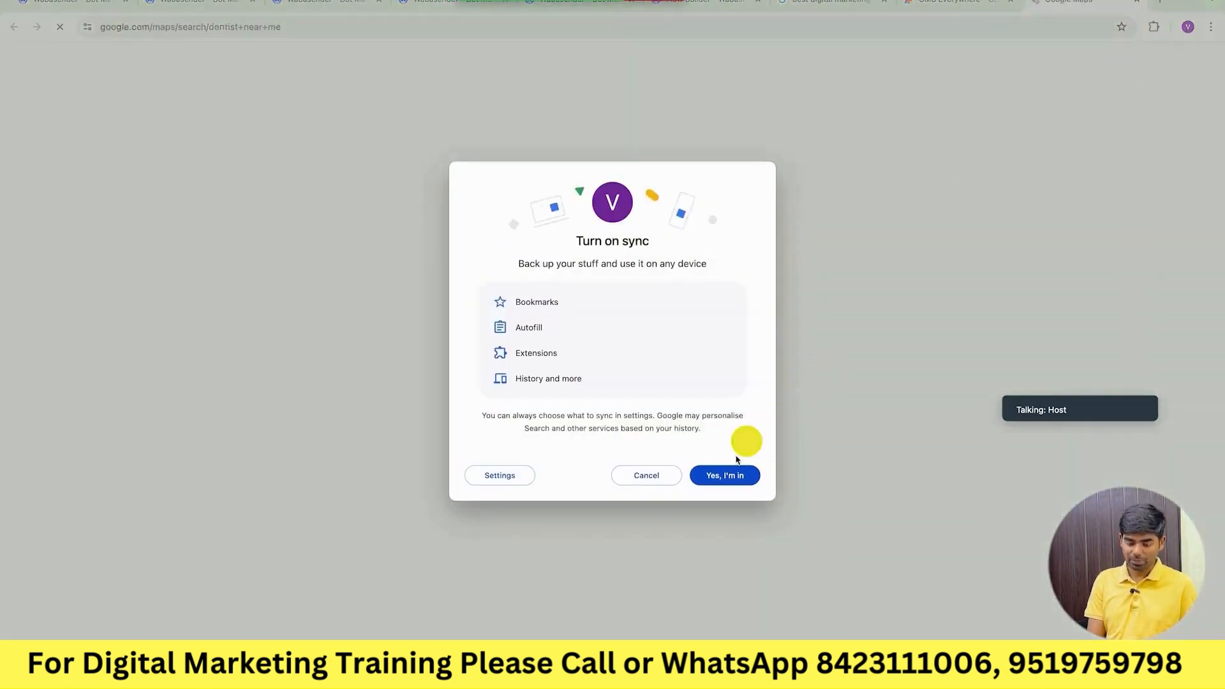
{"action": "left_click", "coordinate": [724, 475]}
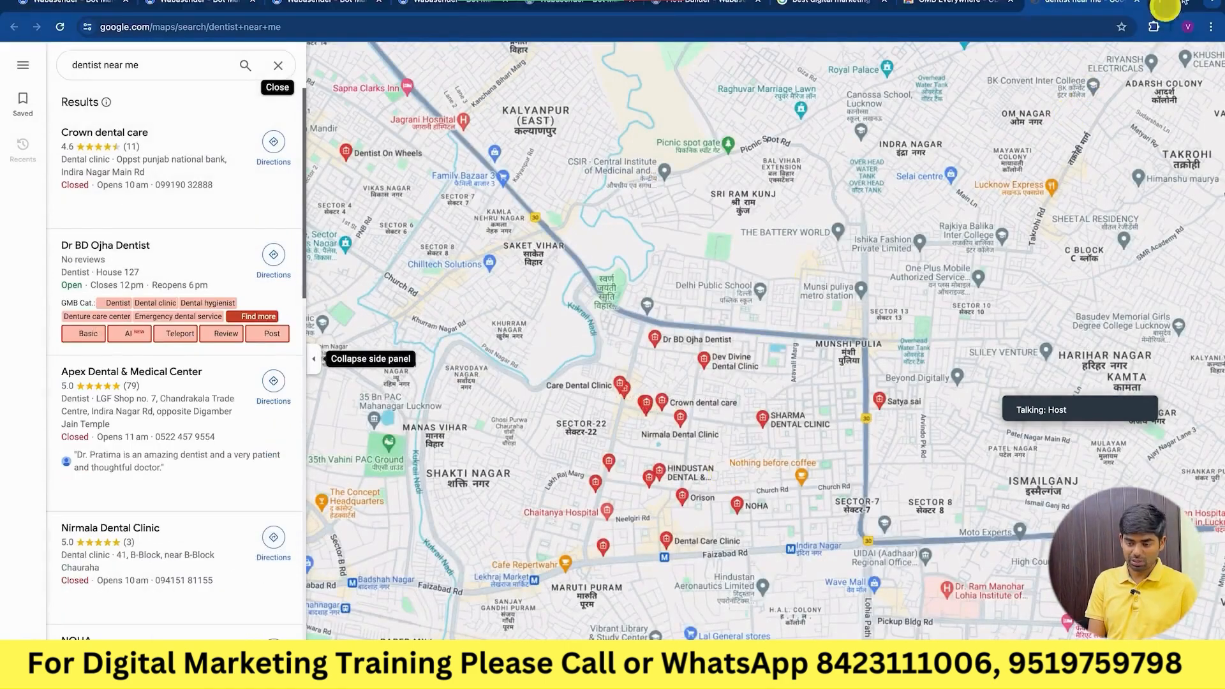
Pin GMB Everywhere to the Chrome toolbar from the Extensions menu.
{"action": "left_click", "coordinate": [1152, 28]}
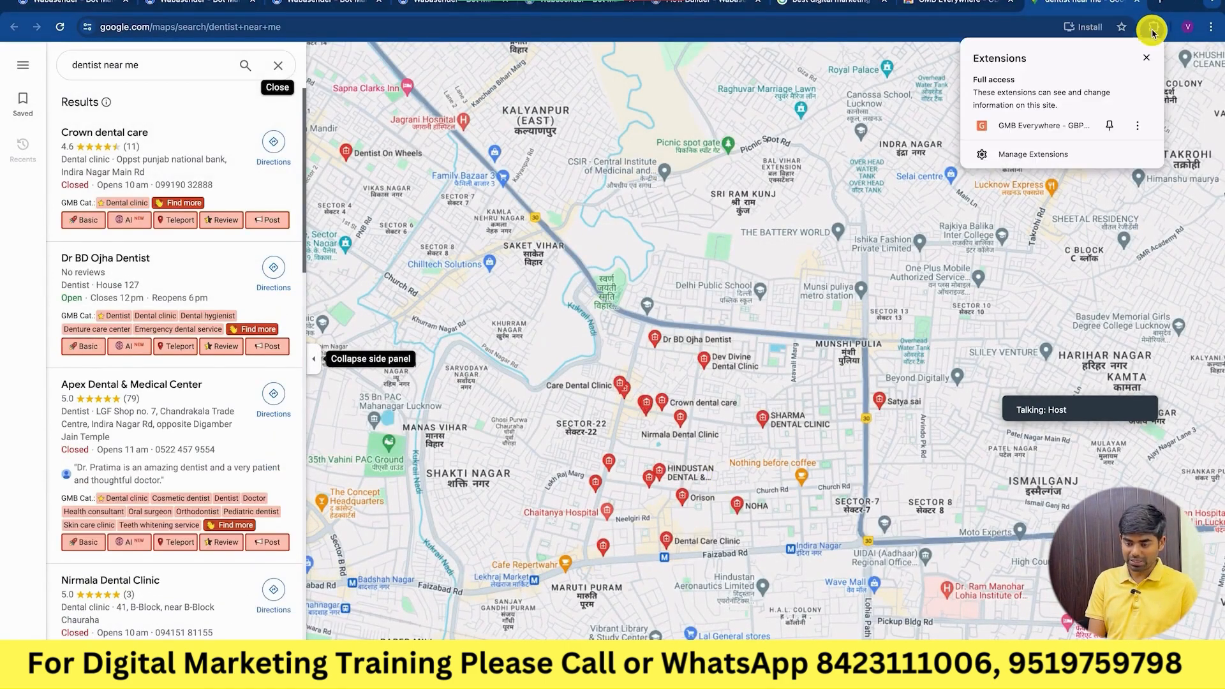
{"action": "left_click", "coordinate": [1109, 126]}
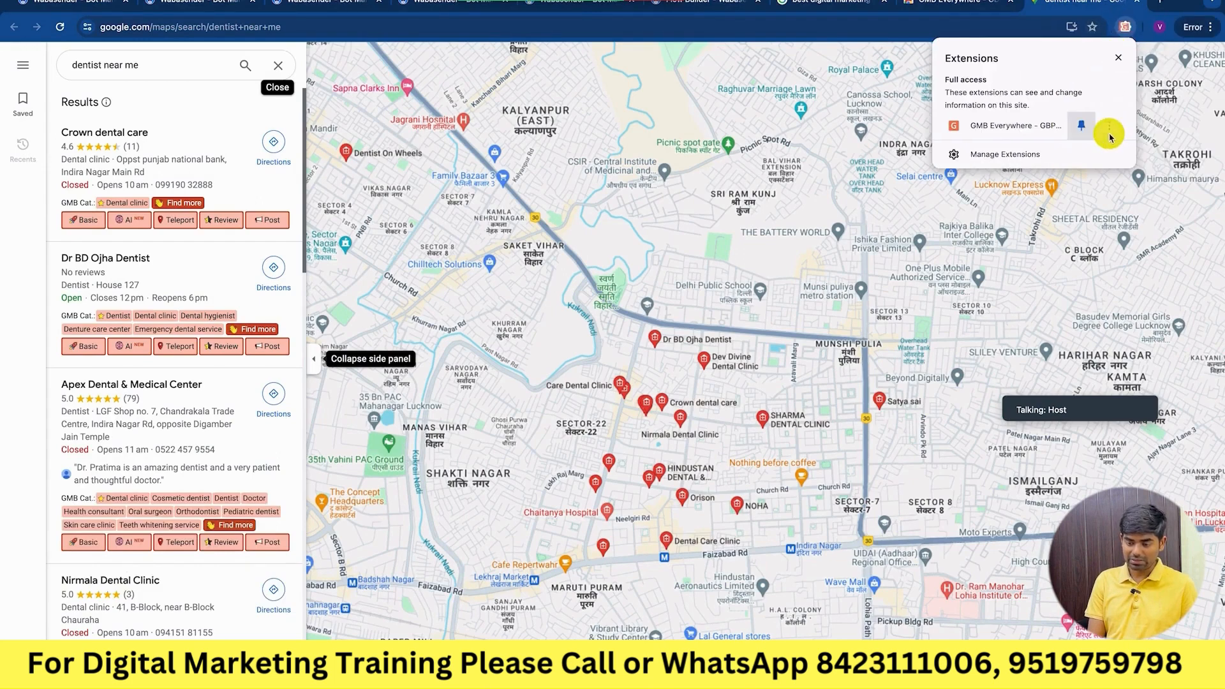
{"action": "left_click", "coordinate": [1176, 7]}
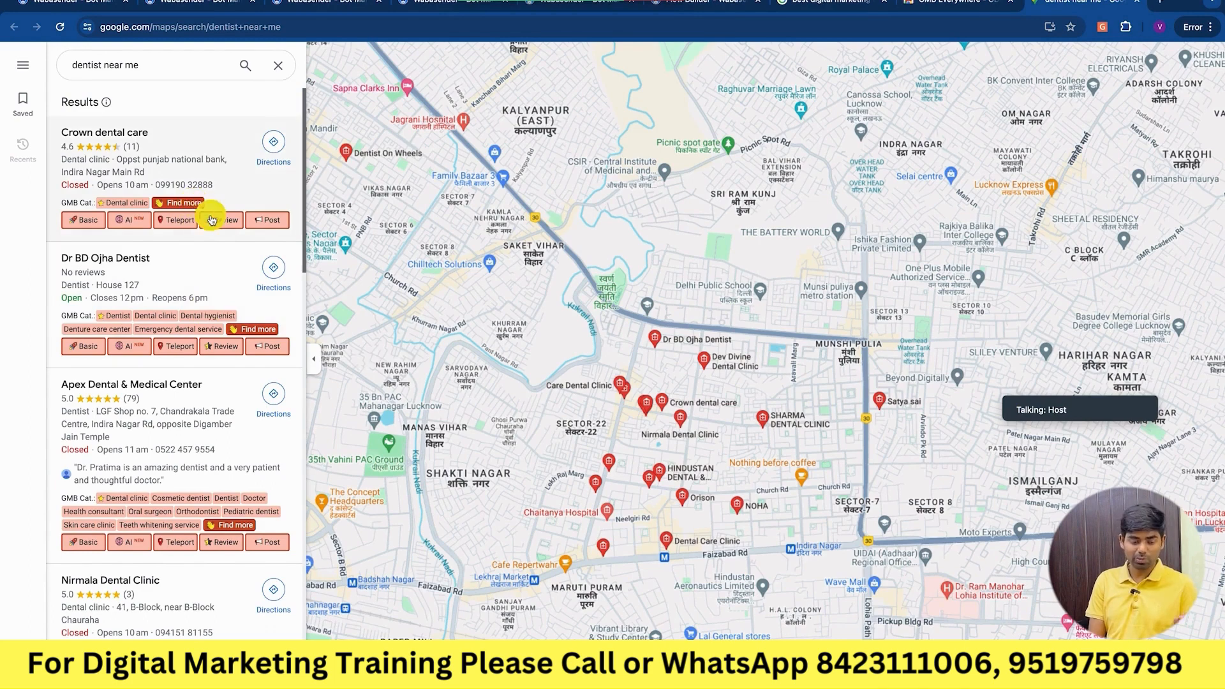
Replace the Maps search with 'digital marketing institute in lucknow' and run it.
{"action": "double_click", "coordinate": [91, 71]}
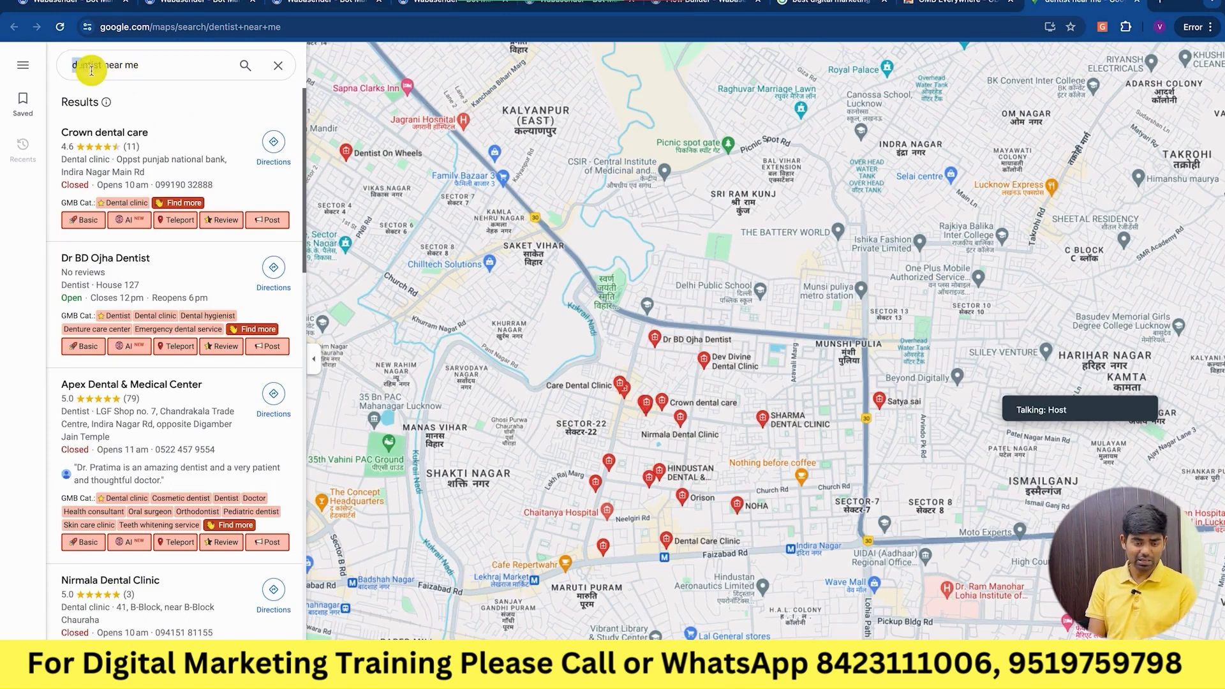
{"action": "type", "text": "digital m"}
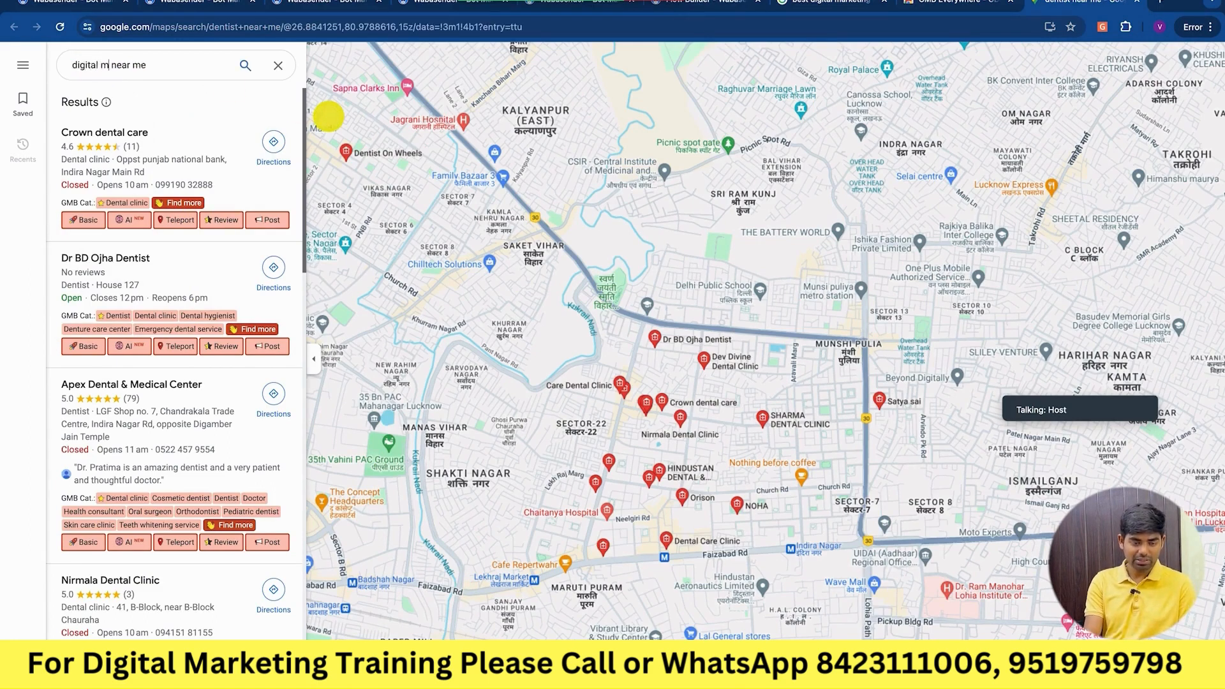
{"action": "type", "text": "arketing"}
{"action": "key", "text": "Return"}
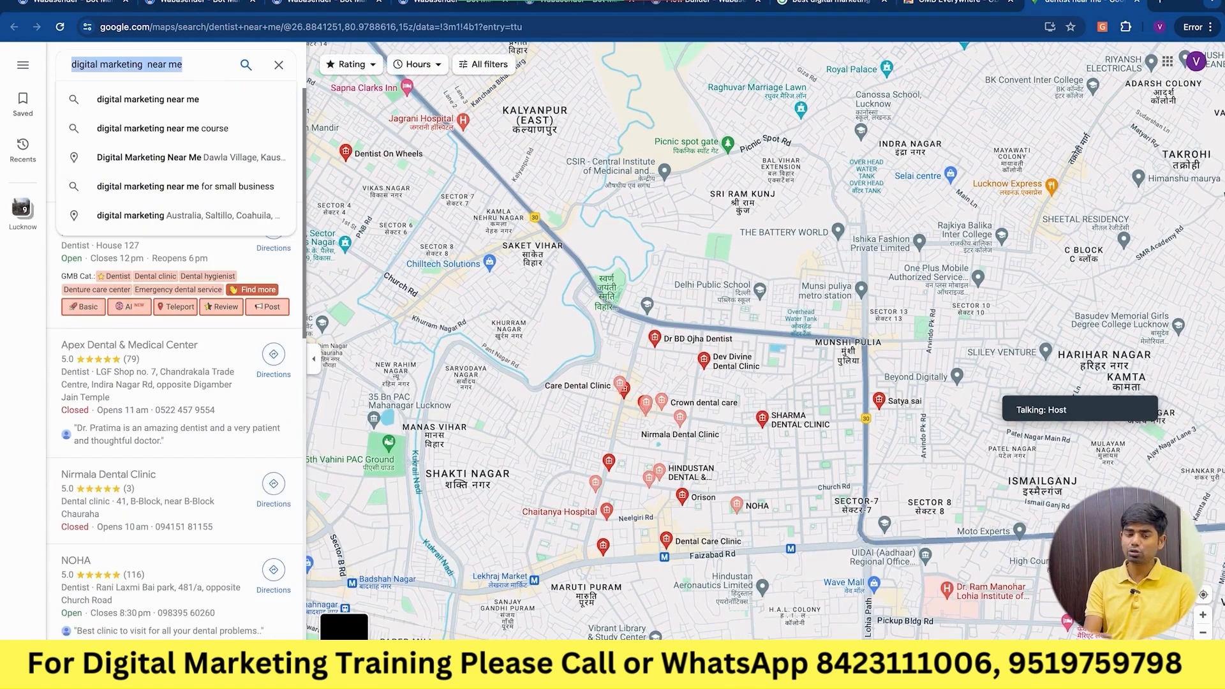
{"action": "key", "text": "Right"}
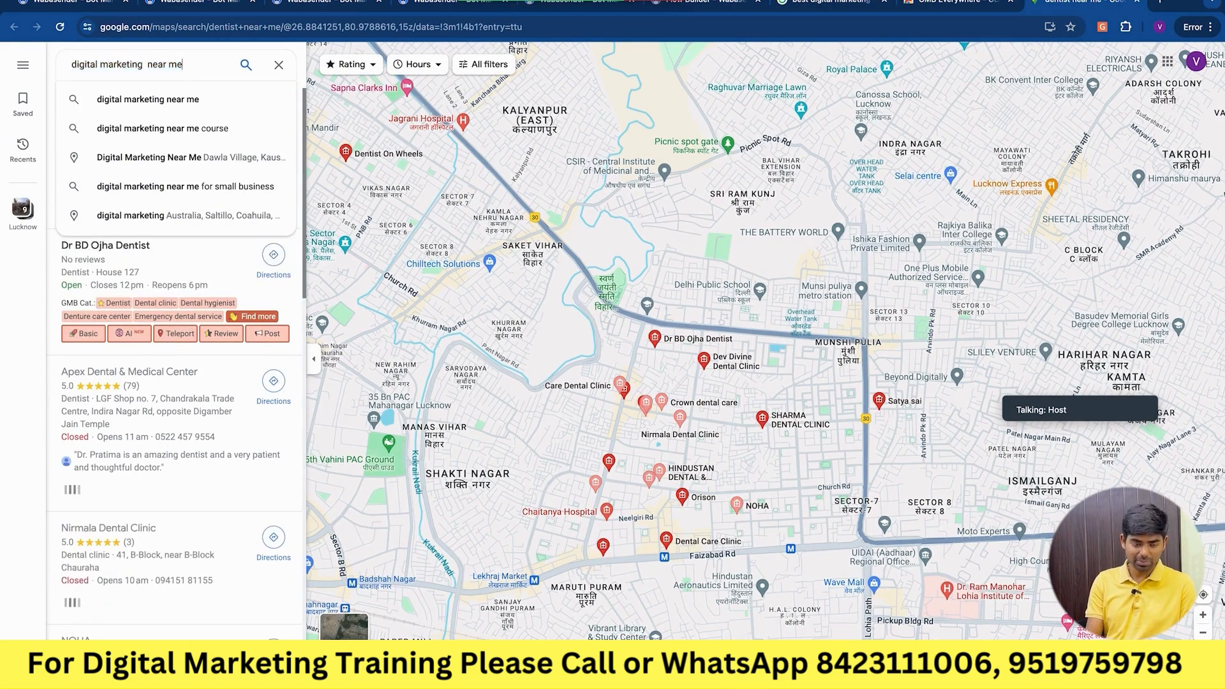
{"action": "key", "text": "BackSpace"}
{"action": "key", "text": "BackSpace"}
{"action": "key", "text": "BackSpace"}
{"action": "key", "text": "BackSpace"}
{"action": "key", "text": "BackSpace"}
{"action": "key", "text": "BackSpace"}
{"action": "key", "text": "BackSpace"}
{"action": "type", "text": "c"}
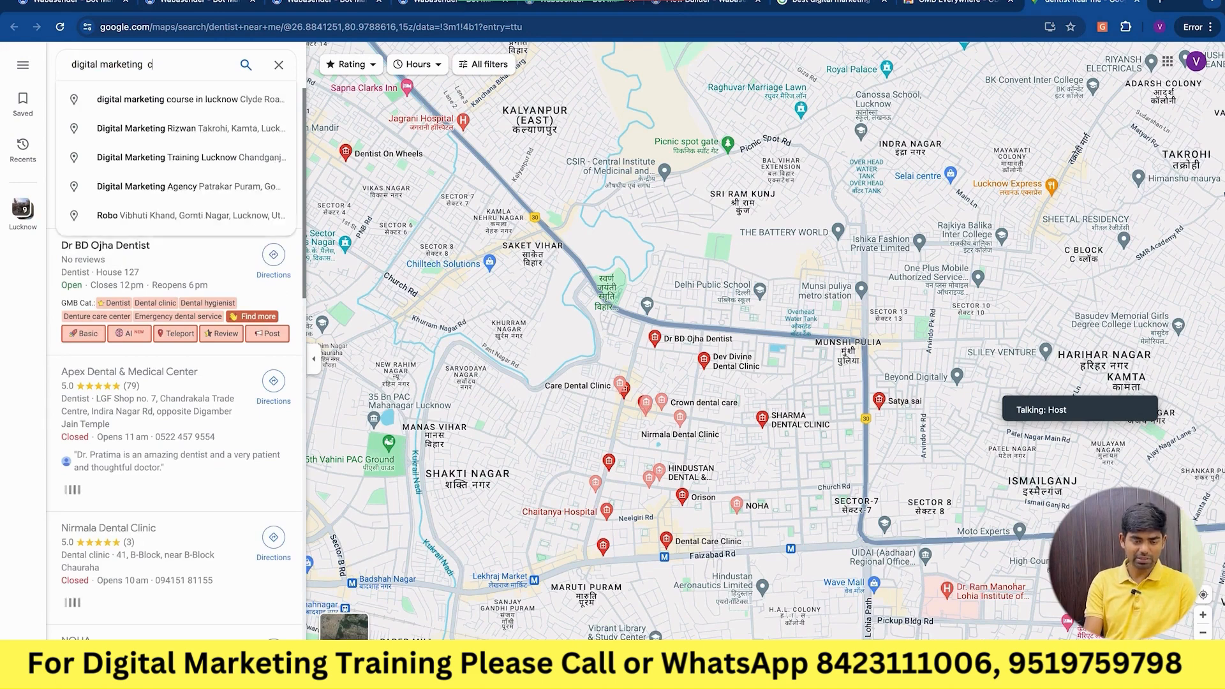
{"action": "key", "text": "BackSpace"}
{"action": "type", "text": "co"}
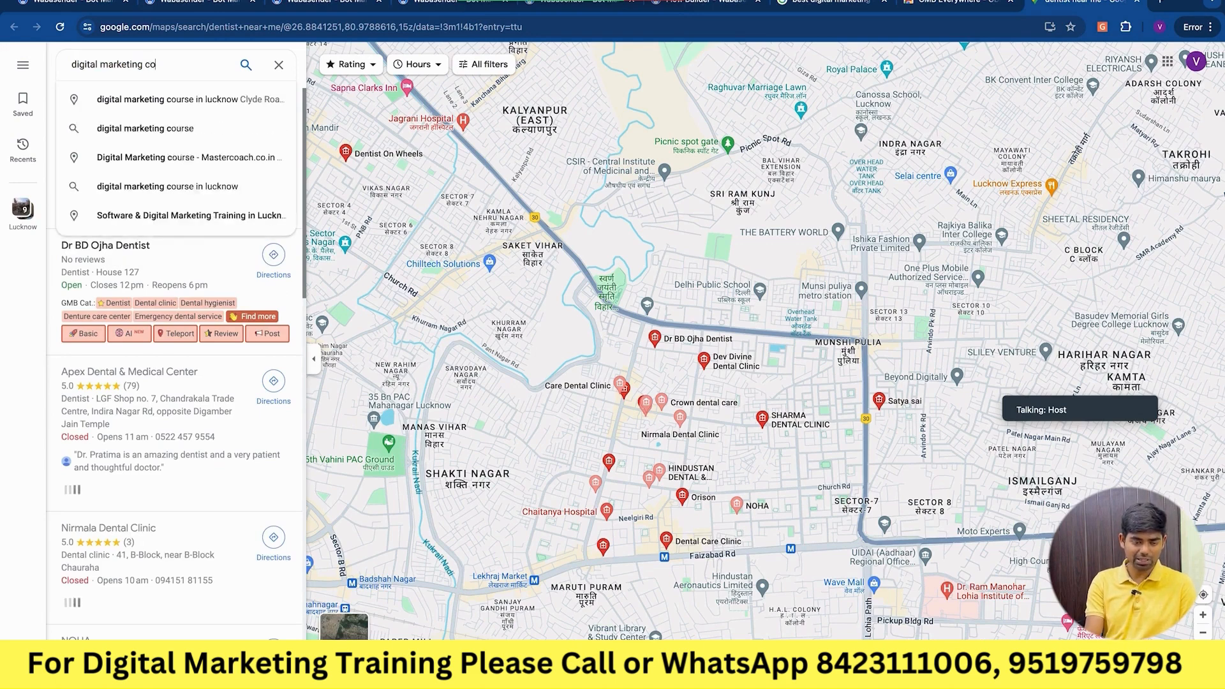
{"action": "type", "text": "urse near m"}
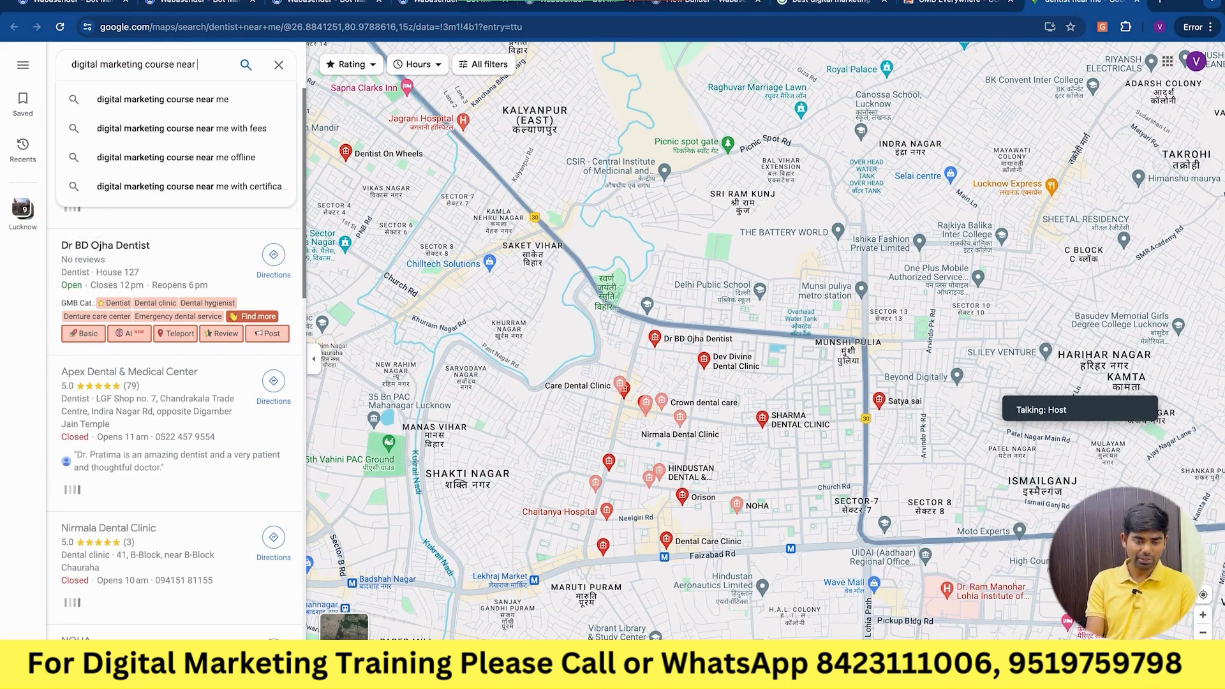
{"action": "key", "text": "BackSpace"}
{"action": "key", "text": "BackSpace"}
{"action": "key", "text": "BackSpace"}
{"action": "key", "text": "BackSpace"}
{"action": "key", "text": "BackSpace"}
{"action": "key", "text": "BackSpace"}
{"action": "key", "text": "BackSpace"}
{"action": "key", "text": "BackSpace"}
{"action": "key", "text": "BackSpace"}
{"action": "key", "text": "BackSpace"}
{"action": "key", "text": "BackSpace"}
{"action": "key", "text": "BackSpace"}
{"action": "key", "text": "BackSpace"}
{"action": "type", "text": "institute"}
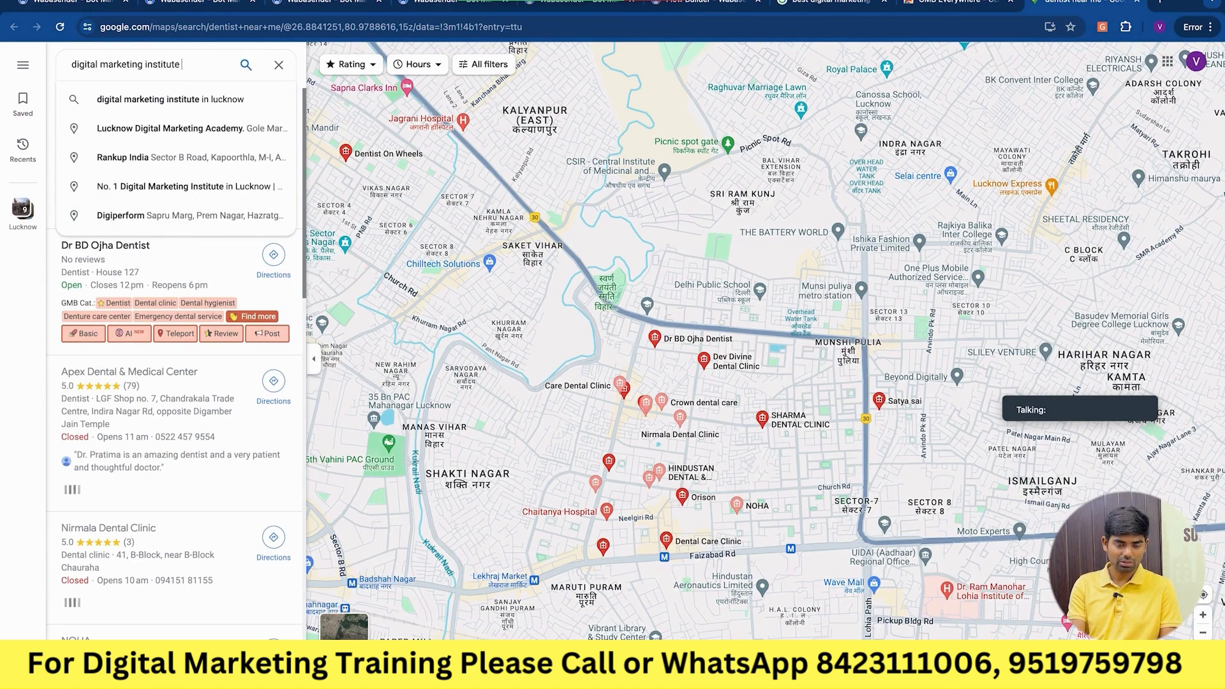
{"action": "key", "text": "Down"}
{"action": "key", "text": "Return"}
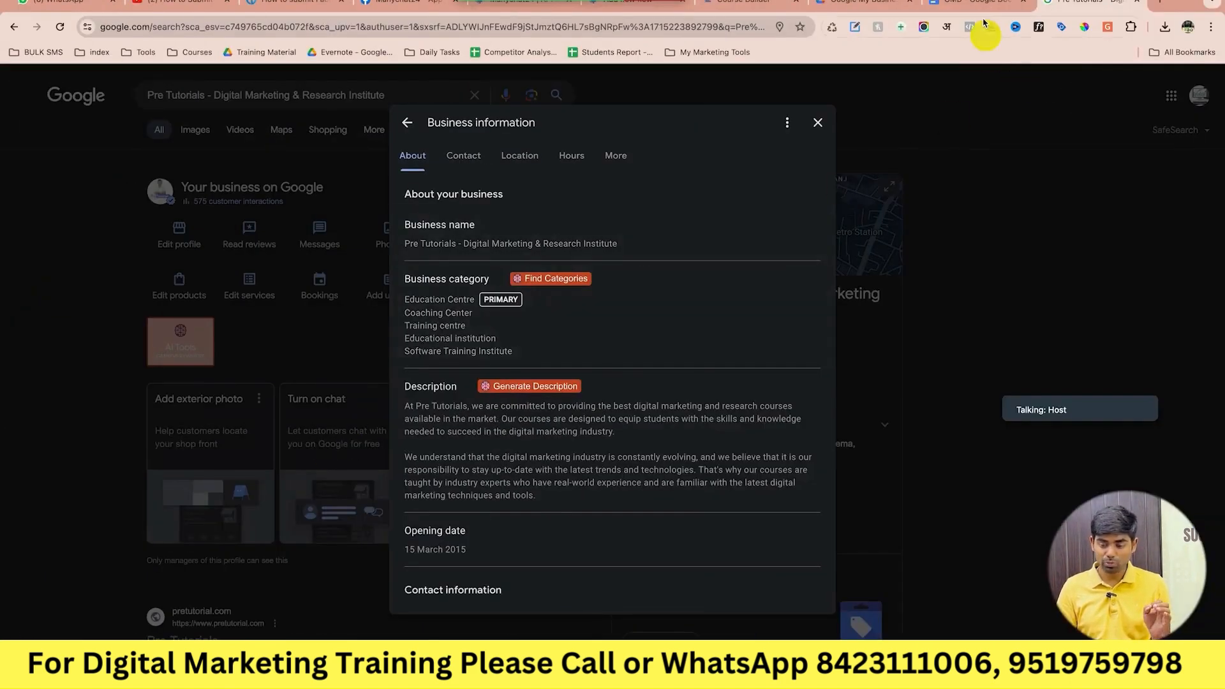
Bring up the GMB notes and scroll to the Add Products and Services section.
{"action": "left_click", "coordinate": [976, 5]}
{"action": "scroll", "coordinate": [701, 465], "scroll_direction": "down", "scroll_amount": 15}
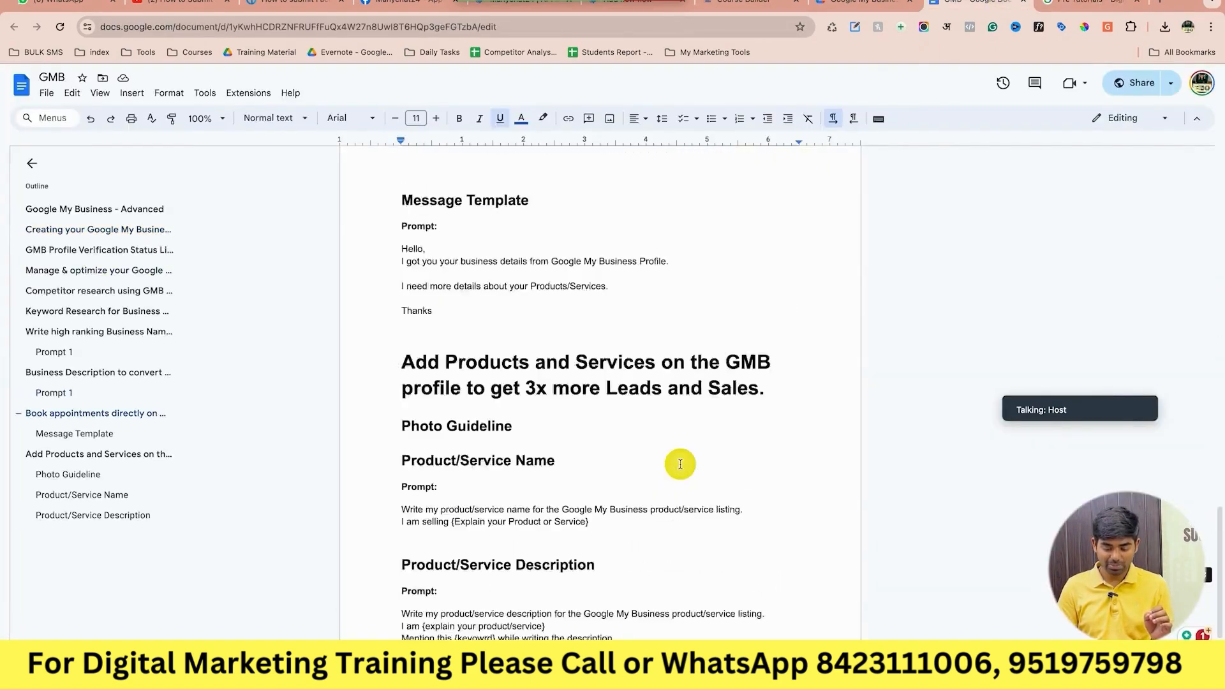
Type 'Training Center' on a new line below the Product/Service Description prompt.
{"action": "scroll", "coordinate": [680, 464], "scroll_direction": "down", "scroll_amount": 3}
{"action": "left_click", "coordinate": [648, 530]}
{"action": "key", "text": "Return"}
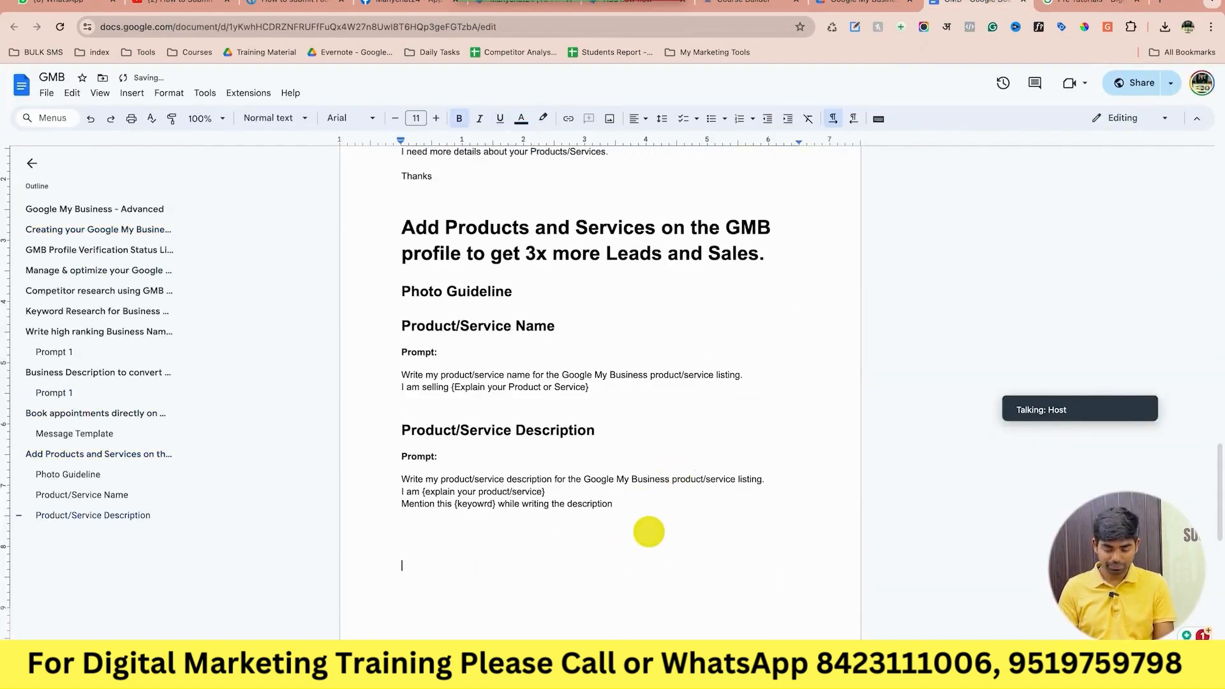
{"action": "right_click", "coordinate": [648, 531]}
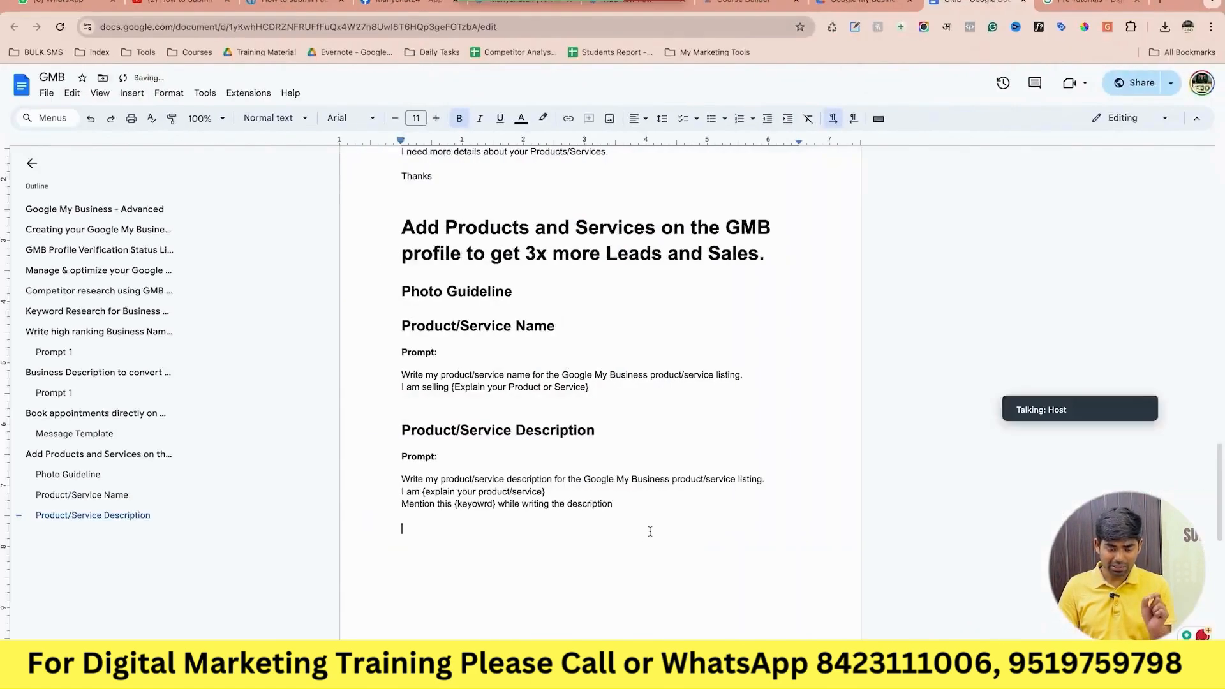
{"action": "key", "text": "ctrl+Right"}
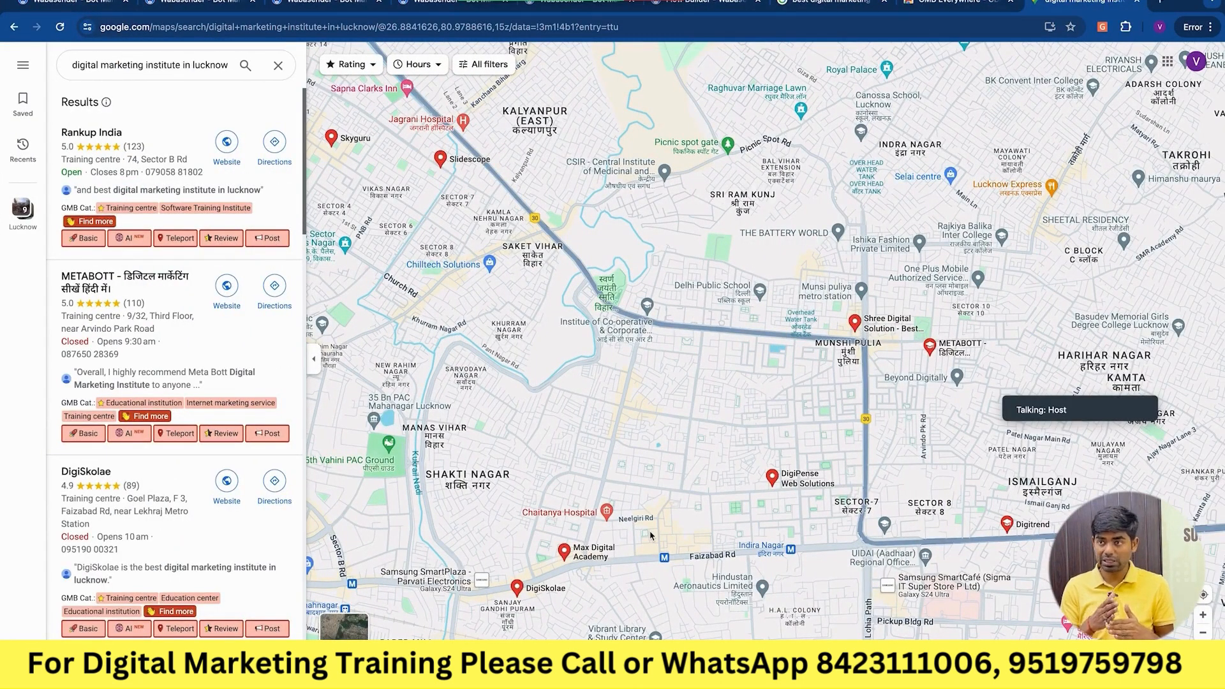
{"action": "left_click", "coordinate": [650, 532]}
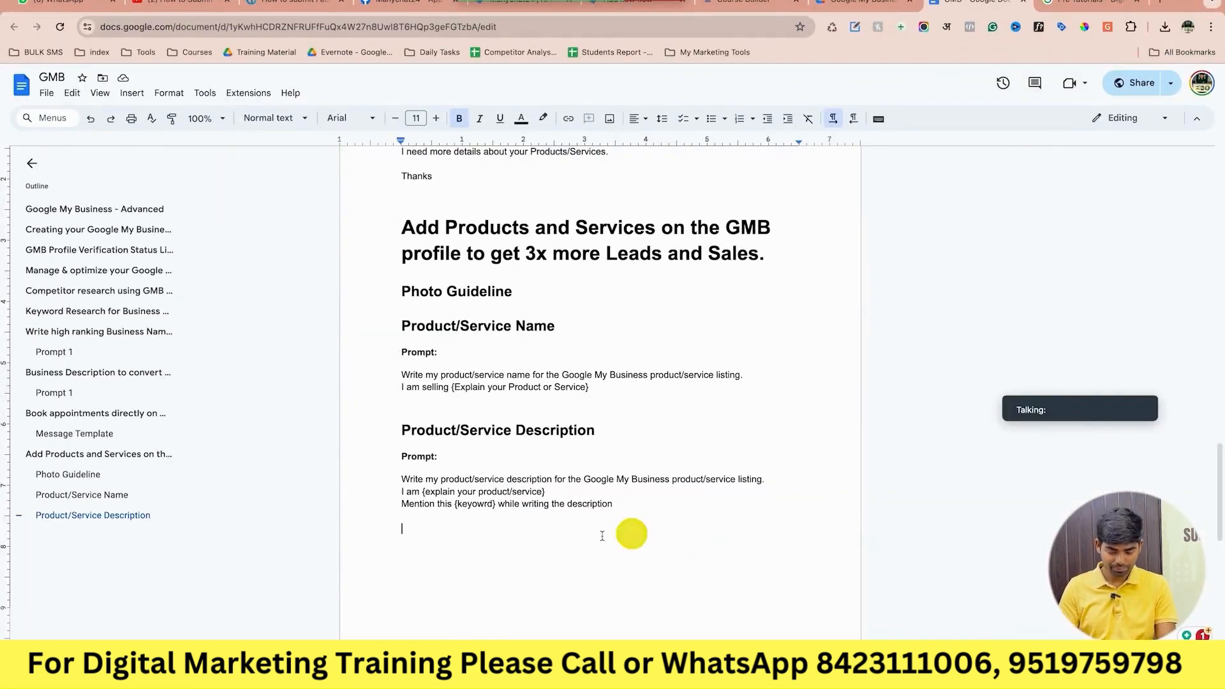
{"action": "left_click", "coordinate": [569, 542]}
{"action": "type", "text": "trai"}
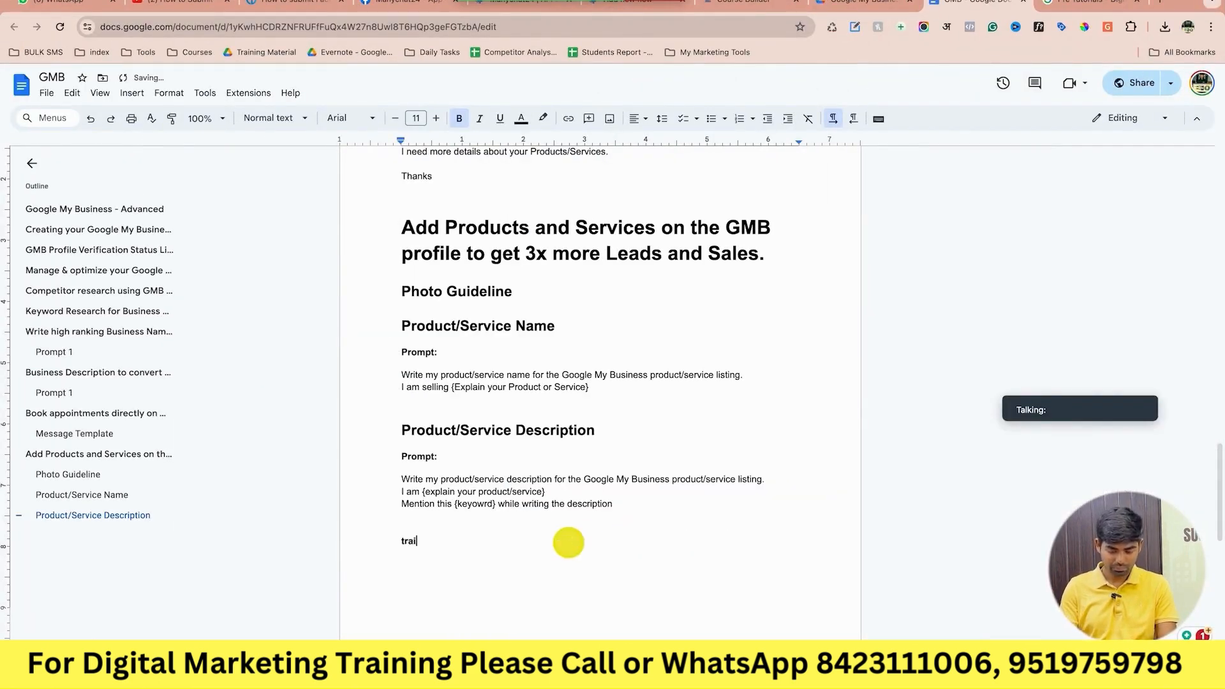
{"action": "type", "text": "ning"}
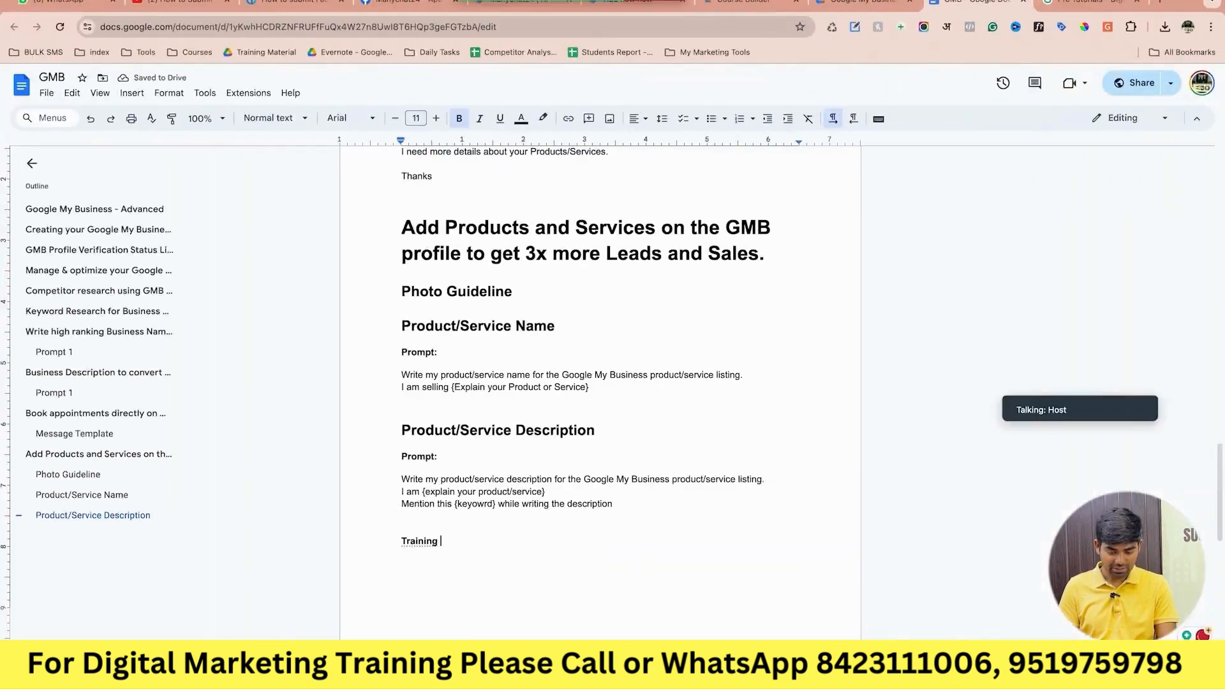
{"action": "type", "text": "Center"}
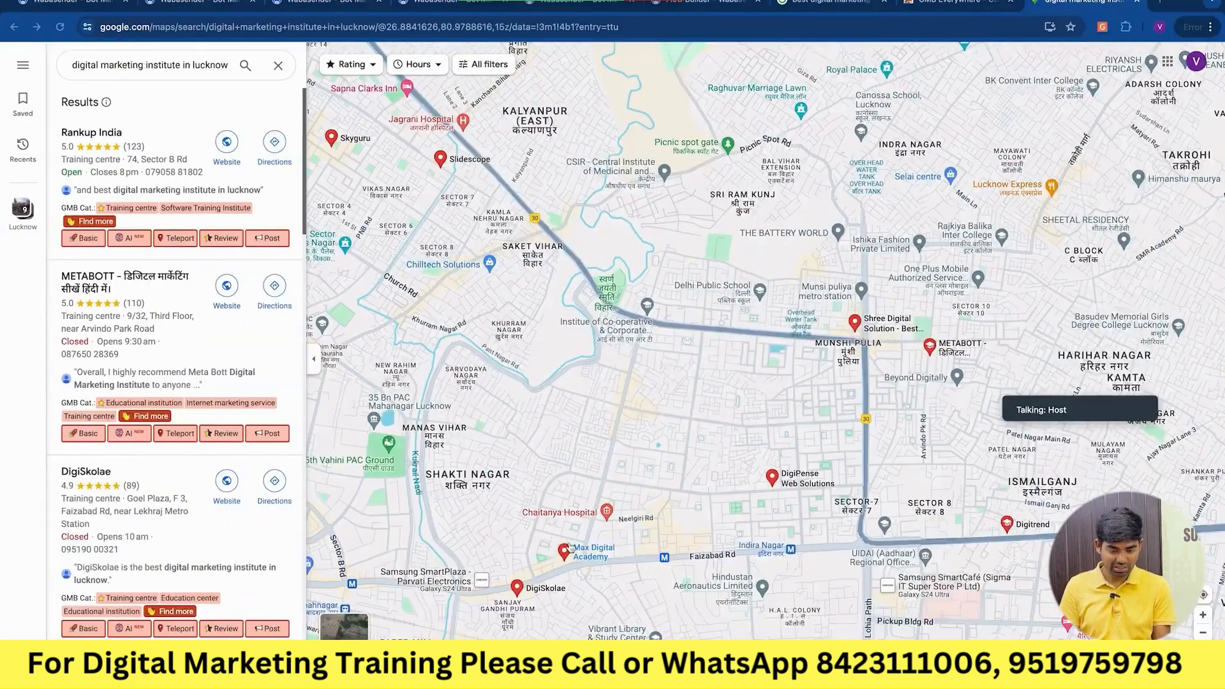
{"action": "mouse_move", "coordinate": [569, 548]}
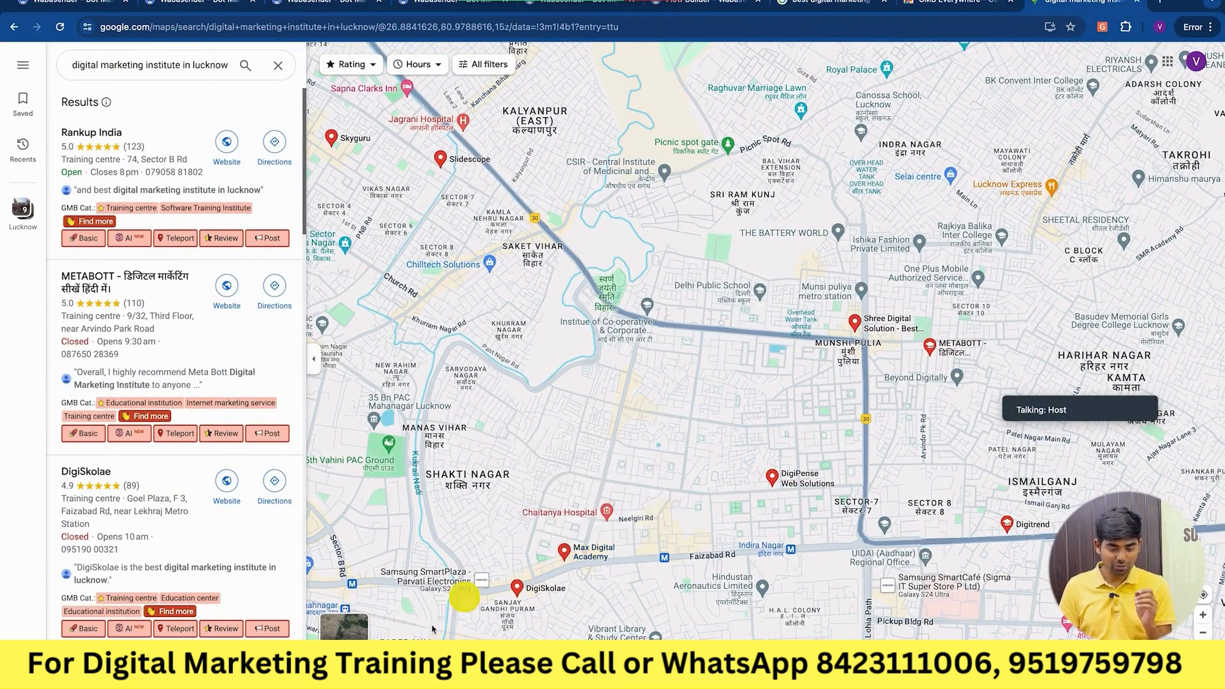
{"action": "scroll", "coordinate": [253, 516], "scroll_direction": "down", "scroll_amount": 1}
{"action": "scroll", "coordinate": [253, 515], "scroll_direction": "down", "scroll_amount": 1}
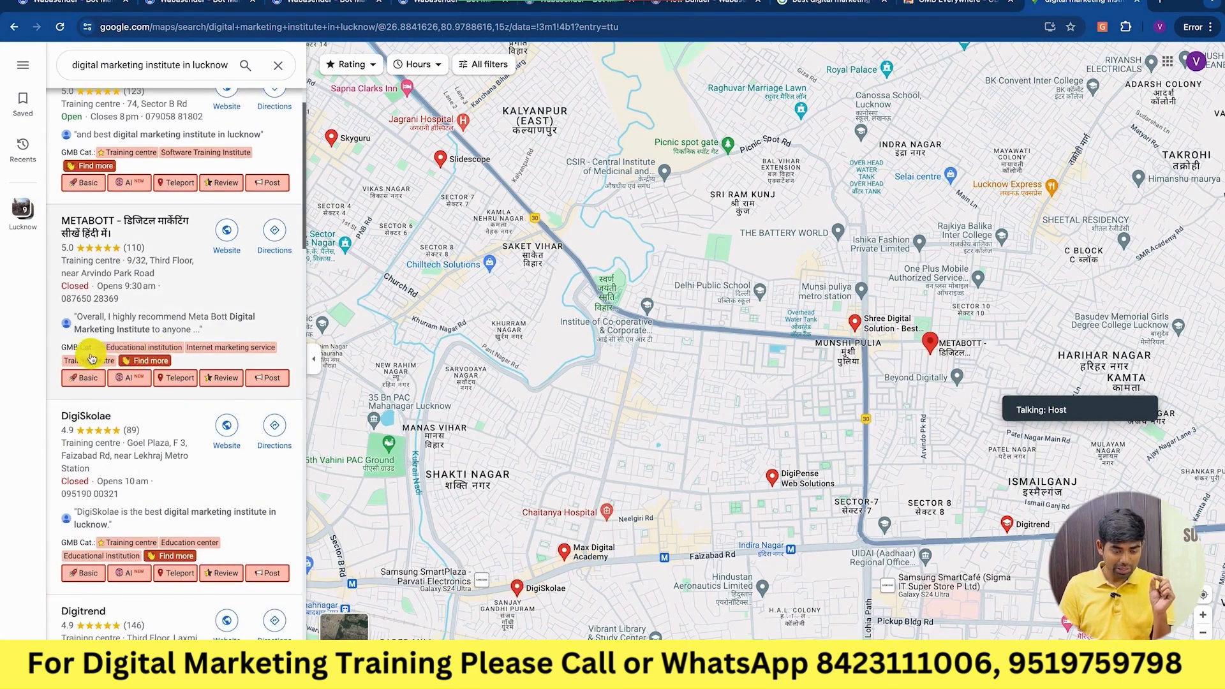
Add 'Education Institution' and 'Training center' lines, checking competitor categories in Maps between entries.
{"action": "key", "text": "ctrl+Left"}
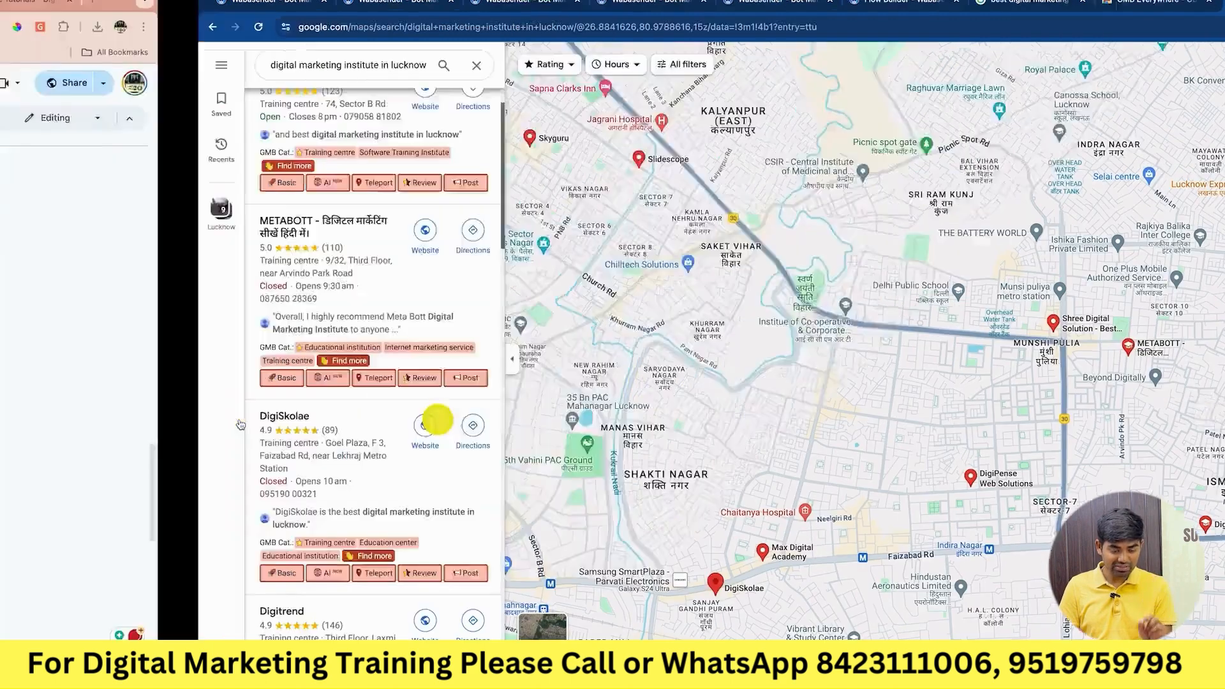
{"action": "type", "text": "Education Institution"}
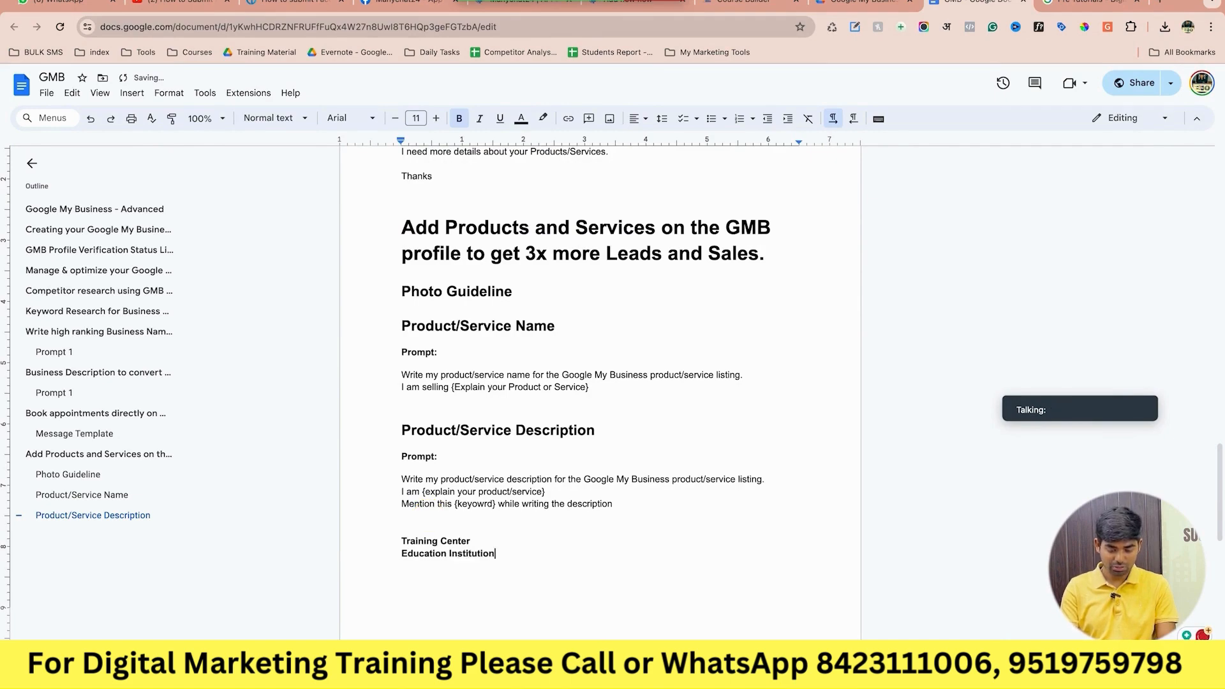
{"action": "key", "text": "ctrl+Right"}
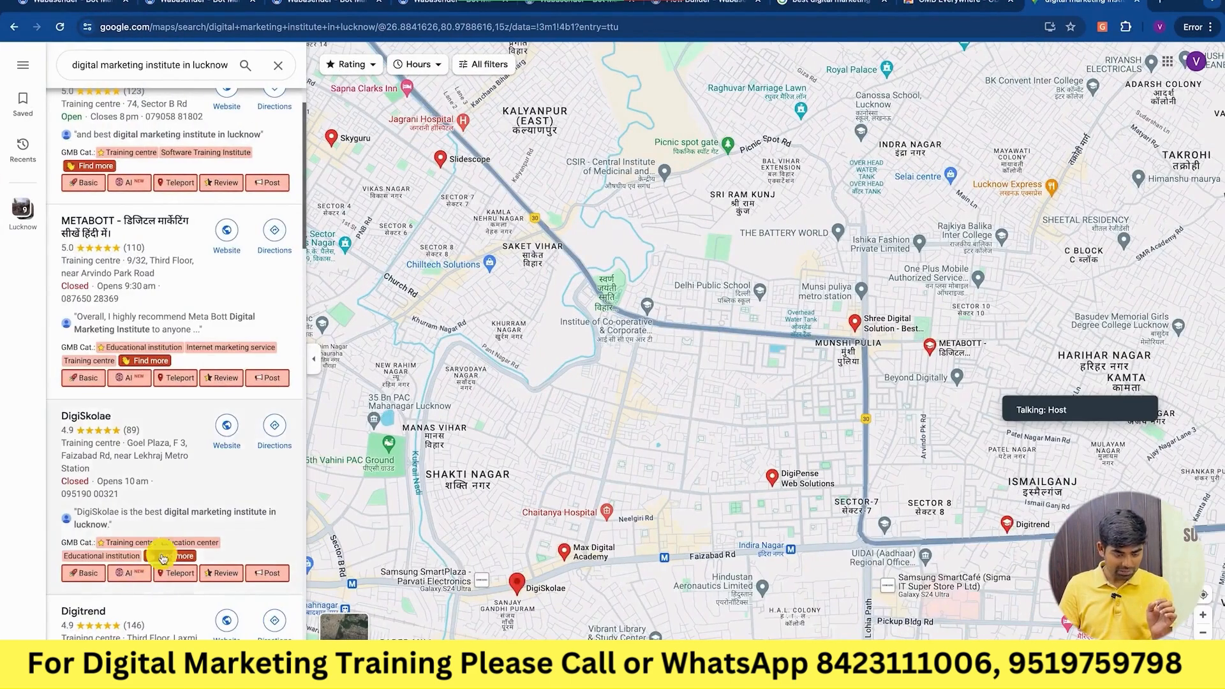
{"action": "scroll", "coordinate": [163, 559], "scroll_direction": "down", "scroll_amount": 2}
{"action": "key", "text": "ctrl+Left"}
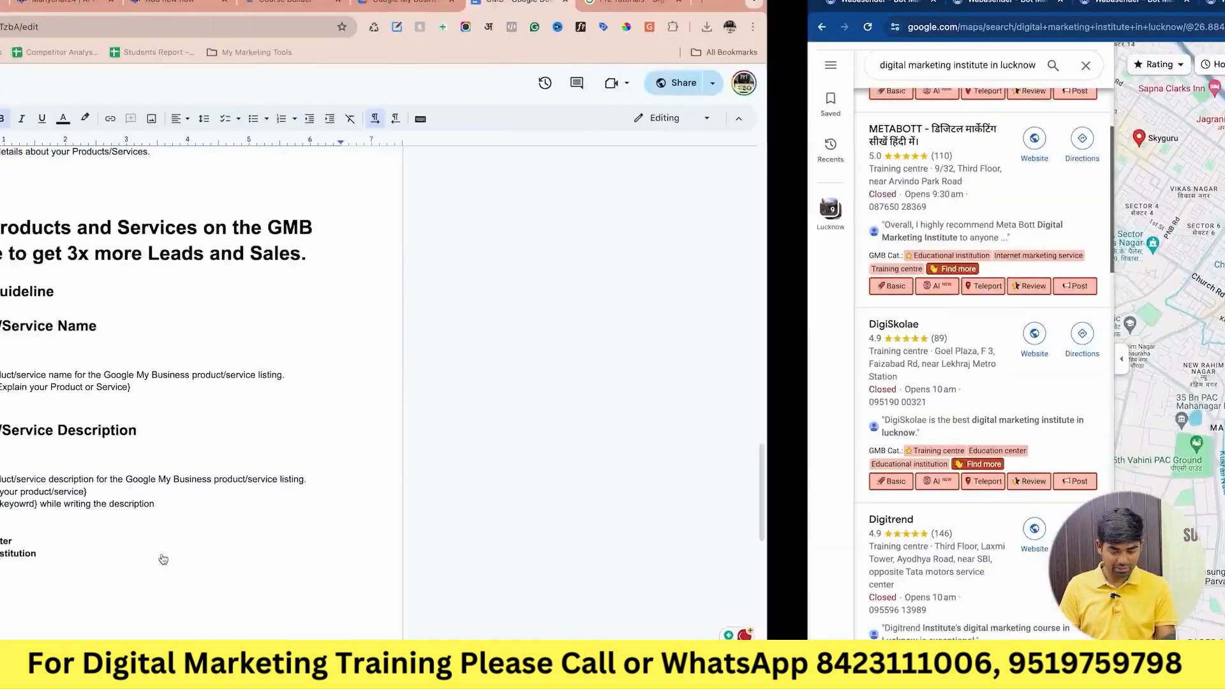
{"action": "type", "text": "training c"}
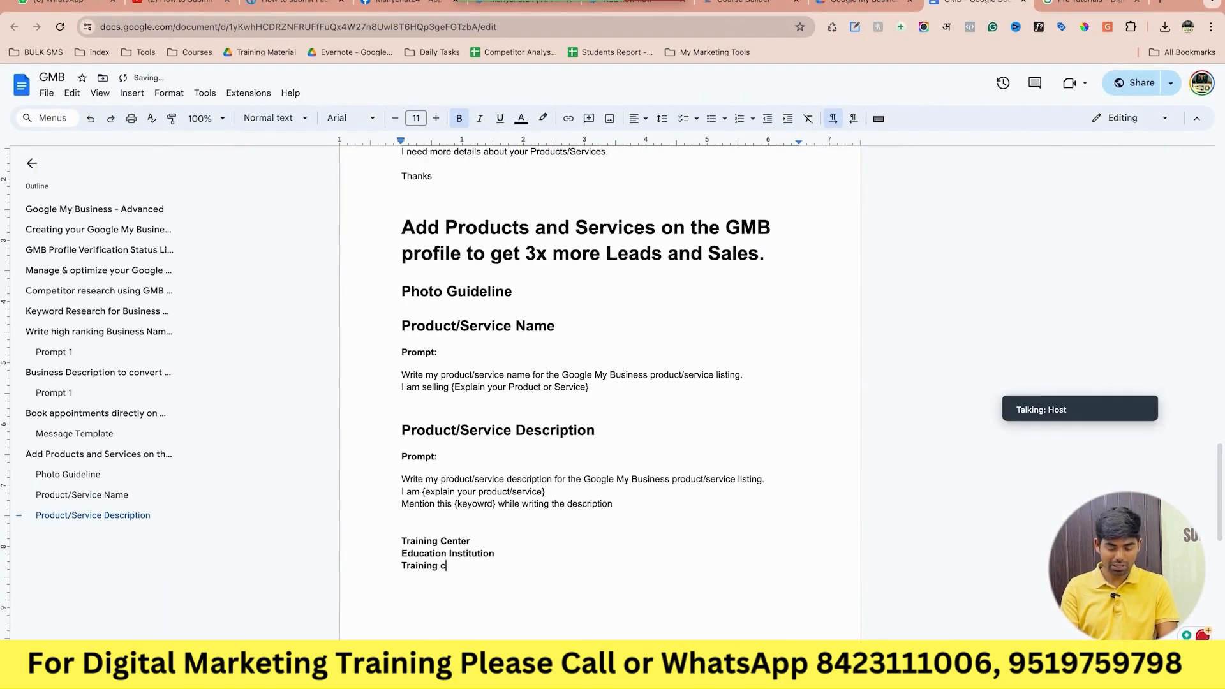
{"action": "key", "text": "ctrl+Right"}
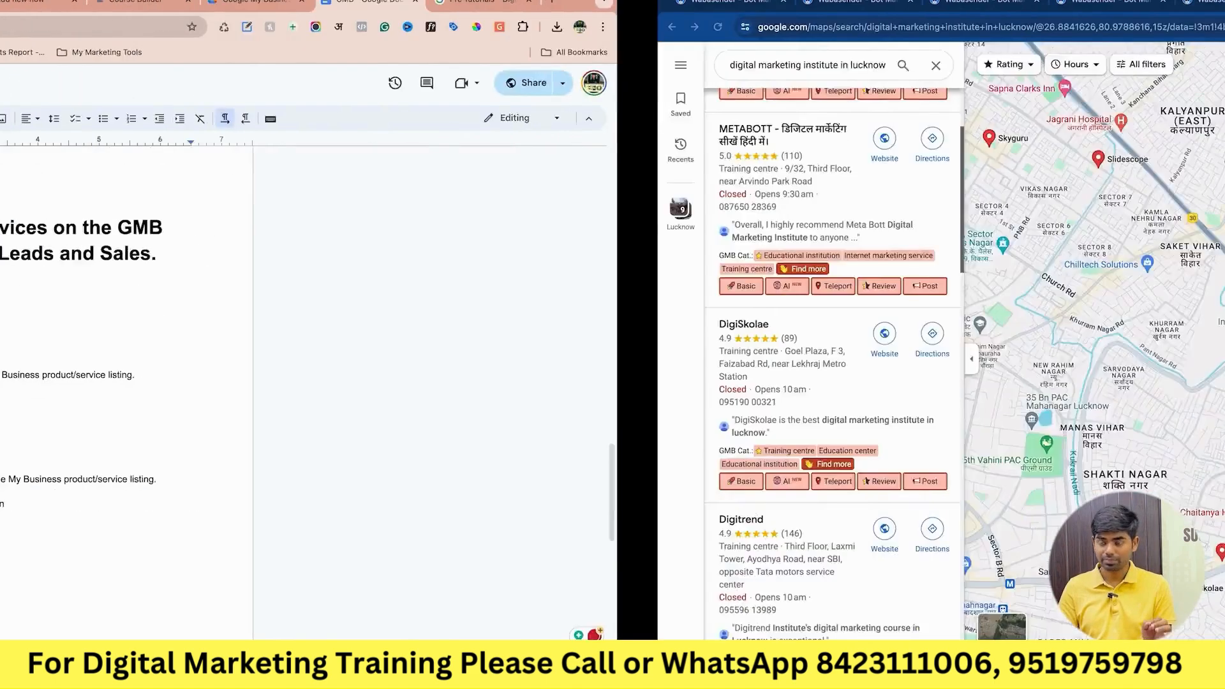
{"action": "scroll", "coordinate": [170, 475], "scroll_direction": "down", "scroll_amount": 4}
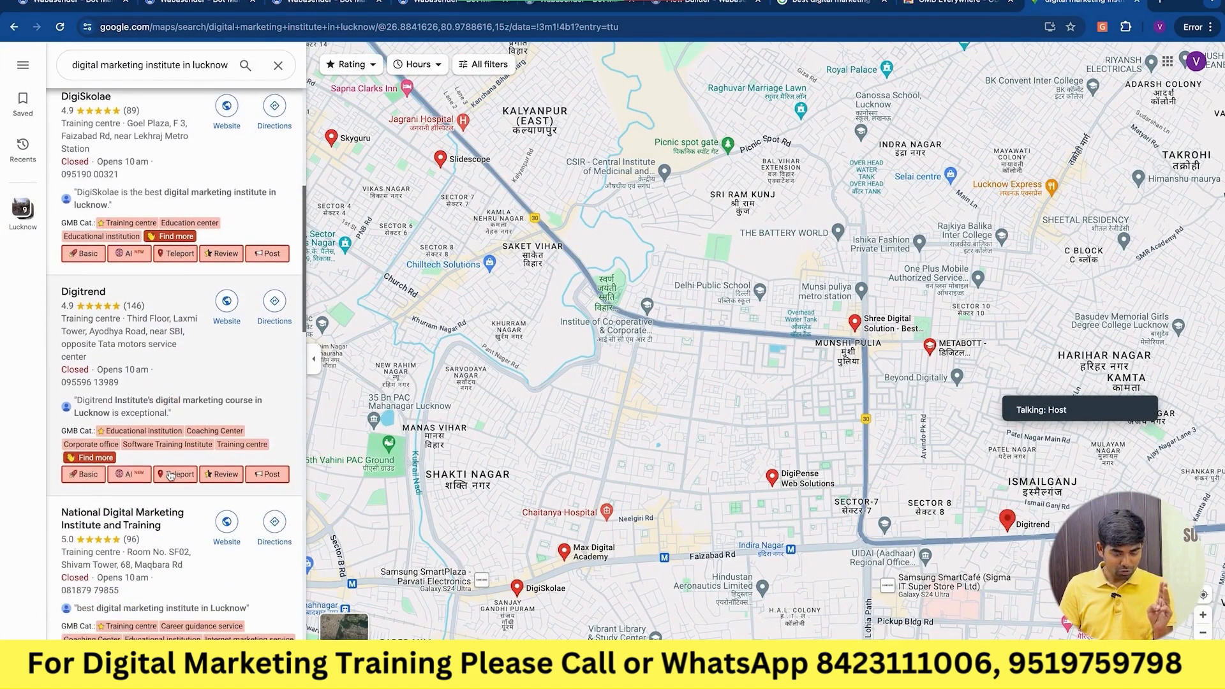
Duplicate the Education Institution line below Training center in the GMB notes list.
{"action": "key", "text": "ctrl+Left"}
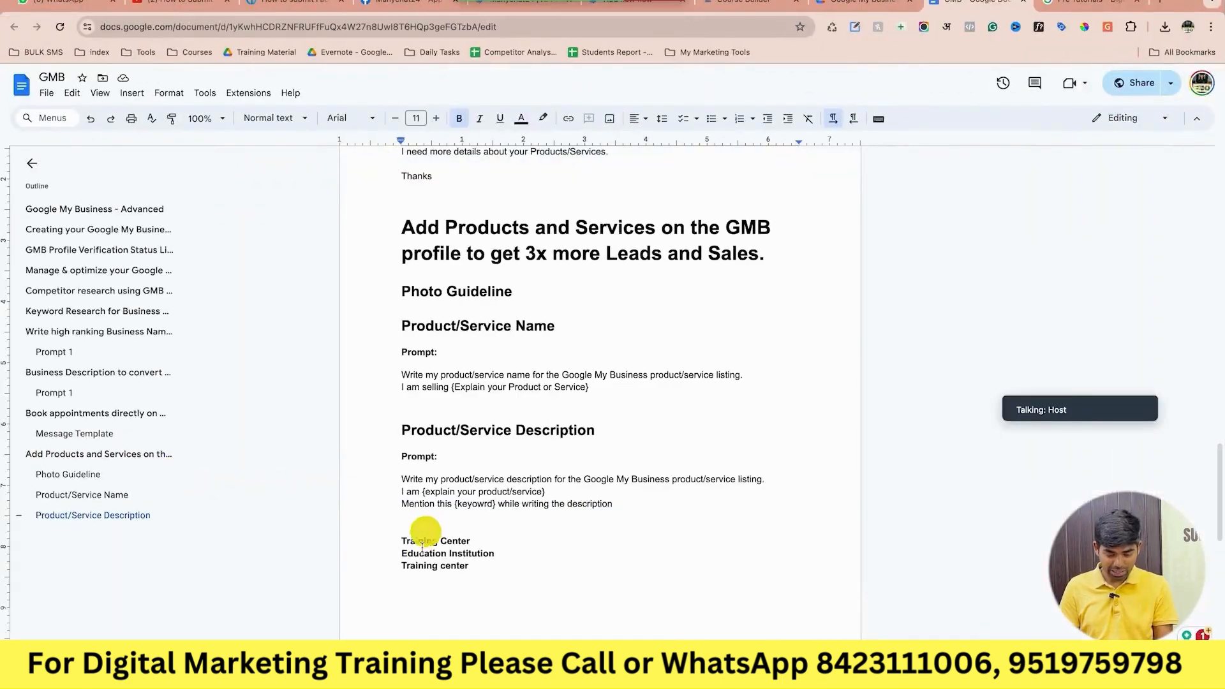
{"action": "triple_click", "coordinate": [434, 554]}
{"action": "key", "text": "ctrl+c"}
{"action": "key", "text": "ctrl+Right"}
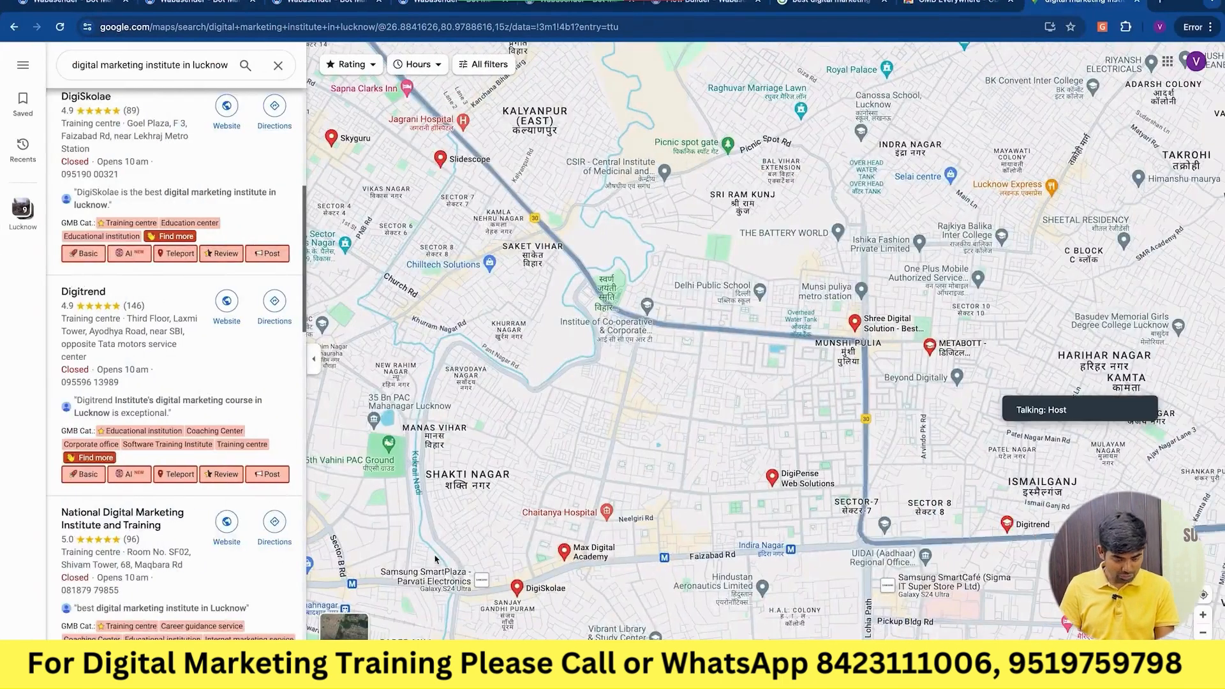
{"action": "key", "text": "ctrl+Left"}
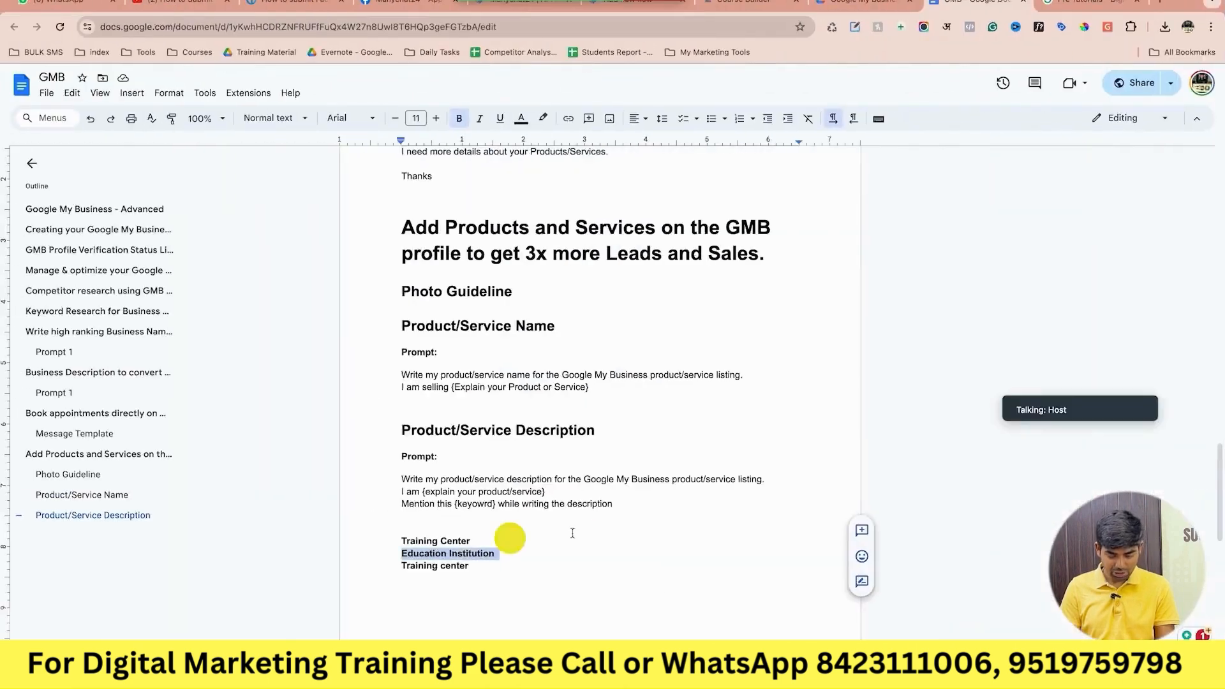
{"action": "left_click", "coordinate": [514, 568]}
{"action": "key", "text": "Return"}
{"action": "key", "text": "ctrl+v"}
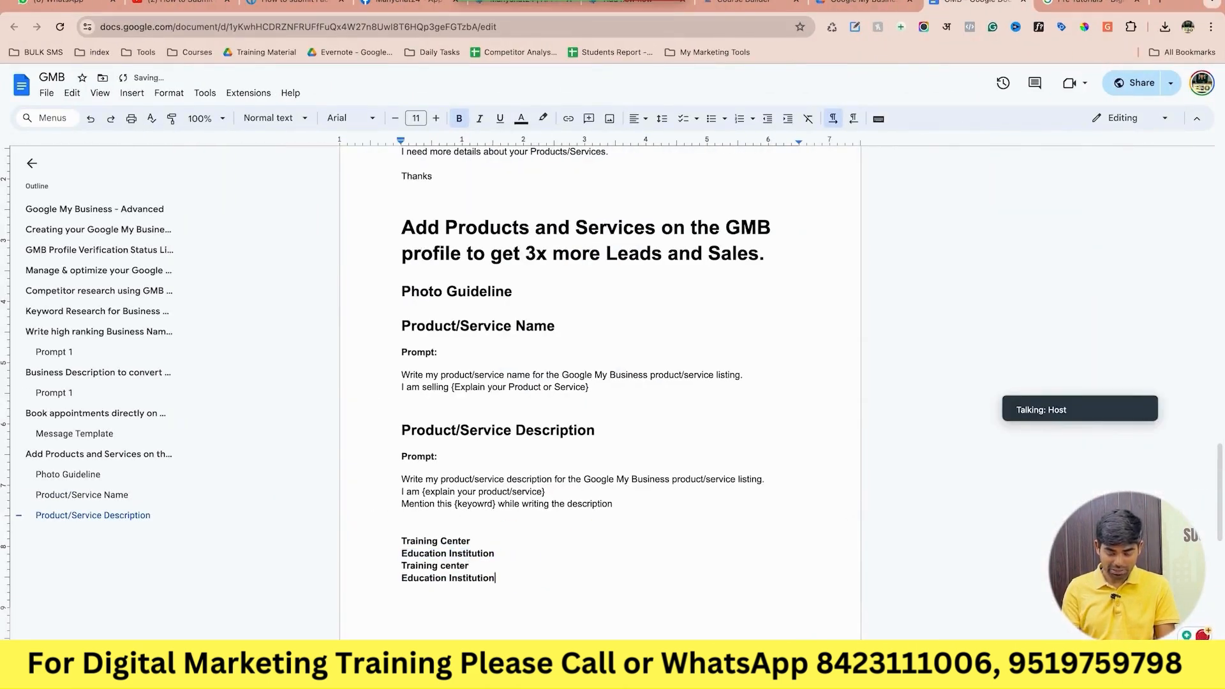
Check competitor categories in the Maps results and add another Training Center line to the notes.
{"action": "key", "text": "ctrl+Right"}
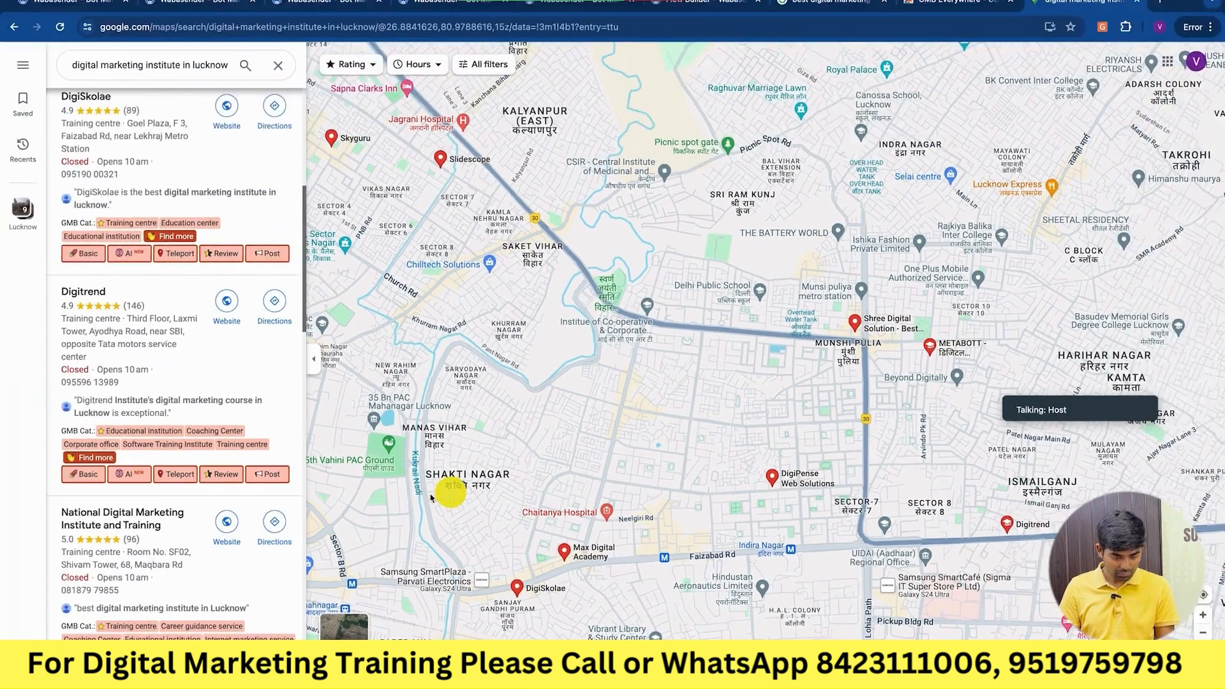
{"action": "scroll", "coordinate": [182, 586], "scroll_direction": "down", "scroll_amount": 4}
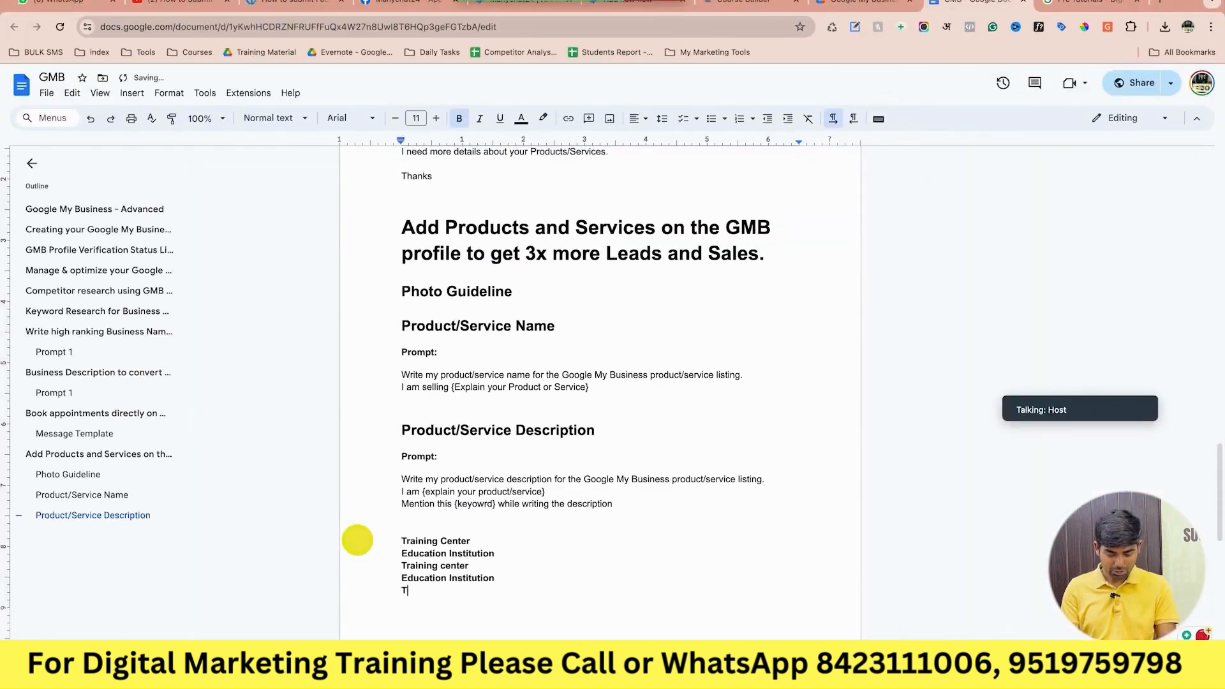
{"action": "type", "text": "ning Center"}
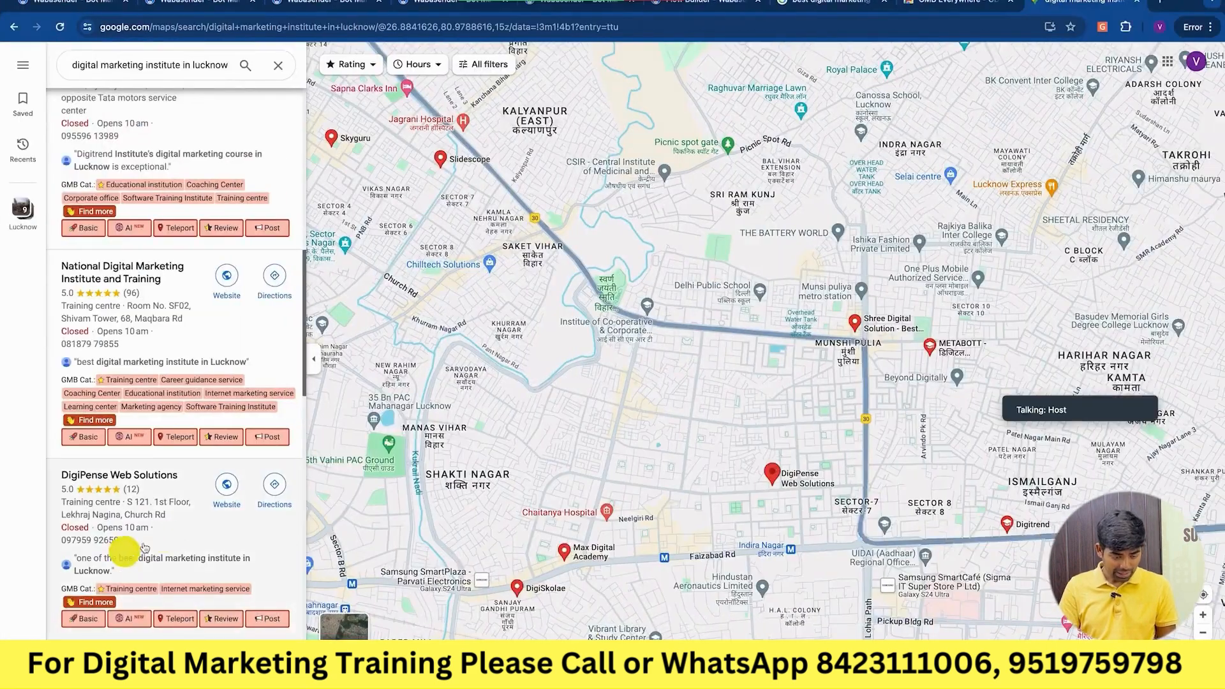
{"action": "scroll", "coordinate": [166, 542], "scroll_direction": "down", "scroll_amount": 3}
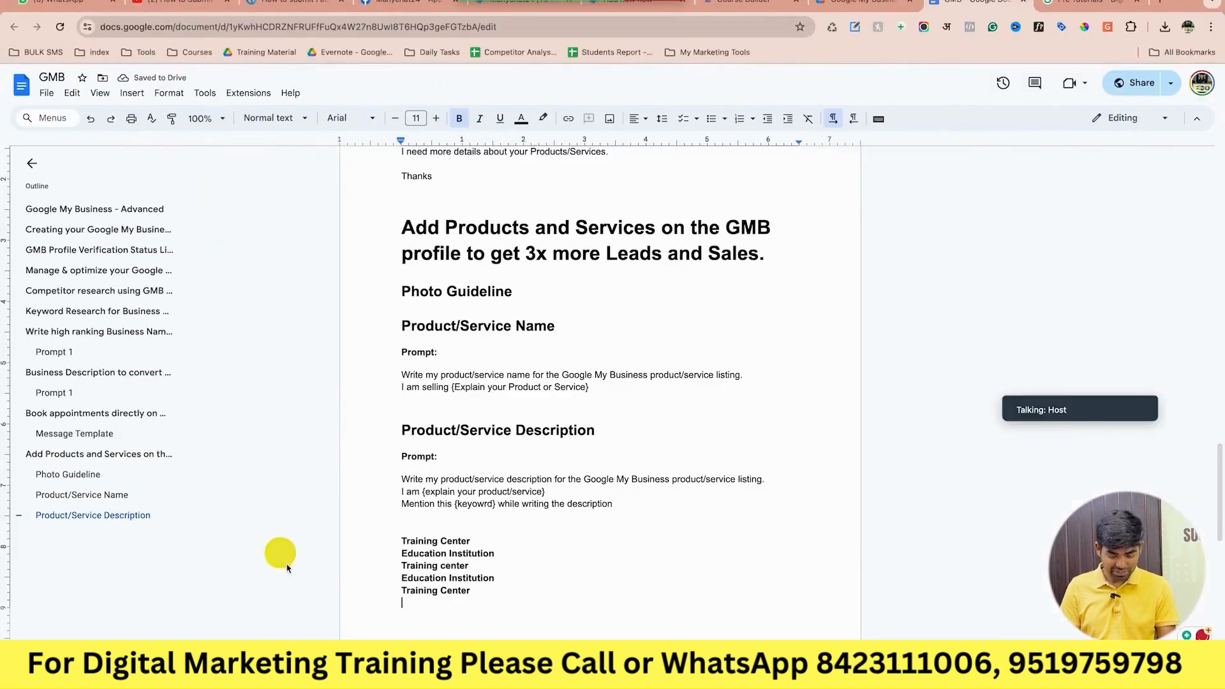
{"action": "left_click_drag", "start_coordinate": [475, 592], "coordinate": [395, 595]}
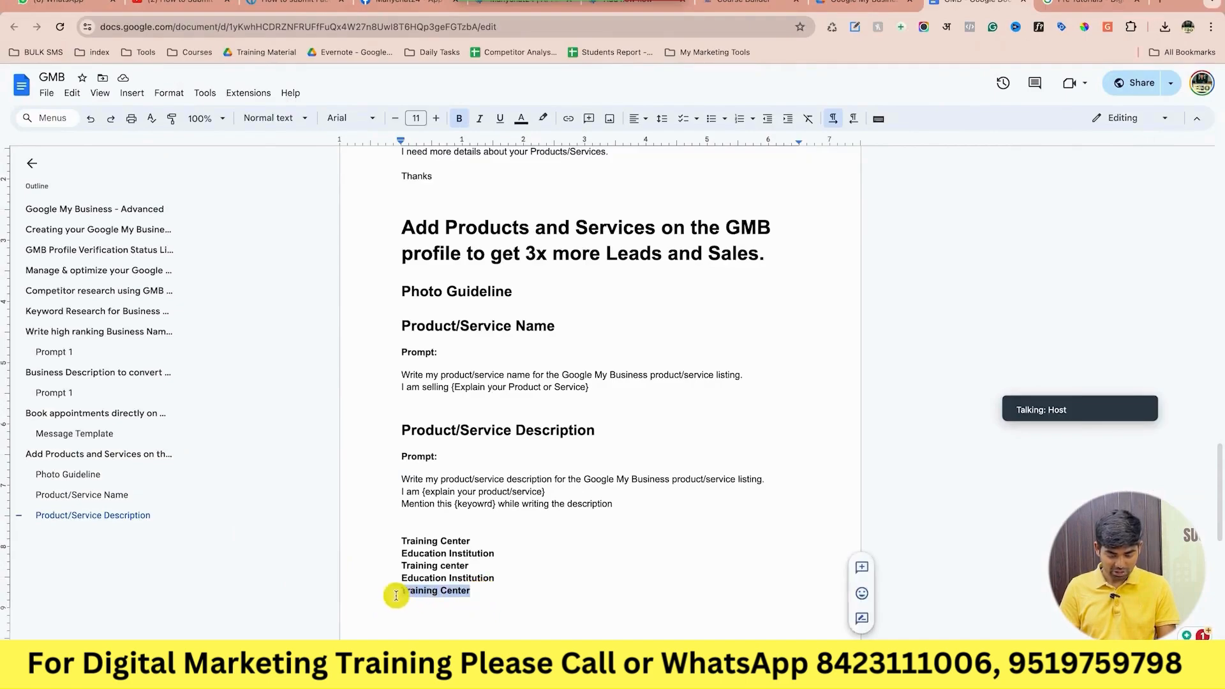
{"action": "left_click", "coordinate": [508, 599]}
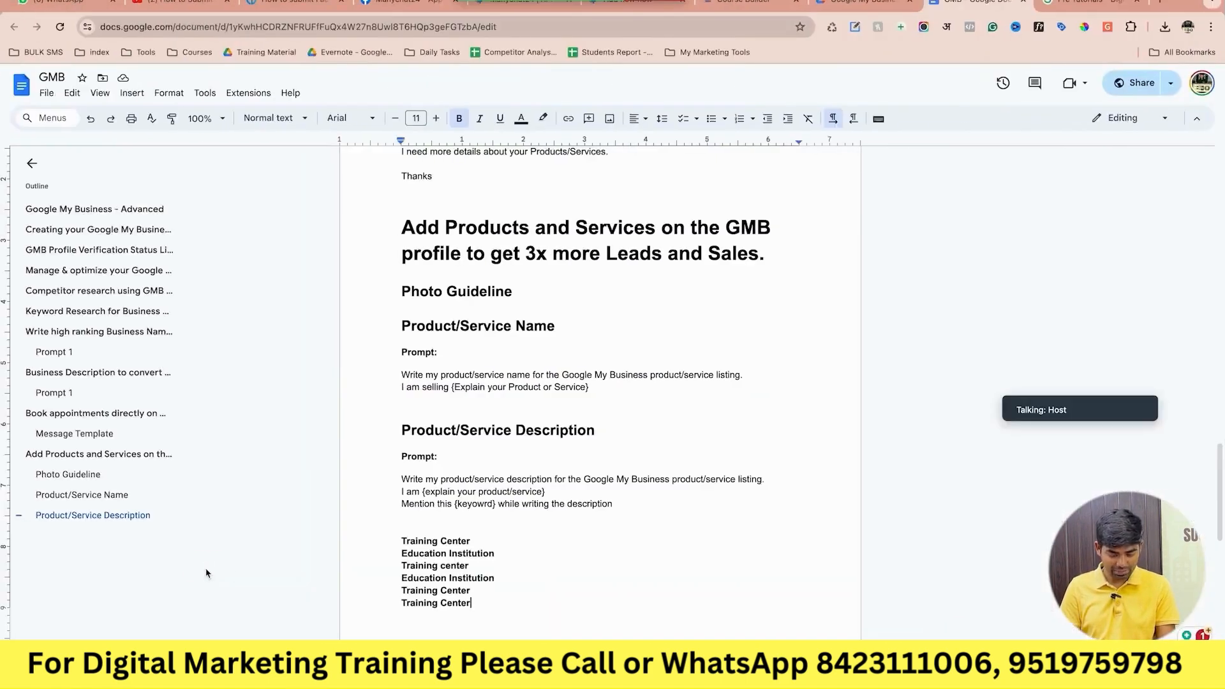
Add another Training Center line to the list and move down to the Coaching Center line.
{"action": "left_click", "coordinate": [388, 619]}
{"action": "key", "text": "ctrl+Return"}
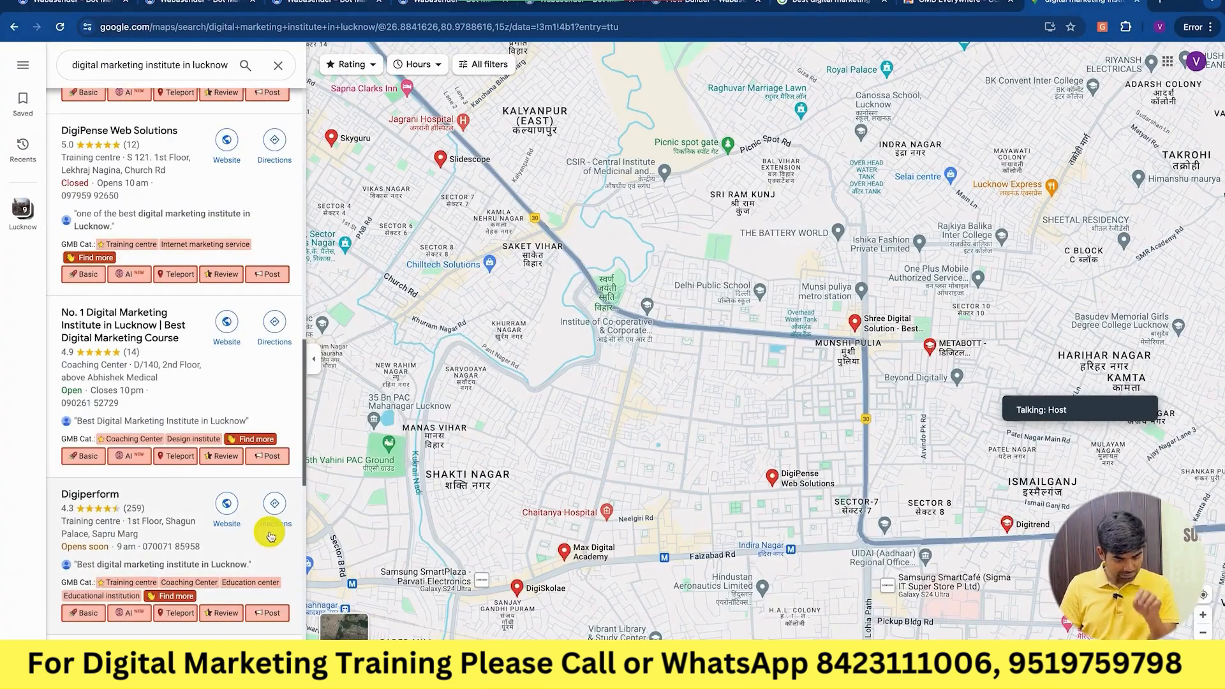
{"action": "scroll", "coordinate": [271, 536], "scroll_direction": "down", "scroll_amount": 1}
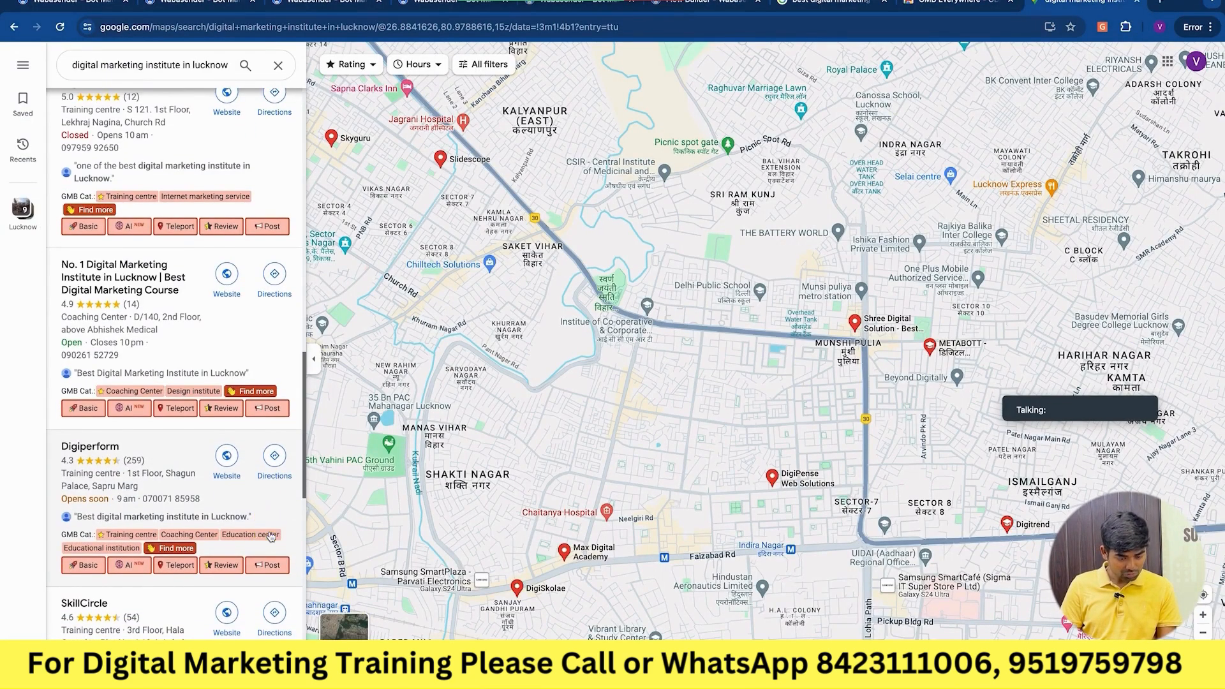
{"action": "scroll", "coordinate": [270, 536], "scroll_direction": "down", "scroll_amount": 2}
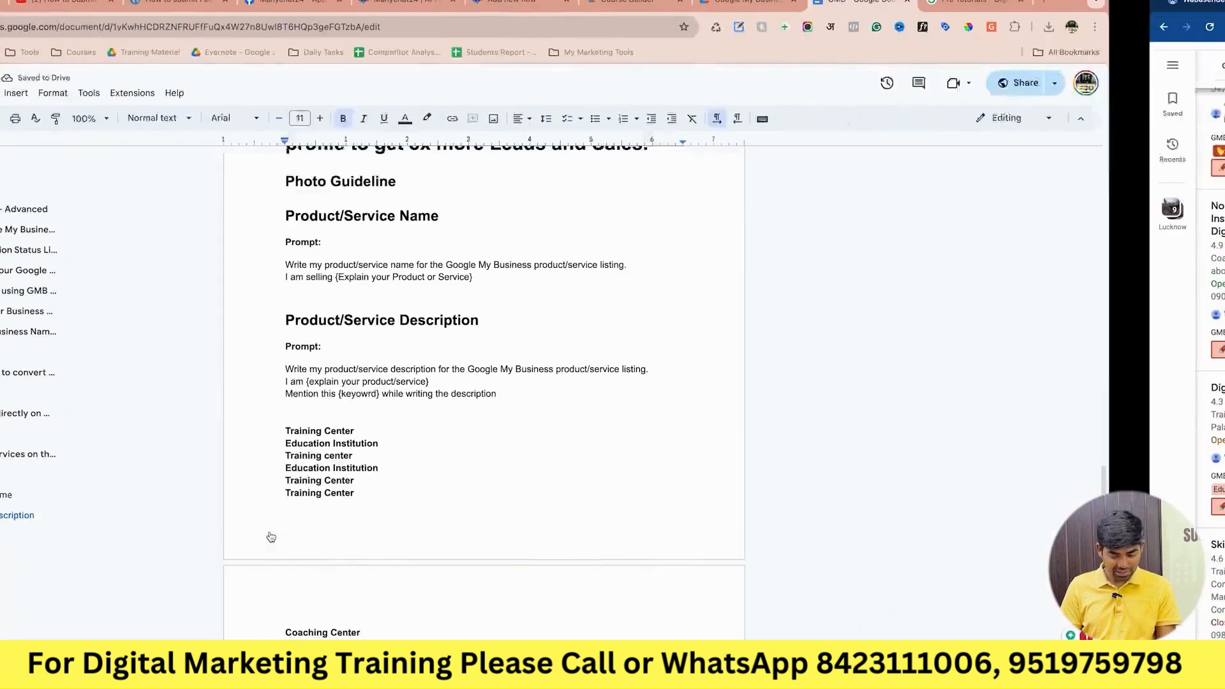
{"action": "left_click", "coordinate": [409, 479]}
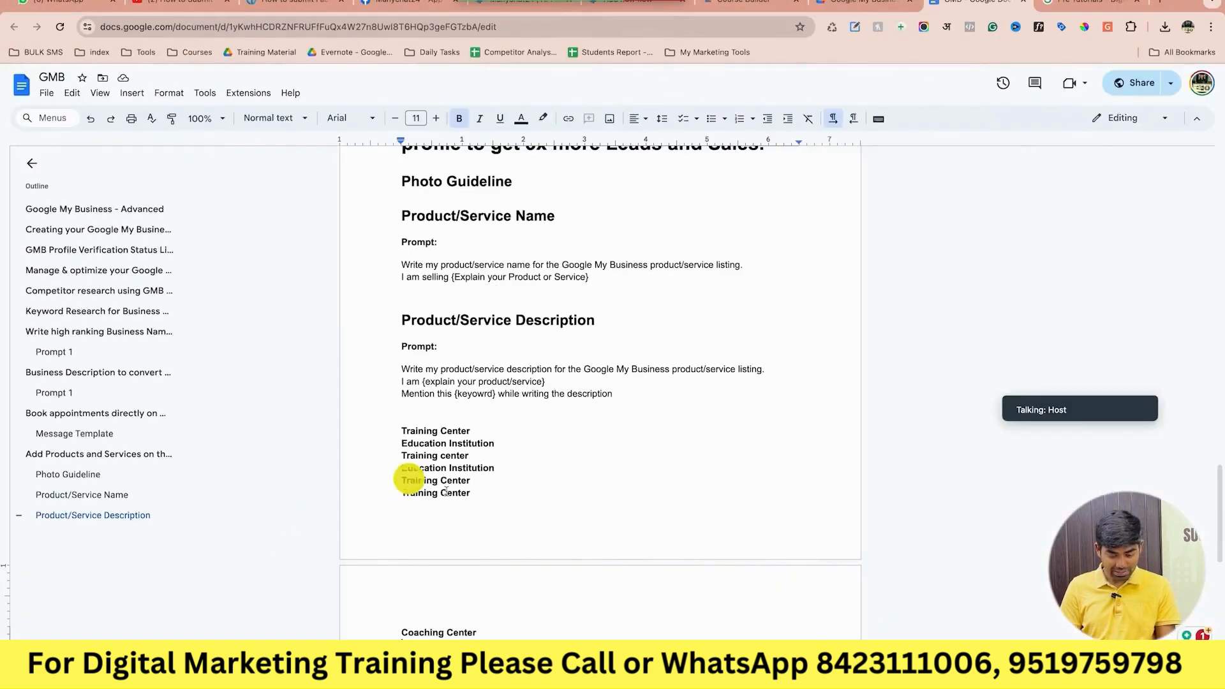
{"action": "left_click", "coordinate": [489, 477]}
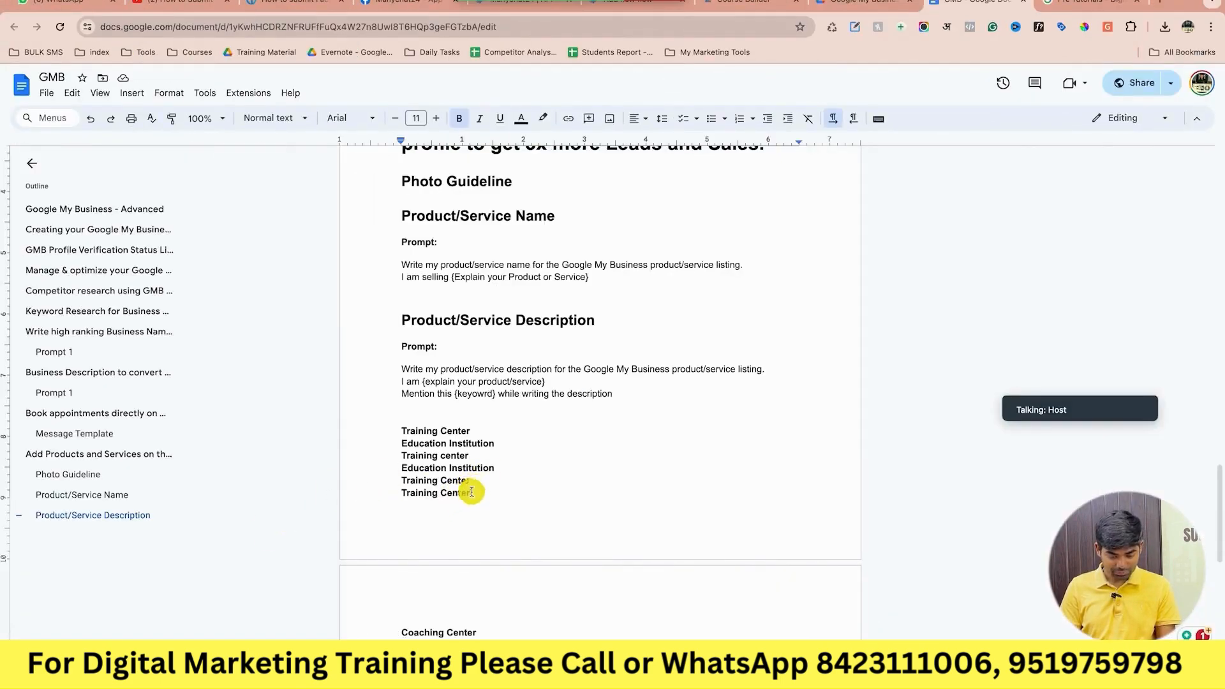
{"action": "left_click_drag", "start_coordinate": [471, 492], "coordinate": [376, 493]}
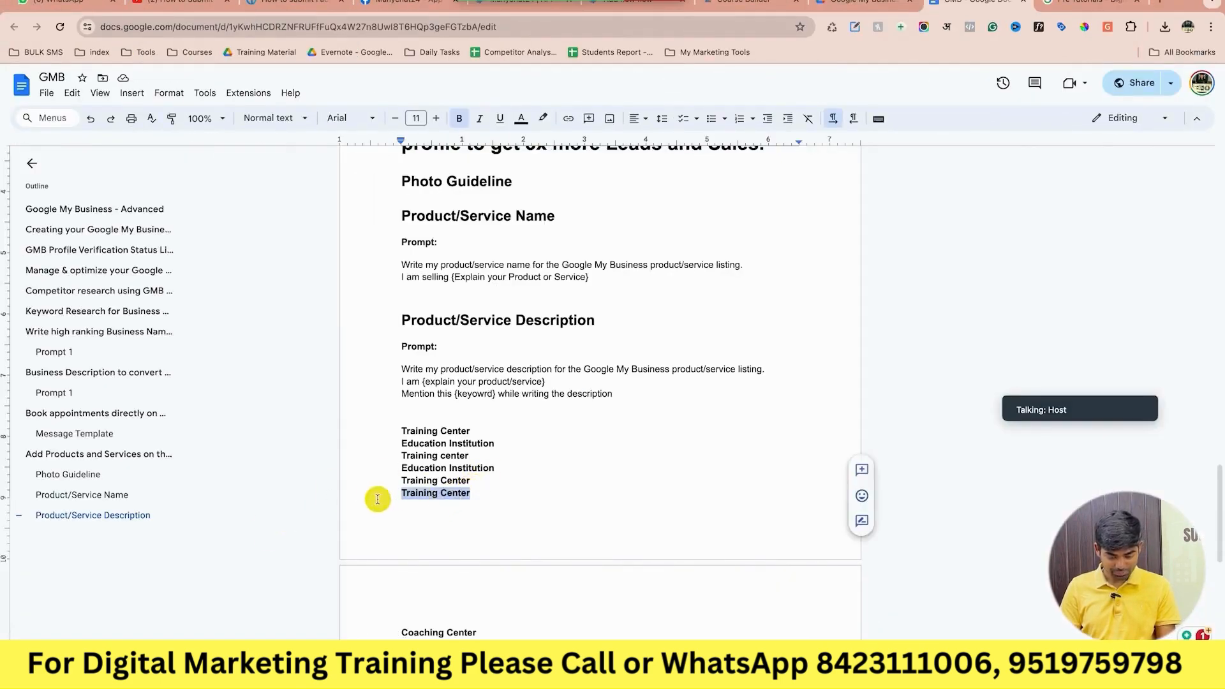
{"action": "left_click", "coordinate": [489, 634]}
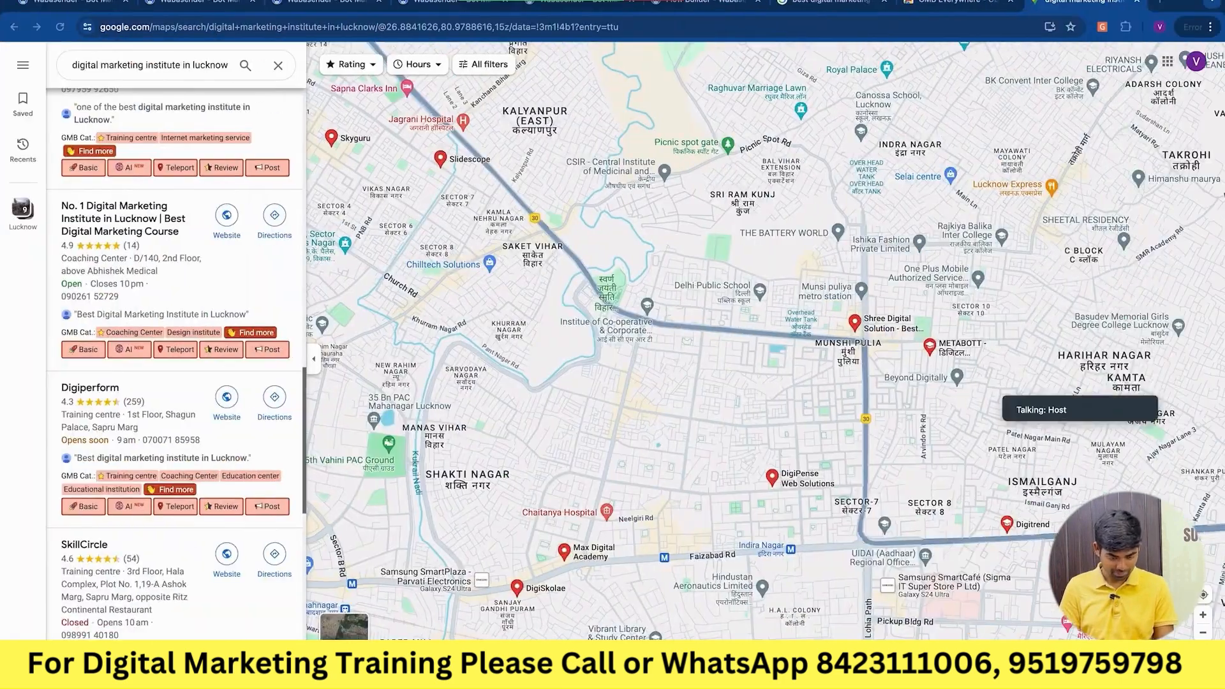
Paste a Training Center line after Software Training Institute and correct 'Trainging' to 'Training'.
{"action": "scroll", "coordinate": [217, 615], "scroll_direction": "down", "scroll_amount": 2}
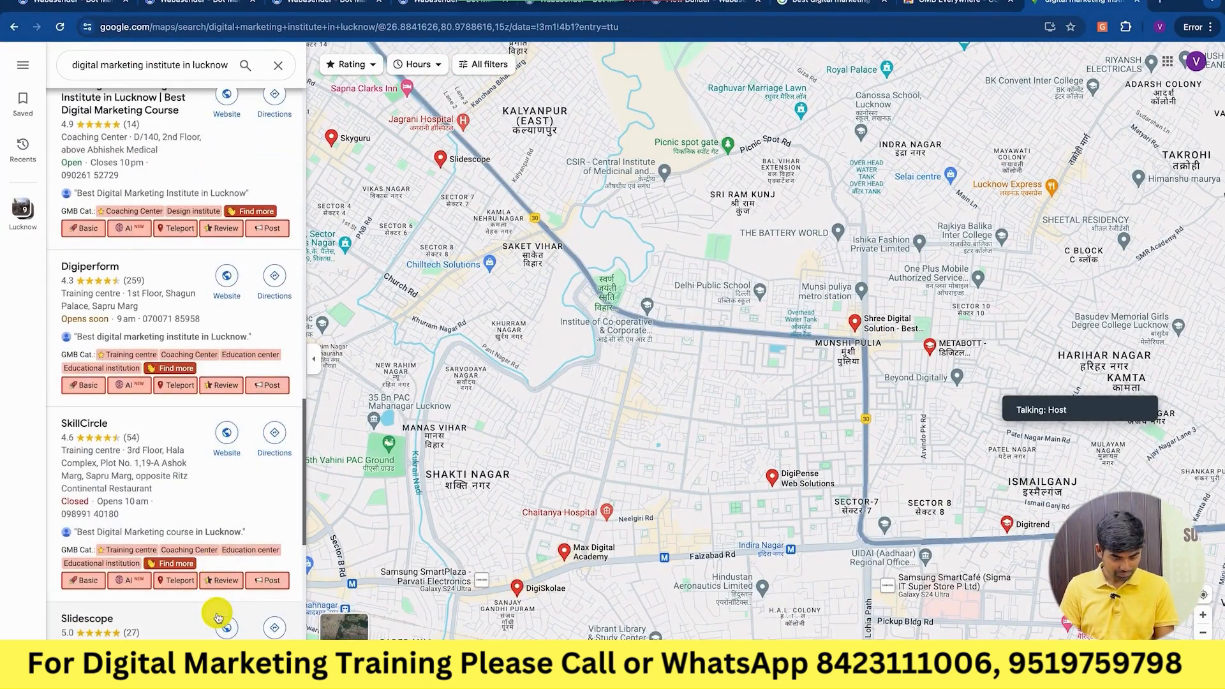
{"action": "scroll", "coordinate": [217, 615], "scroll_direction": "down", "scroll_amount": 2}
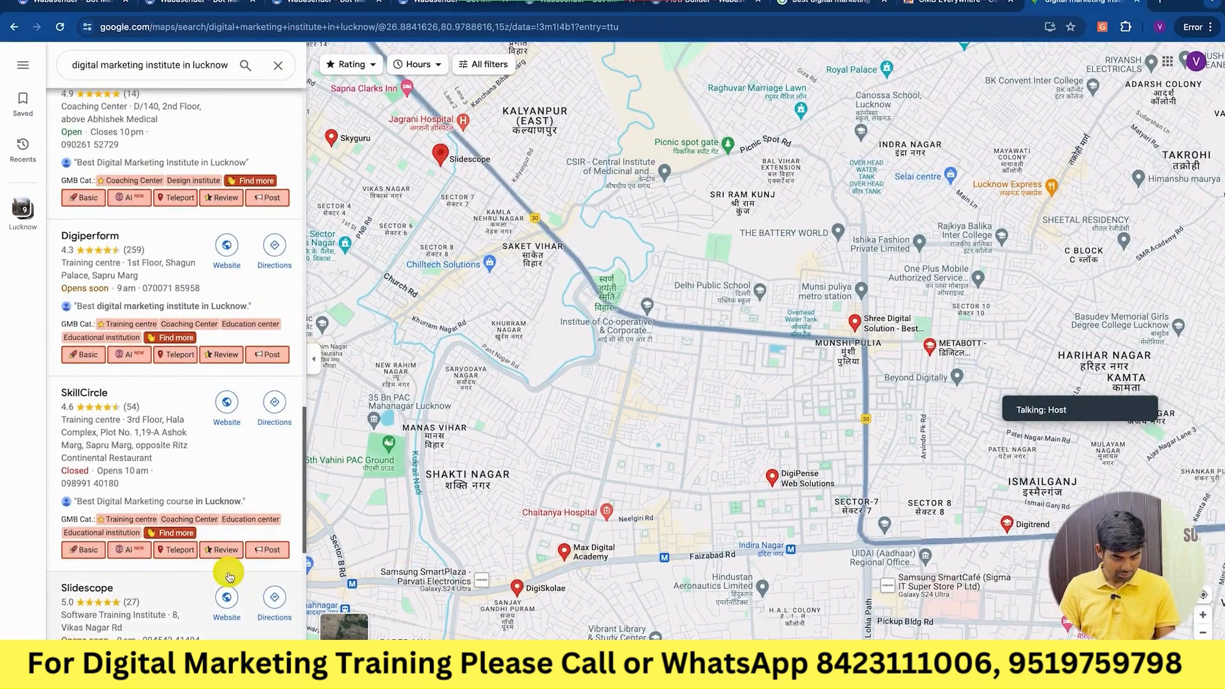
{"action": "scroll", "coordinate": [181, 567], "scroll_direction": "down", "scroll_amount": 3}
{"action": "scroll", "coordinate": [229, 576], "scroll_direction": "down", "scroll_amount": 1}
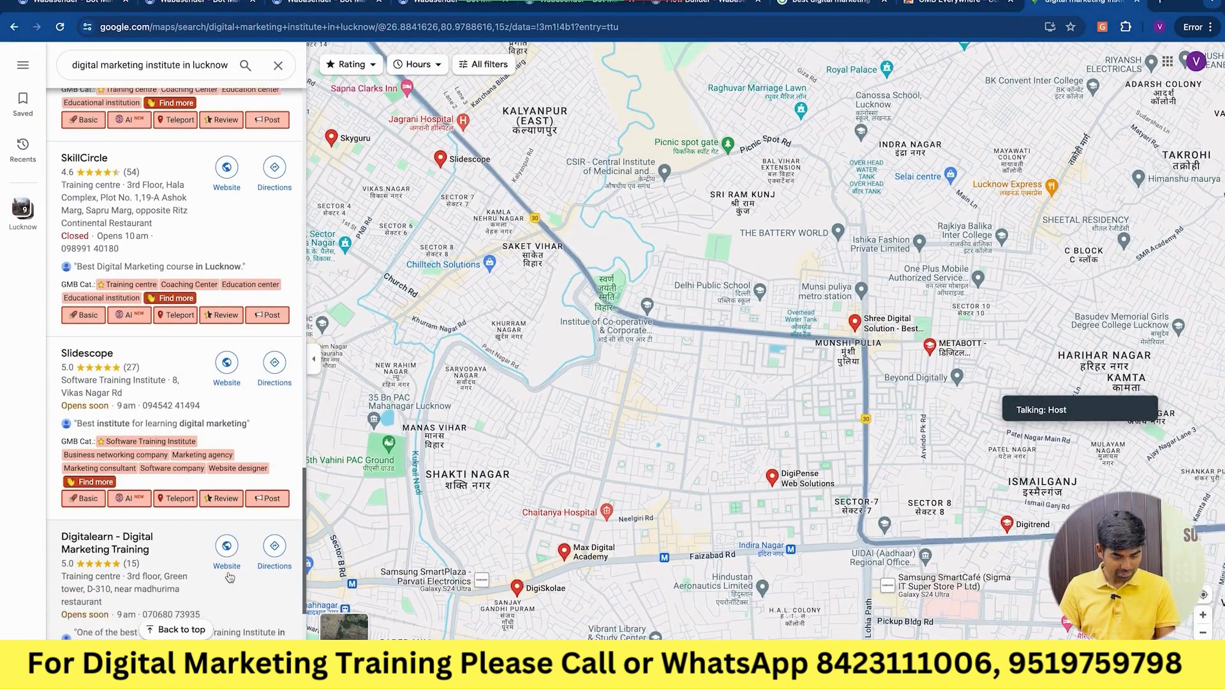
{"action": "key", "text": "ctrl+Left"}
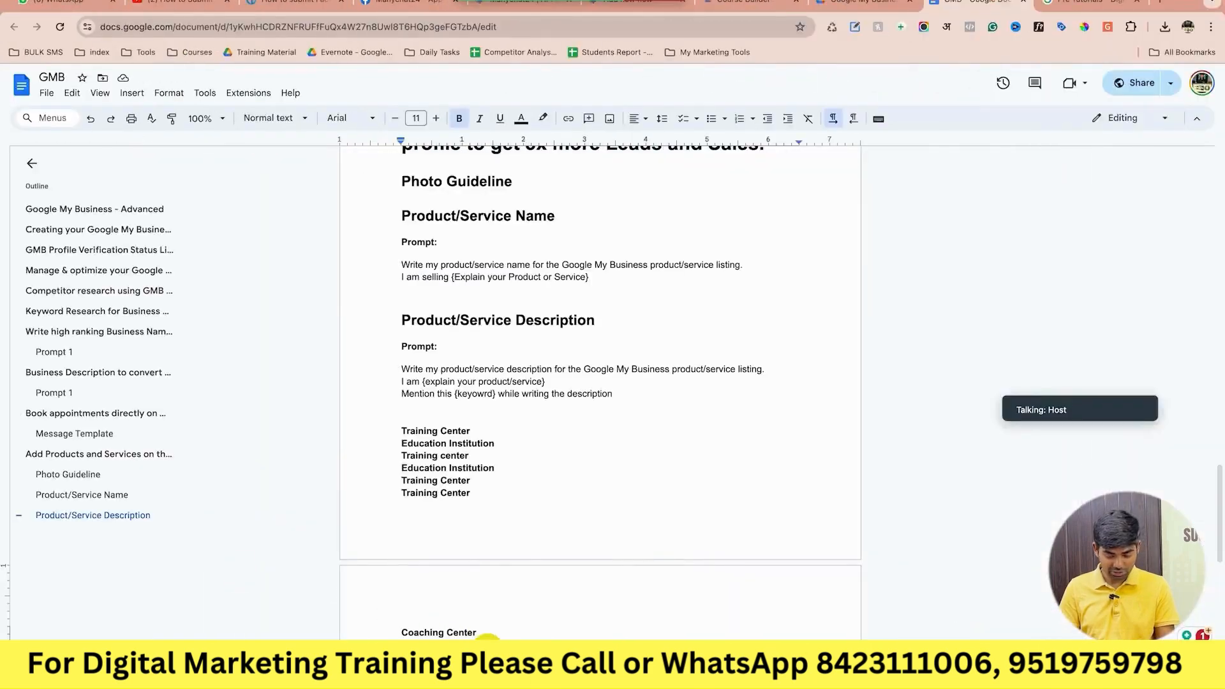
{"action": "key", "text": "ctrl+Right"}
{"action": "scroll", "coordinate": [236, 590], "scroll_direction": "down", "scroll_amount": 4}
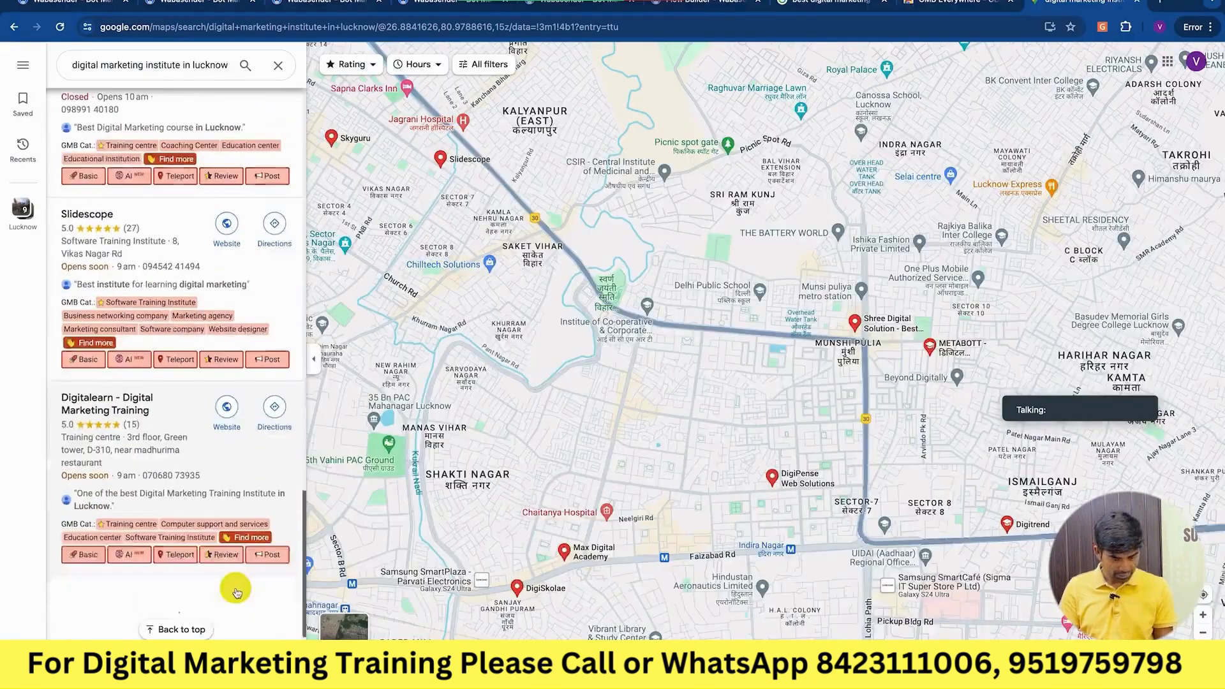
{"action": "key", "text": "ctrl+Left"}
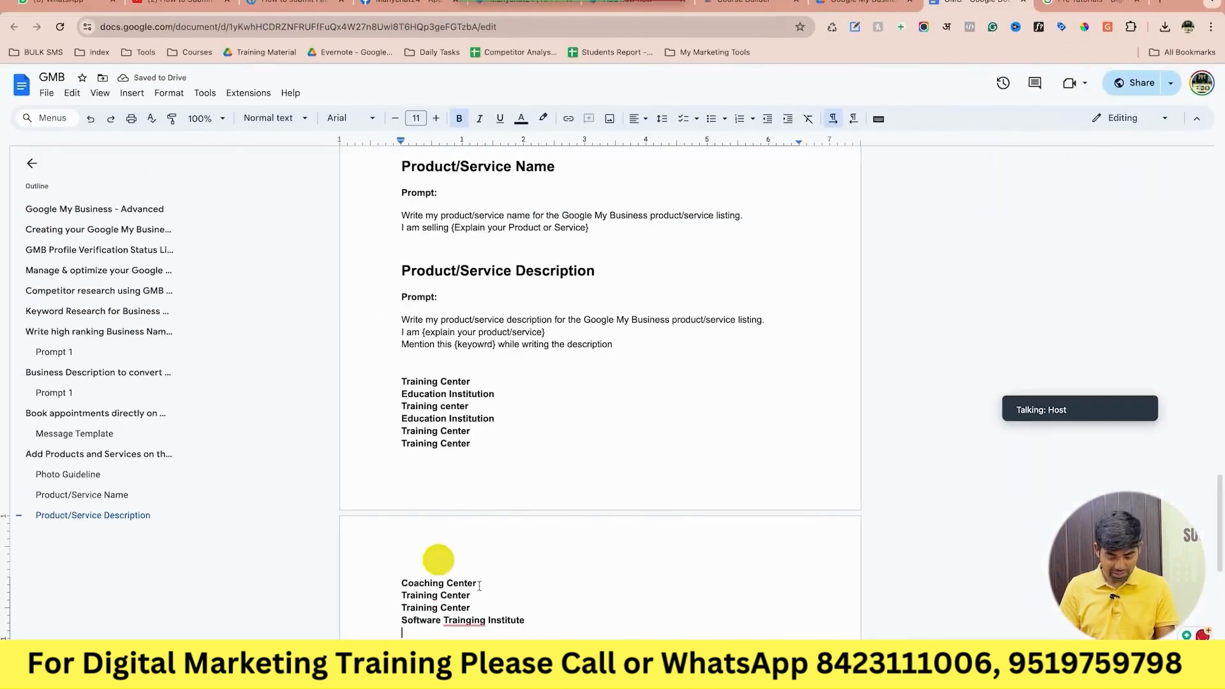
{"action": "left_click_drag", "start_coordinate": [478, 596], "coordinate": [401, 595]}
{"action": "key", "text": "ctrl+c"}
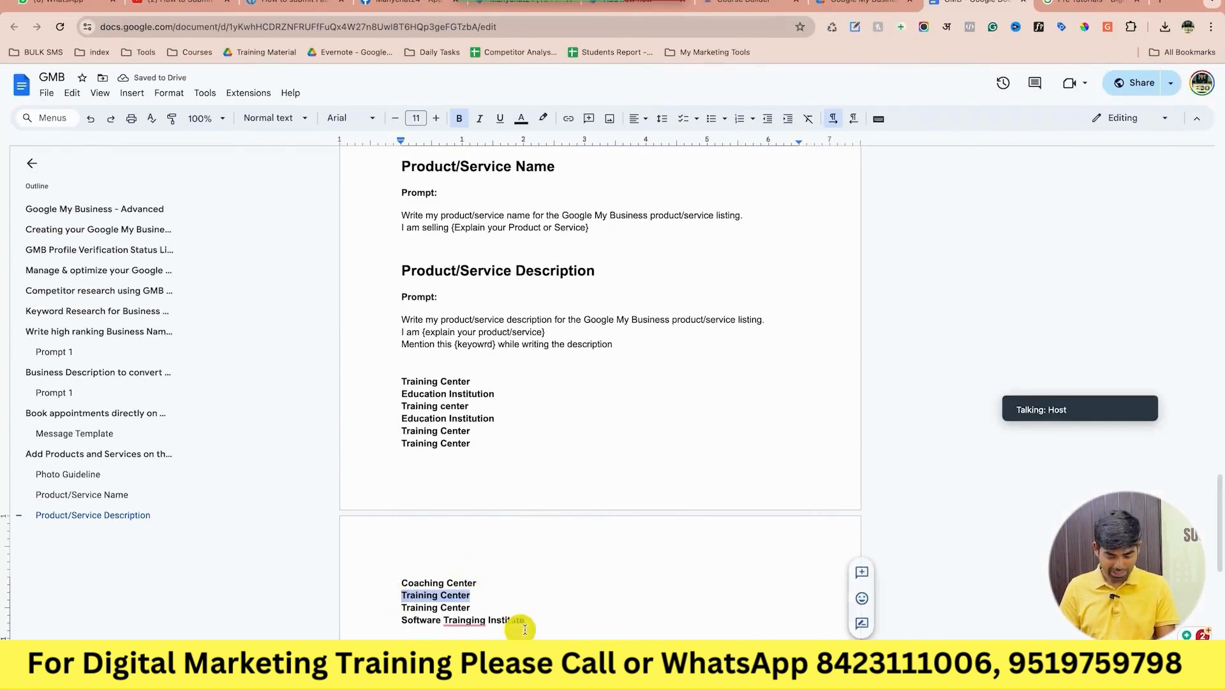
{"action": "left_click", "coordinate": [546, 620]}
{"action": "key", "text": "Return"}
{"action": "key", "text": "ctrl+v"}
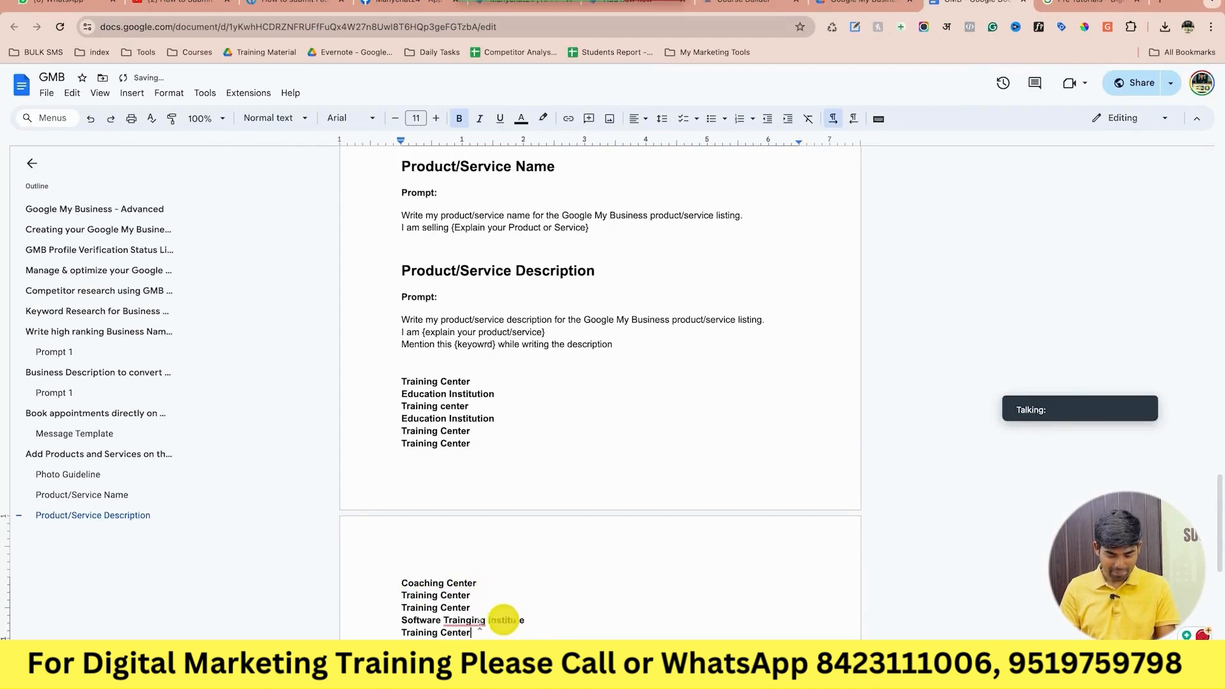
{"action": "left_click", "coordinate": [468, 620]}
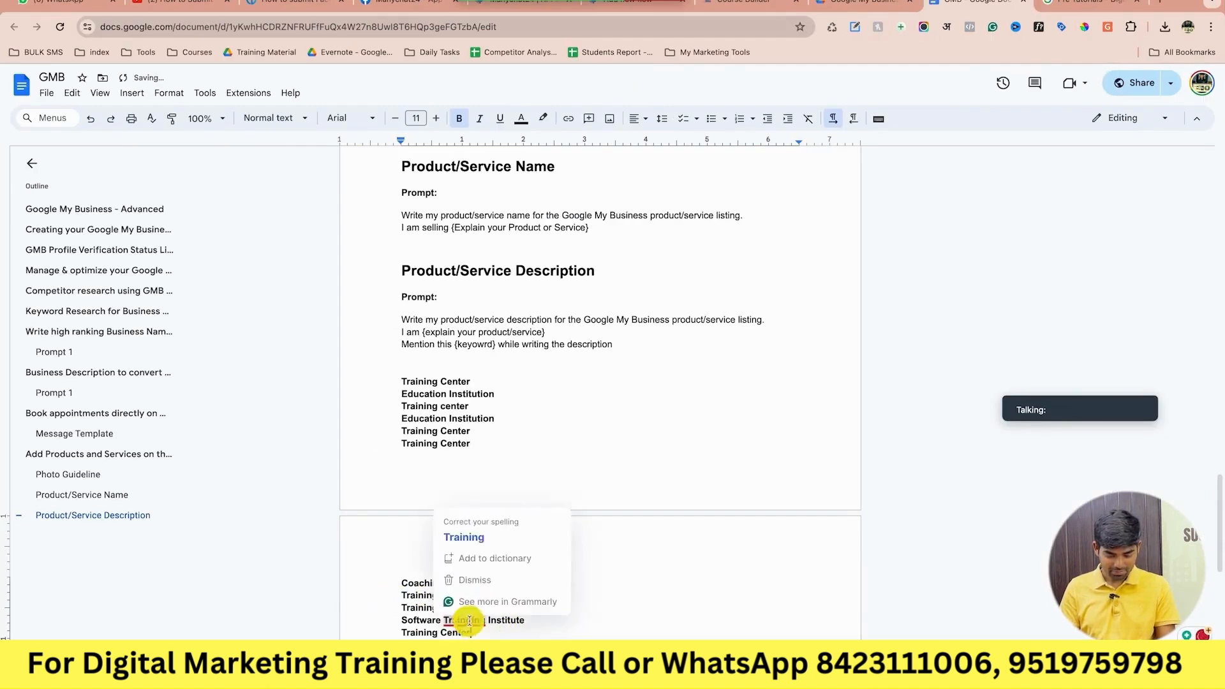
{"action": "left_click", "coordinate": [482, 539]}
Check more competitor listings and type another Training Center entry into the notes.
{"action": "key", "text": "ctrl+Right"}
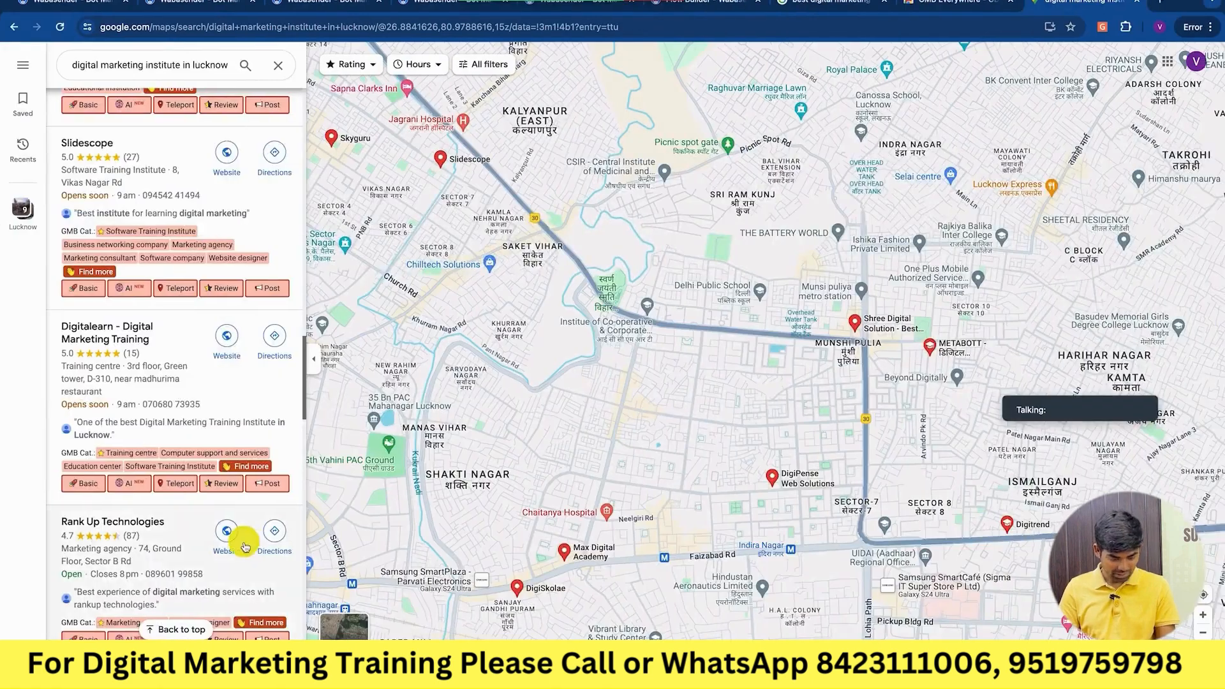
{"action": "scroll", "coordinate": [245, 546], "scroll_direction": "down", "scroll_amount": 1}
{"action": "scroll", "coordinate": [246, 547], "scroll_direction": "down", "scroll_amount": 1}
{"action": "scroll", "coordinate": [245, 547], "scroll_direction": "down", "scroll_amount": 1}
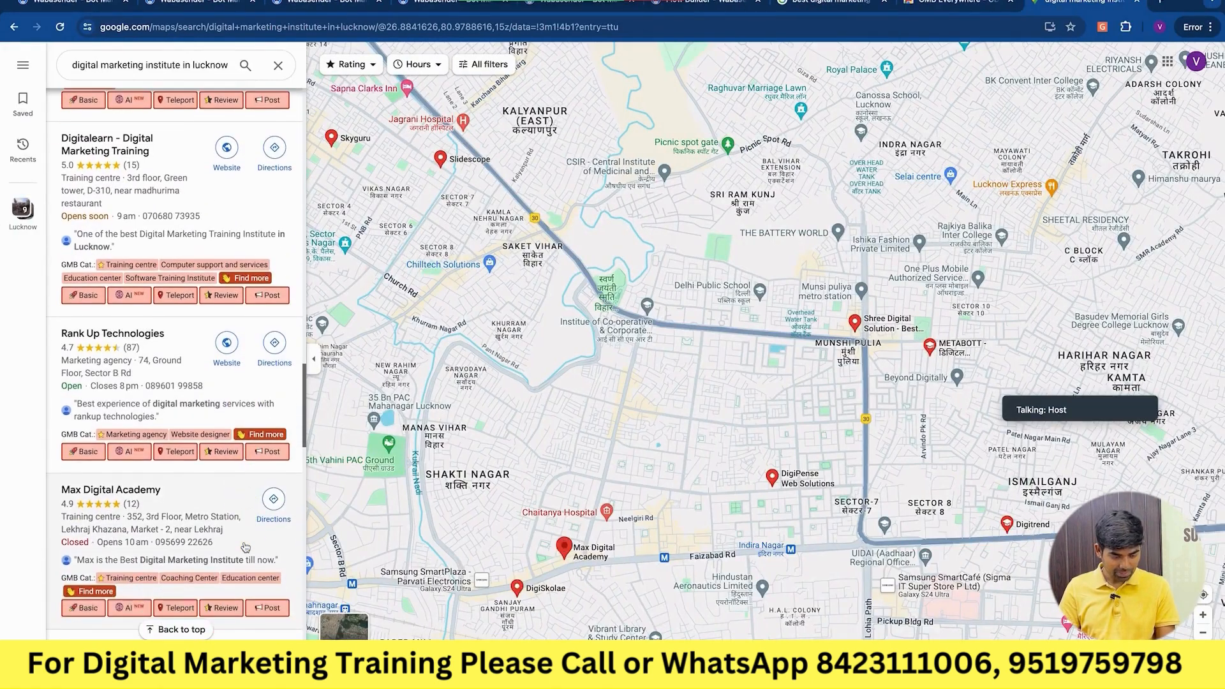
{"action": "key", "text": "ctrl+Left"}
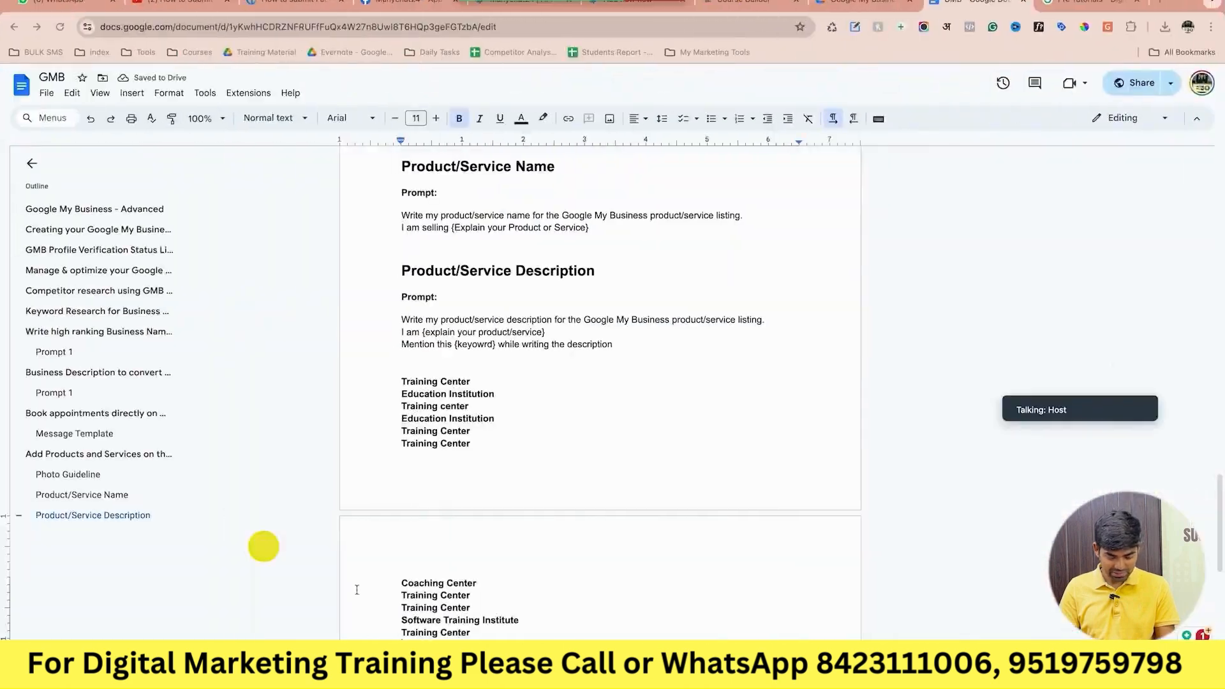
{"action": "type", "text": "Training C"}
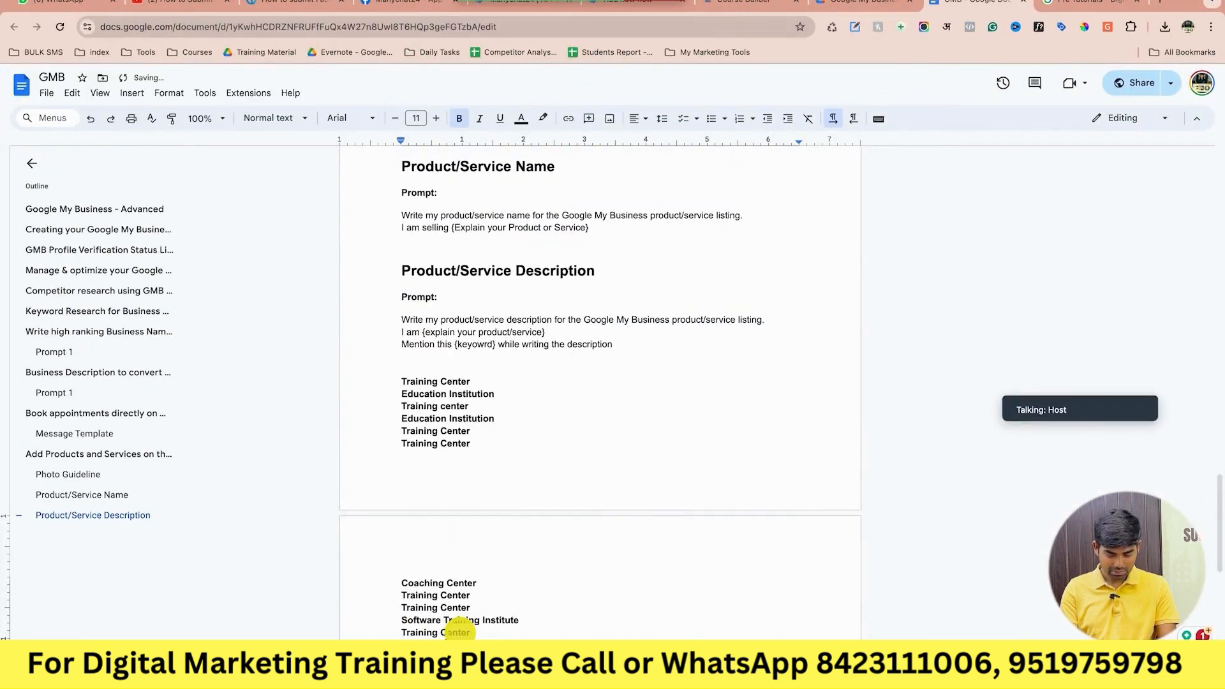
{"action": "type", "text": "ente"}
Copy two Training Center lines to the list's end and keep scanning competitor categories in Maps.
{"action": "key", "text": "ctrl+Right"}
{"action": "scroll", "coordinate": [235, 555], "scroll_direction": "down", "scroll_amount": 5}
{"action": "scroll", "coordinate": [234, 555], "scroll_direction": "down", "scroll_amount": 2}
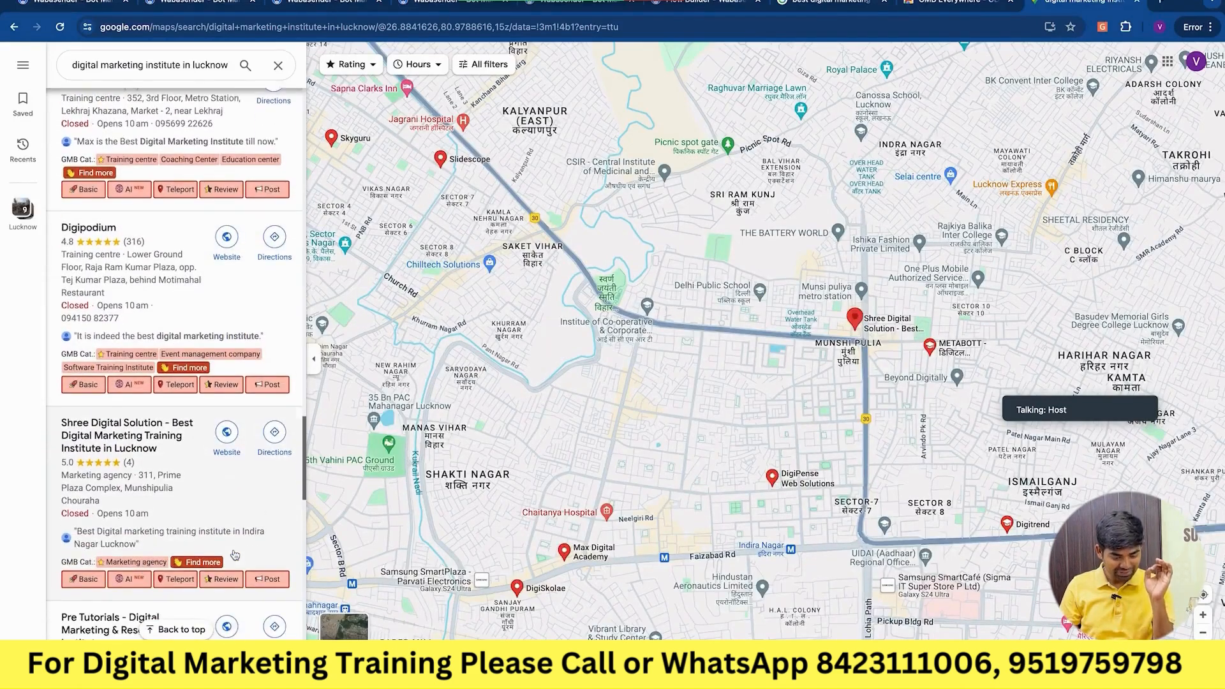
{"action": "scroll", "coordinate": [235, 554], "scroll_direction": "down", "scroll_amount": 1}
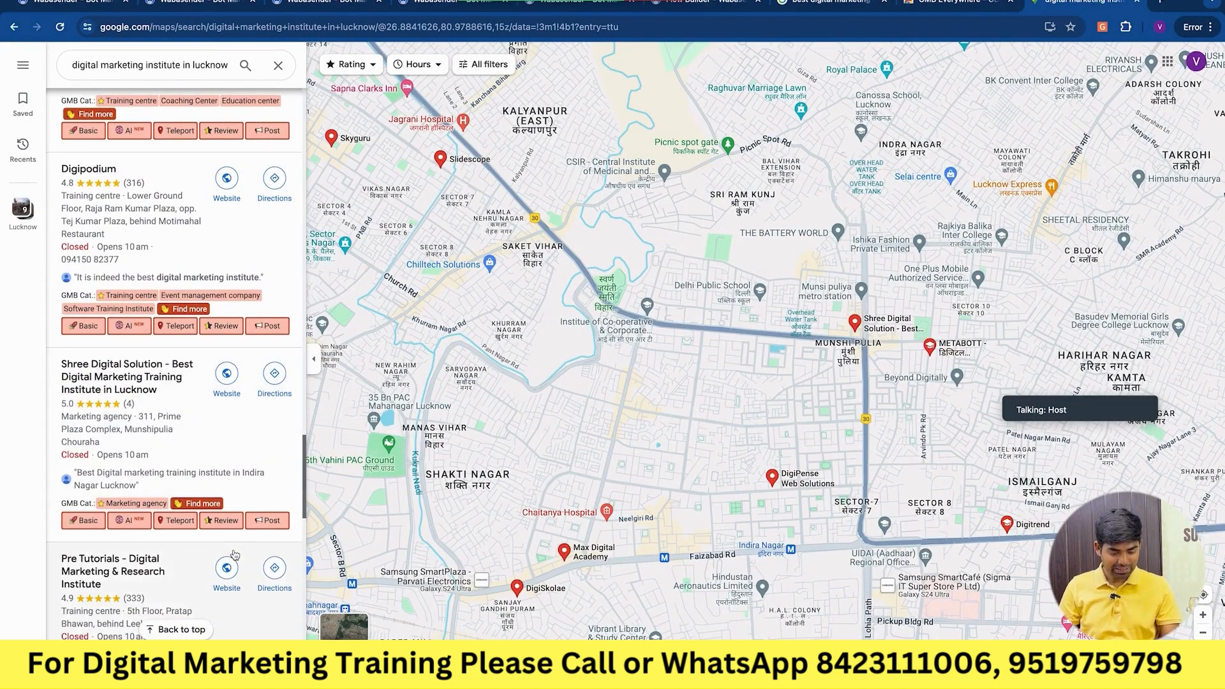
{"action": "key", "text": "ctrl+Left"}
{"action": "left_click_drag", "start_coordinate": [471, 608], "coordinate": [396, 599]}
{"action": "left_click", "coordinate": [479, 635]}
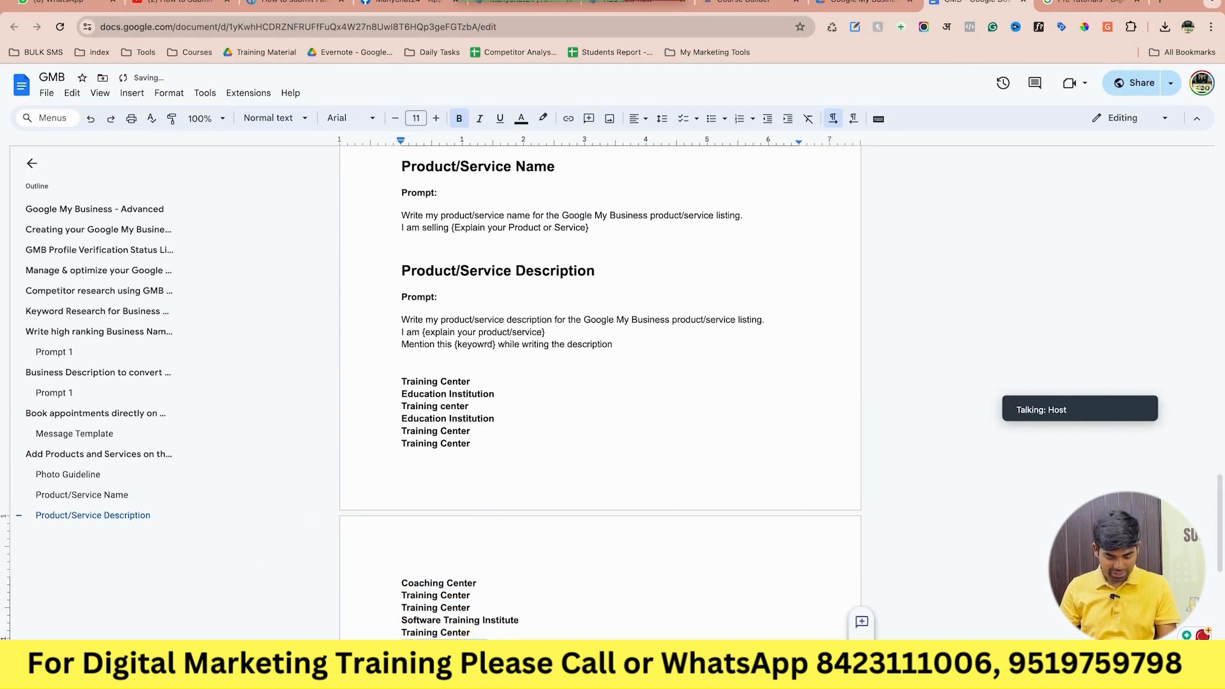
{"action": "scroll", "coordinate": [599, 383], "scroll_direction": "down", "scroll_amount": 2}
{"action": "key", "text": "ctrl+Right"}
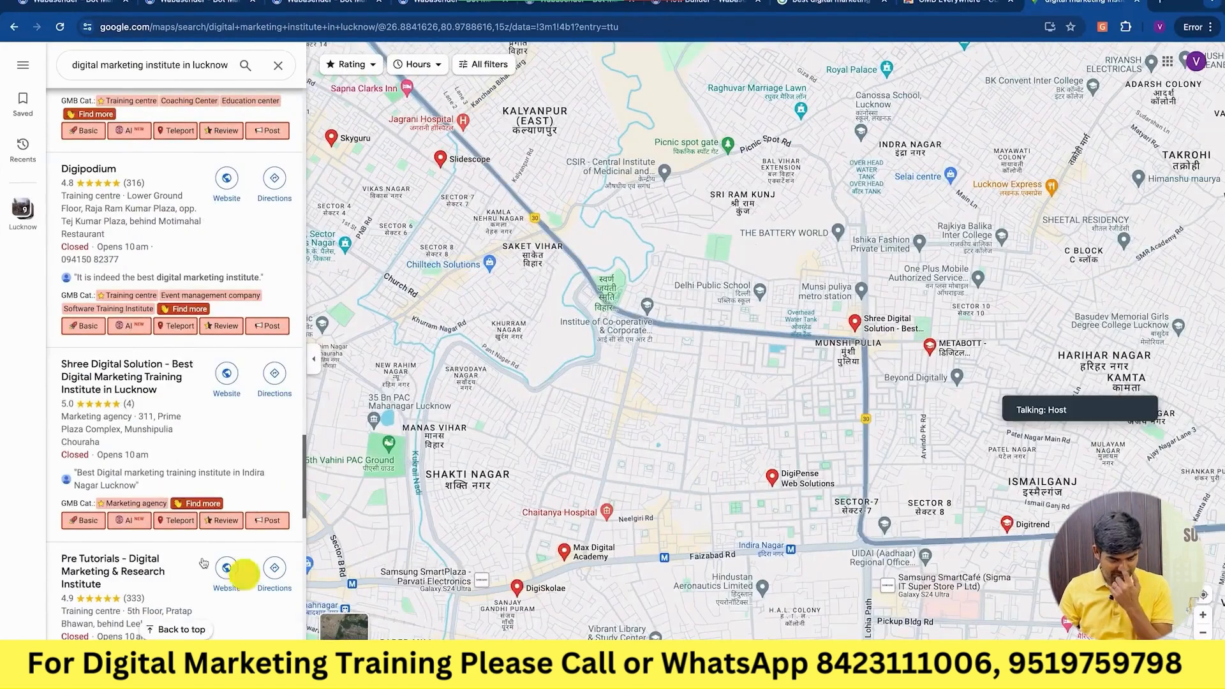
{"action": "scroll", "coordinate": [203, 563], "scroll_direction": "down", "scroll_amount": 4}
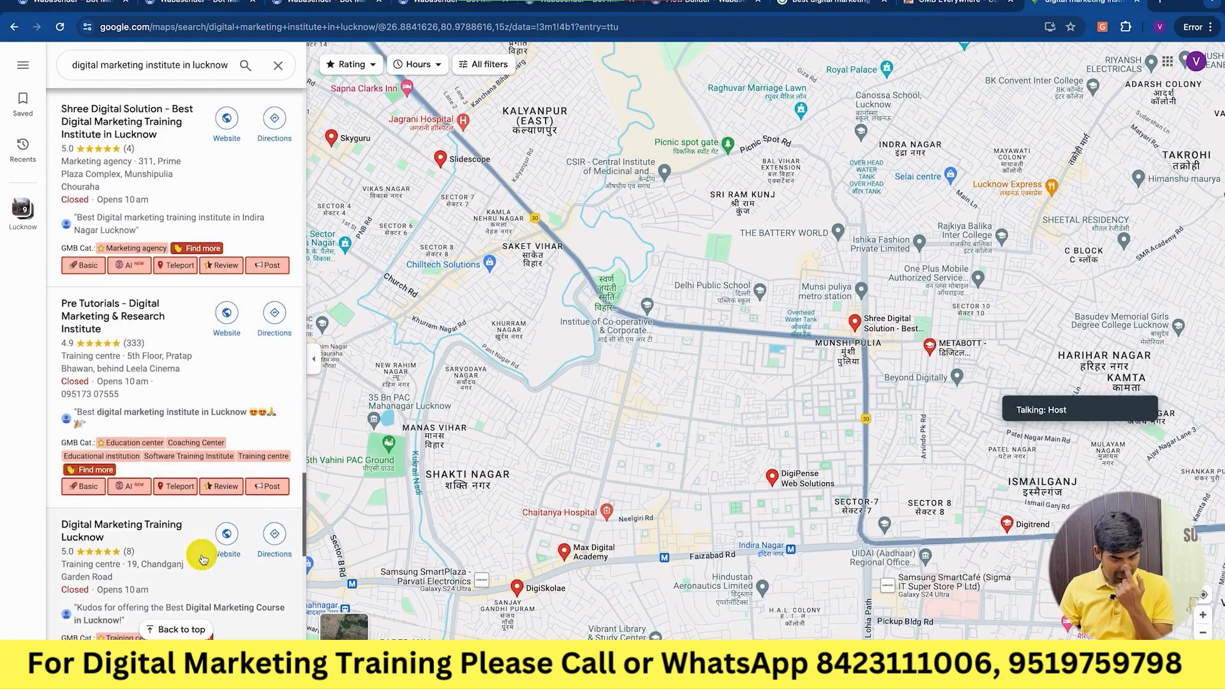
{"action": "scroll", "coordinate": [203, 560], "scroll_direction": "down", "scroll_amount": 2}
{"action": "scroll", "coordinate": [203, 559], "scroll_direction": "down", "scroll_amount": 3}
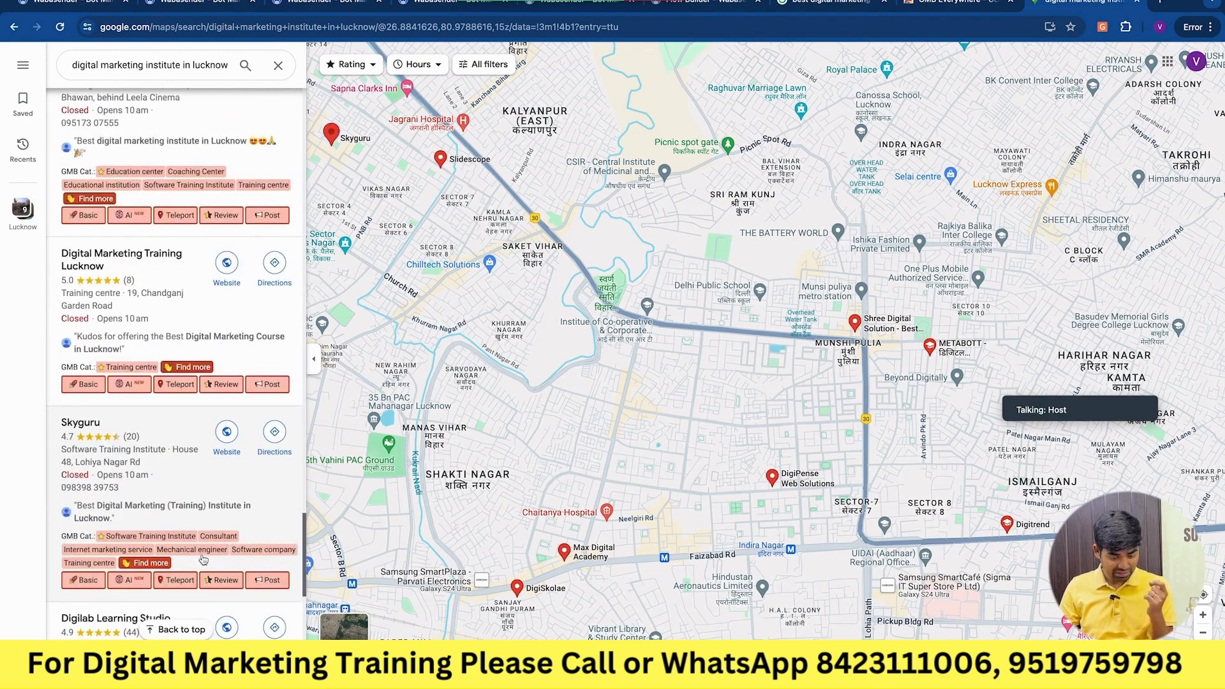
{"action": "scroll", "coordinate": [203, 560], "scroll_direction": "down", "scroll_amount": 6}
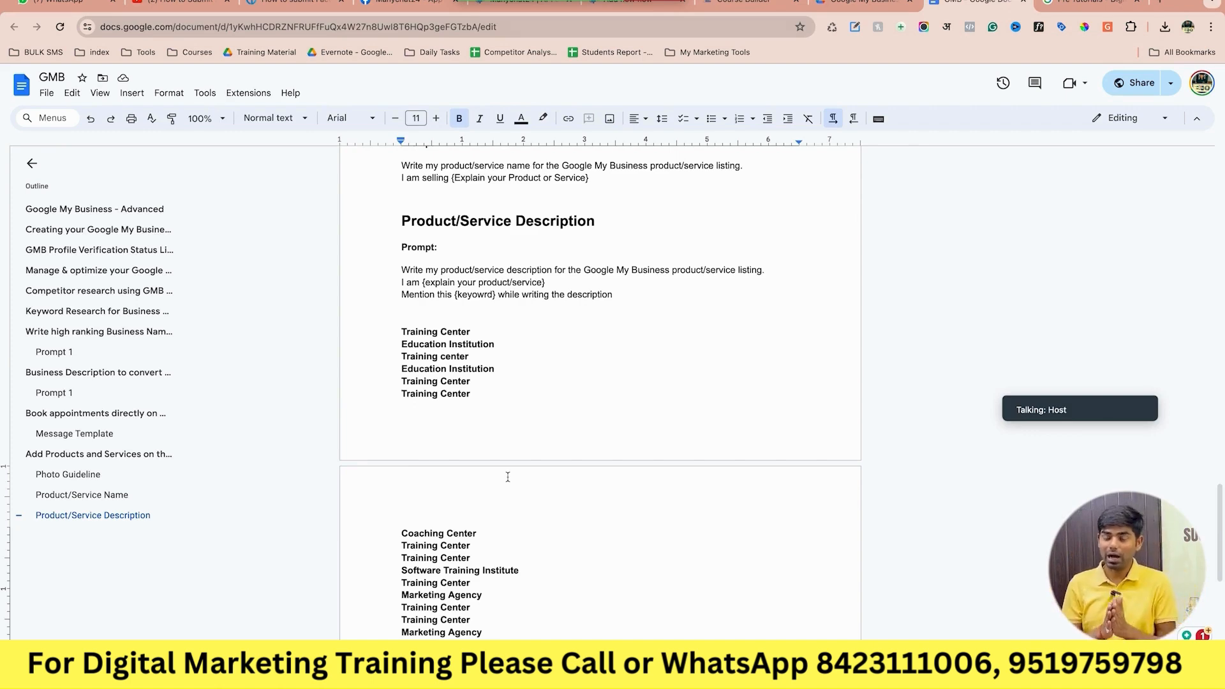
In the Pre Tutorials category editor, remove the existing additional categories.
{"action": "left_click", "coordinate": [1070, 3]}
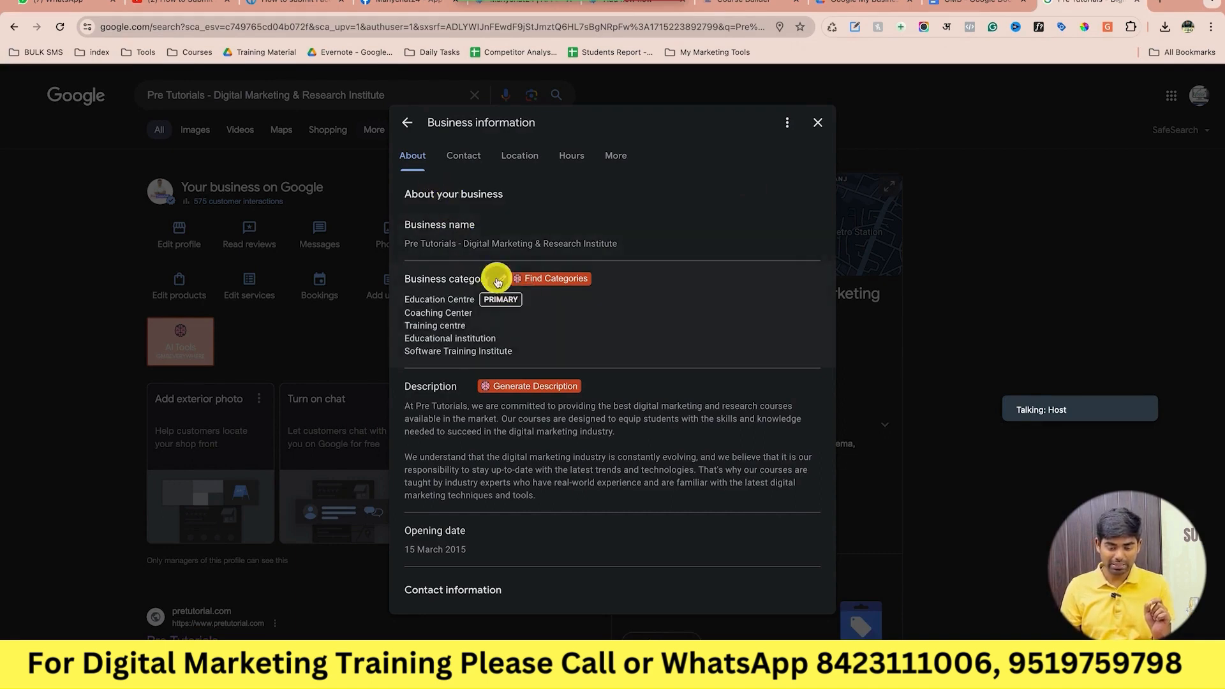
{"action": "left_click", "coordinate": [498, 281]}
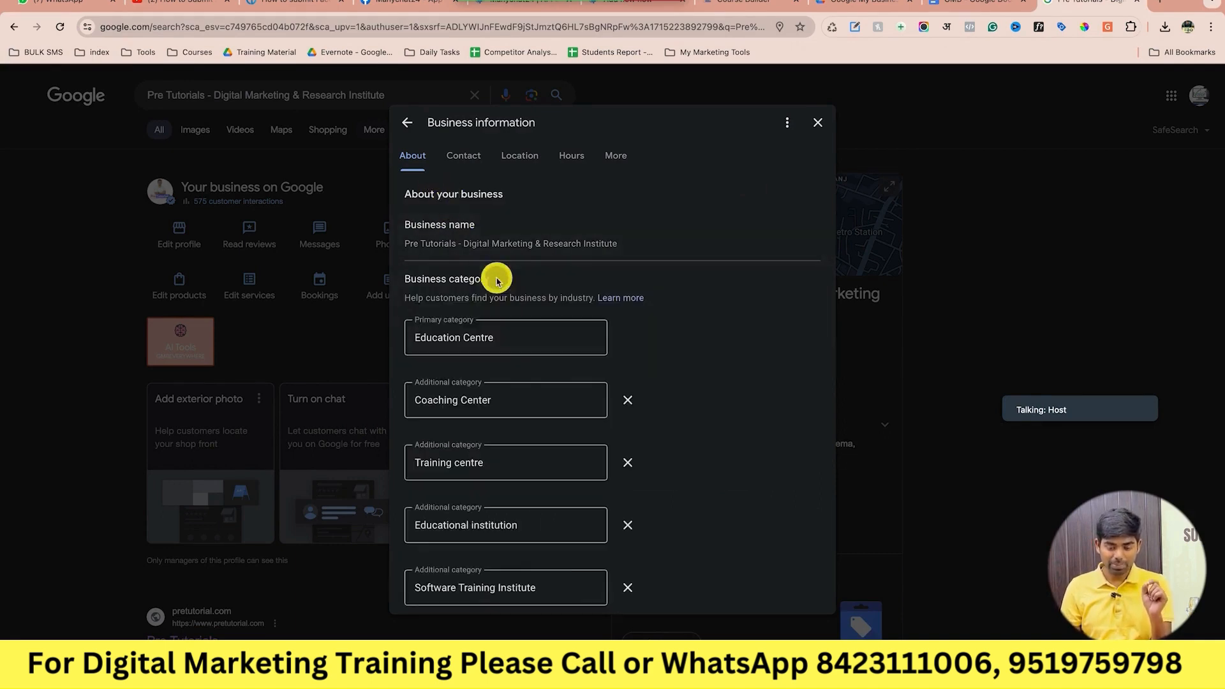
{"action": "left_click", "coordinate": [625, 400]}
{"action": "left_click", "coordinate": [629, 405]}
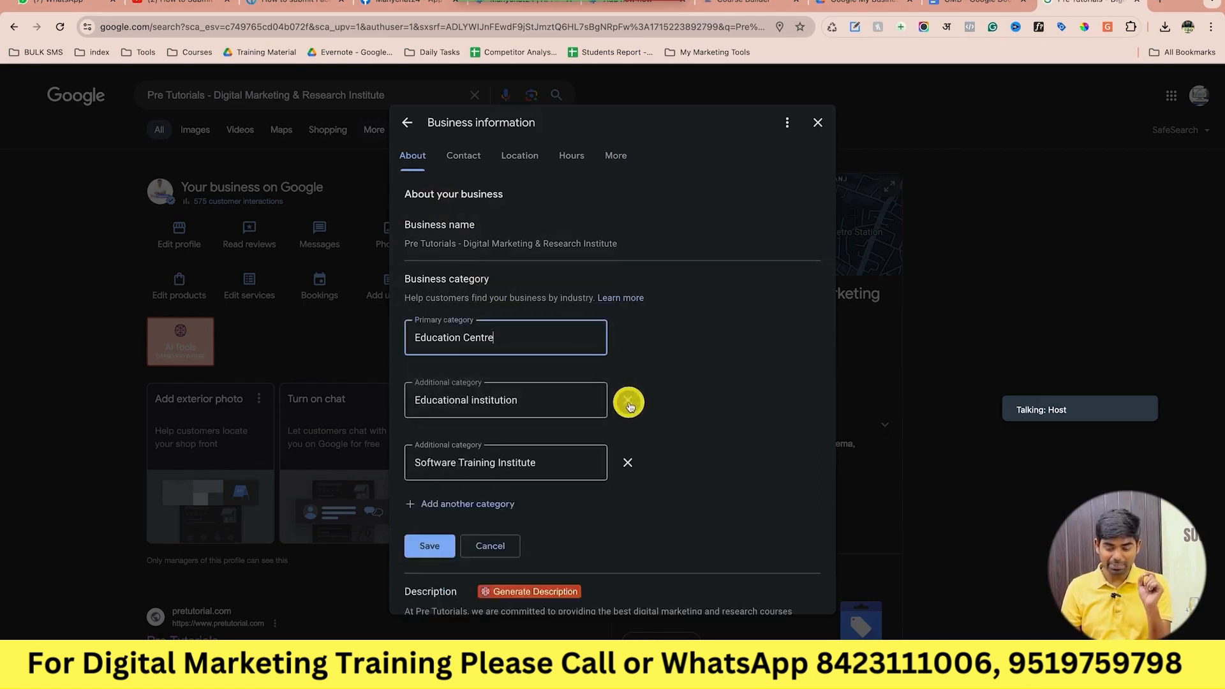
{"action": "left_click", "coordinate": [626, 399]}
{"action": "left_click", "coordinate": [626, 399]}
{"action": "left_click", "coordinate": [538, 334]}
Change the primary category to Training centre and add an empty additional category slot.
{"action": "triple_click", "coordinate": [537, 333]}
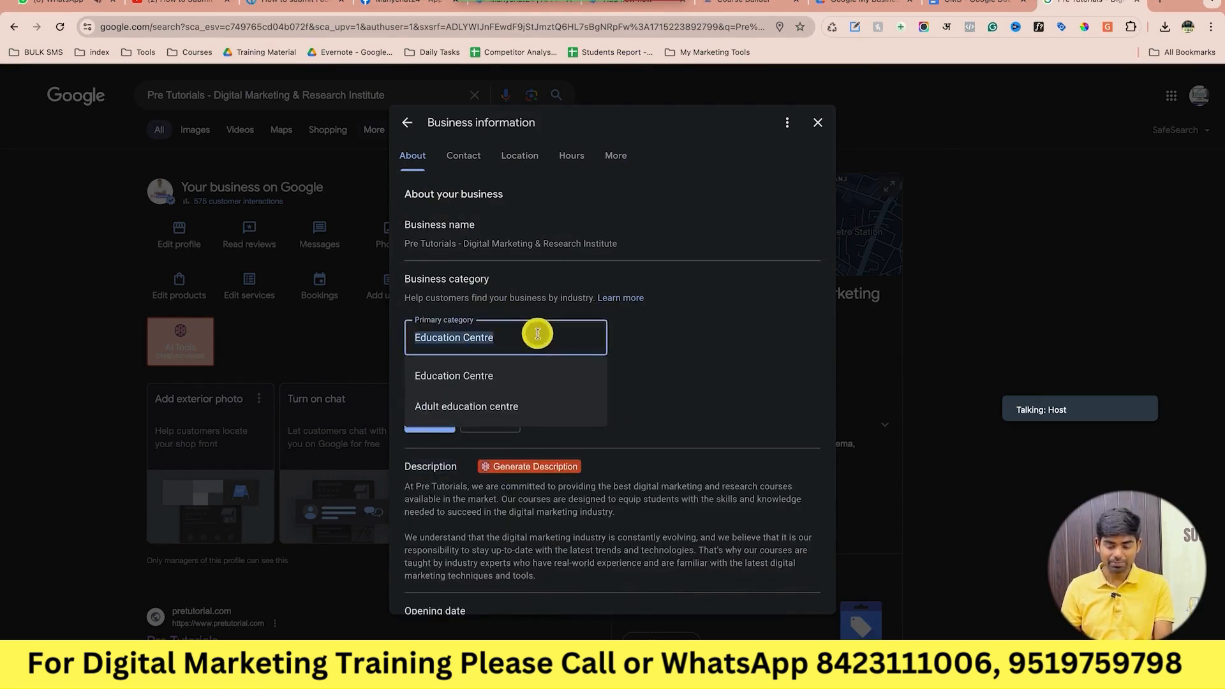
{"action": "type", "text": "Training"}
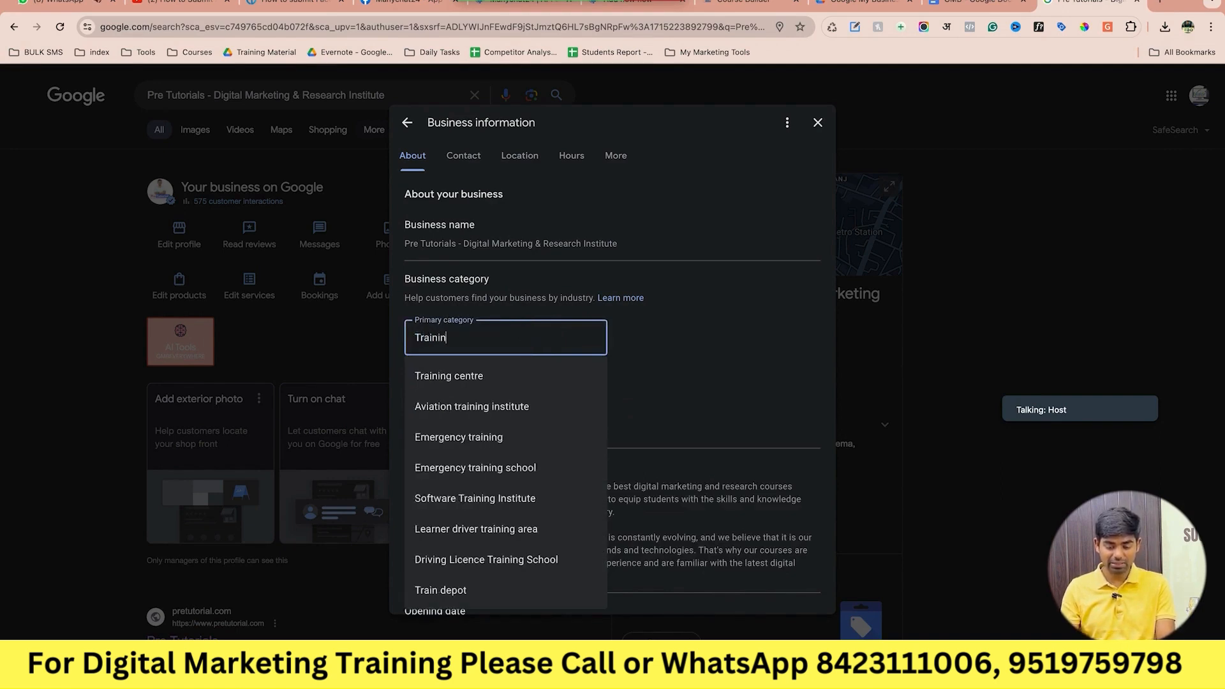
{"action": "left_click", "coordinate": [502, 380]}
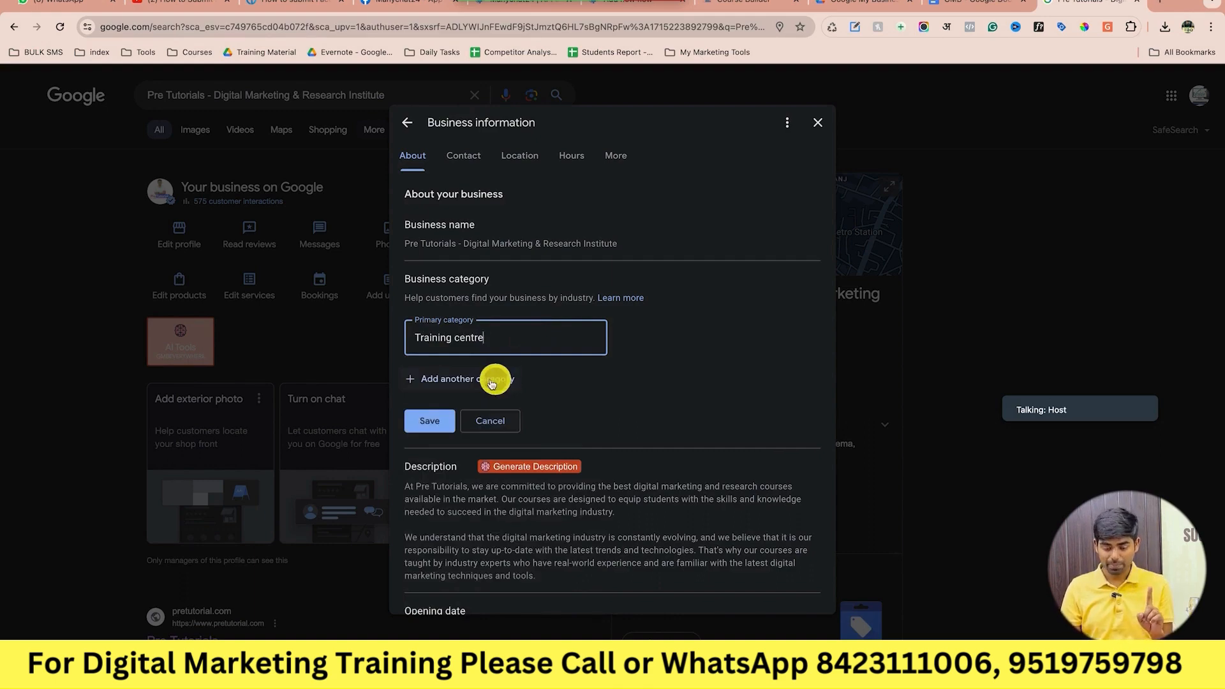
{"action": "left_click", "coordinate": [487, 380]}
{"action": "key", "text": "ctrl+Left"}
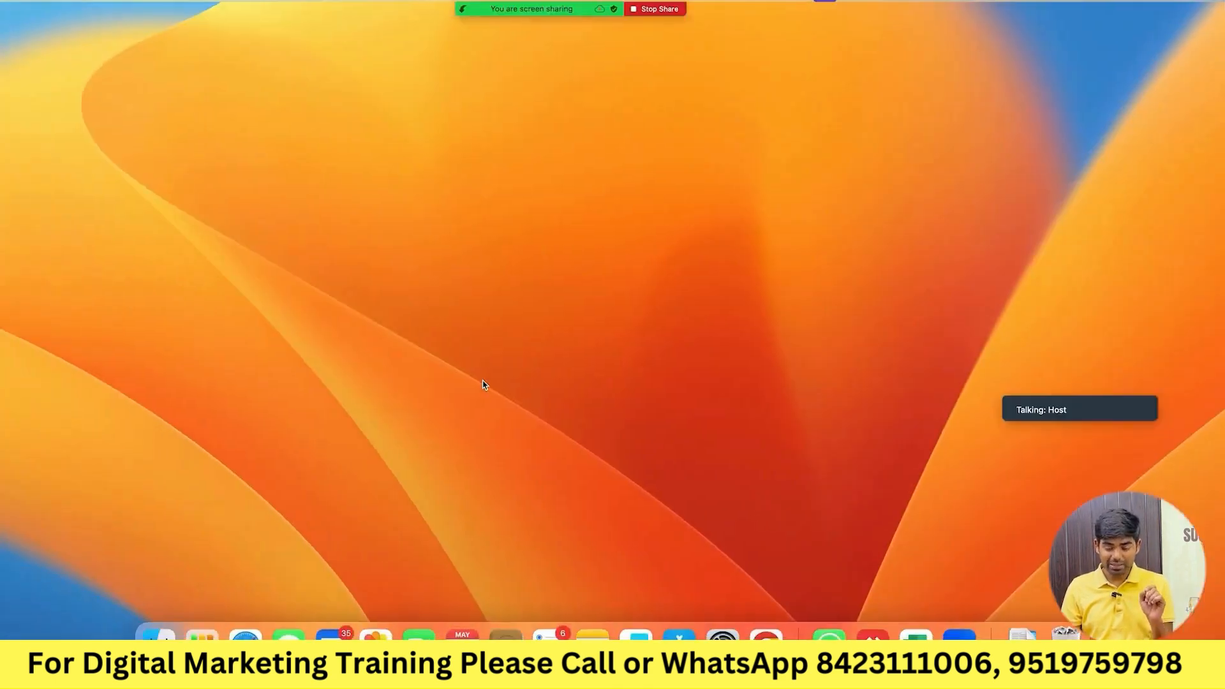
{"action": "key", "text": "ctrl+Right"}
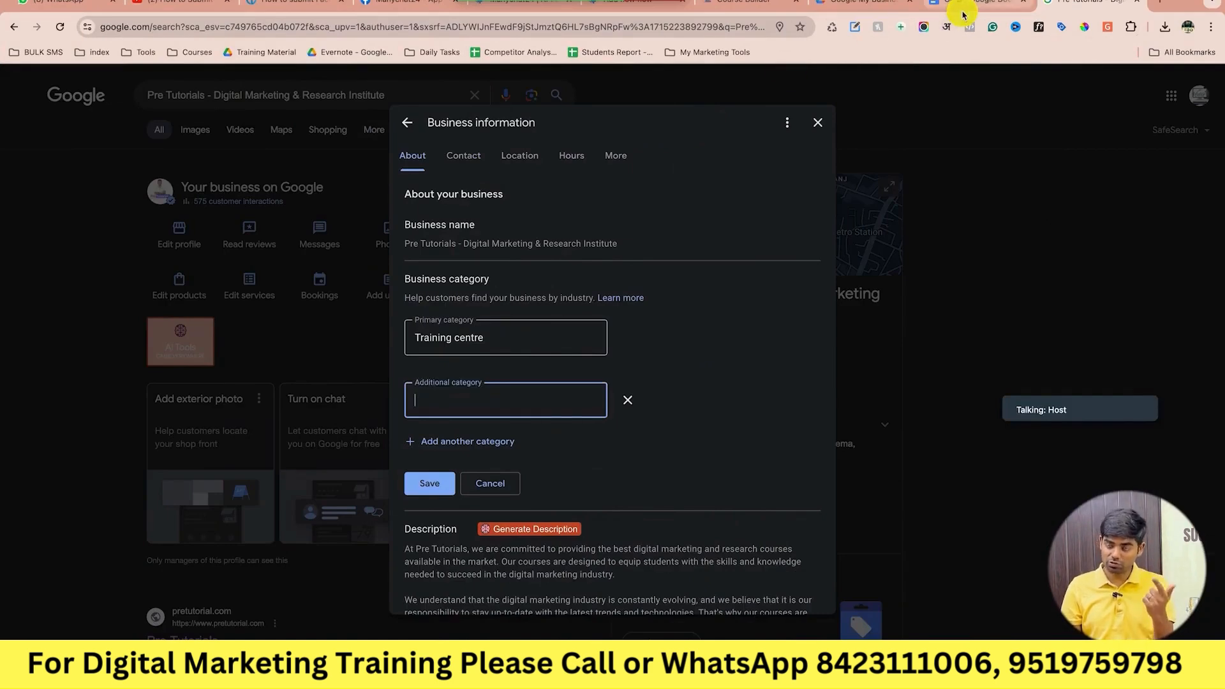
{"action": "left_click", "coordinate": [966, 12]}
{"action": "scroll", "coordinate": [637, 361], "scroll_direction": "down", "scroll_amount": 2}
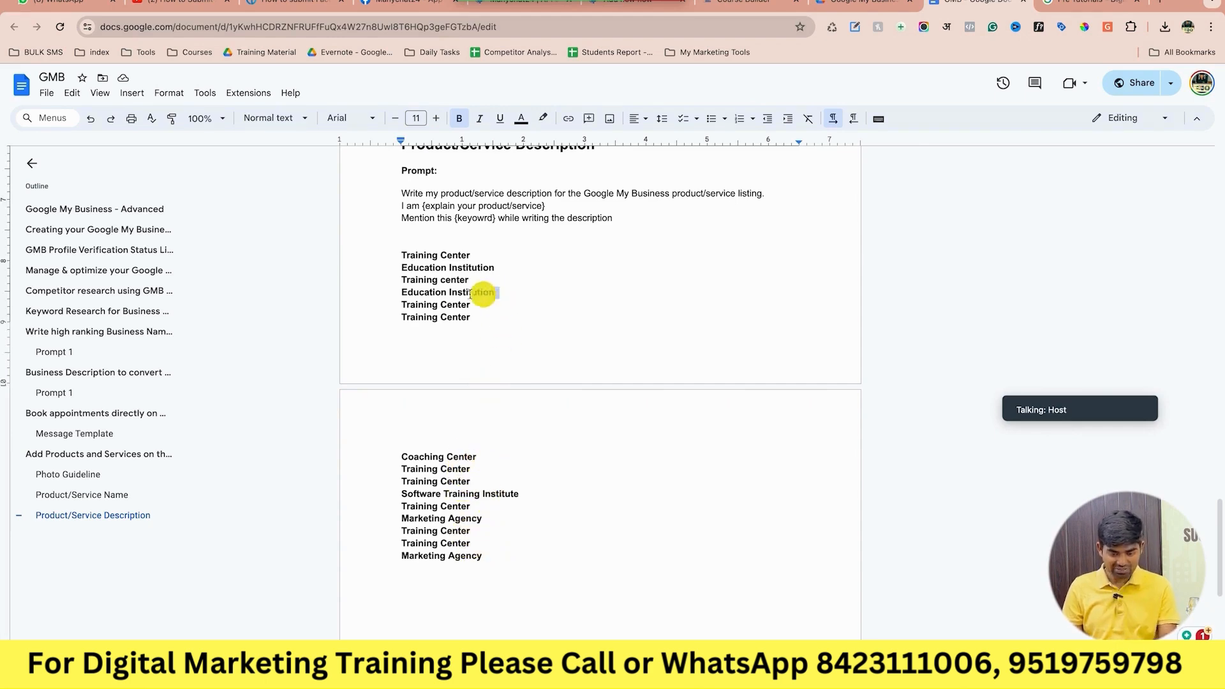
Add Education Institution and Software Training Institute as additional categories, plus another empty slot.
{"action": "left_click_drag", "start_coordinate": [496, 292], "coordinate": [389, 295]}
{"action": "key", "text": "super+c"}
{"action": "key", "text": "ctrl+Right"}
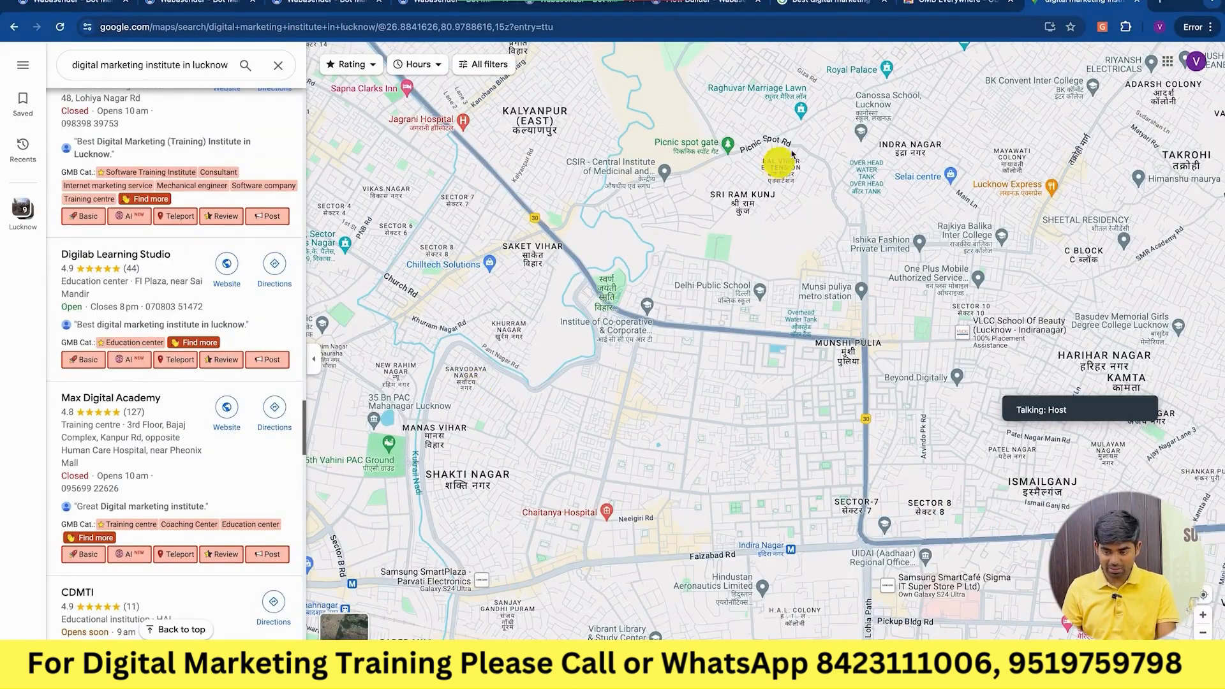
{"action": "key", "text": "ctrl+Left"}
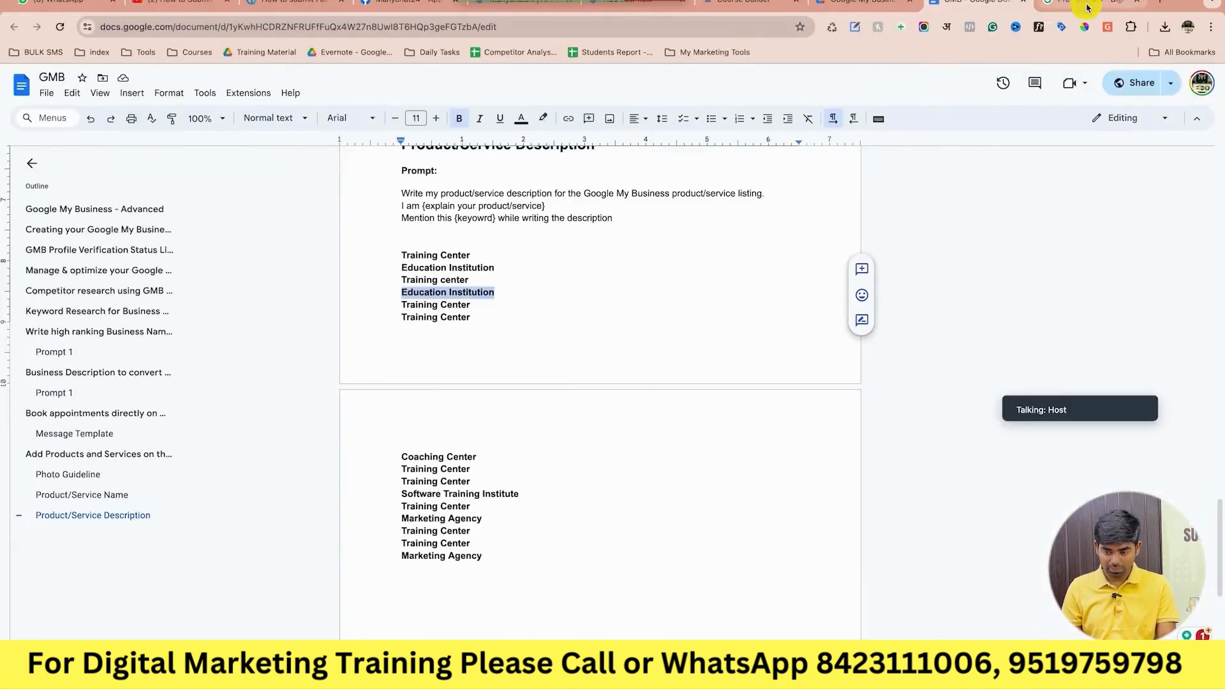
{"action": "left_click", "coordinate": [1087, 5]}
{"action": "key", "text": "super+v"}
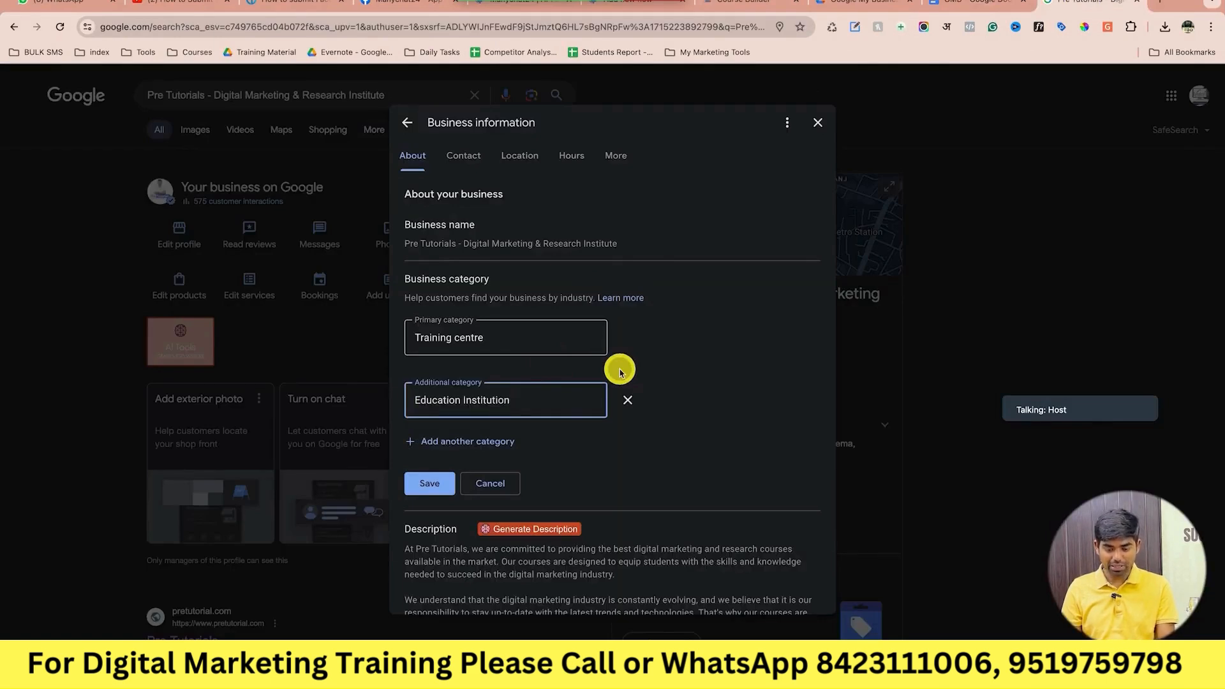
{"action": "left_click", "coordinate": [500, 441]}
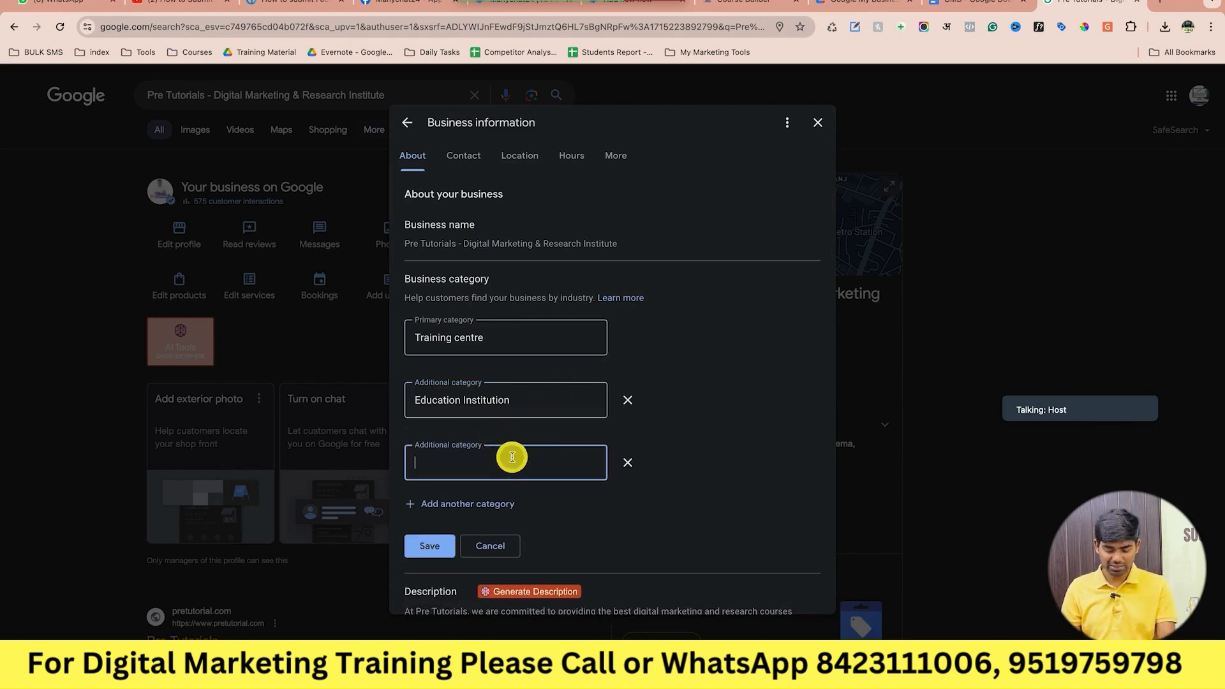
{"action": "type", "text": "Software"}
{"action": "left_click", "coordinate": [544, 228]}
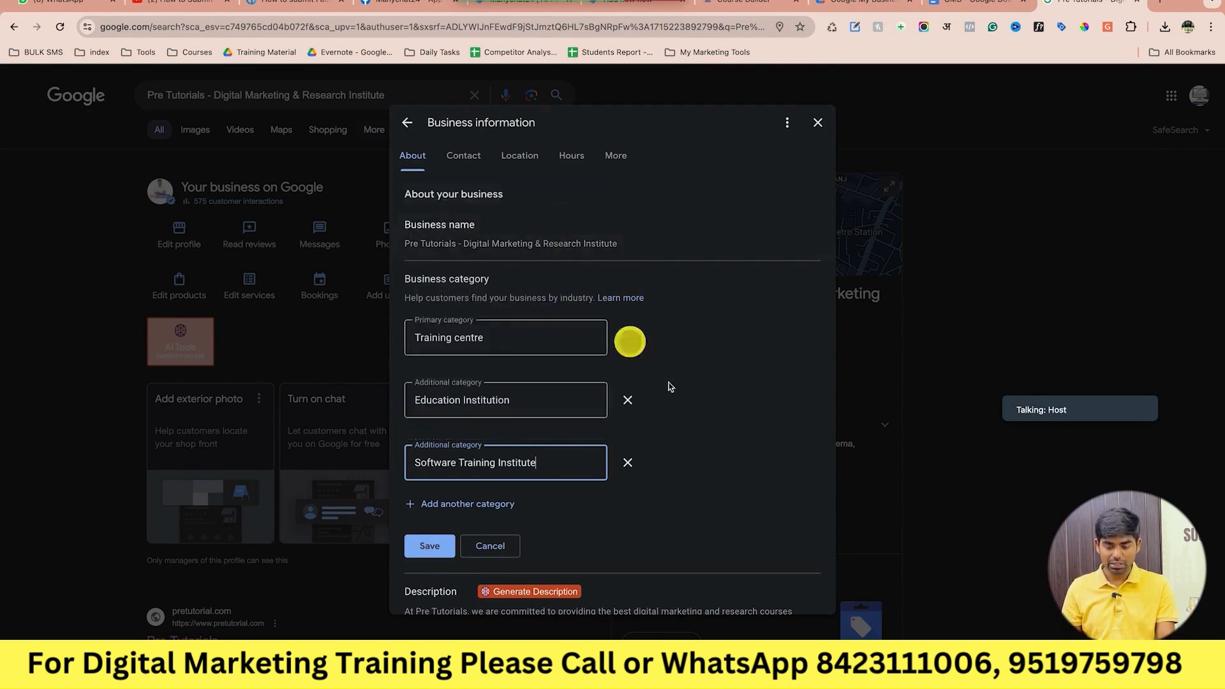
{"action": "left_click", "coordinate": [502, 504]}
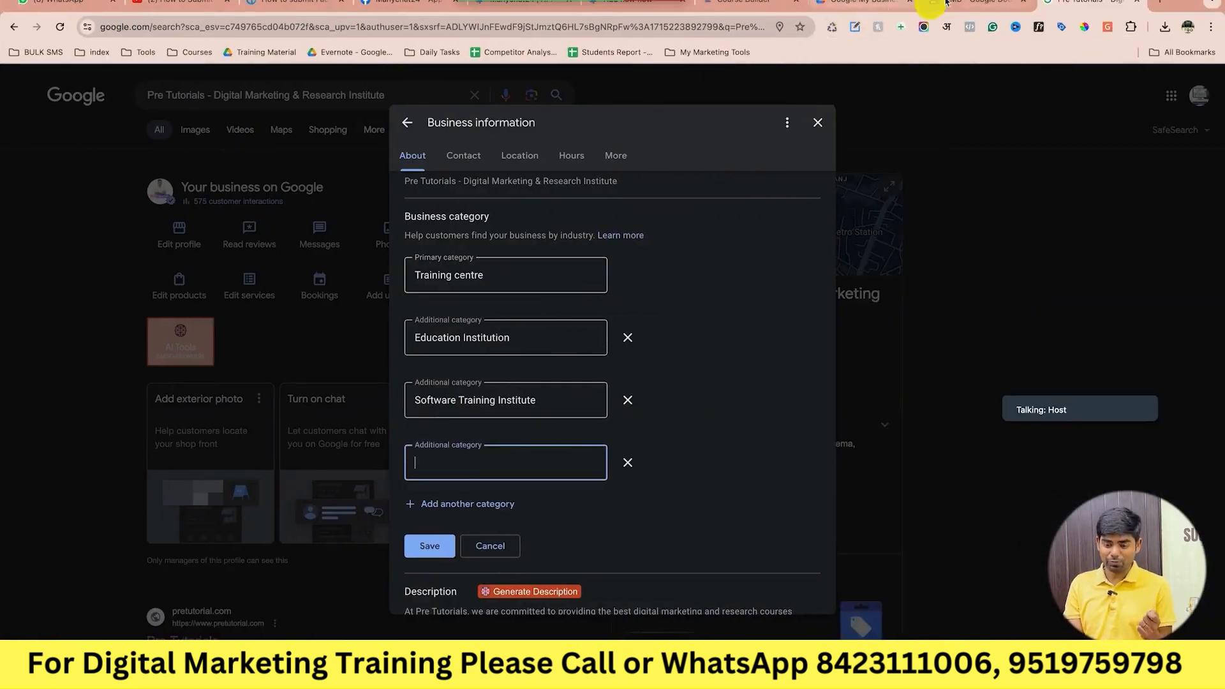
{"action": "left_click", "coordinate": [957, 2]}
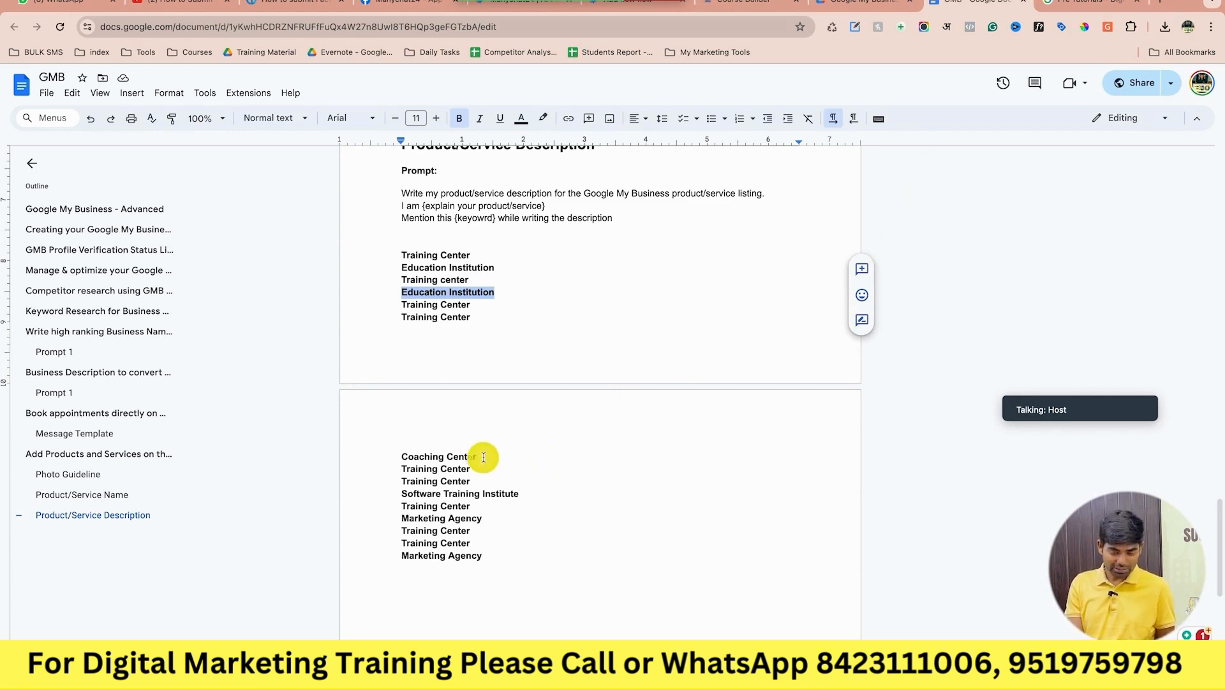
Add Coaching Center as an additional category and open another empty slot.
{"action": "left_click_drag", "start_coordinate": [478, 457], "coordinate": [388, 459]}
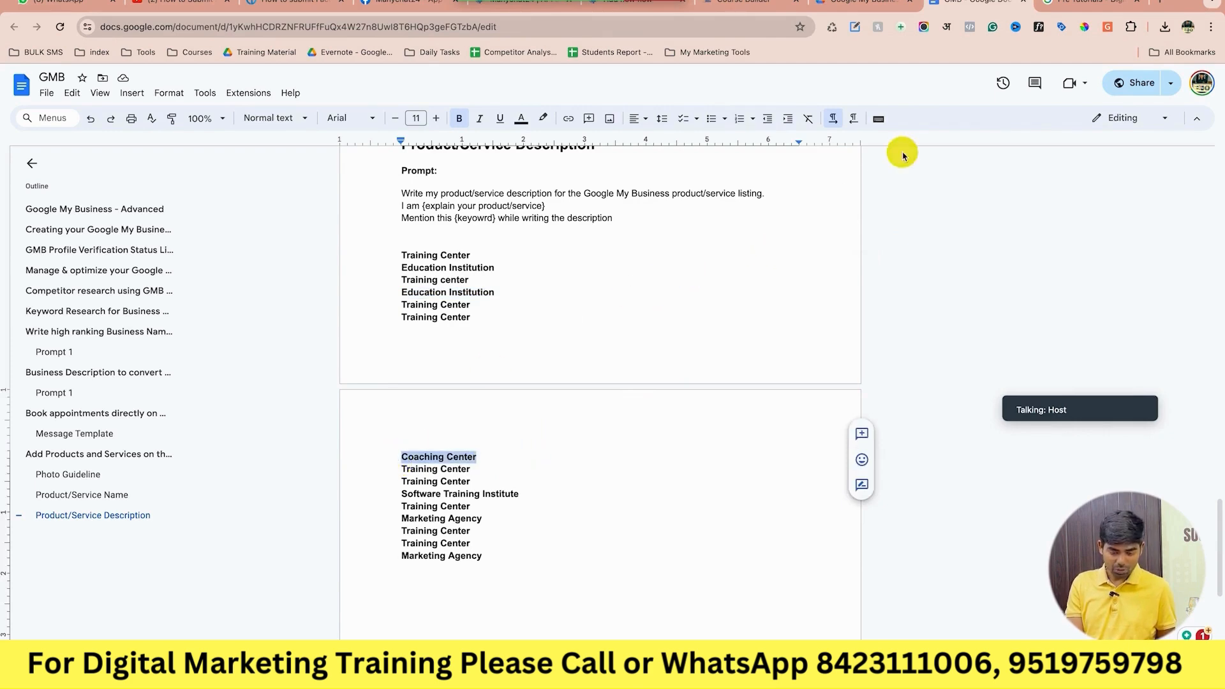
{"action": "left_click", "coordinate": [1078, 5]}
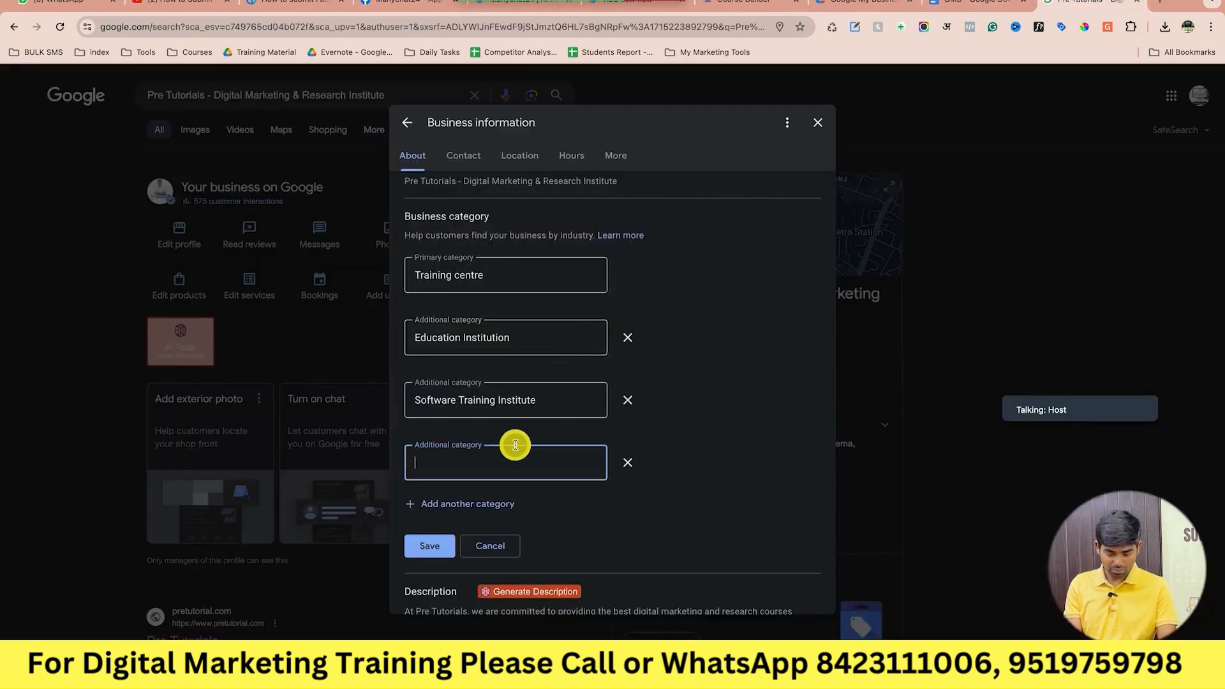
{"action": "type", "text": "Coachig"}
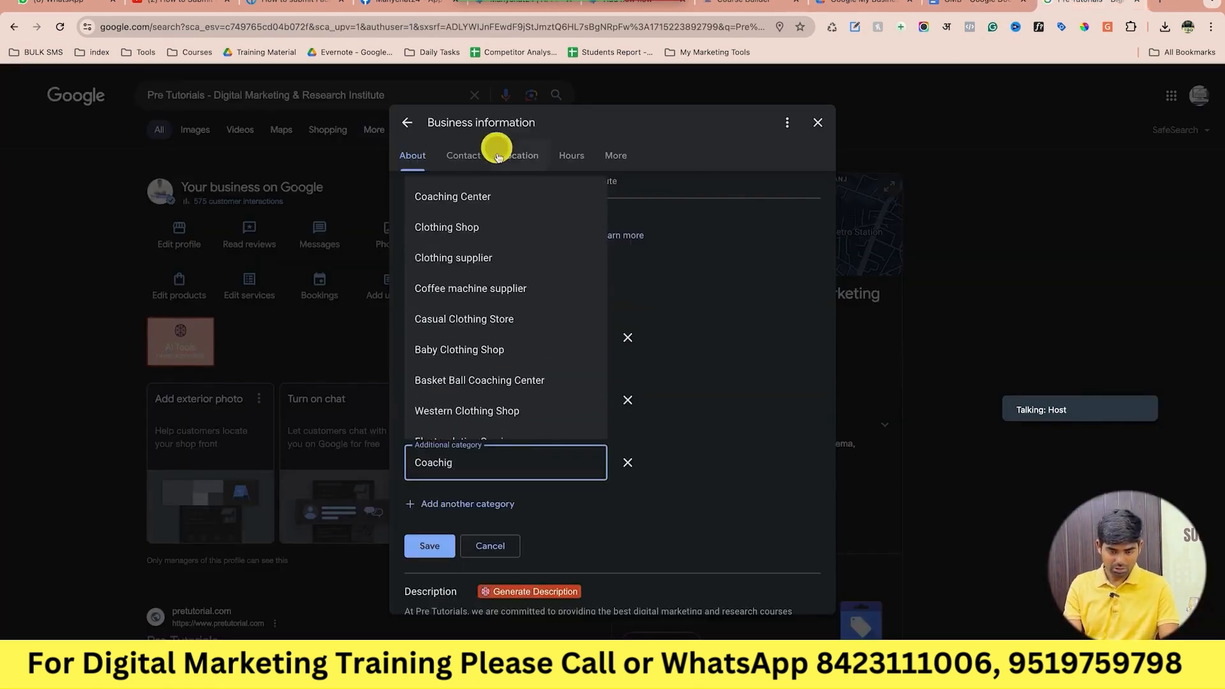
{"action": "left_click", "coordinate": [486, 196]}
{"action": "left_click", "coordinate": [479, 503]}
Fill the new slot with Marketing agency as an additional category.
{"action": "key", "text": "ctrl+Left"}
{"action": "key", "text": "ctrl+Right"}
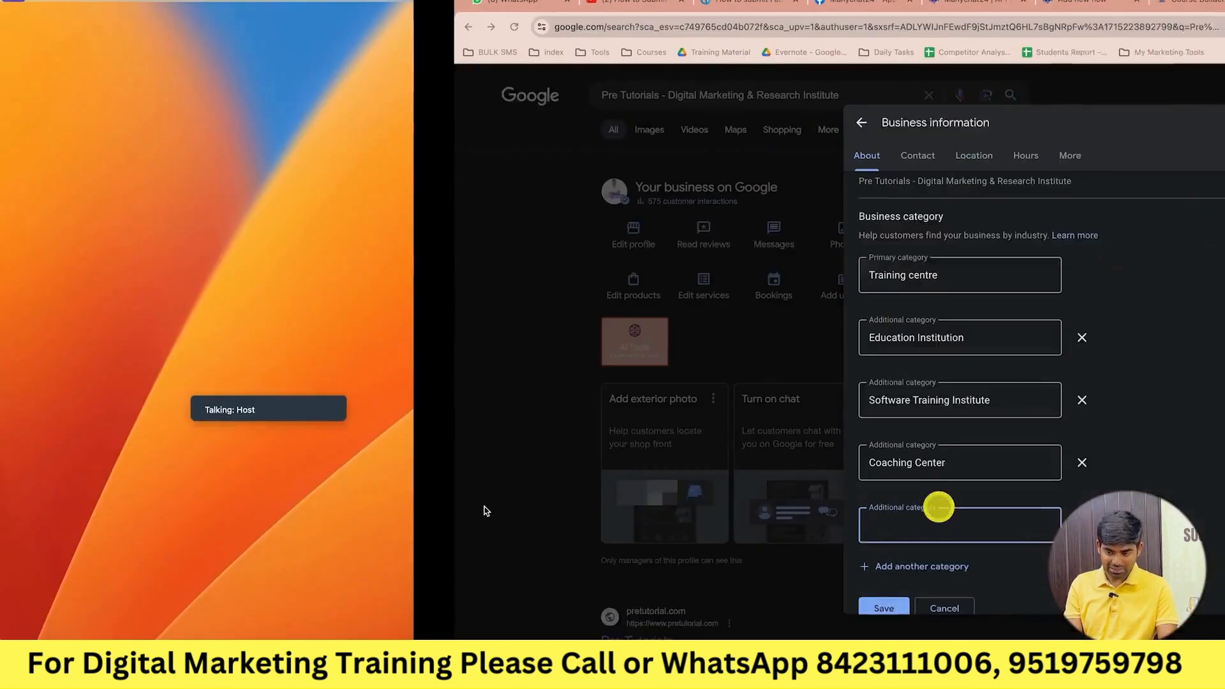
{"action": "left_click", "coordinate": [960, 12]}
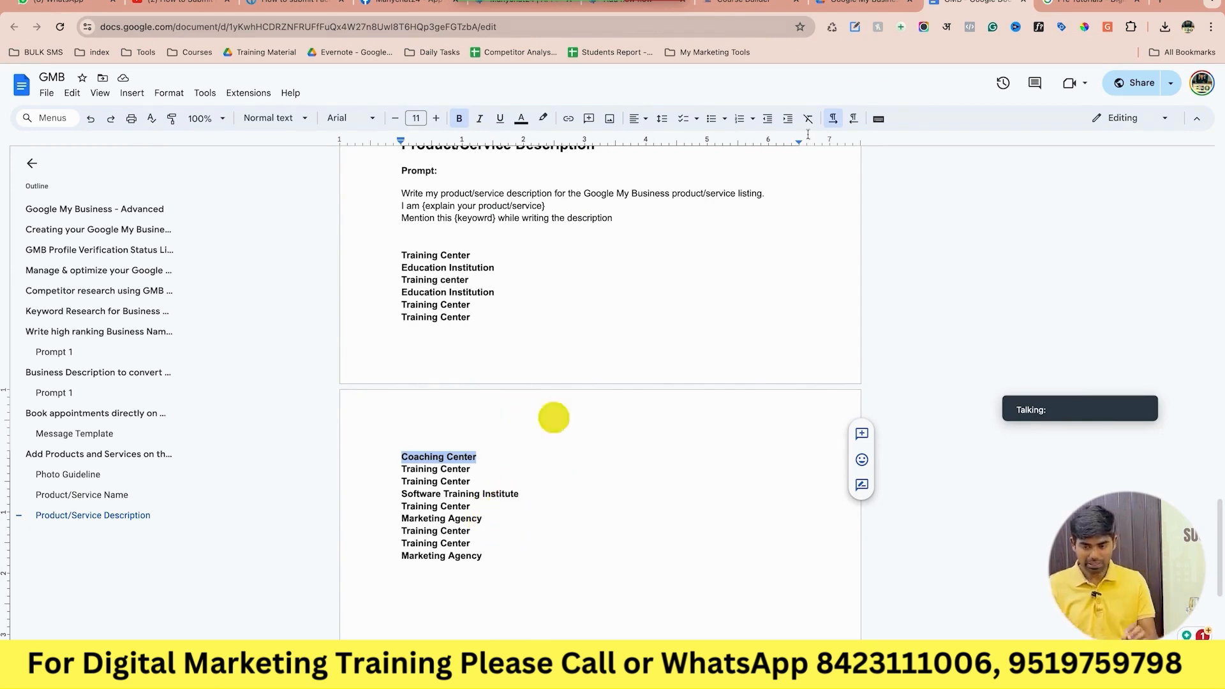
{"action": "left_click", "coordinate": [1085, 3]}
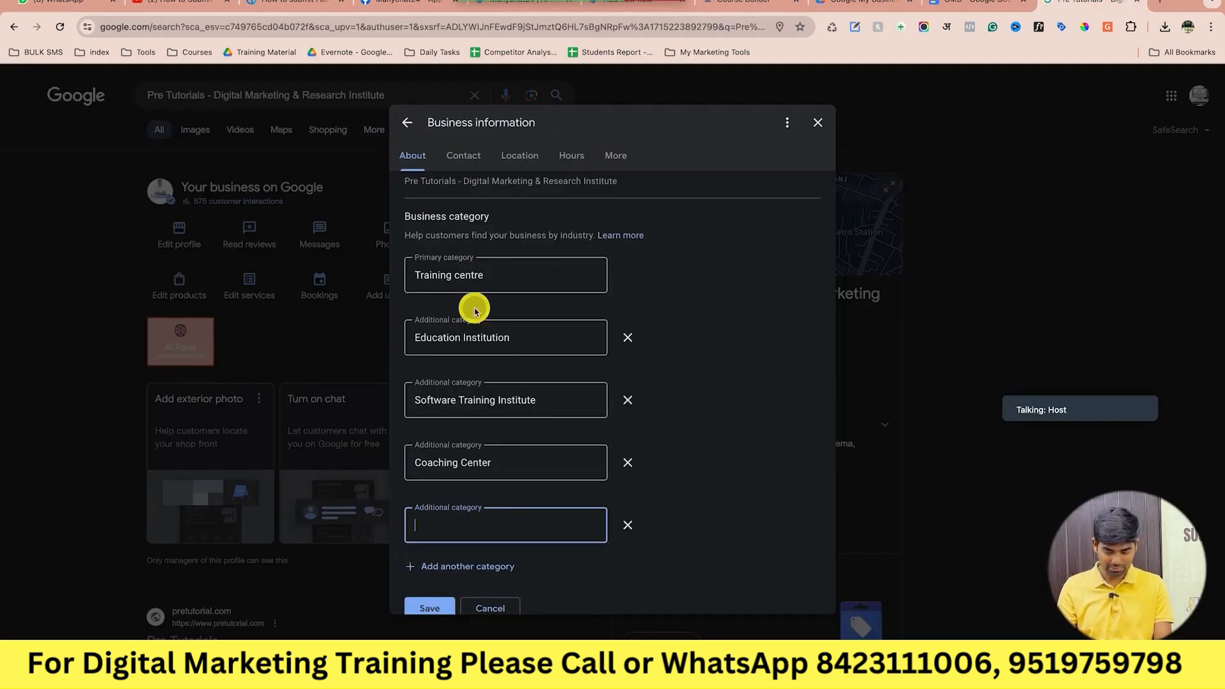
{"action": "type", "text": "Marketing ag"}
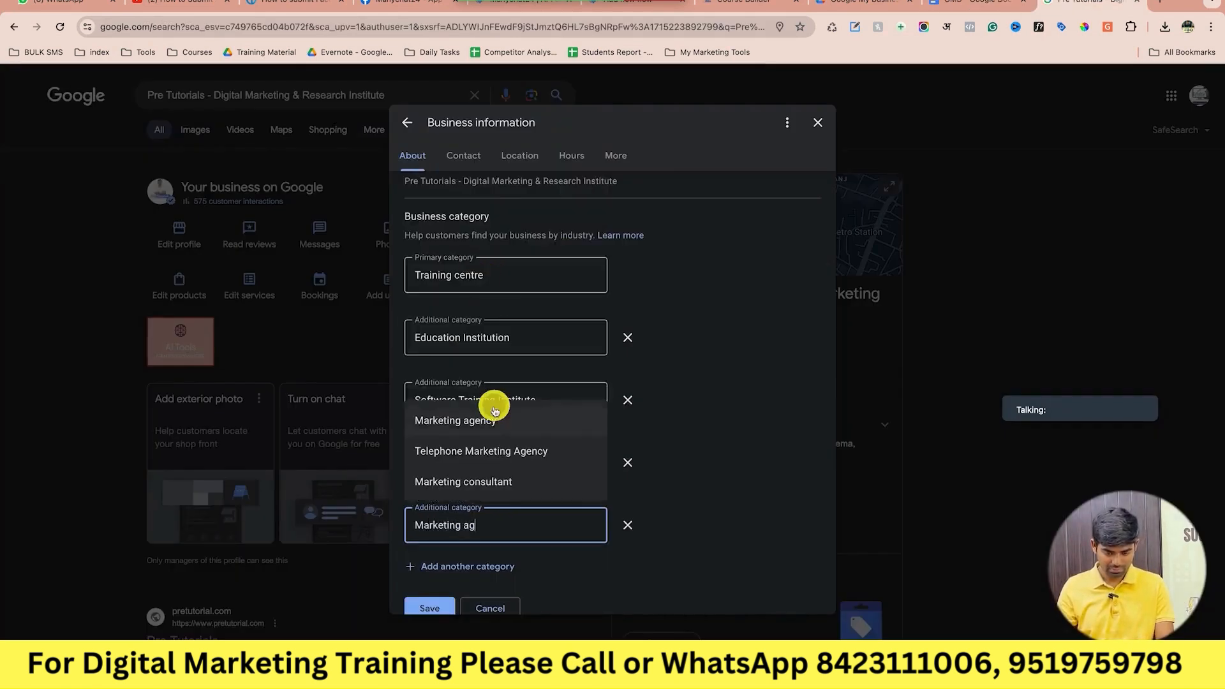
{"action": "left_click", "coordinate": [497, 420]}
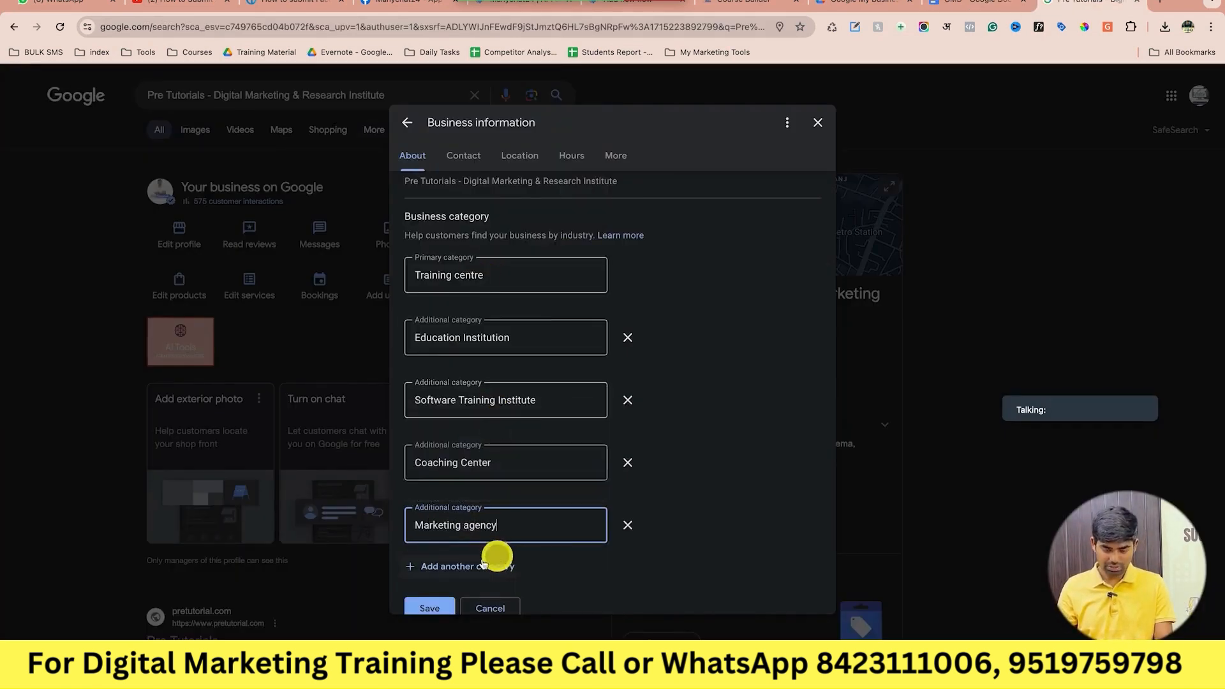
{"action": "scroll", "coordinate": [459, 566], "scroll_direction": "down", "scroll_amount": 1}
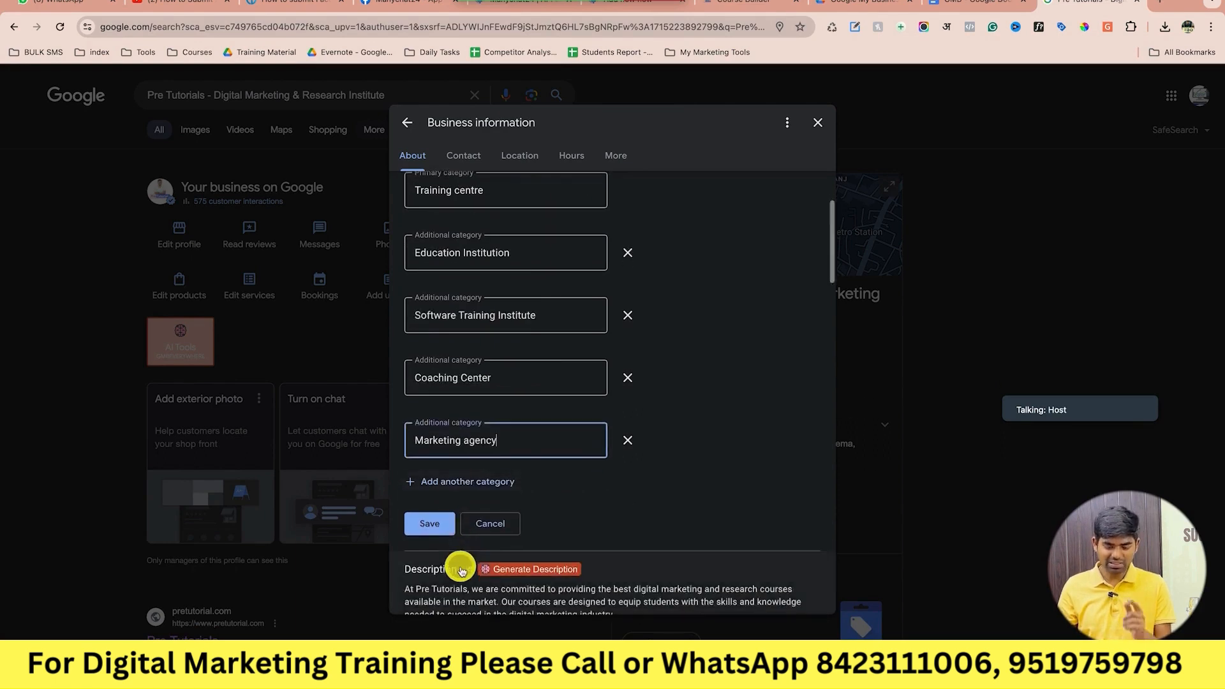
Save the categories, replace the rejected Education Institution with Educational institution, and save again.
{"action": "left_click", "coordinate": [438, 522]}
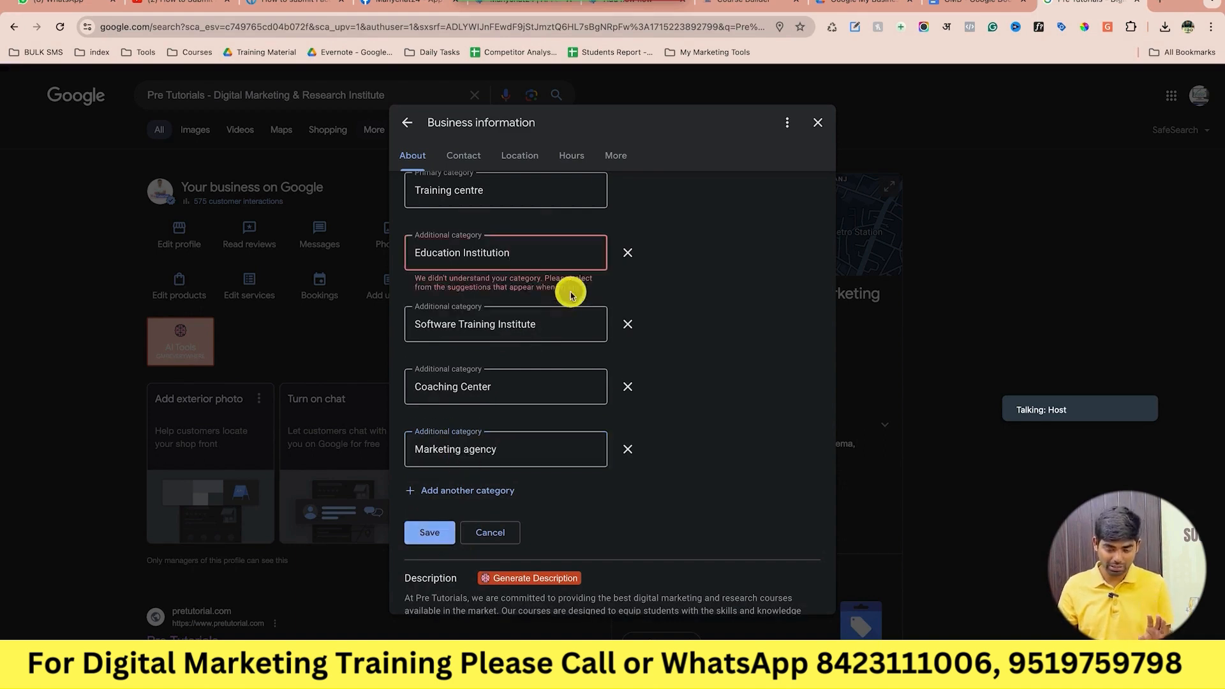
{"action": "scroll", "coordinate": [679, 317], "scroll_direction": "up", "scroll_amount": 1}
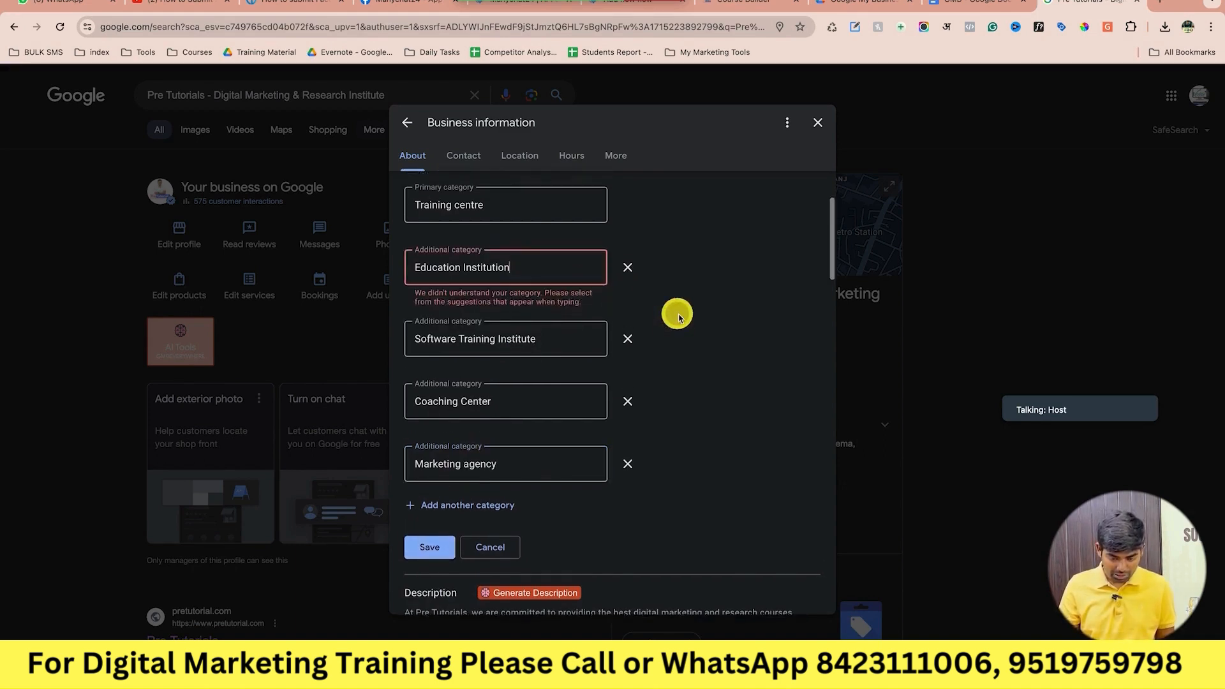
{"action": "left_click", "coordinate": [558, 271]}
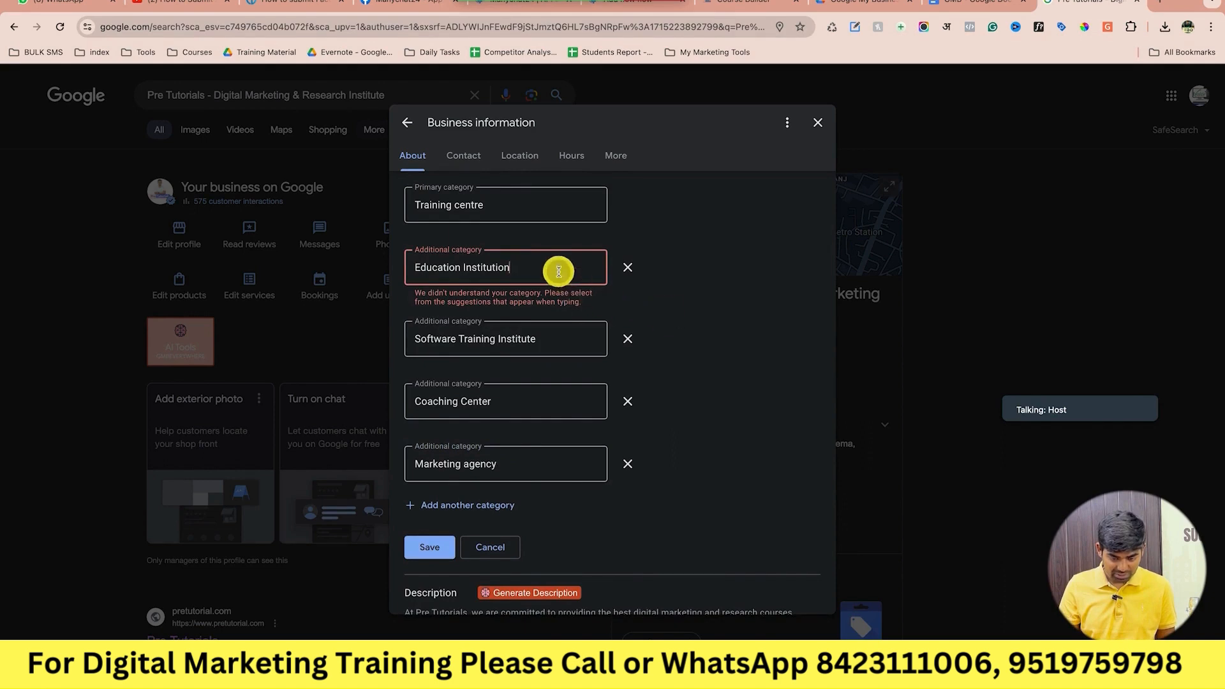
{"action": "key", "text": "BackSpace"}
{"action": "key", "text": "BackSpace"}
{"action": "key", "text": "BackSpace"}
{"action": "key", "text": "BackSpace"}
{"action": "key", "text": "BackSpace"}
{"action": "key", "text": "BackSpace"}
{"action": "key", "text": "BackSpace"}
{"action": "key", "text": "BackSpace"}
{"action": "key", "text": "BackSpace"}
{"action": "key", "text": "BackSpace"}
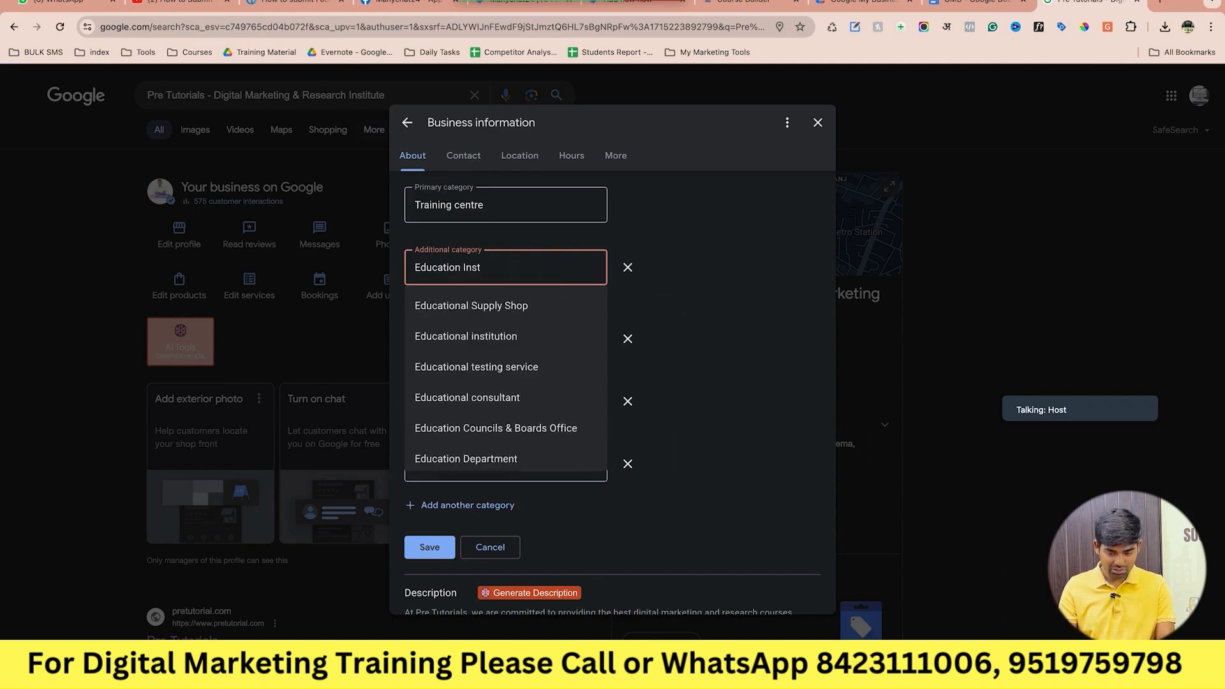
{"action": "key", "text": "BackSpace"}
{"action": "key", "text": "BackSpace"}
{"action": "type", "text": "al"}
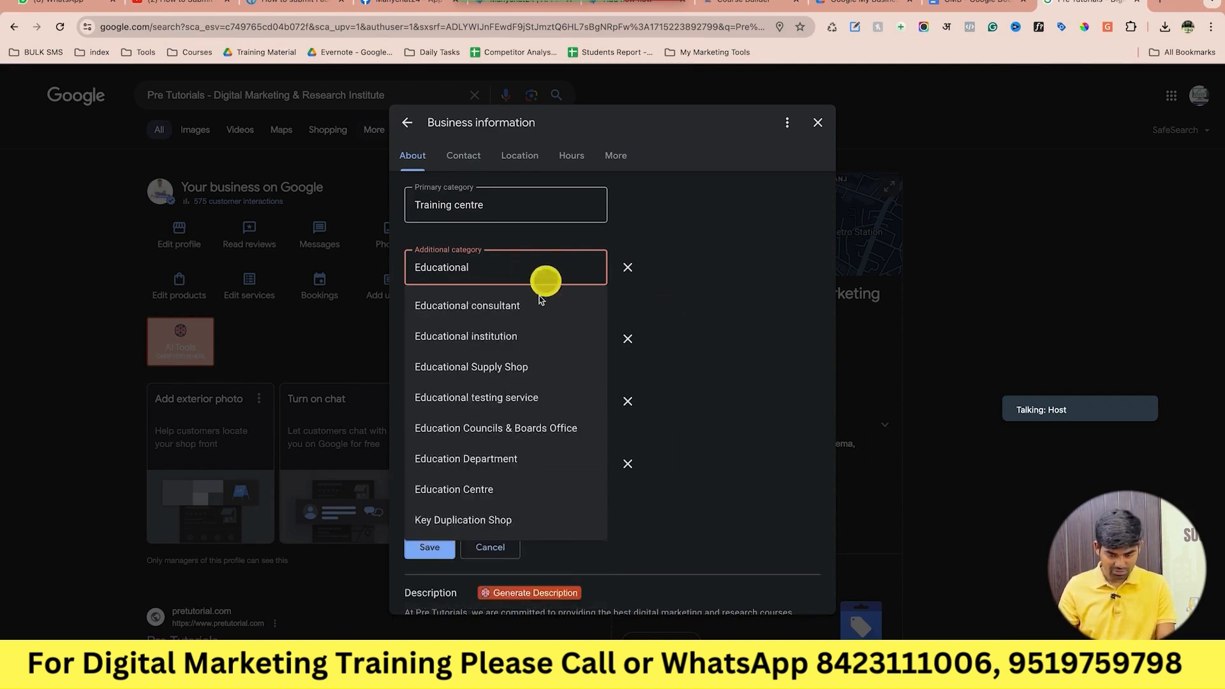
{"action": "left_click", "coordinate": [508, 336]}
{"action": "left_click", "coordinate": [434, 547]}
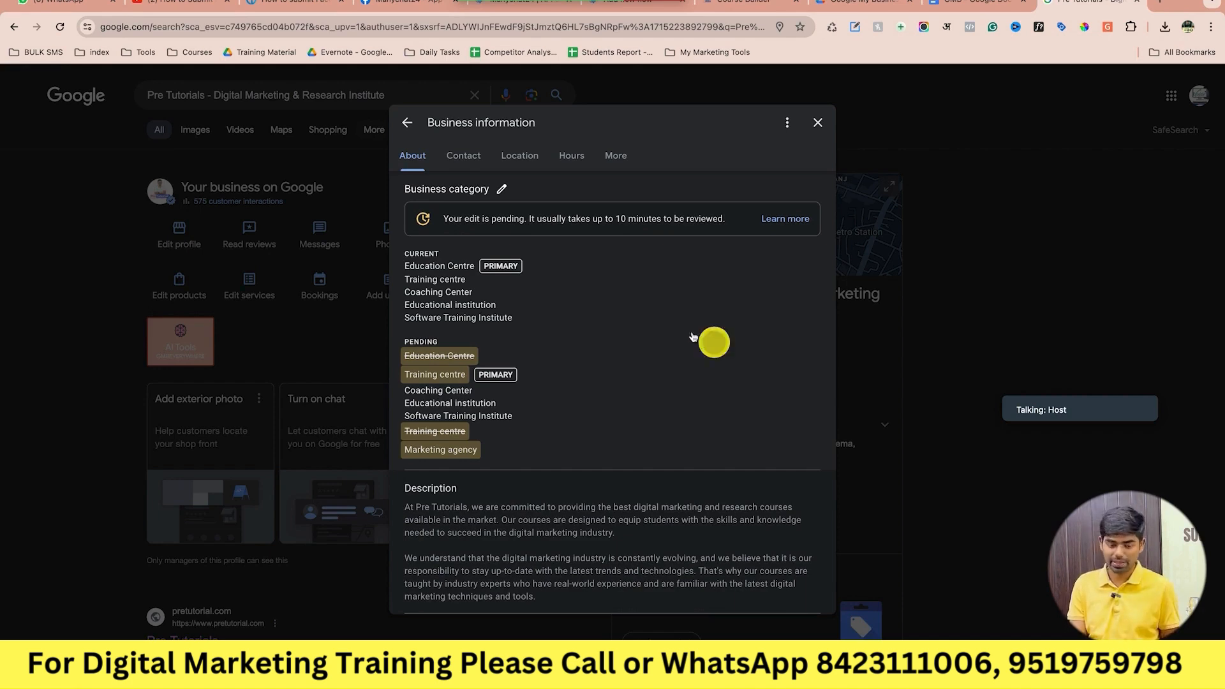
Look over the pending categories, Training centre primary plus four additional, then return to the GMB notes.
{"action": "scroll", "coordinate": [587, 310], "scroll_direction": "up", "scroll_amount": 2}
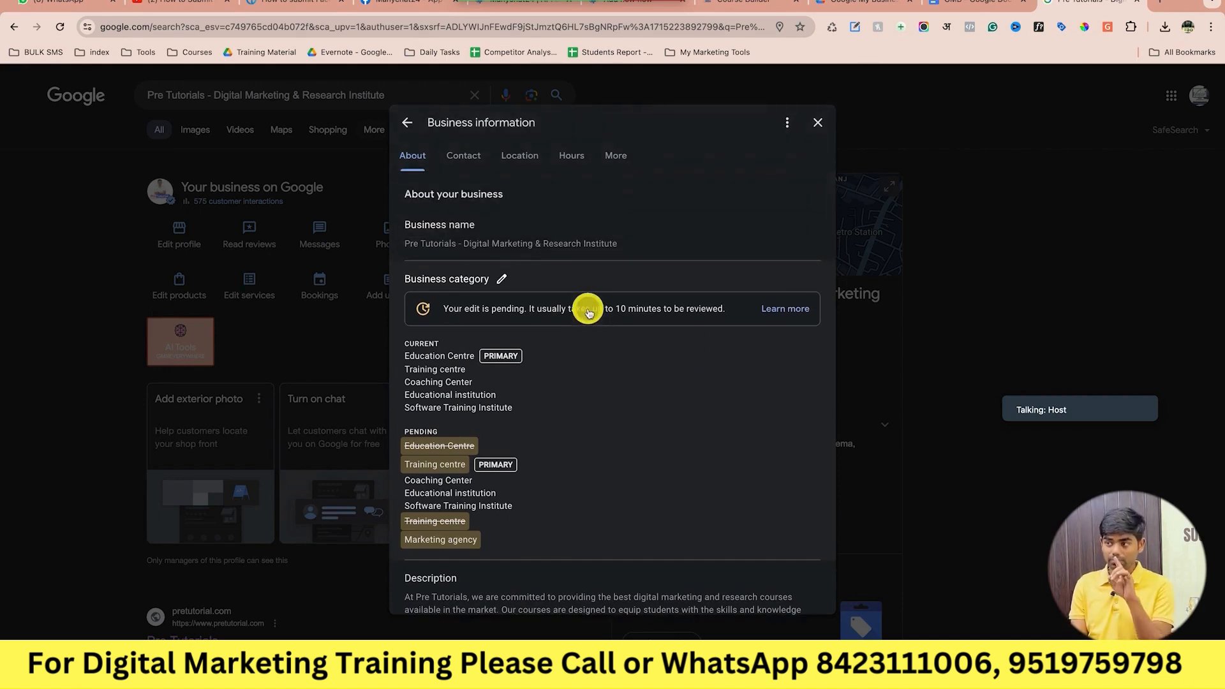
{"action": "scroll", "coordinate": [587, 311], "scroll_direction": "down", "scroll_amount": 2}
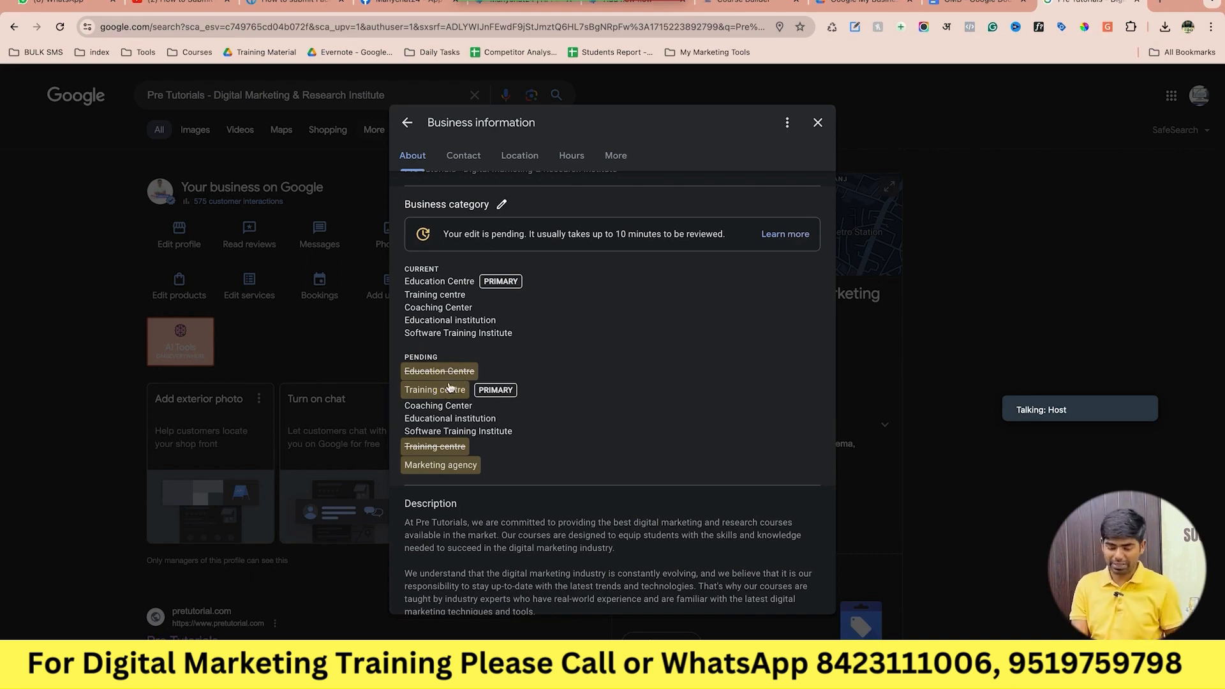
{"action": "scroll", "coordinate": [565, 467], "scroll_direction": "down", "scroll_amount": 3}
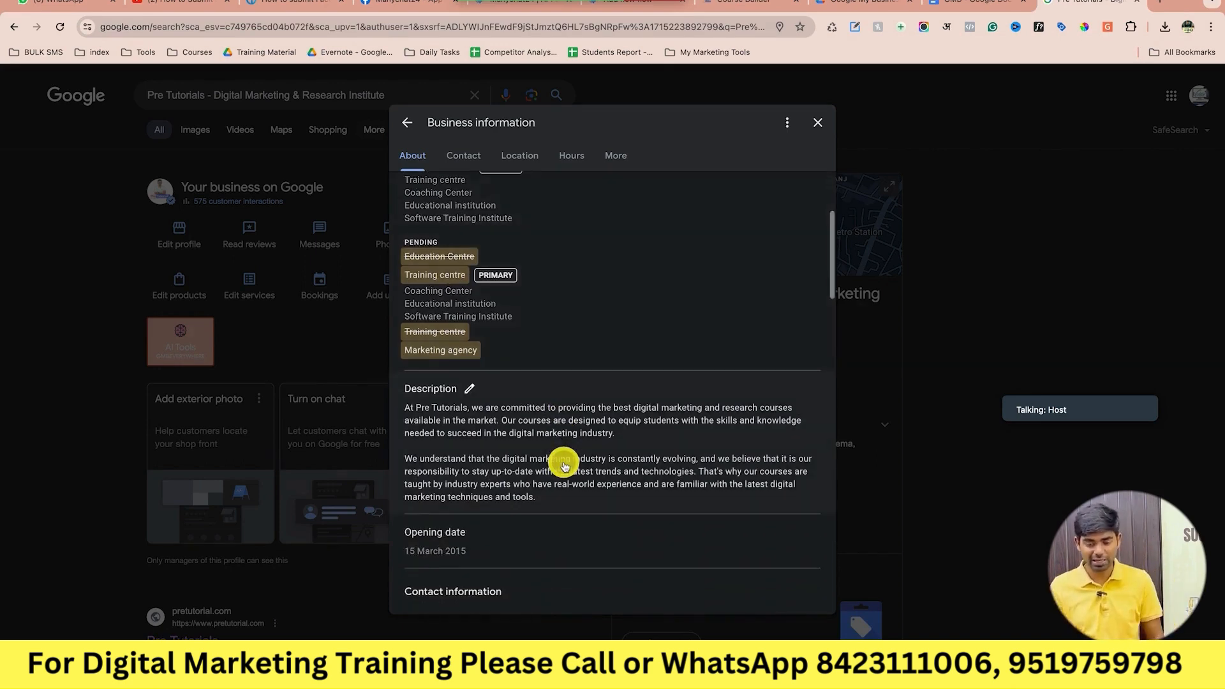
{"action": "left_click", "coordinate": [980, 2]}
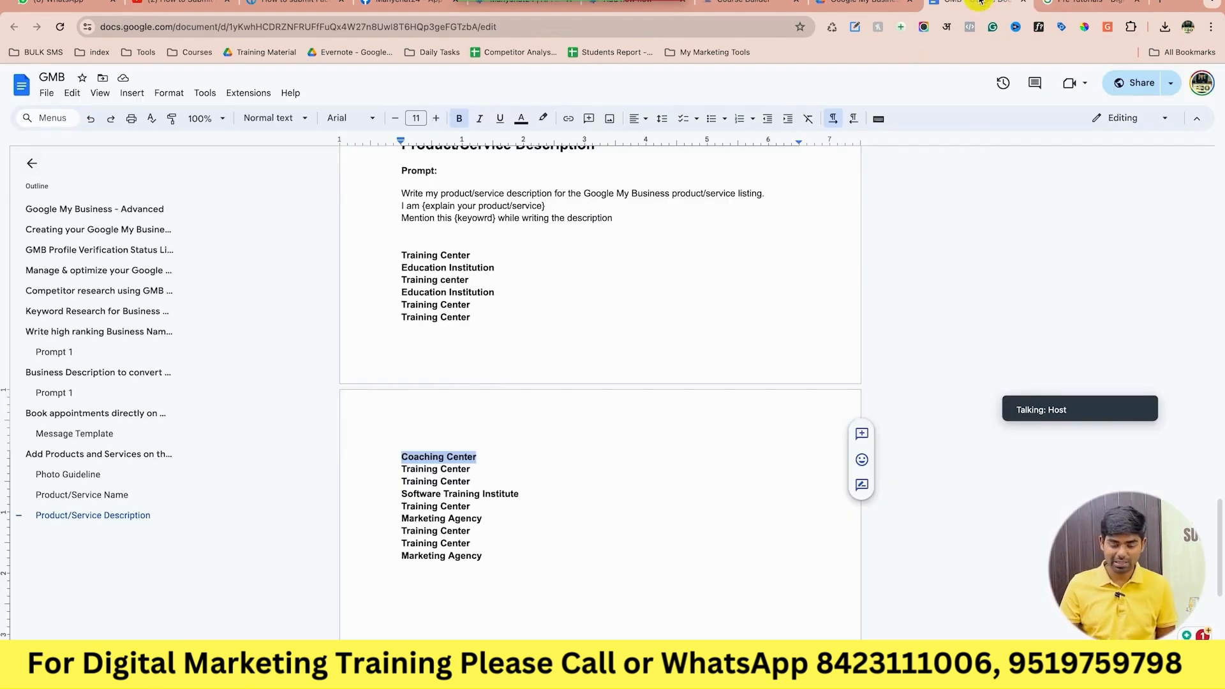
Scroll the GMB notes up to the Keyword Research section, revisit the profile panel, then open a new tab.
{"action": "left_click", "coordinate": [878, 5]}
{"action": "left_click", "coordinate": [979, 3]}
{"action": "scroll", "coordinate": [729, 266], "scroll_direction": "up", "scroll_amount": 10}
{"action": "scroll", "coordinate": [730, 266], "scroll_direction": "up", "scroll_amount": 15}
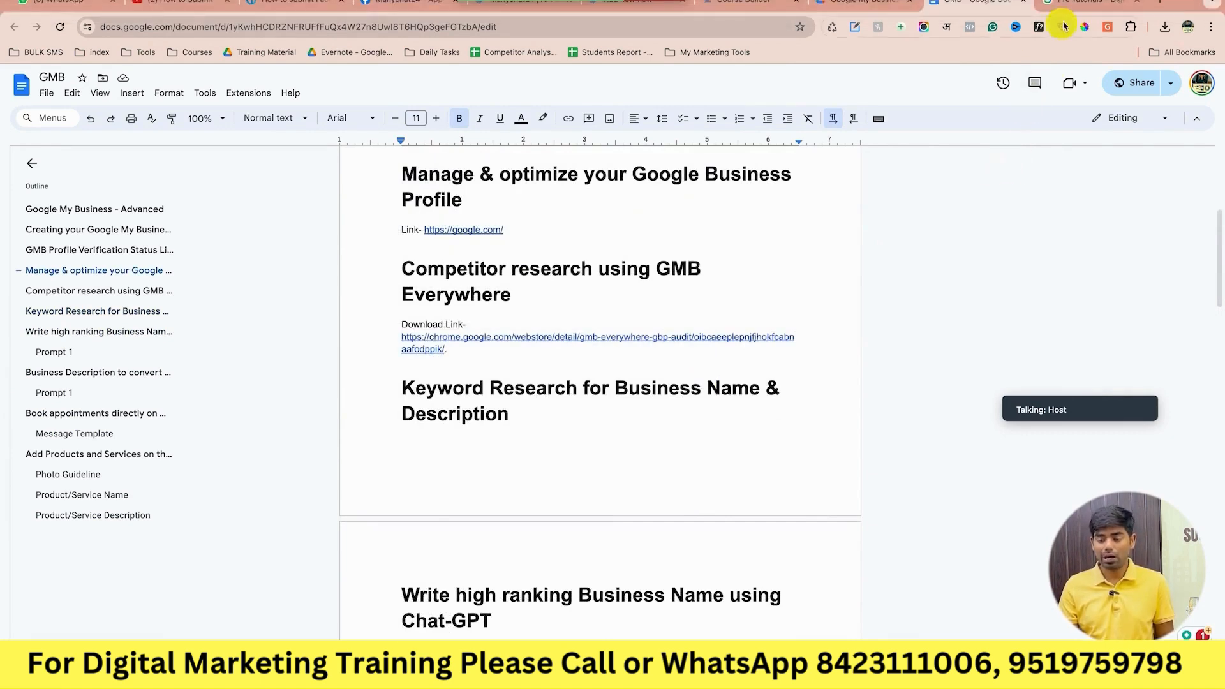
{"action": "left_click", "coordinate": [1079, 4]}
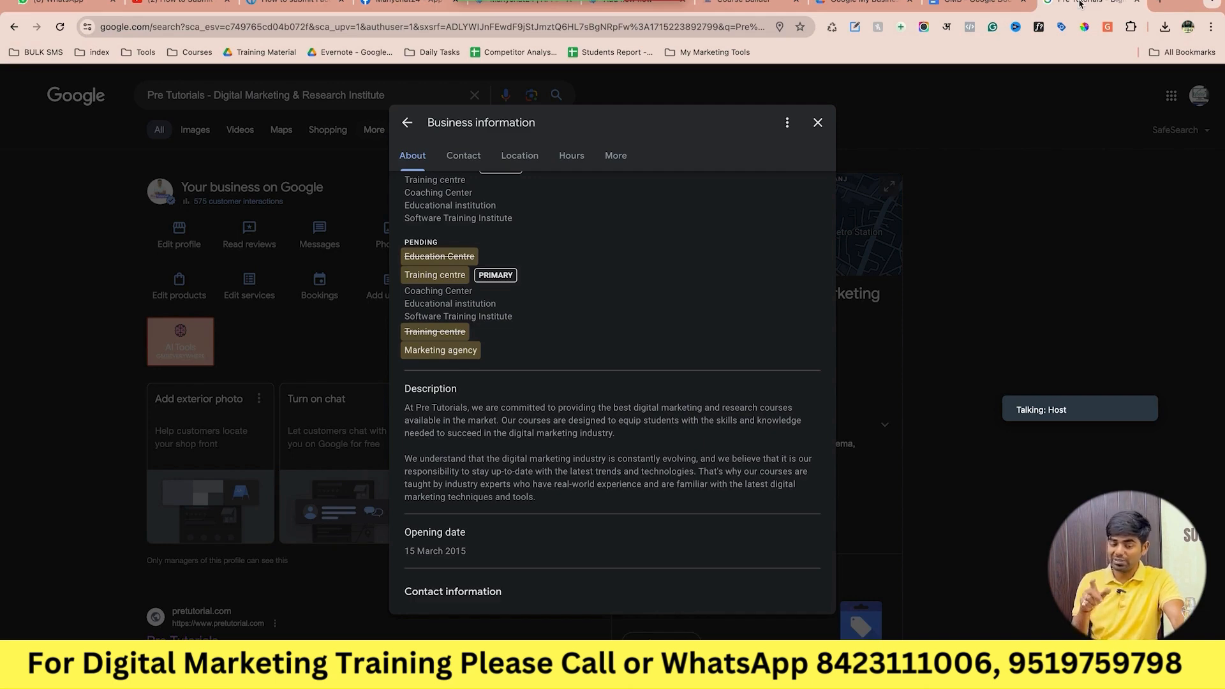
{"action": "left_click", "coordinate": [1160, 3]}
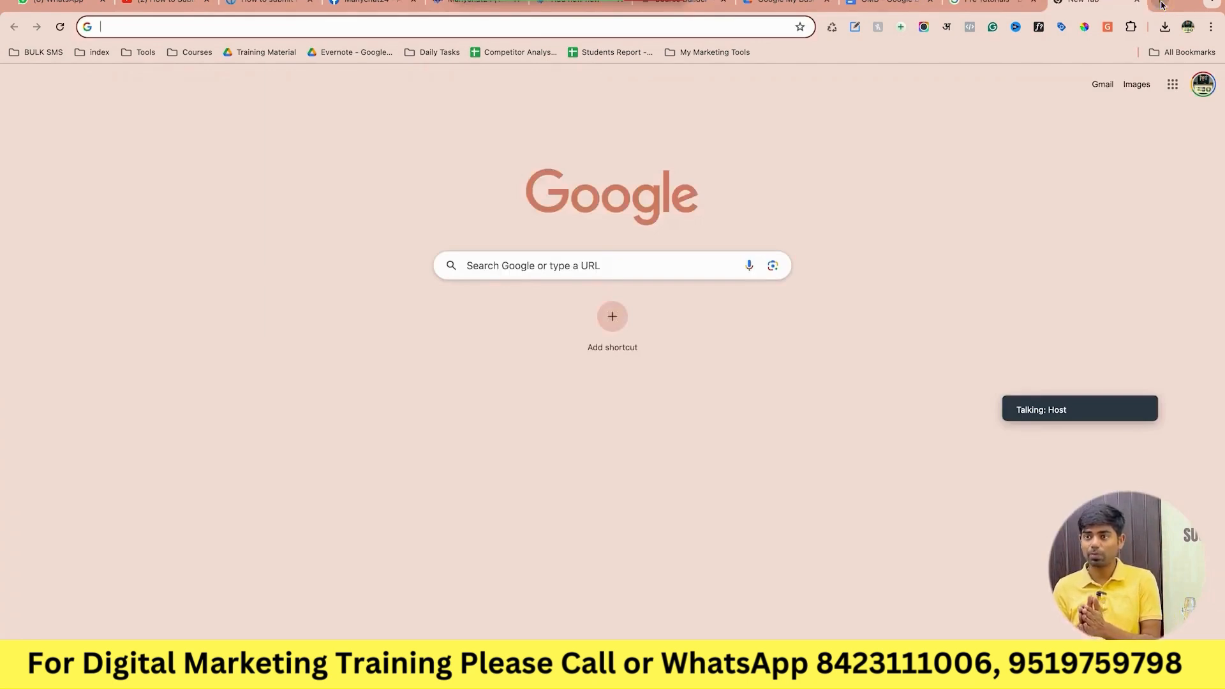
Search Google for 'keyword research tool', then replace the query with 'google ads'.
{"action": "type", "text": "google"}
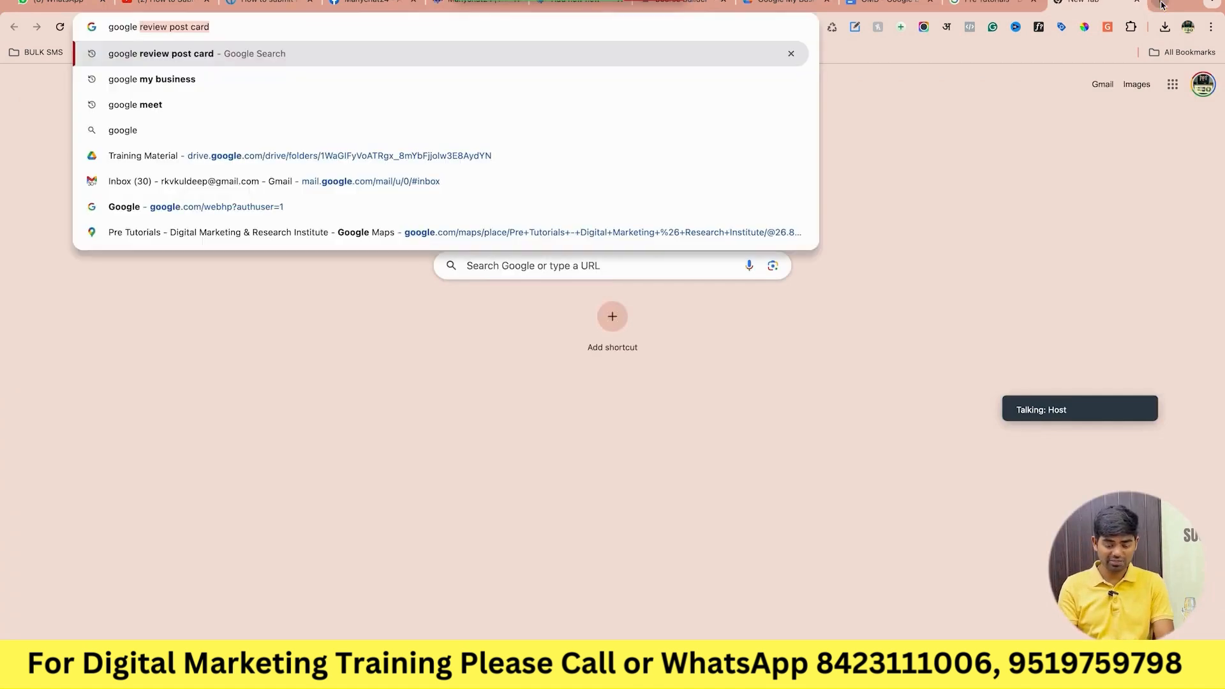
{"action": "key", "text": "super+a"}
{"action": "type", "text": "keywr"}
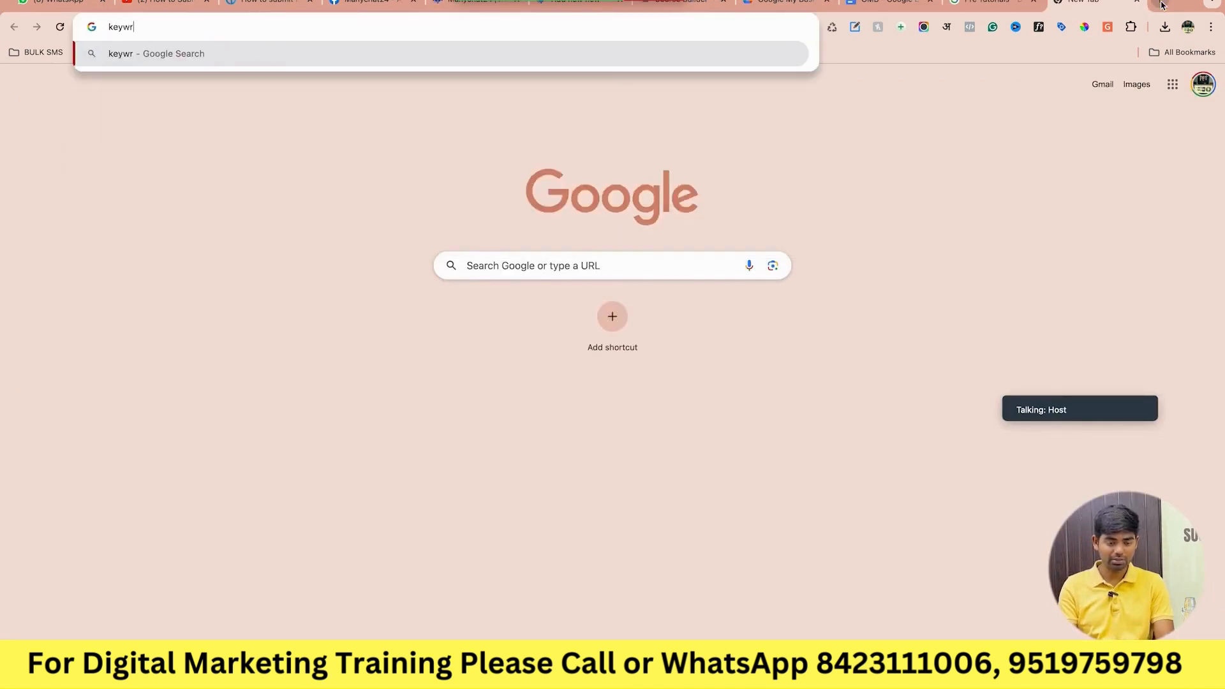
{"action": "type", "text": "od resear"}
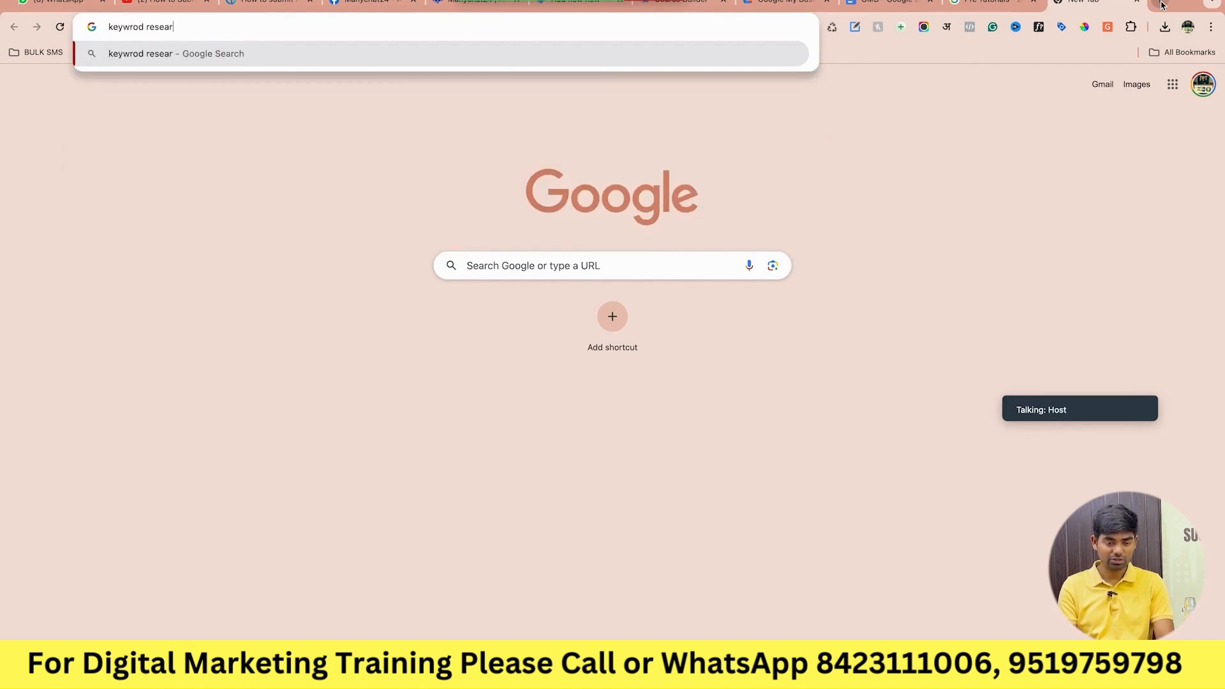
{"action": "type", "text": "ch too"}
{"action": "key", "text": "BackSpace"}
{"action": "key", "text": "BackSpace"}
{"action": "key", "text": "BackSpace"}
{"action": "type", "text": "too"}
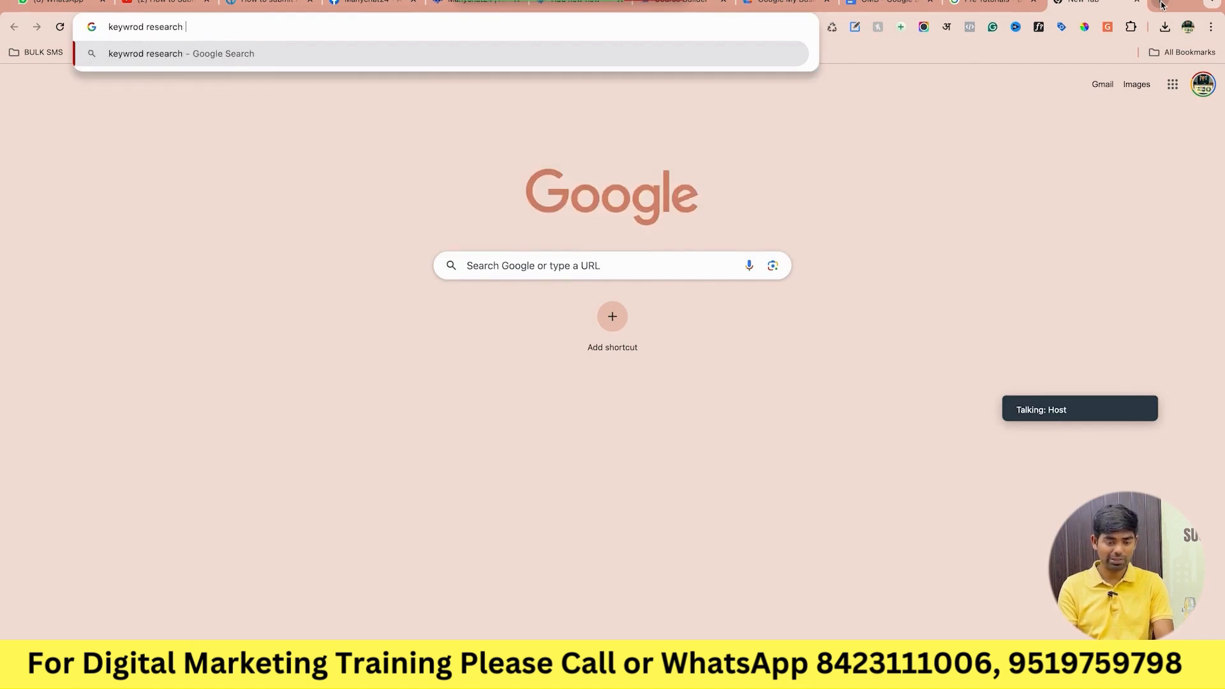
{"action": "type", "text": "l"}
{"action": "key", "text": "Return"}
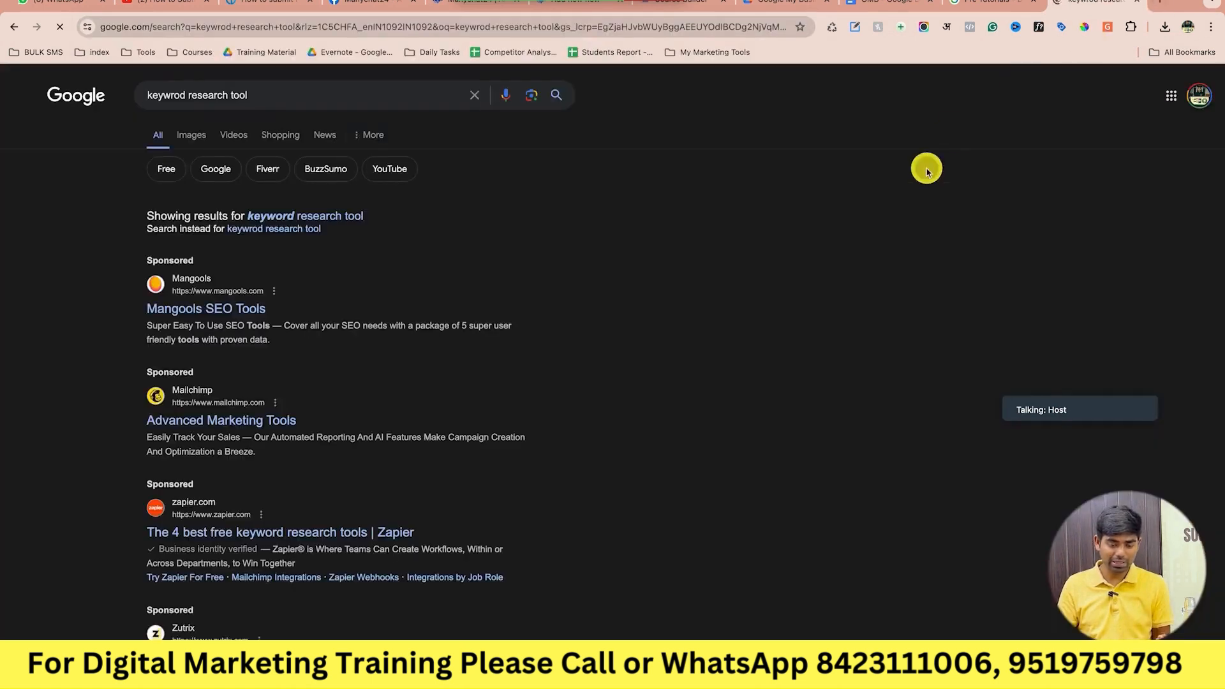
{"action": "triple_click", "coordinate": [324, 103]}
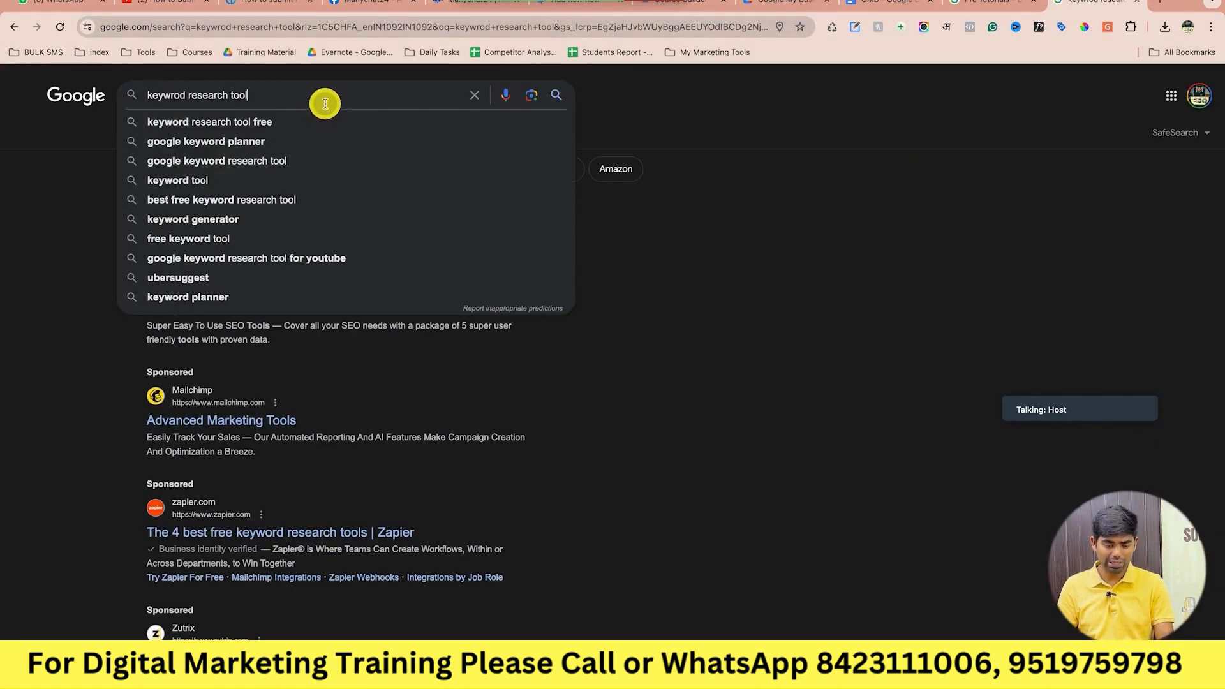
{"action": "type", "text": "g"}
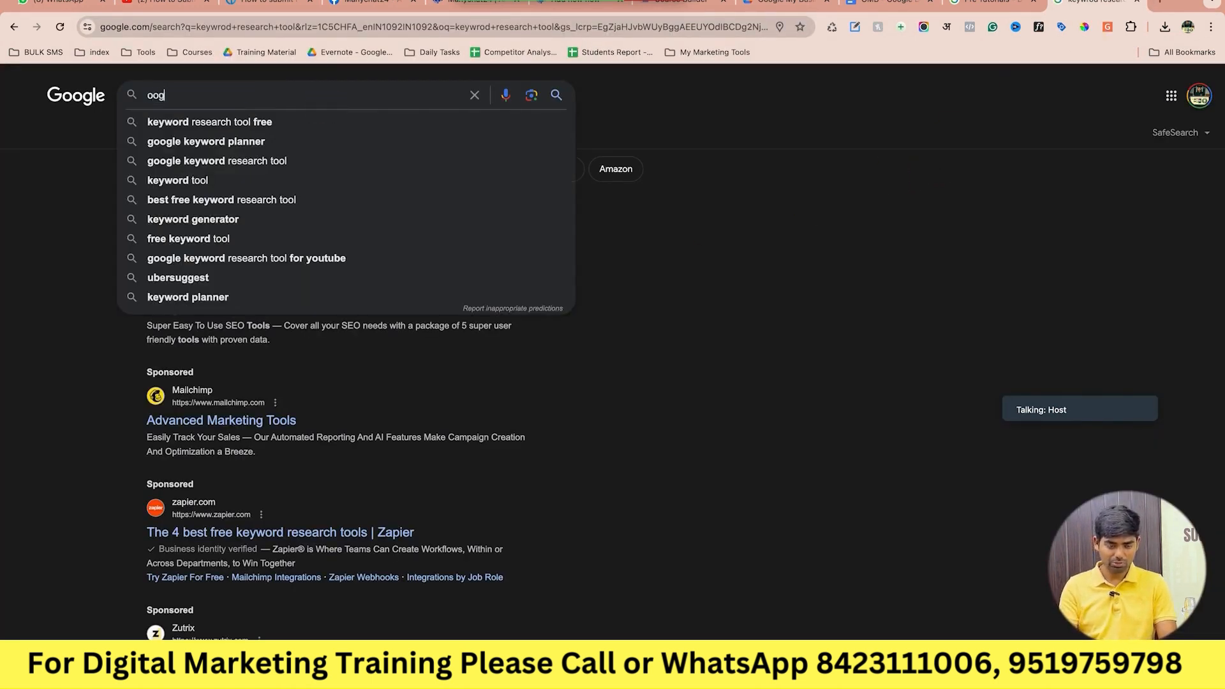
{"action": "type", "text": "oogle ads"}
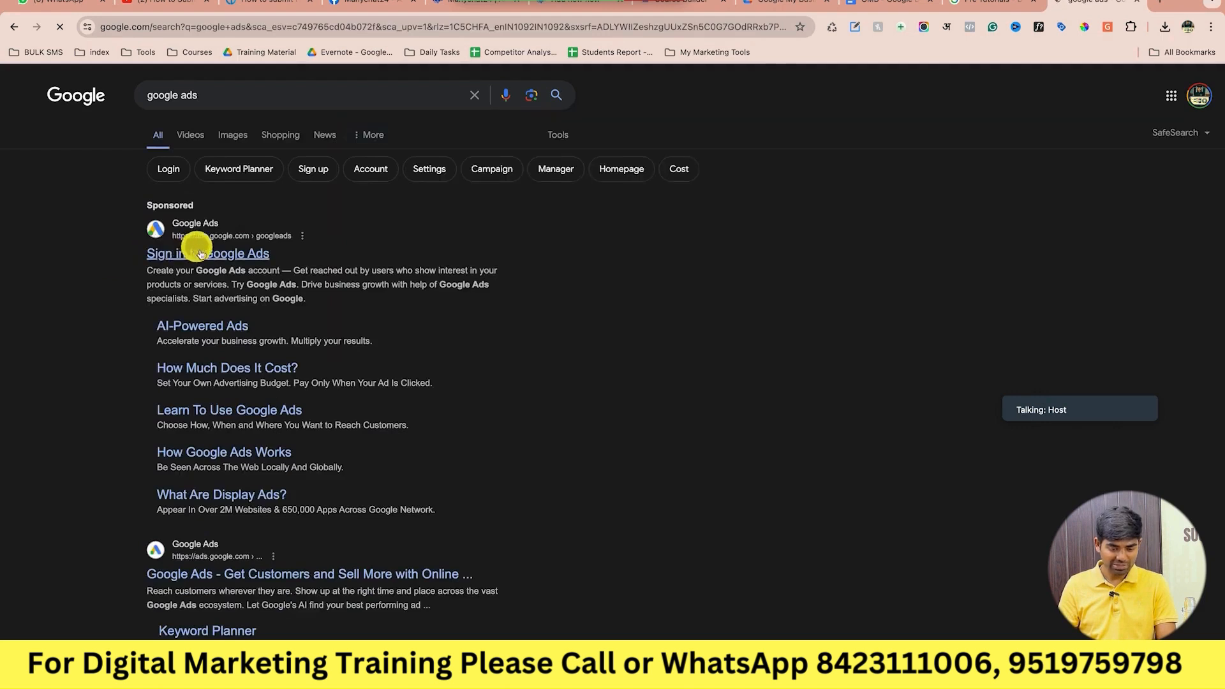
Open the Keyword Planner page from the google ads results and sign in.
{"action": "left_click", "coordinate": [202, 632]}
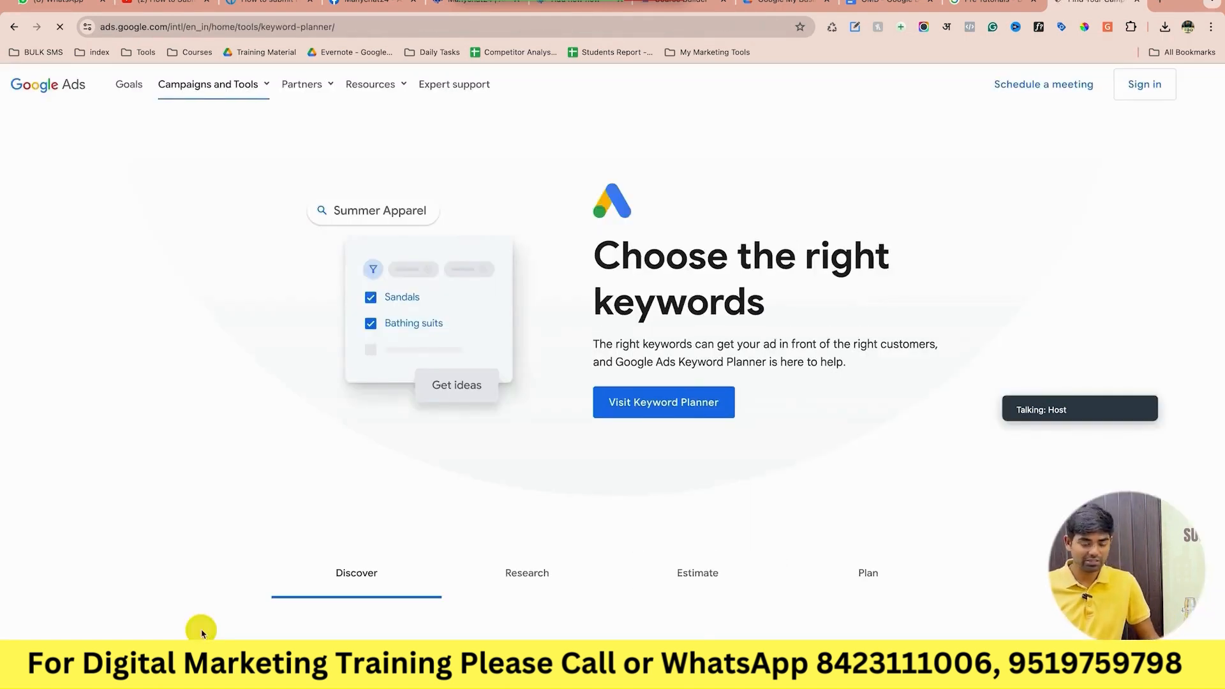
{"action": "left_click", "coordinate": [1144, 88]}
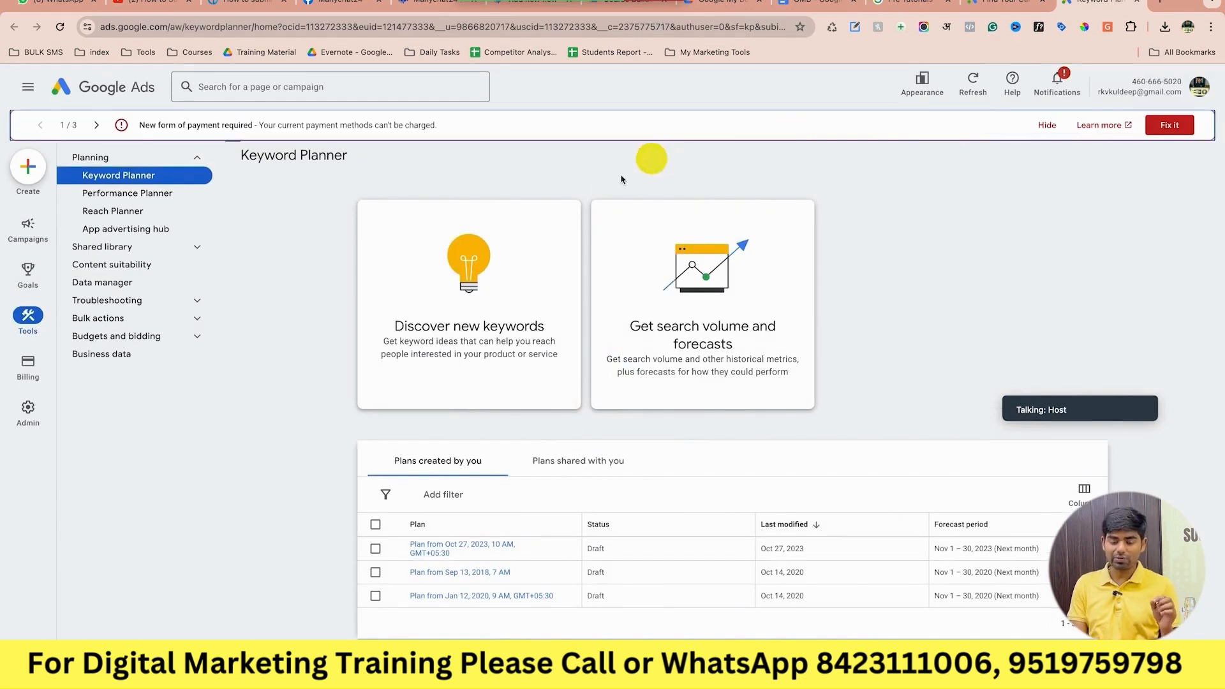
Get keyword ideas for 'digital marketing institute in lucknow', 'digital marketing coaching' and 'digital marketing course near me'.
{"action": "left_click", "coordinate": [456, 267]}
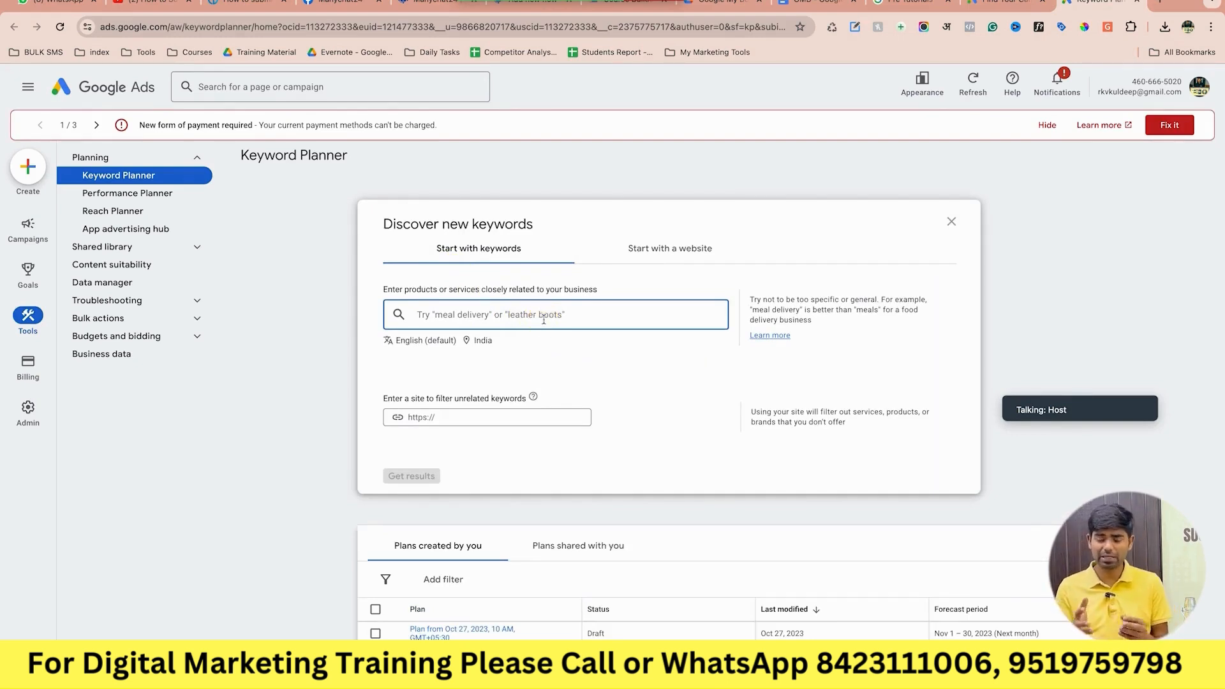
{"action": "type", "text": "digit"}
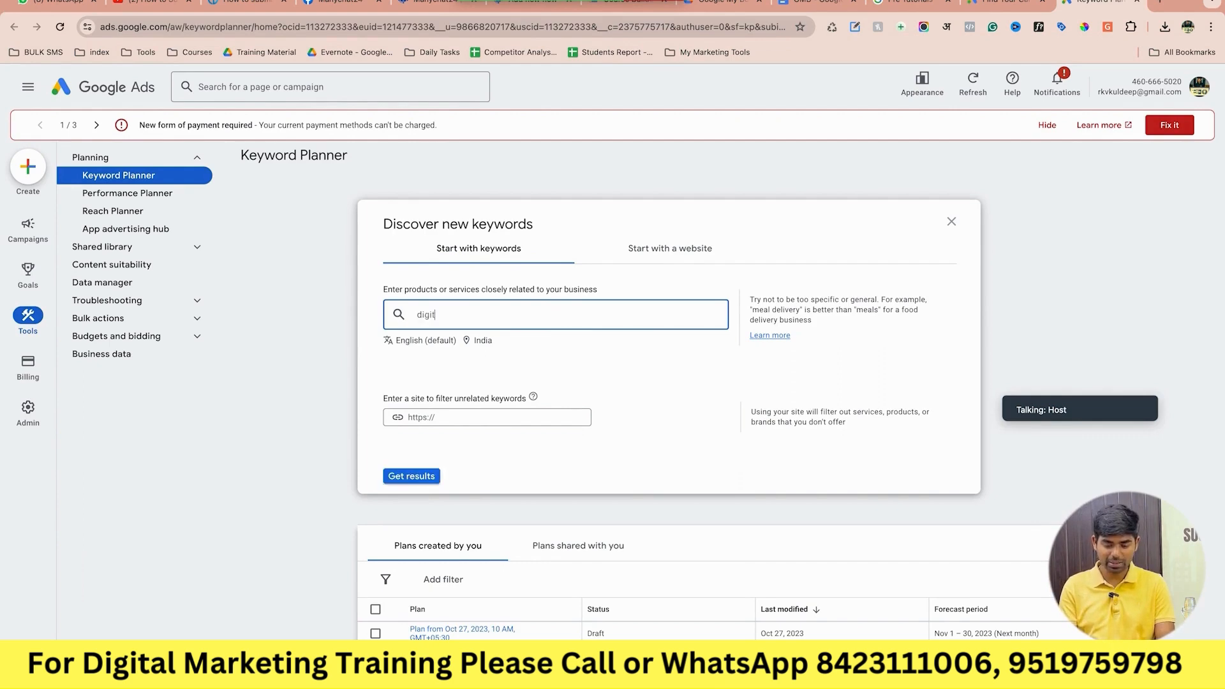
{"action": "type", "text": "al marketing "}
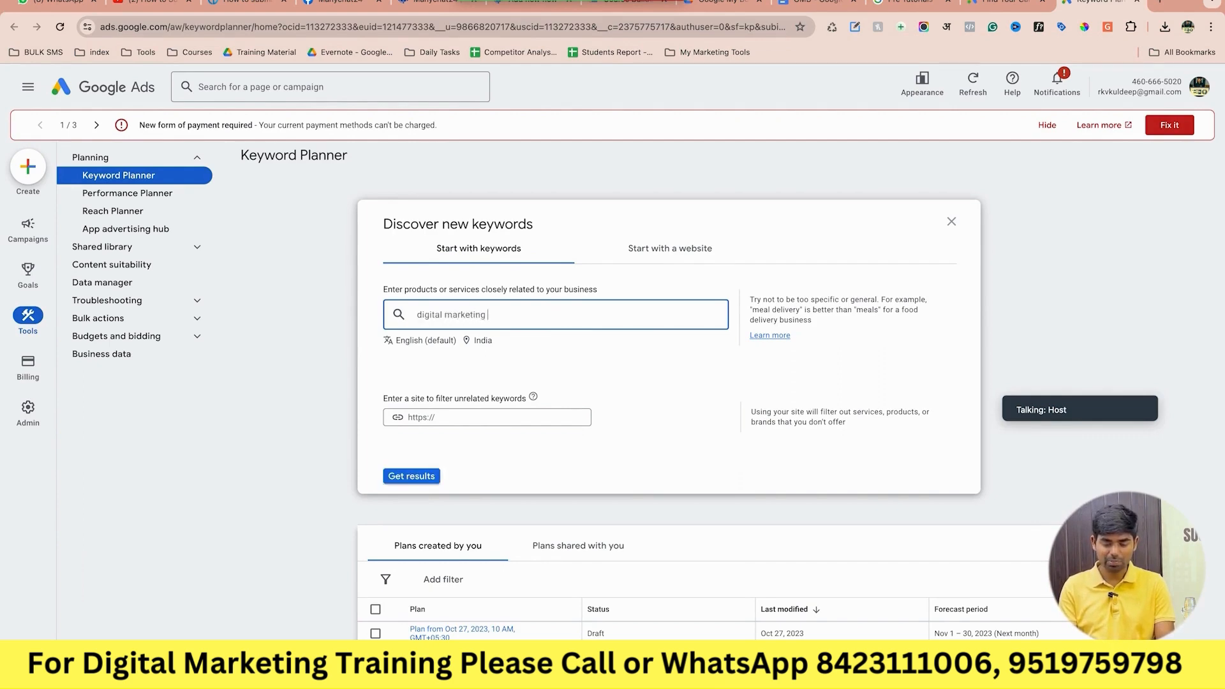
{"action": "type", "text": "insitutne in"}
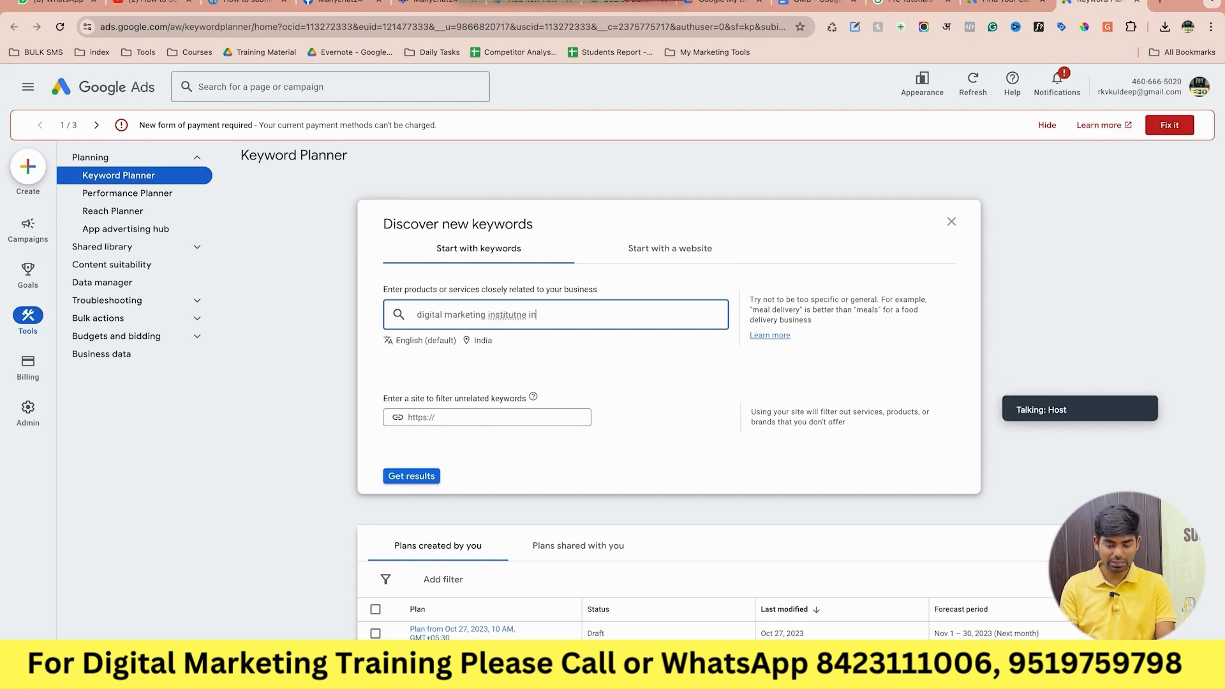
{"action": "type", "text": " lucknow"}
{"action": "key", "text": "Return"}
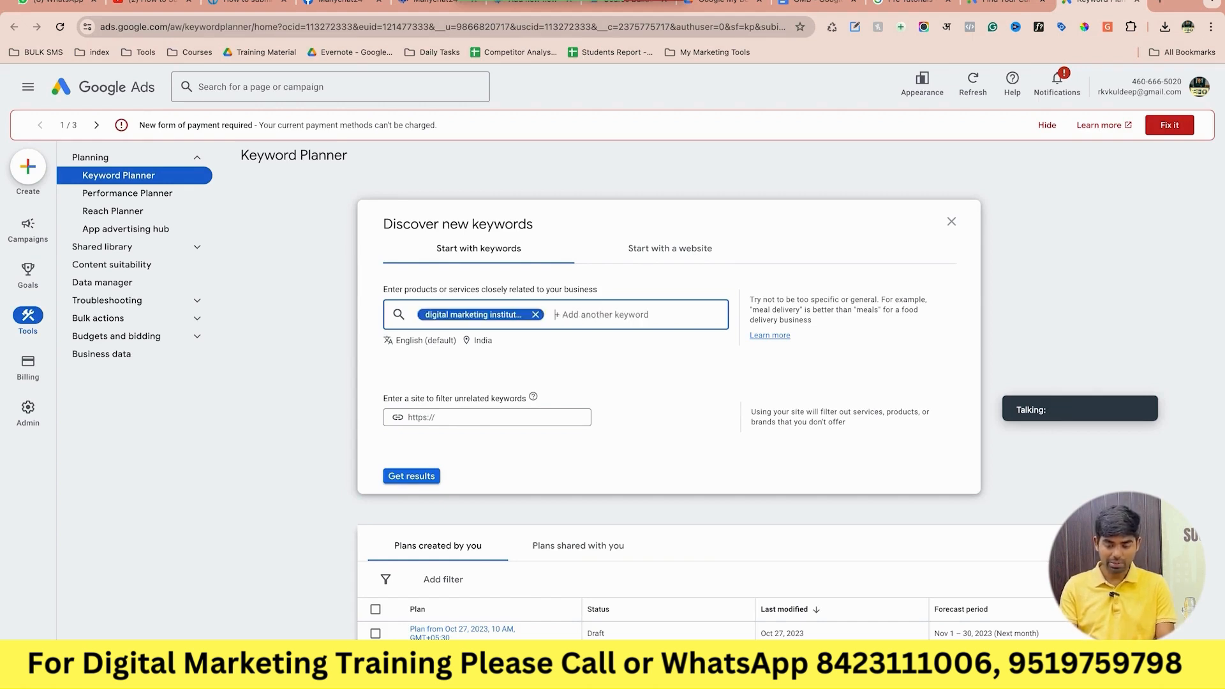
{"action": "type", "text": "digital marketing"}
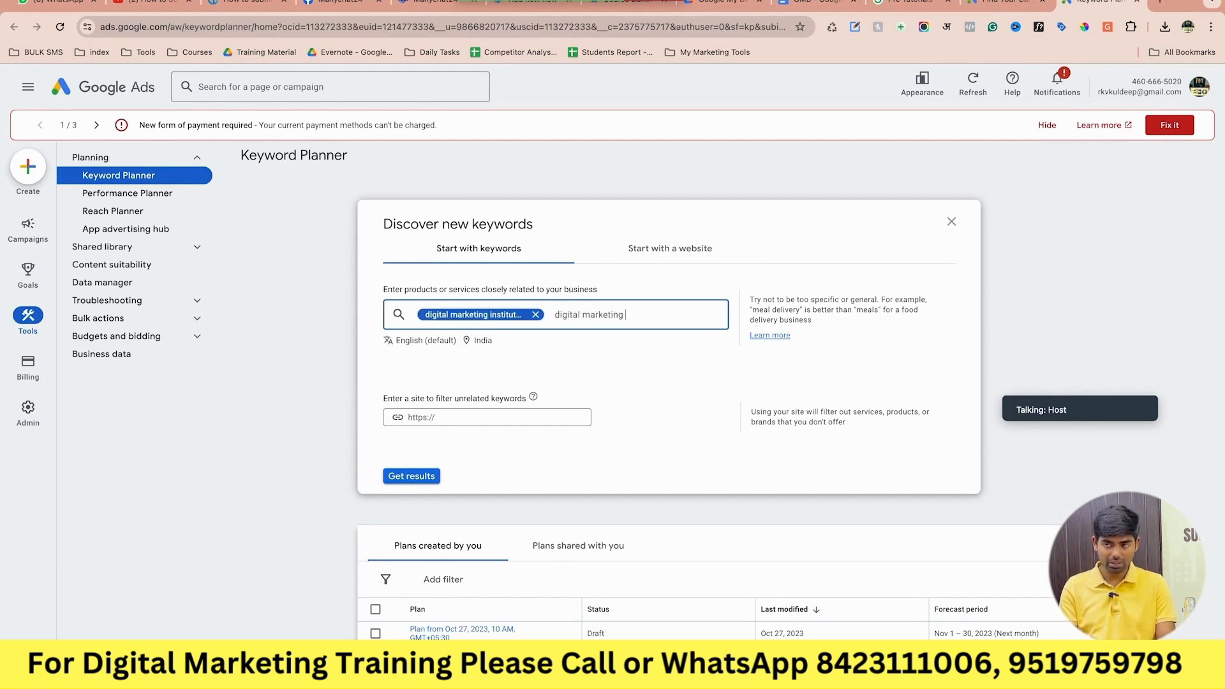
{"action": "type", "text": " coaching,"}
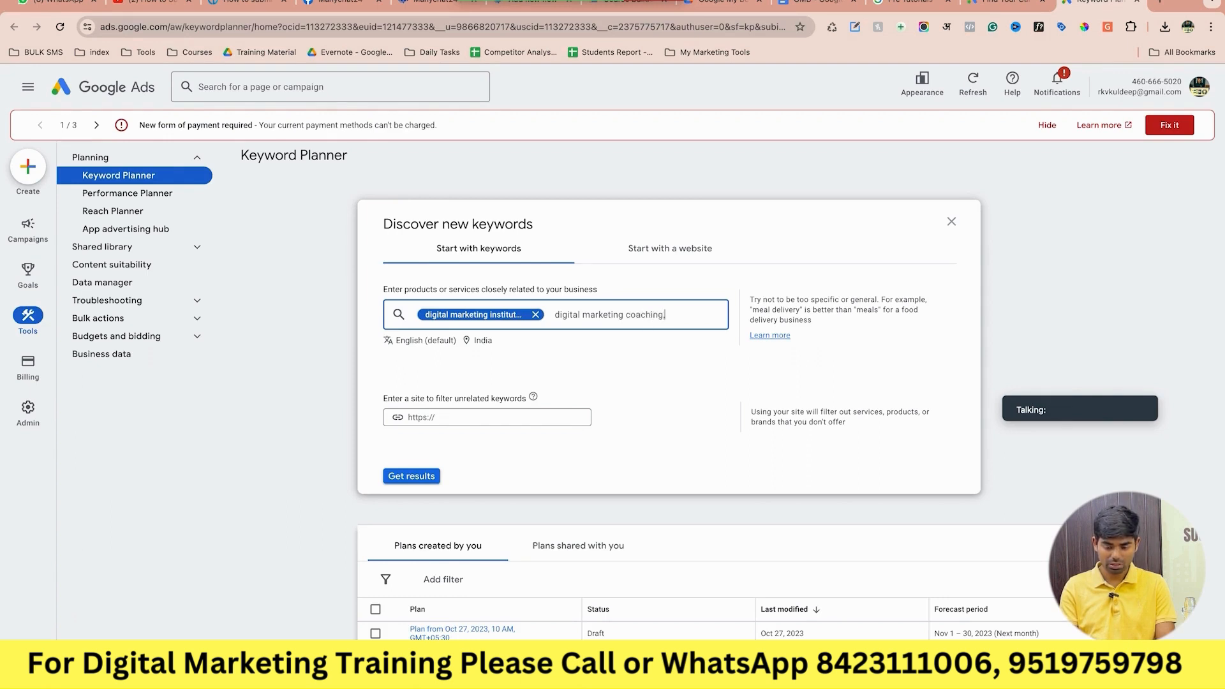
{"action": "key", "text": "Return"}
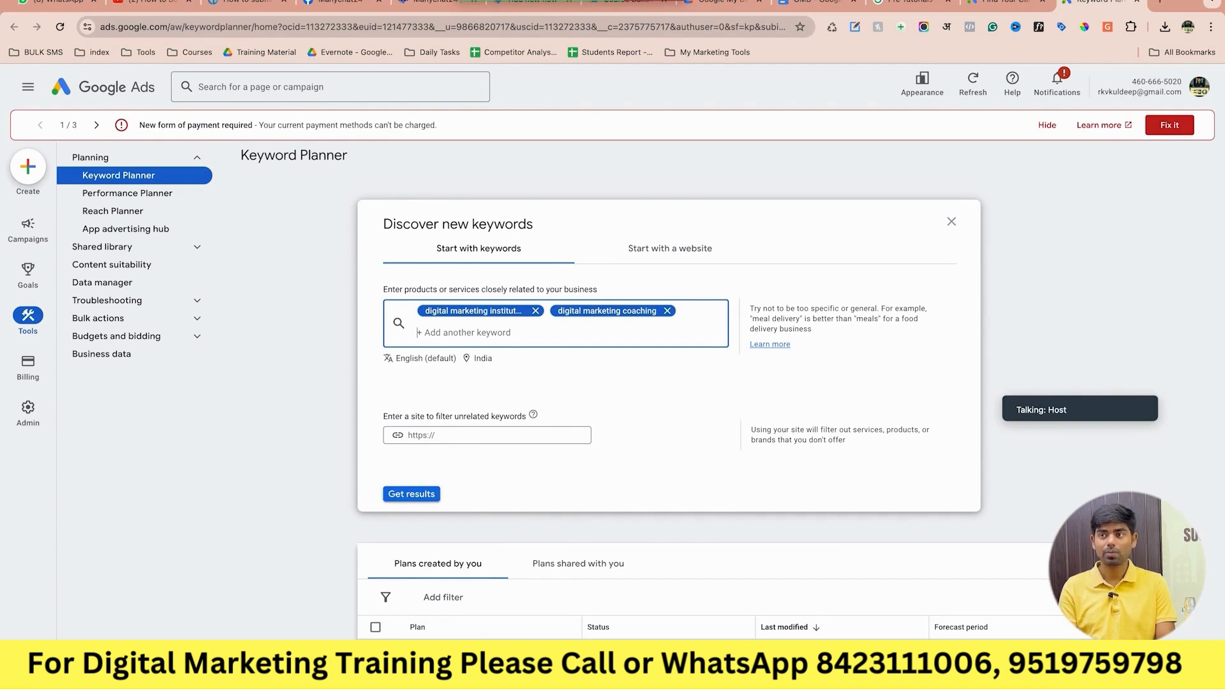
{"action": "type", "text": "digita"}
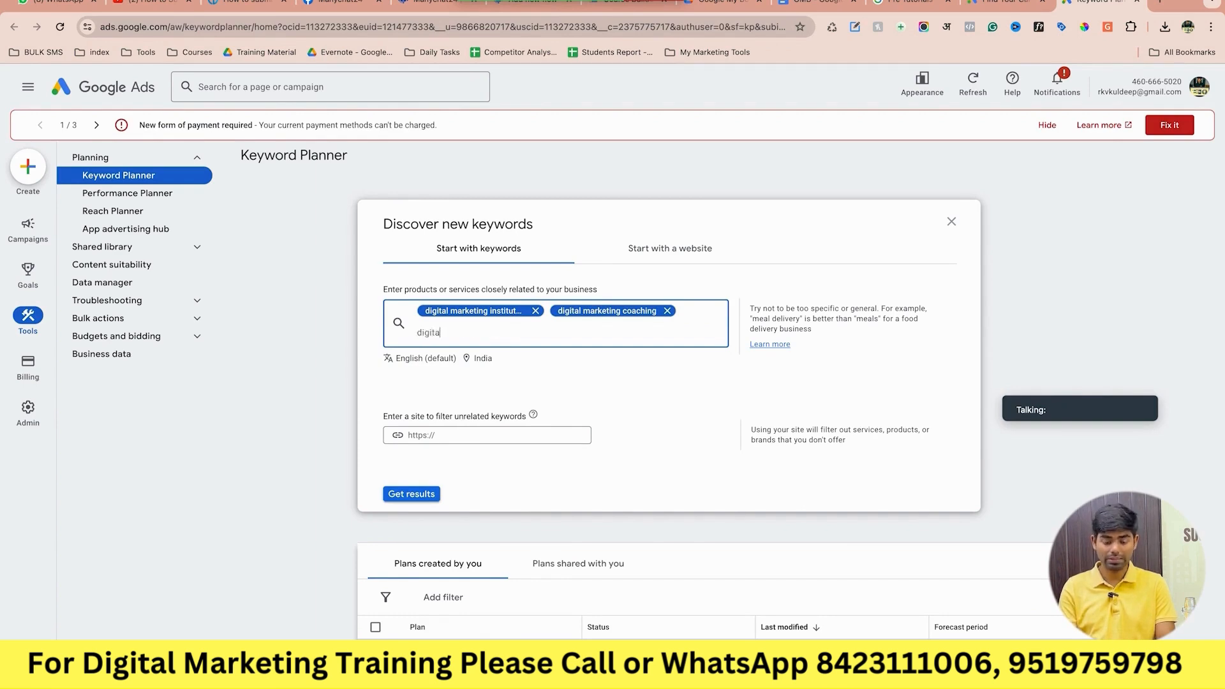
{"action": "type", "text": "l marketing course"}
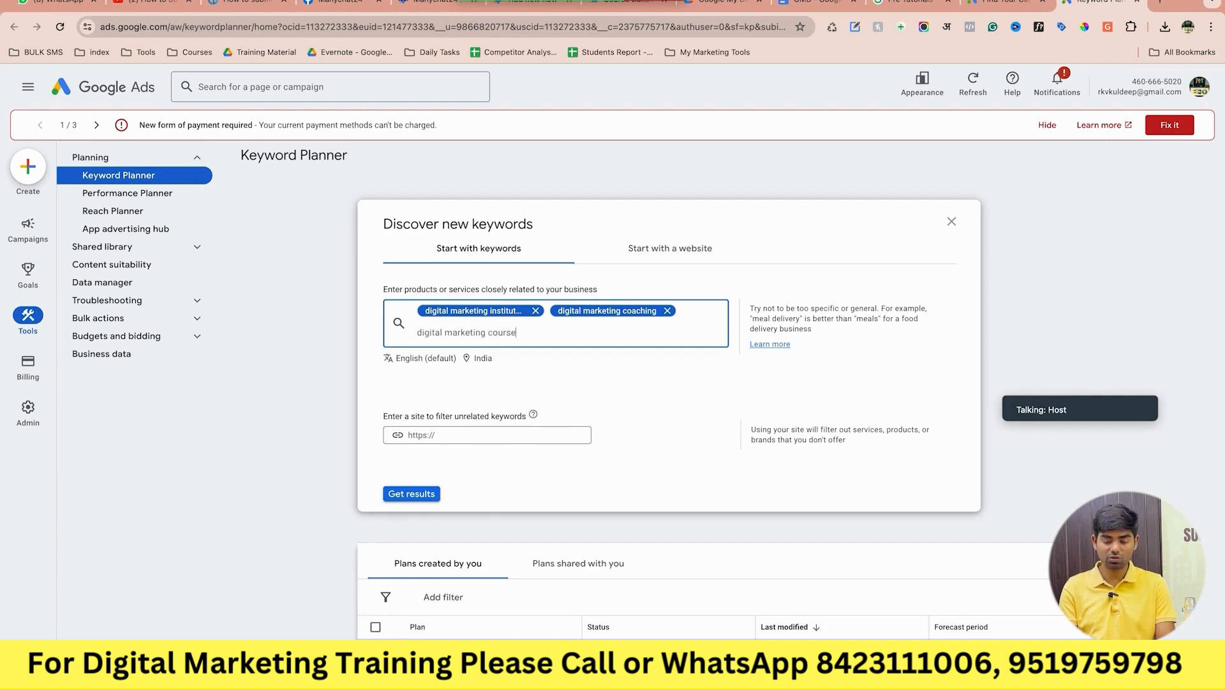
{"action": "type", "text": " near me"}
{"action": "key", "text": "Return"}
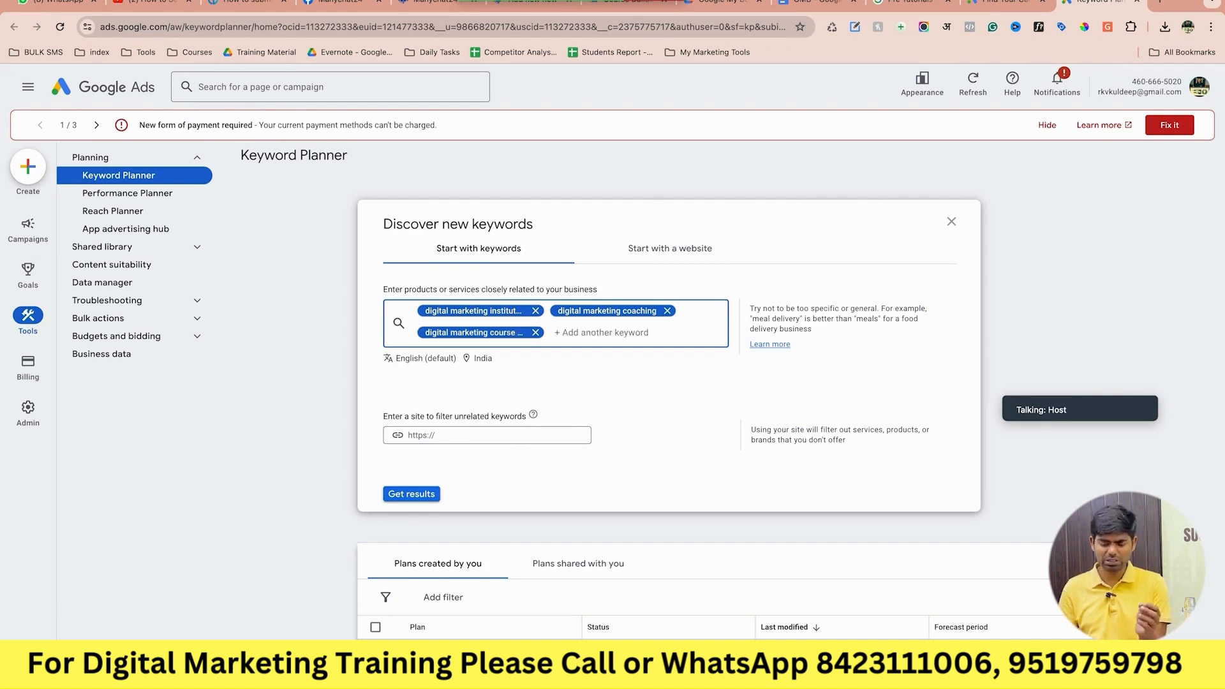
{"action": "left_click", "coordinate": [426, 495]}
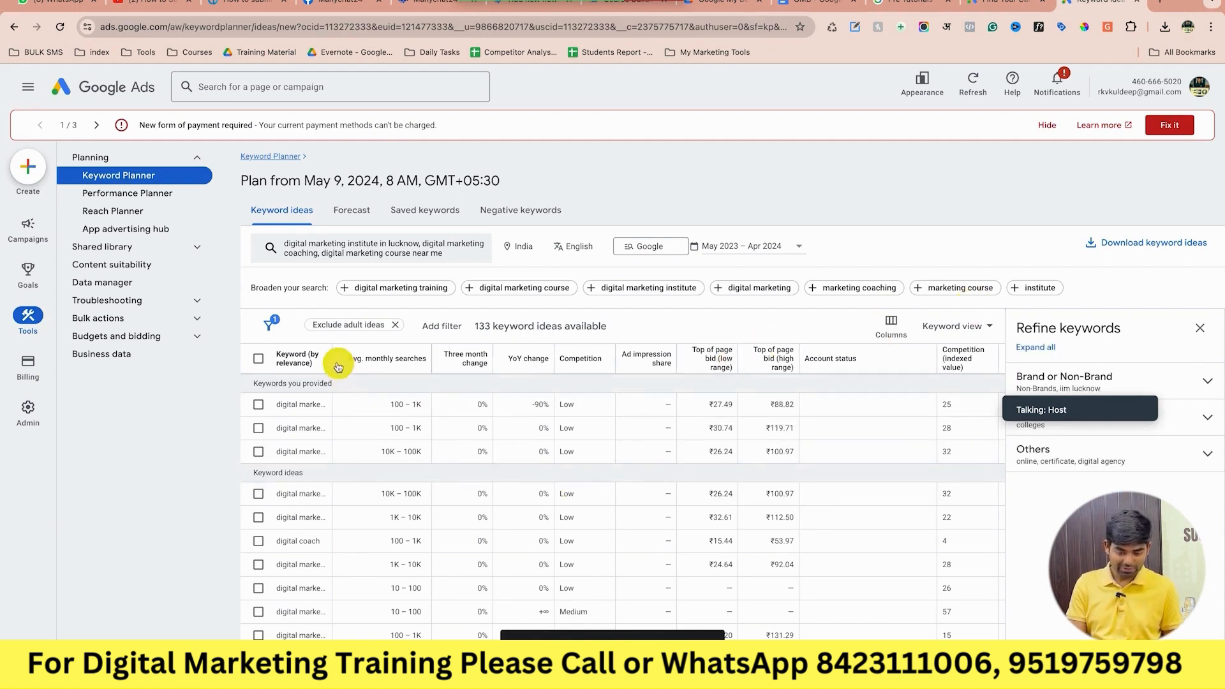
Widen the Keyword column and sort ideas by Avg. monthly searches; the top one shows 10K–100K.
{"action": "left_click_drag", "start_coordinate": [332, 358], "coordinate": [480, 367]}
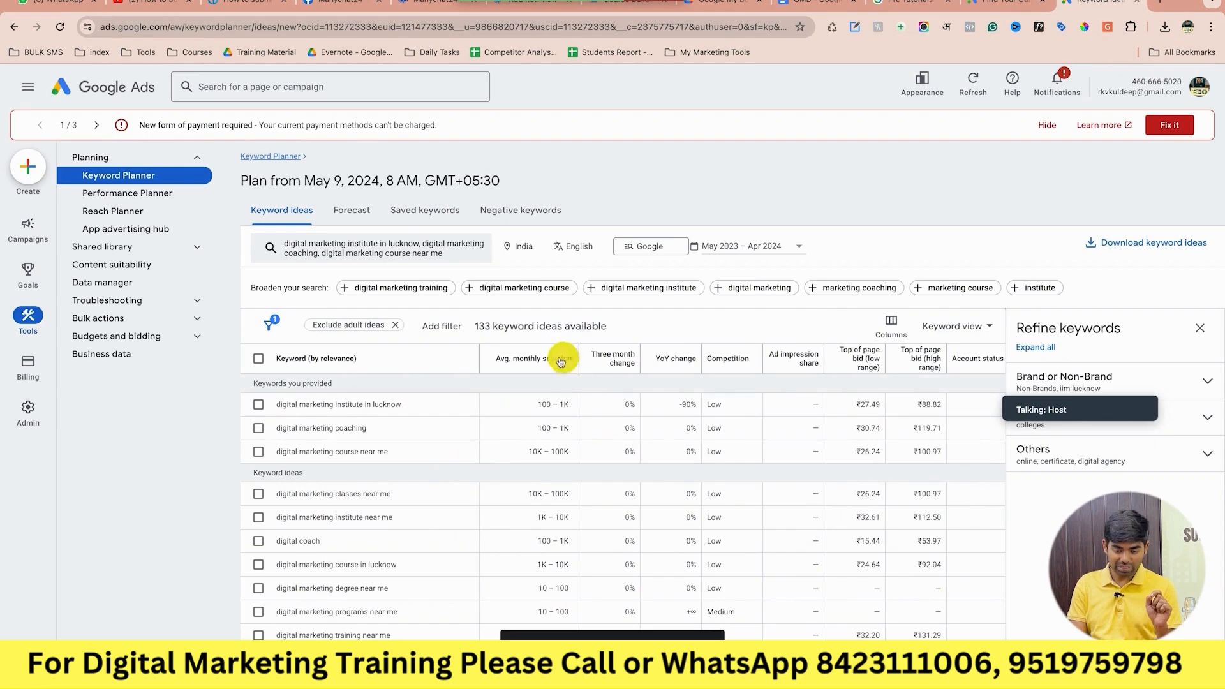
{"action": "left_click", "coordinate": [533, 365]}
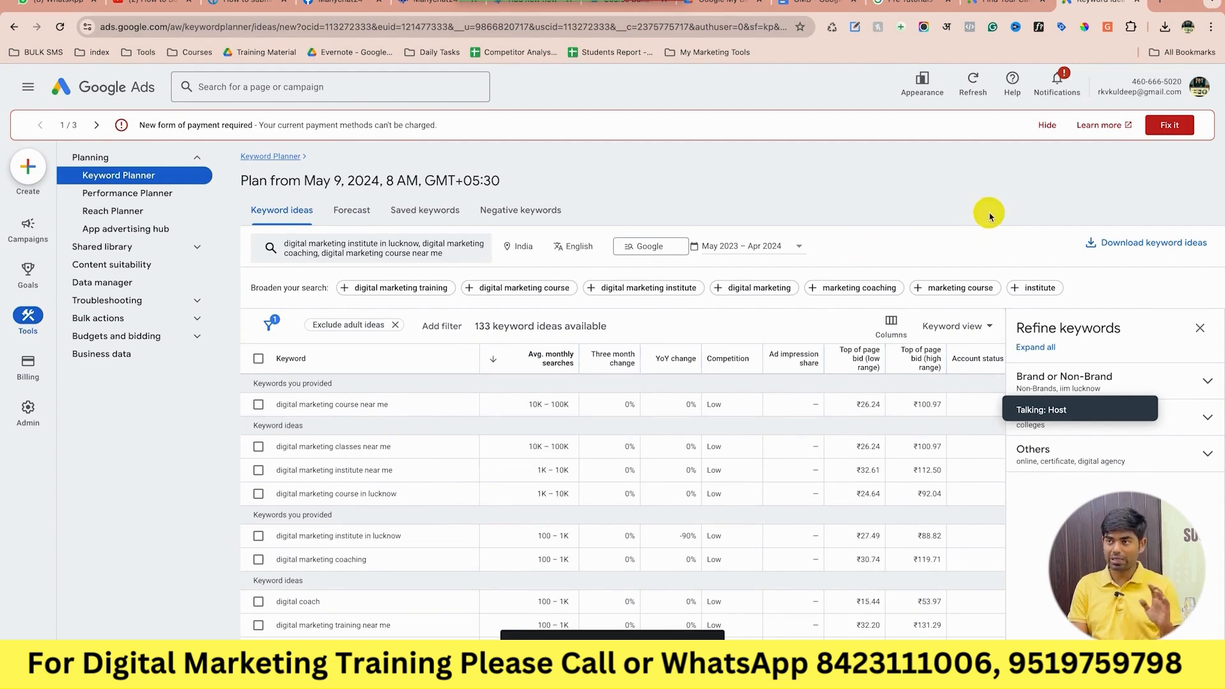
{"action": "mouse_move", "coordinate": [545, 355]}
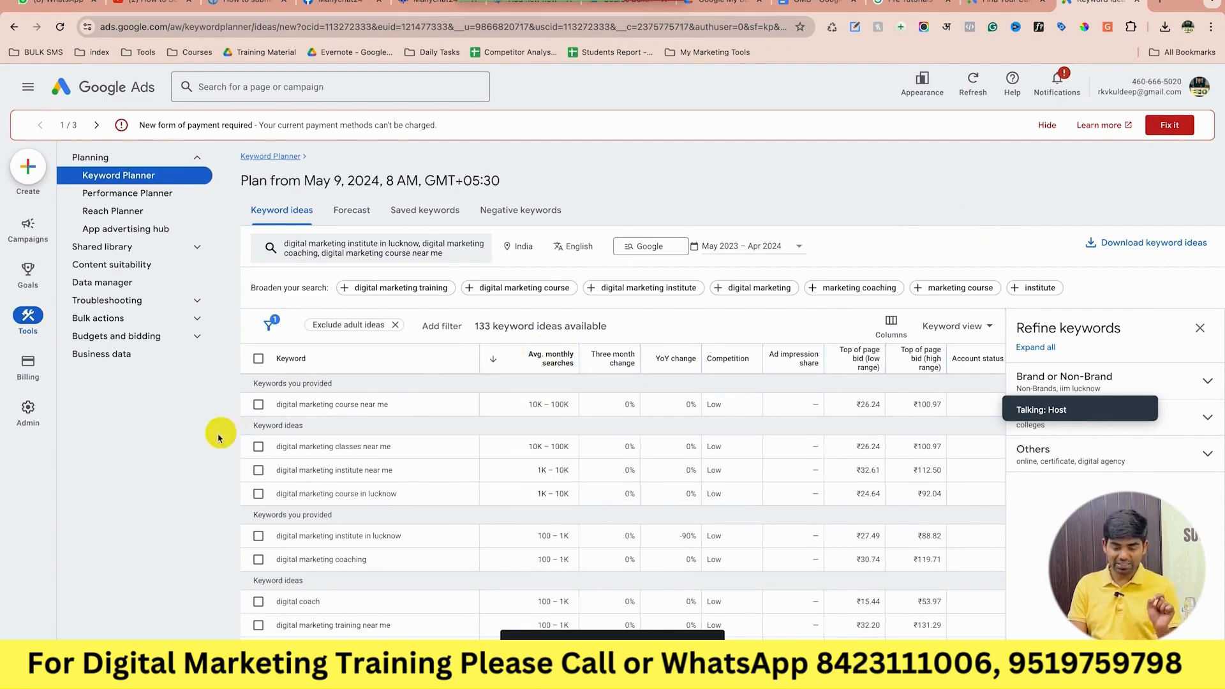
{"action": "scroll", "coordinate": [215, 444], "scroll_direction": "down", "scroll_amount": 1}
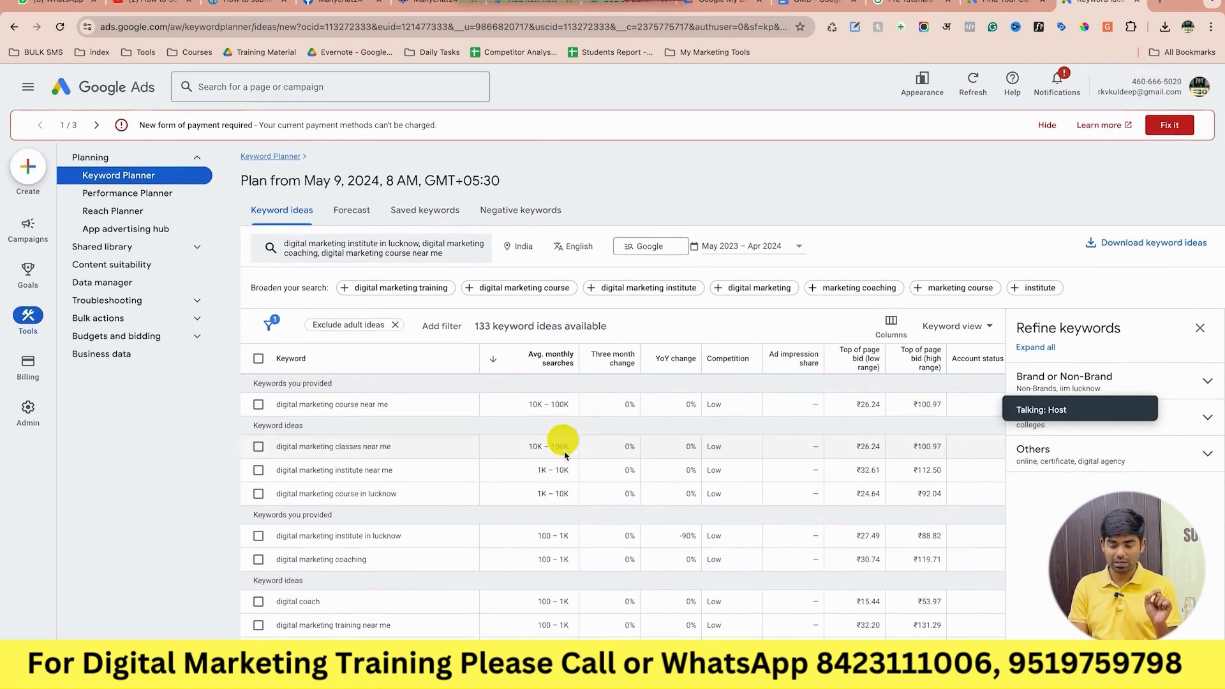
{"action": "scroll", "coordinate": [564, 451], "scroll_direction": "down", "scroll_amount": 1}
{"action": "scroll", "coordinate": [566, 454], "scroll_direction": "up", "scroll_amount": 1}
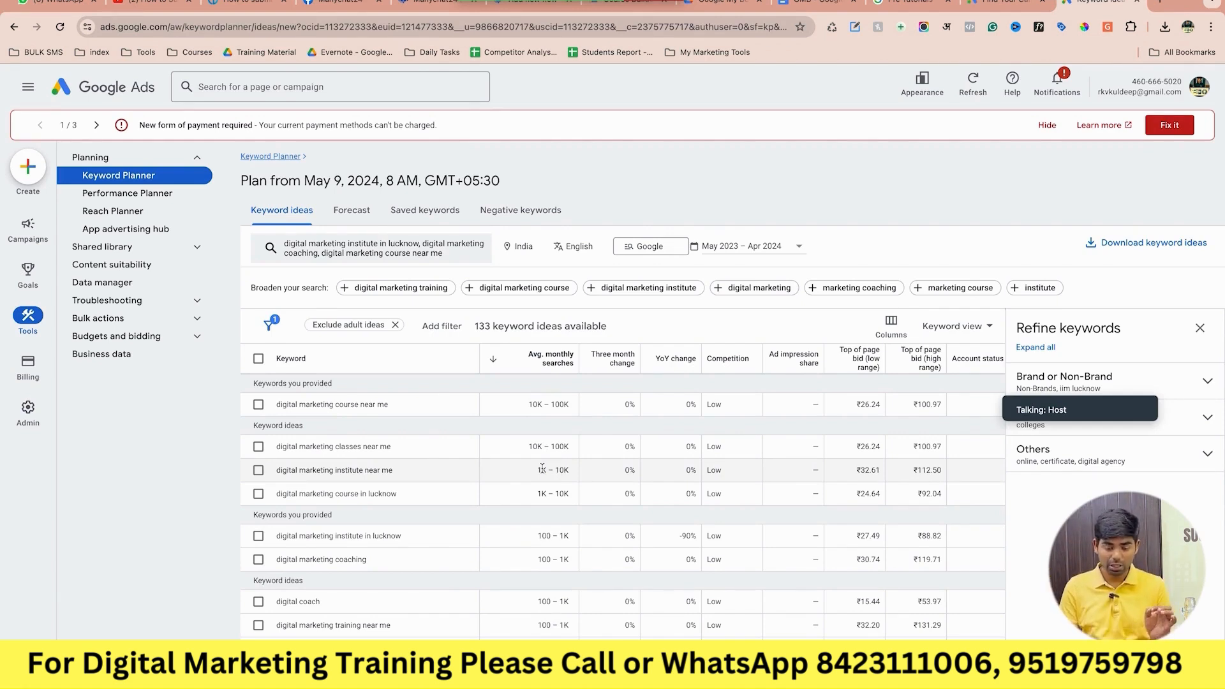
{"action": "left_click", "coordinate": [529, 408]}
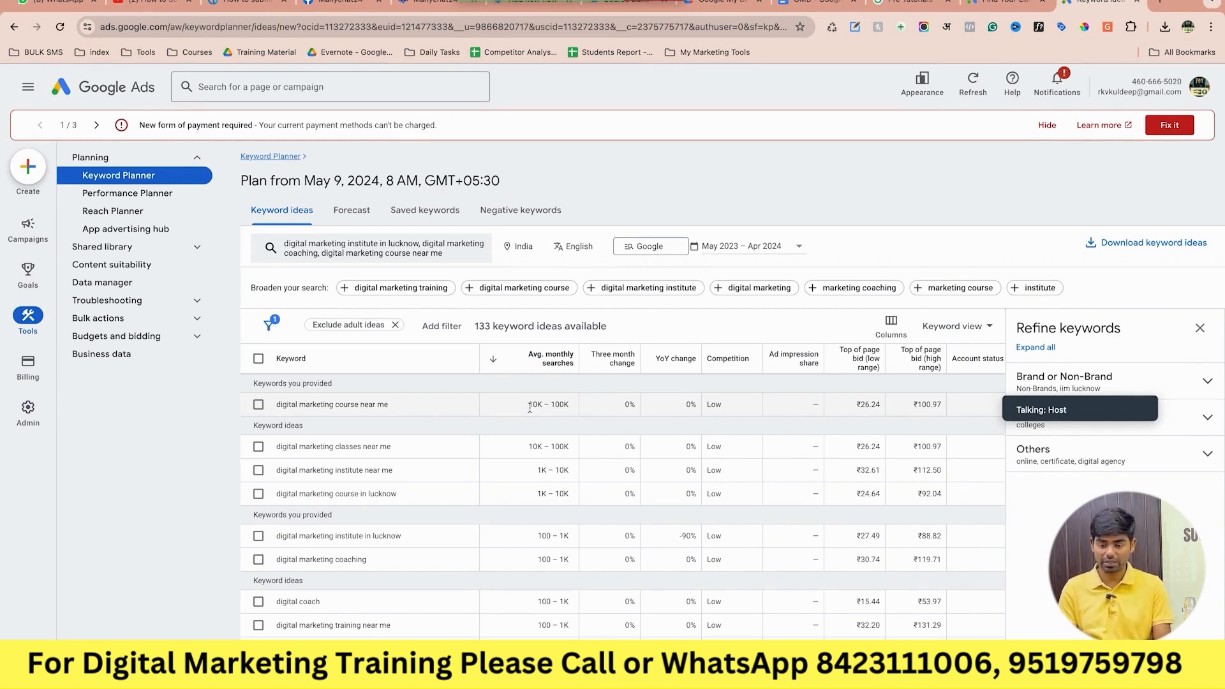
Add a 'Digital Marketing Course' line below the category list in the GMB notes.
{"action": "left_click", "coordinate": [807, 6]}
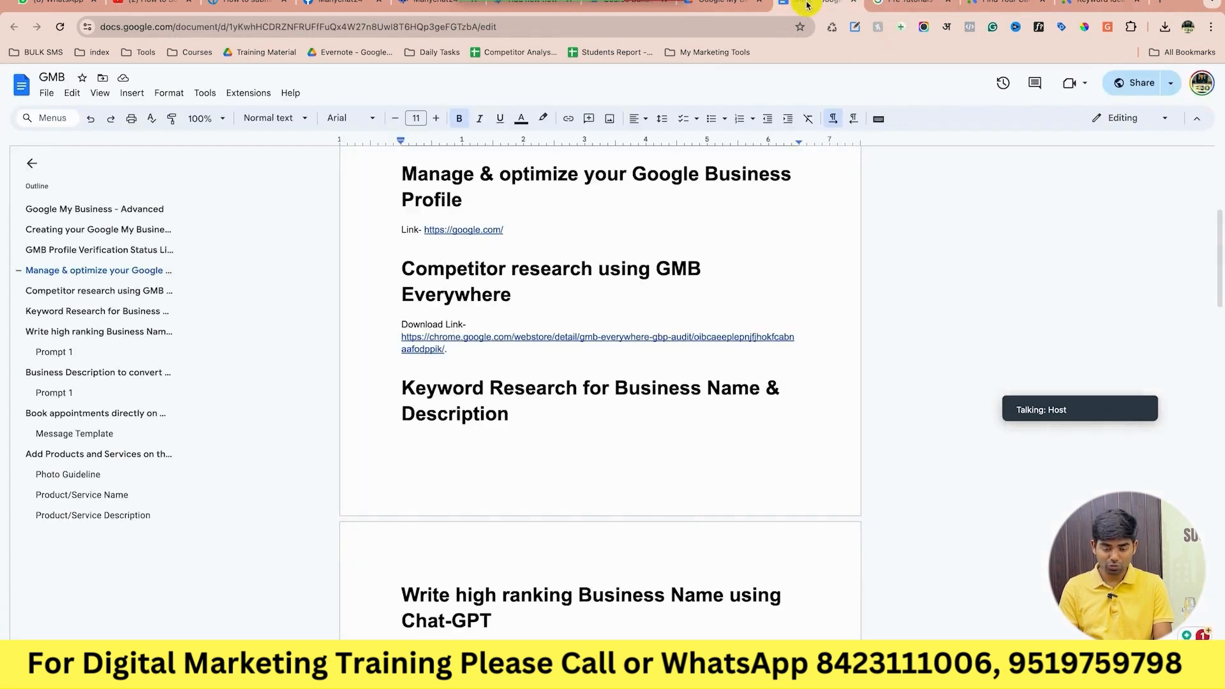
{"action": "scroll", "coordinate": [650, 500], "scroll_direction": "down", "scroll_amount": 20}
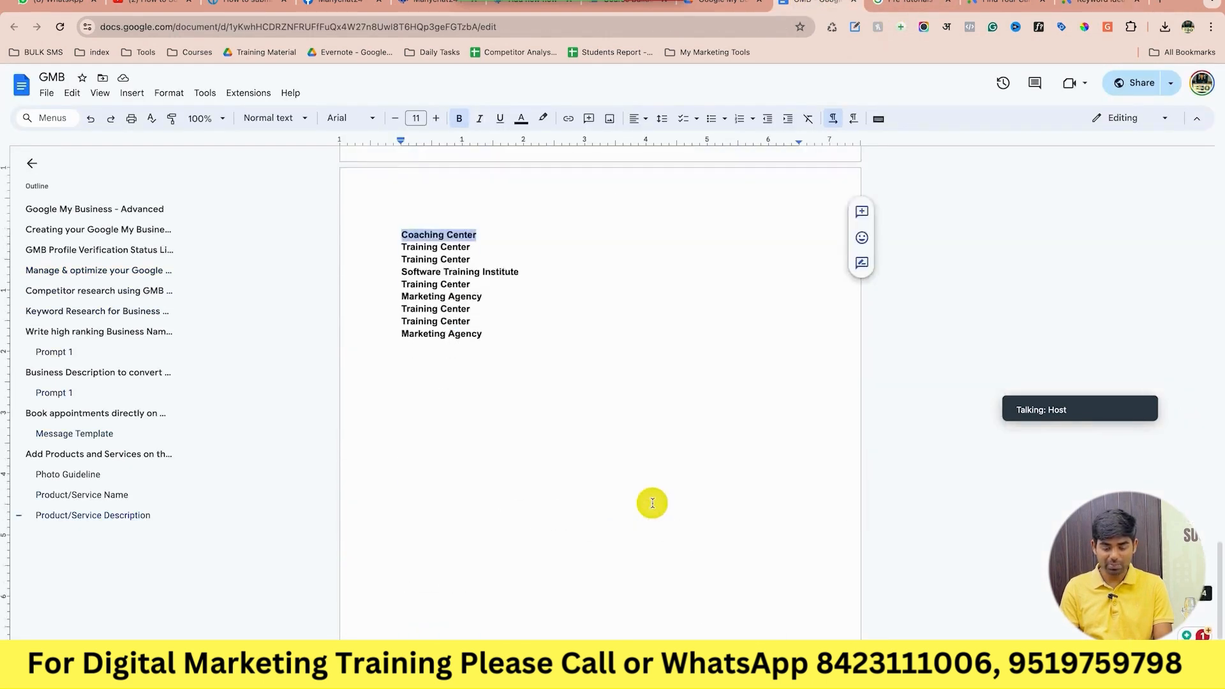
{"action": "scroll", "coordinate": [650, 500], "scroll_direction": "down", "scroll_amount": 2}
{"action": "left_click", "coordinate": [573, 327]}
{"action": "type", "text": "Digiral"}
{"action": "key", "text": "BackSpace"}
{"action": "key", "text": "BackSpace"}
{"action": "key", "text": "BackSpace"}
{"action": "key", "text": "BackSpace"}
{"action": "key", "text": "BackSpace"}
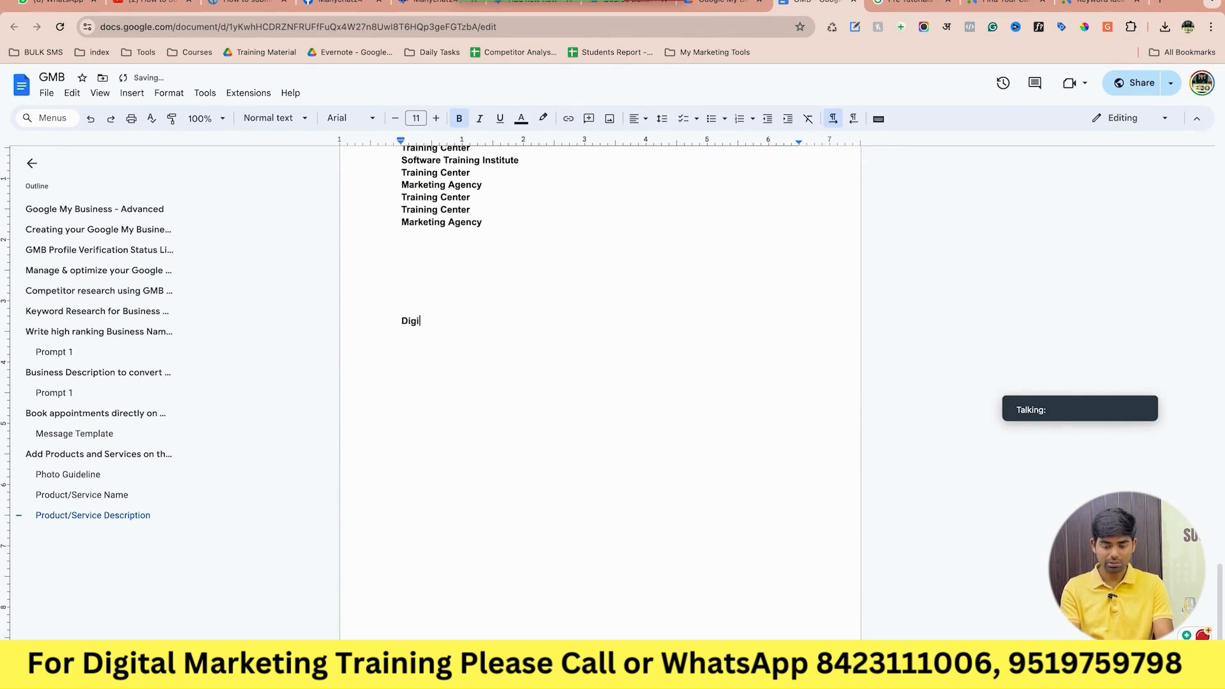
{"action": "type", "text": "ital Marketint"}
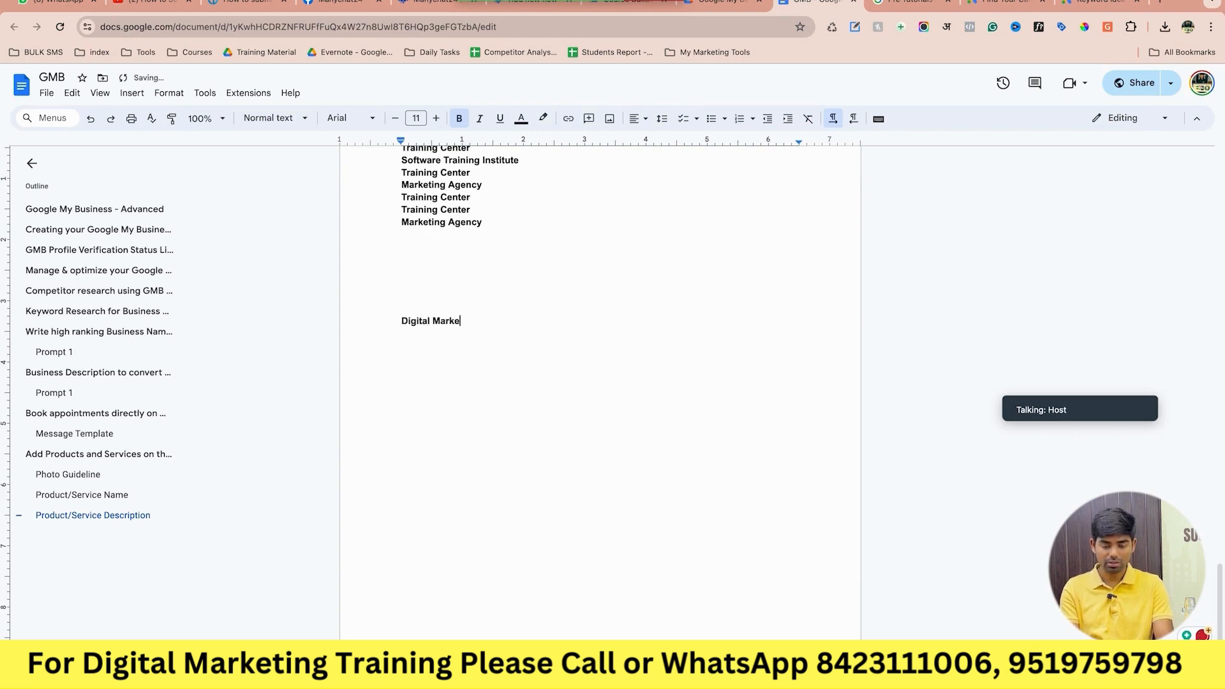
{"action": "key", "text": "BackSpace"}
{"action": "key", "text": "BackSpace"}
{"action": "type", "text": "ng Course"}
{"action": "key", "text": "Return"}
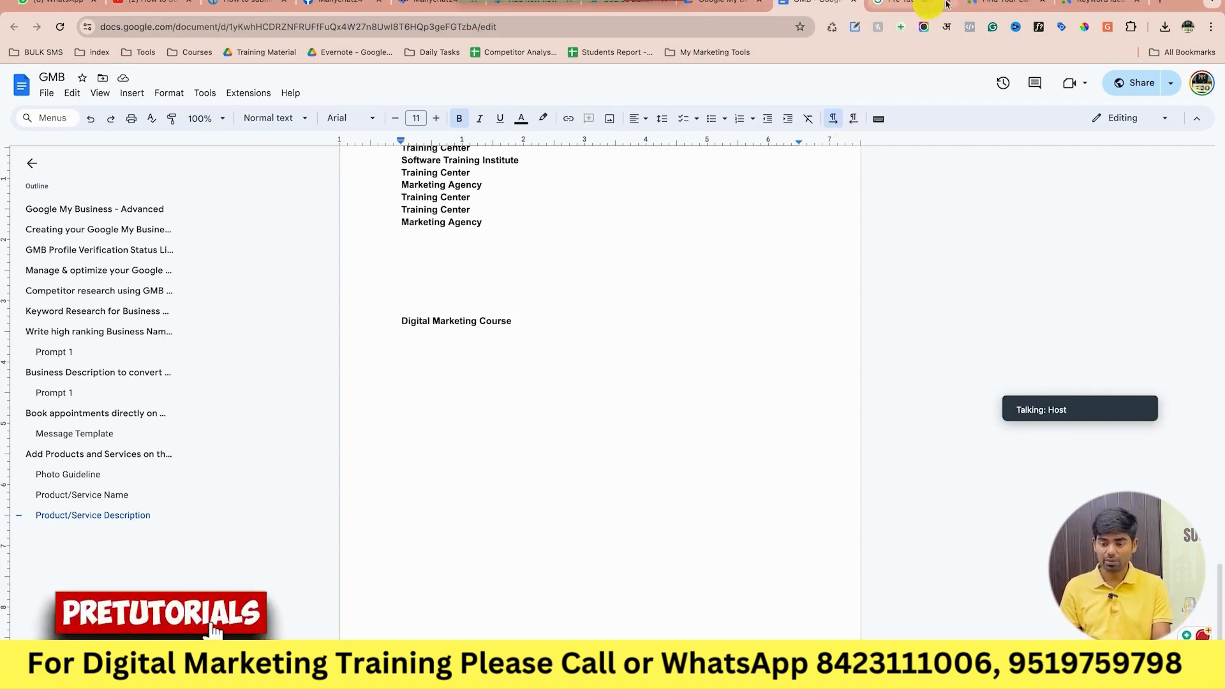
{"action": "left_click", "coordinate": [997, 8]}
{"action": "left_click", "coordinate": [1082, 13]}
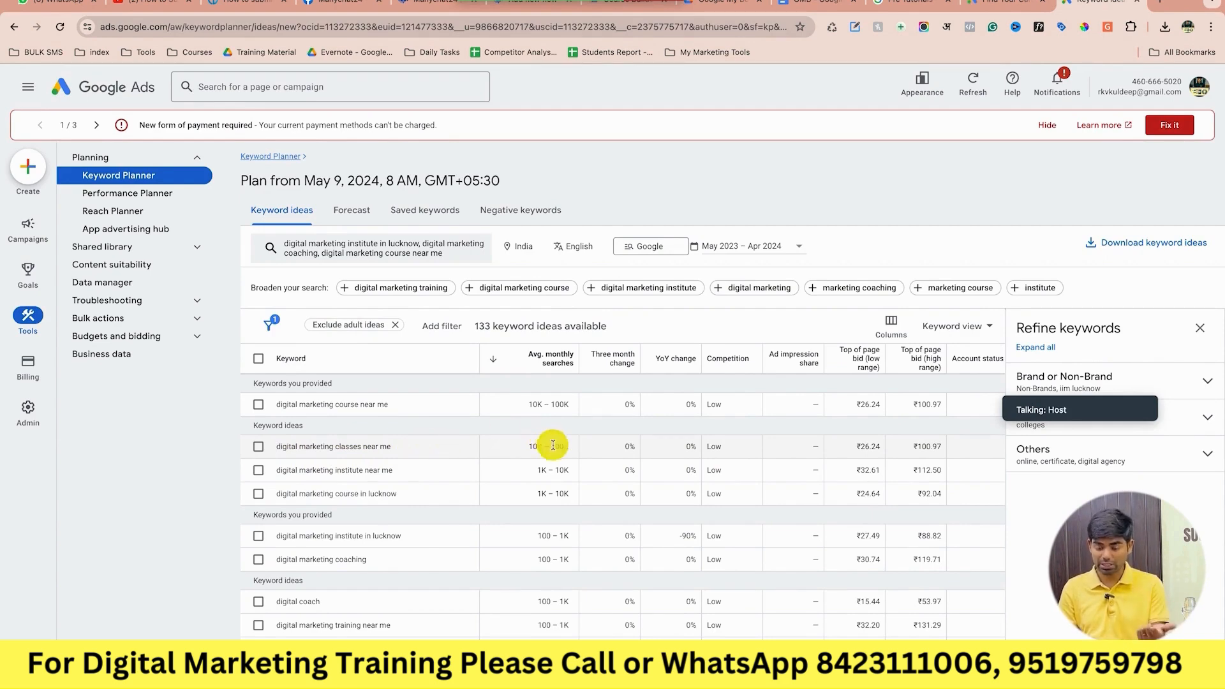
Add a 'Digital Marketing Classes' line below Digital Marketing Course in the GMB notes.
{"action": "left_click", "coordinate": [821, 8]}
{"action": "left_click_drag", "start_coordinate": [527, 323], "coordinate": [402, 324]}
{"action": "key", "text": "super+c"}
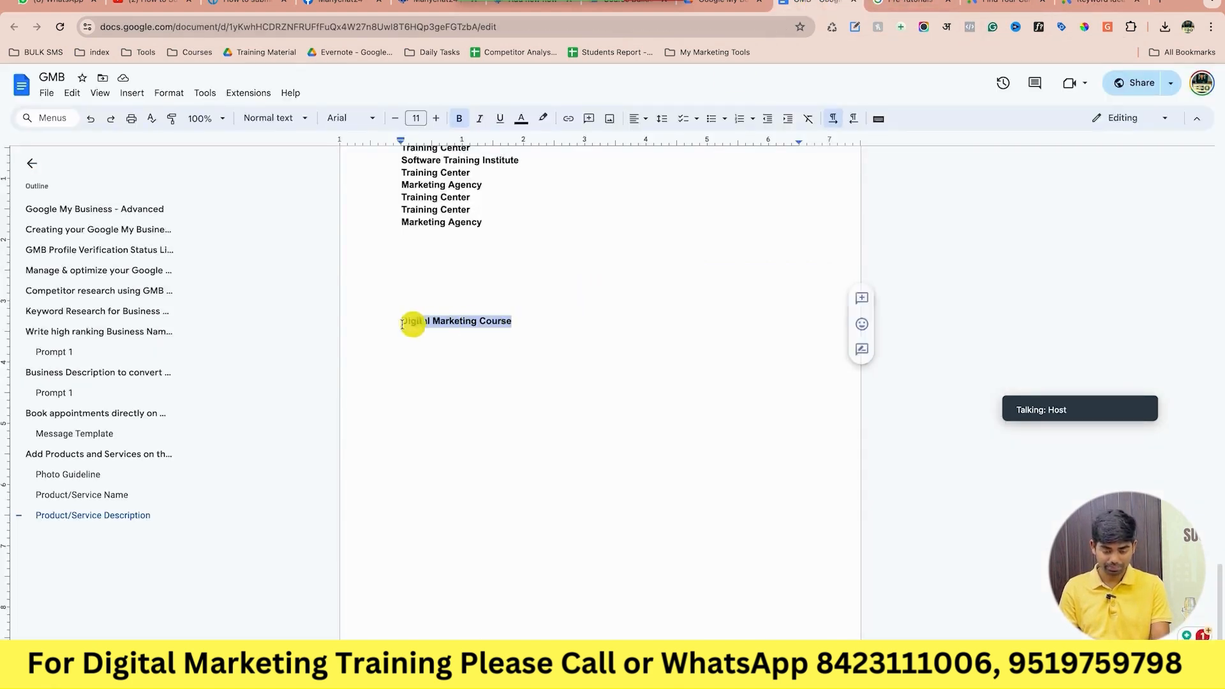
{"action": "left_click", "coordinate": [531, 321]}
{"action": "key", "text": "Return"}
{"action": "key", "text": "super+v"}
{"action": "type", "text": "lasses"}
{"action": "key", "text": "Return"}
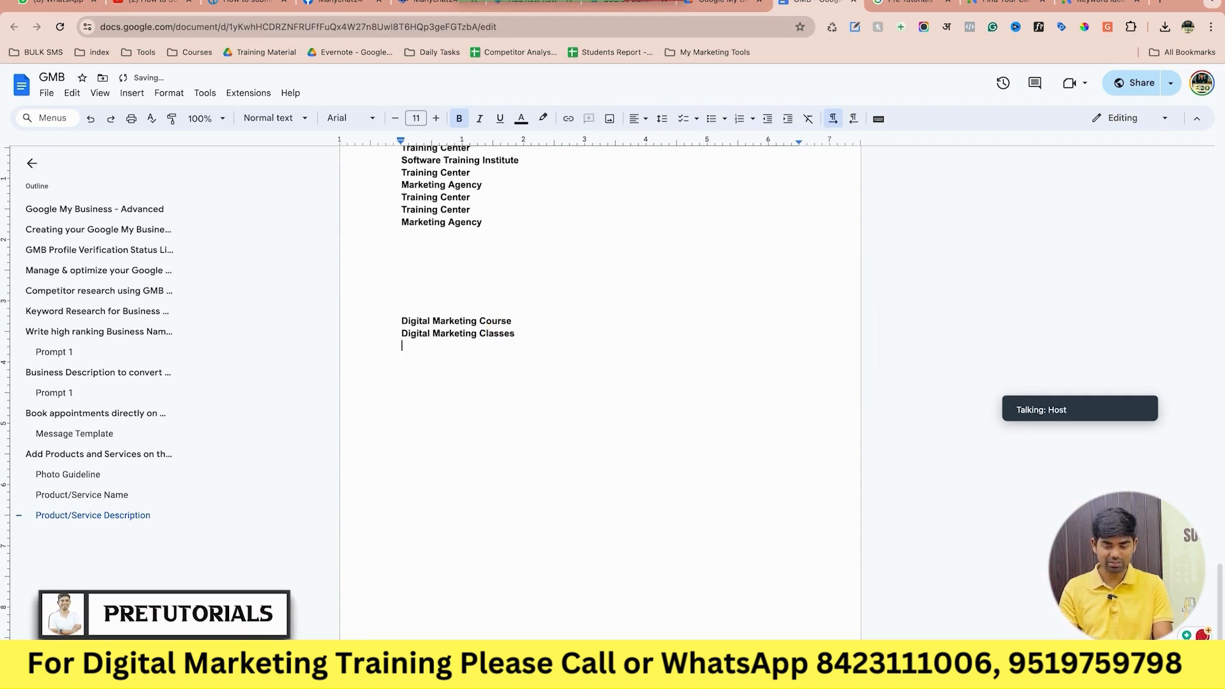
Check the business profile's listed categories against the keyword ideas results.
{"action": "left_click", "coordinate": [1077, 3]}
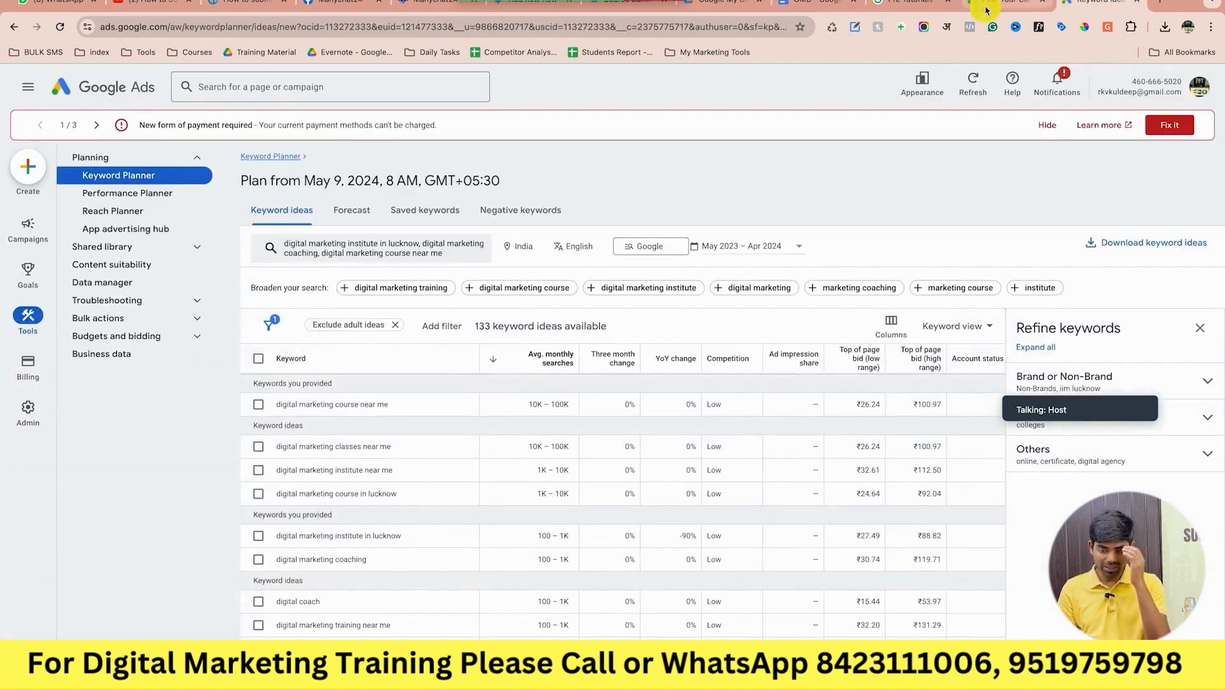
{"action": "left_click", "coordinate": [1002, 4]}
{"action": "left_click", "coordinate": [934, 3]}
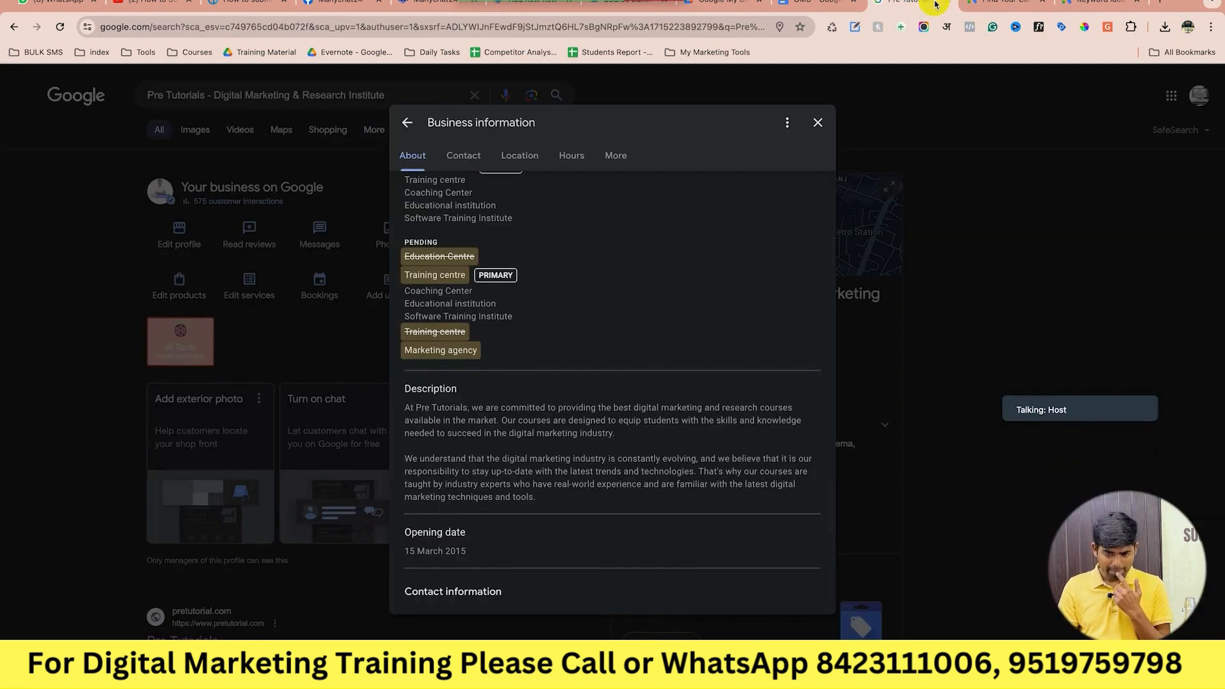
{"action": "left_click", "coordinate": [814, 9]}
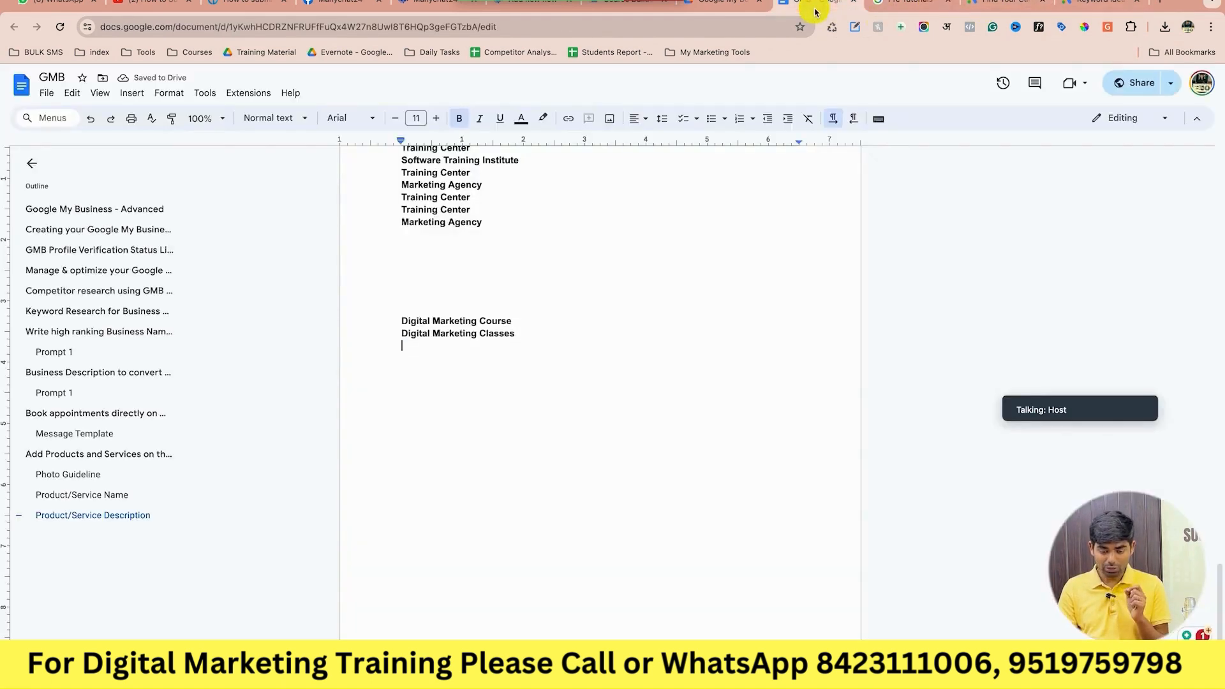
{"action": "left_click", "coordinate": [1093, 6]}
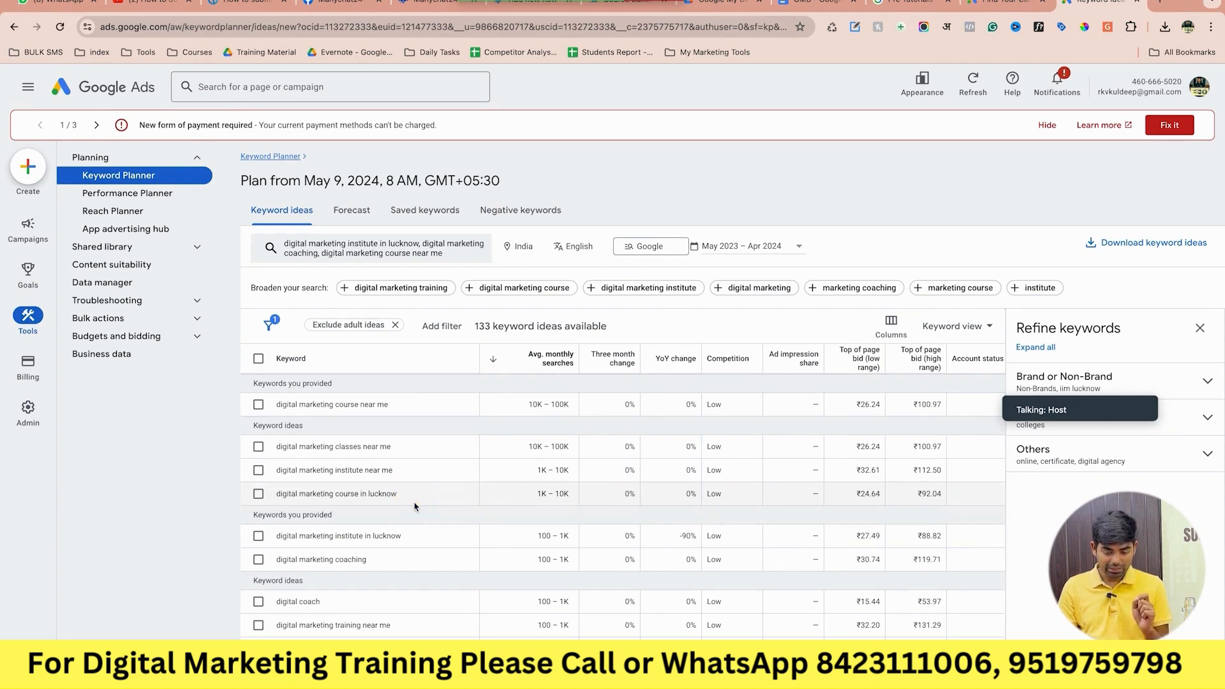
Paste 'digital marketing institute' (without 'near me') and 'digital marketing course in lucknow' into the notes.
{"action": "left_click_drag", "start_coordinate": [422, 498], "coordinate": [253, 498]}
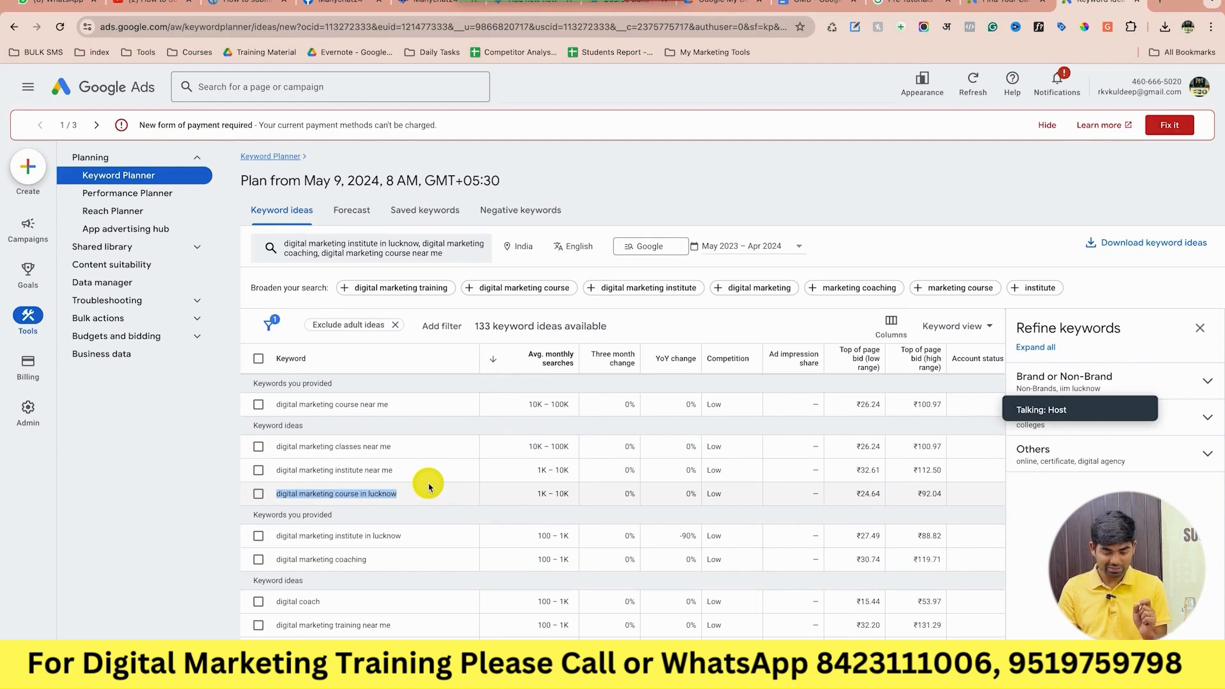
{"action": "left_click_drag", "start_coordinate": [410, 471], "coordinate": [247, 484]}
{"action": "key", "text": "ctrl+c"}
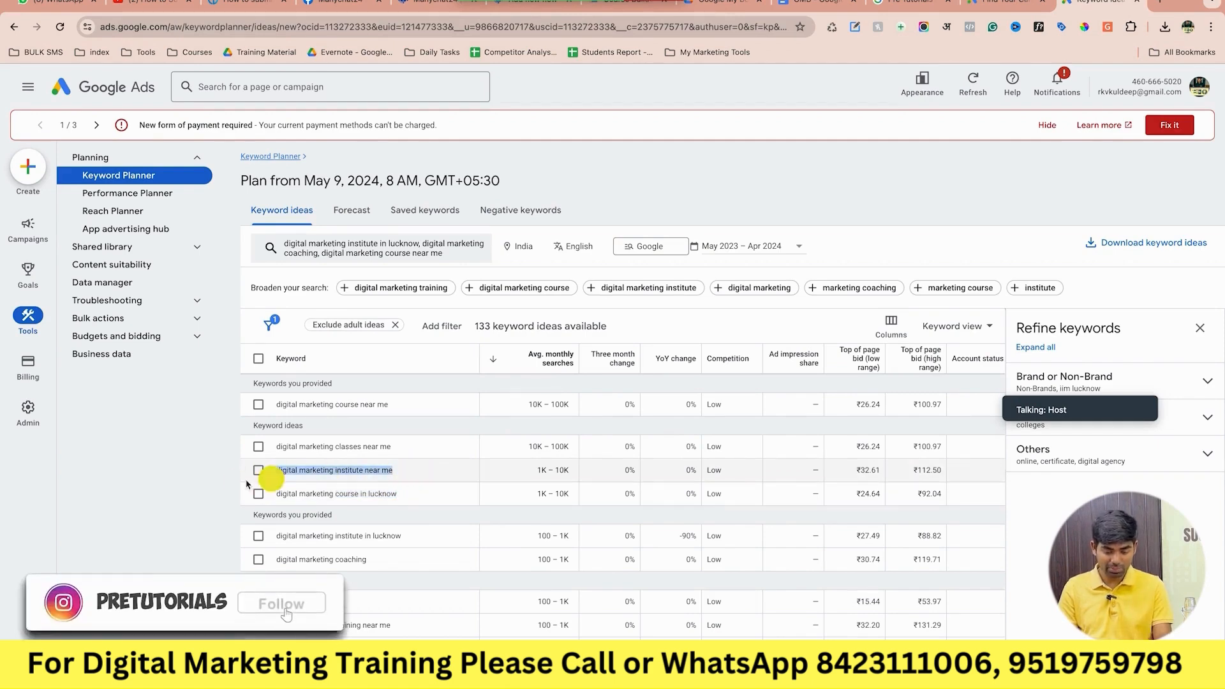
{"action": "left_click", "coordinate": [818, 2]}
{"action": "key", "text": "ctrl+v"}
{"action": "key", "text": "BackSpace"}
{"action": "key", "text": "BackSpace"}
{"action": "key", "text": "BackSpace"}
{"action": "key", "text": "BackSpace"}
{"action": "key", "text": "BackSpace"}
{"action": "key", "text": "BackSpace"}
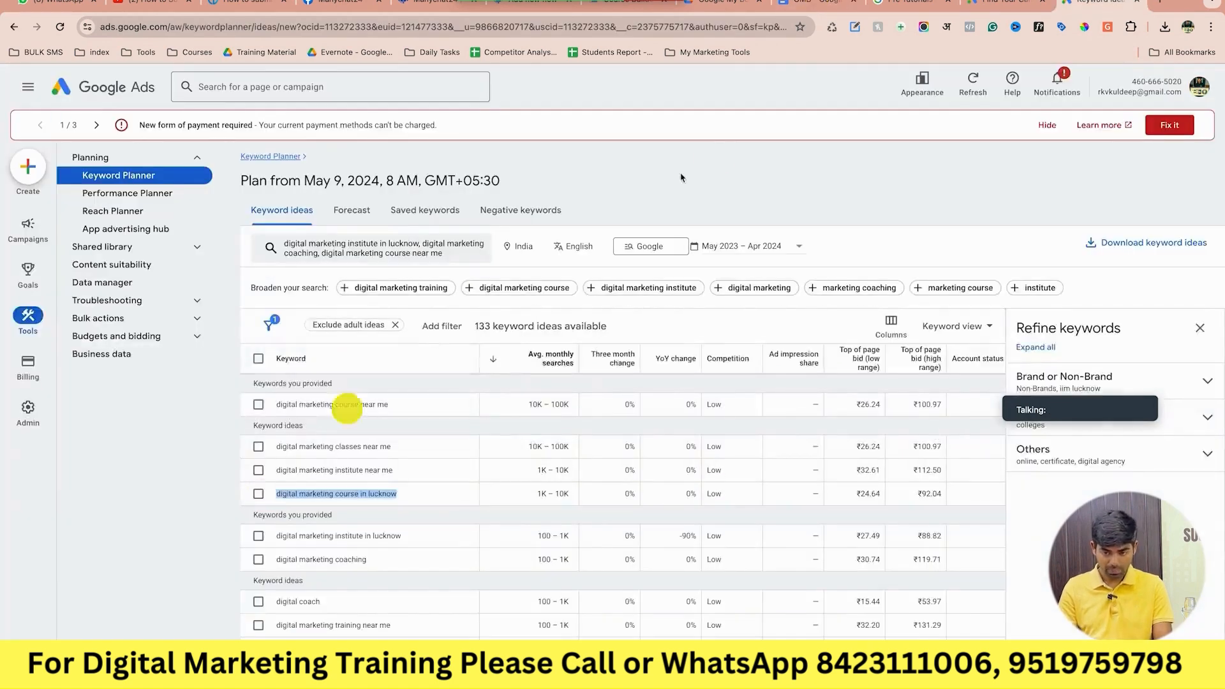
{"action": "left_click", "coordinate": [814, 3]}
{"action": "key", "text": "Return"}
{"action": "type", "text": "digital marketing course in lucknow"}
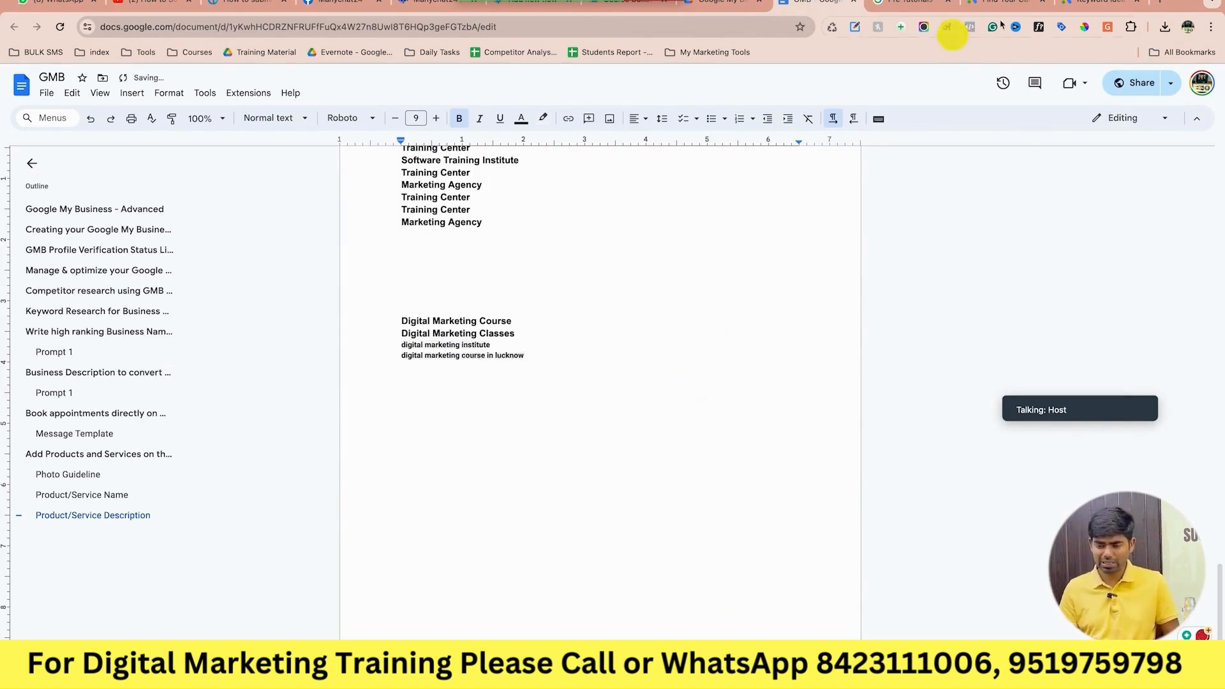
{"action": "left_click", "coordinate": [1079, 5]}
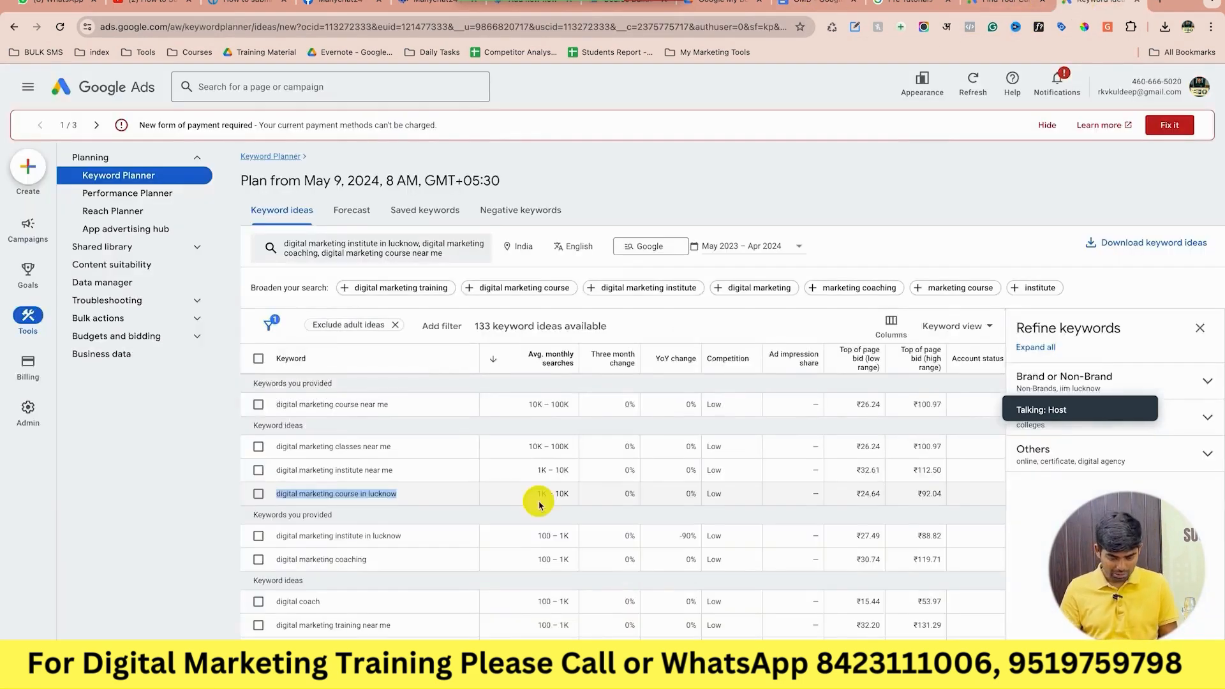
{"action": "scroll", "coordinate": [539, 504], "scroll_direction": "down", "scroll_amount": 1}
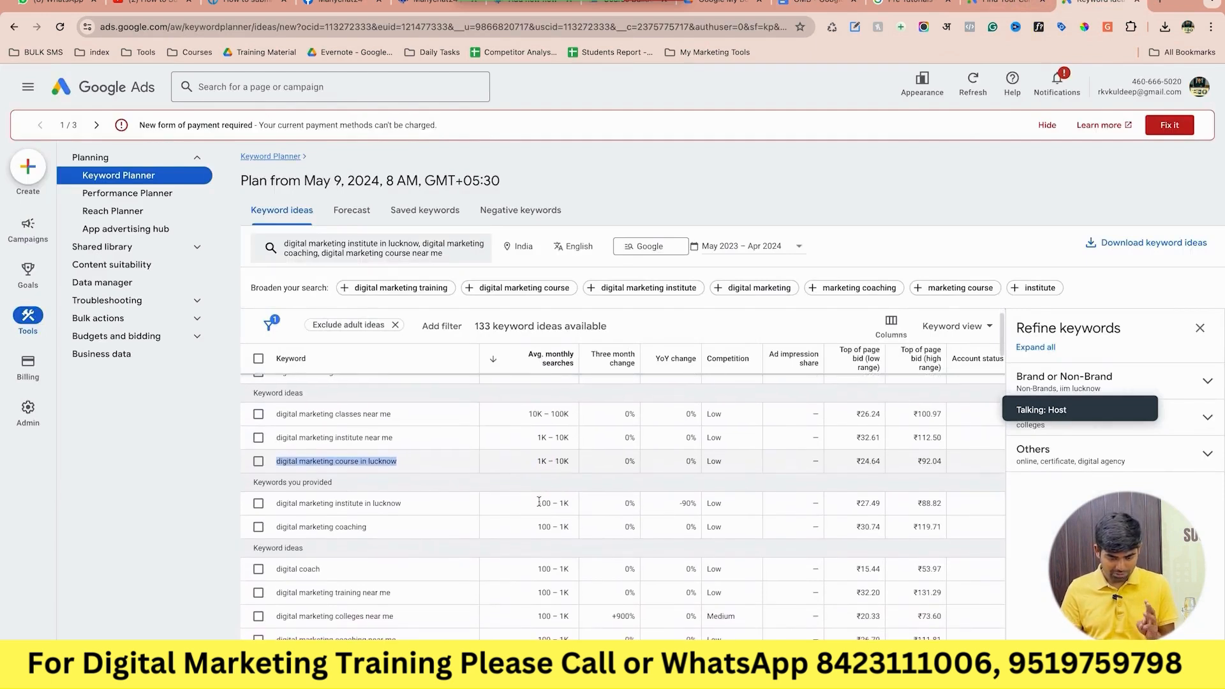
{"action": "scroll", "coordinate": [539, 502], "scroll_direction": "right", "scroll_amount": 1}
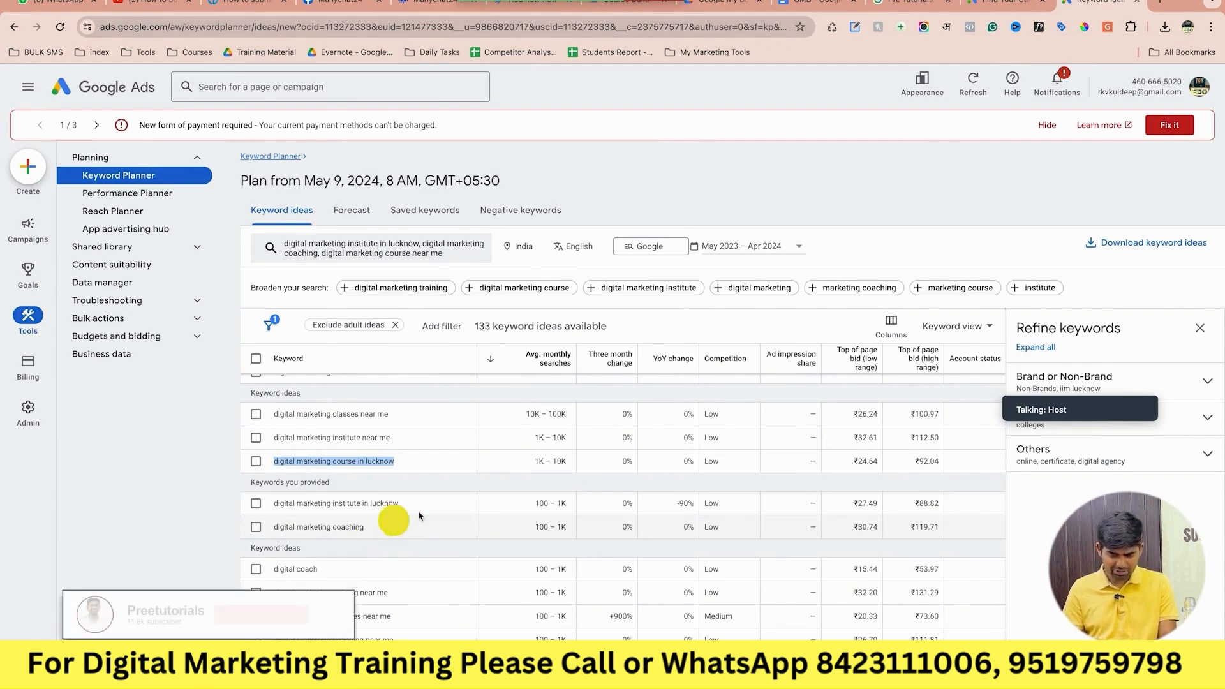
{"action": "scroll", "coordinate": [502, 458], "scroll_direction": "up", "scroll_amount": 1}
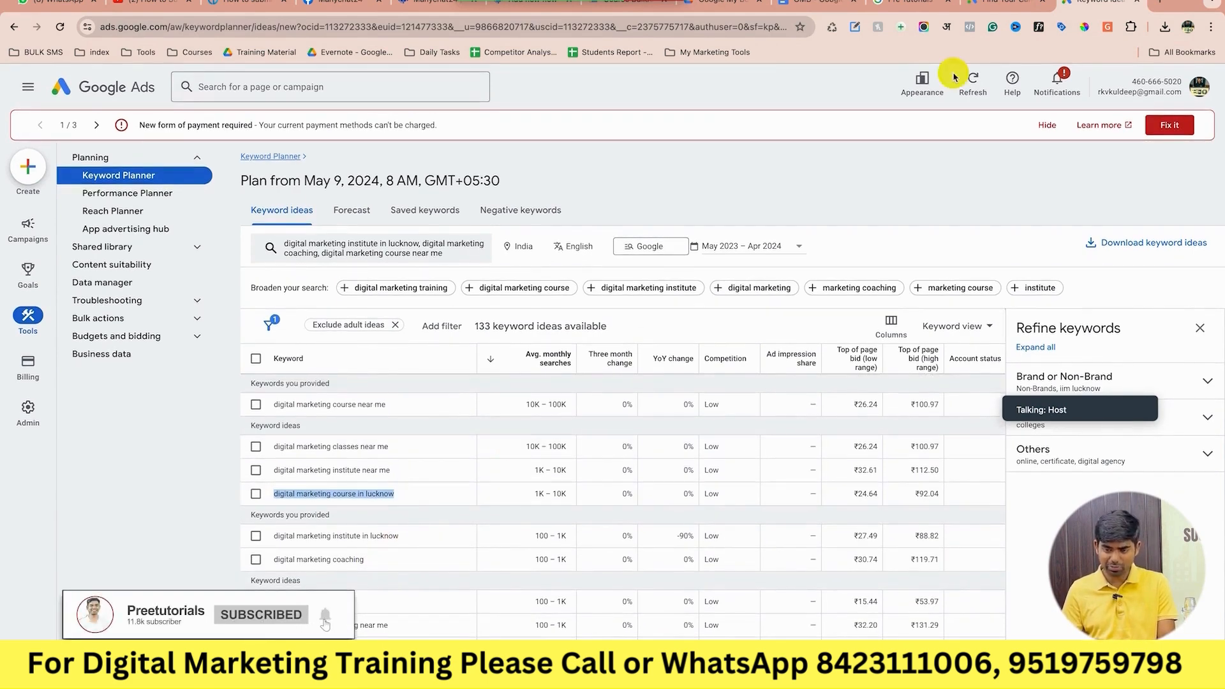
{"action": "left_click", "coordinate": [823, 4]}
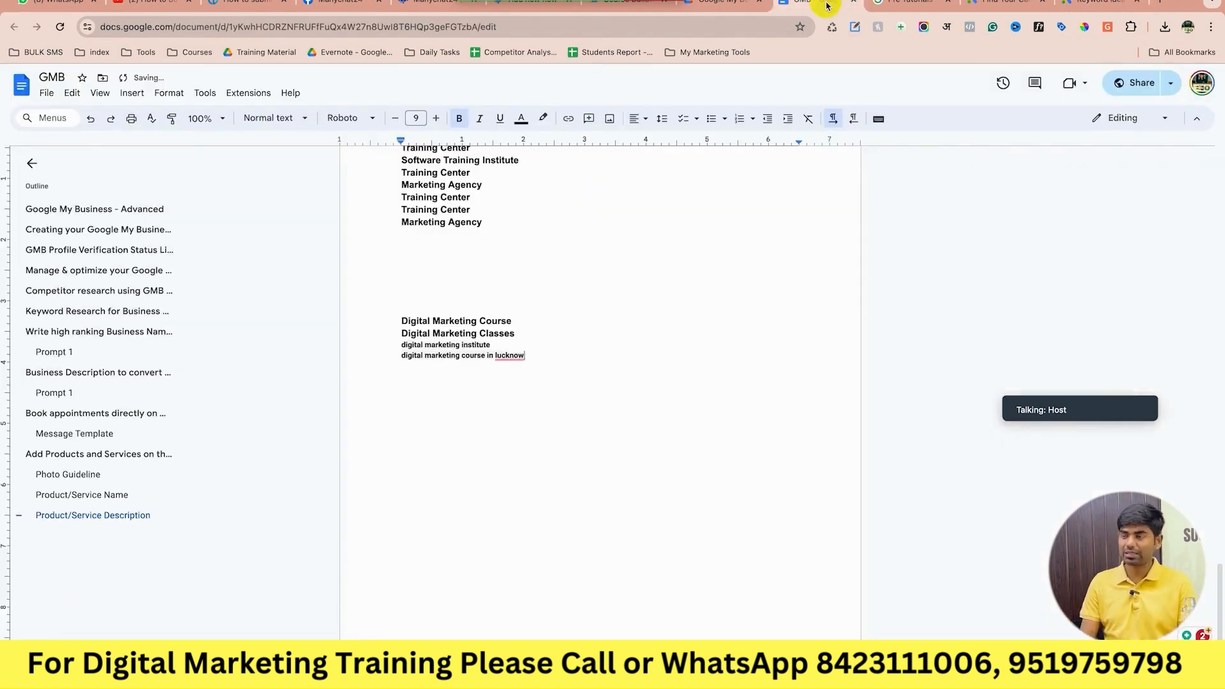
Delete the 'digital marketing course in lucknow' line, keeping Course, Classes and institute keywords.
{"action": "left_click", "coordinate": [578, 353]}
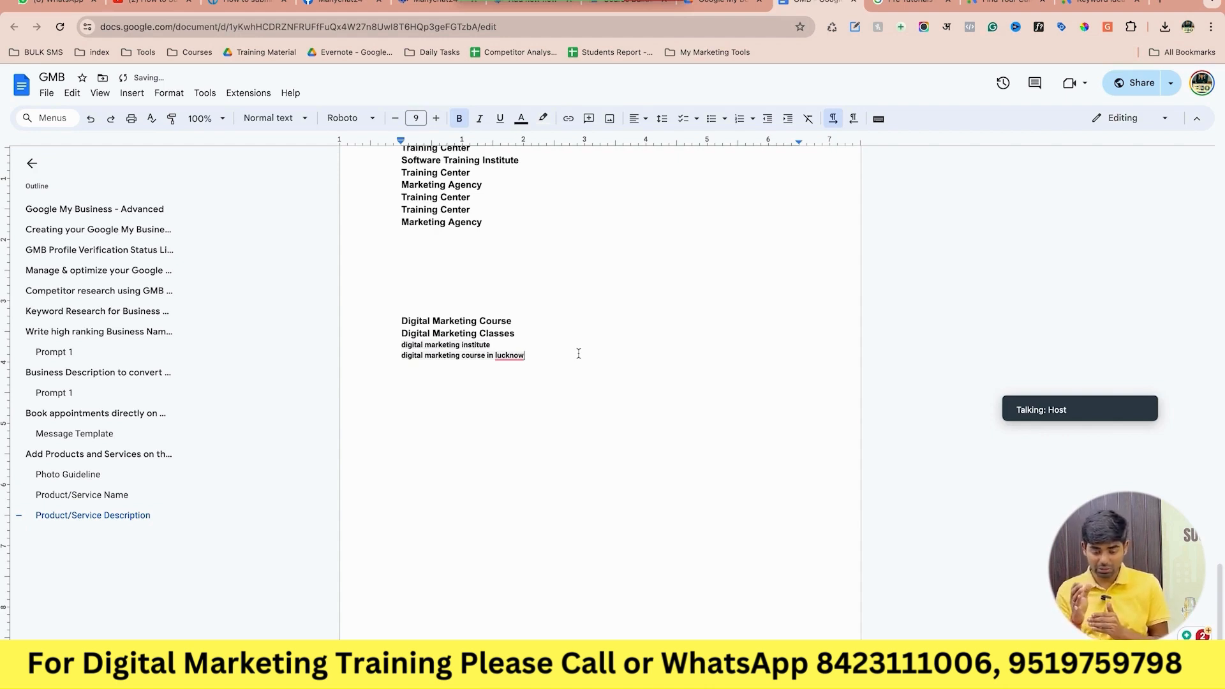
{"action": "left_click_drag", "start_coordinate": [550, 355], "coordinate": [379, 359]}
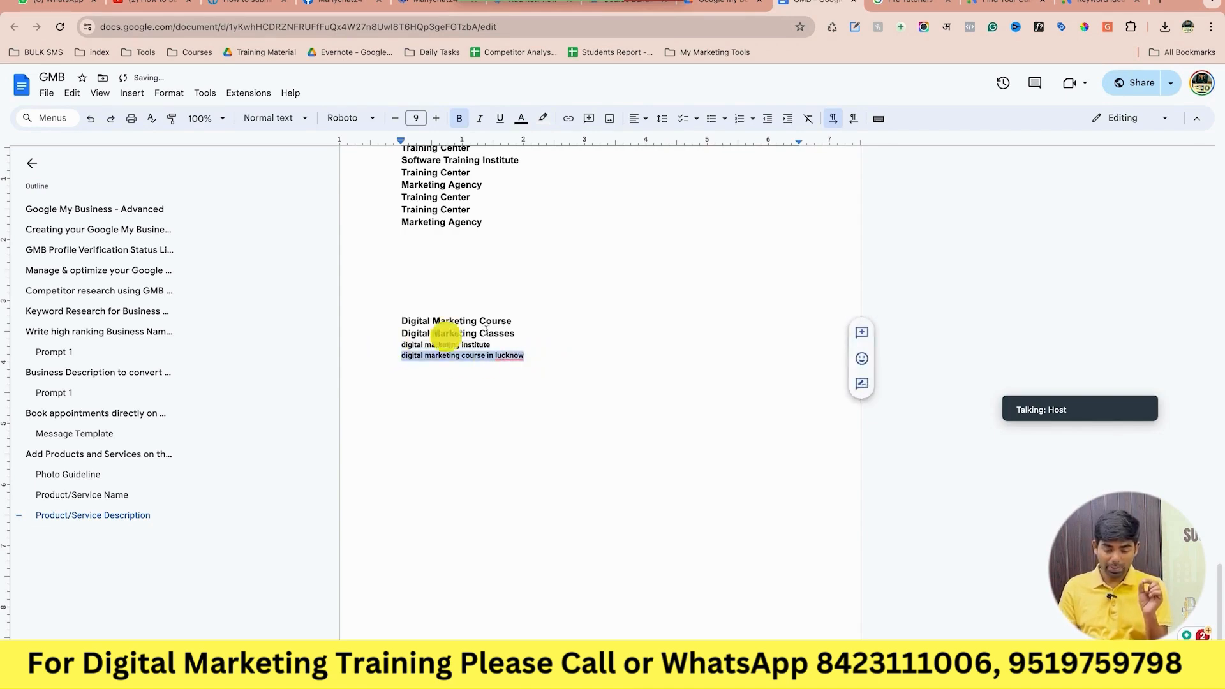
{"action": "left_click", "coordinate": [532, 324]}
{"action": "left_click_drag", "start_coordinate": [532, 323], "coordinate": [370, 317]}
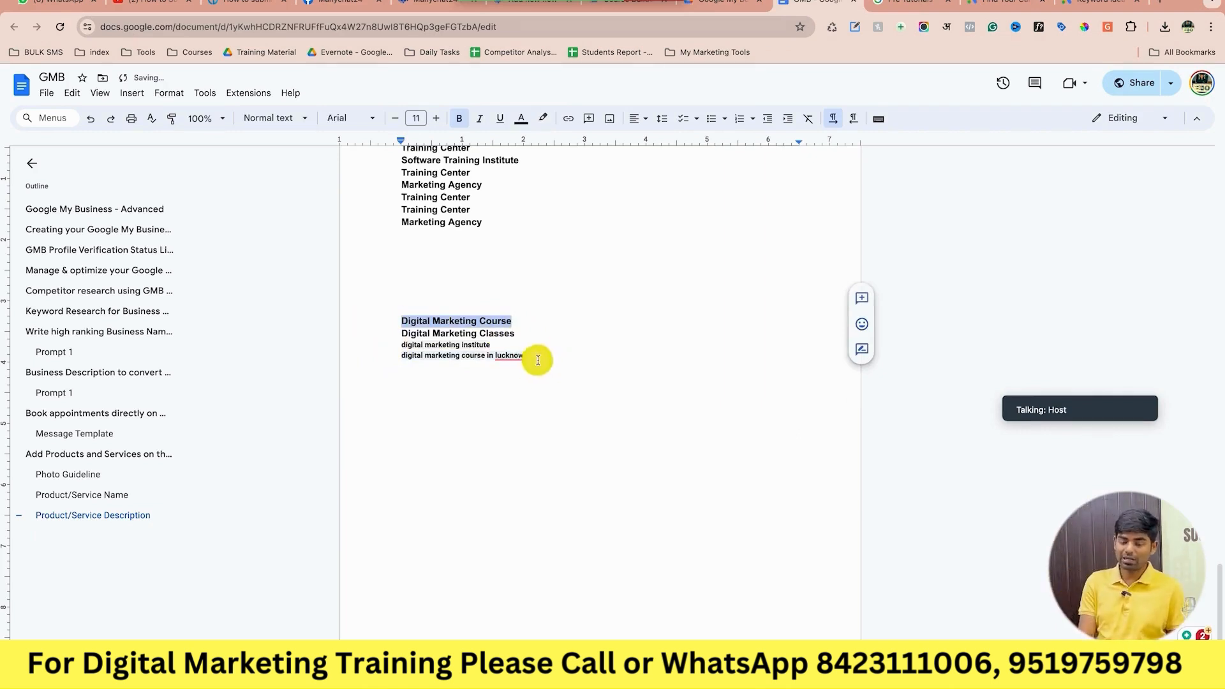
{"action": "left_click_drag", "start_coordinate": [537, 361], "coordinate": [391, 357]}
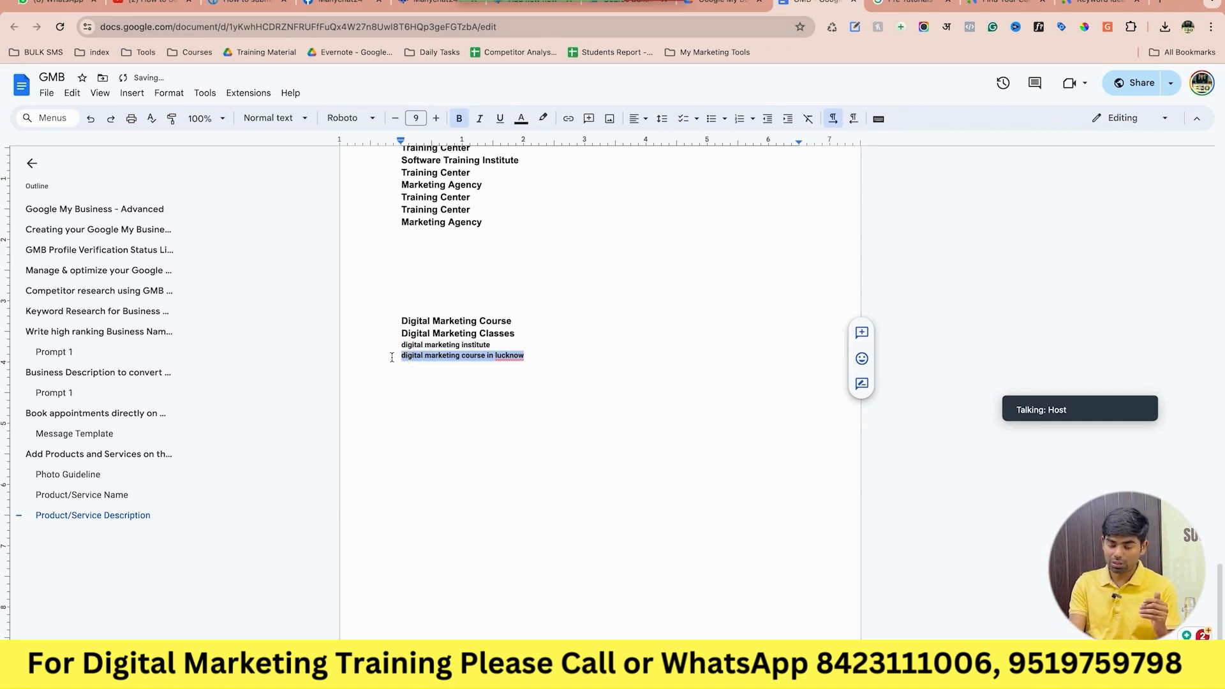
{"action": "key", "text": "BackSpace"}
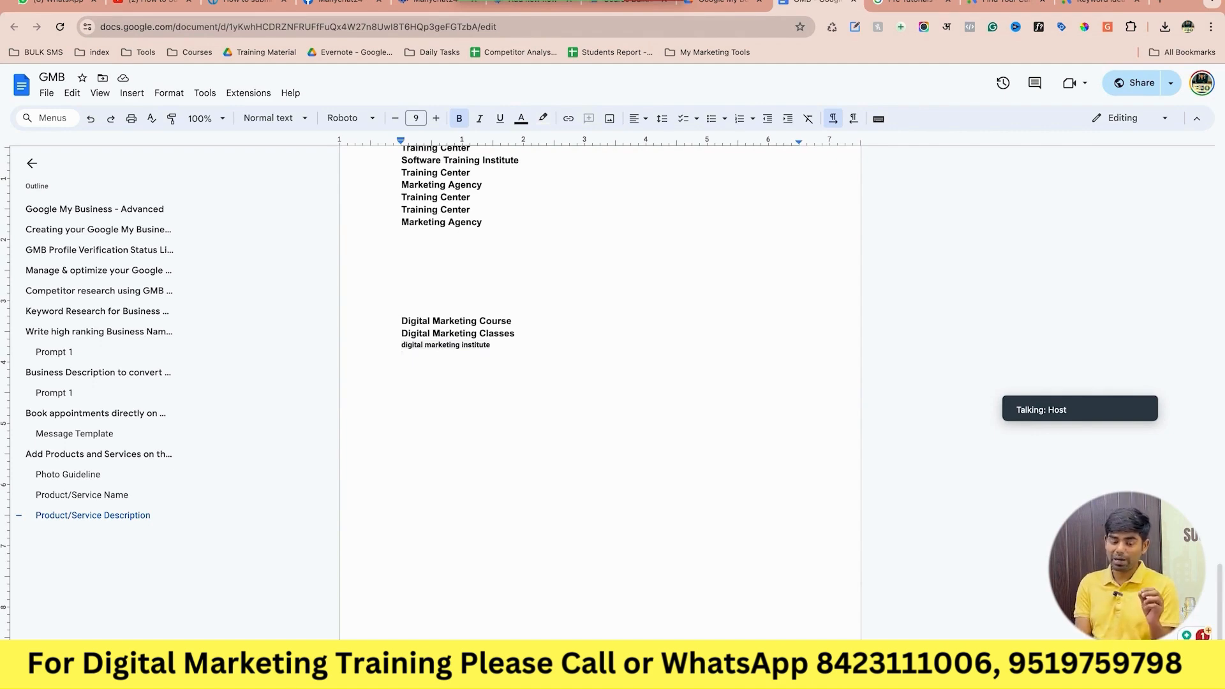
{"action": "left_click", "coordinate": [539, 321]}
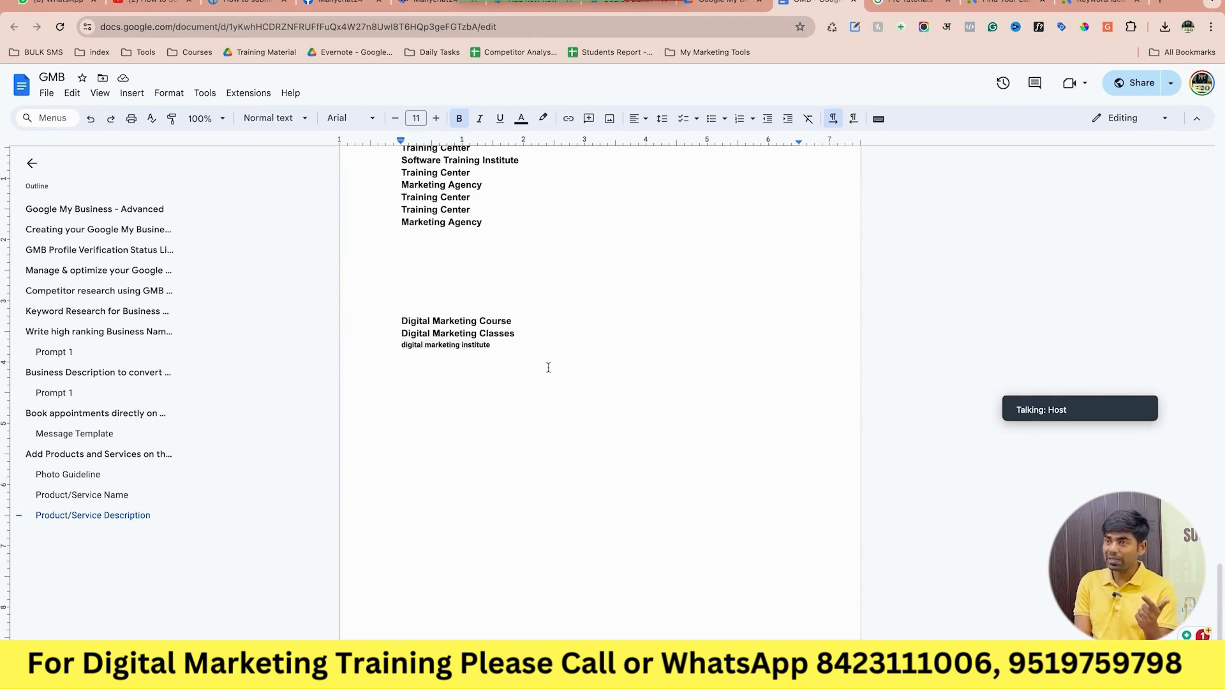
{"action": "left_click_drag", "start_coordinate": [519, 354], "coordinate": [395, 320]}
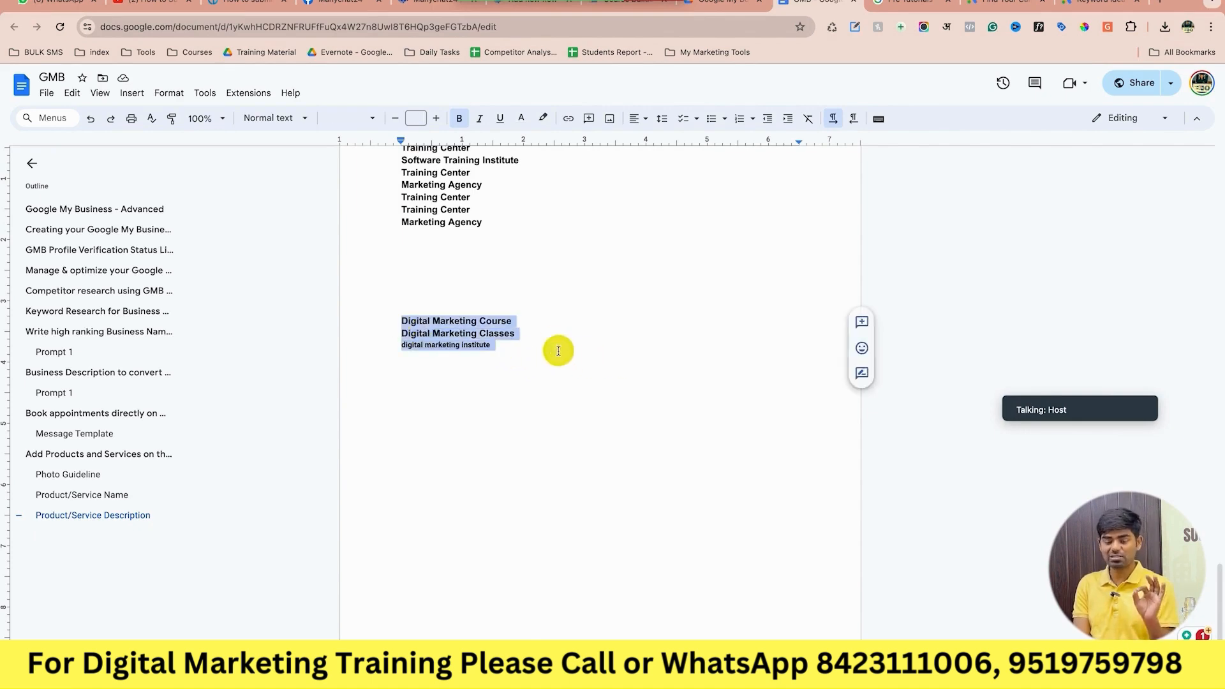
{"action": "left_click", "coordinate": [558, 351]}
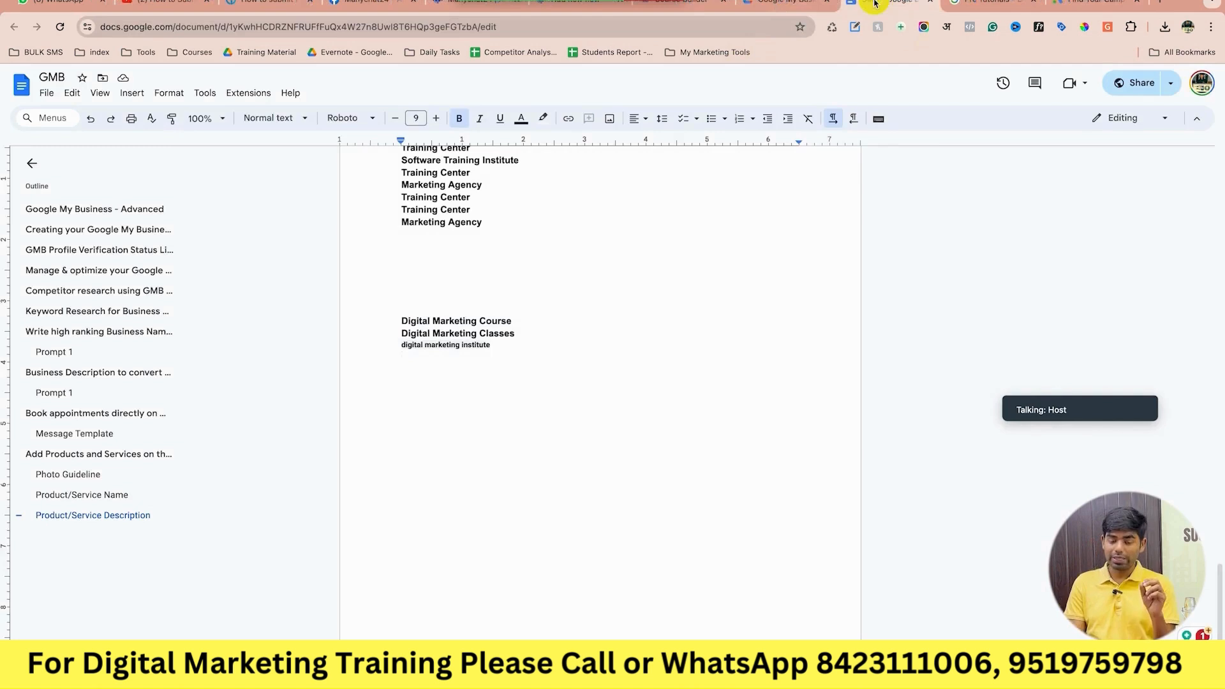
{"action": "left_click", "coordinate": [757, 250]}
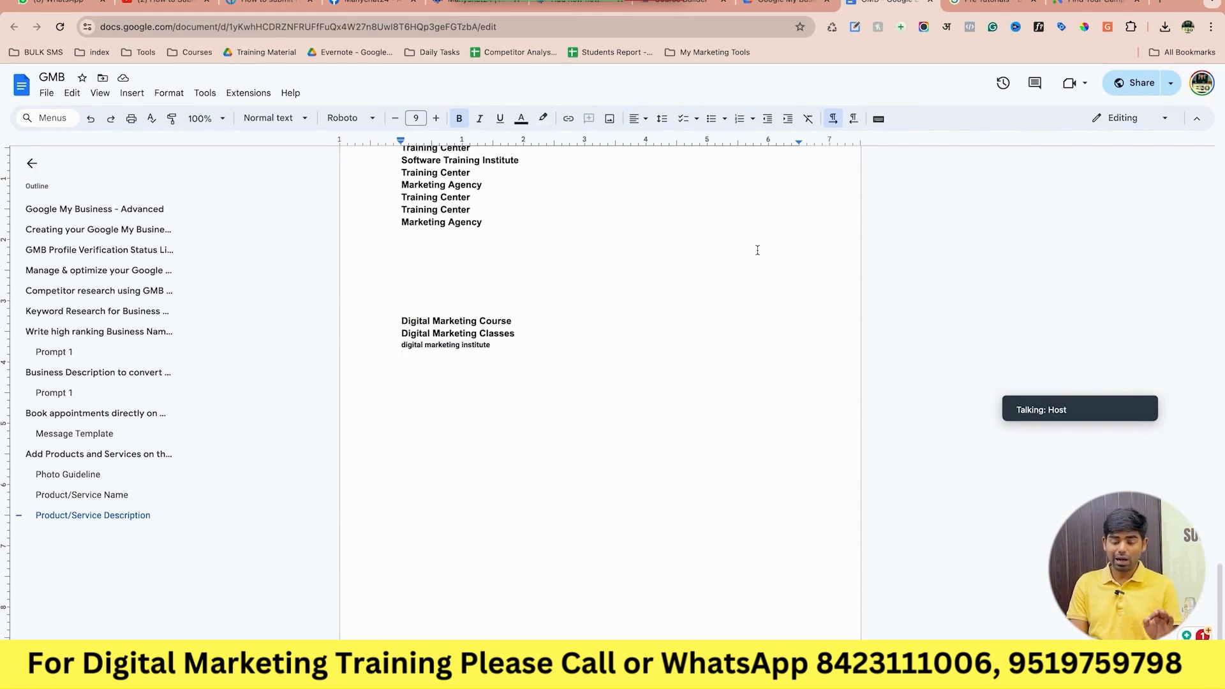
{"action": "left_click", "coordinate": [557, 334]}
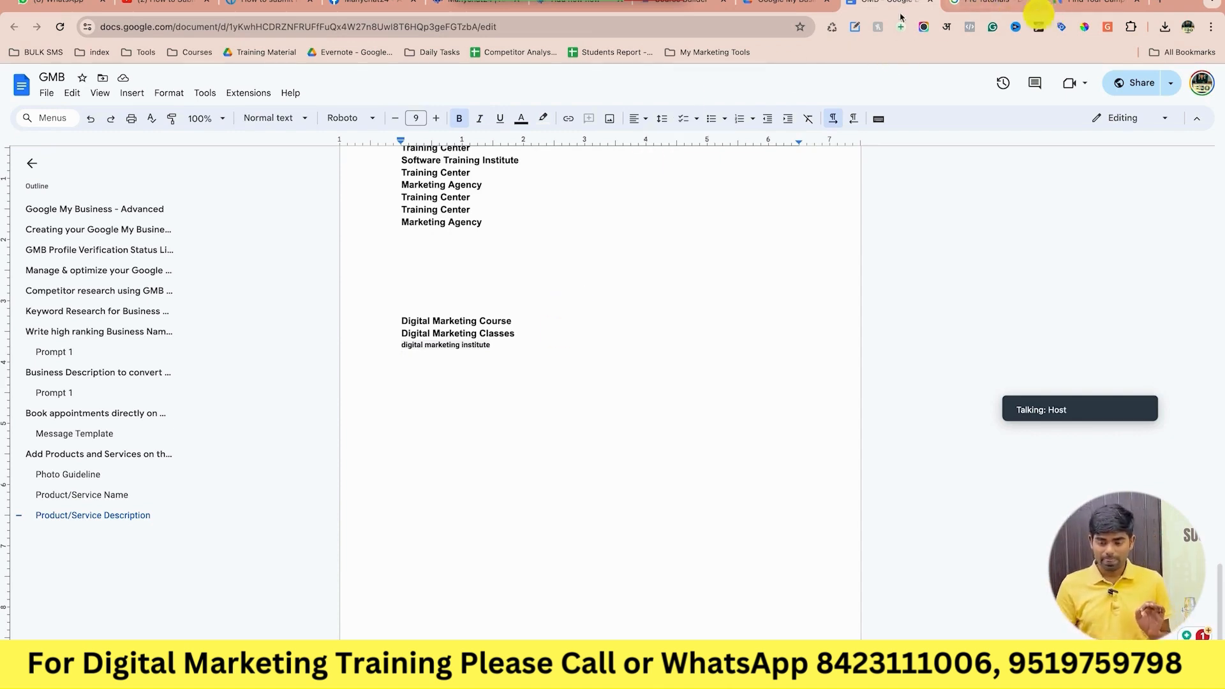
Close the Drive folder tab and select the Prompt 1 business-name text in the GMB notes.
{"action": "left_click", "coordinate": [765, 9]}
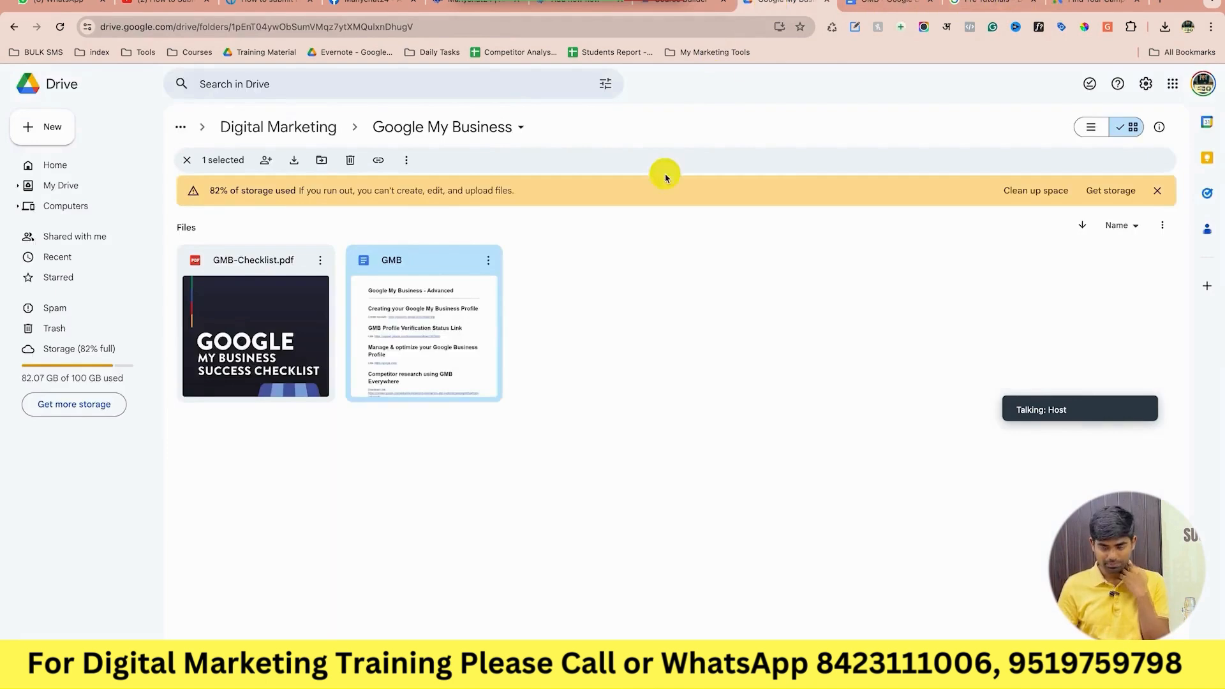
{"action": "left_click", "coordinate": [826, 1]}
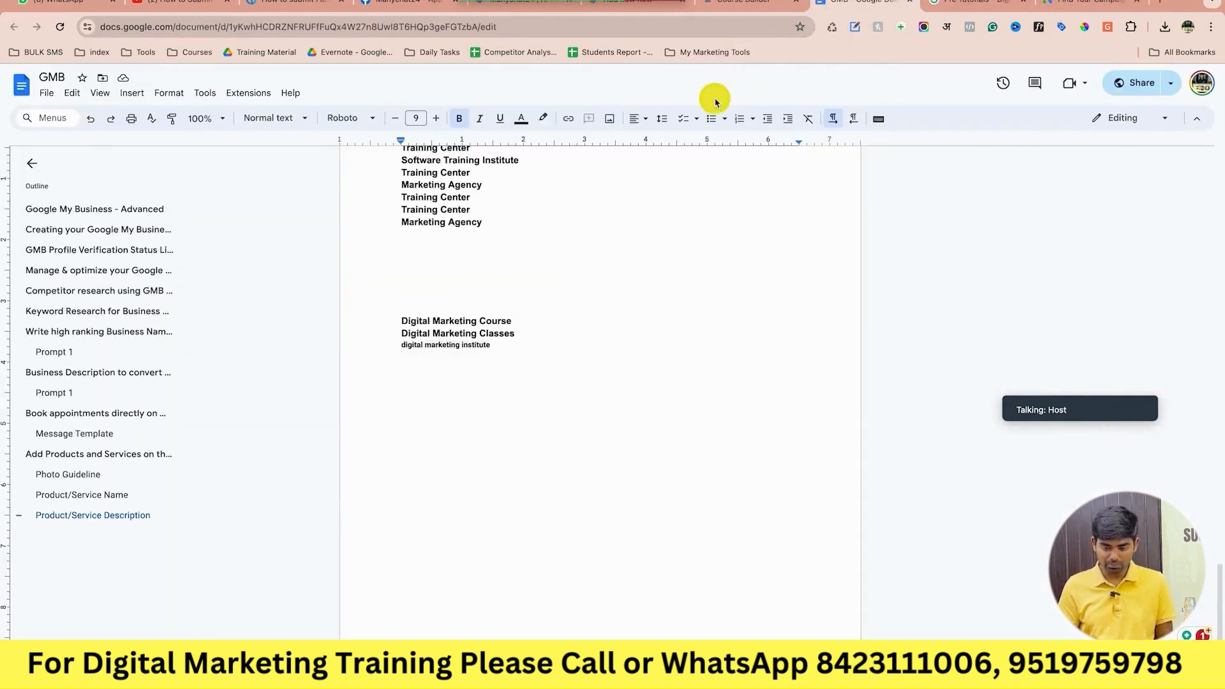
{"action": "scroll", "coordinate": [607, 292], "scroll_direction": "up", "scroll_amount": 15}
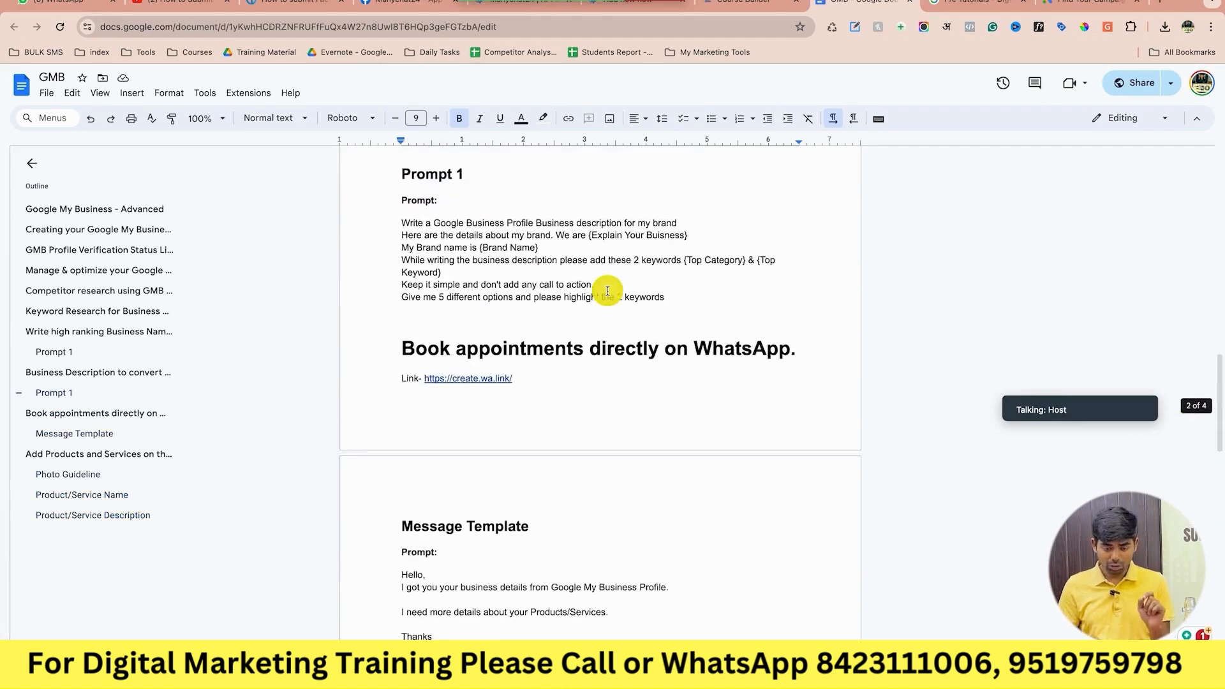
{"action": "scroll", "coordinate": [607, 291], "scroll_direction": "up", "scroll_amount": 8}
{"action": "scroll", "coordinate": [607, 292], "scroll_direction": "up", "scroll_amount": 4}
{"action": "left_click", "coordinate": [556, 406]}
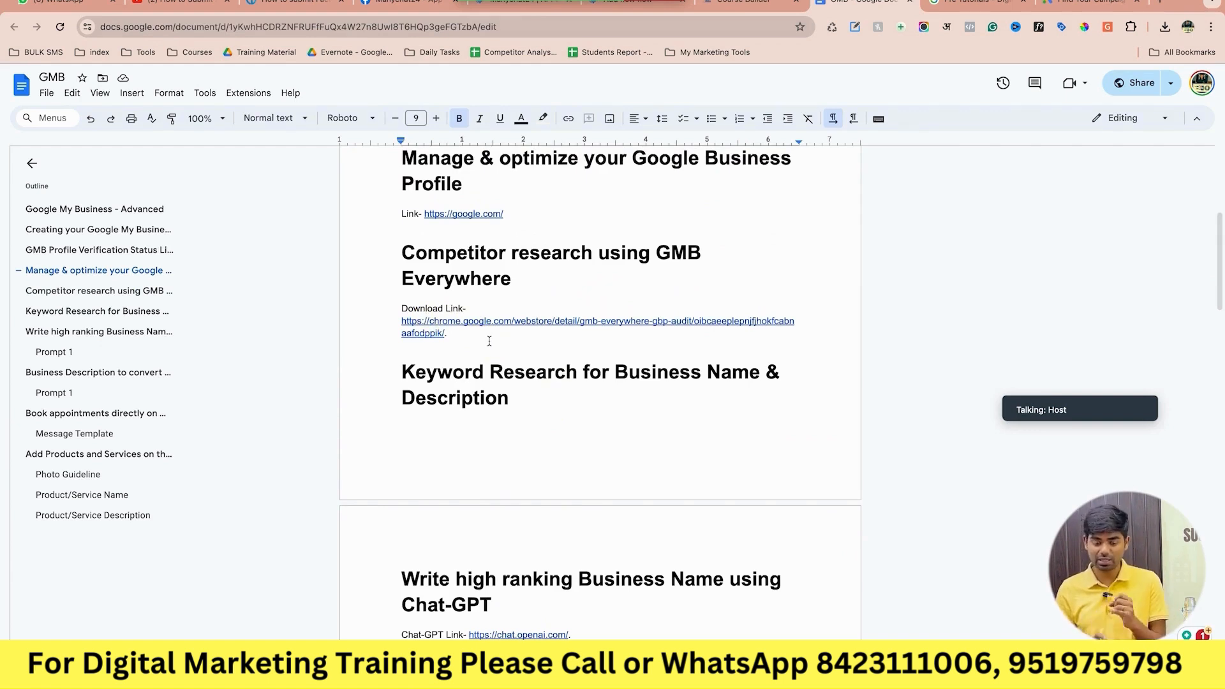
{"action": "scroll", "coordinate": [489, 341], "scroll_direction": "down", "scroll_amount": 2}
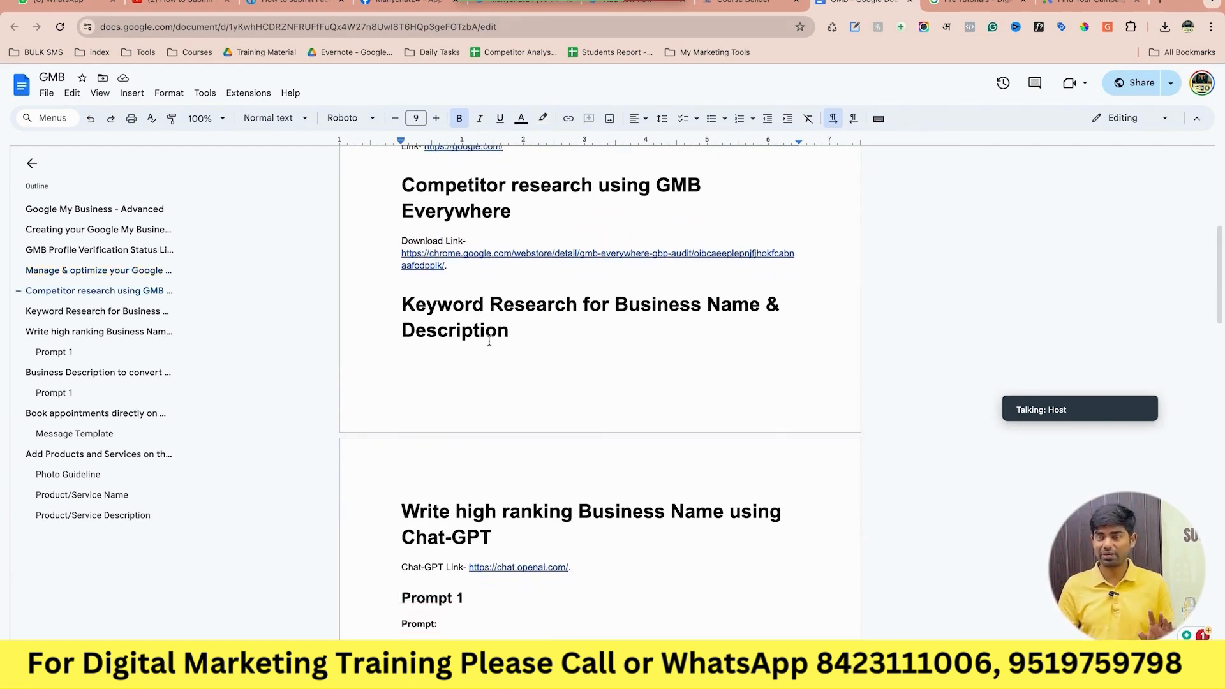
{"action": "scroll", "coordinate": [489, 341], "scroll_direction": "down", "scroll_amount": 8}
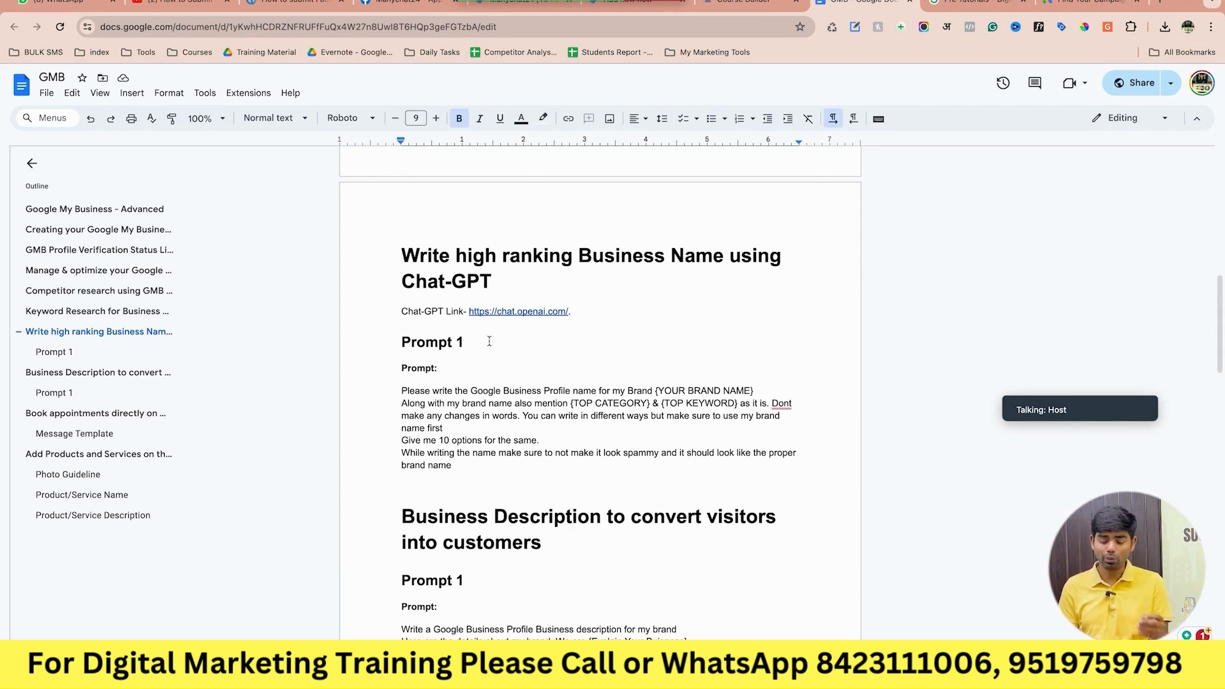
{"action": "left_click_drag", "start_coordinate": [401, 389], "coordinate": [457, 474]}
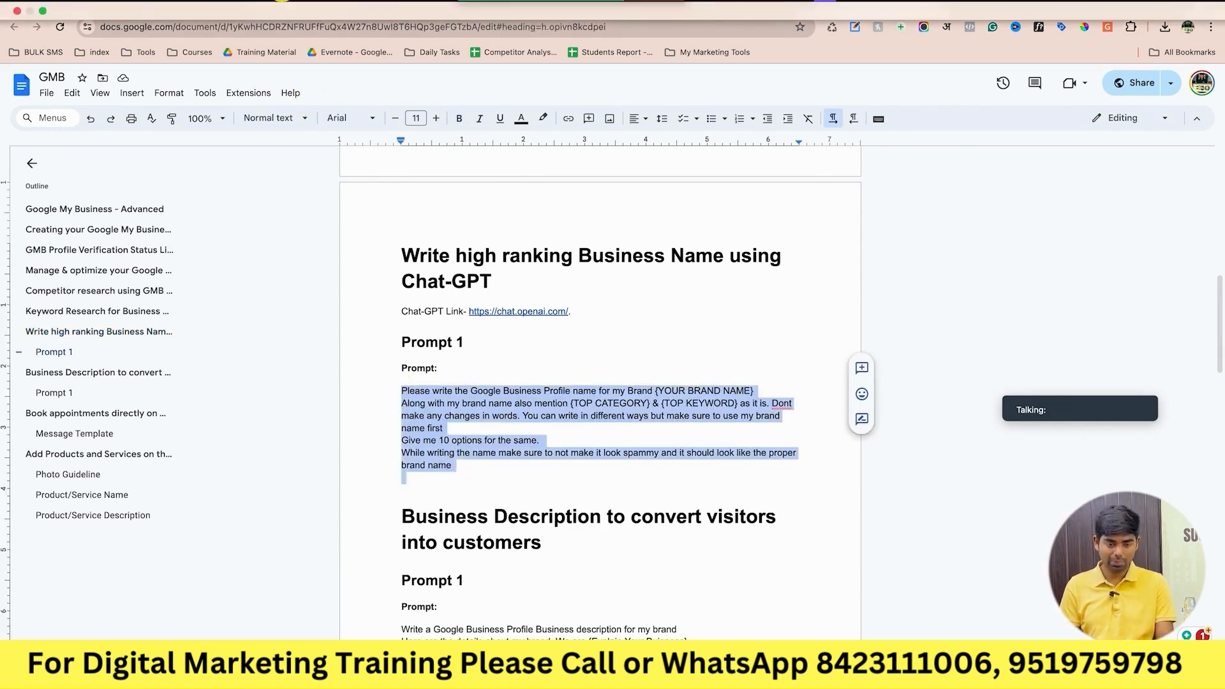
{"action": "left_click", "coordinate": [279, 4]}
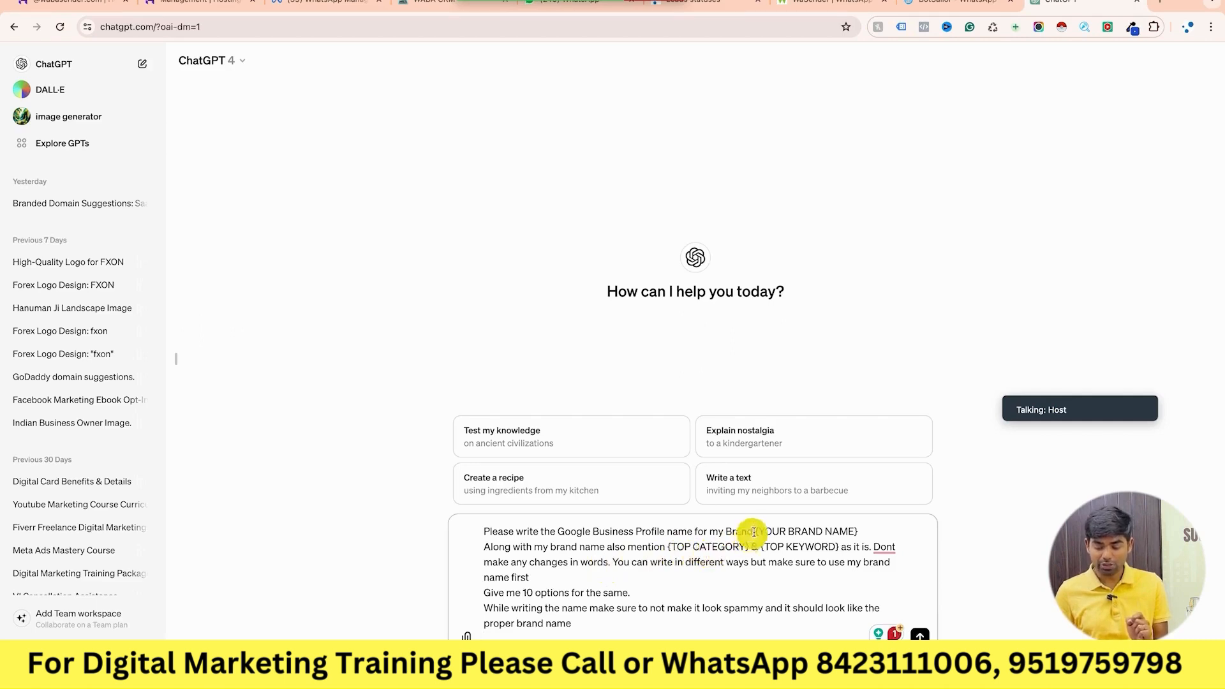
Replace the {YOUR BRAND NAME} placeholder in the prompt with 'Pre Tutorials'.
{"action": "left_click_drag", "start_coordinate": [754, 531], "coordinate": [861, 533]}
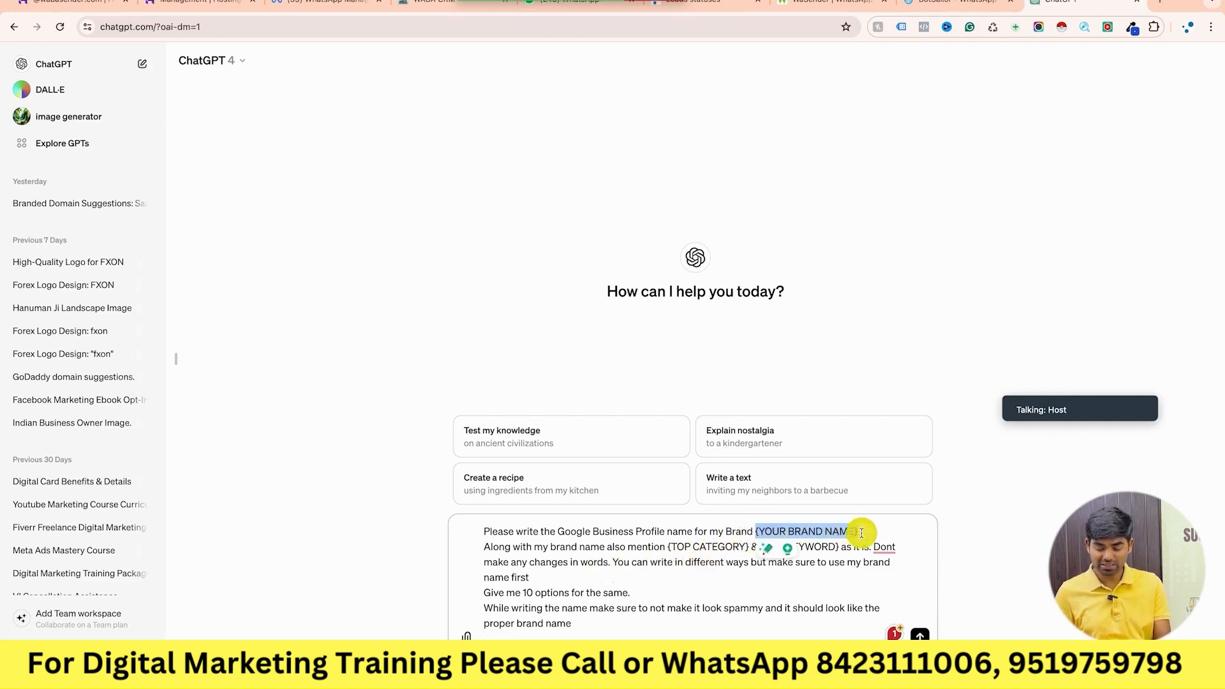
{"action": "key", "text": "BackSpace"}
{"action": "type", "text": "Pre Tutorials"}
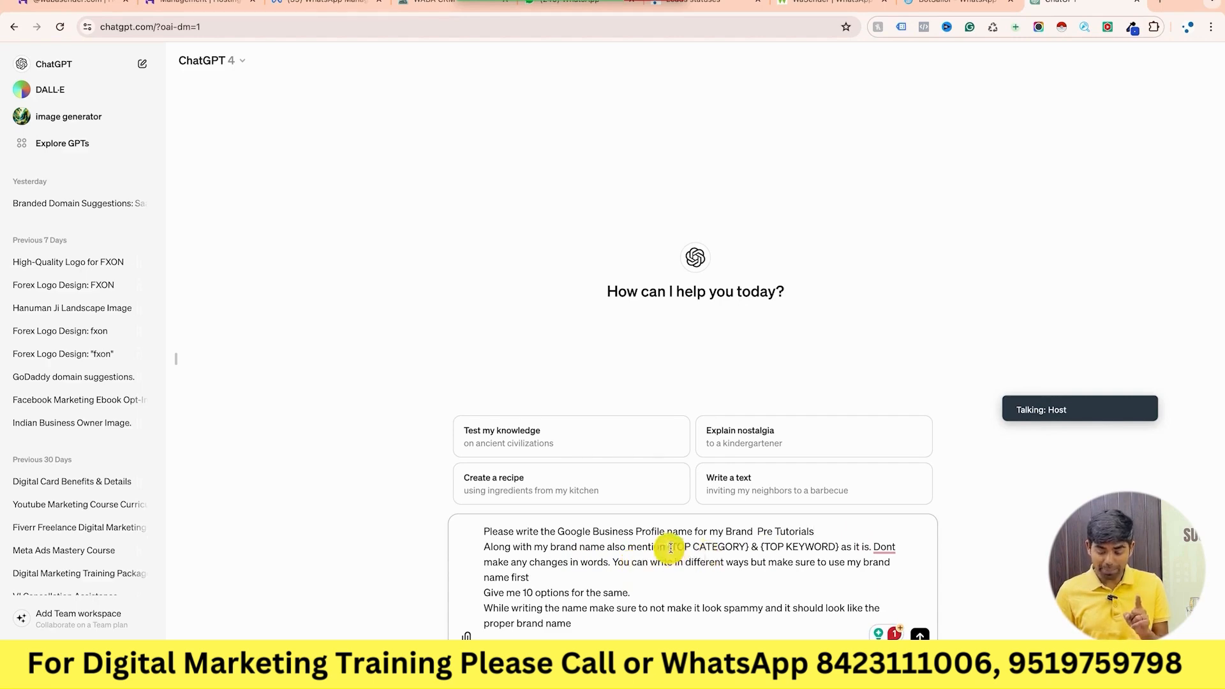
Replace the {TOP CATEGORY} placeholder with 'Training Center' taken from the notes.
{"action": "left_click_drag", "start_coordinate": [668, 547], "coordinate": [749, 547]}
{"action": "key", "text": "BackSpace"}
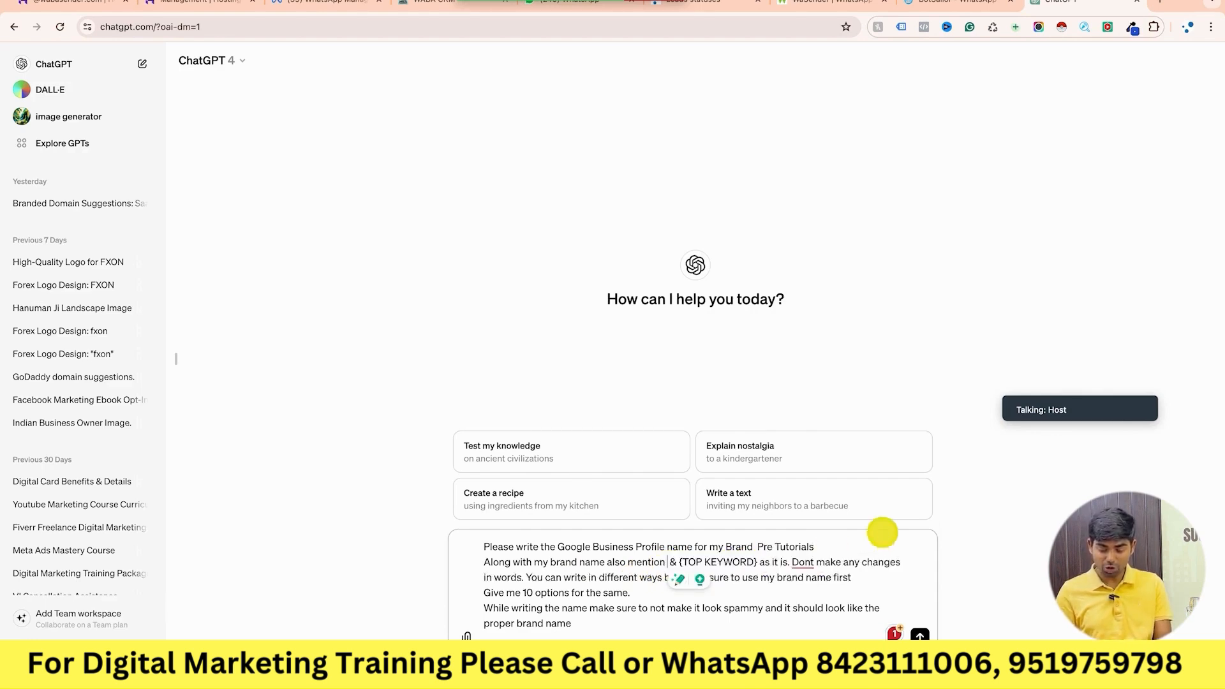
{"action": "type", "text": "T"}
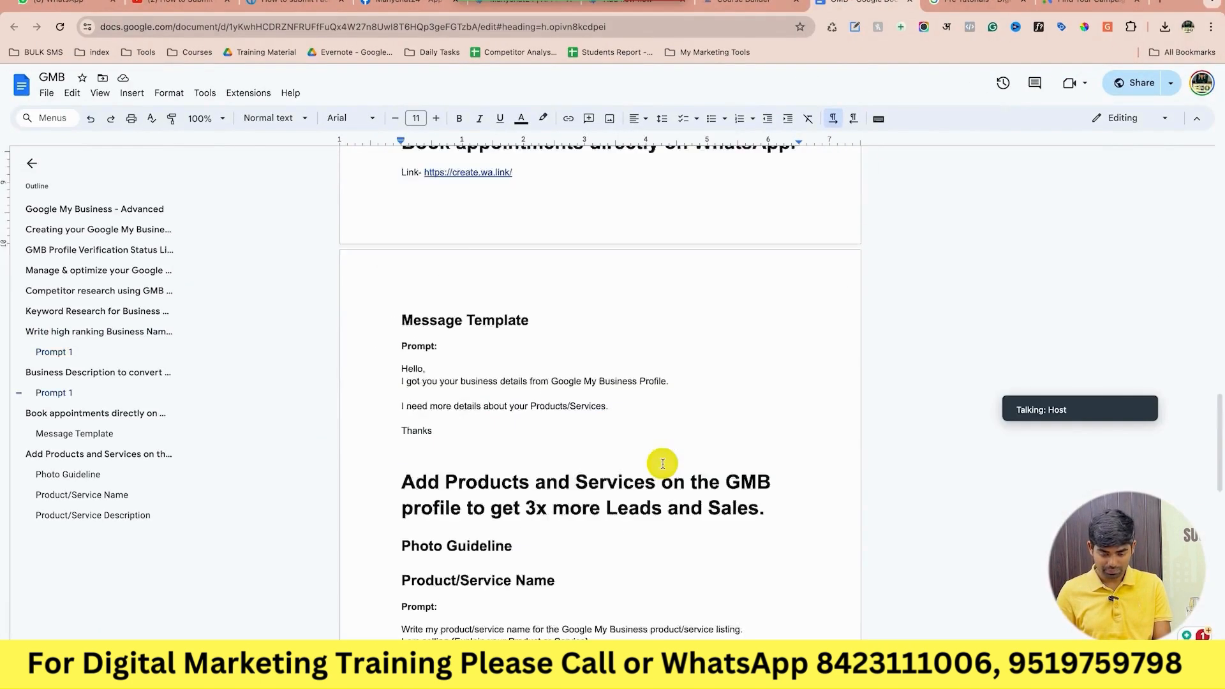
{"action": "scroll", "coordinate": [662, 464], "scroll_direction": "down", "scroll_amount": 9}
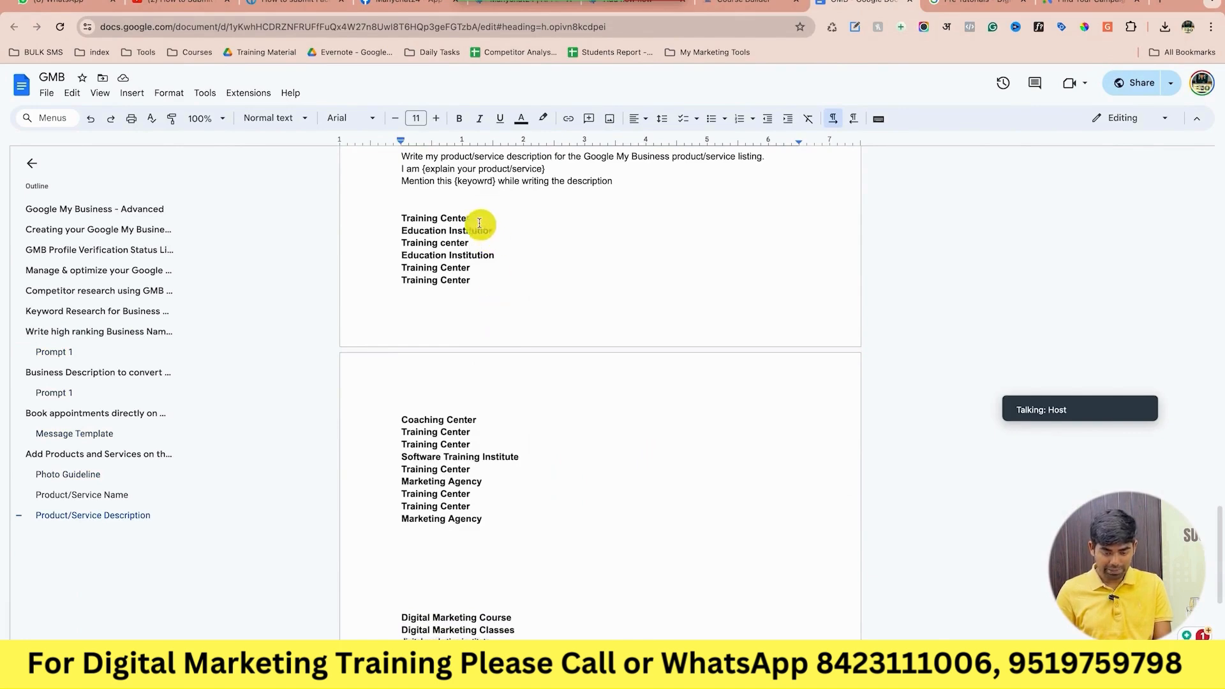
{"action": "left_click_drag", "start_coordinate": [479, 220], "coordinate": [389, 219]}
{"action": "key", "text": "super+c"}
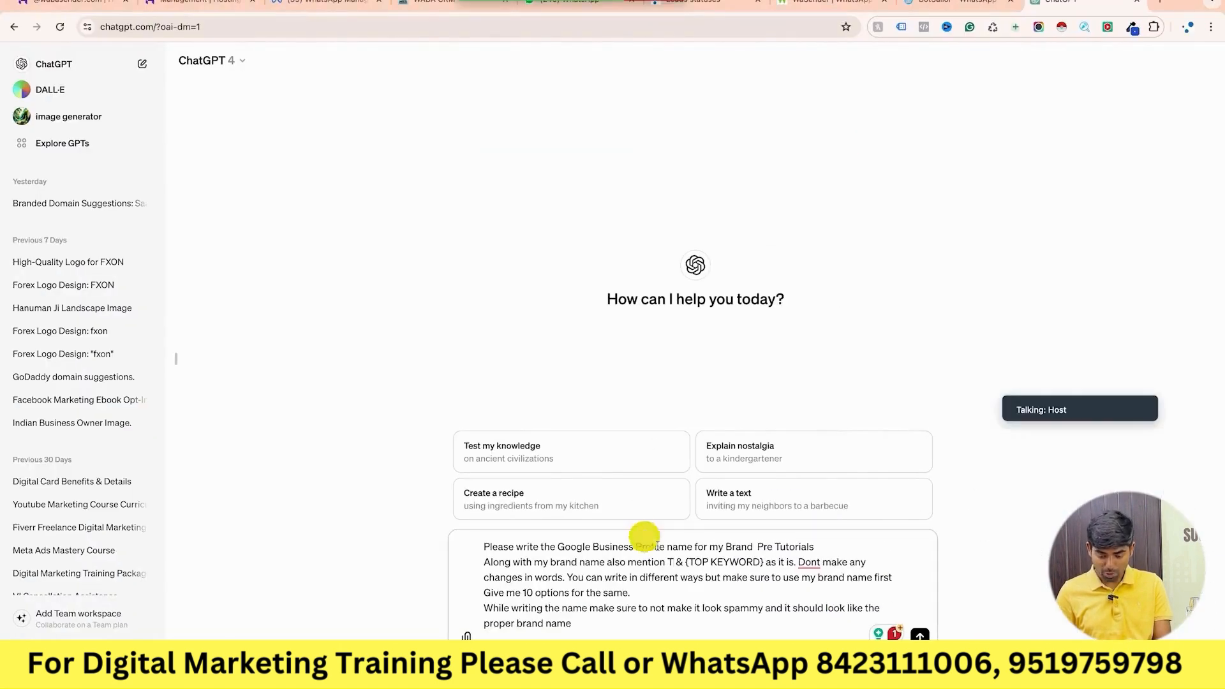
{"action": "key", "text": "BackSpace"}
{"action": "key", "text": "super+v"}
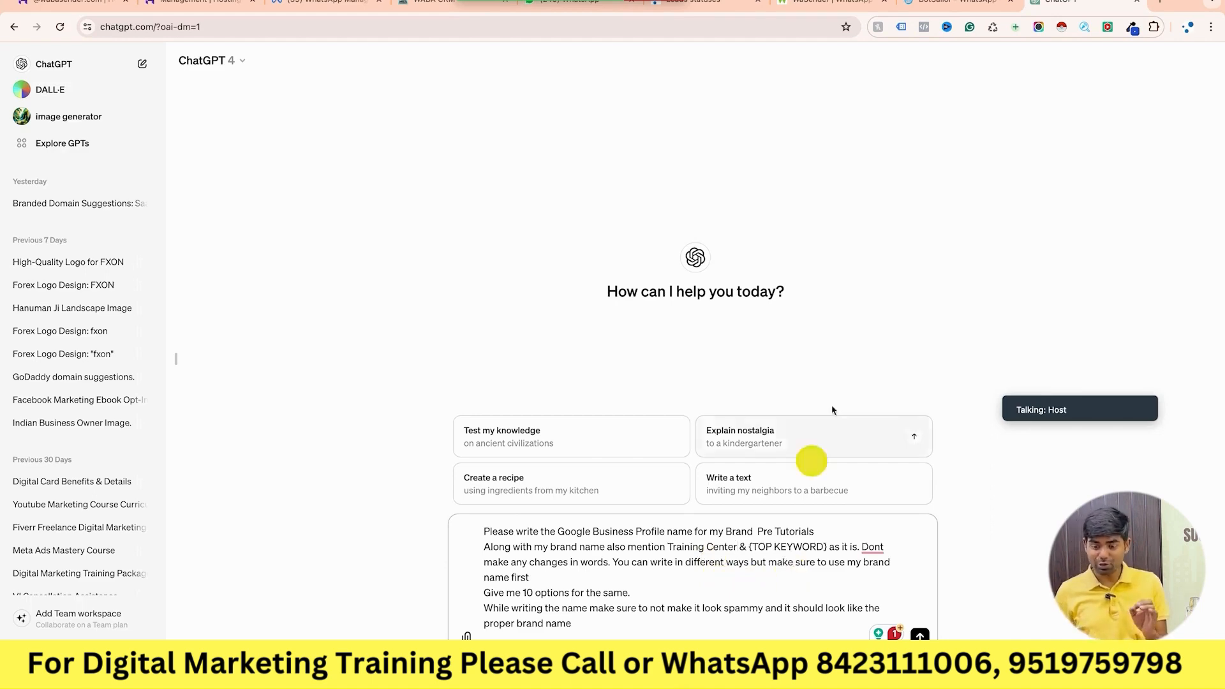
Join the GMB keyword lines into one comma-separated line and select 'Digital Marketing Course'.
{"action": "key", "text": "ctrl+Left"}
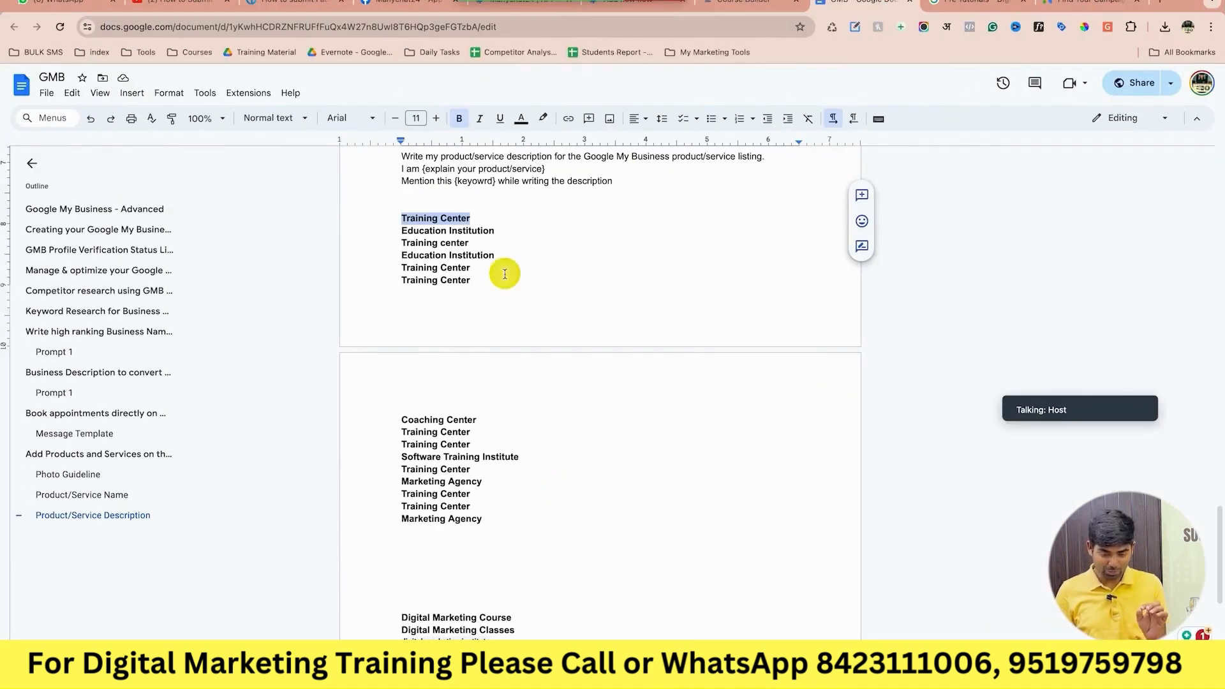
{"action": "scroll", "coordinate": [486, 399], "scroll_direction": "down", "scroll_amount": 5}
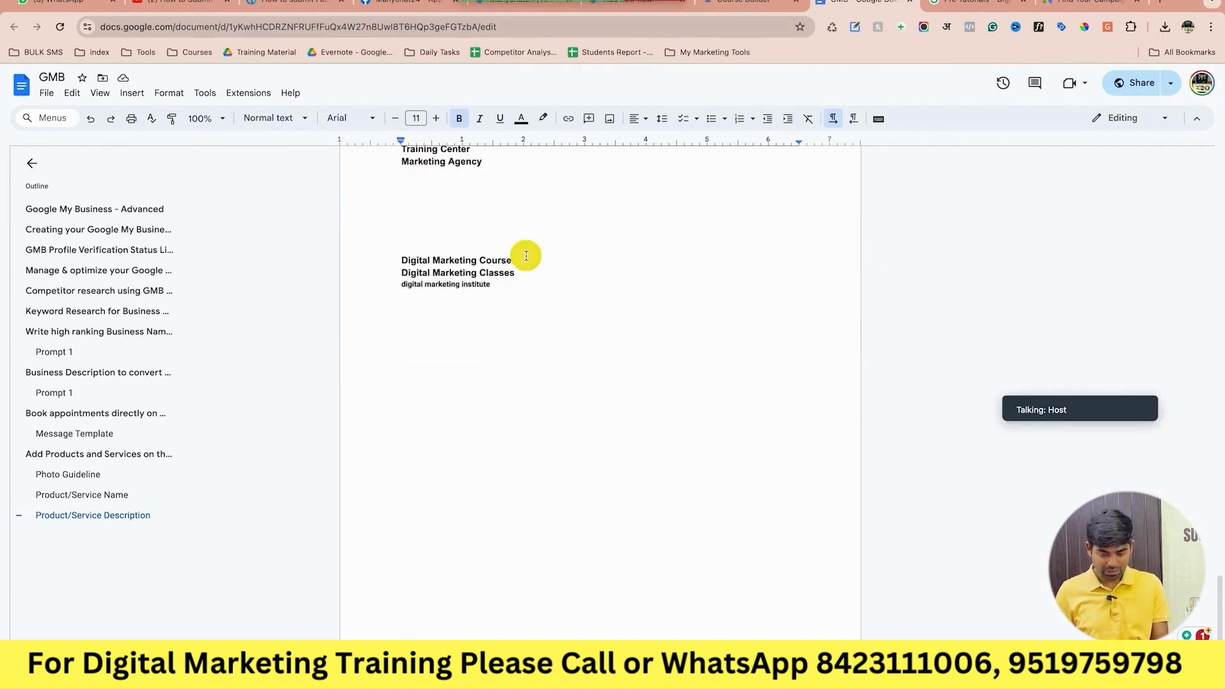
{"action": "left_click", "coordinate": [396, 272]}
{"action": "key", "text": "BackSpace"}
{"action": "type", "text": ", Digital Marketing Classes"}
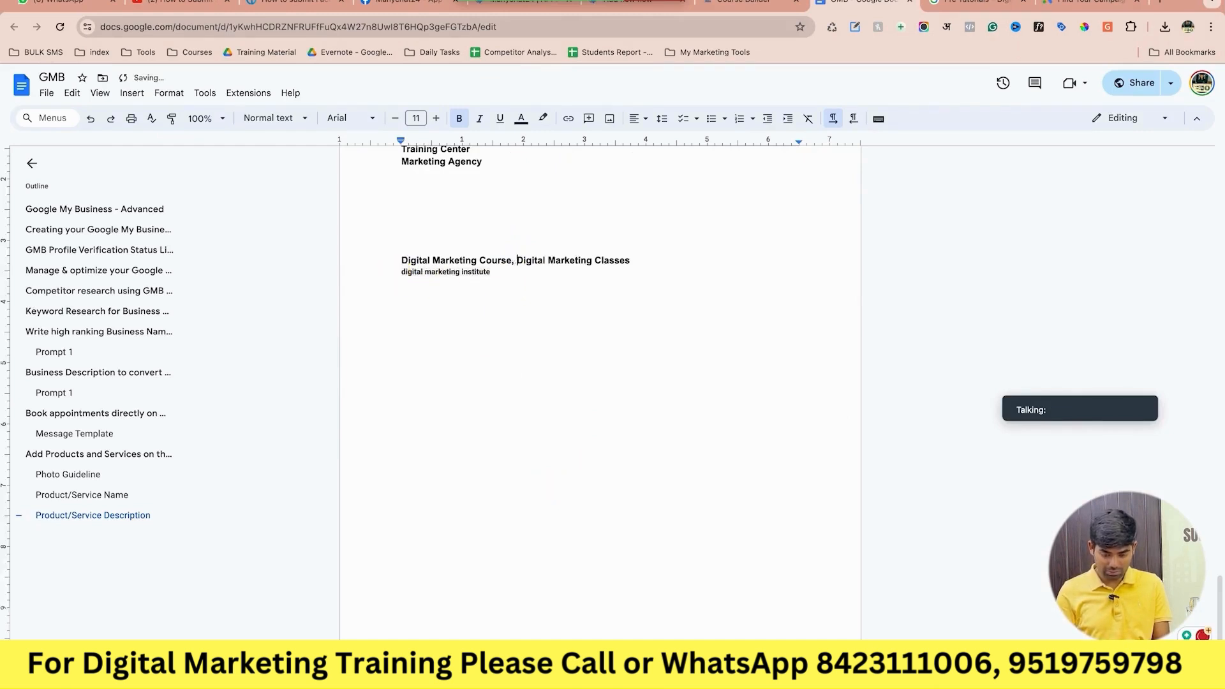
{"action": "left_click", "coordinate": [401, 273]}
{"action": "key", "text": "BackSpace"}
{"action": "type", "text": ", digital marketing institute"}
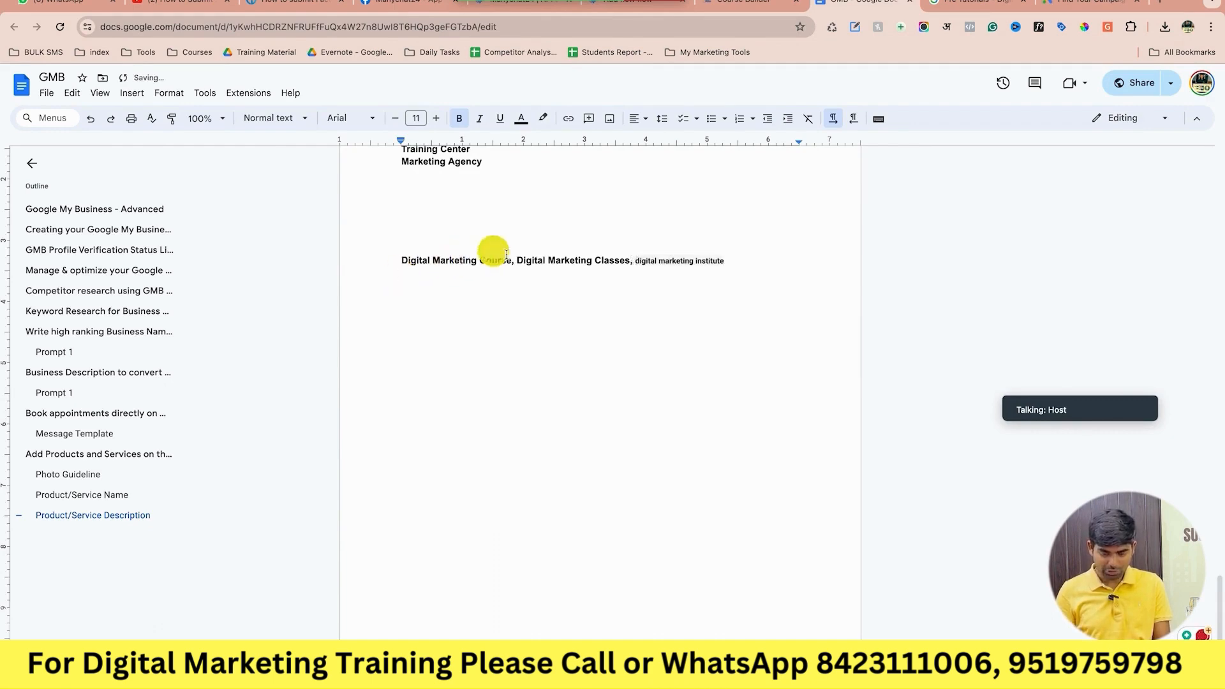
{"action": "left_click_drag", "start_coordinate": [510, 258], "coordinate": [383, 259]}
{"action": "key", "text": "ctrl+c"}
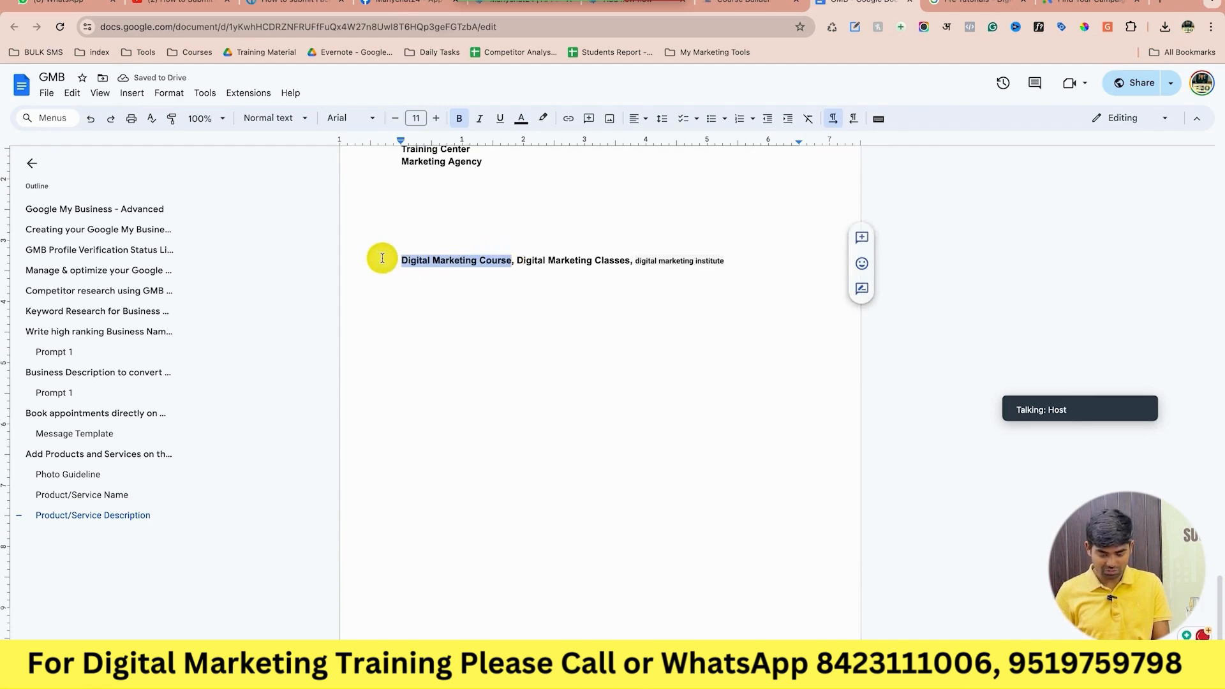
Replace {TOP KEYWORD} in the prompt with 'Digital Marketing Course' and correct 'Dont' to 'Don't'.
{"action": "key", "text": "ctrl+Right"}
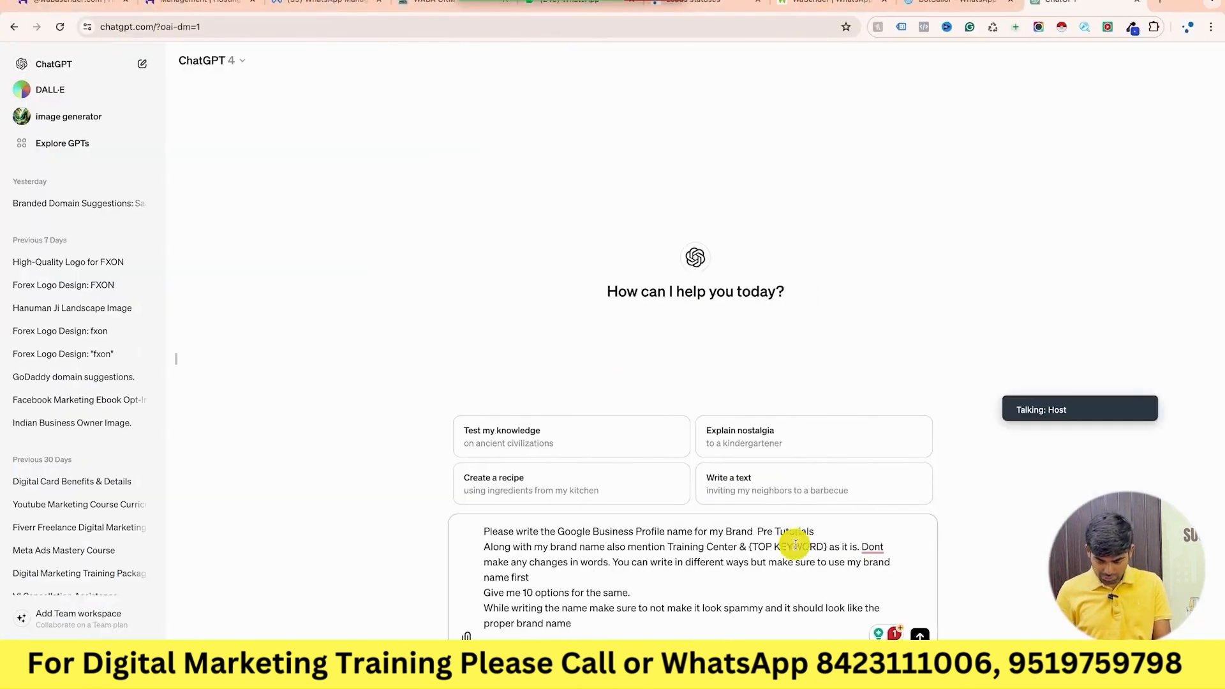
{"action": "left_click_drag", "start_coordinate": [747, 547], "coordinate": [836, 546]}
{"action": "key", "text": "ctrl+v"}
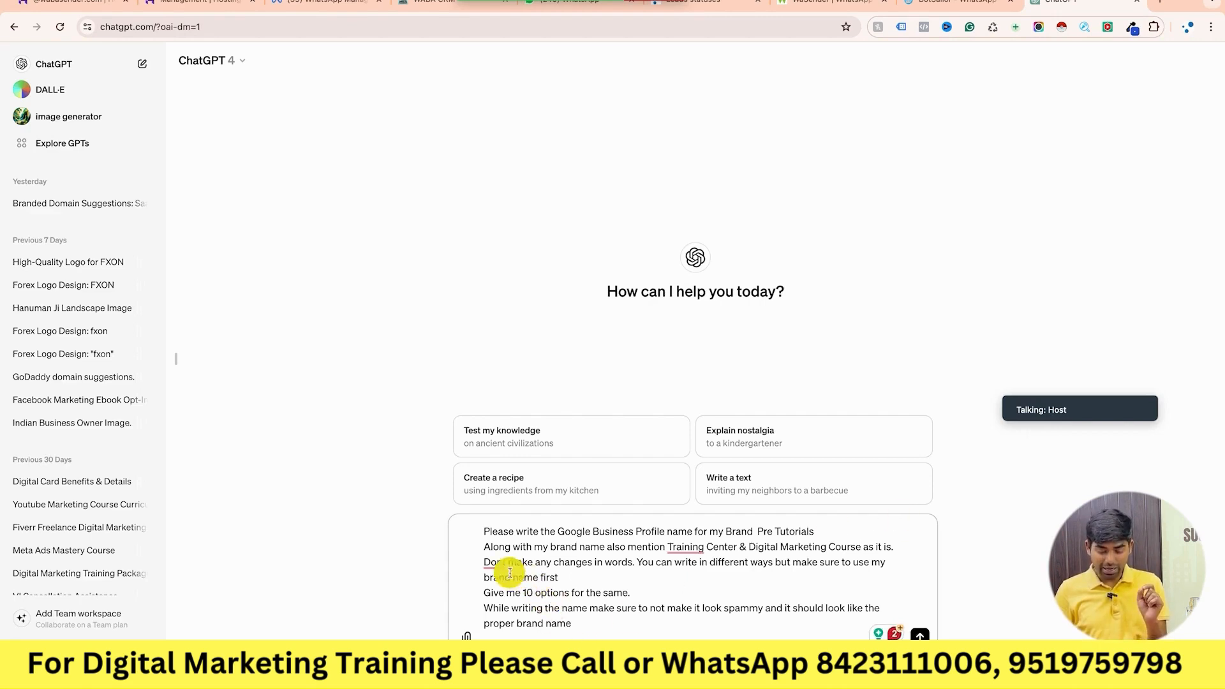
{"action": "left_click", "coordinate": [492, 562]}
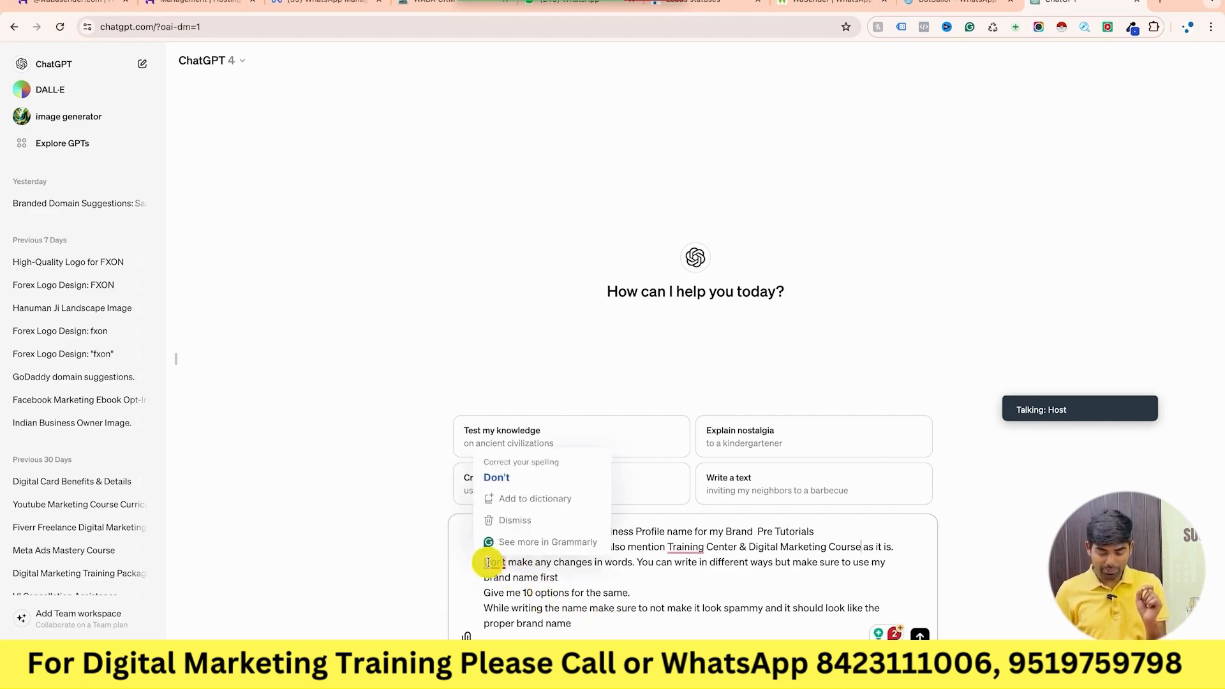
{"action": "left_click", "coordinate": [524, 477]}
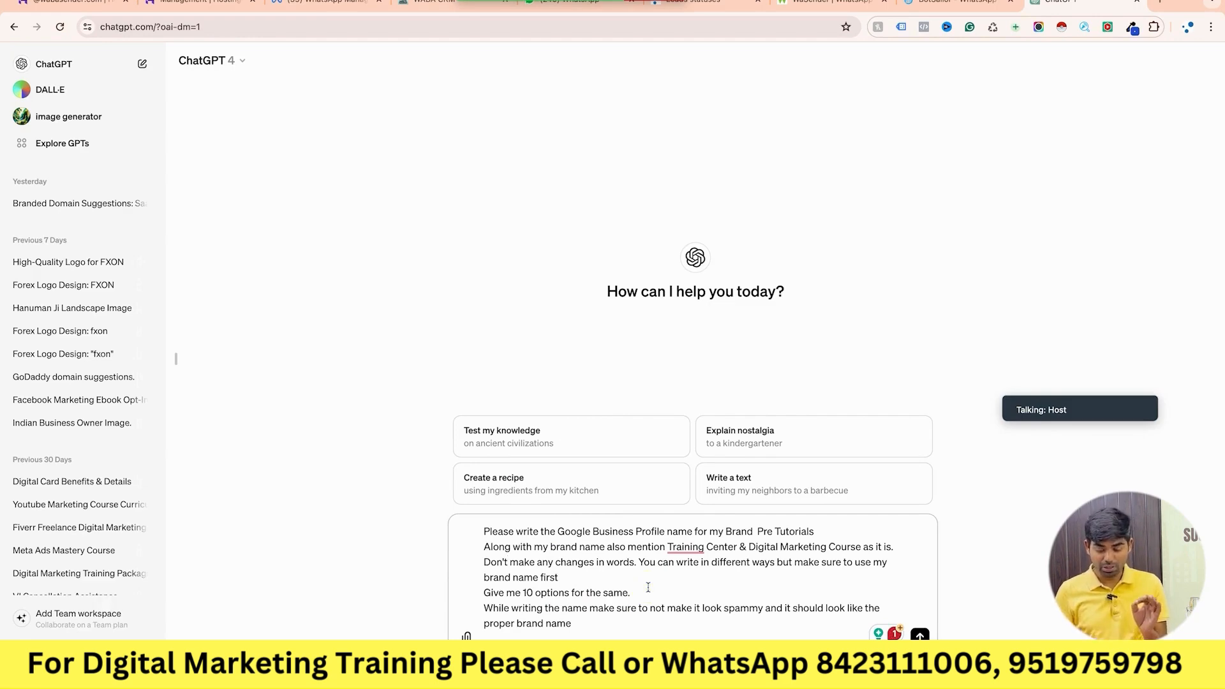
{"action": "left_click", "coordinate": [523, 593]}
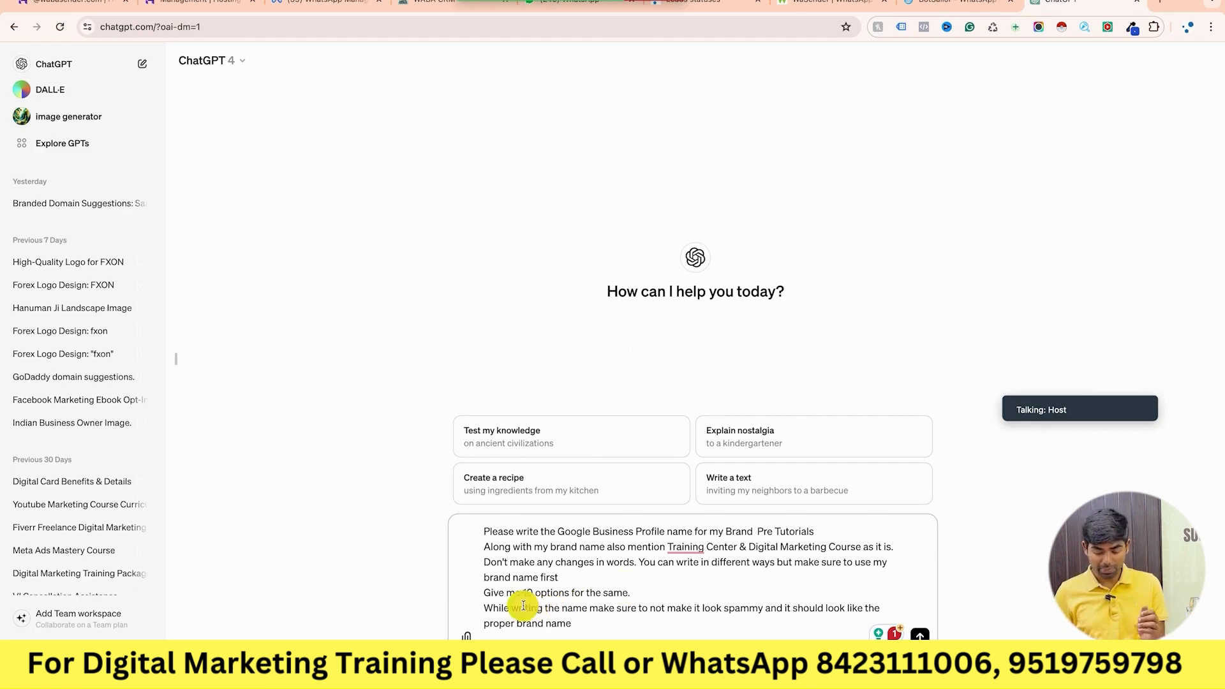
Send the prompt and copy the first option, 'Pre Tutorials - Training Center & Digital Marketing Course'.
{"action": "left_click", "coordinate": [680, 599]}
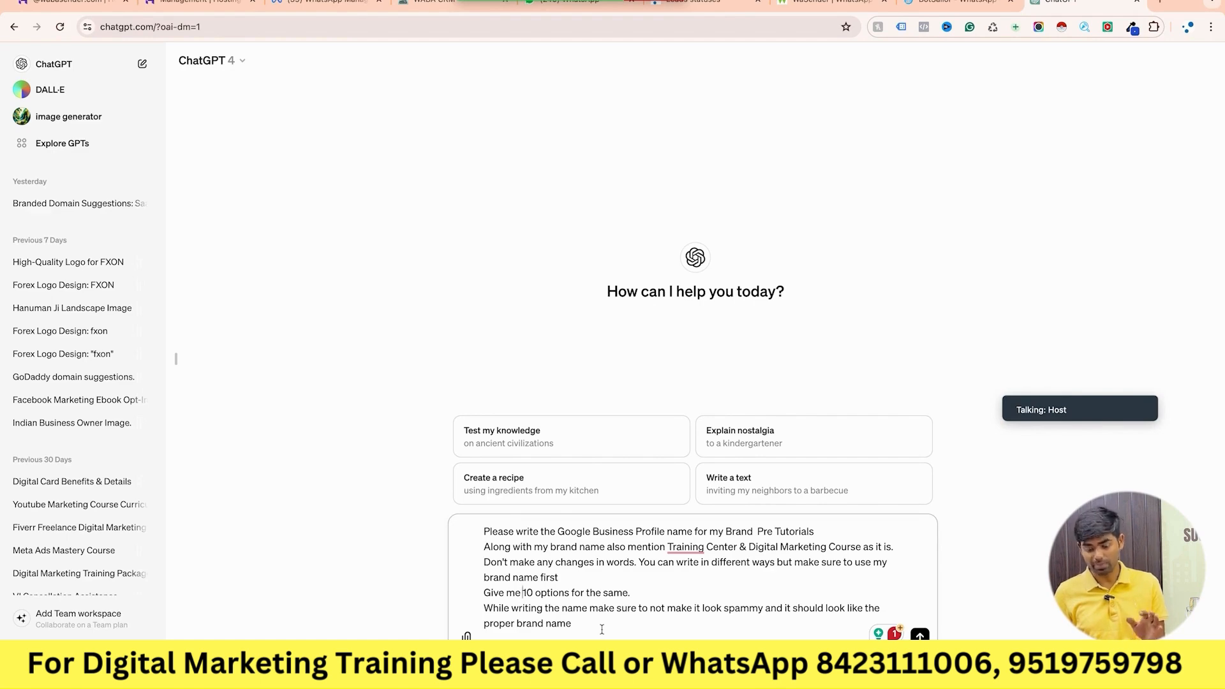
{"action": "key", "text": "Return"}
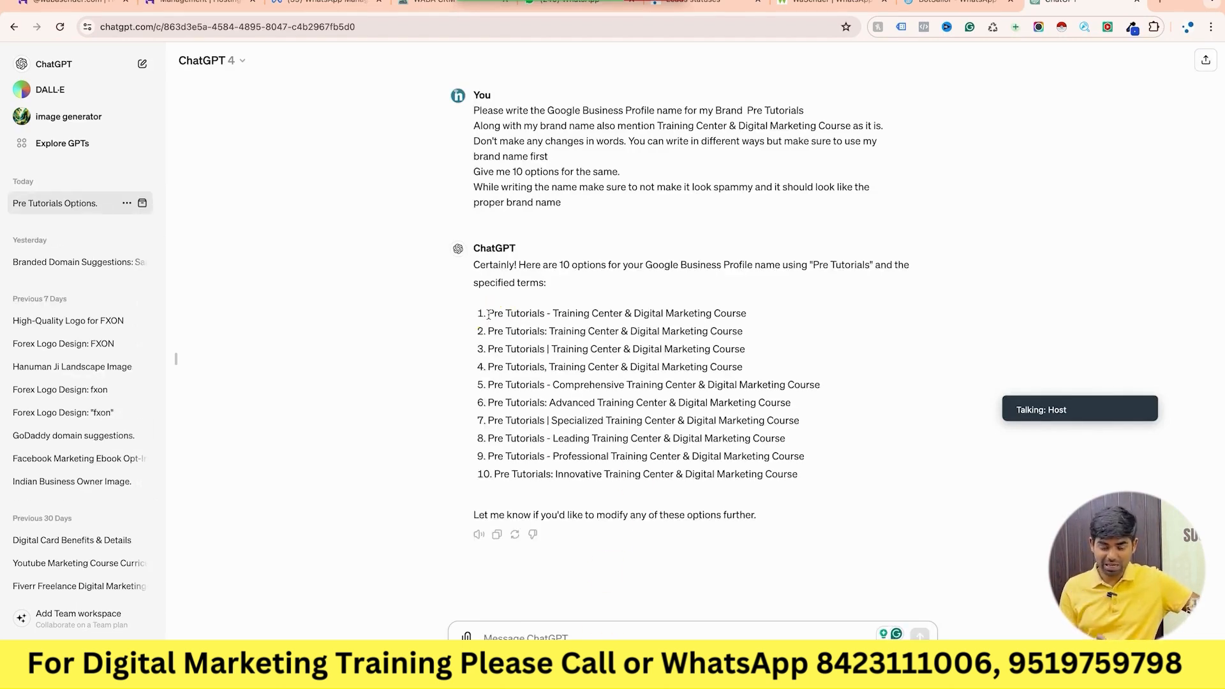
{"action": "left_click_drag", "start_coordinate": [489, 314], "coordinate": [749, 314]}
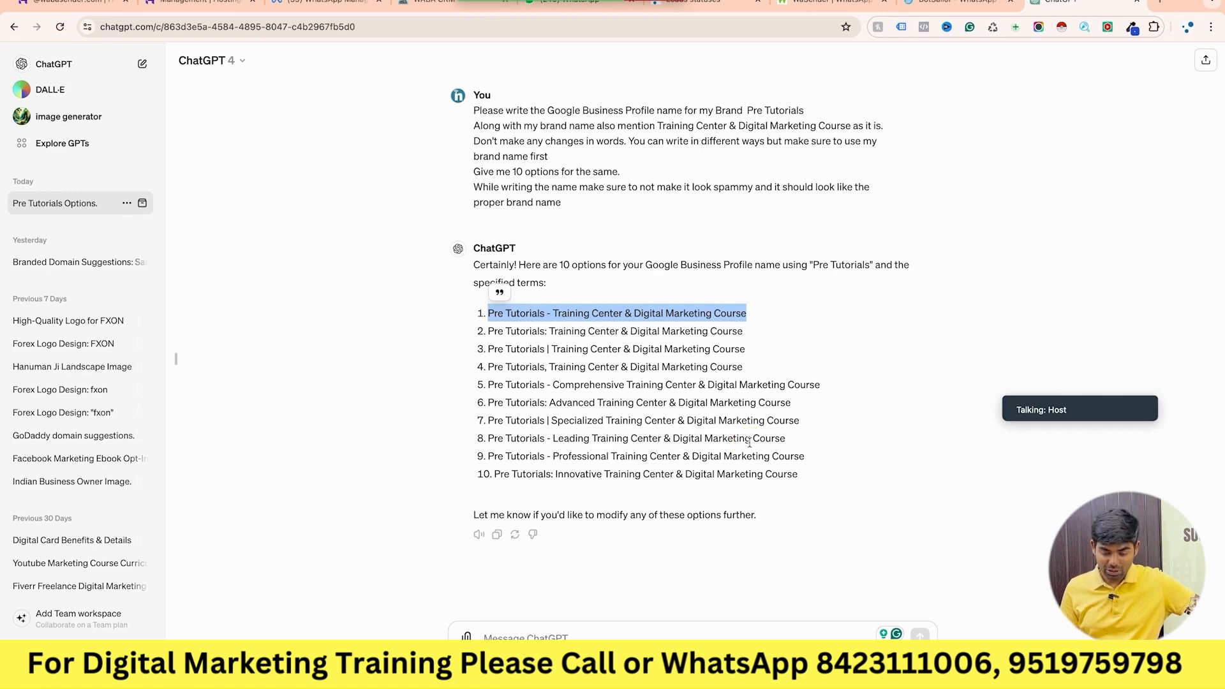
{"action": "right_click", "coordinate": [625, 314]}
{"action": "left_click", "coordinate": [657, 339]}
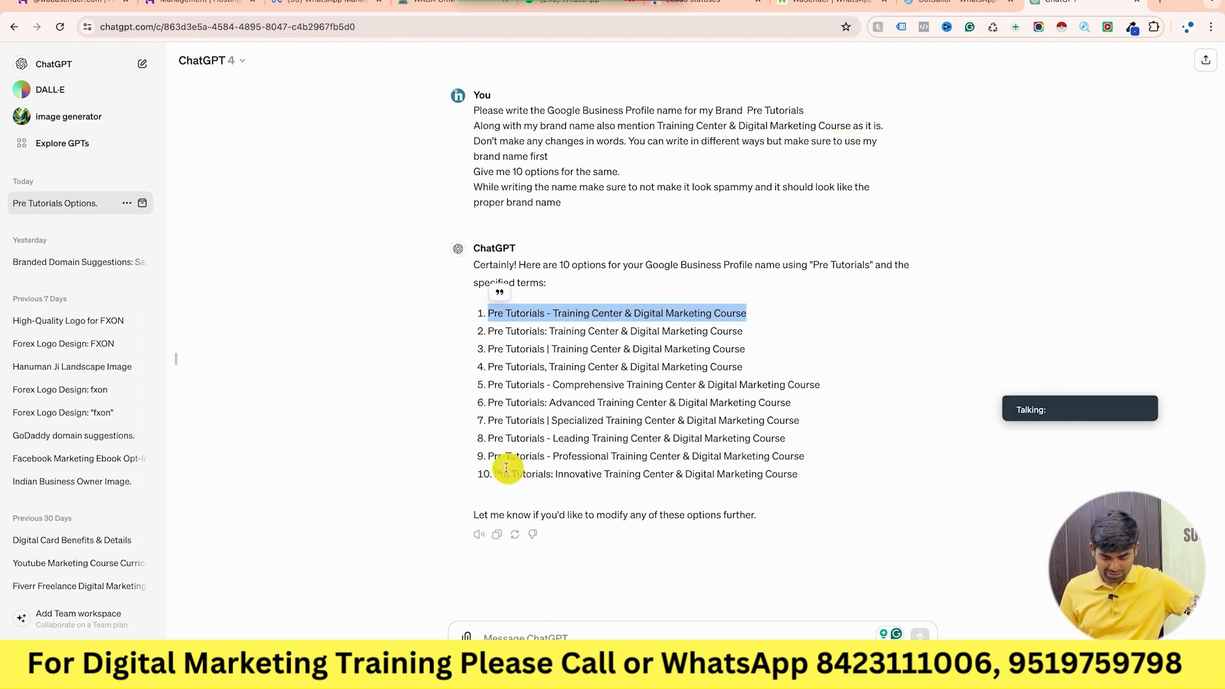
{"action": "triple_click", "coordinate": [487, 457]}
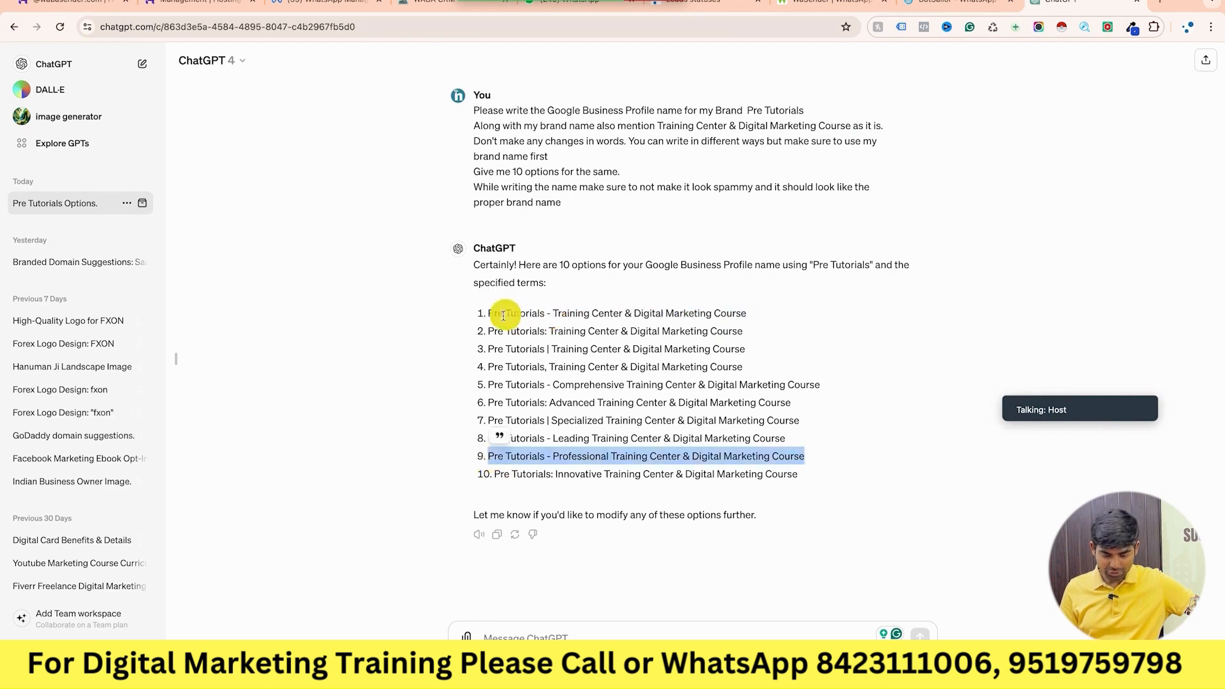
{"action": "left_click_drag", "start_coordinate": [488, 313], "coordinate": [765, 324]}
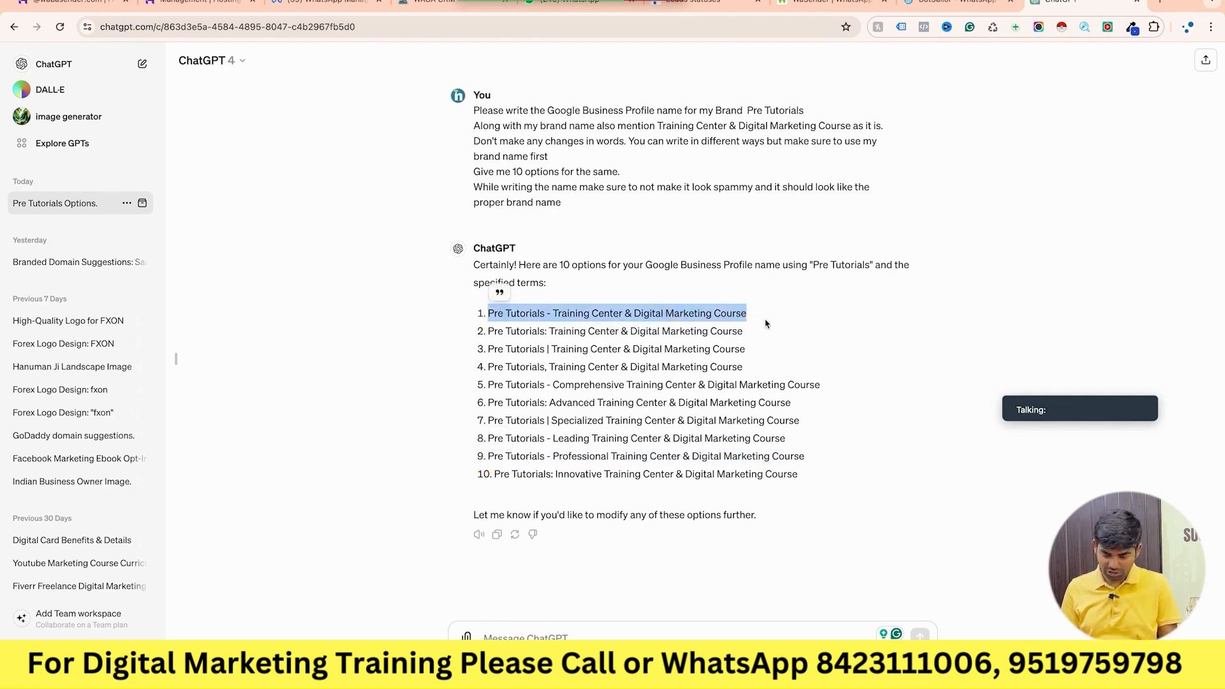
{"action": "triple_click", "coordinate": [599, 450]}
{"action": "left_click_drag", "start_coordinate": [488, 312], "coordinate": [764, 314]}
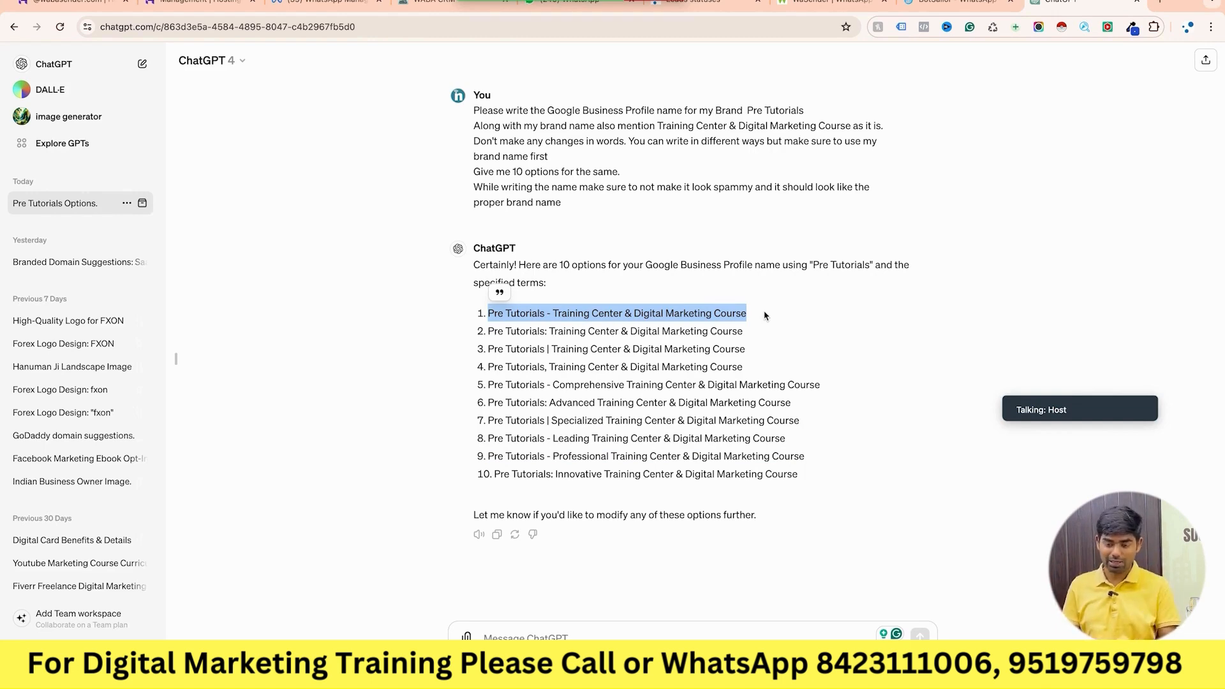
Change the Business name to 'Pre Tutorials - Training Center & Digital Marketing Course' and save.
{"action": "key", "text": "ctrl+Left"}
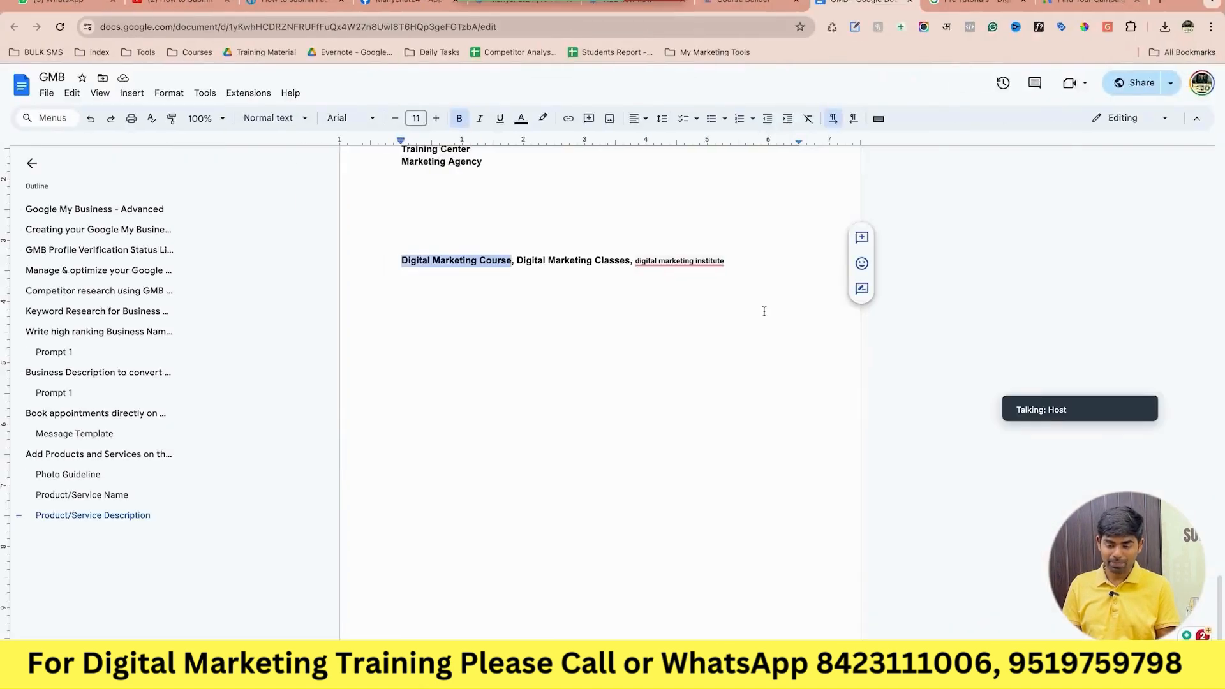
{"action": "left_click", "coordinate": [980, 11]}
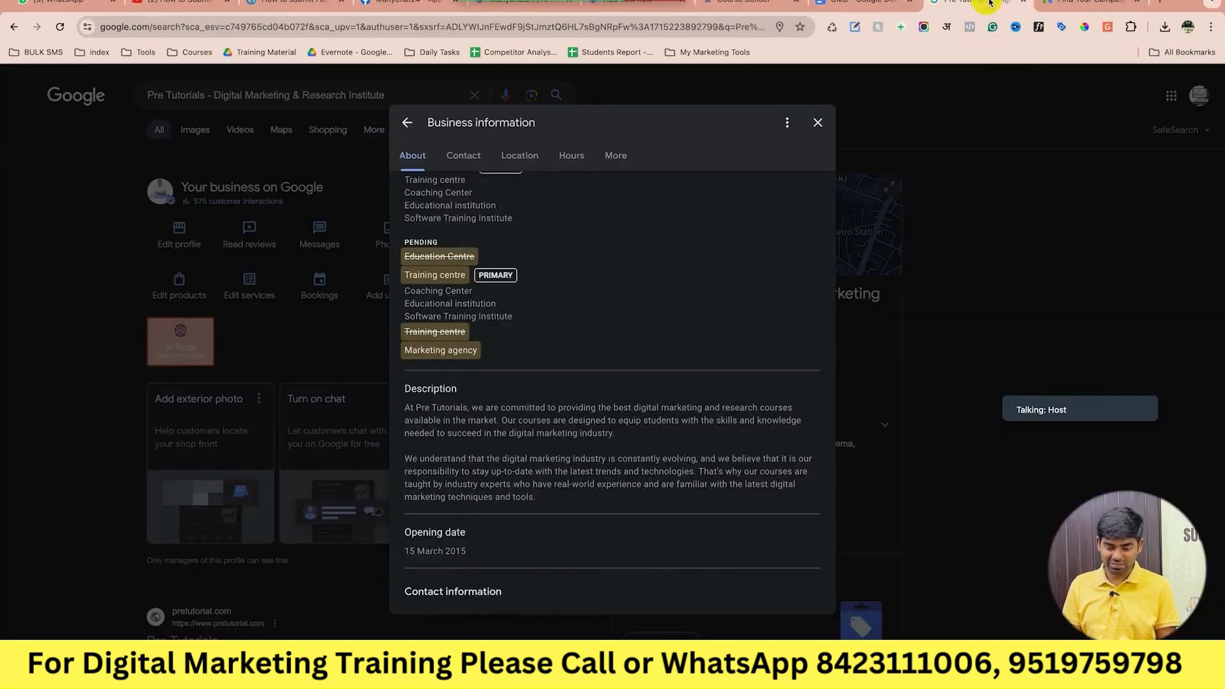
{"action": "scroll", "coordinate": [647, 254], "scroll_direction": "up", "scroll_amount": 3}
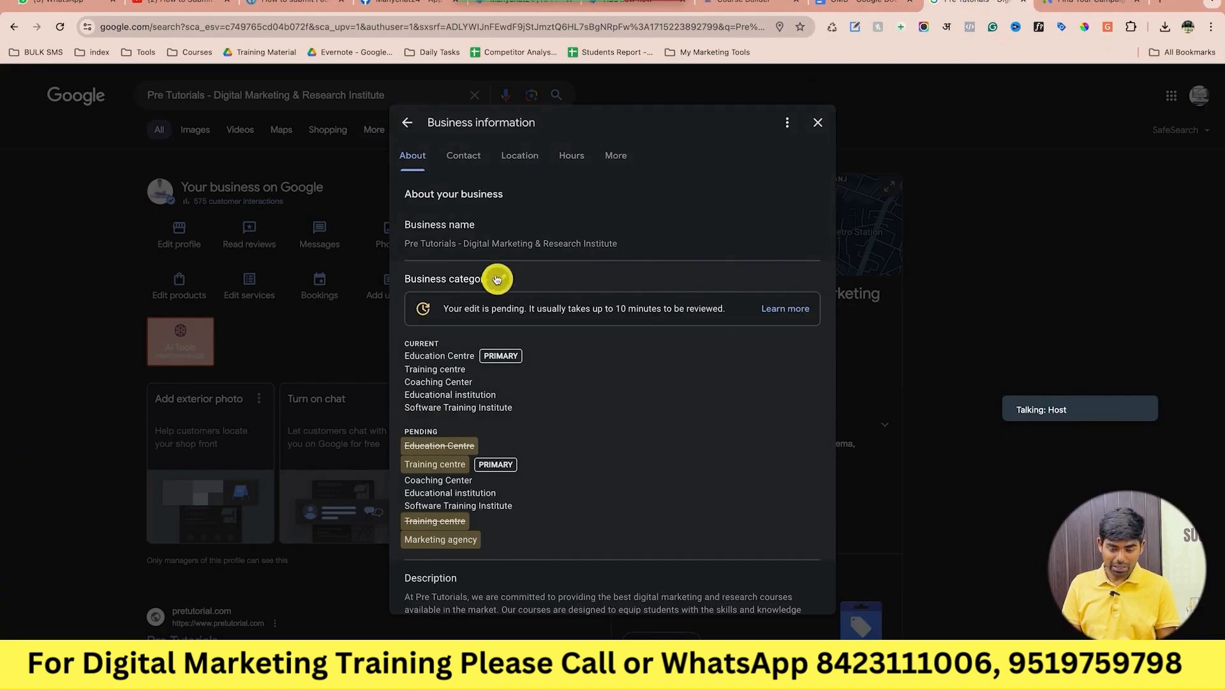
{"action": "left_click", "coordinate": [488, 228]}
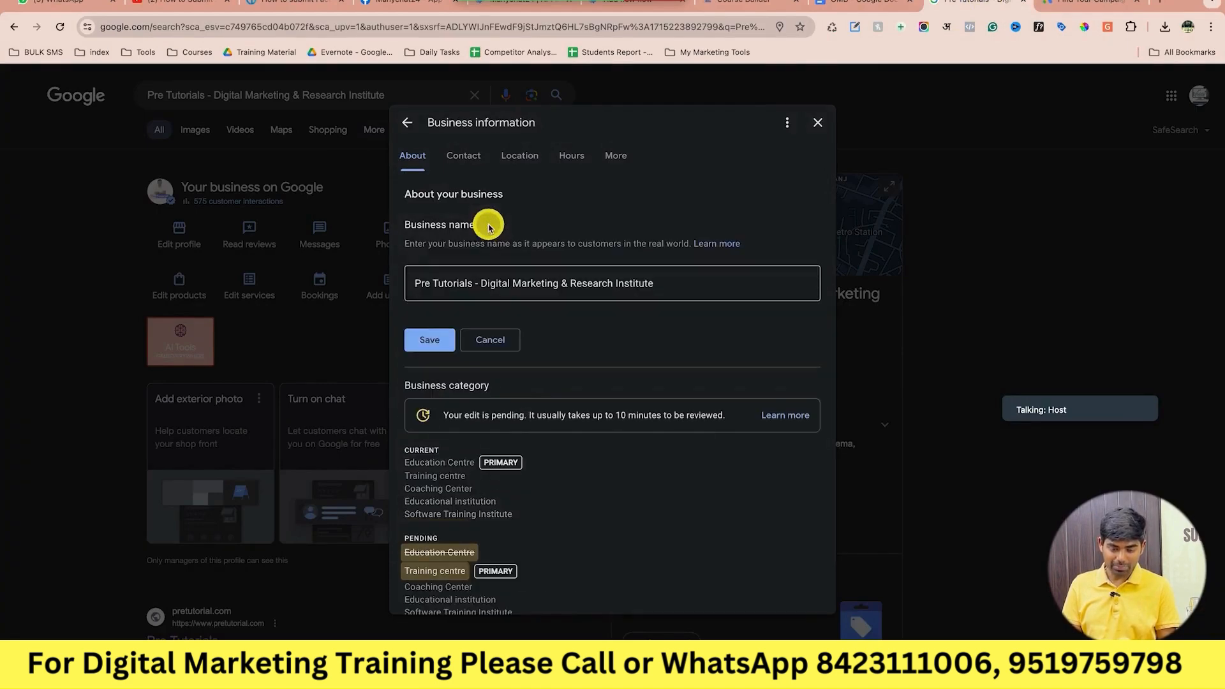
{"action": "triple_click", "coordinate": [513, 284]}
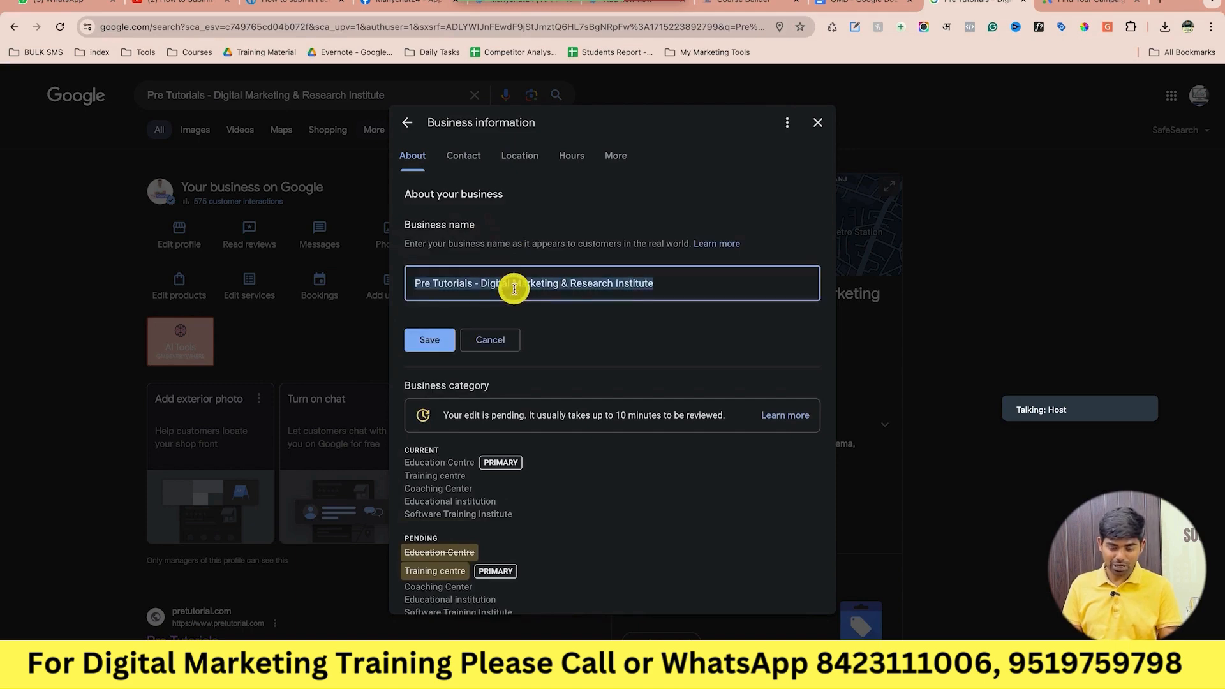
{"action": "key", "text": "ctrl+v"}
{"action": "left_click", "coordinate": [429, 340]}
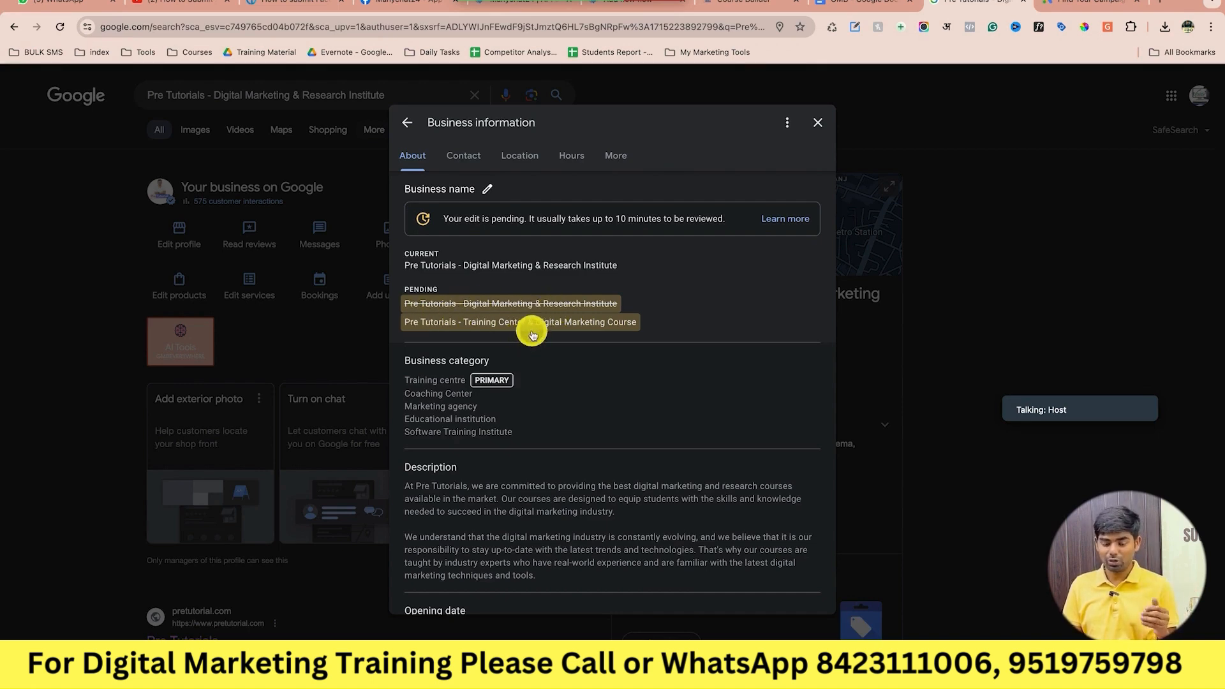
{"action": "scroll", "coordinate": [532, 335], "scroll_direction": "down", "scroll_amount": 3}
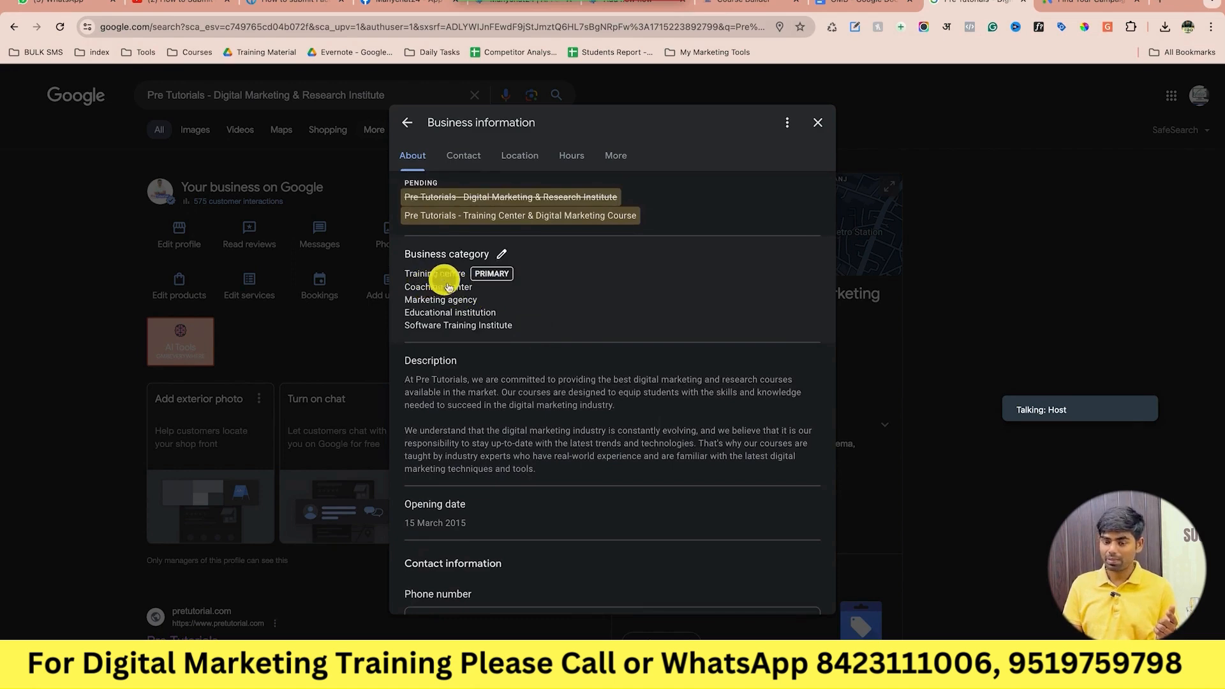
{"action": "scroll", "coordinate": [477, 384], "scroll_direction": "up", "scroll_amount": 3}
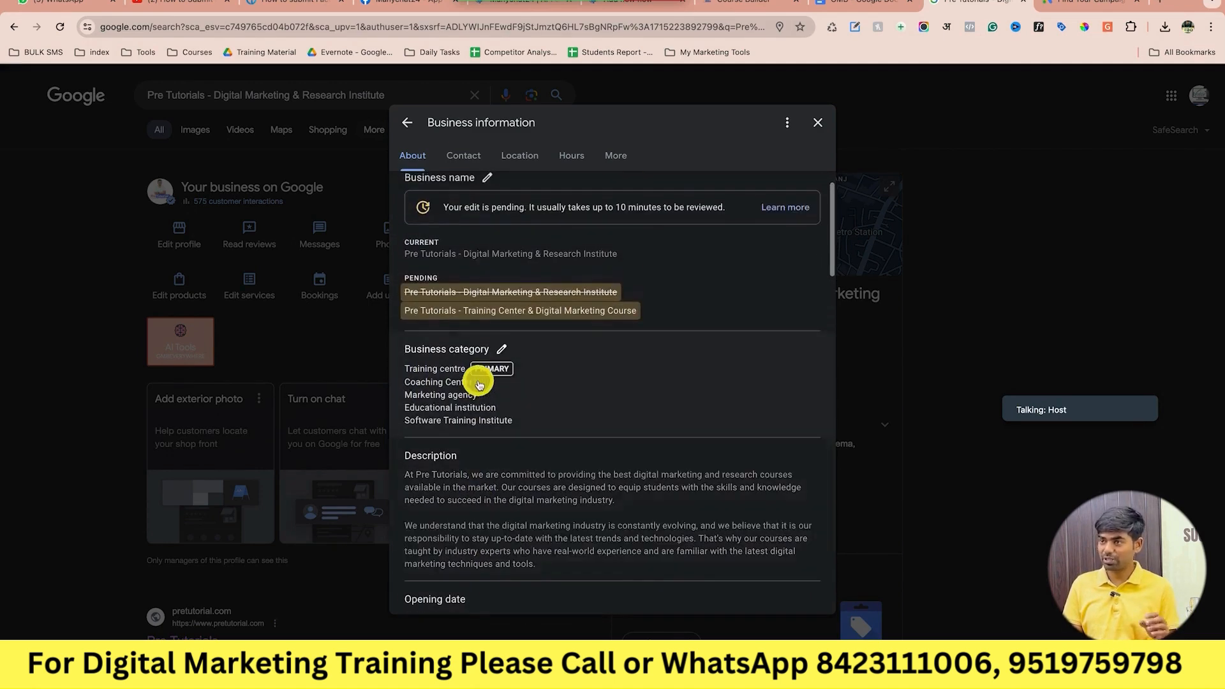
{"action": "scroll", "coordinate": [479, 385], "scroll_direction": "up", "scroll_amount": 1}
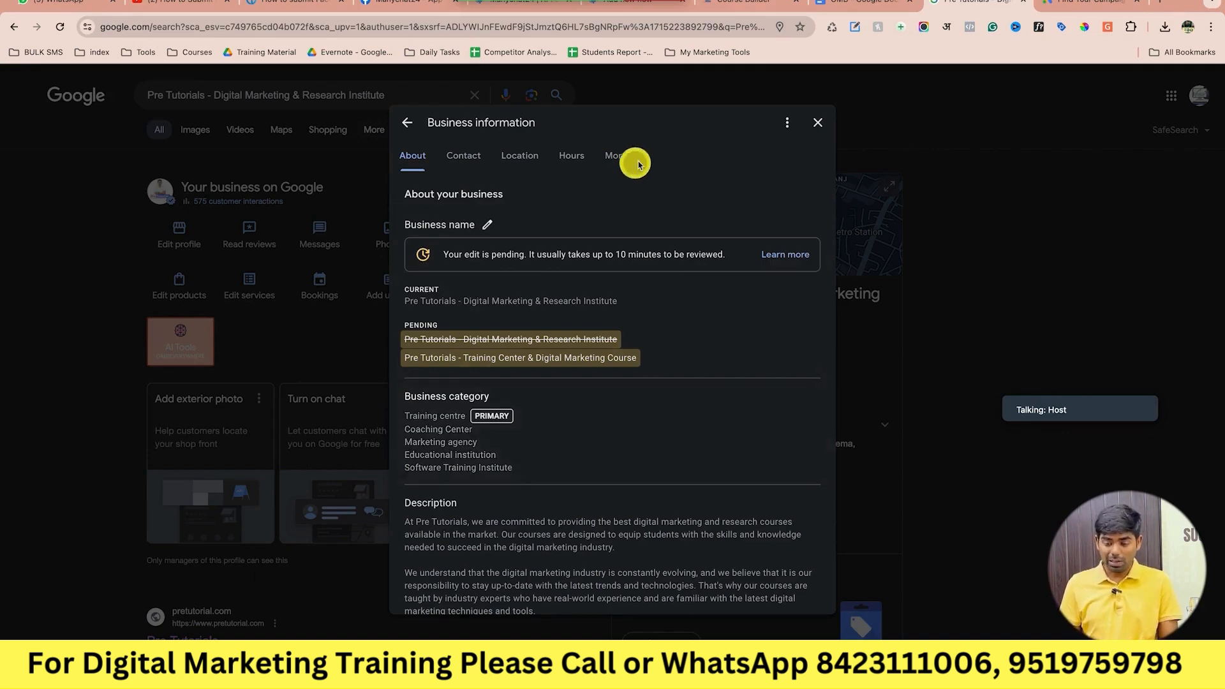
{"action": "left_click", "coordinate": [855, 9]}
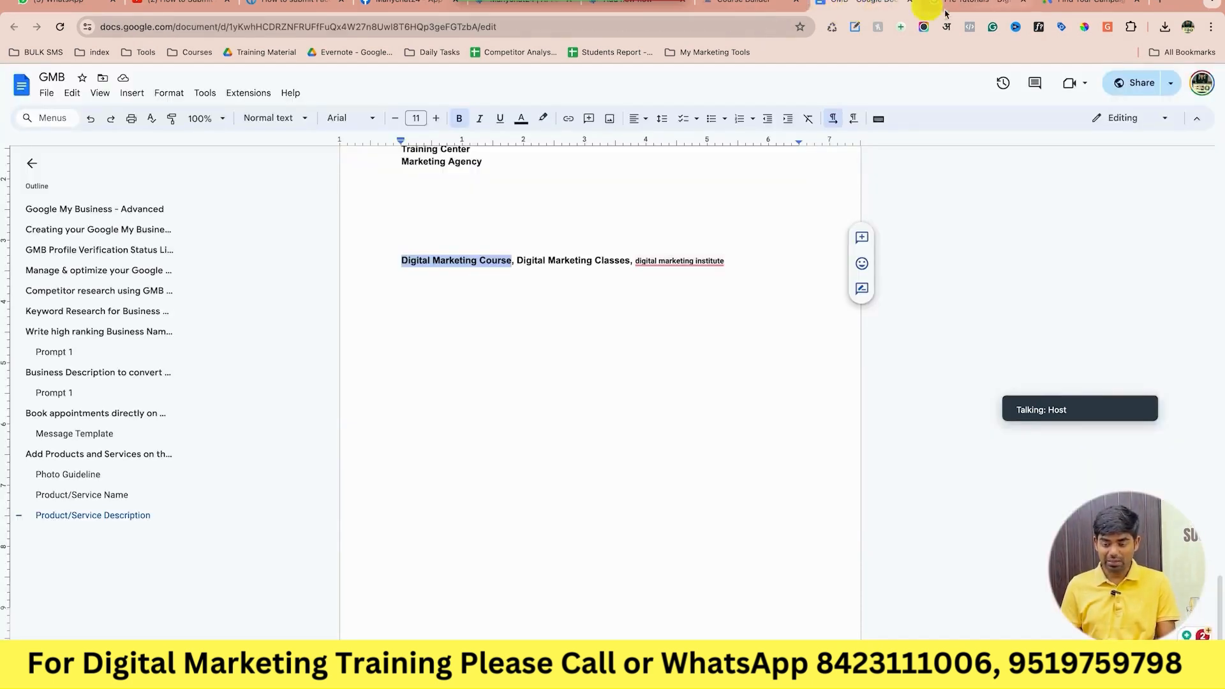
Find and select the business description prompt in the GMB notes document.
{"action": "left_click", "coordinate": [956, 8]}
{"action": "scroll", "coordinate": [621, 375], "scroll_direction": "down", "scroll_amount": 2}
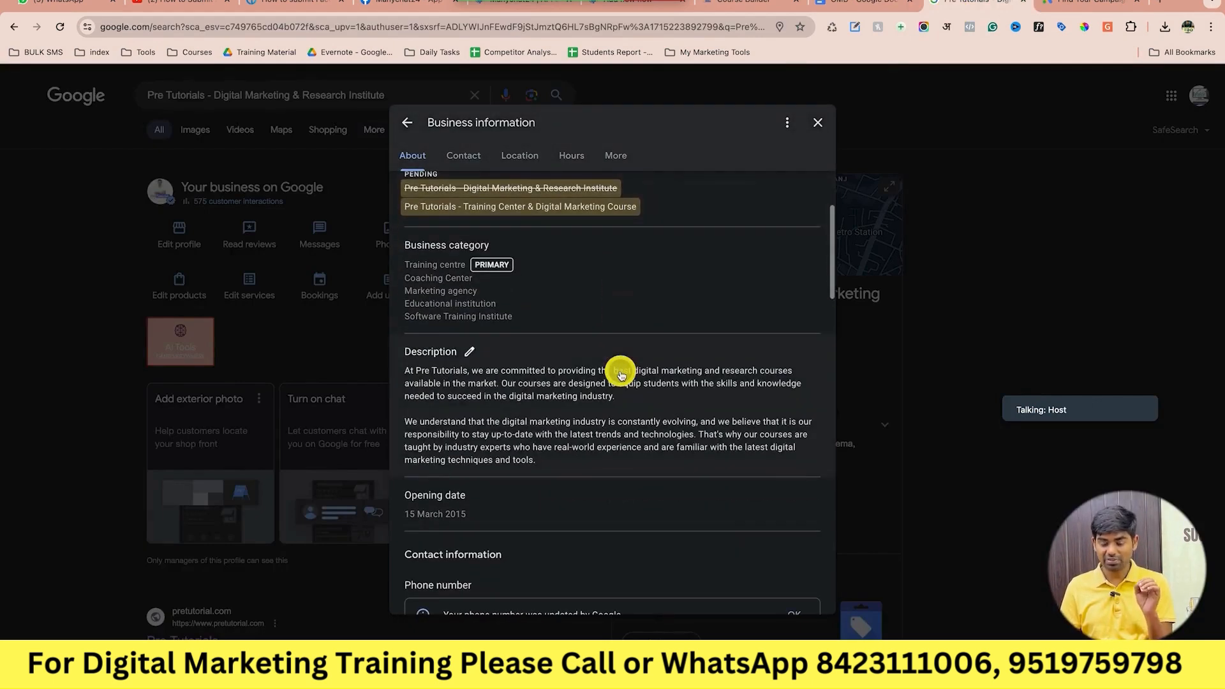
{"action": "left_click", "coordinate": [848, 7]}
{"action": "scroll", "coordinate": [599, 356], "scroll_direction": "up", "scroll_amount": 20}
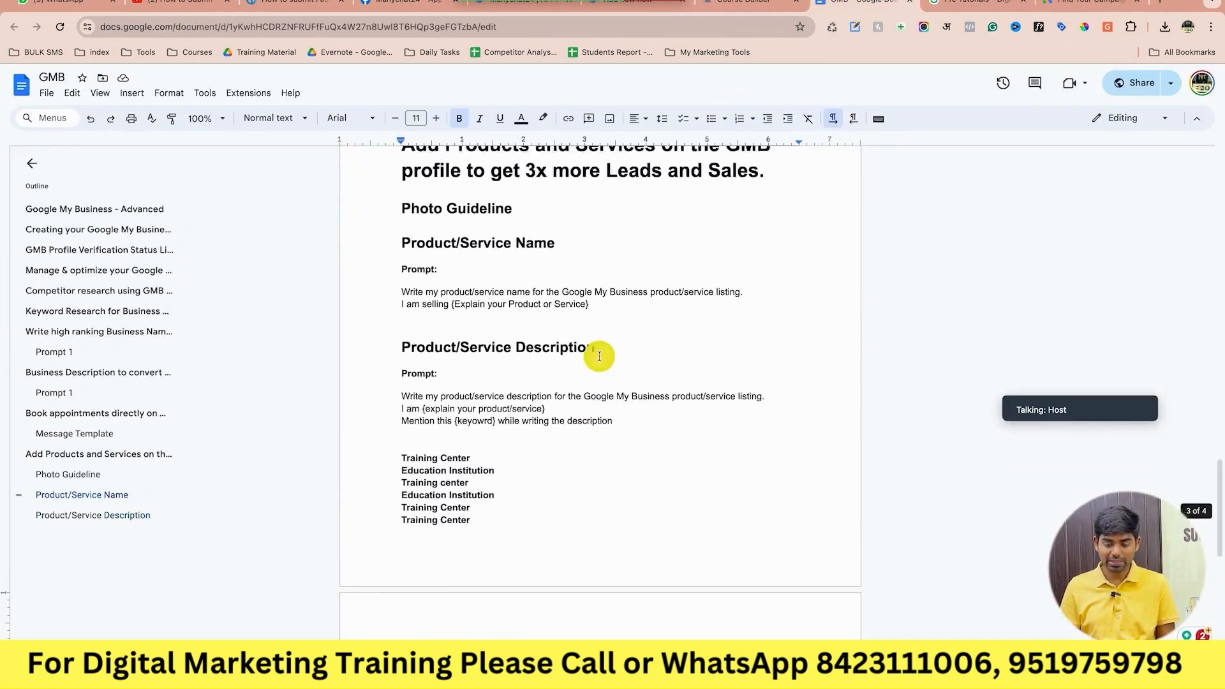
{"action": "scroll", "coordinate": [599, 356], "scroll_direction": "up", "scroll_amount": 5}
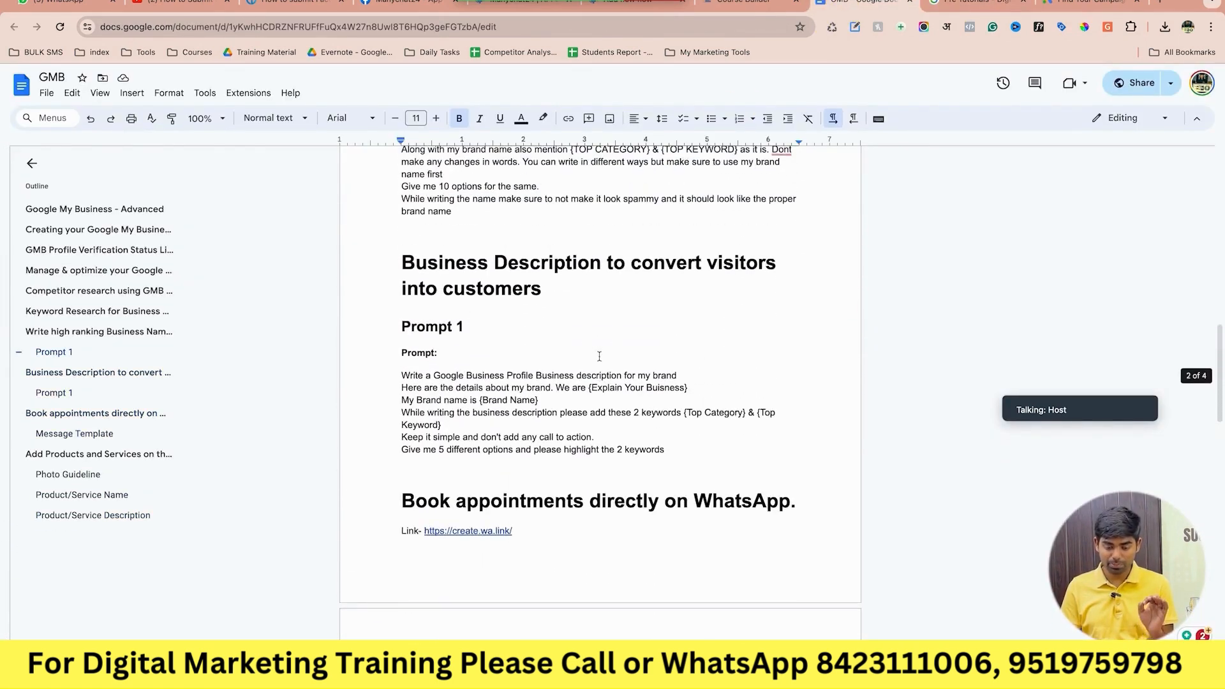
{"action": "scroll", "coordinate": [599, 355], "scroll_direction": "up", "scroll_amount": 5}
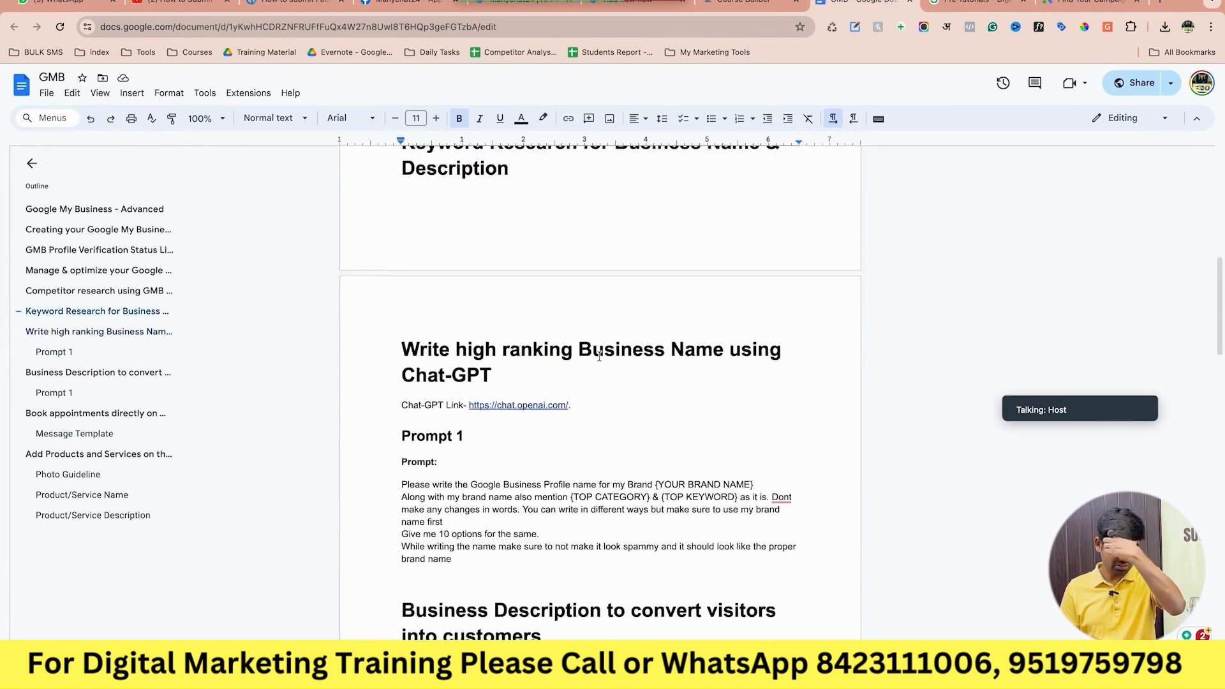
{"action": "scroll", "coordinate": [599, 356], "scroll_direction": "down", "scroll_amount": 2}
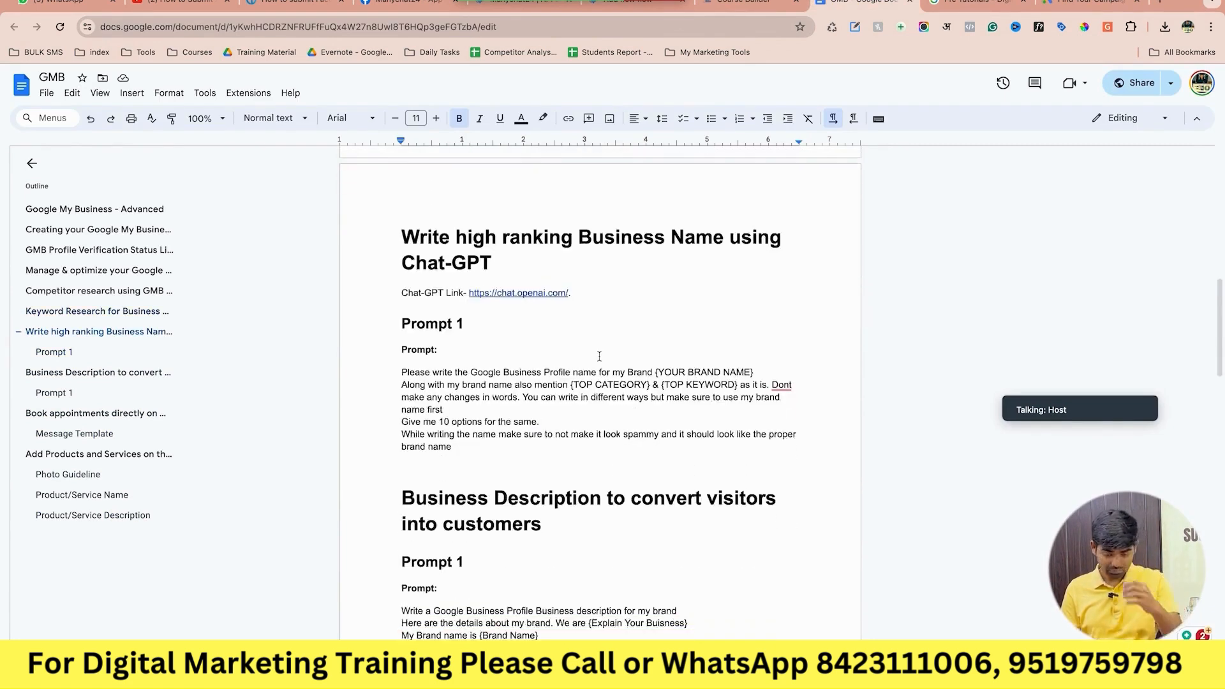
{"action": "scroll", "coordinate": [599, 355], "scroll_direction": "down", "scroll_amount": 2}
{"action": "scroll", "coordinate": [513, 502], "scroll_direction": "down", "scroll_amount": 1}
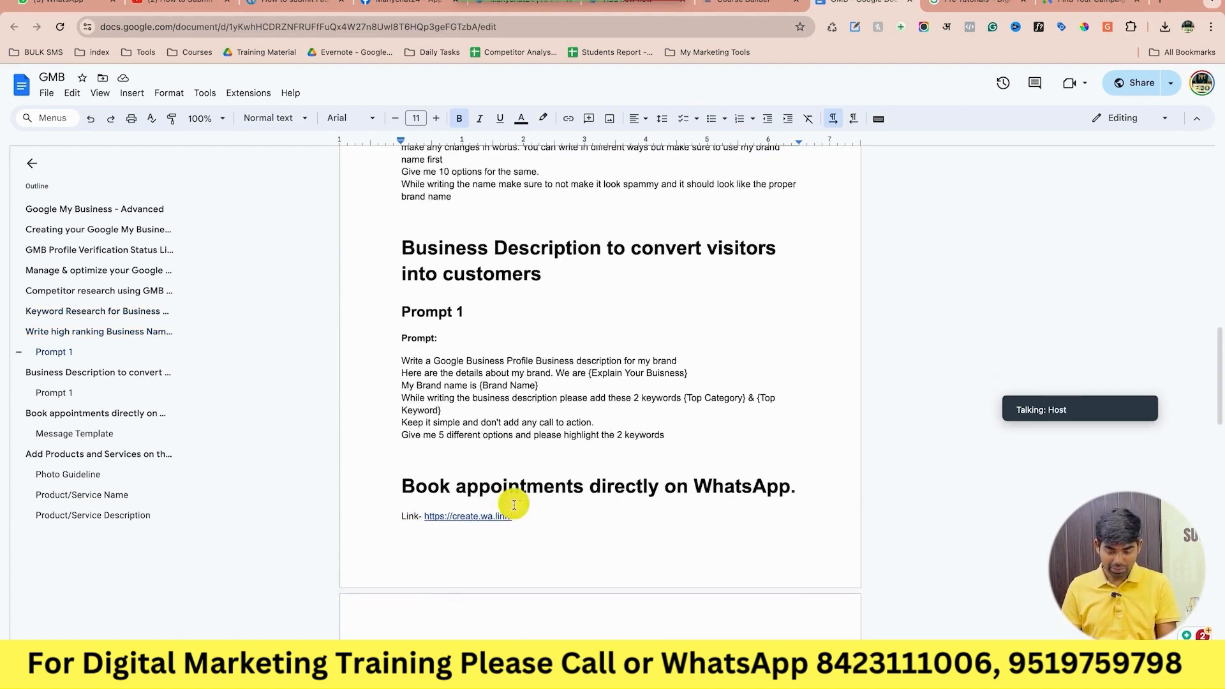
{"action": "left_click_drag", "start_coordinate": [667, 440], "coordinate": [397, 364]}
{"action": "key", "text": "ctrl+c"}
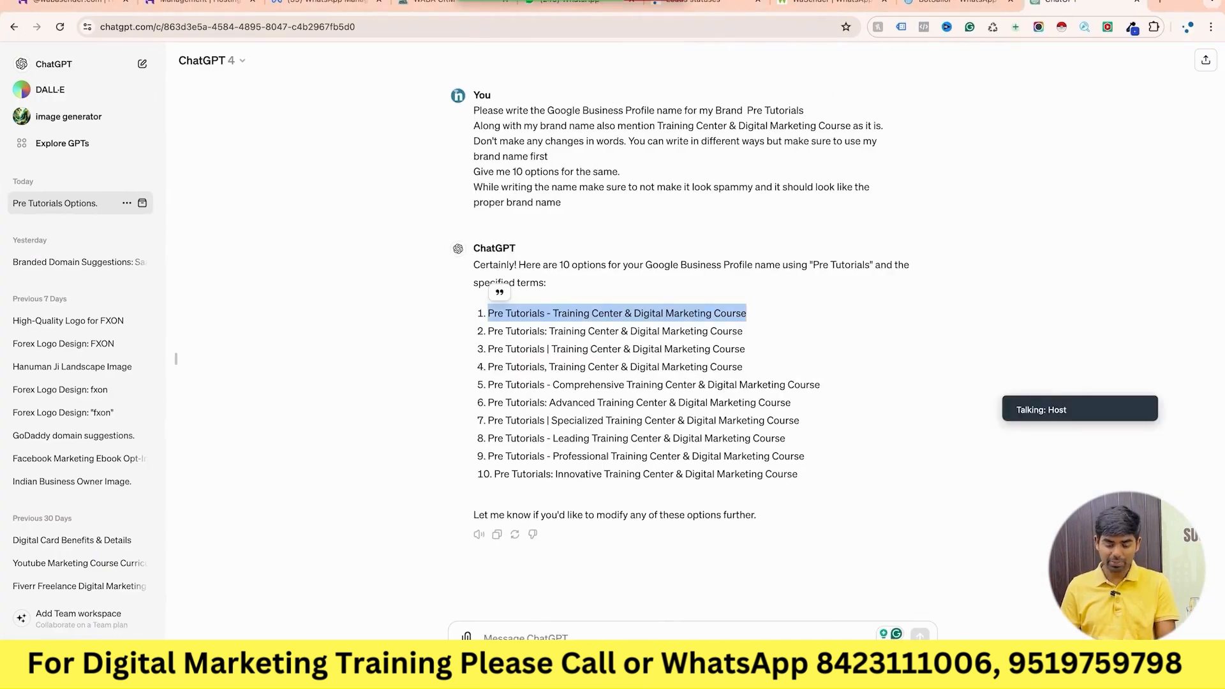
Paste the description prompt into the ChatGPT message box and delete the {Explain Your Buisness} placeholder.
{"action": "left_click", "coordinate": [576, 632]}
{"action": "key", "text": "ctrl+v"}
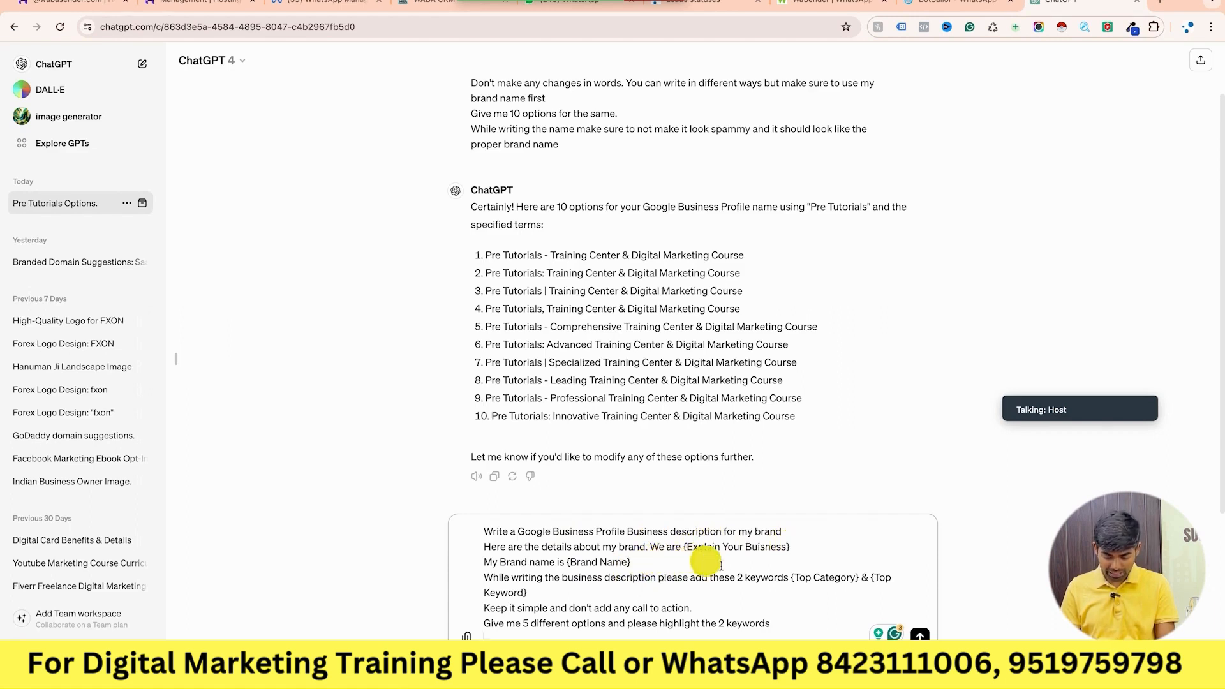
{"action": "left_click_drag", "start_coordinate": [683, 546], "coordinate": [809, 548]}
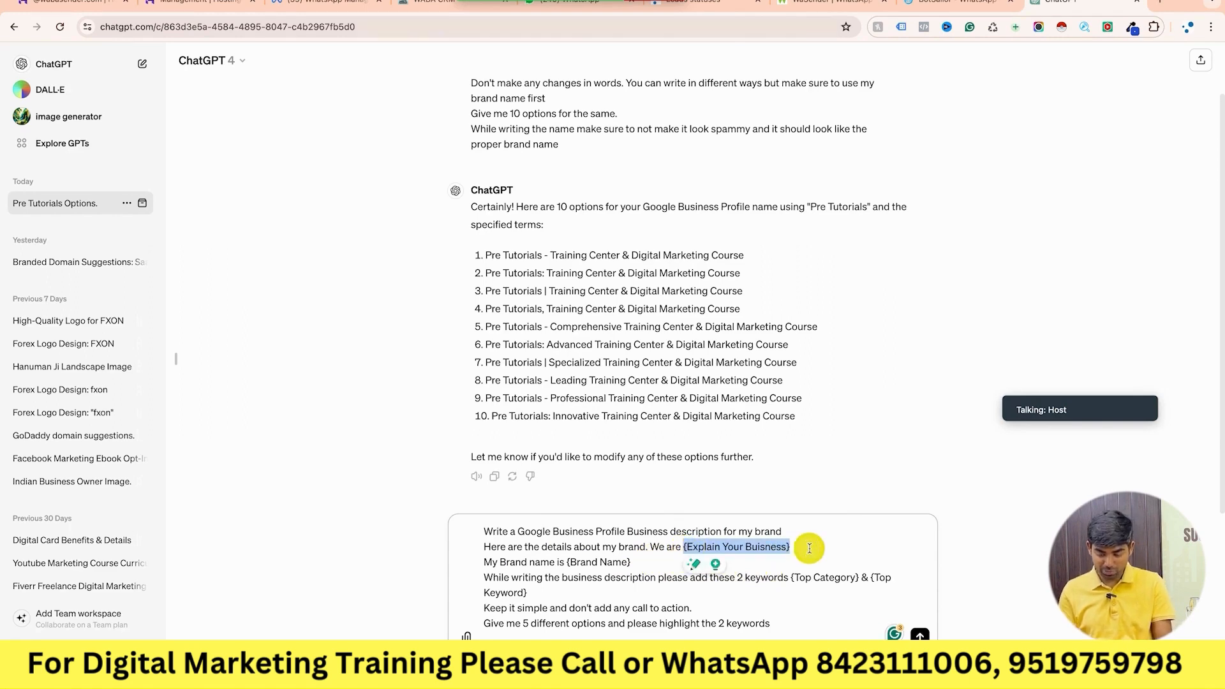
{"action": "key", "text": "BackSpace"}
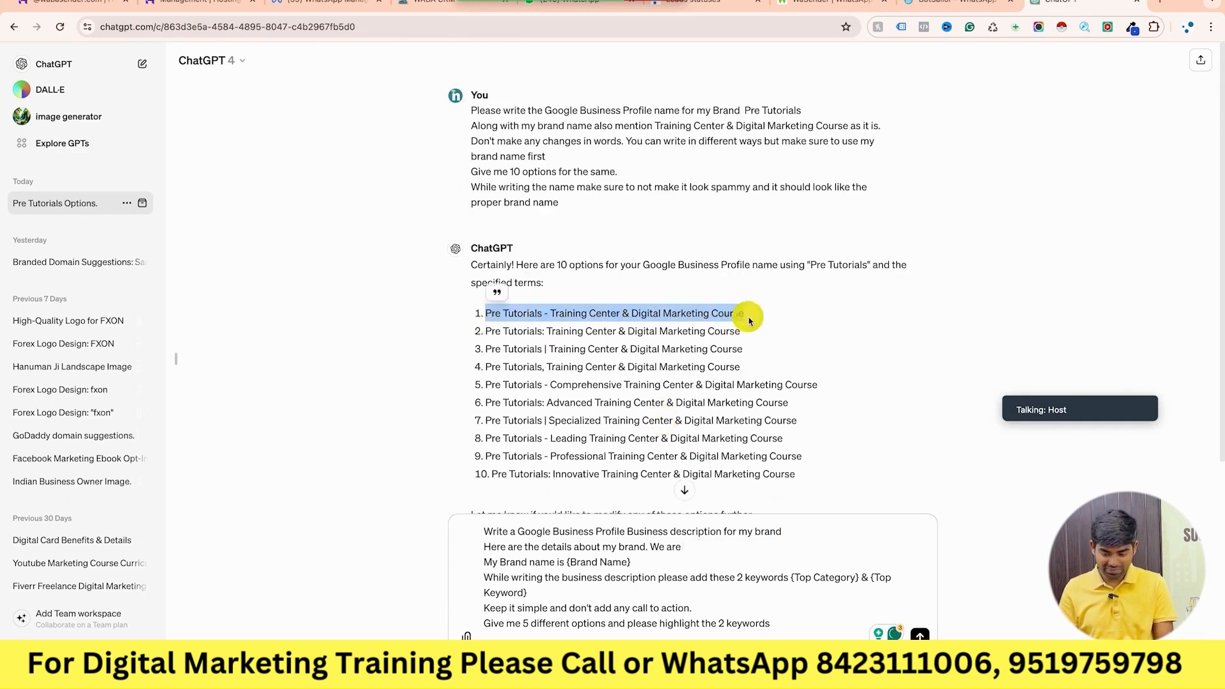
Fill in the business details so the line reads 'We are Digital Marketing Institute in Lucknow'.
{"action": "left_click", "coordinate": [707, 550]}
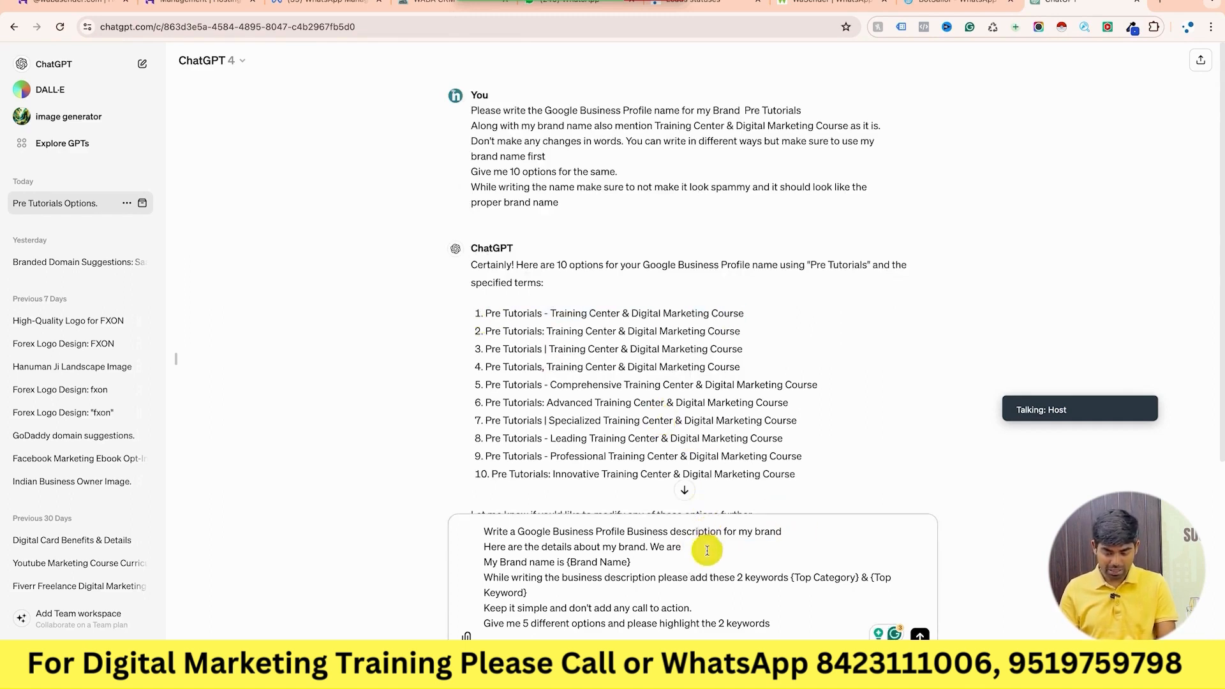
{"action": "type", "text": "Pre Tutorials - Training Center & Digital Marketing Course"}
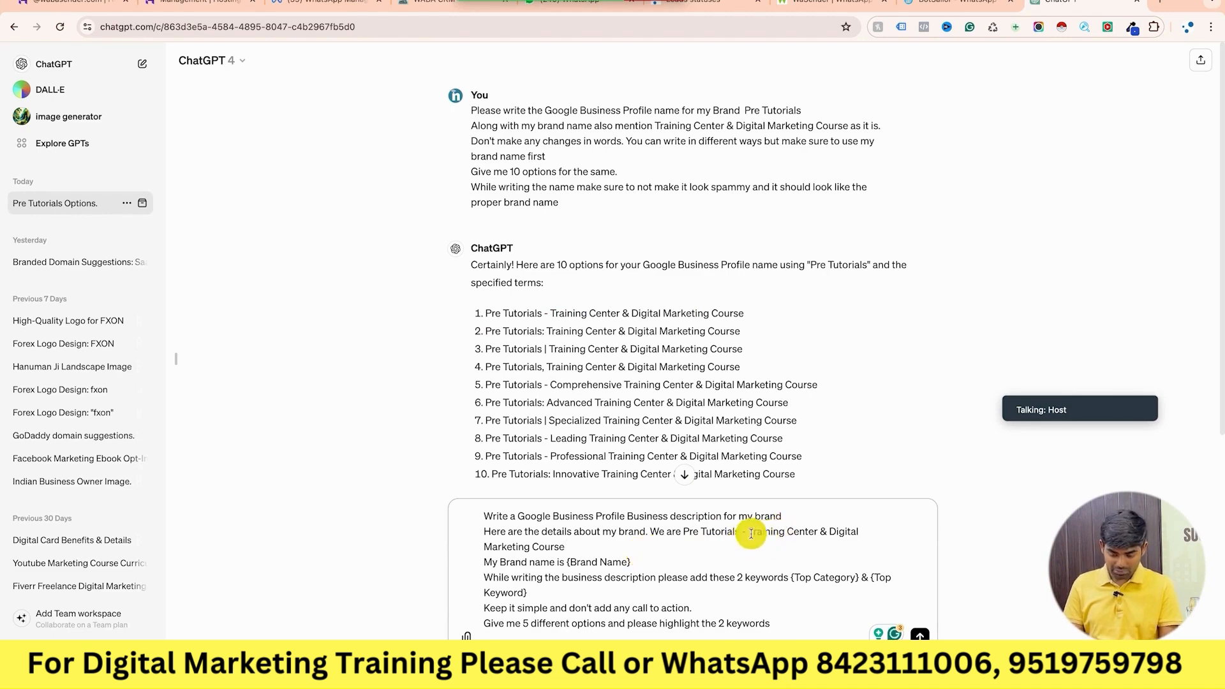
{"action": "left_click_drag", "start_coordinate": [749, 534], "coordinate": [758, 549]}
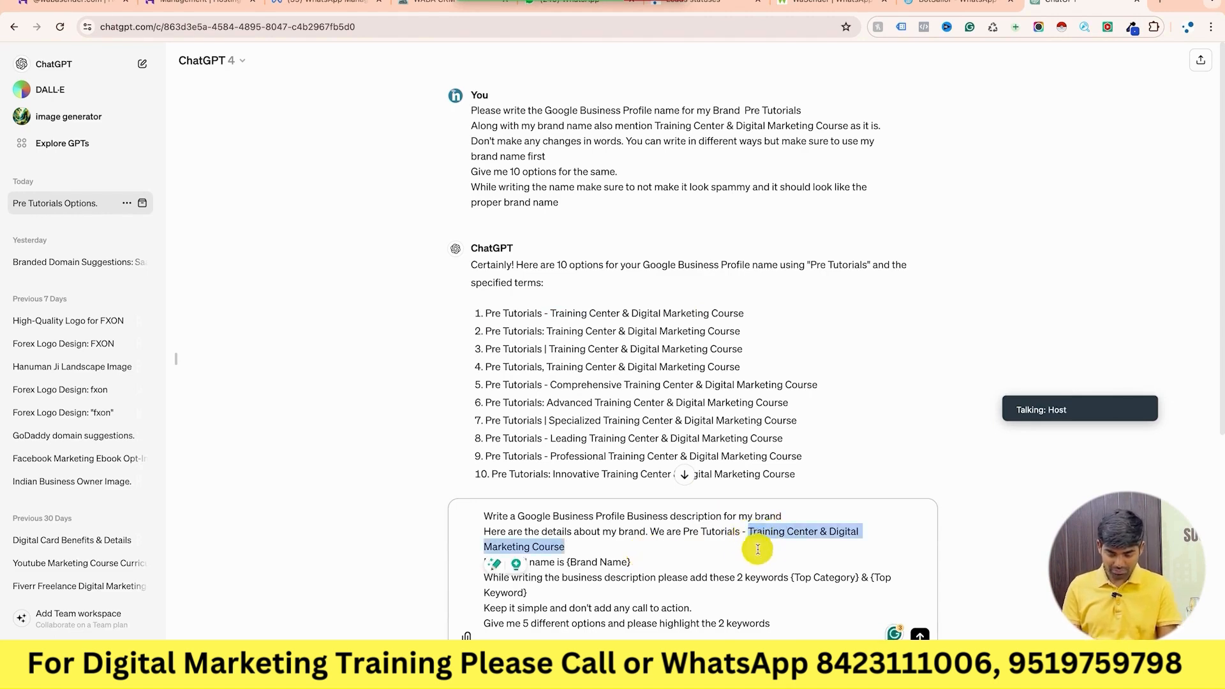
{"action": "key", "text": "BackSpace"}
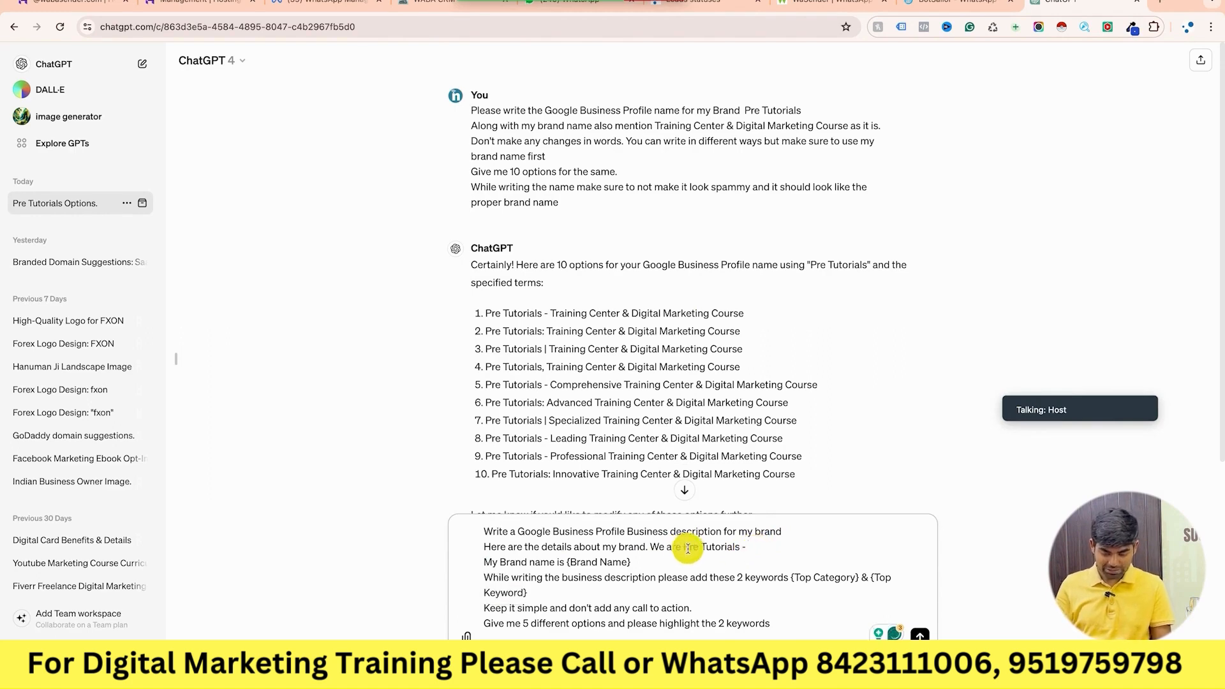
{"action": "left_click_drag", "start_coordinate": [681, 547], "coordinate": [746, 548]}
{"action": "key", "text": "BackSpace"}
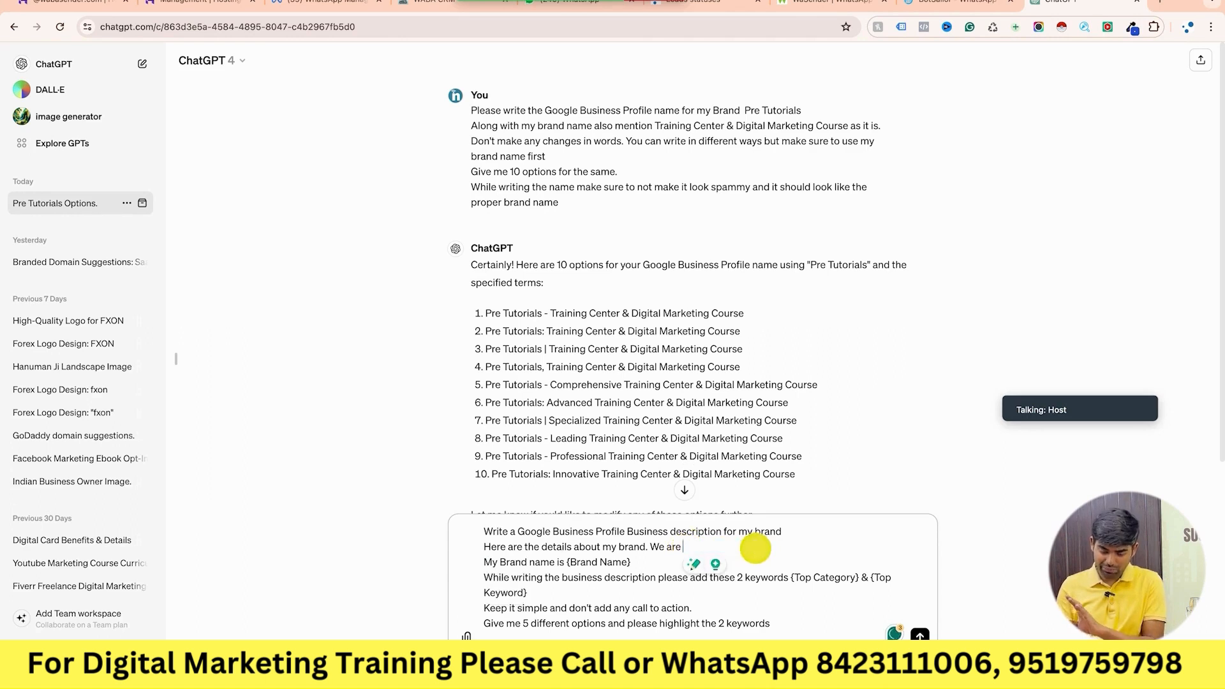
{"action": "type", "text": "Digital"}
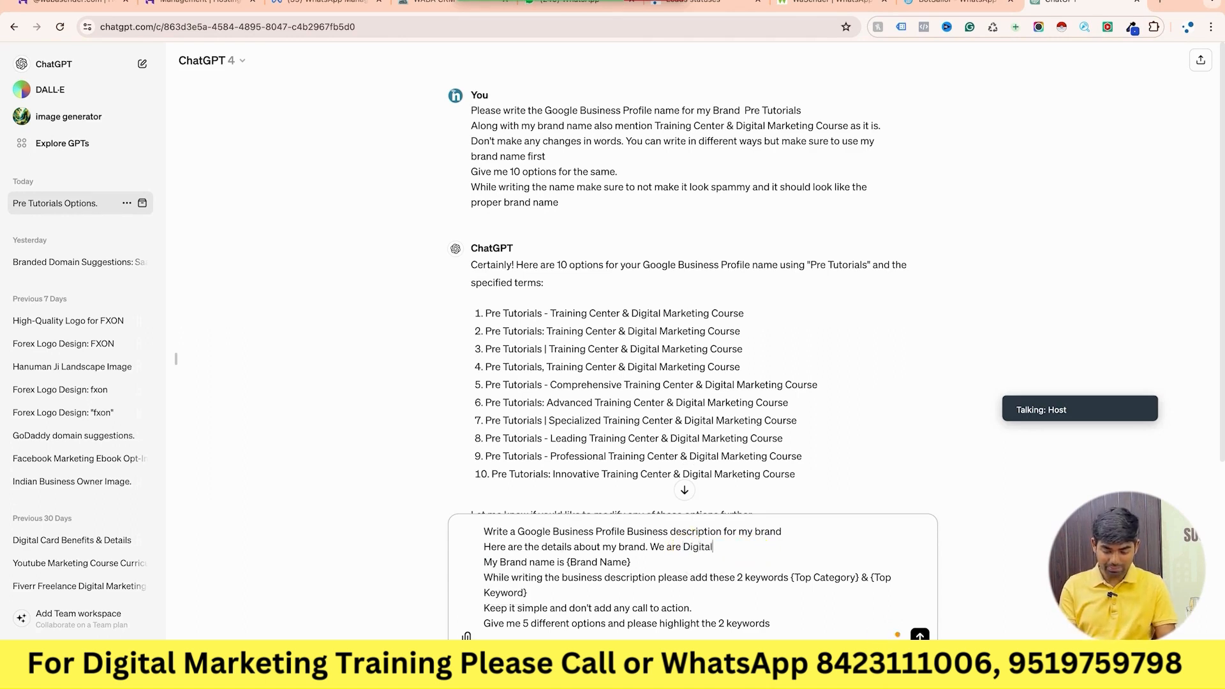
{"action": "type", "text": " Marketing In"}
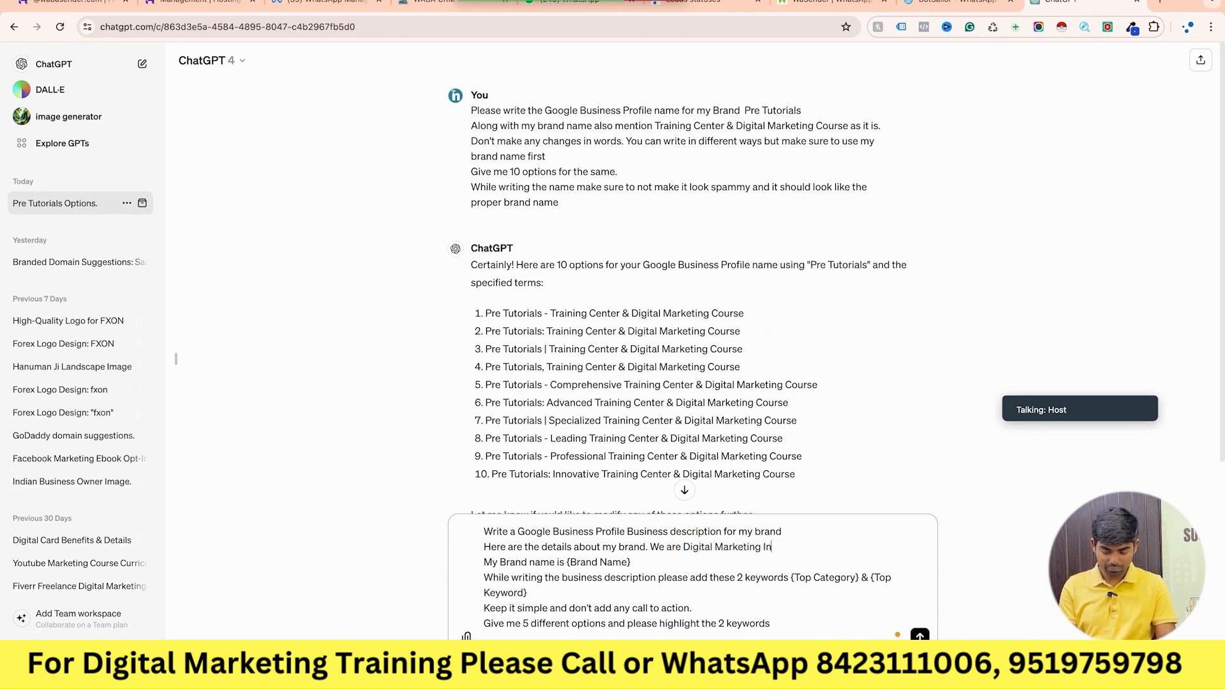
{"action": "type", "text": "stitute in Lucknow"}
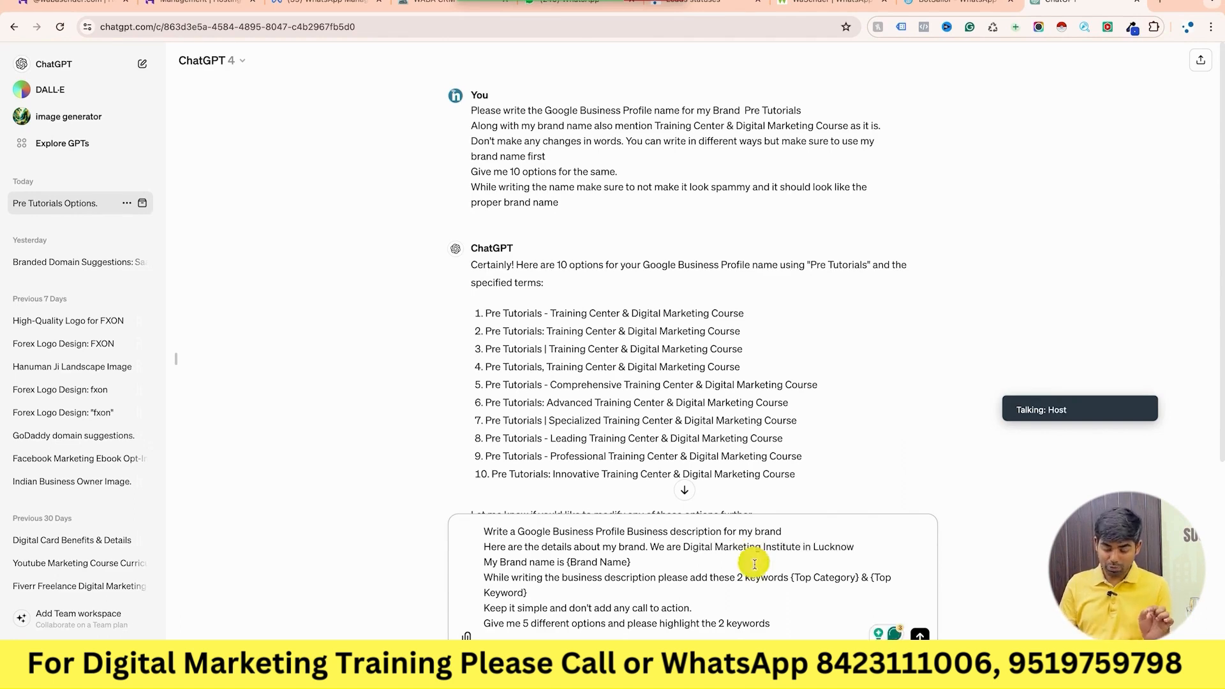
Select the {Brand Name} placeholder in the drafted prompt.
{"action": "left_click_drag", "start_coordinate": [684, 549], "coordinate": [862, 548]}
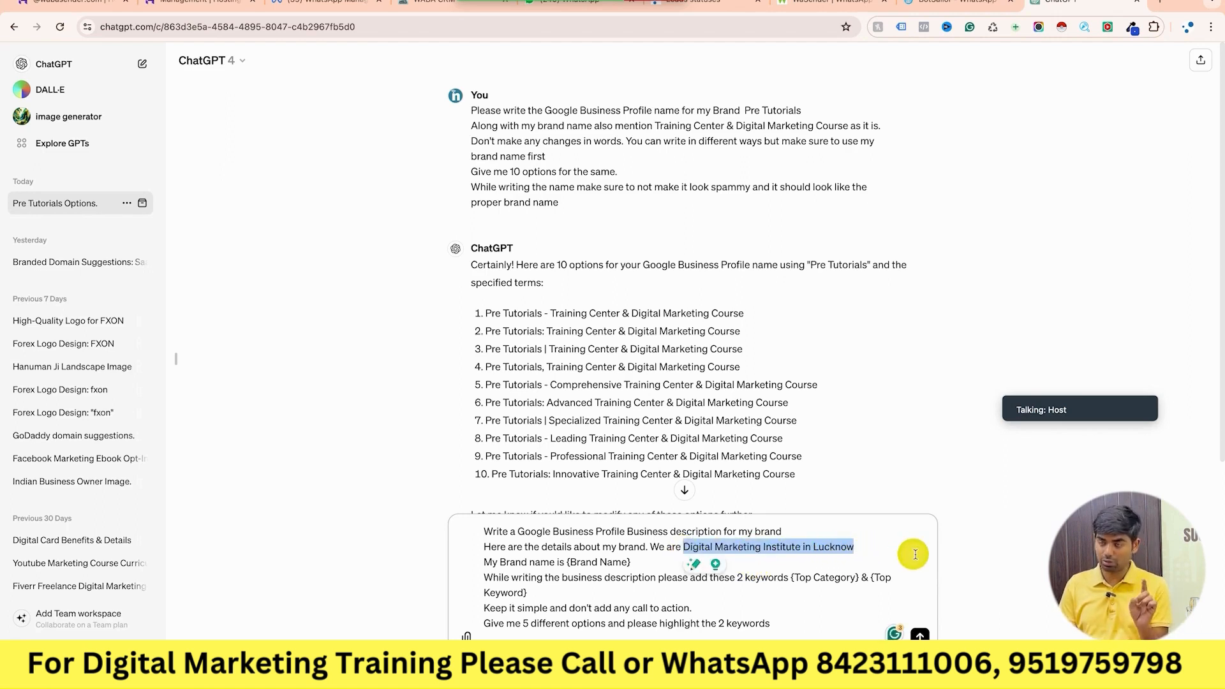
{"action": "left_click", "coordinate": [877, 557]}
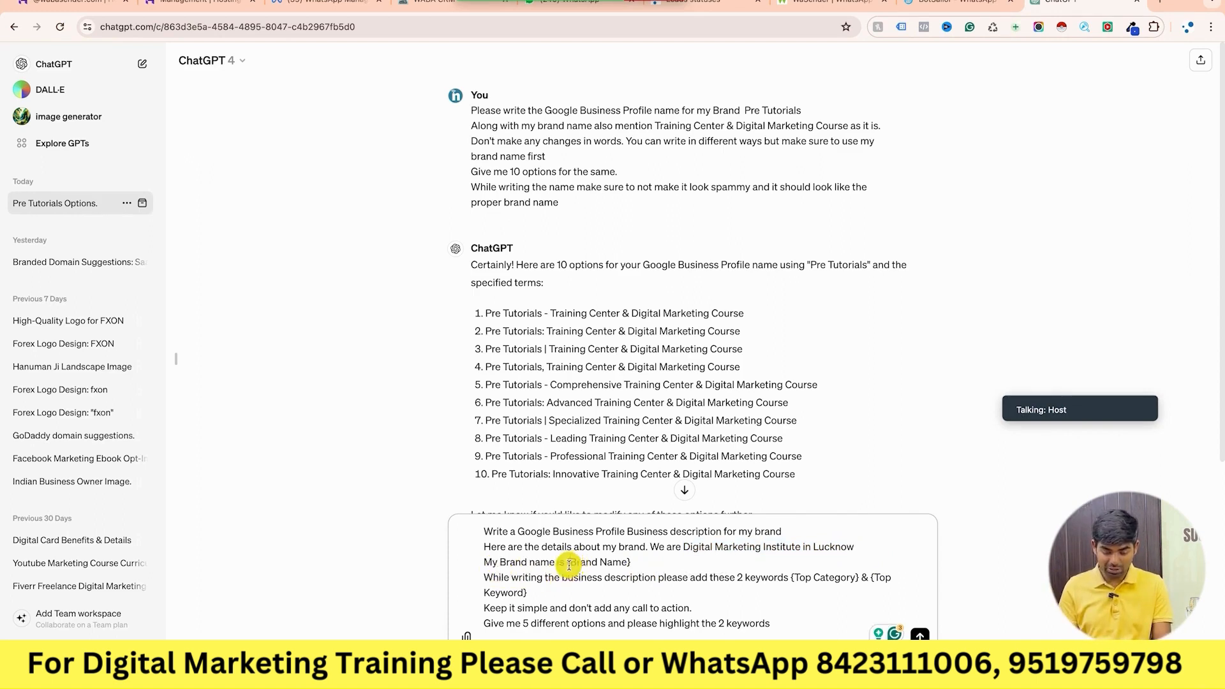
{"action": "left_click_drag", "start_coordinate": [567, 564], "coordinate": [632, 563]}
Replace {Brand Name} with 'Pre Tutorials- Digital Marketing & Research Institute', correcting 'Reserach'.
{"action": "key", "text": "BackSpace"}
{"action": "type", "text": "P"}
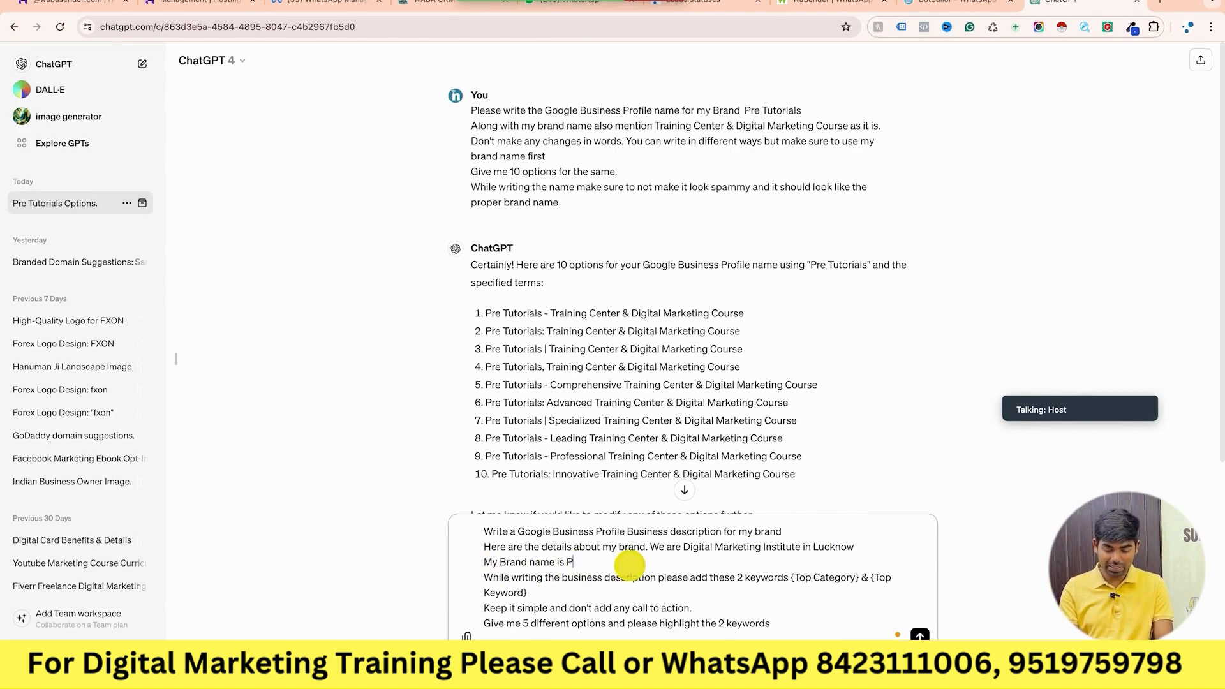
{"action": "type", "text": "re Tutorials"}
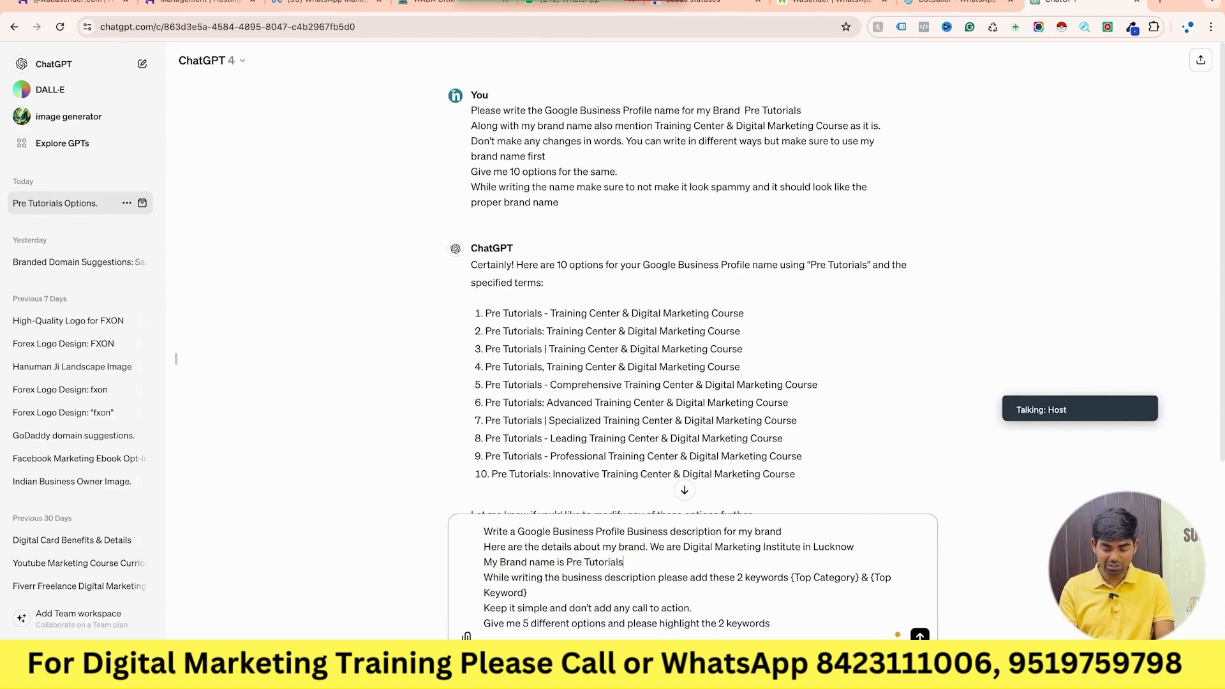
{"action": "type", "text": "- Digital Marketing & Reserach Insittute"}
{"action": "left_click", "coordinate": [740, 563]}
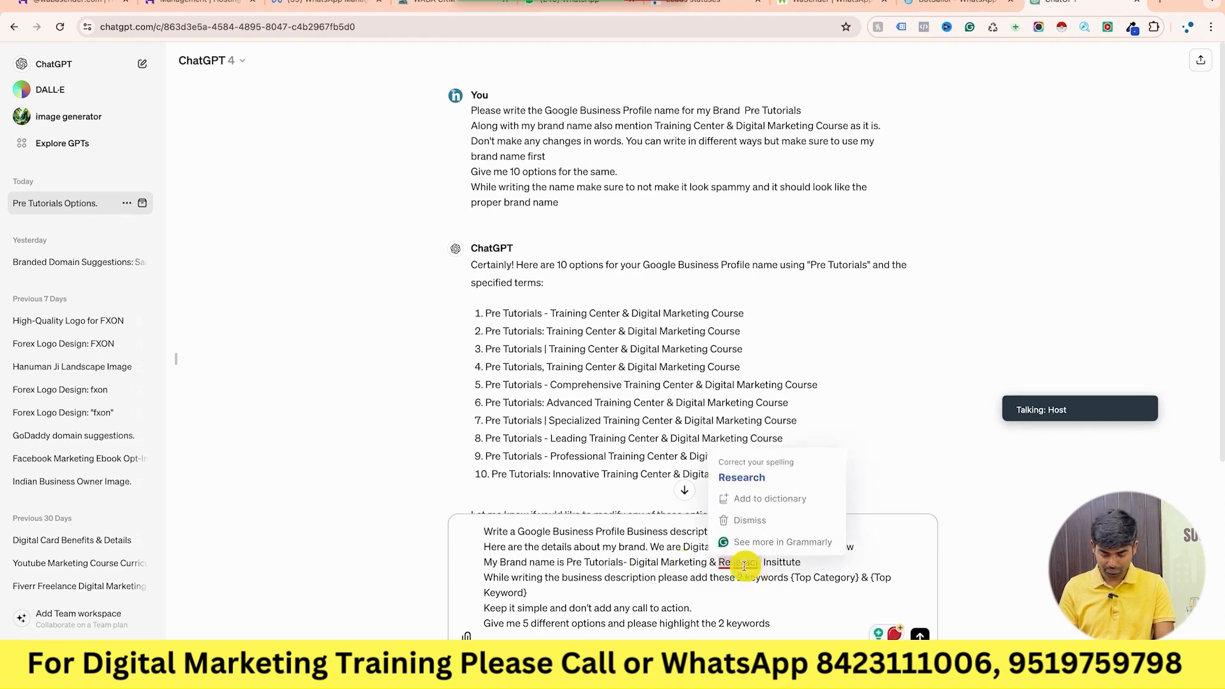
{"action": "left_click", "coordinate": [741, 477]}
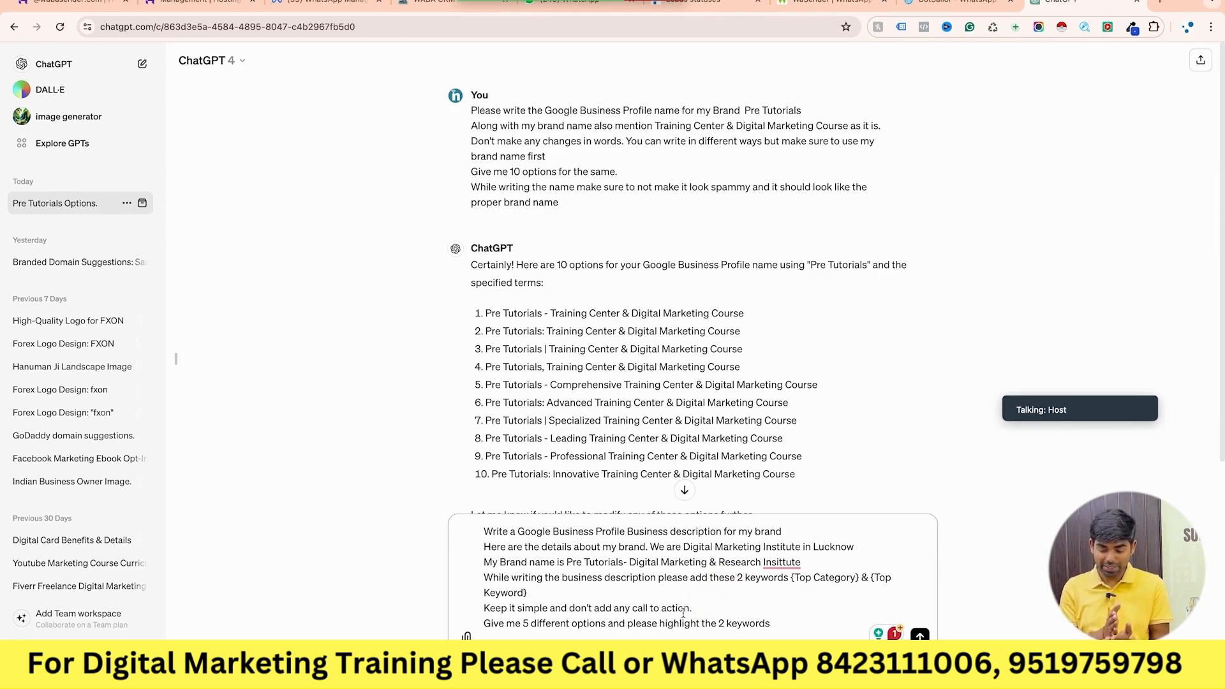
Replace the {Top Category} placeholder with 'Training Center'.
{"action": "left_click", "coordinate": [804, 581]}
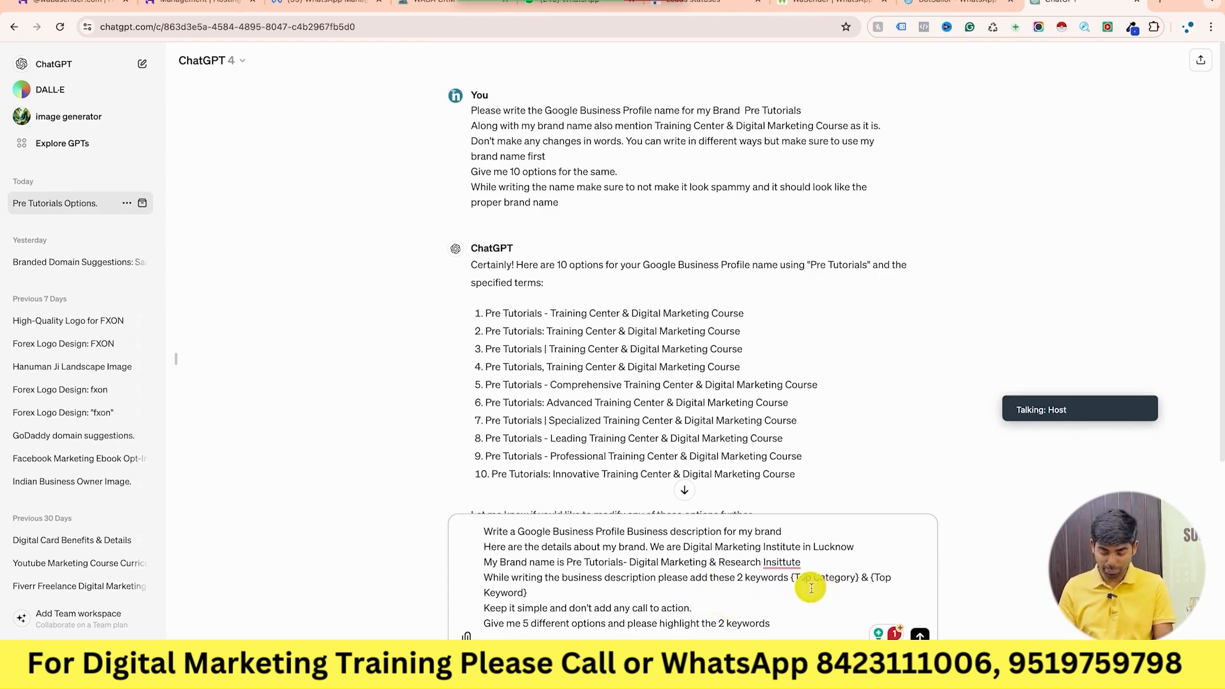
{"action": "left_click_drag", "start_coordinate": [795, 581], "coordinate": [865, 578]}
{"action": "type", "text": "Tra"}
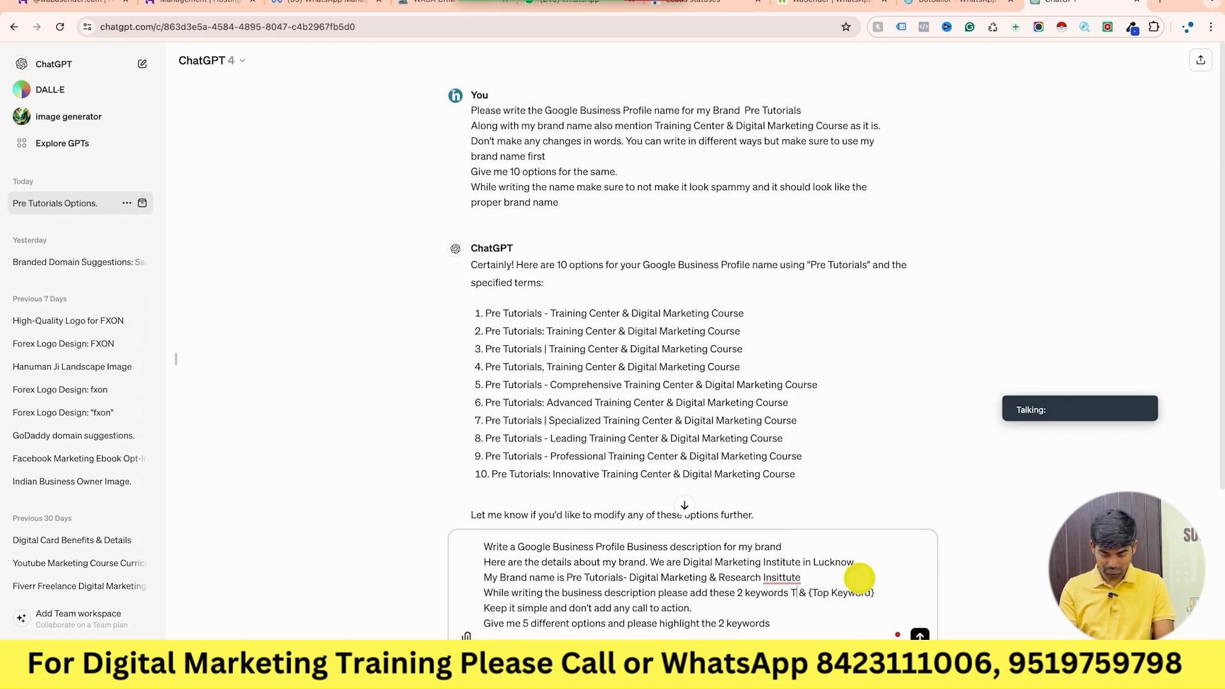
{"action": "type", "text": "ining Center"}
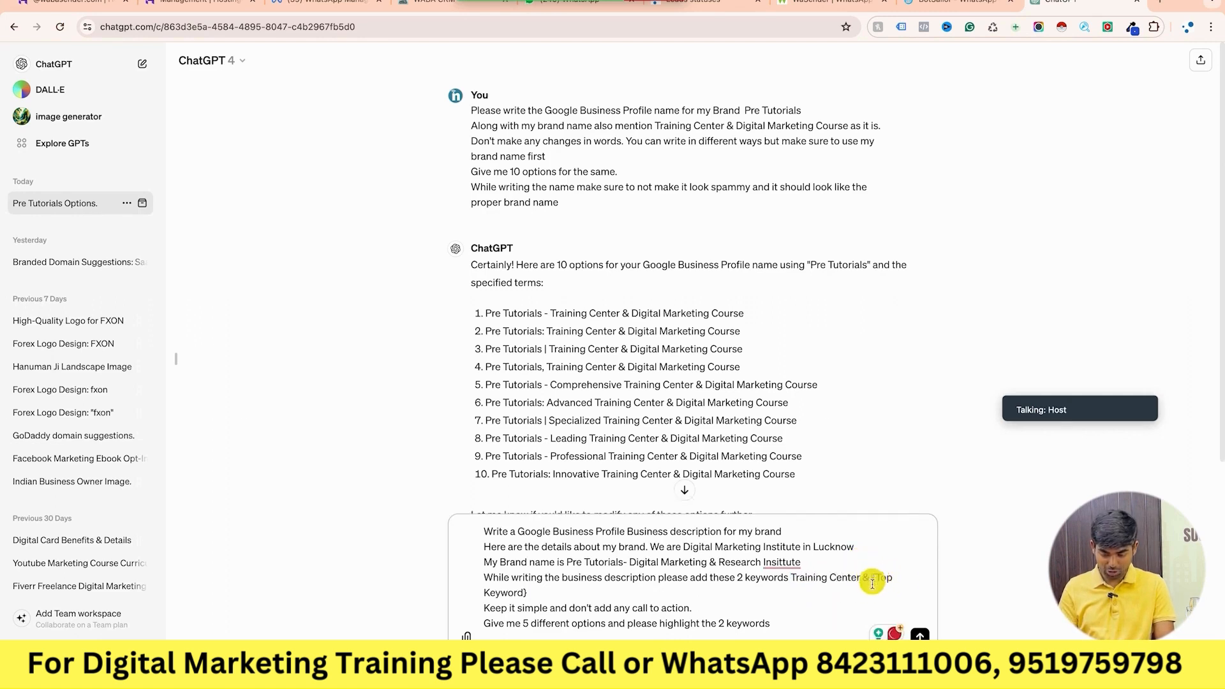
Replace {Top Keyword} with 'Digital Marketing Course' from the GMB doc and fix 'Institute' spelling.
{"action": "left_click_drag", "start_coordinate": [873, 578], "coordinate": [872, 591]}
{"action": "key", "text": "BackSpace"}
{"action": "key", "text": "super+grave"}
{"action": "scroll", "coordinate": [590, 459], "scroll_direction": "up", "scroll_amount": 1}
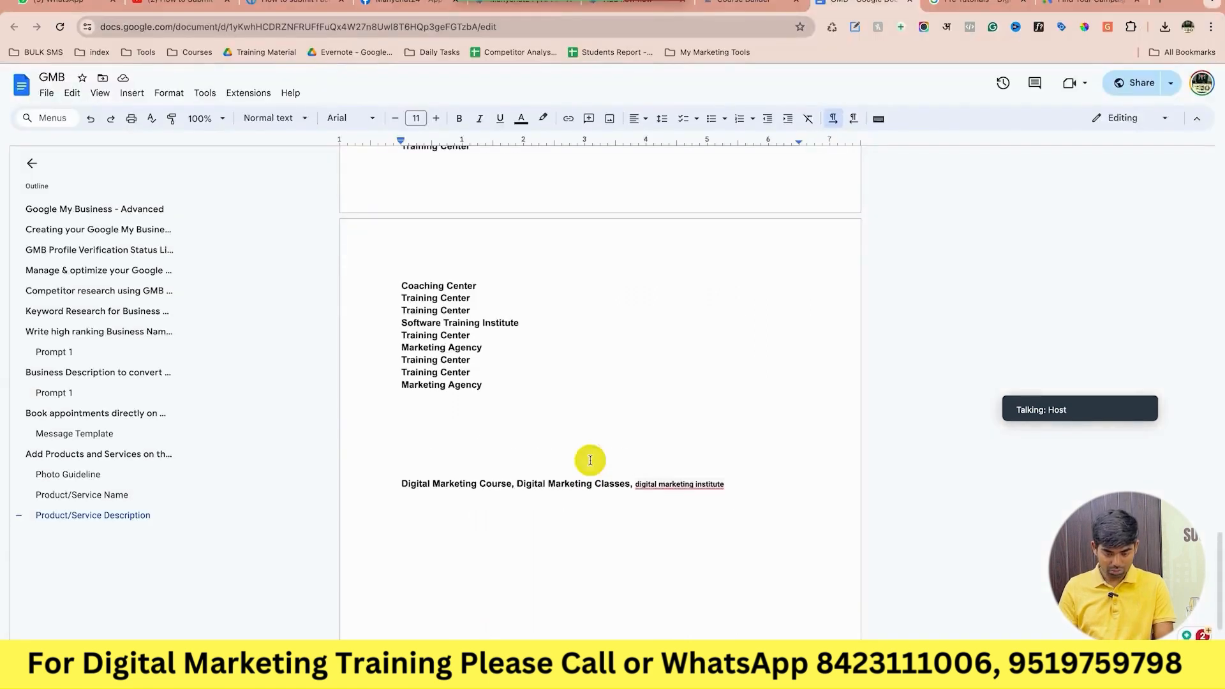
{"action": "left_click_drag", "start_coordinate": [512, 486], "coordinate": [391, 484]}
{"action": "key", "text": "ctrl+c"}
{"action": "key", "text": "super+grave"}
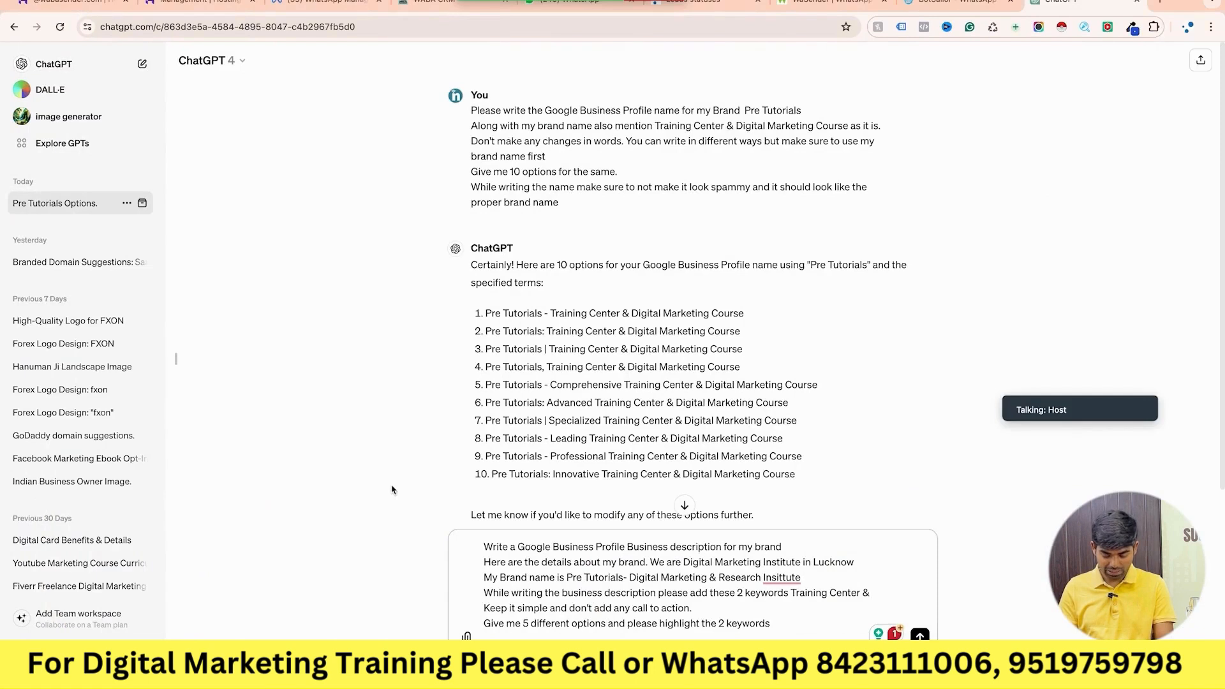
{"action": "mouse_move", "coordinate": [776, 585]}
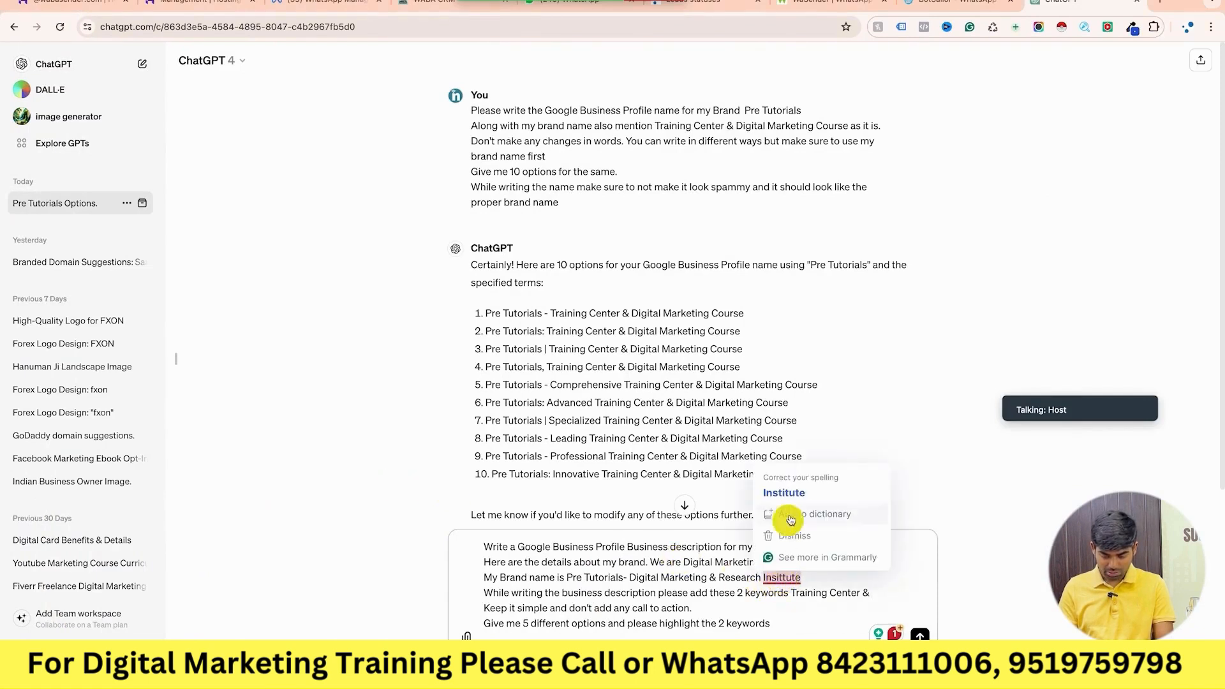
{"action": "left_click", "coordinate": [802, 498]}
{"action": "left_click", "coordinate": [877, 590]}
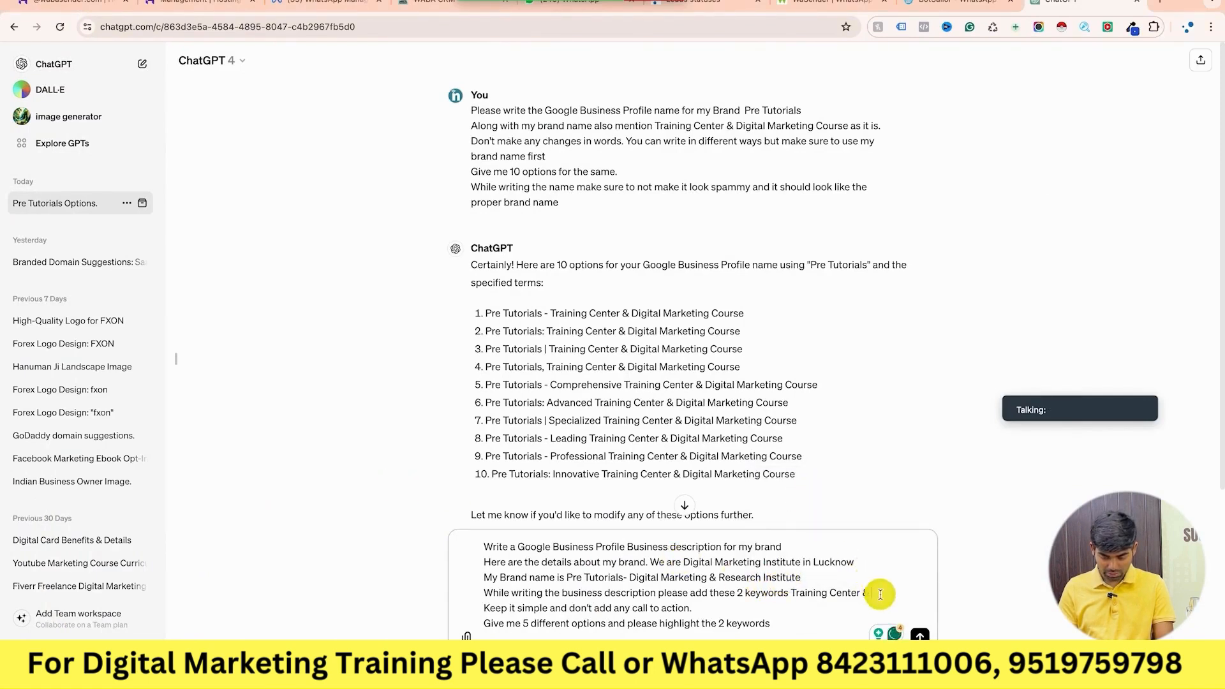
{"action": "key", "text": "ctrl+v"}
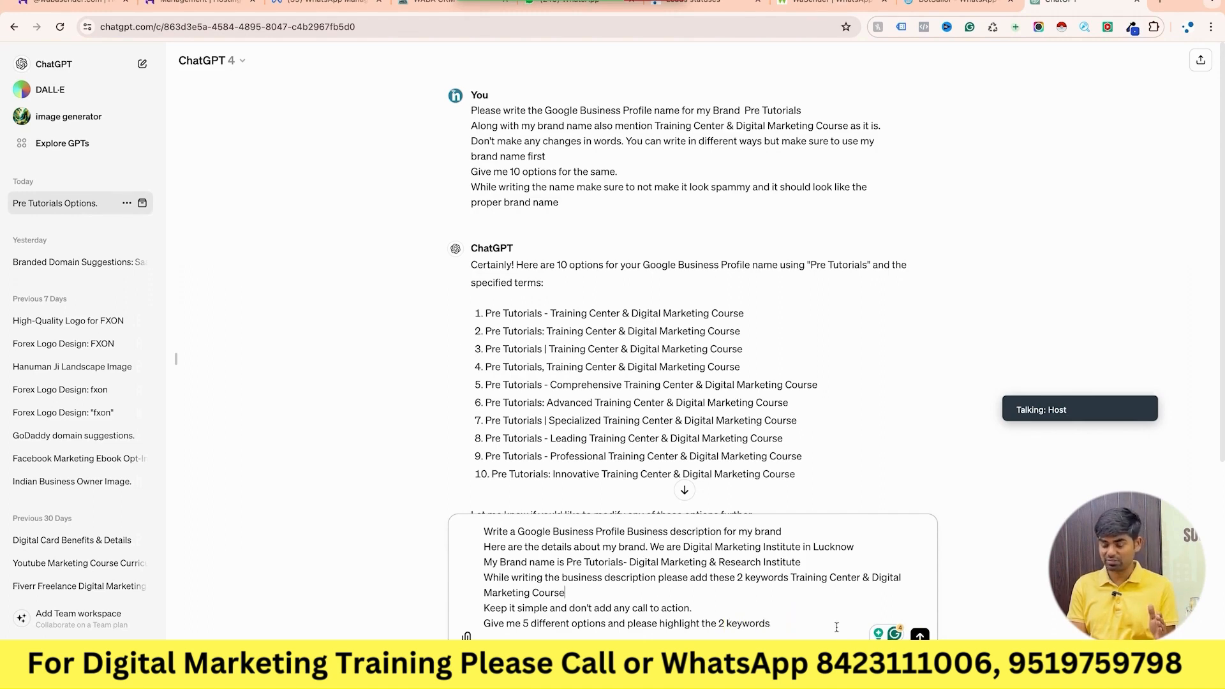
Change '2' to 'two' in the last line and send the description prompt.
{"action": "double_click", "coordinate": [723, 624]}
{"action": "type", "text": "tow"}
{"action": "key", "text": "BackSpace"}
{"action": "key", "text": "BackSpace"}
{"action": "type", "text": "wo"}
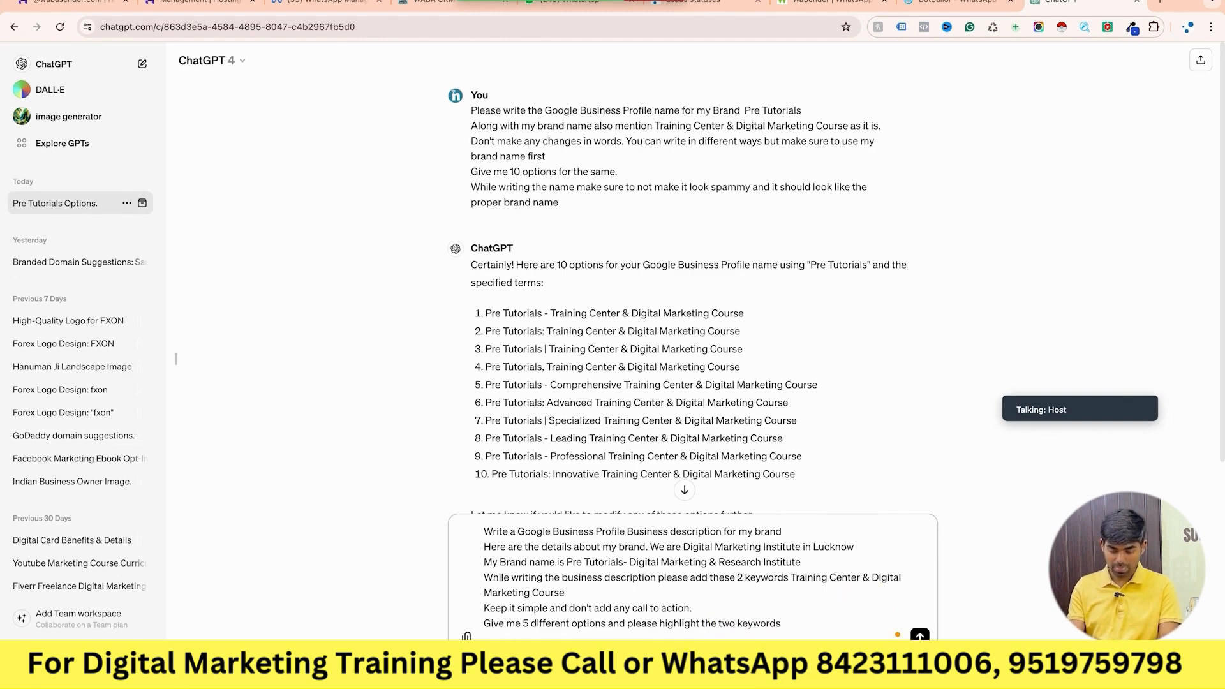
{"action": "key", "text": "Return"}
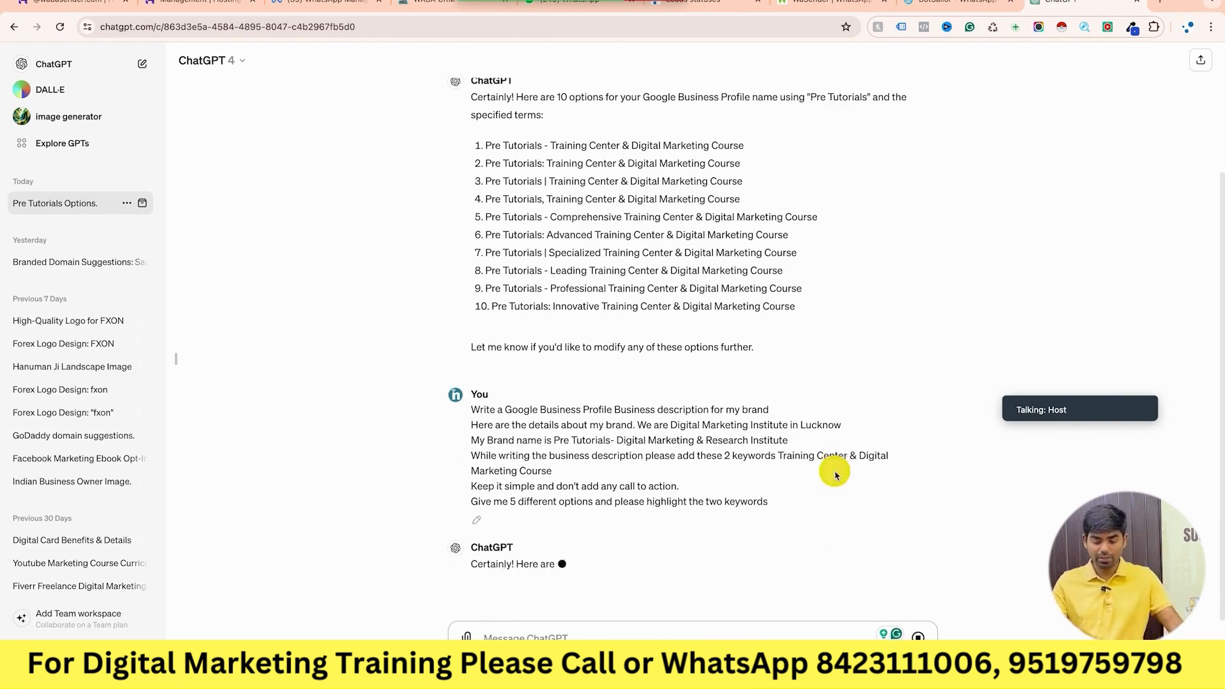
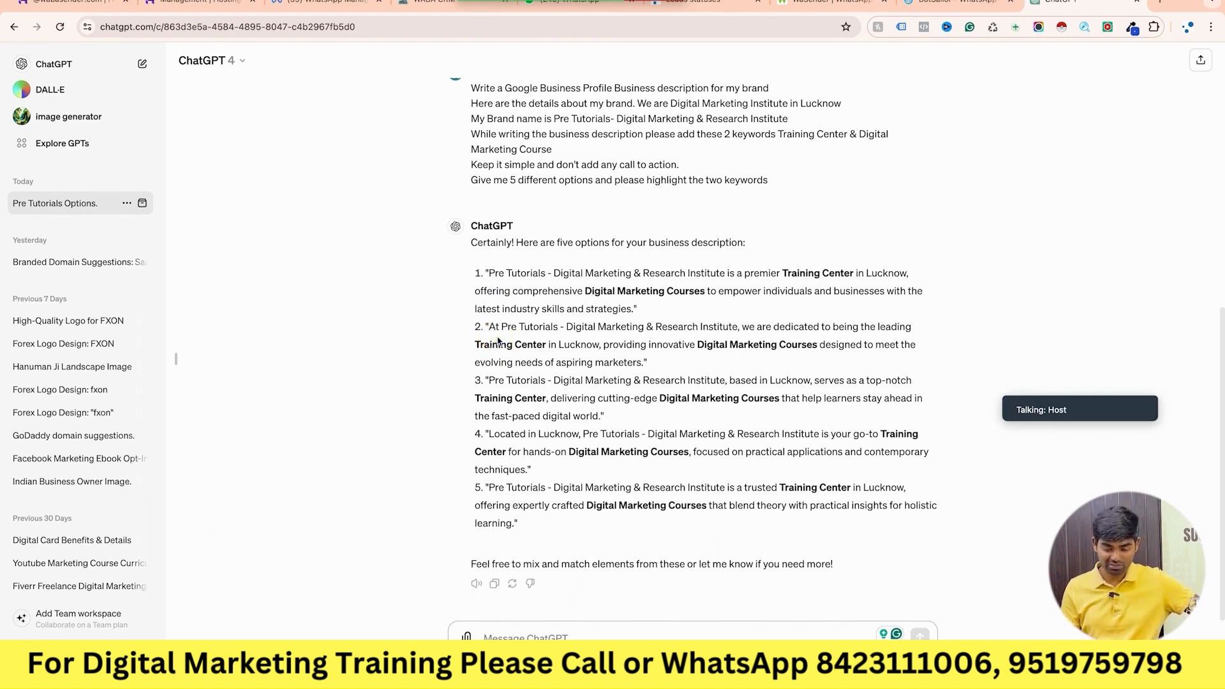
Select and copy ChatGPT's first description option, which calls Pre Tutorials a premier Training Center in Lucknow.
{"action": "scroll", "coordinate": [498, 340], "scroll_direction": "up", "scroll_amount": 8}
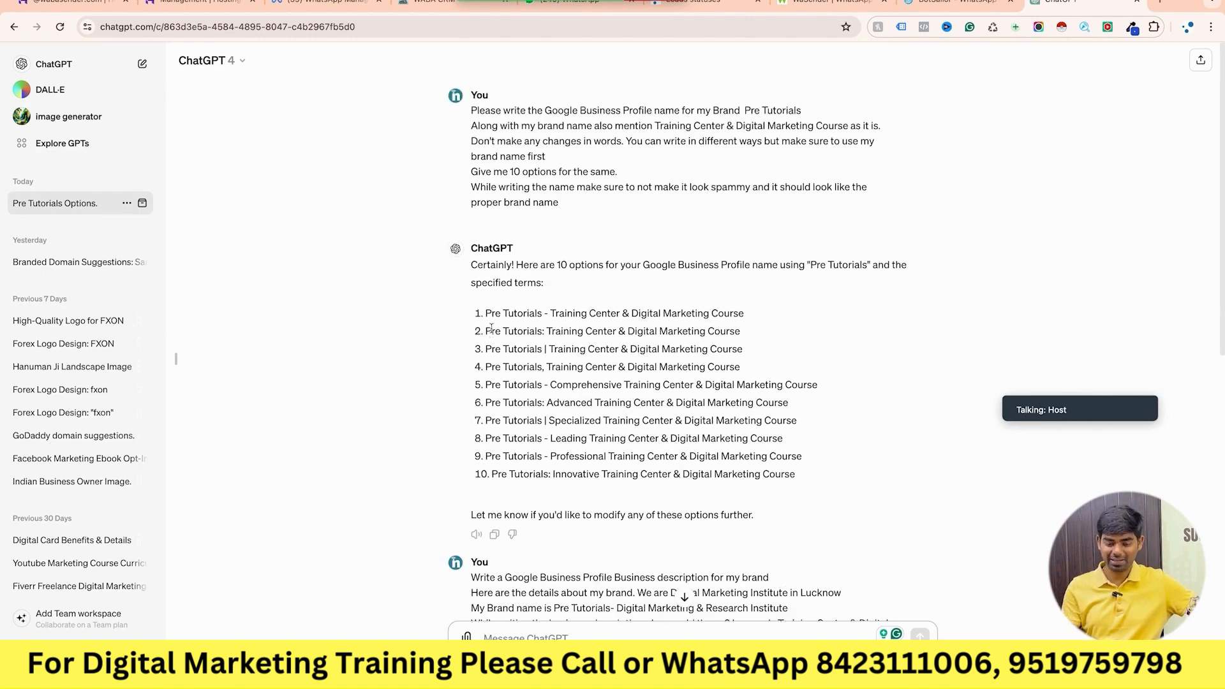
{"action": "scroll", "coordinate": [491, 329], "scroll_direction": "down", "scroll_amount": 8}
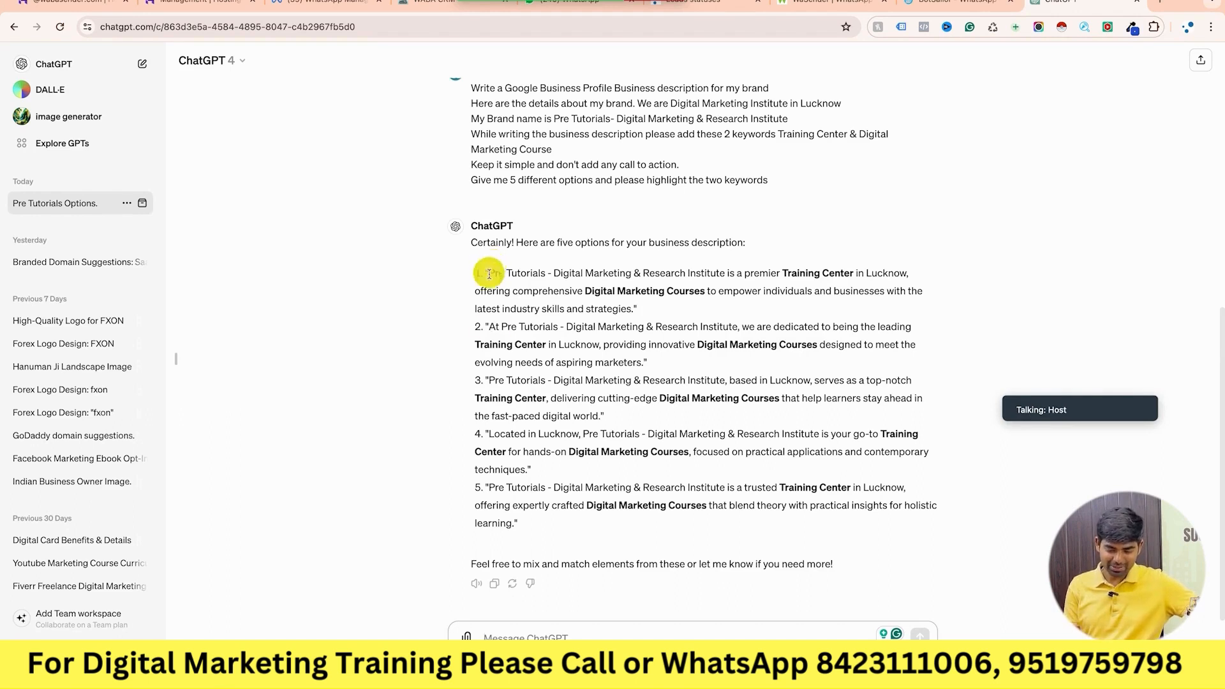
{"action": "left_click_drag", "start_coordinate": [488, 273], "coordinate": [635, 310]}
{"action": "key", "text": "super+c"}
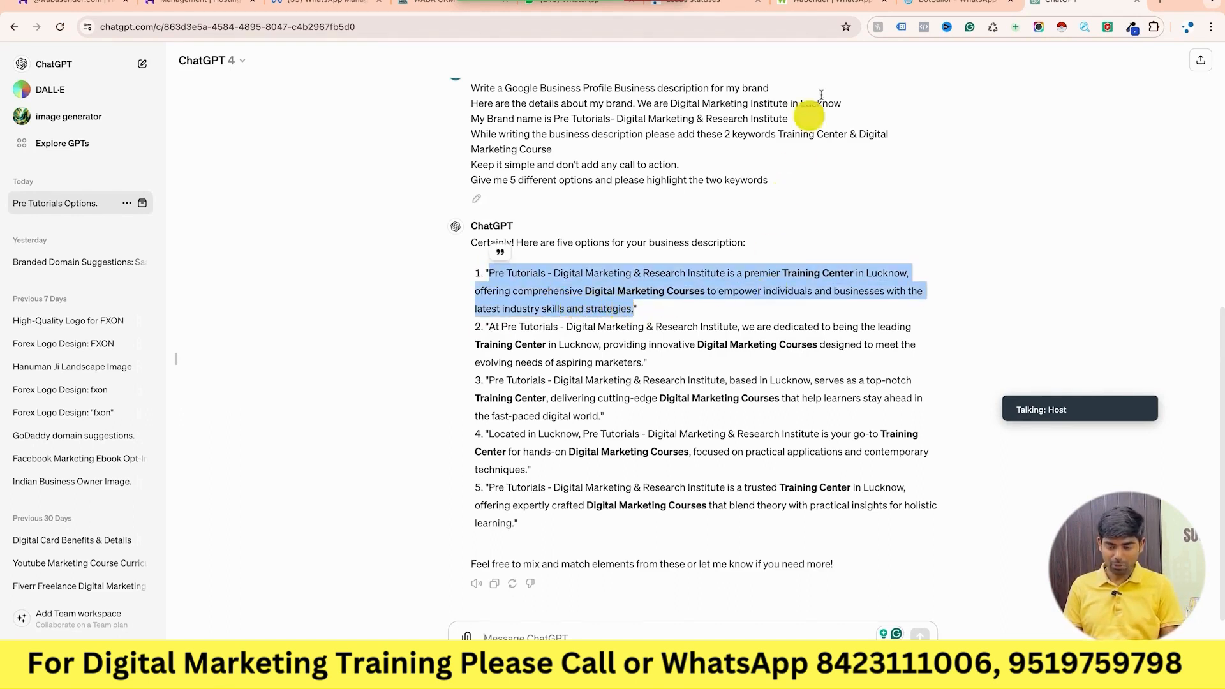
{"action": "key", "text": "ctrl+Left"}
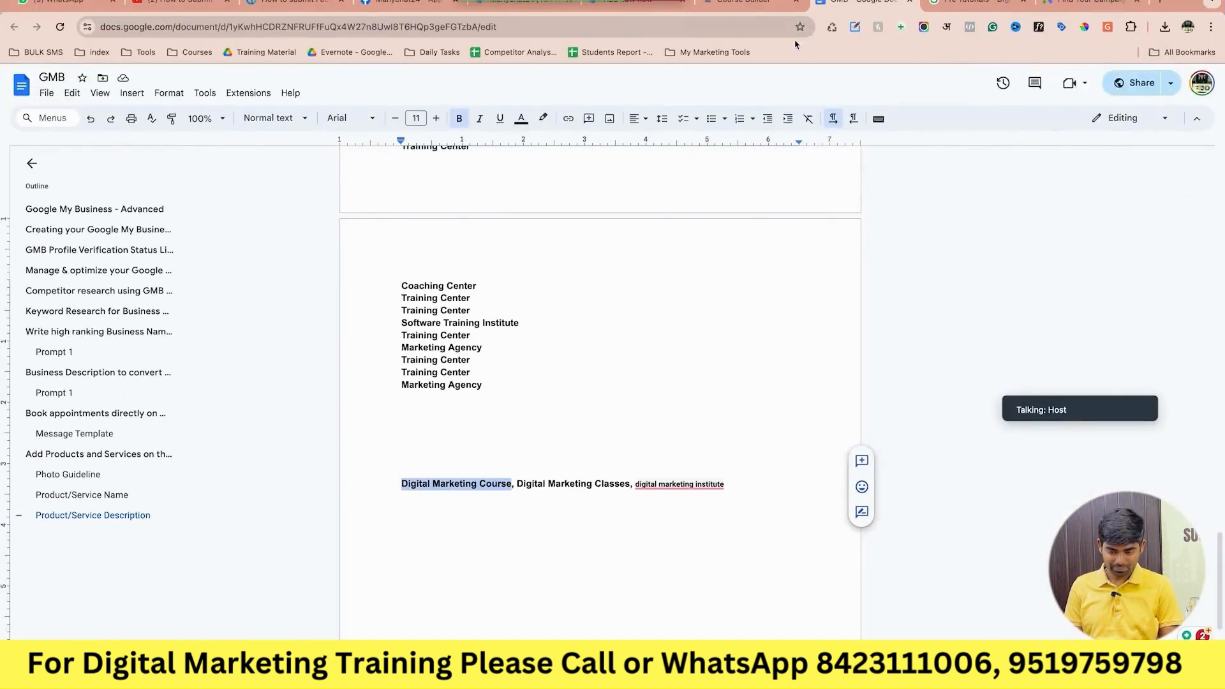
Replace the profile description with the pasted 'premier Training Center in Lucknow' text and save it.
{"action": "left_click", "coordinate": [979, 7]}
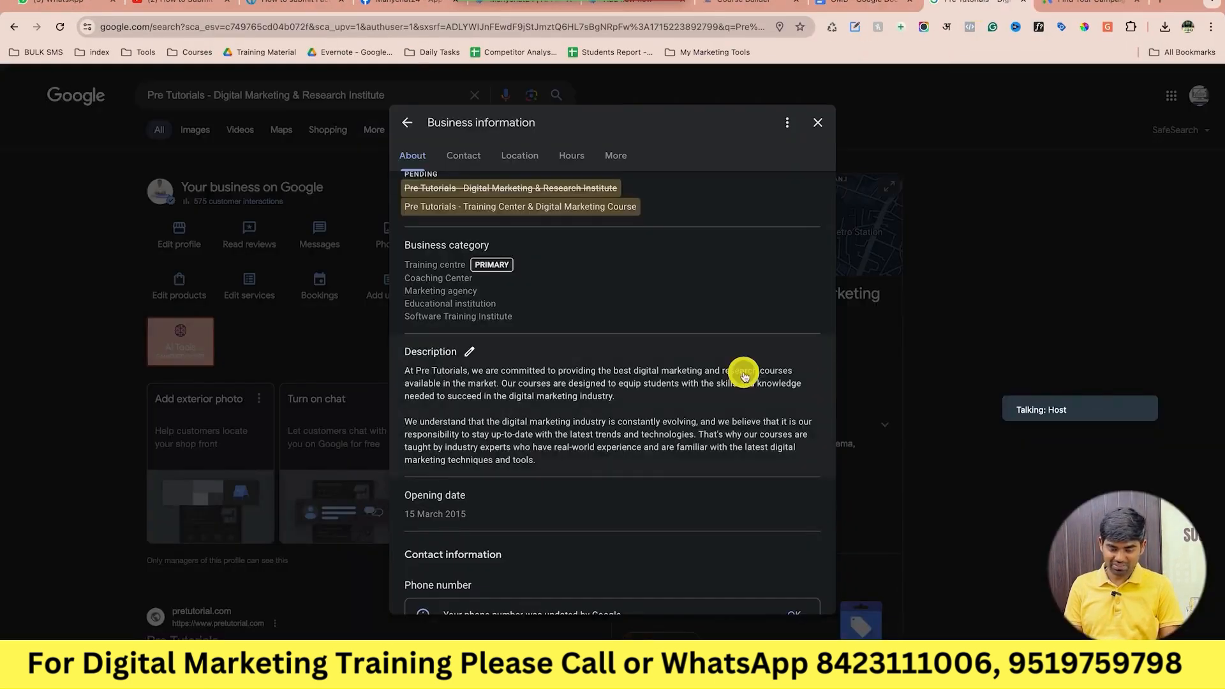
{"action": "left_click", "coordinate": [478, 361]}
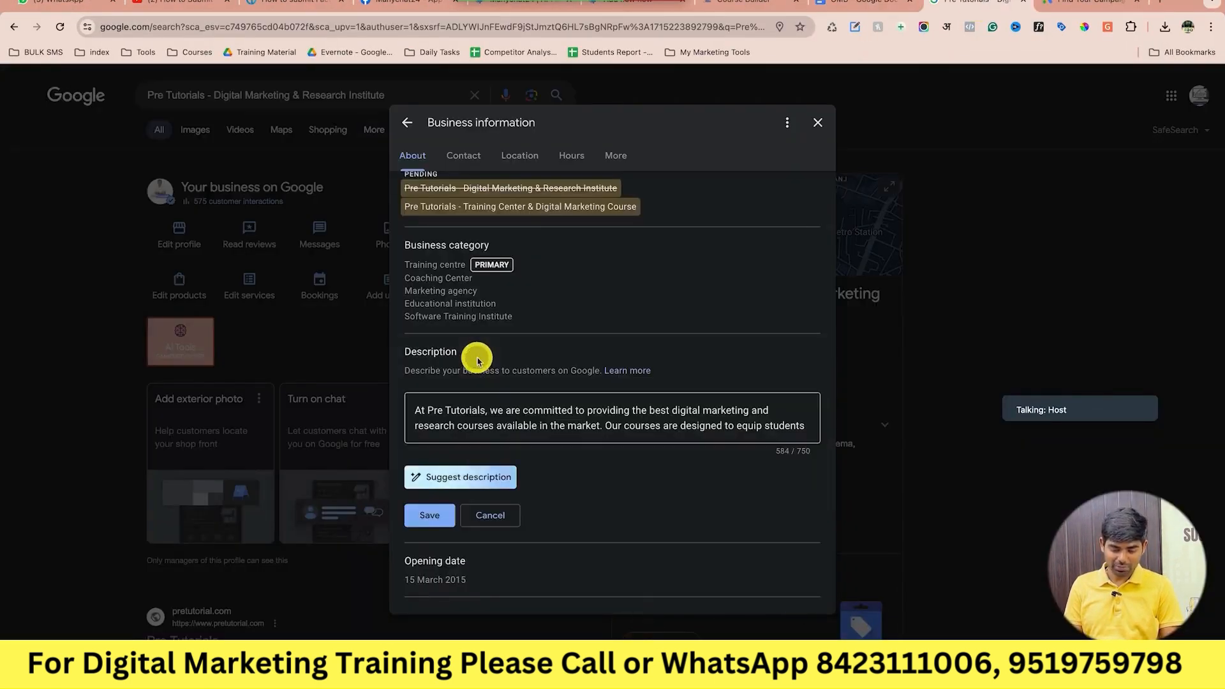
{"action": "key", "text": "super+a"}
{"action": "key", "text": "super+v"}
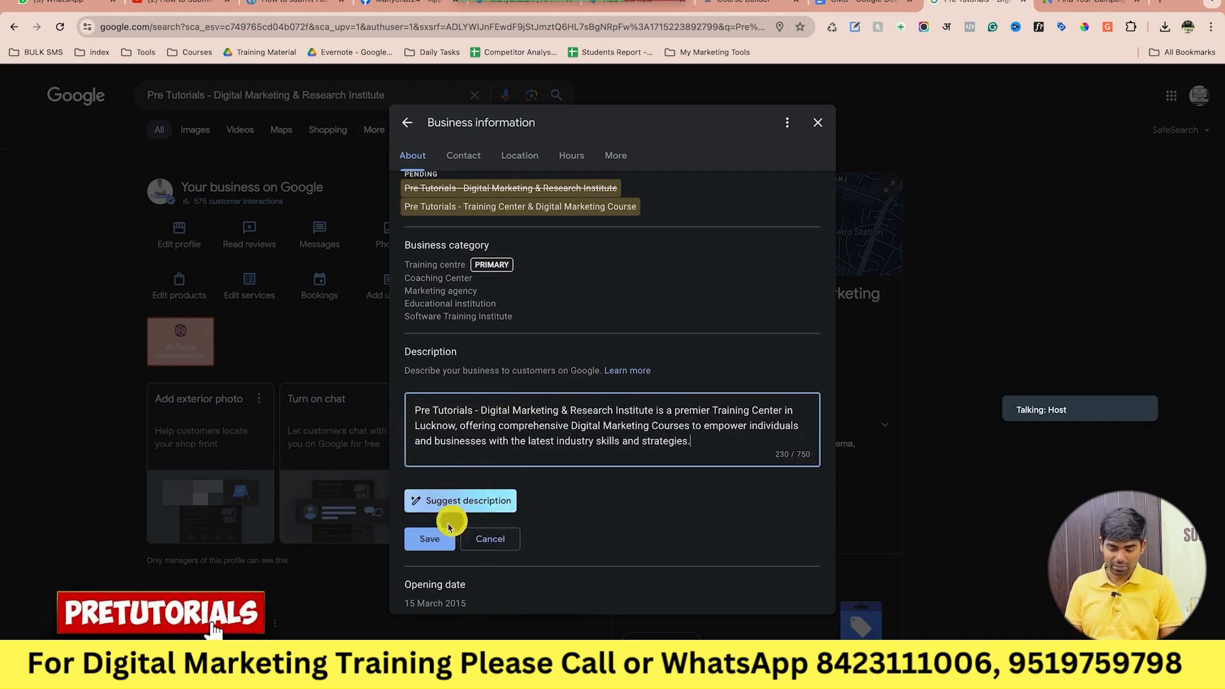
{"action": "left_click", "coordinate": [437, 540]}
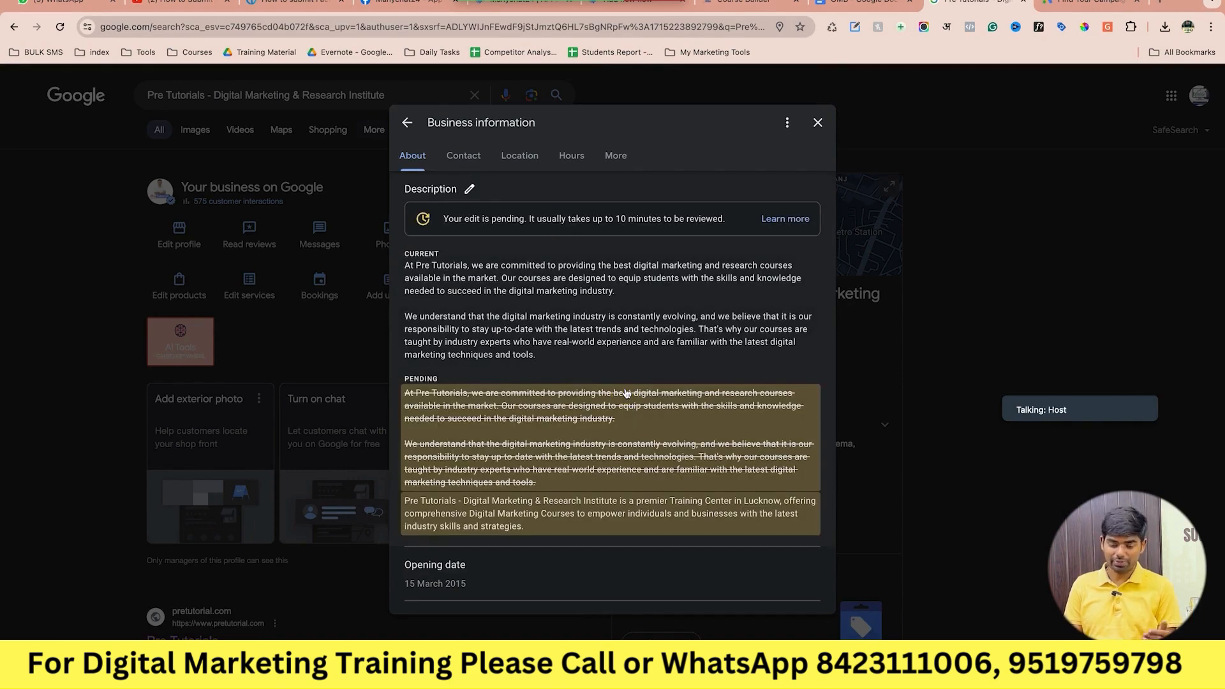
{"action": "scroll", "coordinate": [626, 393], "scroll_direction": "up", "scroll_amount": 4}
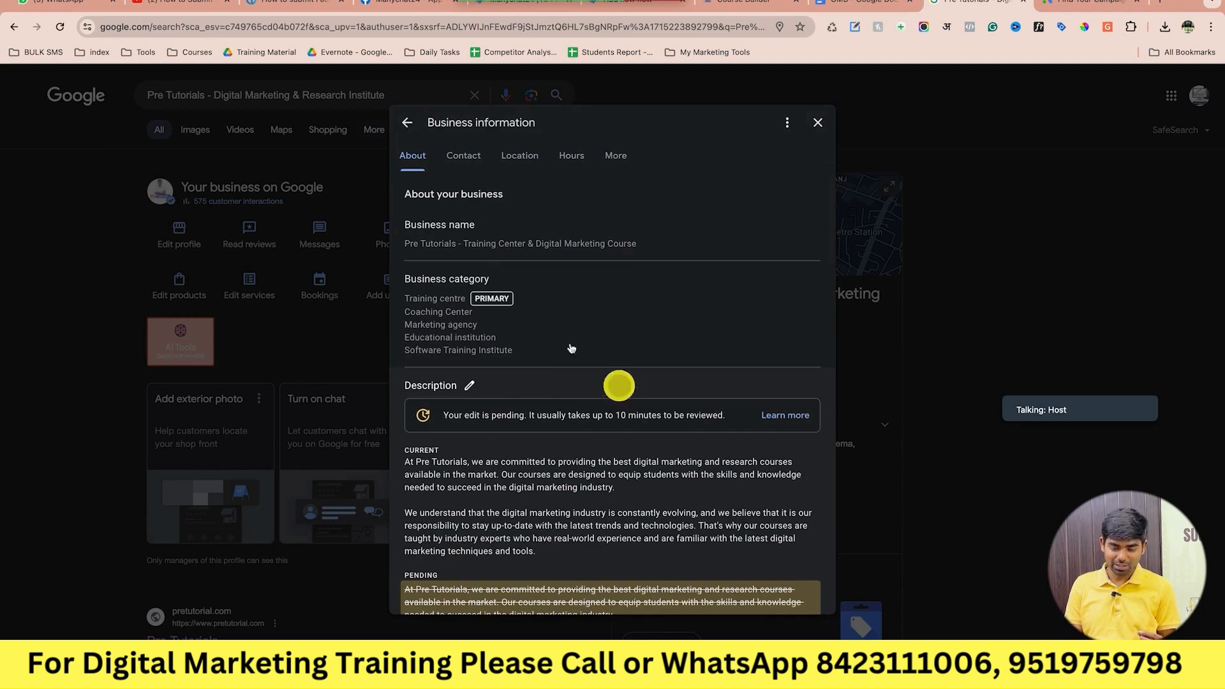
{"action": "mouse_move", "coordinate": [504, 236]}
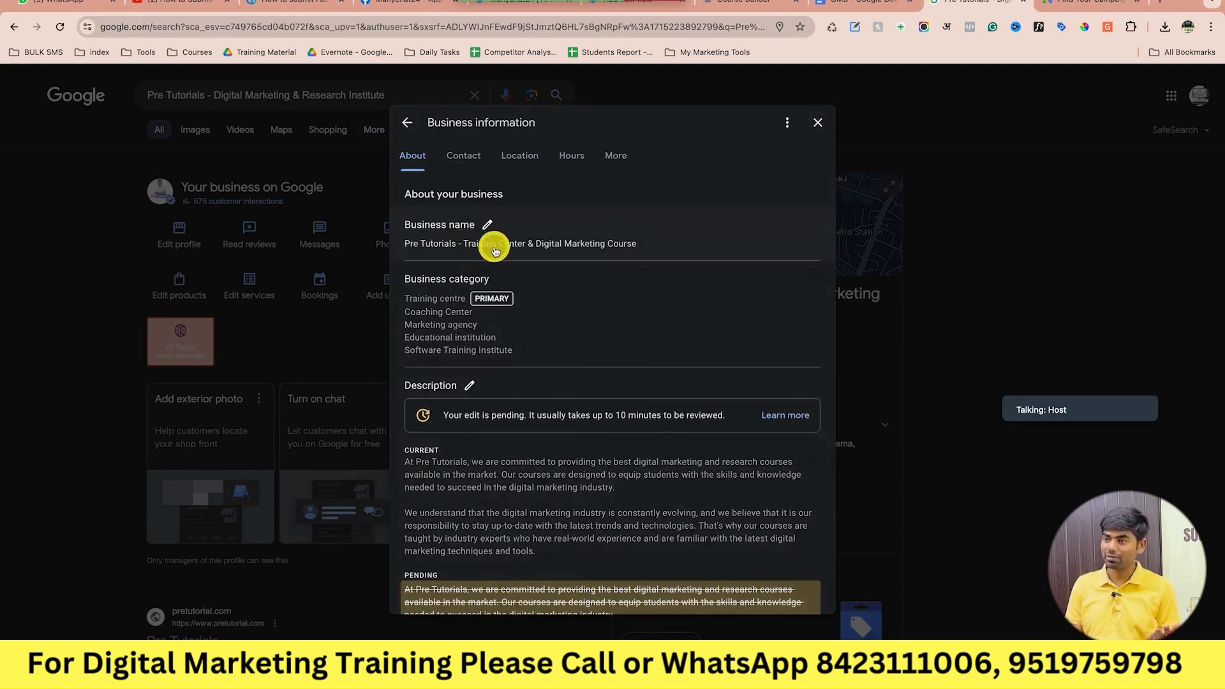
{"action": "scroll", "coordinate": [492, 451], "scroll_direction": "down", "scroll_amount": 2}
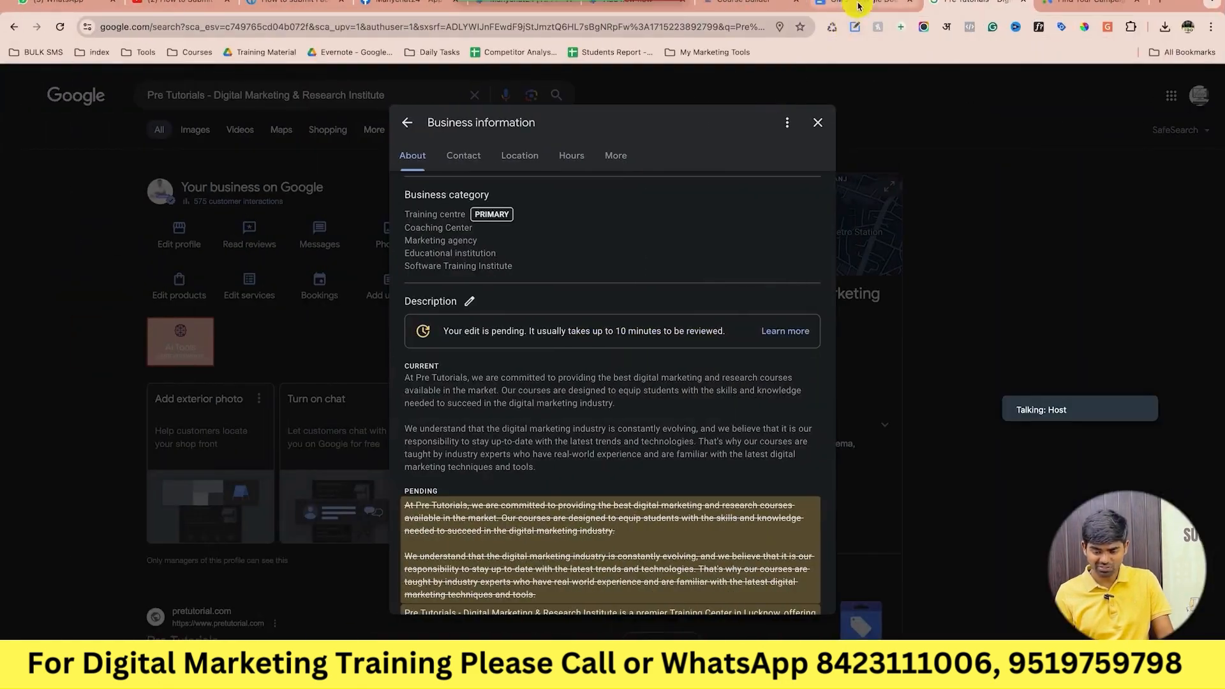
{"action": "left_click", "coordinate": [842, 6]}
{"action": "scroll", "coordinate": [676, 376], "scroll_direction": "up", "scroll_amount": 15}
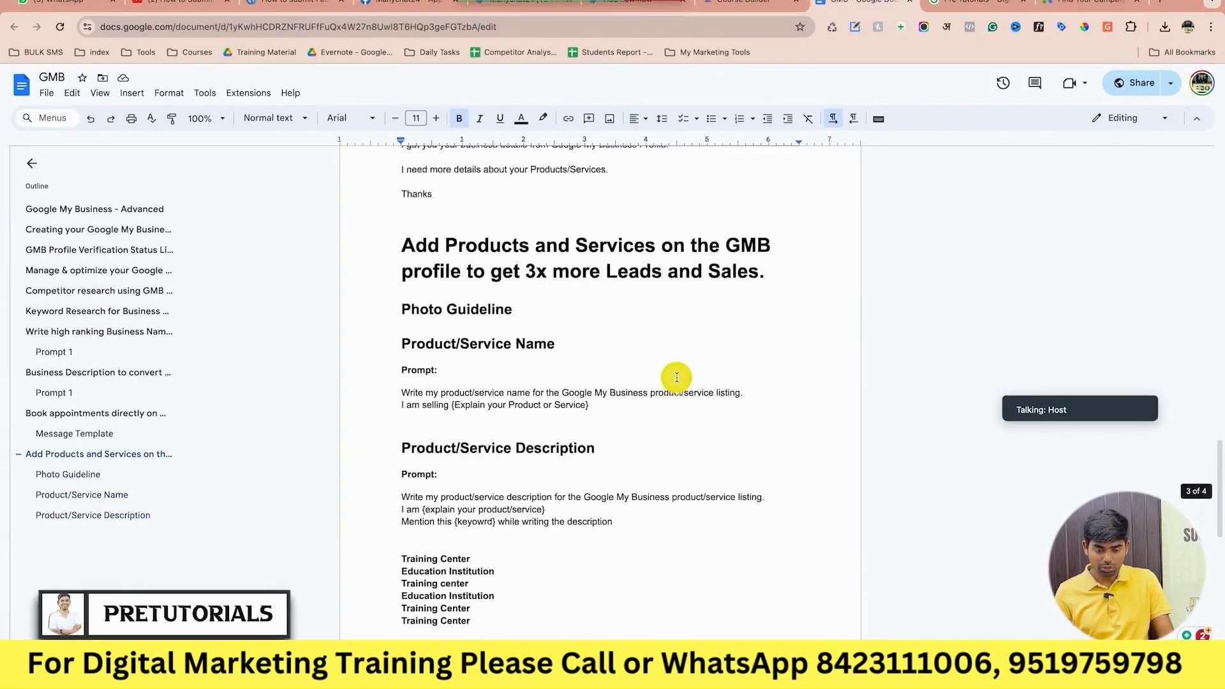
{"action": "scroll", "coordinate": [676, 376], "scroll_direction": "up", "scroll_amount": 8}
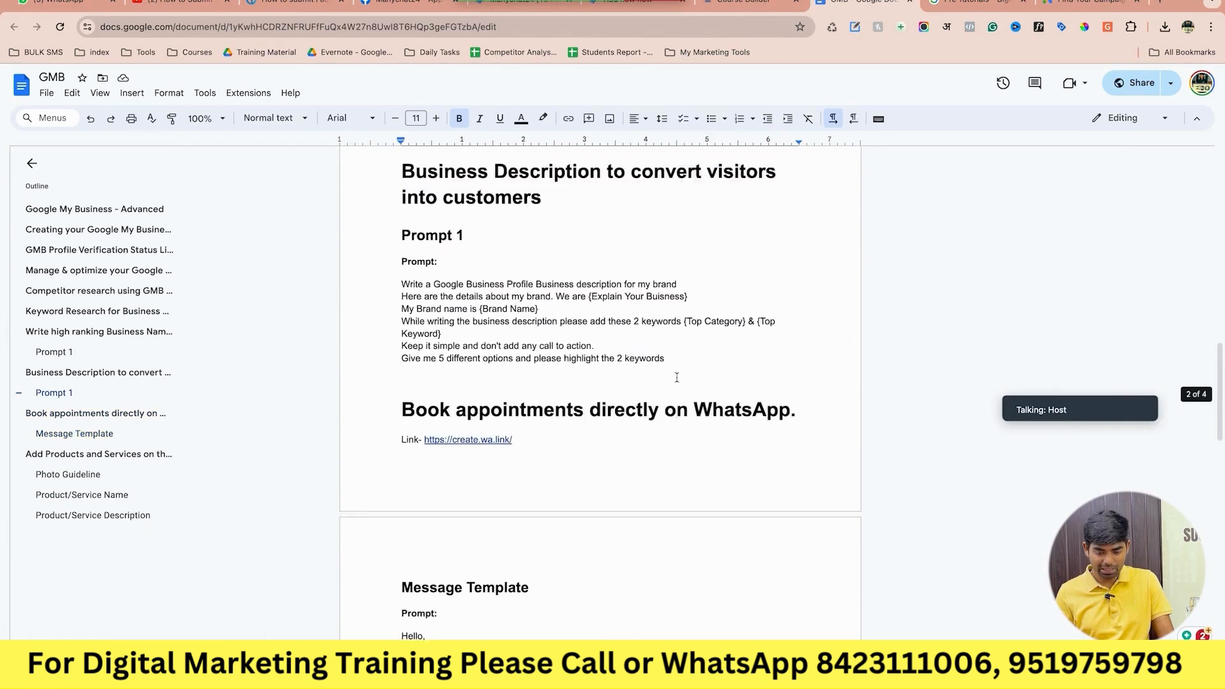
{"action": "scroll", "coordinate": [676, 376], "scroll_direction": "up", "scroll_amount": 1}
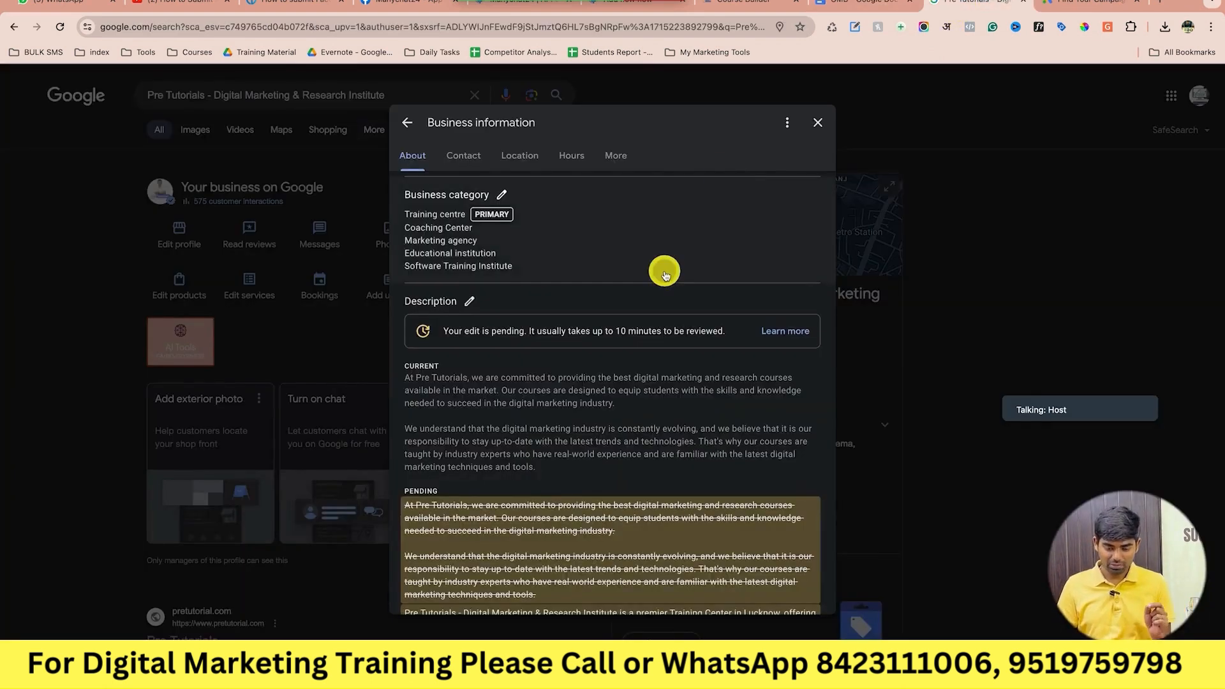
Review the Business information dialog from Business name down to Contact phone number.
{"action": "scroll", "coordinate": [664, 271], "scroll_direction": "up", "scroll_amount": 3}
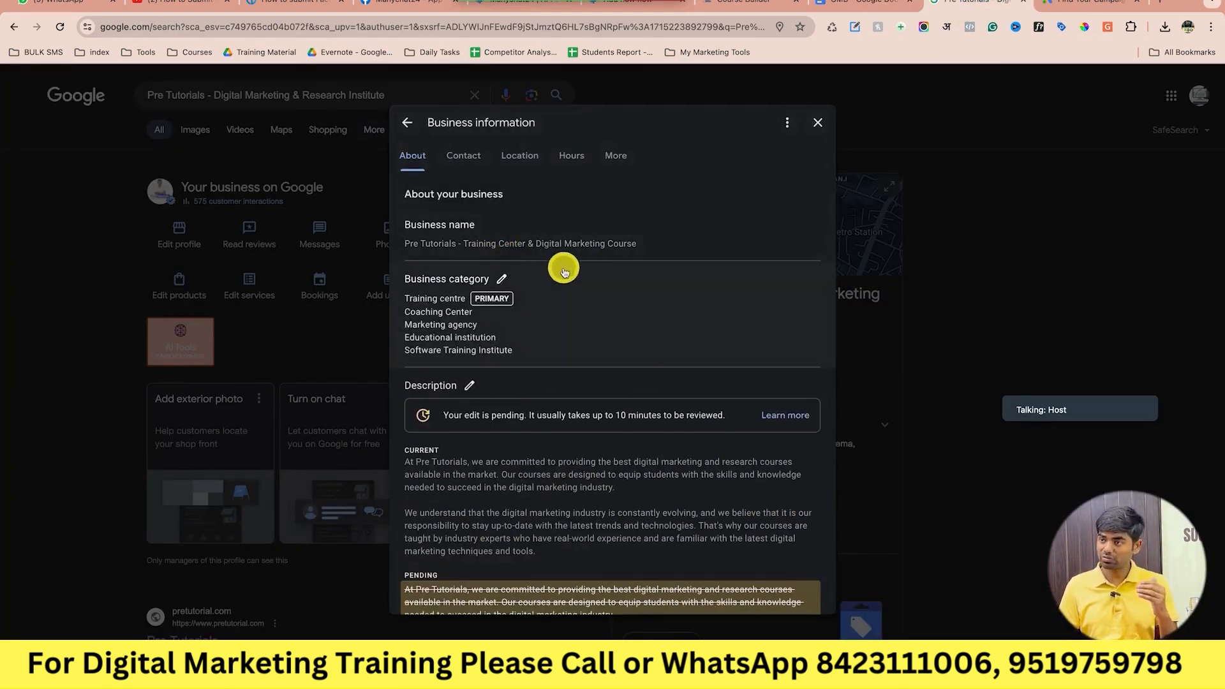
{"action": "scroll", "coordinate": [564, 272], "scroll_direction": "down", "scroll_amount": 10}
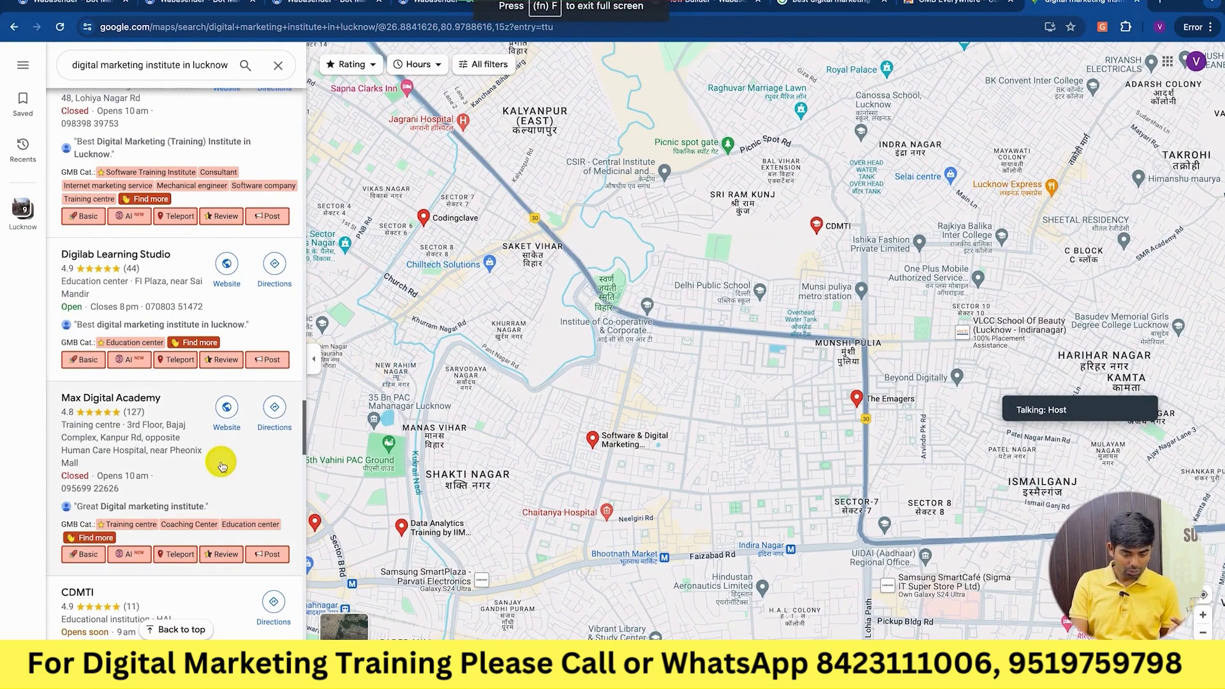
Browse competing Lucknow listings such as Max Digital Academy, CDMTI and Digiperform with their categories.
{"action": "scroll", "coordinate": [222, 467], "scroll_direction": "down", "scroll_amount": 3}
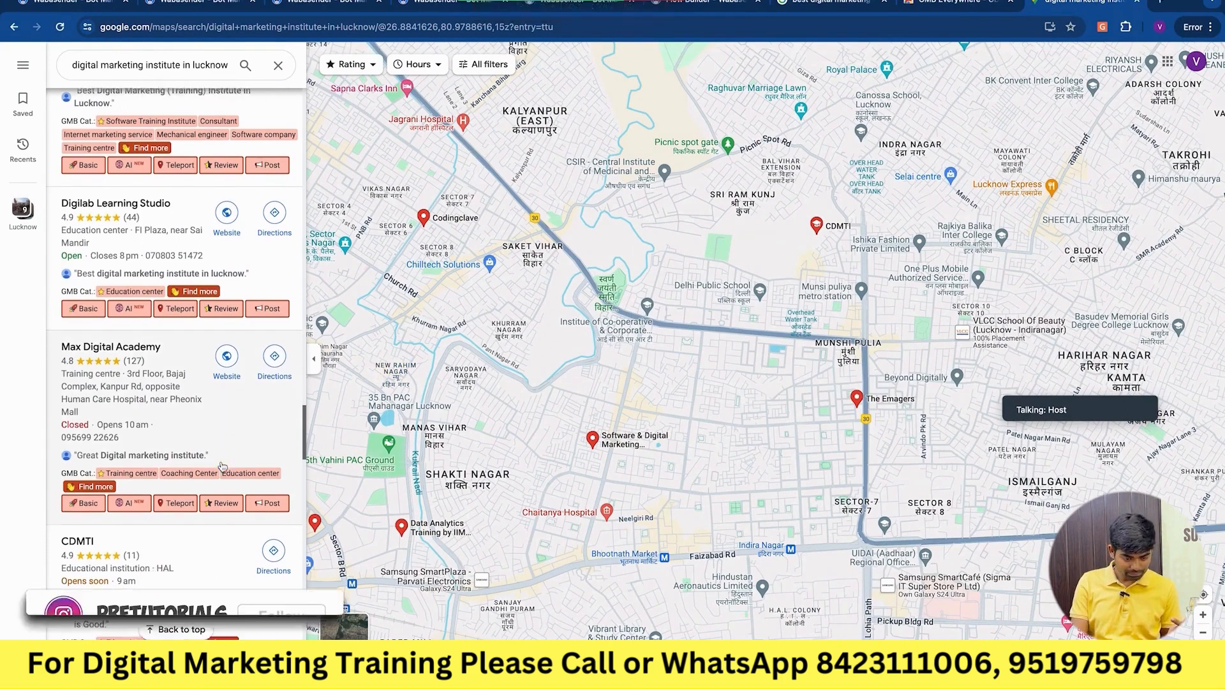
{"action": "scroll", "coordinate": [222, 467], "scroll_direction": "down", "scroll_amount": 3}
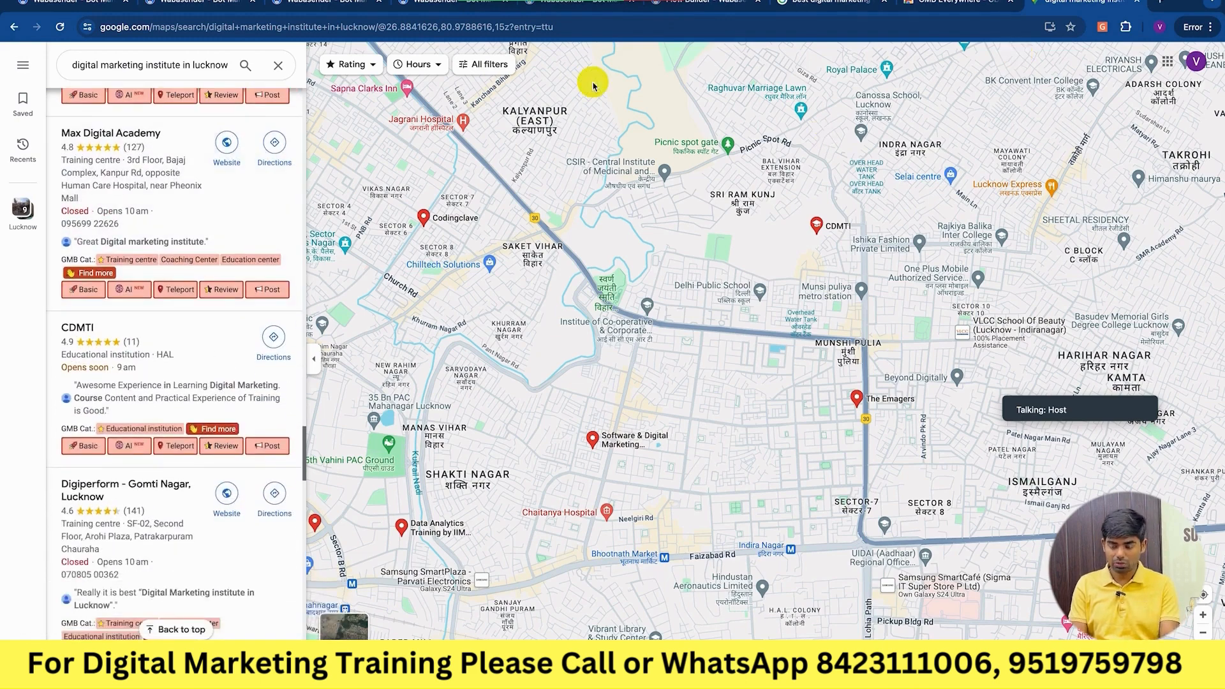
{"action": "key", "text": "ctrl+Right"}
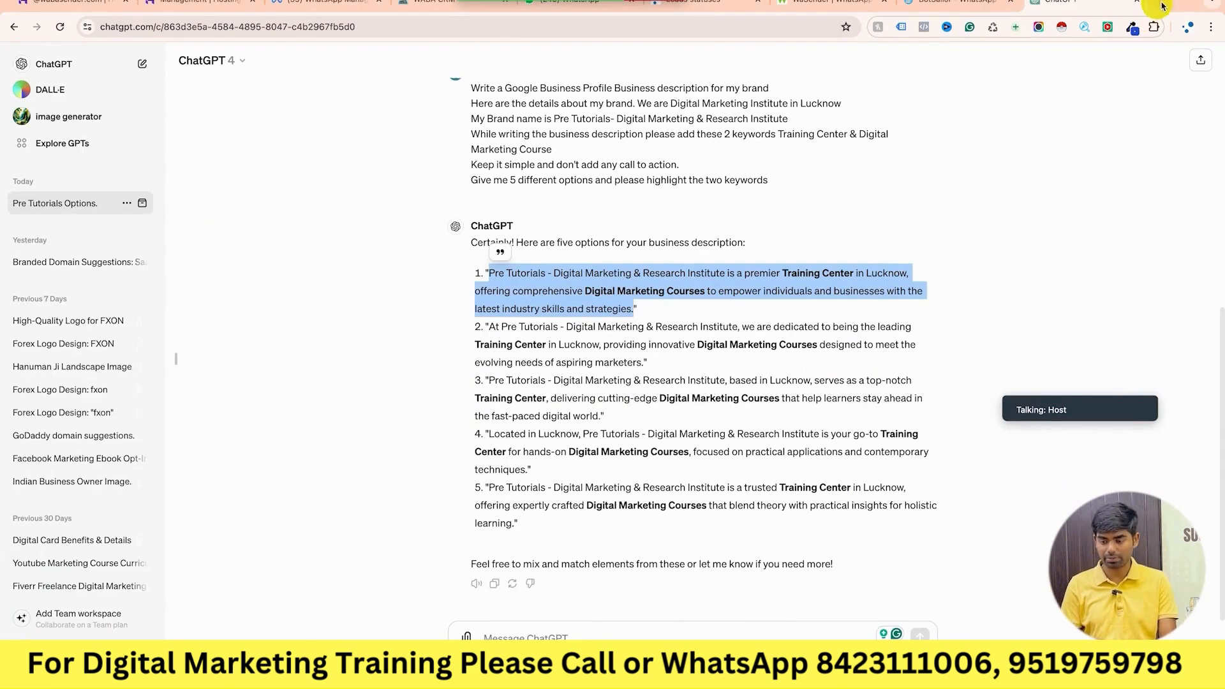
Search Google for 'best digital marketing course' in a new tab.
{"action": "left_click", "coordinate": [1162, 7]}
{"action": "type", "text": "digi"}
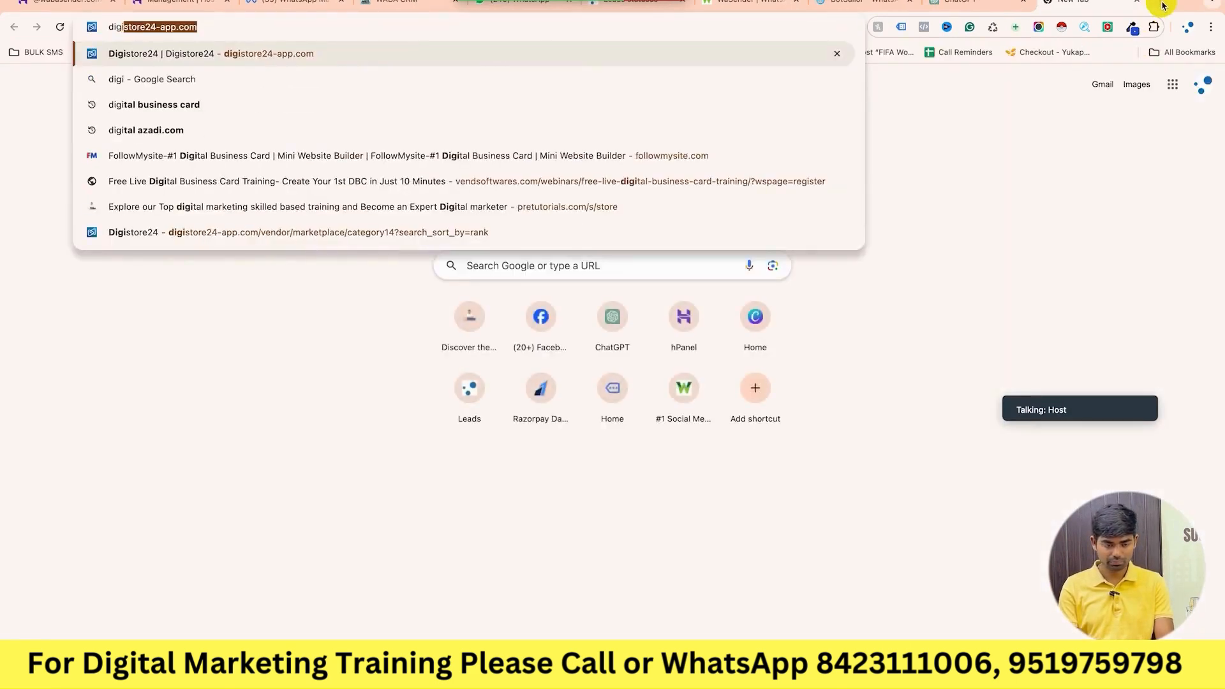
{"action": "key", "text": "BackSpace"}
{"action": "key", "text": "BackSpace"}
{"action": "key", "text": "BackSpace"}
{"action": "key", "text": "BackSpace"}
{"action": "key", "text": "BackSpace"}
{"action": "type", "text": "best dgital ma"}
{"action": "key", "text": "Down"}
{"action": "key", "text": "Down"}
{"action": "key", "text": "Down"}
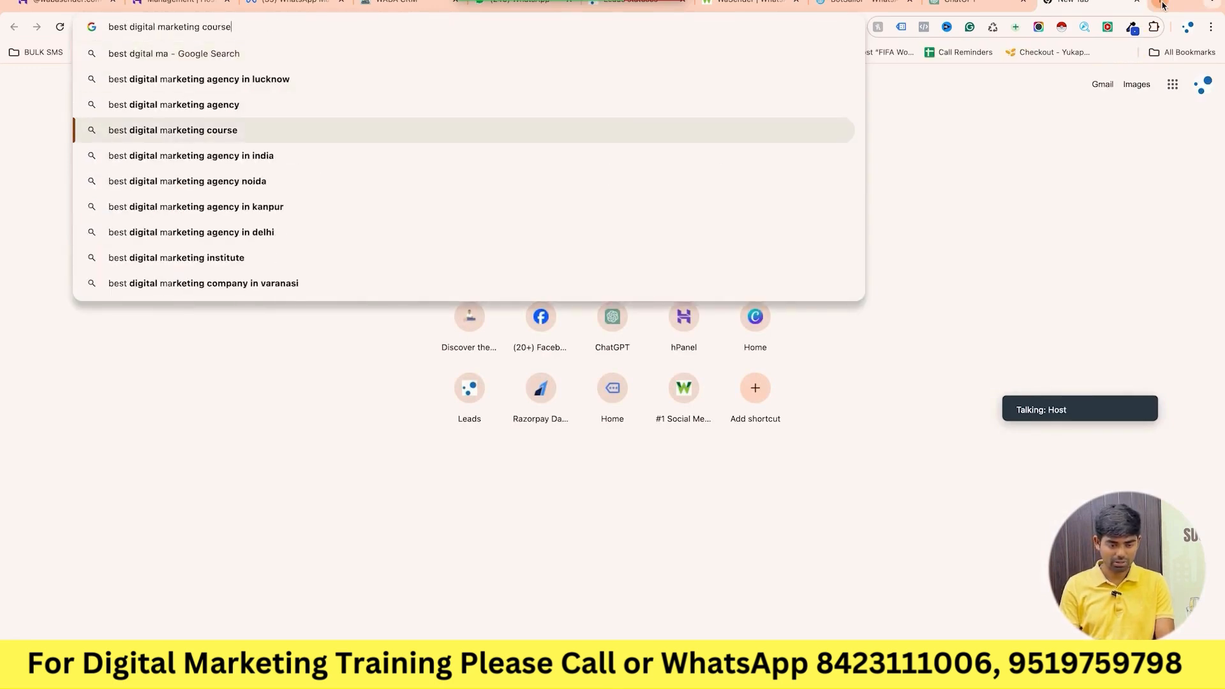
{"action": "key", "text": "Return"}
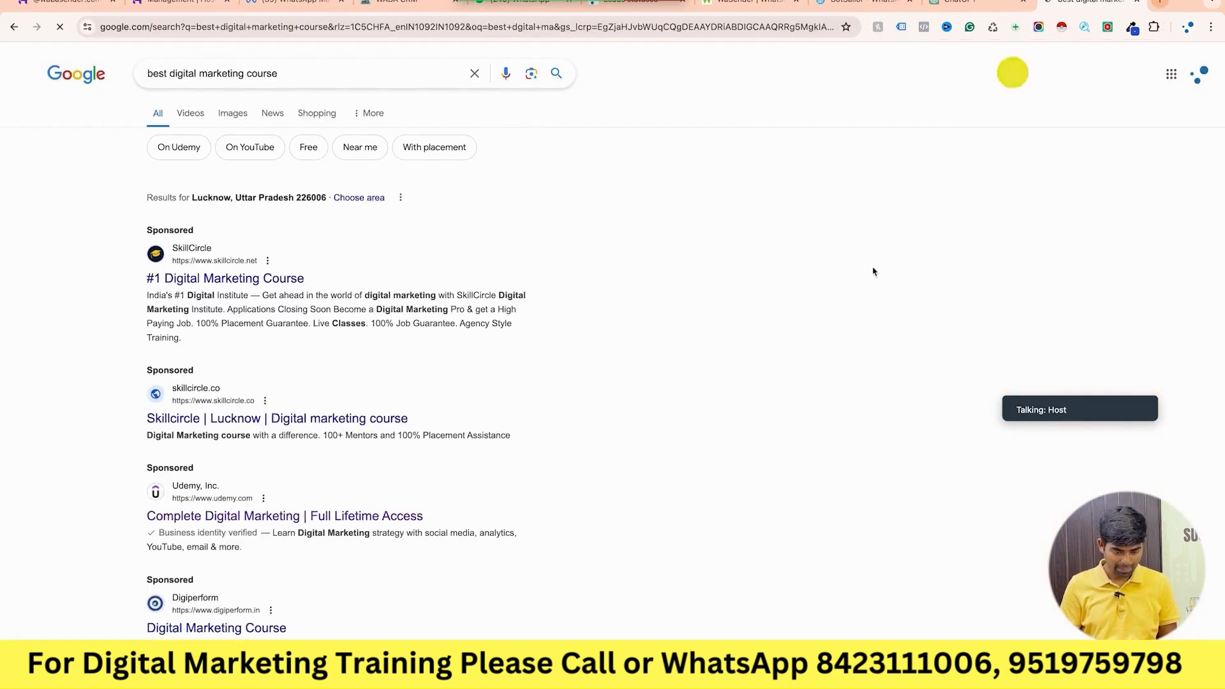
Expand the local pack to the full list showing Rankup India, Digiperform and DigiSkolae.
{"action": "scroll", "coordinate": [835, 336], "scroll_direction": "down", "scroll_amount": 9}
{"action": "scroll", "coordinate": [834, 336], "scroll_direction": "down", "scroll_amount": 12}
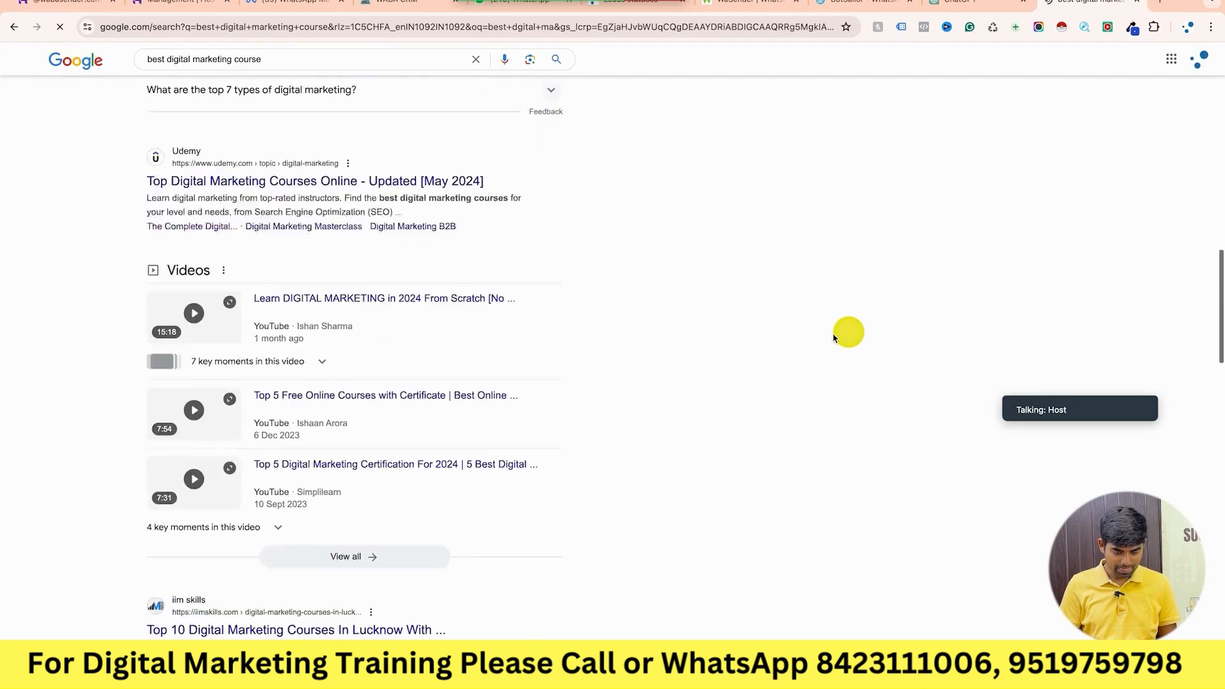
{"action": "scroll", "coordinate": [834, 339], "scroll_direction": "down", "scroll_amount": 6}
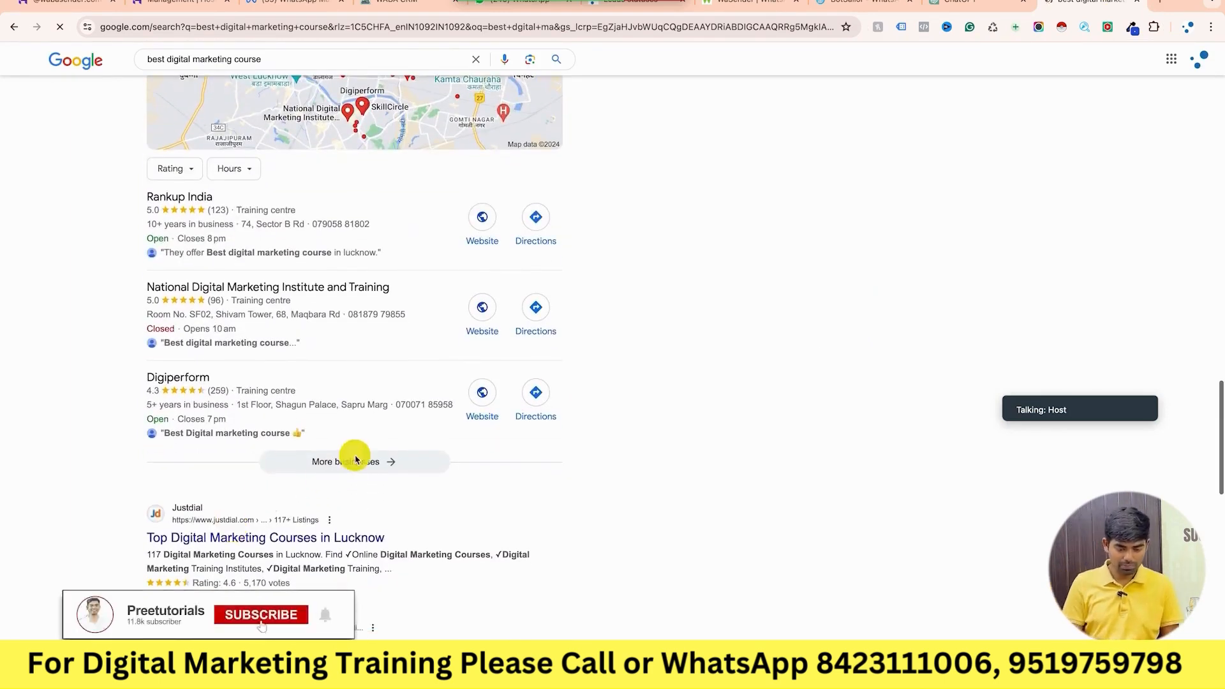
{"action": "left_click", "coordinate": [355, 460]}
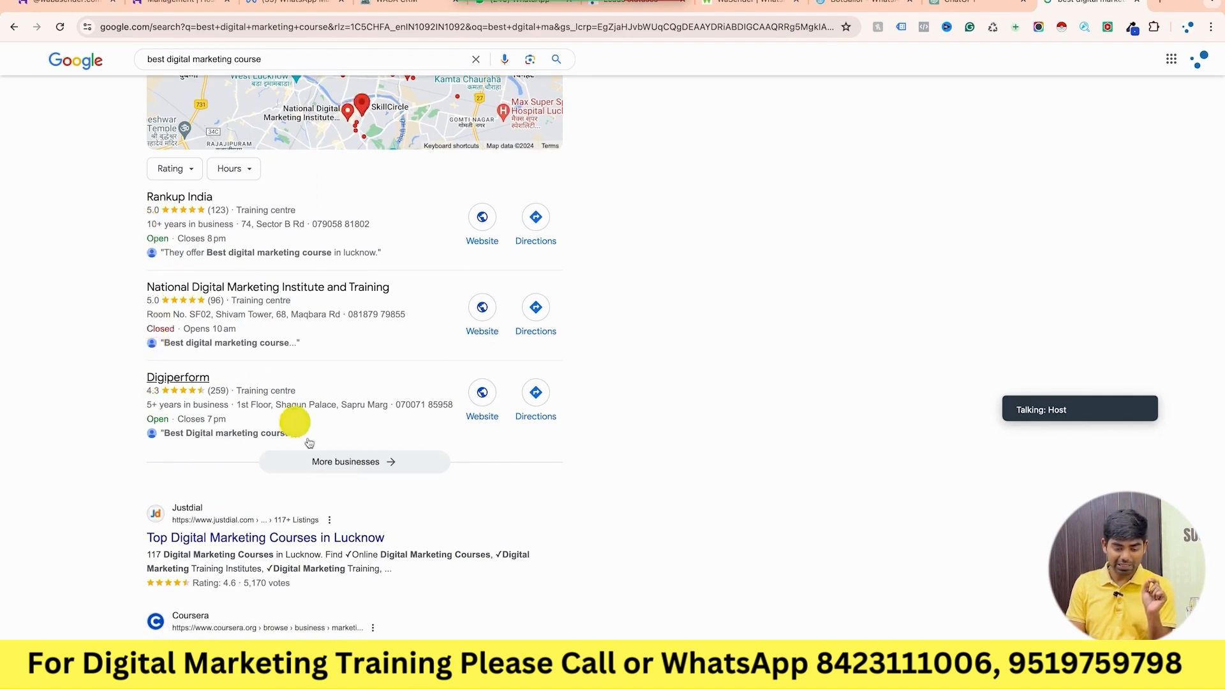
{"action": "left_click", "coordinate": [355, 465]}
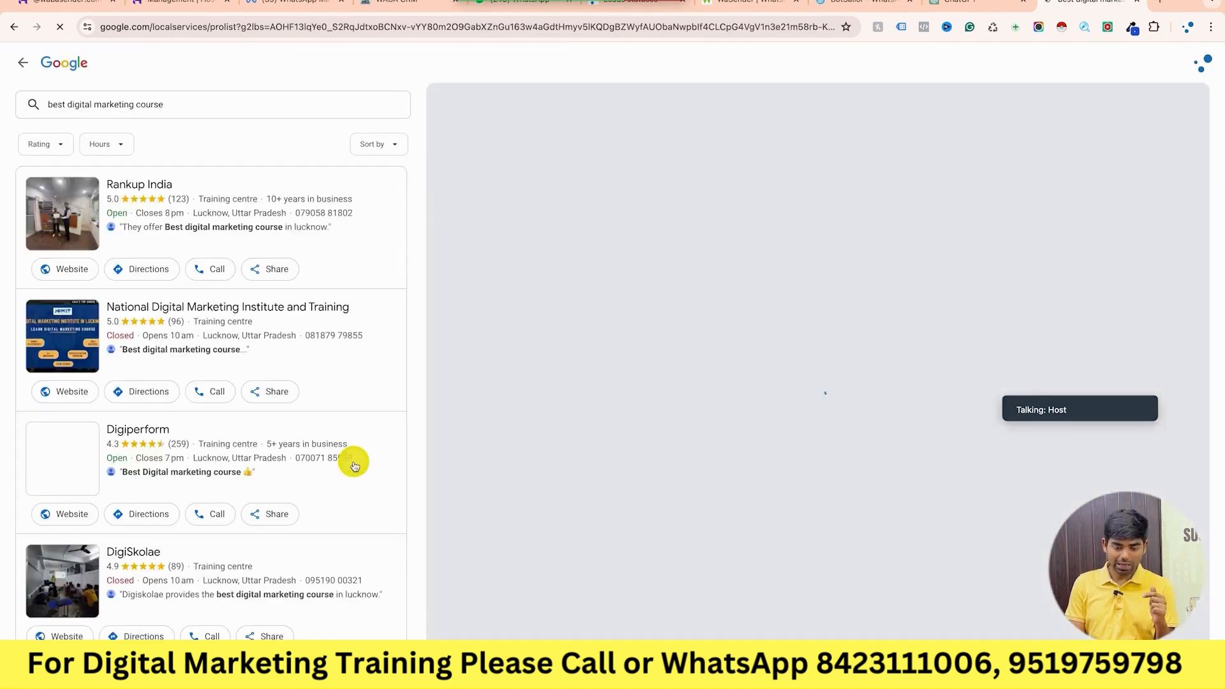
{"action": "scroll", "coordinate": [242, 546], "scroll_direction": "down", "scroll_amount": 6}
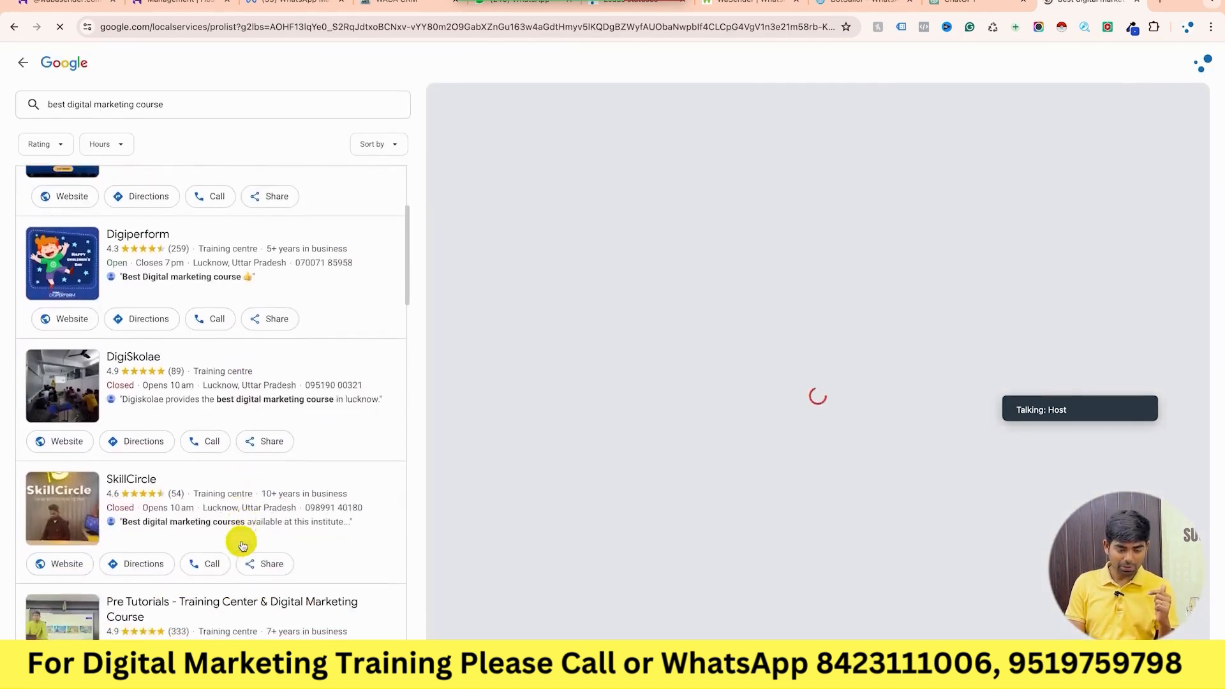
{"action": "scroll", "coordinate": [242, 546], "scroll_direction": "down", "scroll_amount": 1}
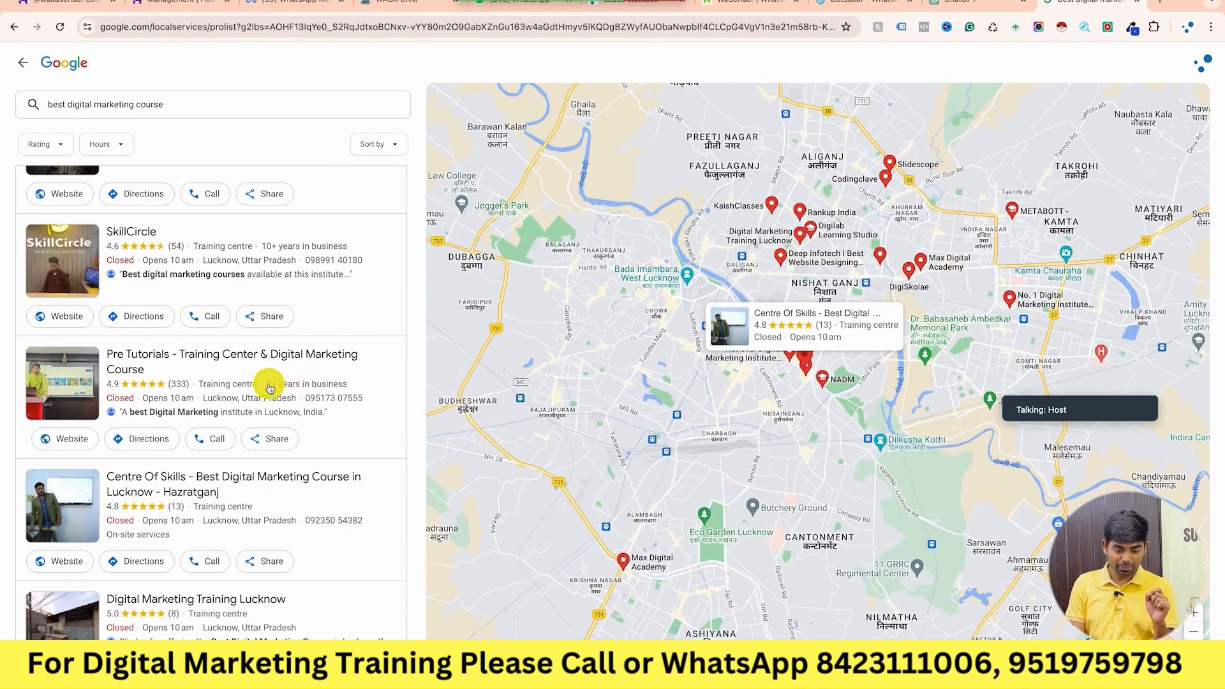
{"action": "scroll", "coordinate": [270, 386], "scroll_direction": "up", "scroll_amount": 2}
{"action": "scroll", "coordinate": [270, 388], "scroll_direction": "up", "scroll_amount": 4}
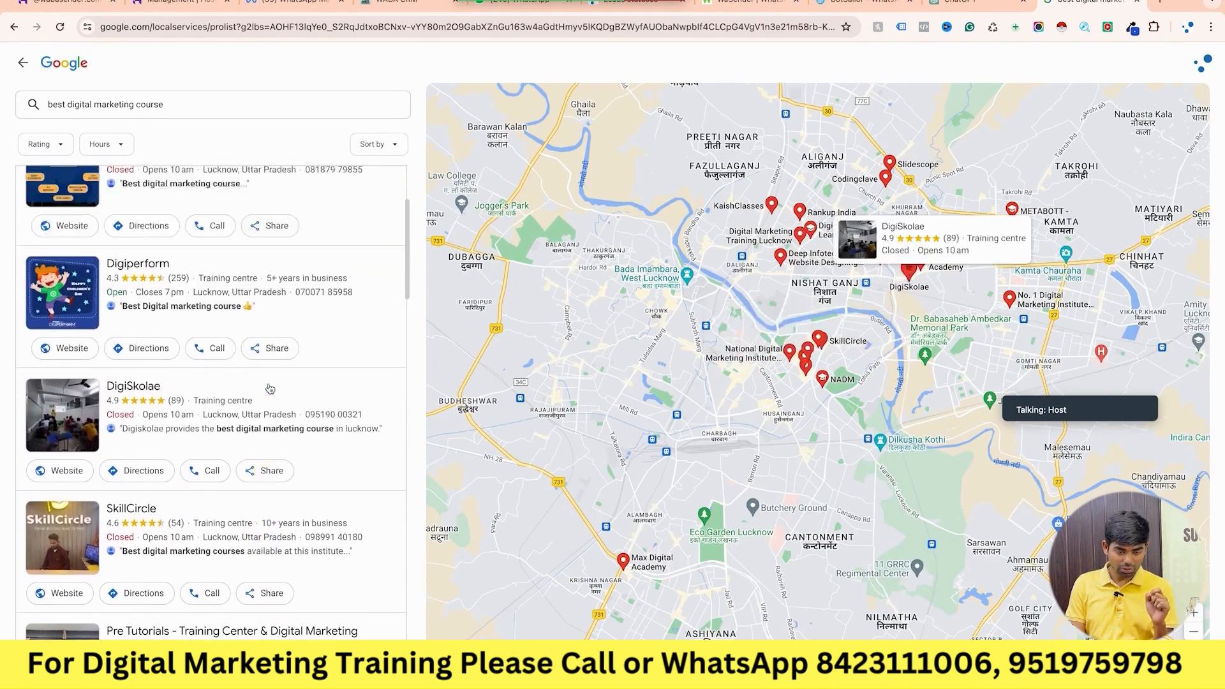
{"action": "scroll", "coordinate": [270, 388], "scroll_direction": "down", "scroll_amount": 6}
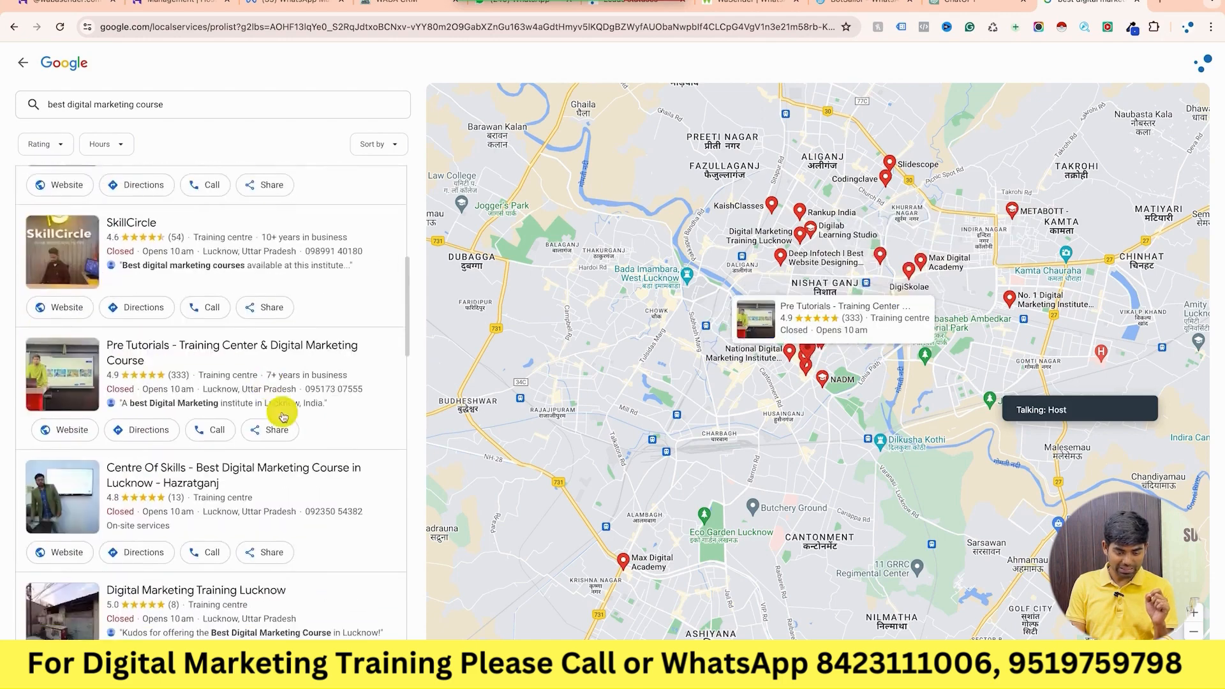
{"action": "scroll", "coordinate": [297, 386], "scroll_direction": "up", "scroll_amount": 2}
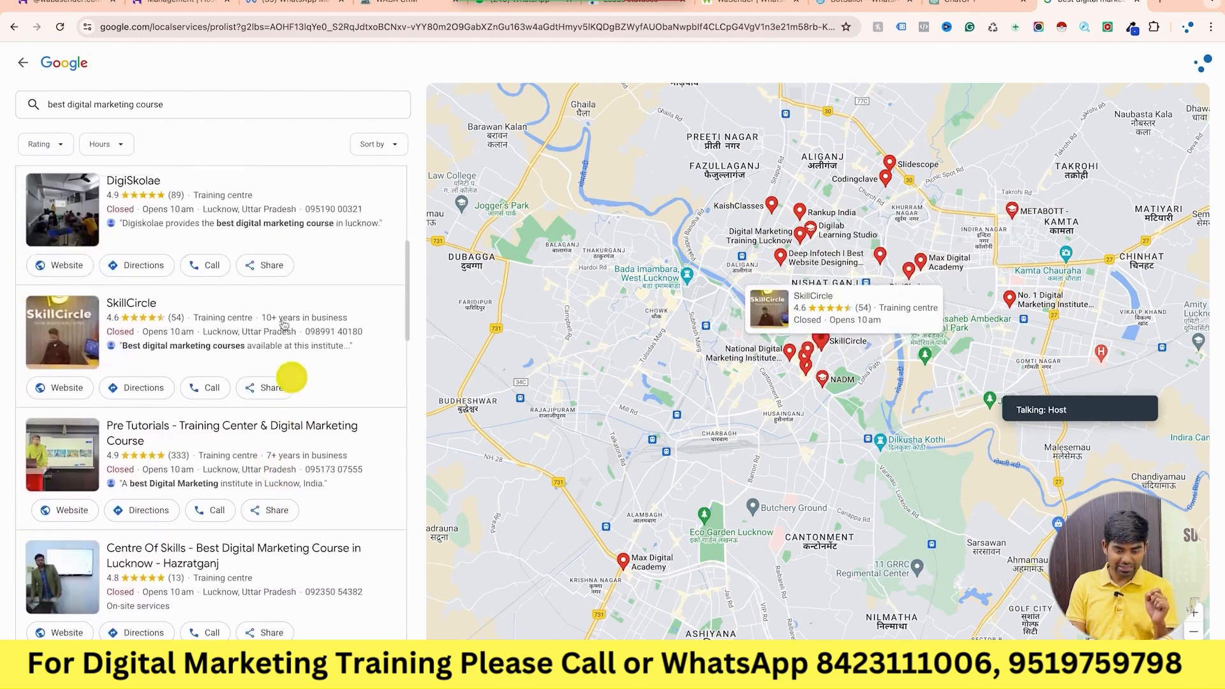
{"action": "scroll", "coordinate": [306, 322], "scroll_direction": "up", "scroll_amount": 1}
{"action": "scroll", "coordinate": [306, 323], "scroll_direction": "up", "scroll_amount": 1}
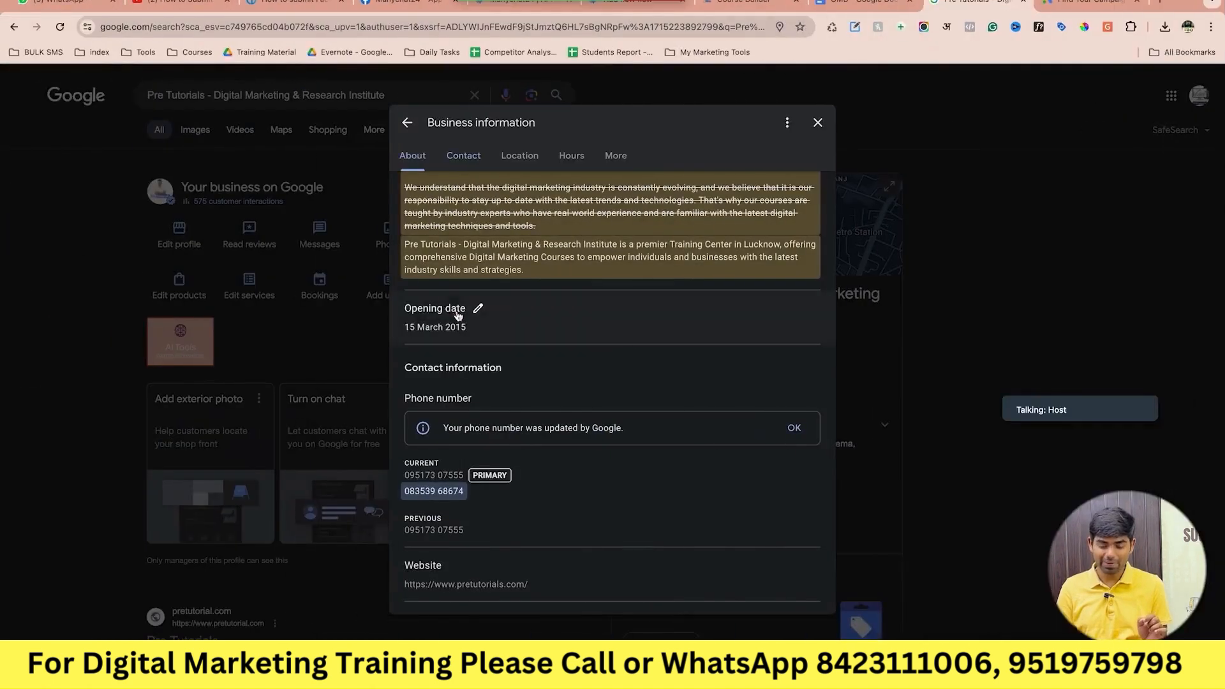
Bring up the Contact details showing the current and previous phone numbers and pretutorials.com.
{"action": "scroll", "coordinate": [504, 517], "scroll_direction": "down", "scroll_amount": 1}
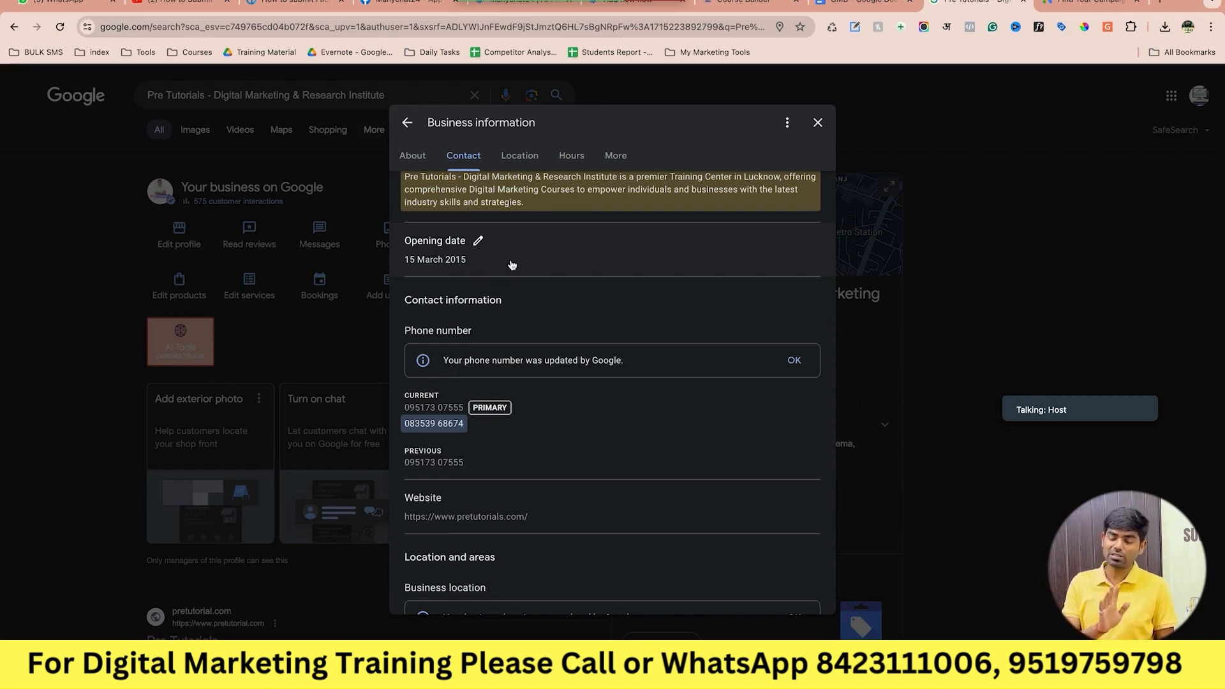
{"action": "scroll", "coordinate": [512, 264], "scroll_direction": "up", "scroll_amount": 3}
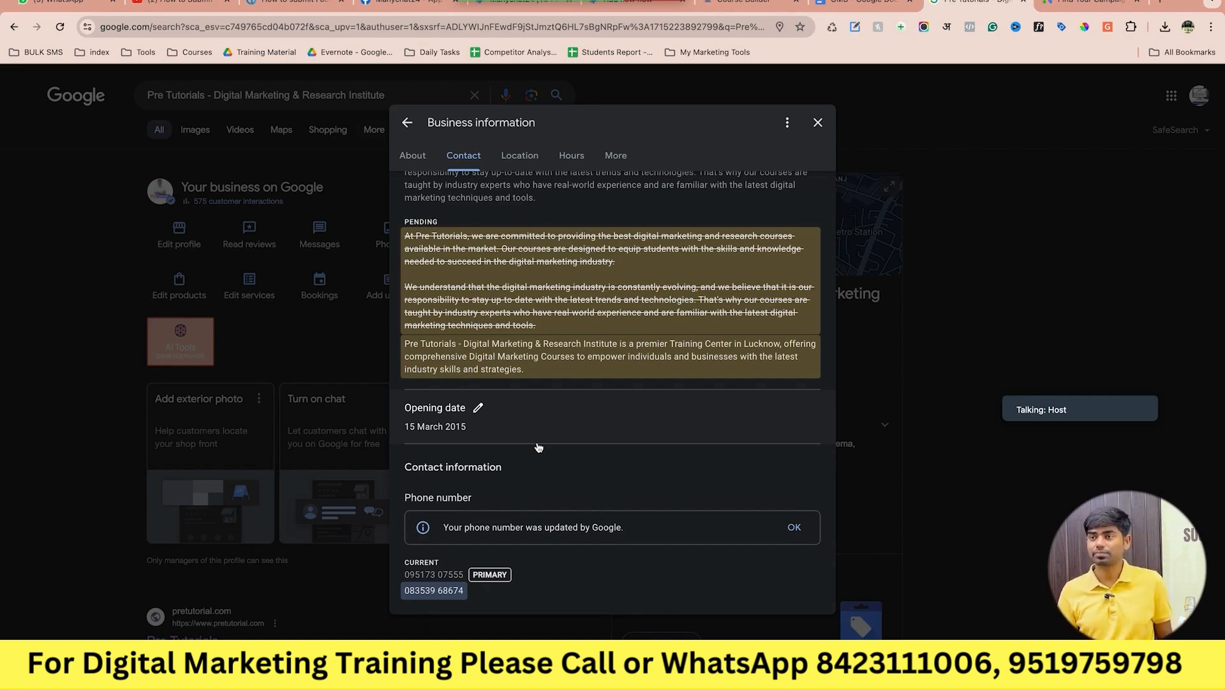
{"action": "scroll", "coordinate": [538, 447], "scroll_direction": "down", "scroll_amount": 2}
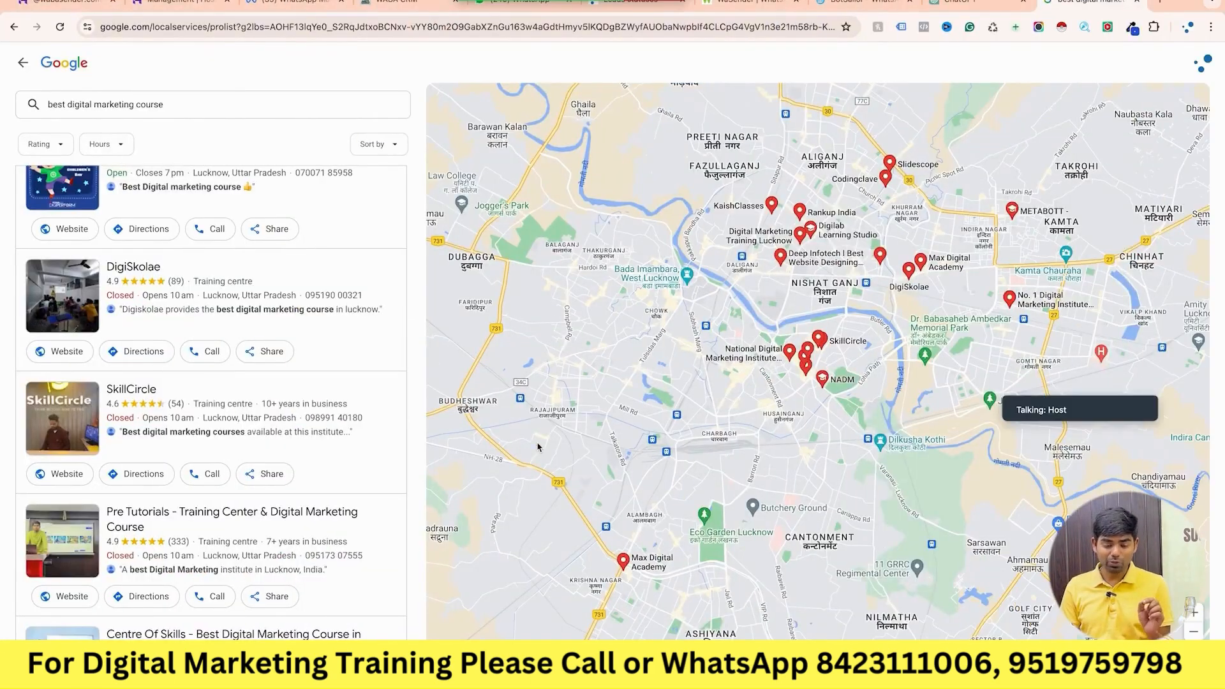
{"action": "mouse_move", "coordinate": [379, 389]}
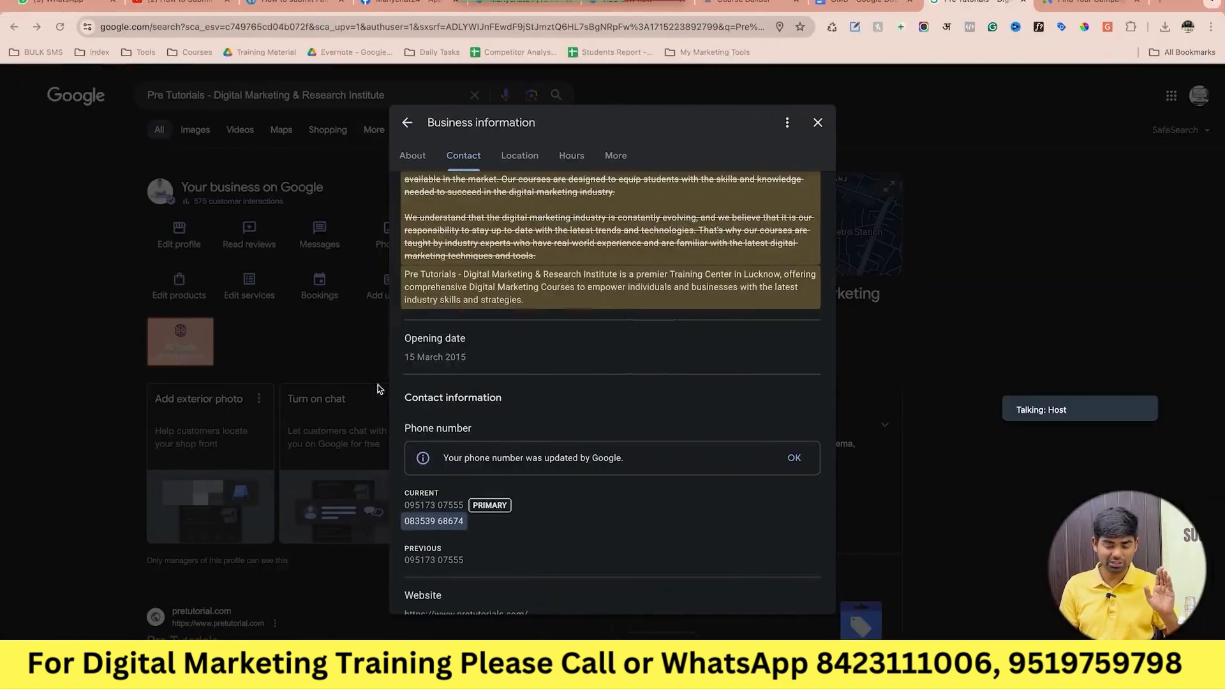
{"action": "left_click", "coordinate": [508, 454]}
{"action": "scroll", "coordinate": [508, 451], "scroll_direction": "down", "scroll_amount": 1}
{"action": "scroll", "coordinate": [508, 453], "scroll_direction": "down", "scroll_amount": 1}
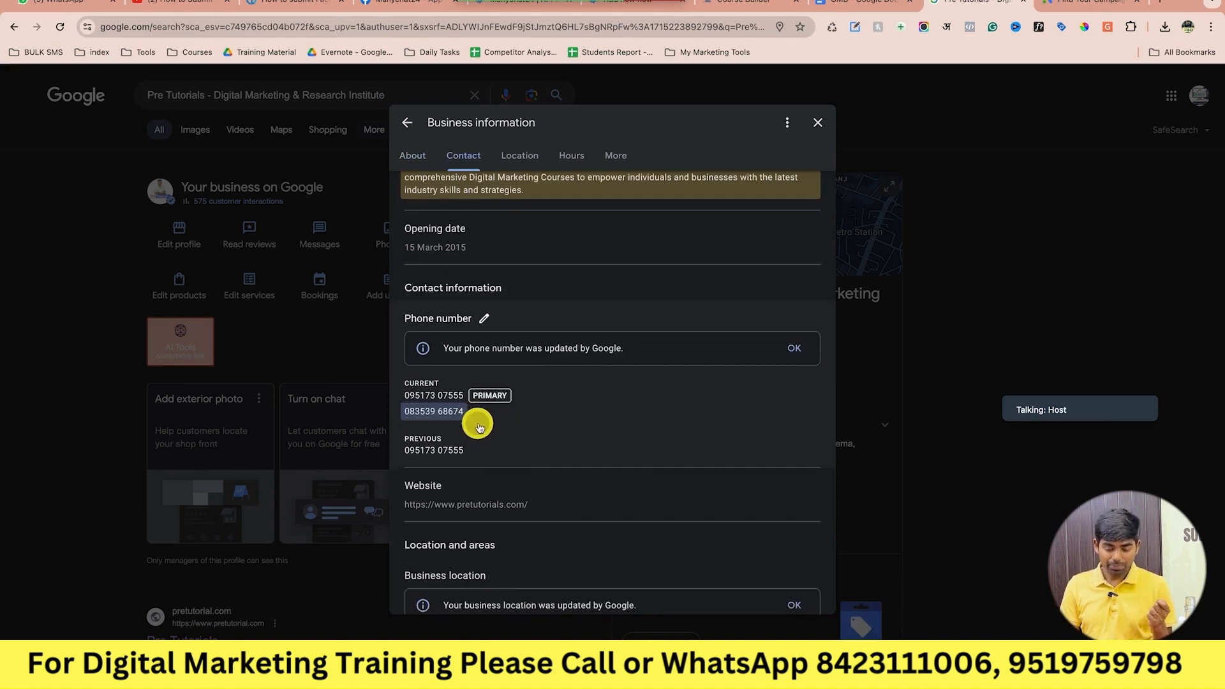
Replace the additional phone number, add a second additional number, and save the edit.
{"action": "left_click", "coordinate": [484, 319]}
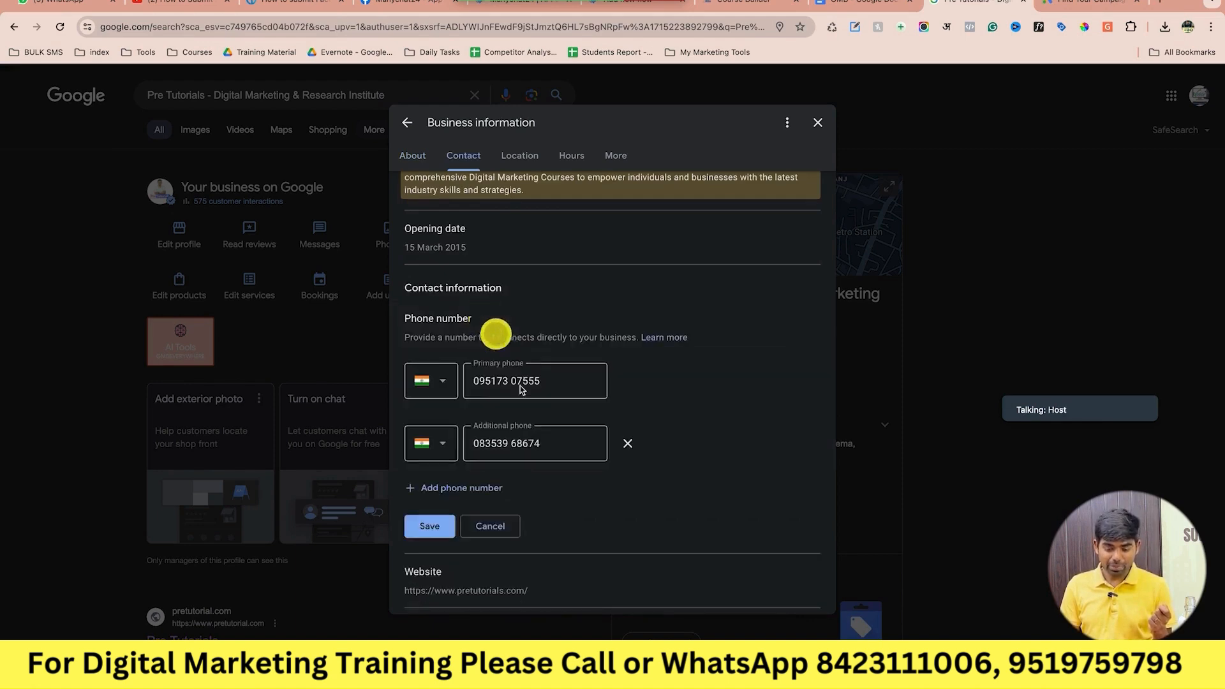
{"action": "scroll", "coordinate": [527, 424], "scroll_direction": "down", "scroll_amount": 2}
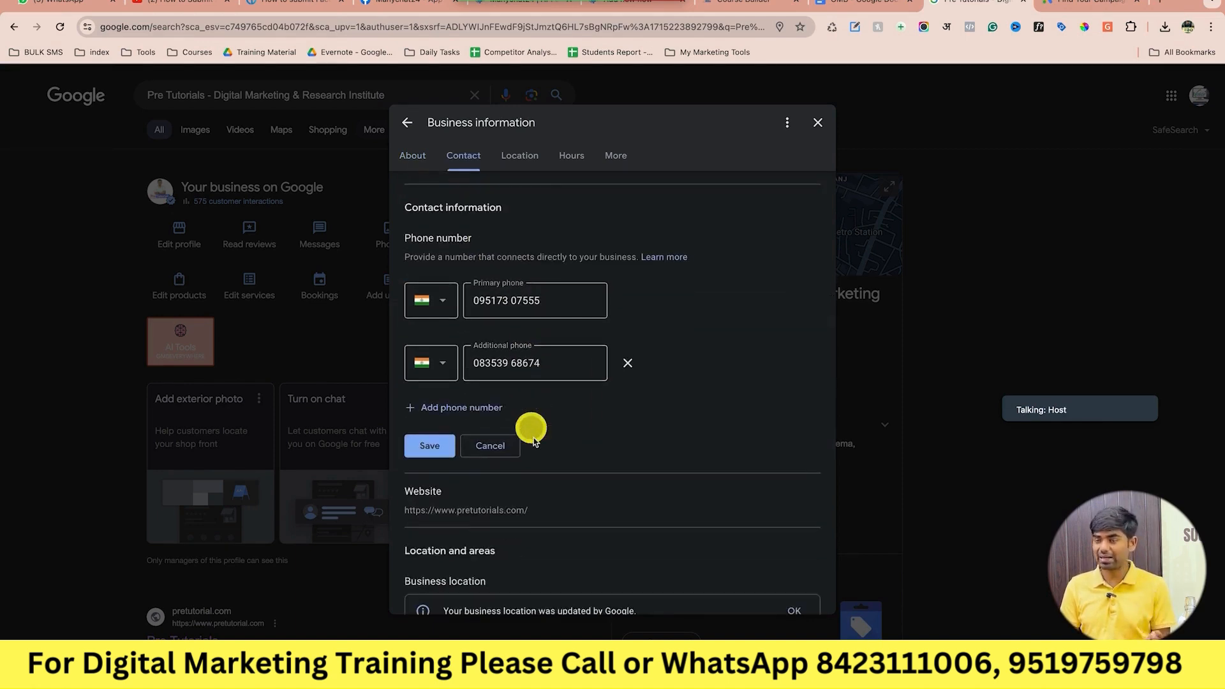
{"action": "left_click", "coordinate": [547, 300]}
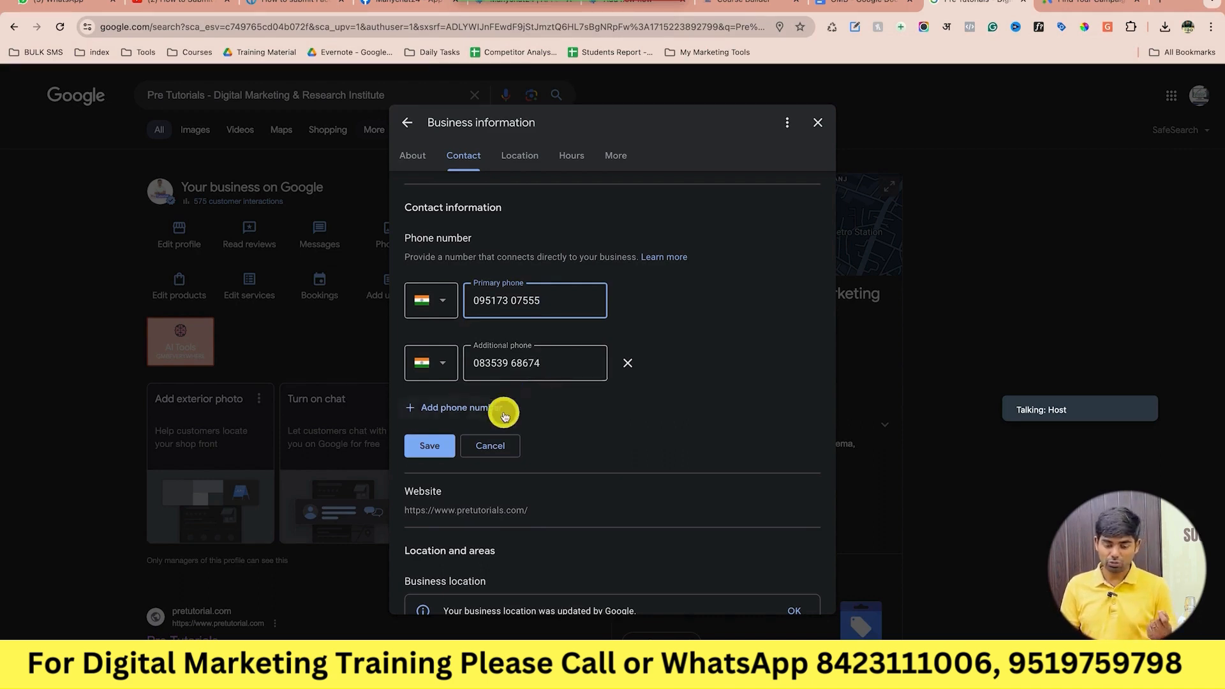
{"action": "triple_click", "coordinate": [525, 367]}
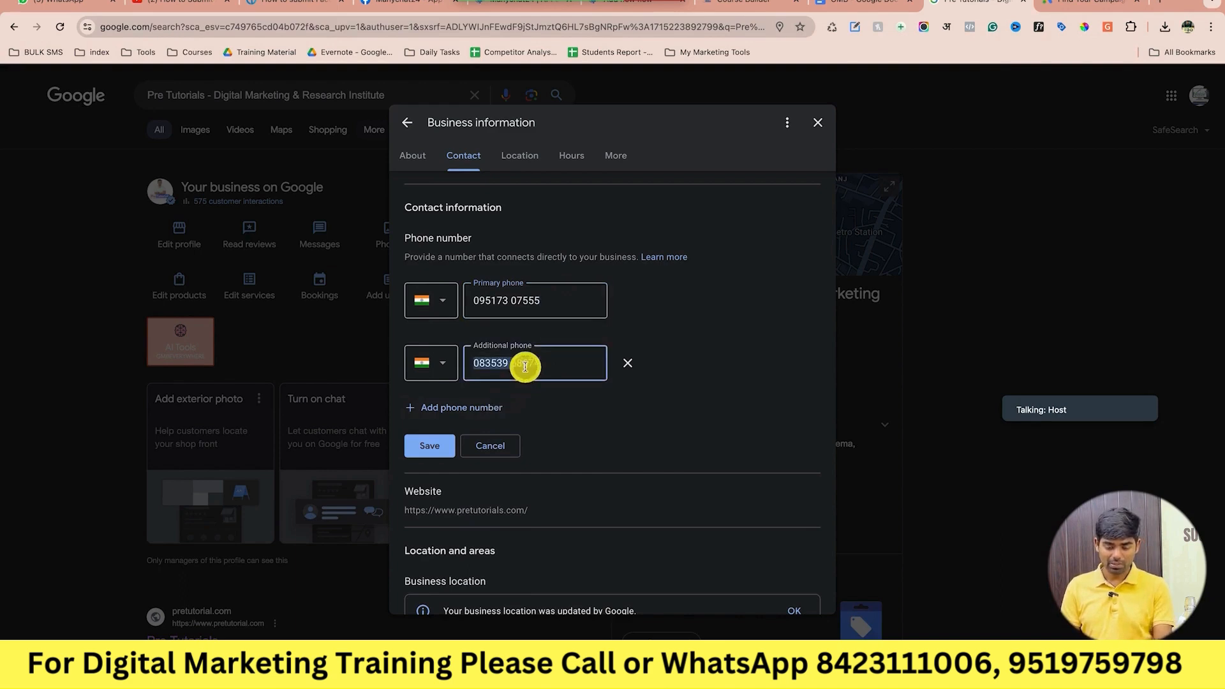
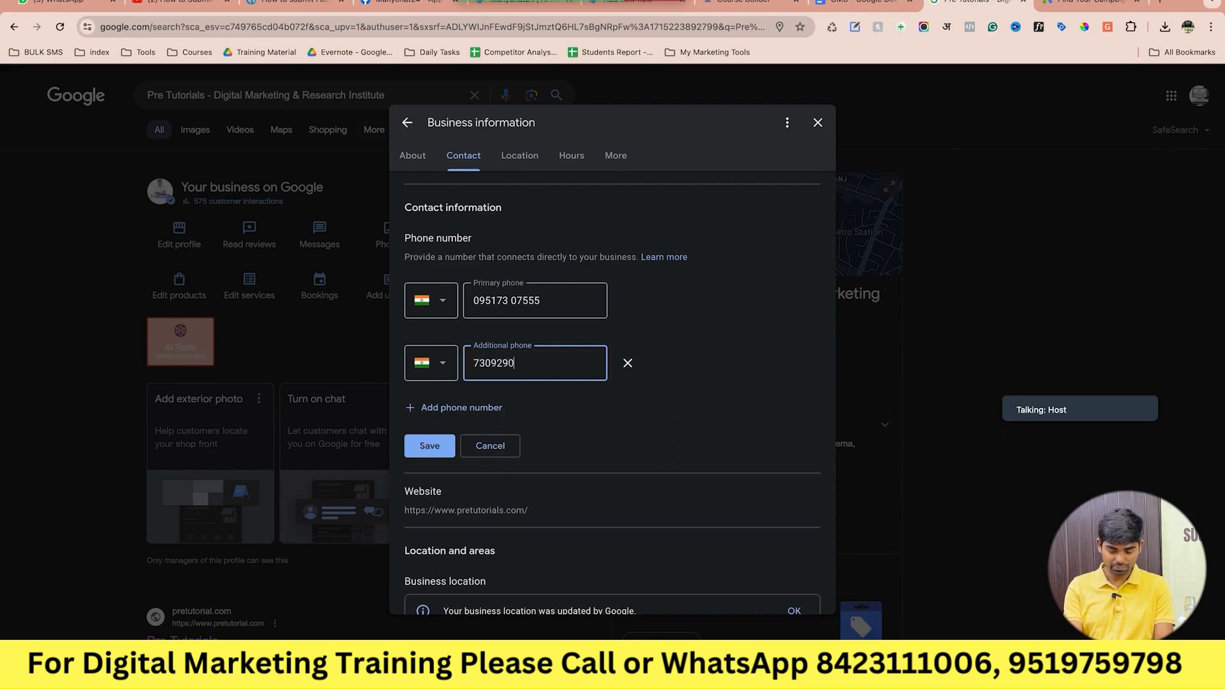
{"action": "left_click", "coordinate": [459, 409]}
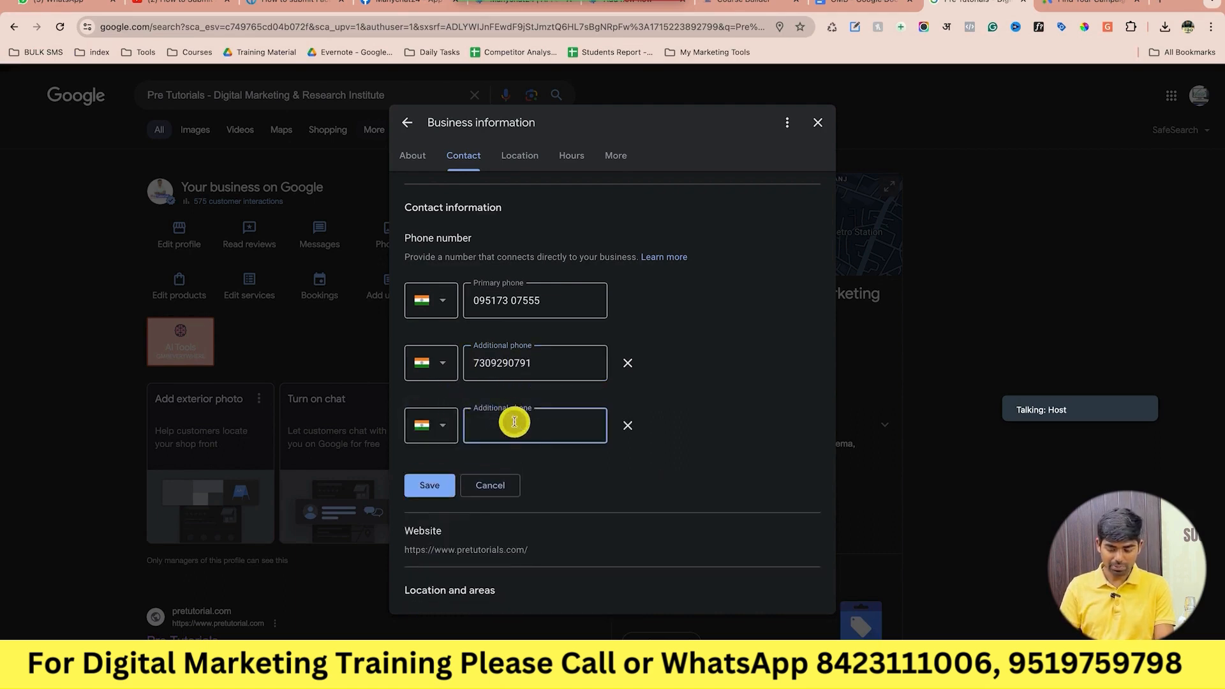
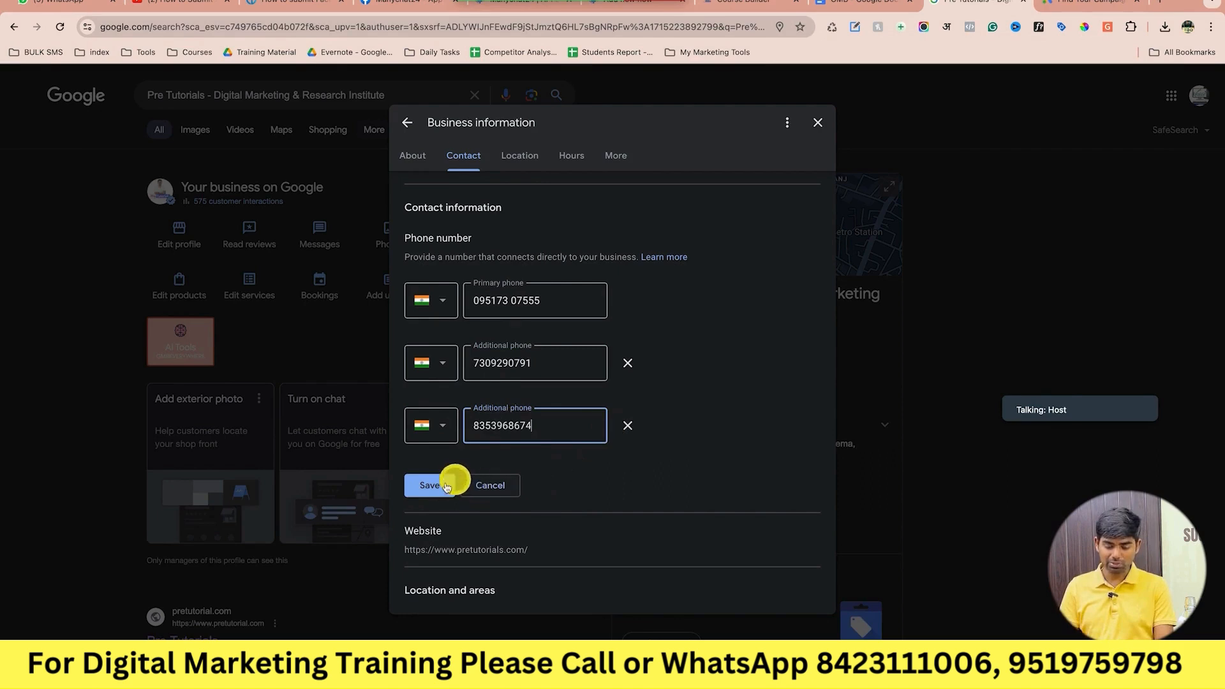
{"action": "left_click", "coordinate": [446, 486]}
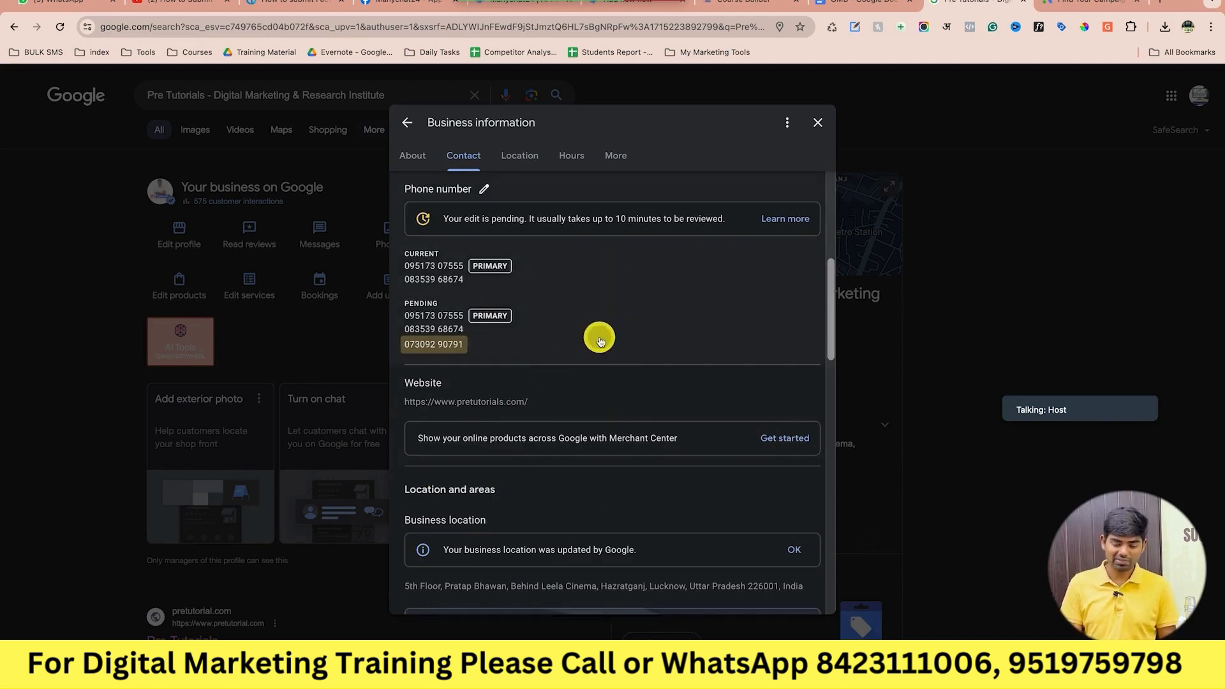
Open the Website field editor to check the listed website address.
{"action": "scroll", "coordinate": [600, 341], "scroll_direction": "up", "scroll_amount": 1}
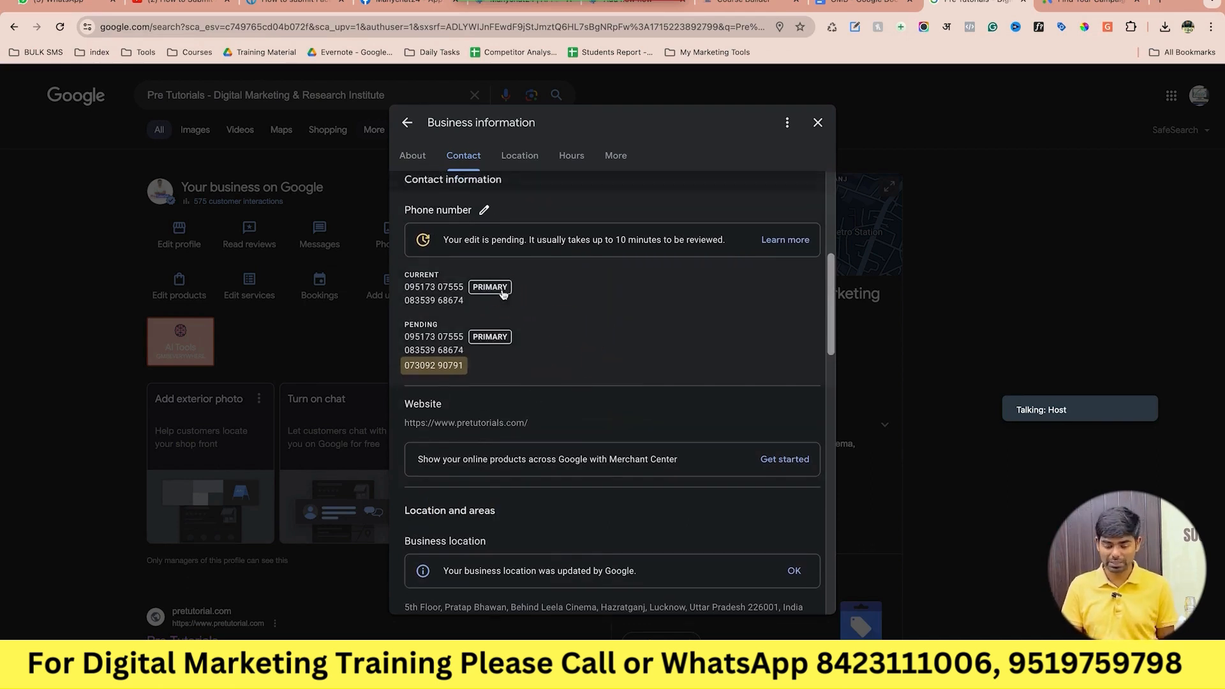
{"action": "scroll", "coordinate": [538, 391], "scroll_direction": "down", "scroll_amount": 2}
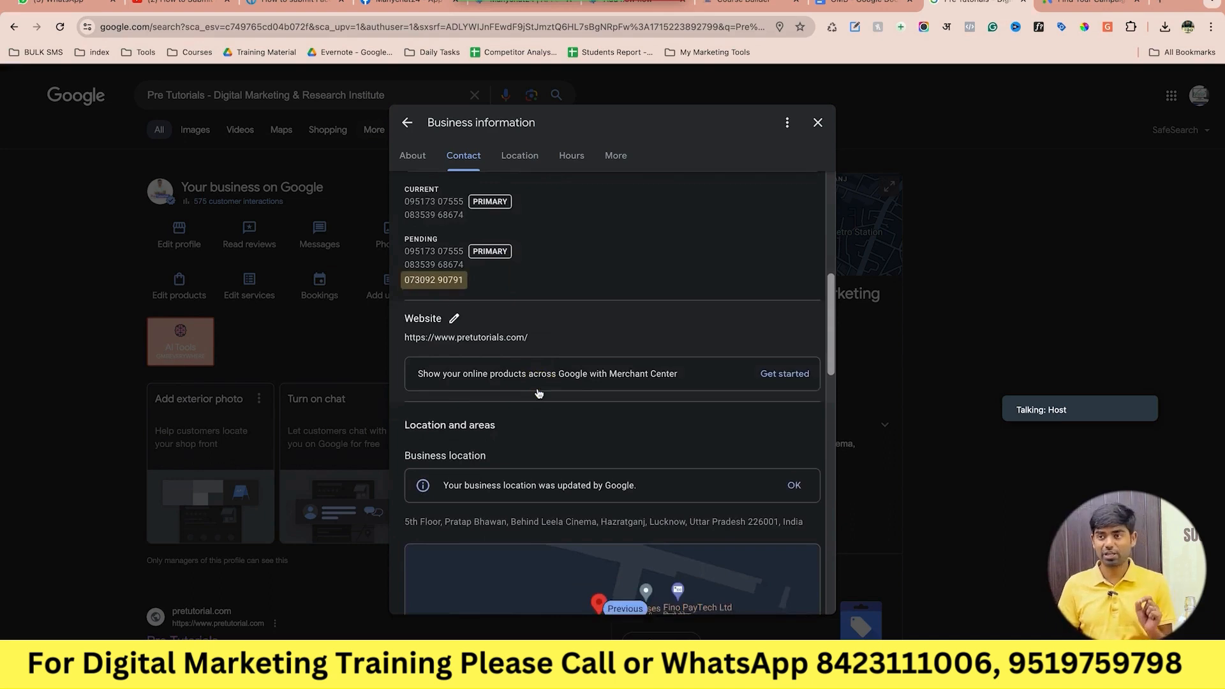
{"action": "left_click", "coordinate": [454, 319]}
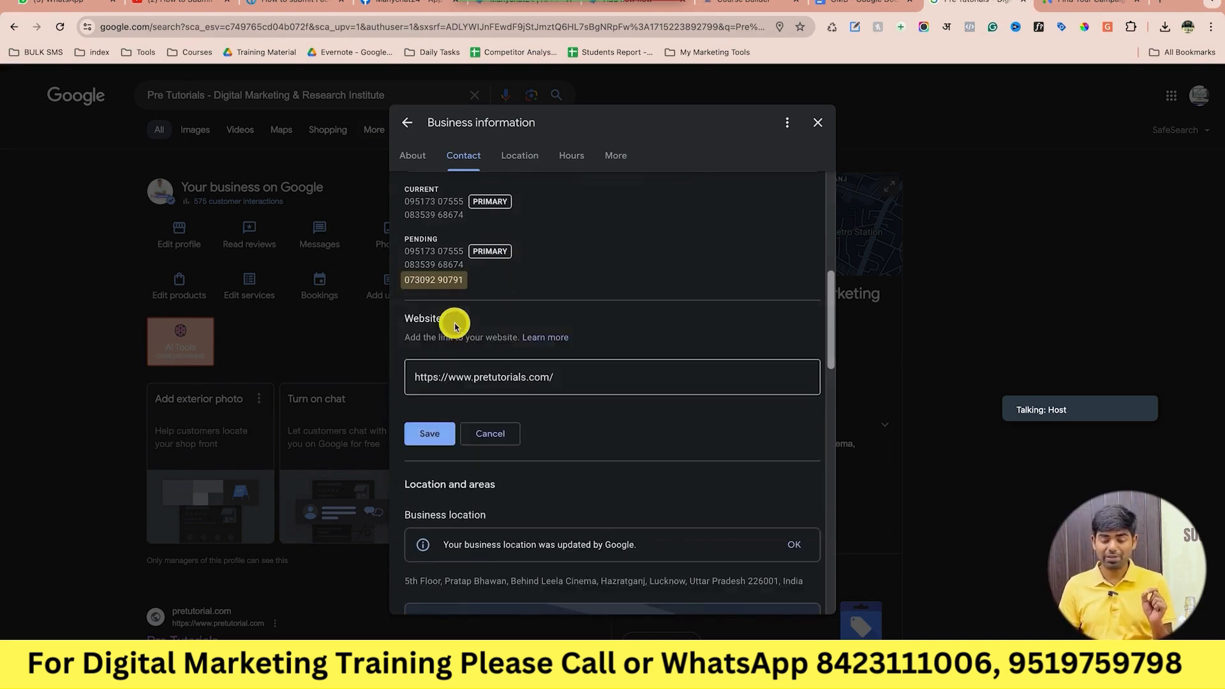
{"action": "left_click", "coordinate": [533, 377]}
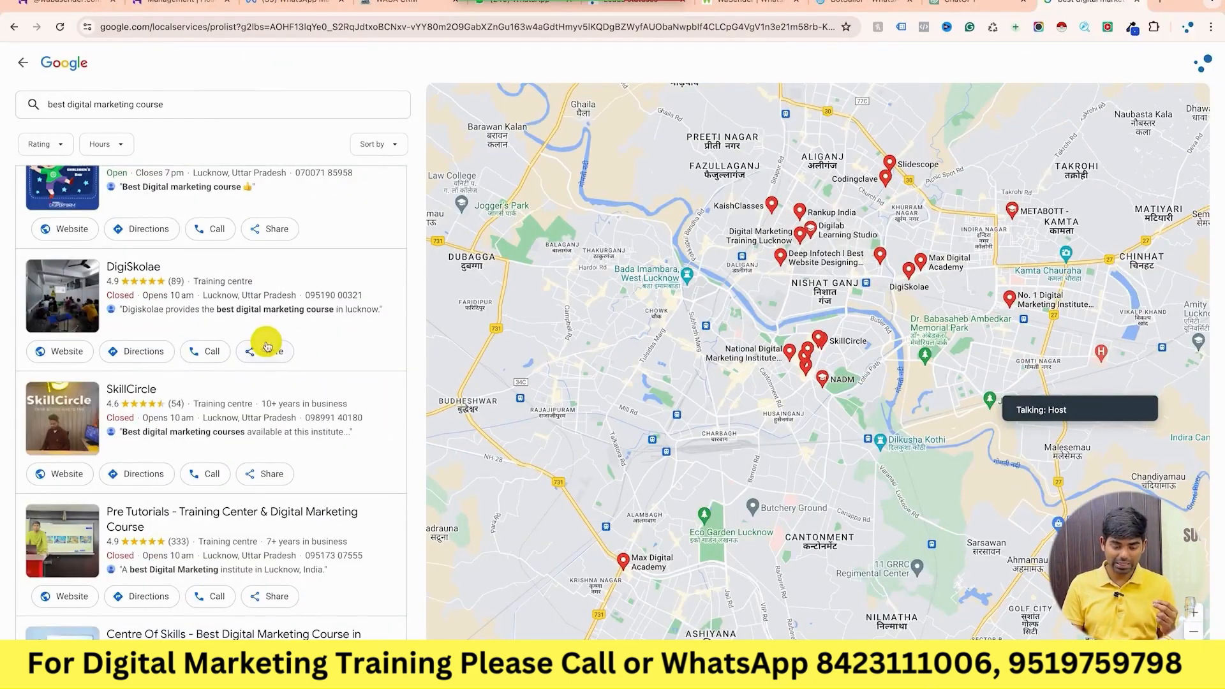
{"action": "scroll", "coordinate": [266, 343], "scroll_direction": "up", "scroll_amount": 5}
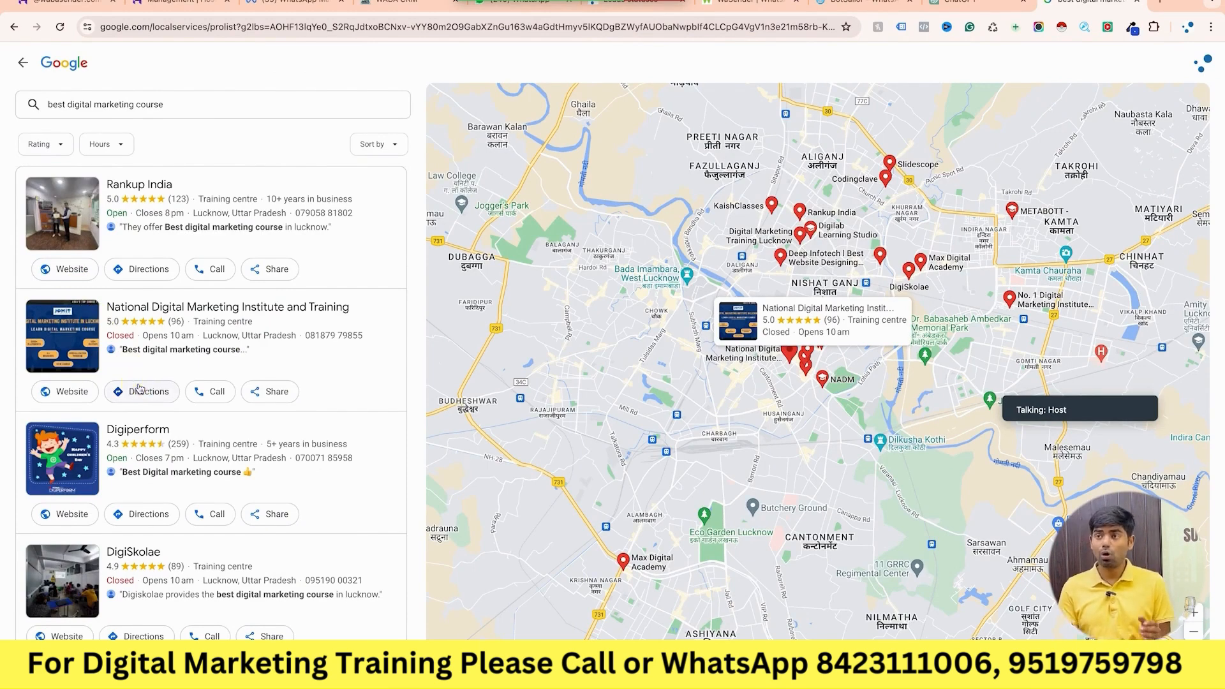
Scroll the local results to compare competitors down to Slidescope and METABOTT.
{"action": "scroll", "coordinate": [139, 388], "scroll_direction": "down", "scroll_amount": 15}
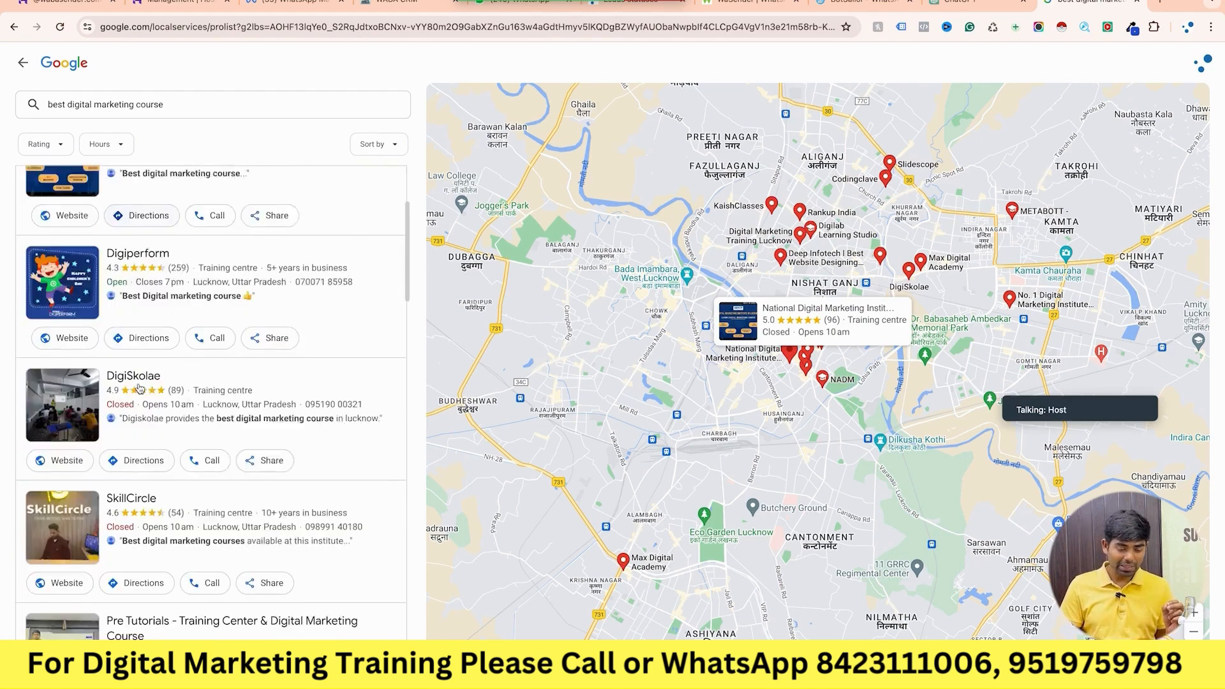
{"action": "scroll", "coordinate": [139, 388], "scroll_direction": "down", "scroll_amount": 2}
{"action": "scroll", "coordinate": [139, 388], "scroll_direction": "up", "scroll_amount": 3}
{"action": "scroll", "coordinate": [139, 387], "scroll_direction": "up", "scroll_amount": 1}
{"action": "scroll", "coordinate": [139, 395], "scroll_direction": "down", "scroll_amount": 1}
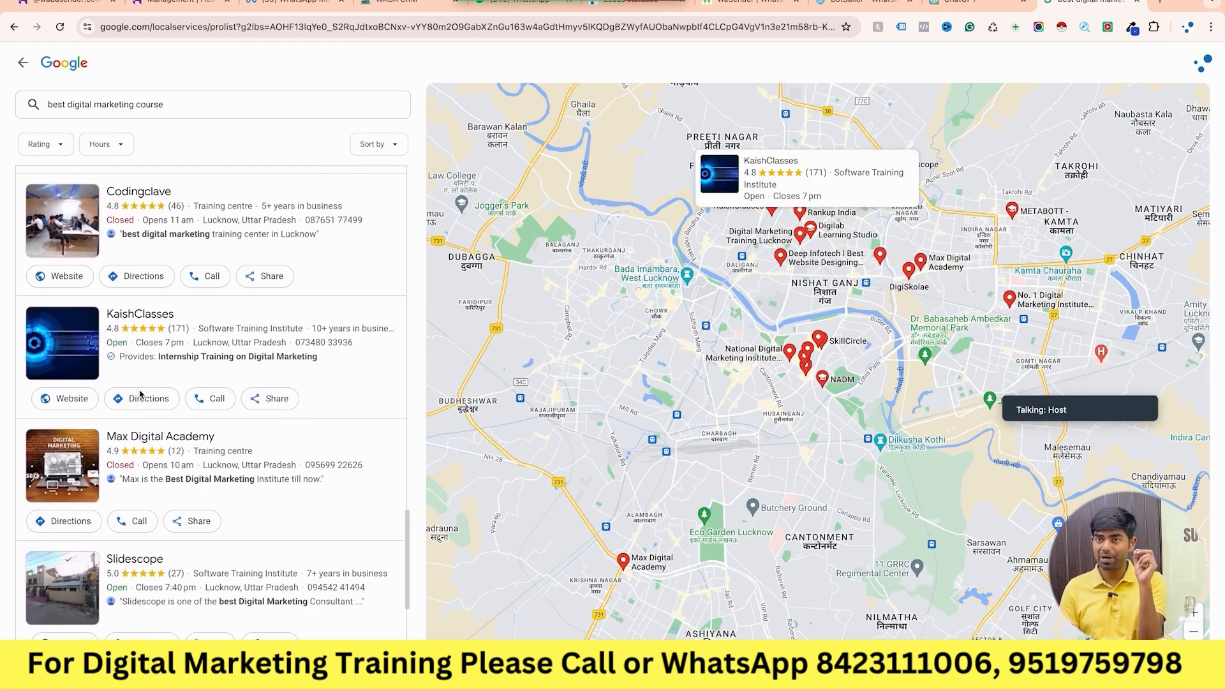
{"action": "scroll", "coordinate": [140, 394], "scroll_direction": "down", "scroll_amount": 5}
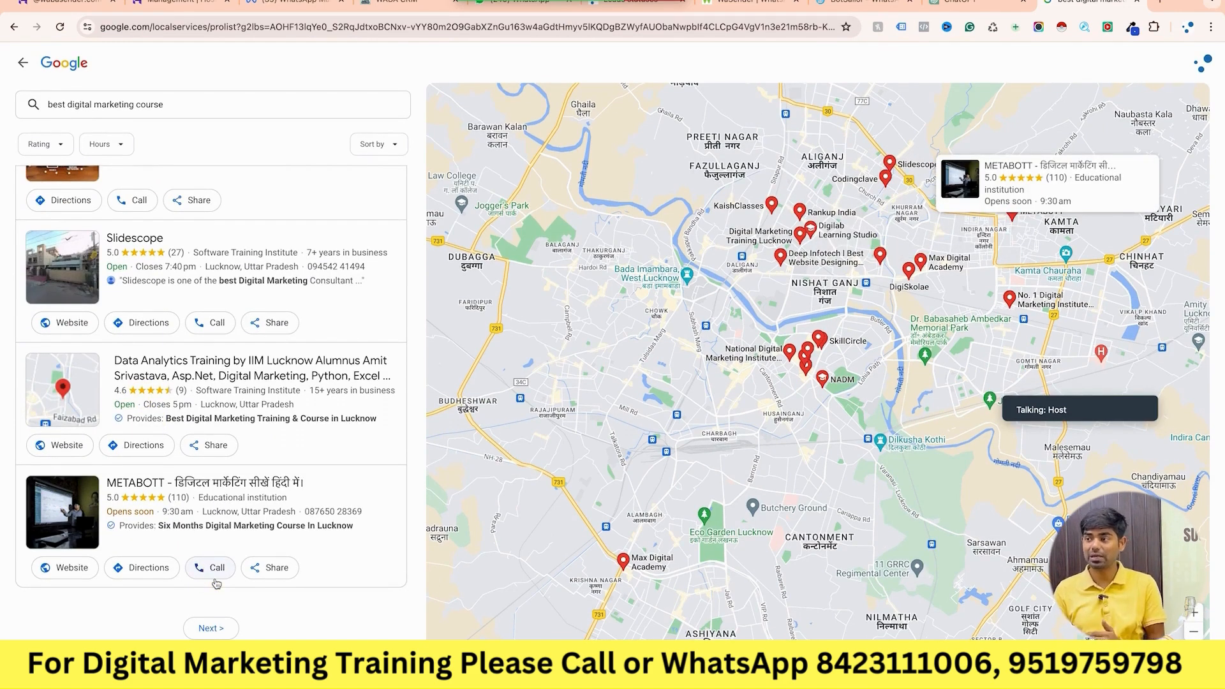
{"action": "scroll", "coordinate": [217, 583], "scroll_direction": "down", "scroll_amount": 10}
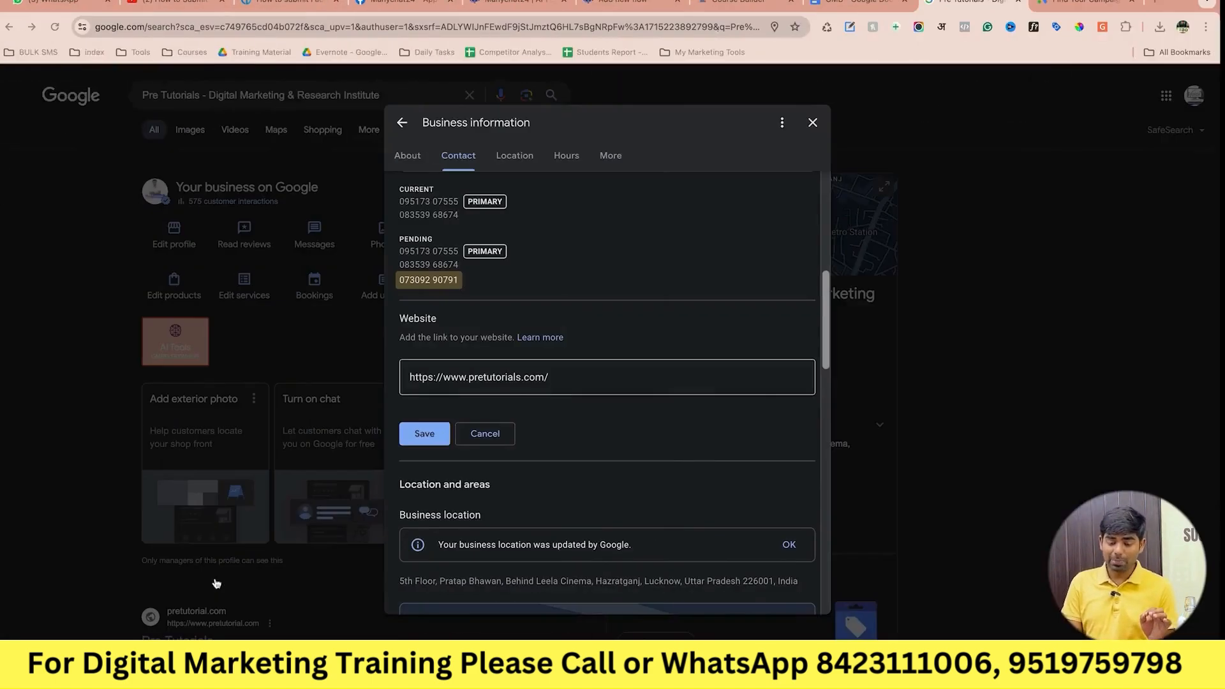
Copy the listed website address and load pretutorials.com in a new tab.
{"action": "left_click", "coordinate": [527, 377]}
{"action": "key", "text": "ctrl+a"}
{"action": "key", "text": "ctrl+c"}
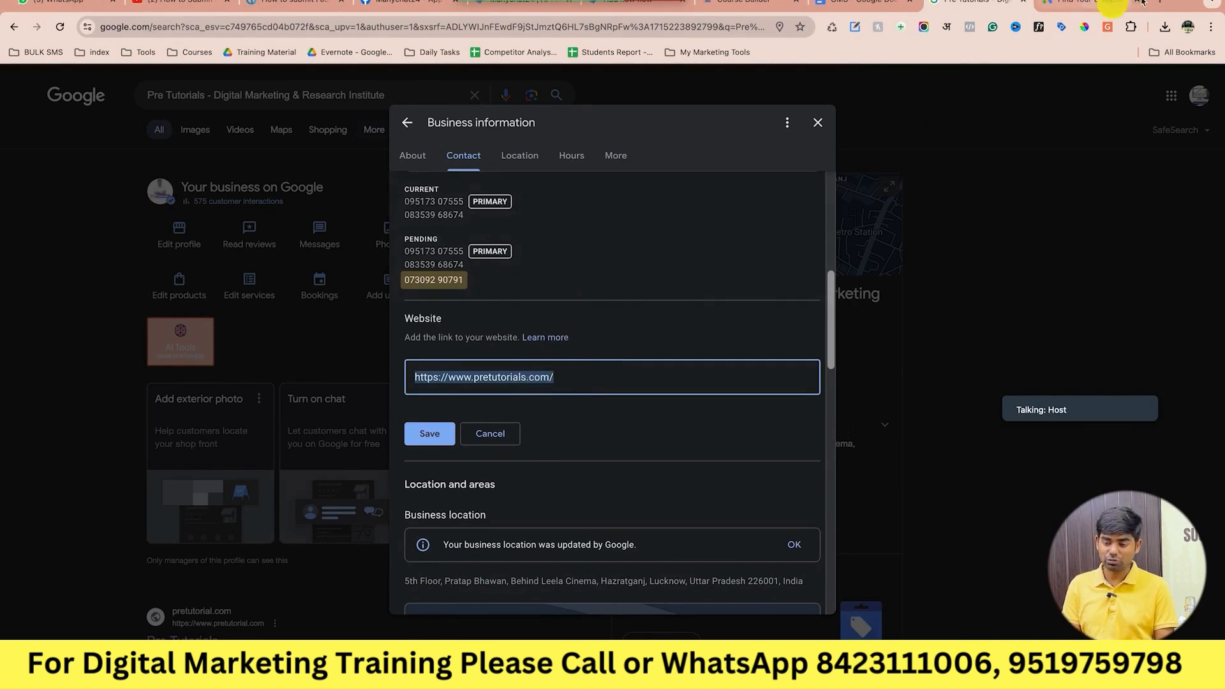
{"action": "left_click", "coordinate": [1159, 6]}
{"action": "key", "text": "ctrl+v"}
{"action": "key", "text": "Return"}
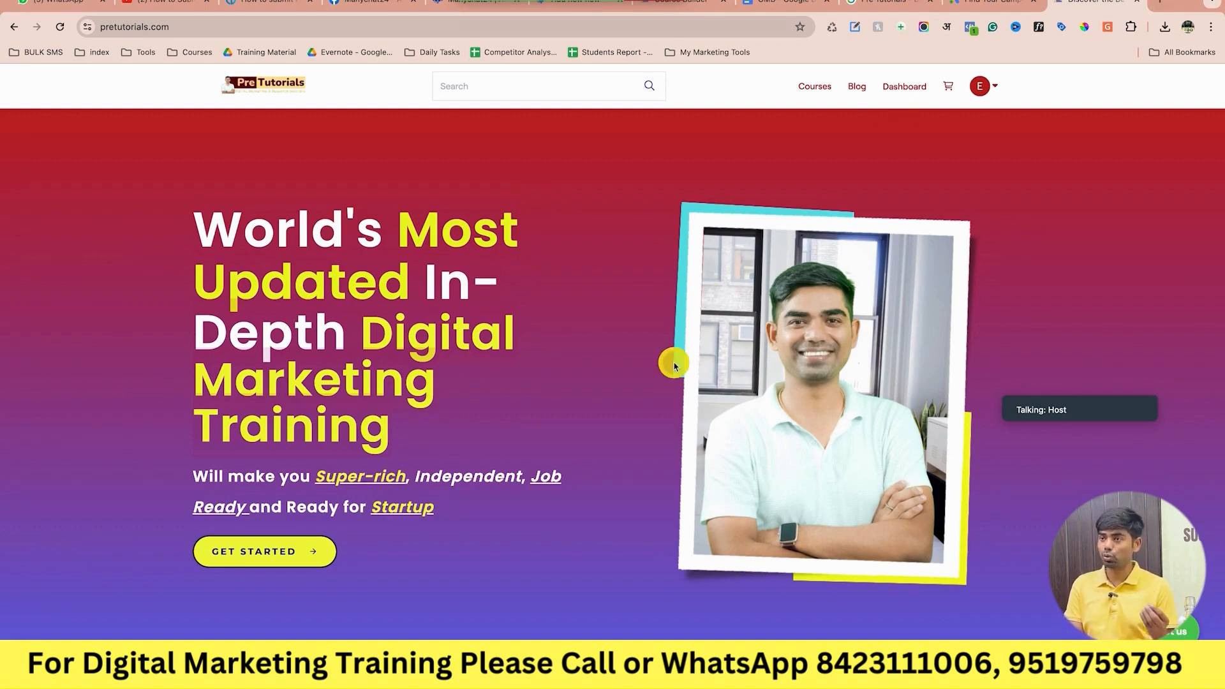
Check the opening hours and the PreTutorials business name in the pretutorials.com footer.
{"action": "scroll", "coordinate": [673, 365], "scroll_direction": "down", "scroll_amount": 20}
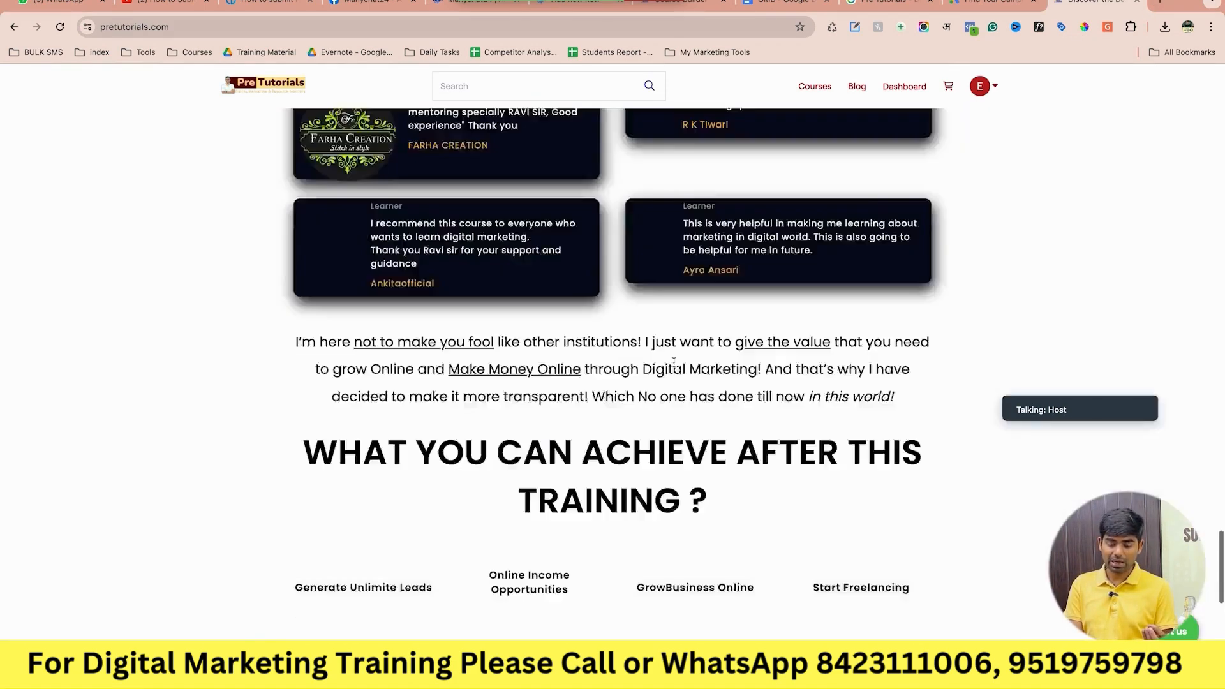
{"action": "scroll", "coordinate": [674, 362], "scroll_direction": "down", "scroll_amount": 15}
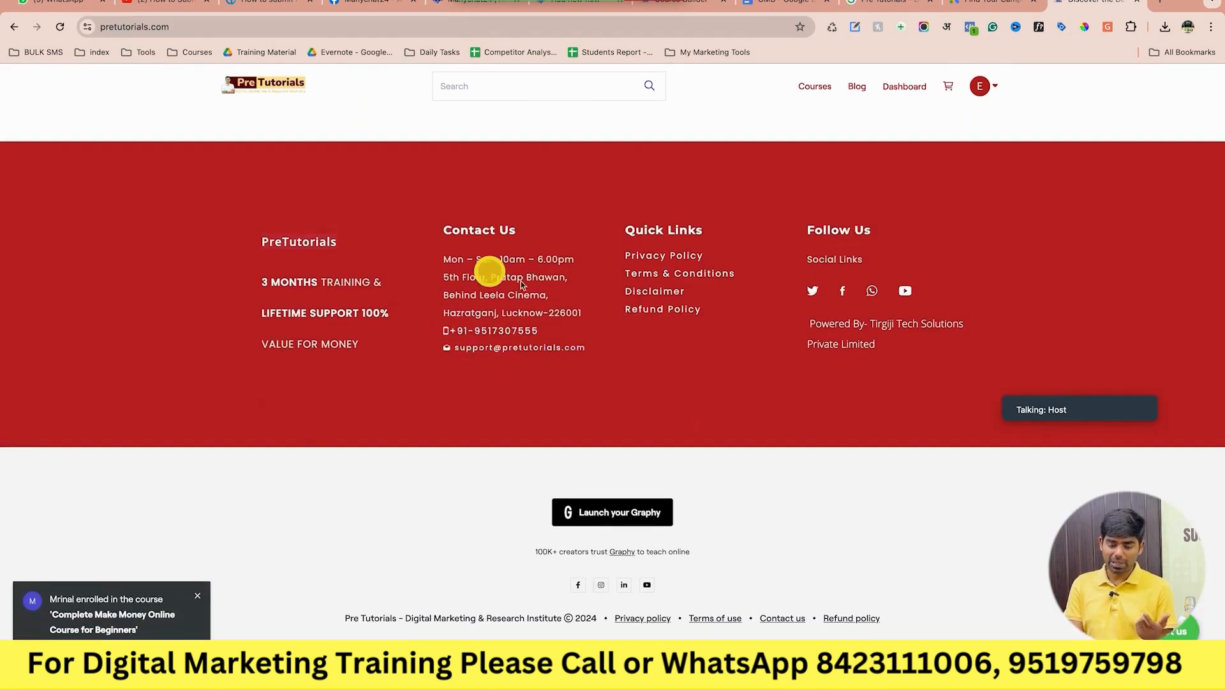
{"action": "left_click_drag", "start_coordinate": [477, 260], "coordinate": [590, 267]}
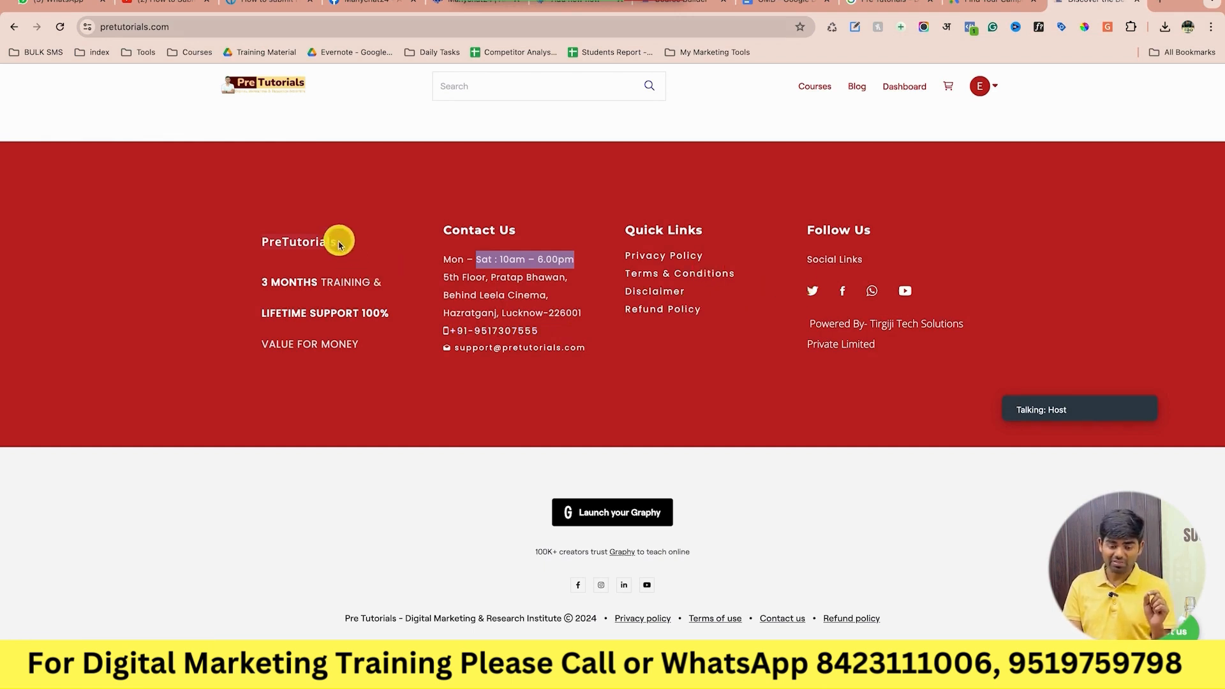
{"action": "left_click_drag", "start_coordinate": [350, 246], "coordinate": [246, 249]}
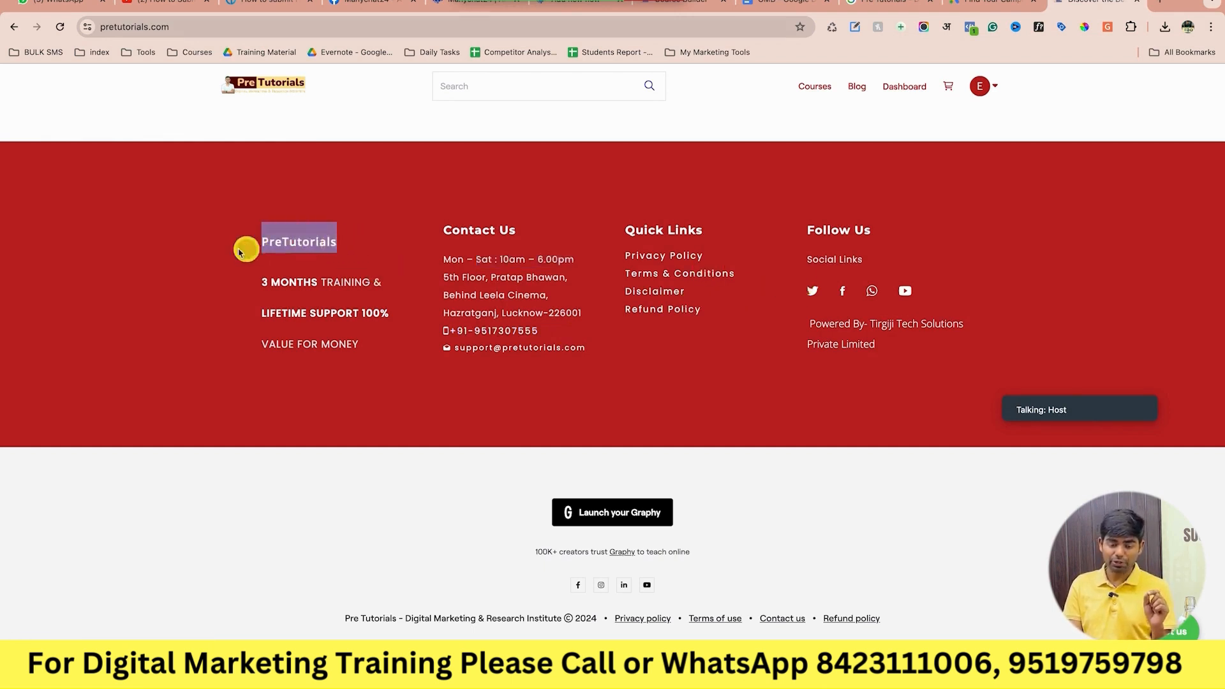
{"action": "left_click", "coordinate": [362, 252]}
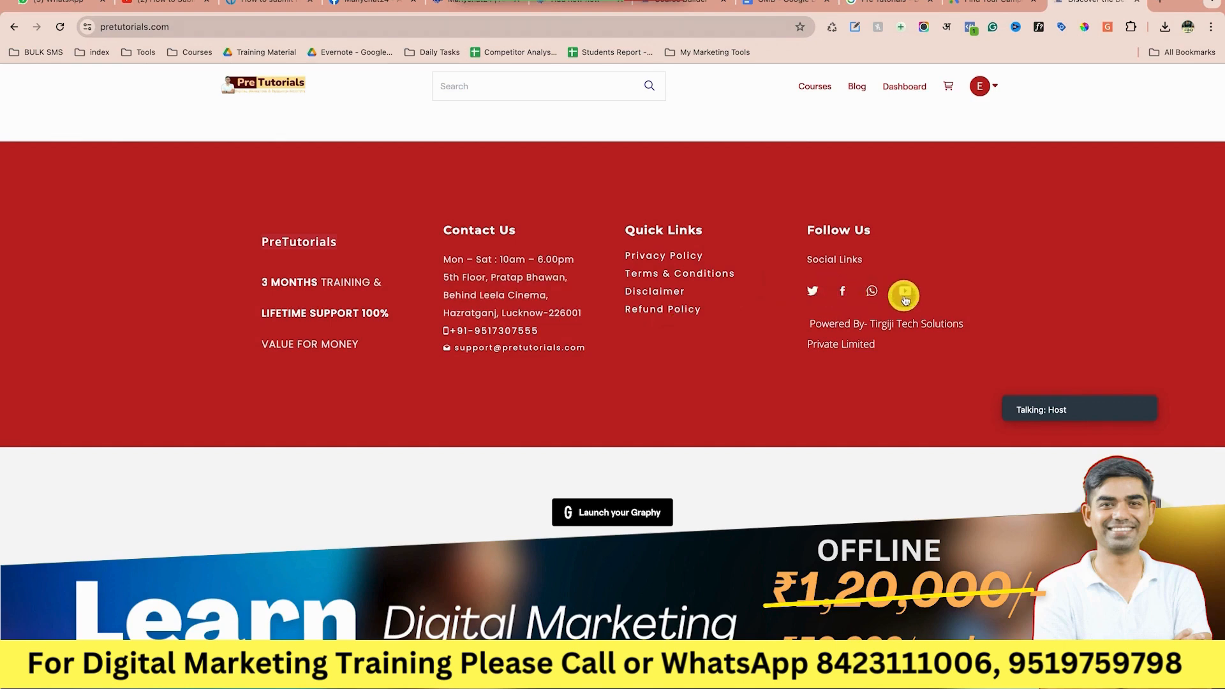
{"action": "left_click", "coordinate": [979, 3]}
{"action": "left_click", "coordinate": [1094, 10]}
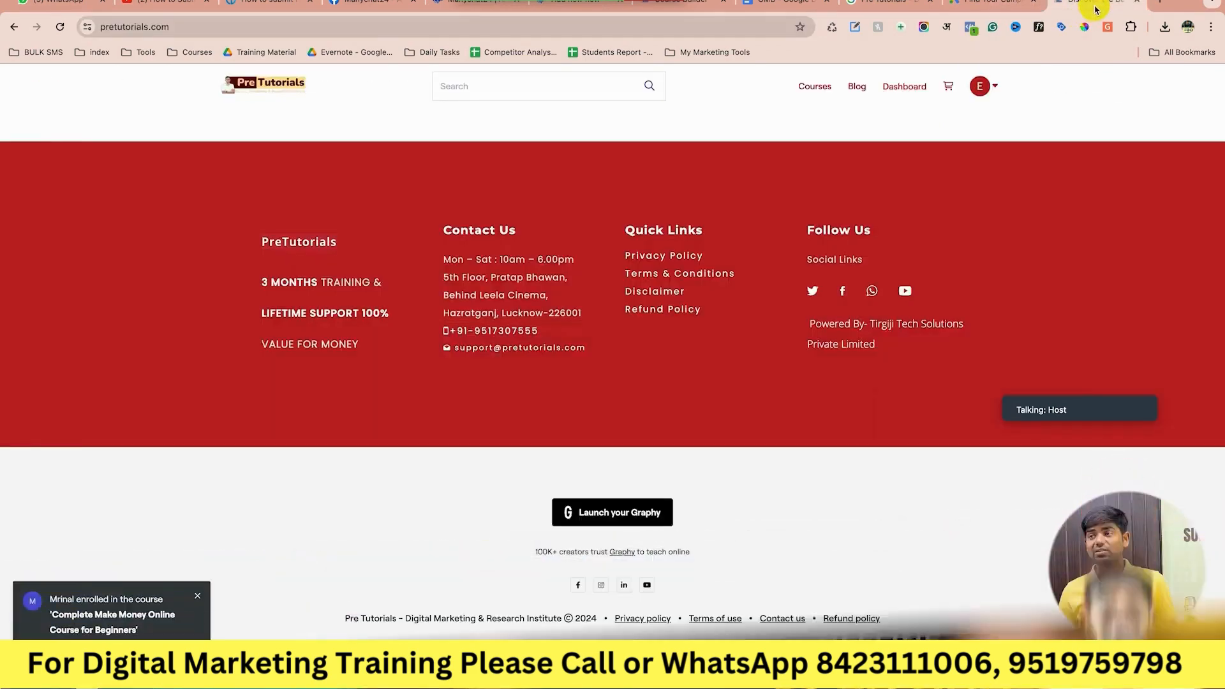
{"action": "scroll", "coordinate": [1046, 331], "scroll_direction": "up", "scroll_amount": 10}
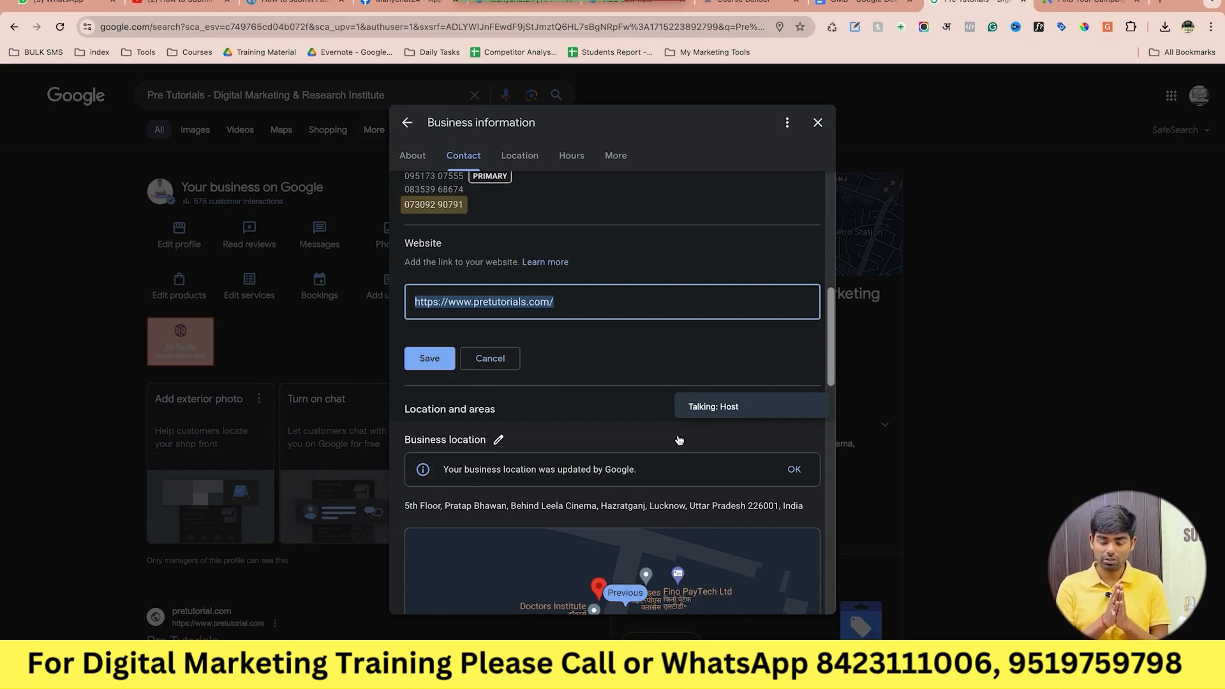
Open the Business location section for editing.
{"action": "scroll", "coordinate": [679, 440], "scroll_direction": "down", "scroll_amount": 2}
{"action": "left_click", "coordinate": [523, 347]}
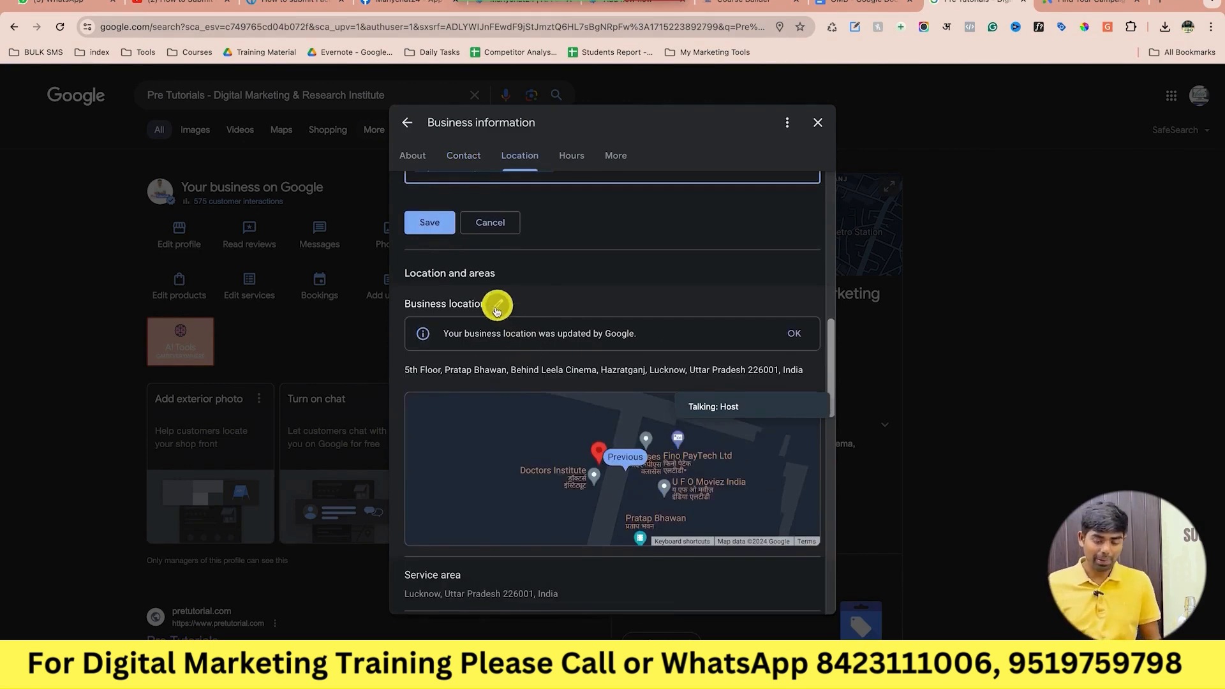
{"action": "left_click", "coordinate": [497, 308]}
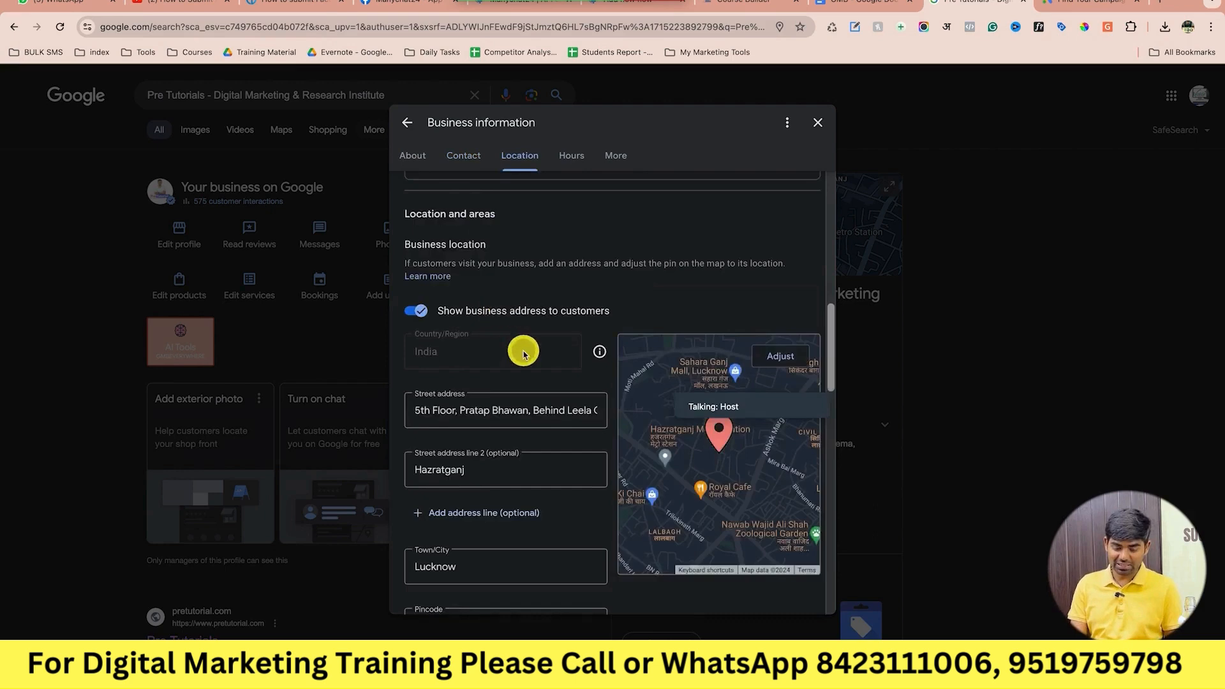
{"action": "scroll", "coordinate": [523, 354], "scroll_direction": "down", "scroll_amount": 3}
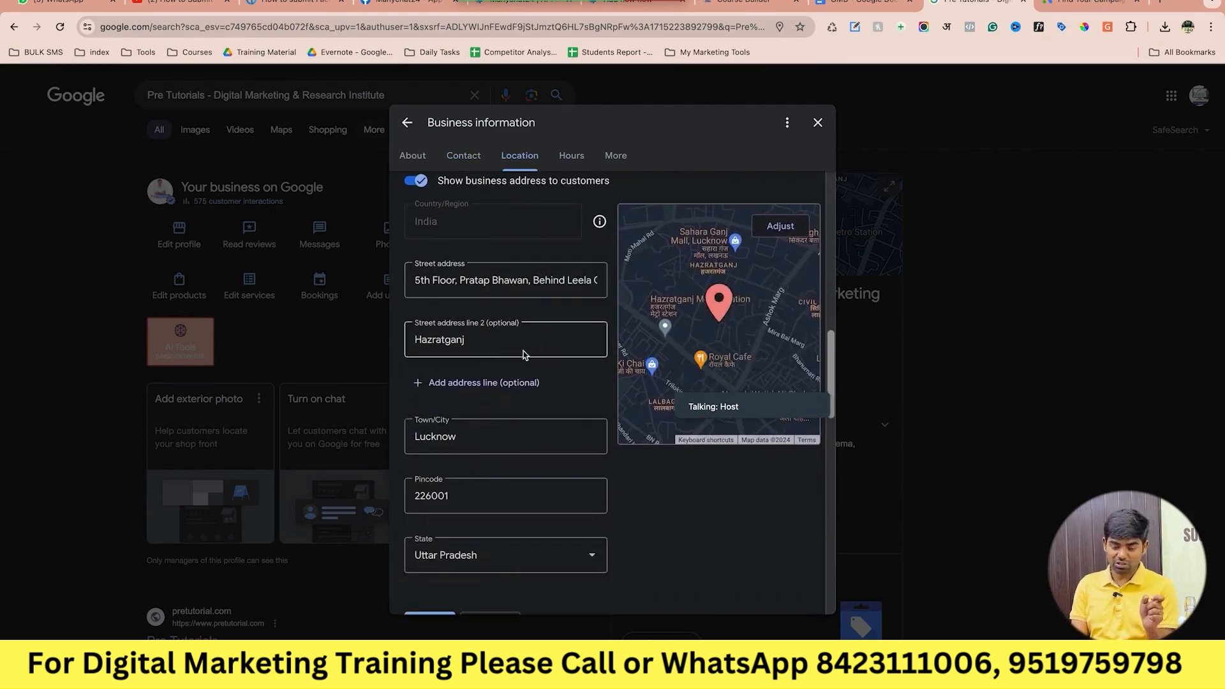
Review the street address and second address line entries in the location form.
{"action": "left_click", "coordinate": [502, 281]}
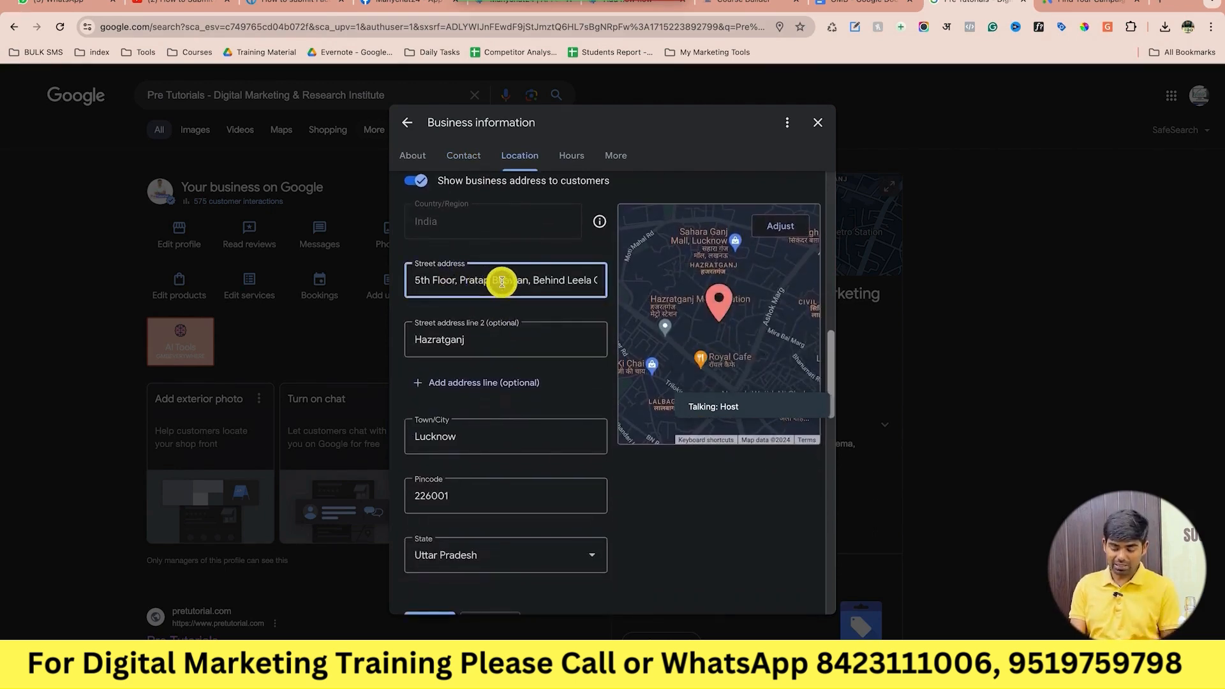
{"action": "triple_click", "coordinate": [502, 282]}
{"action": "key", "text": "Right"}
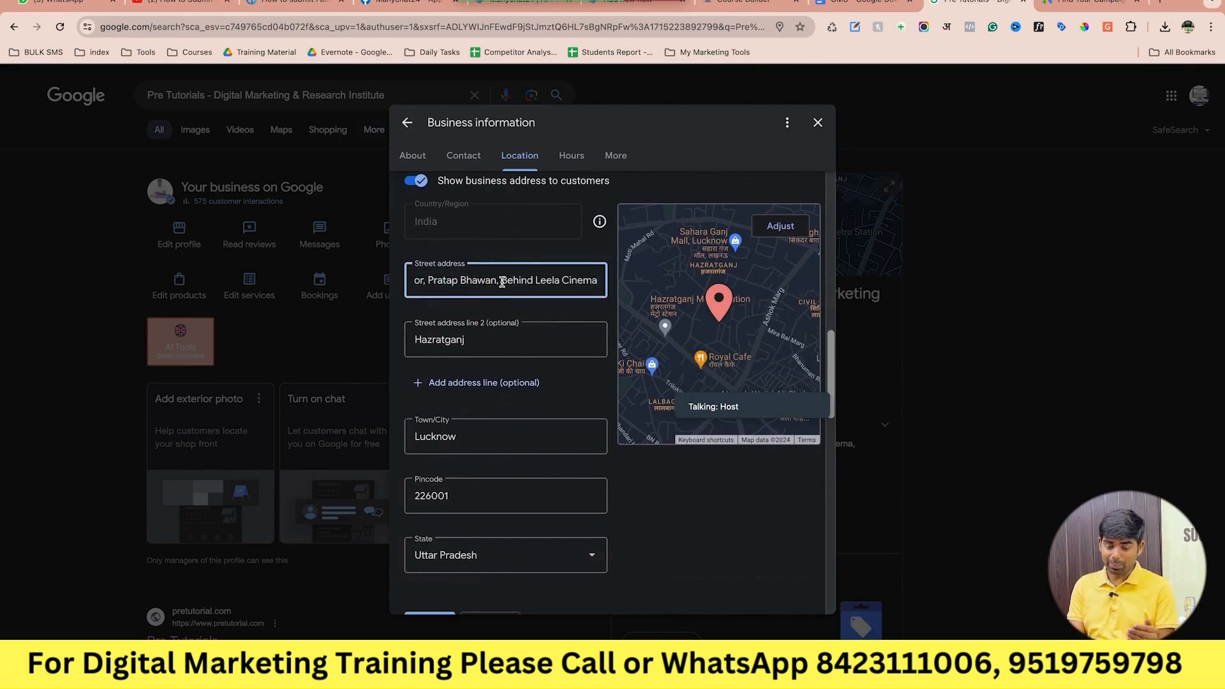
{"action": "key", "text": "super+Left"}
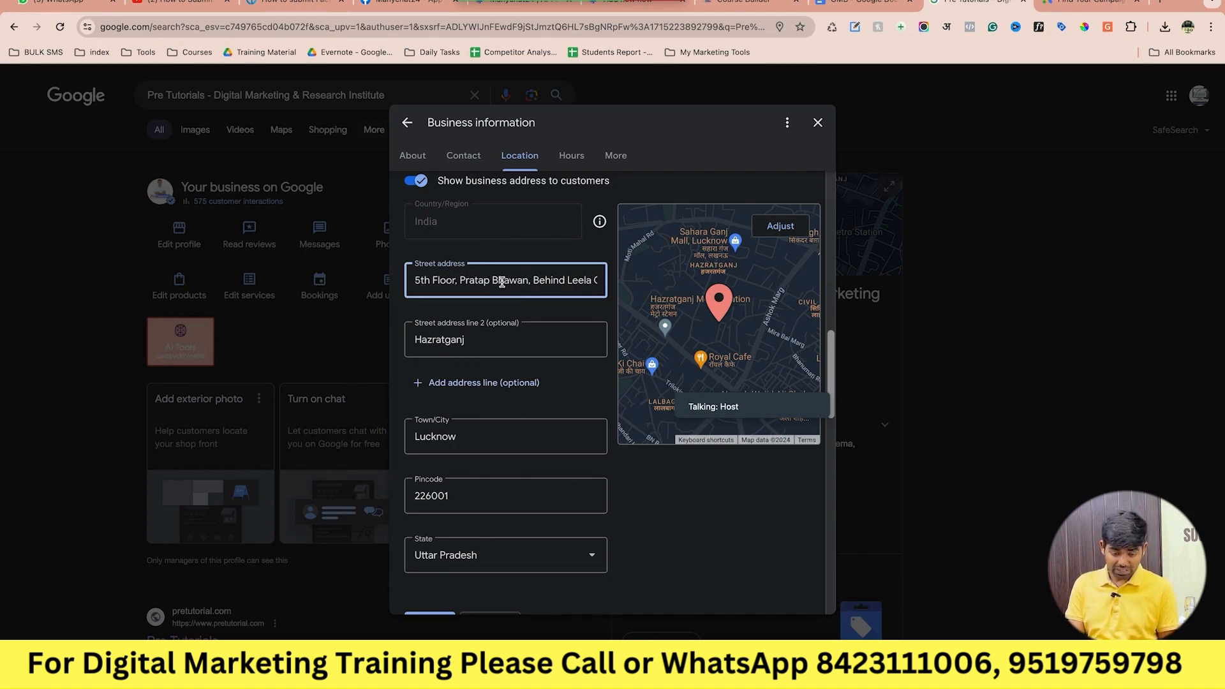
{"action": "left_click", "coordinate": [481, 346]}
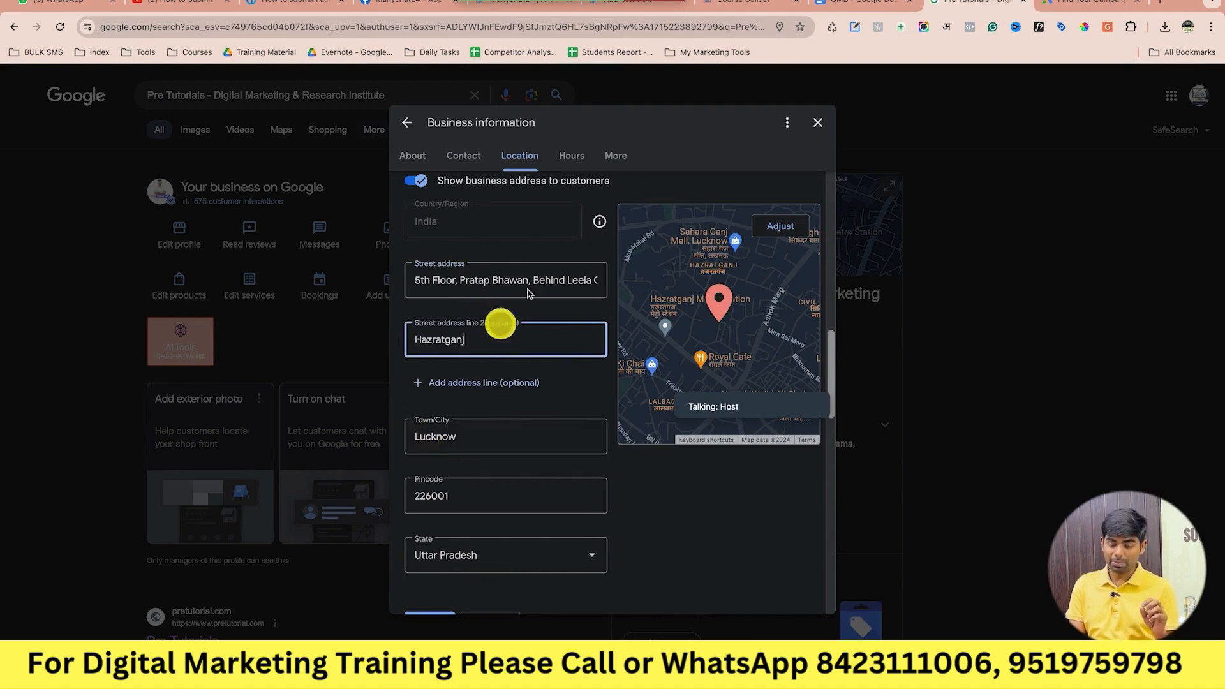
{"action": "triple_click", "coordinate": [543, 280]}
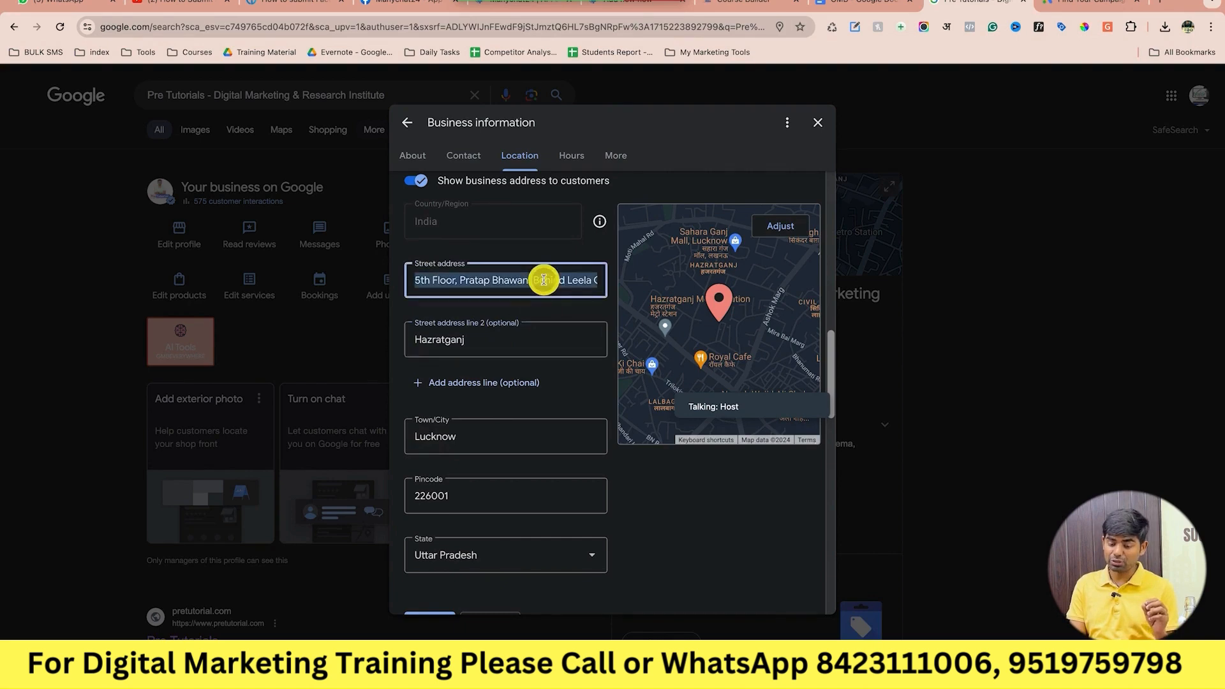
{"action": "triple_click", "coordinate": [480, 340]}
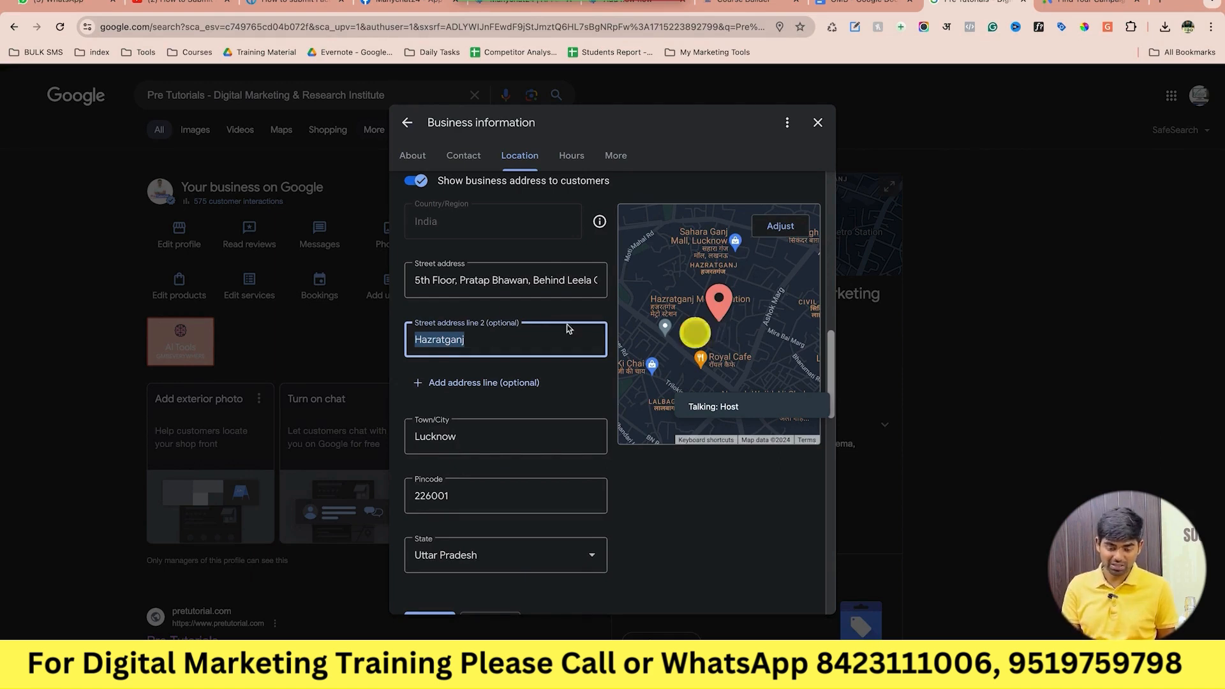
{"action": "scroll", "coordinate": [517, 314], "scroll_direction": "up", "scroll_amount": 1}
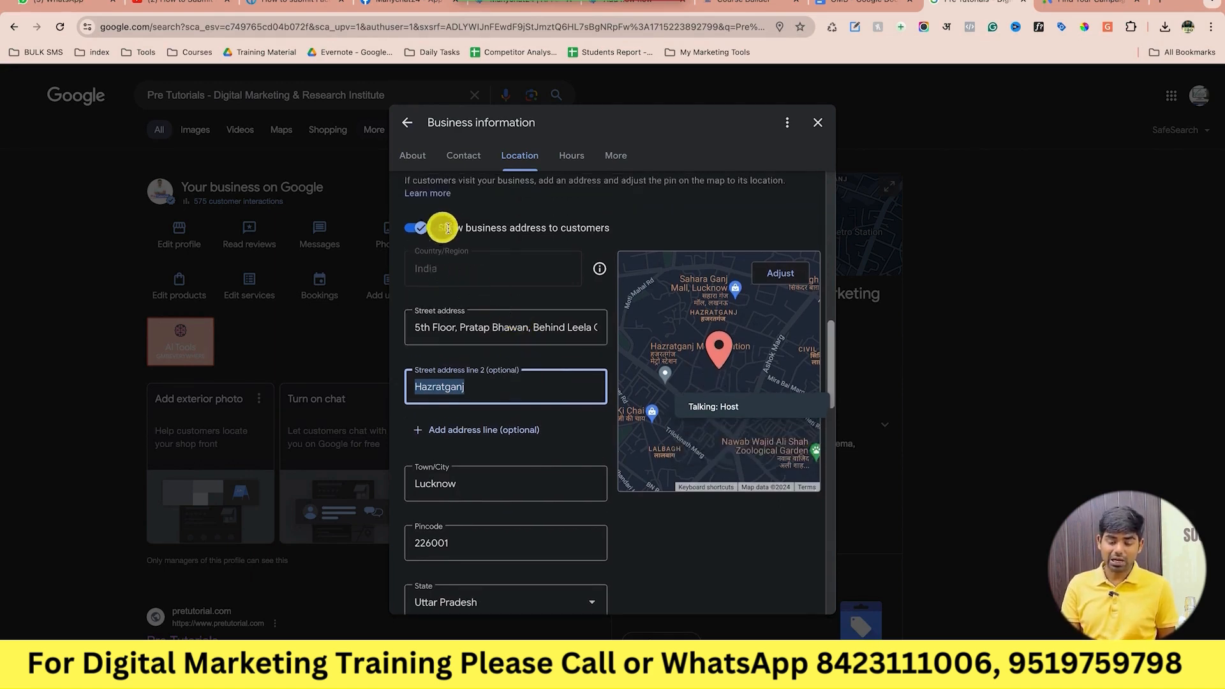
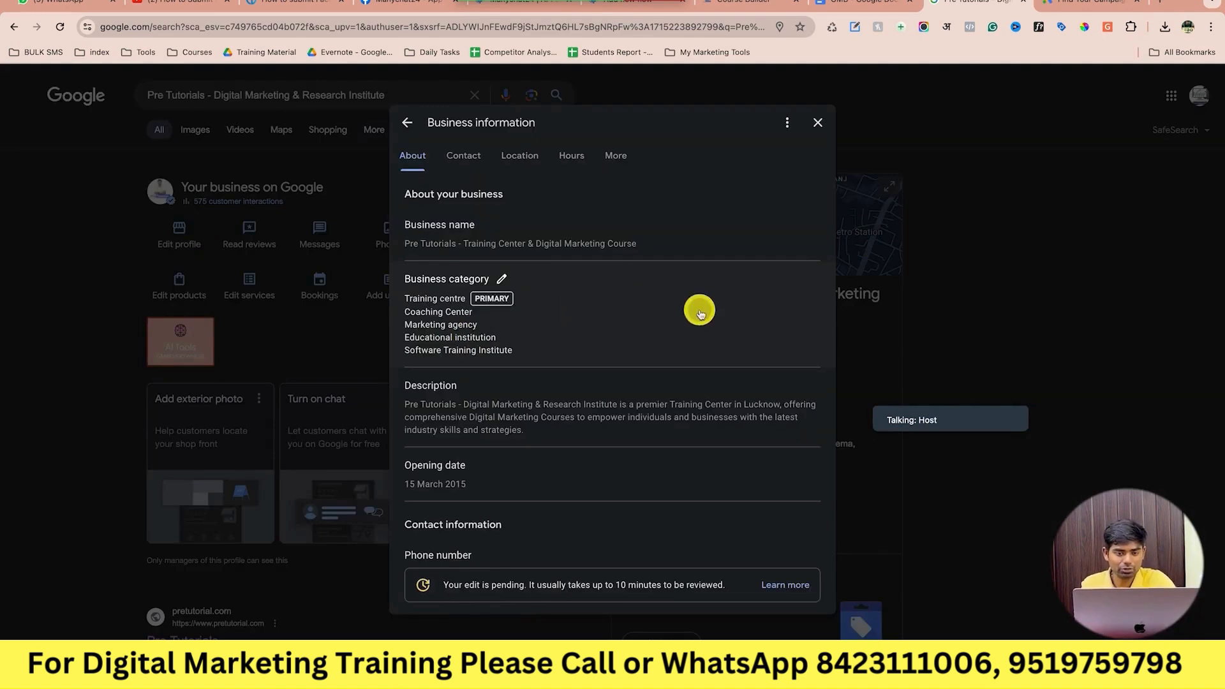
Scroll down to the Location section and open the business address form.
{"action": "scroll", "coordinate": [699, 312], "scroll_direction": "down", "scroll_amount": 7}
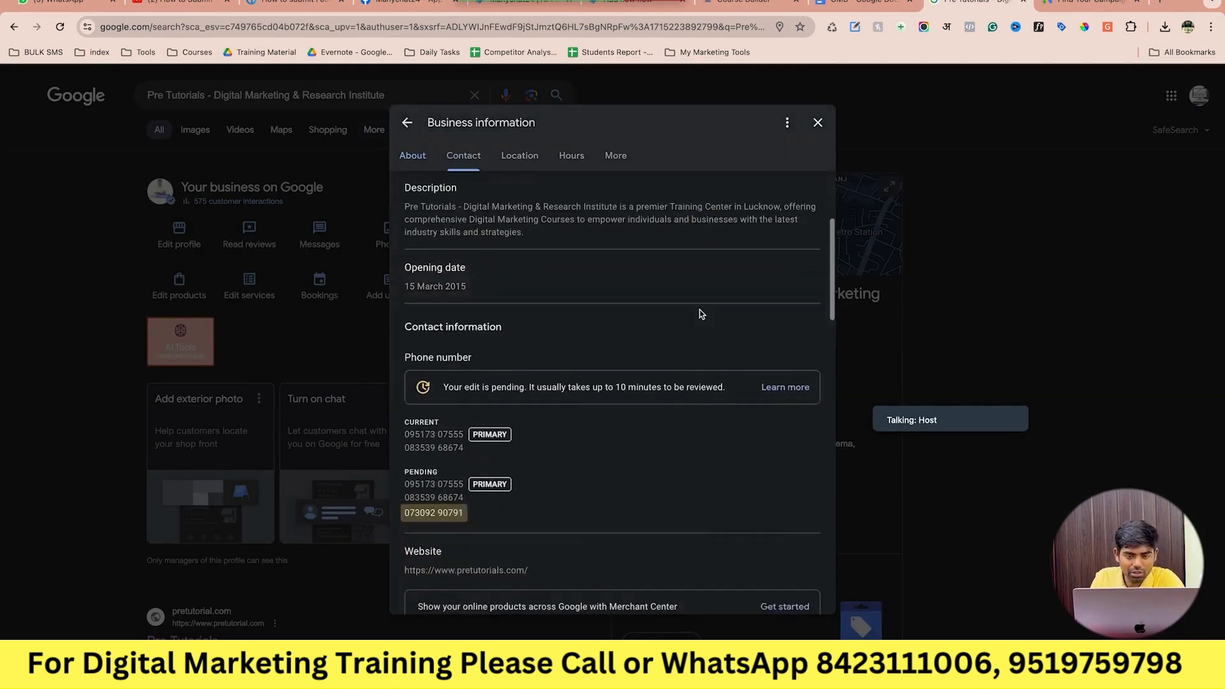
{"action": "scroll", "coordinate": [699, 313], "scroll_direction": "down", "scroll_amount": 2}
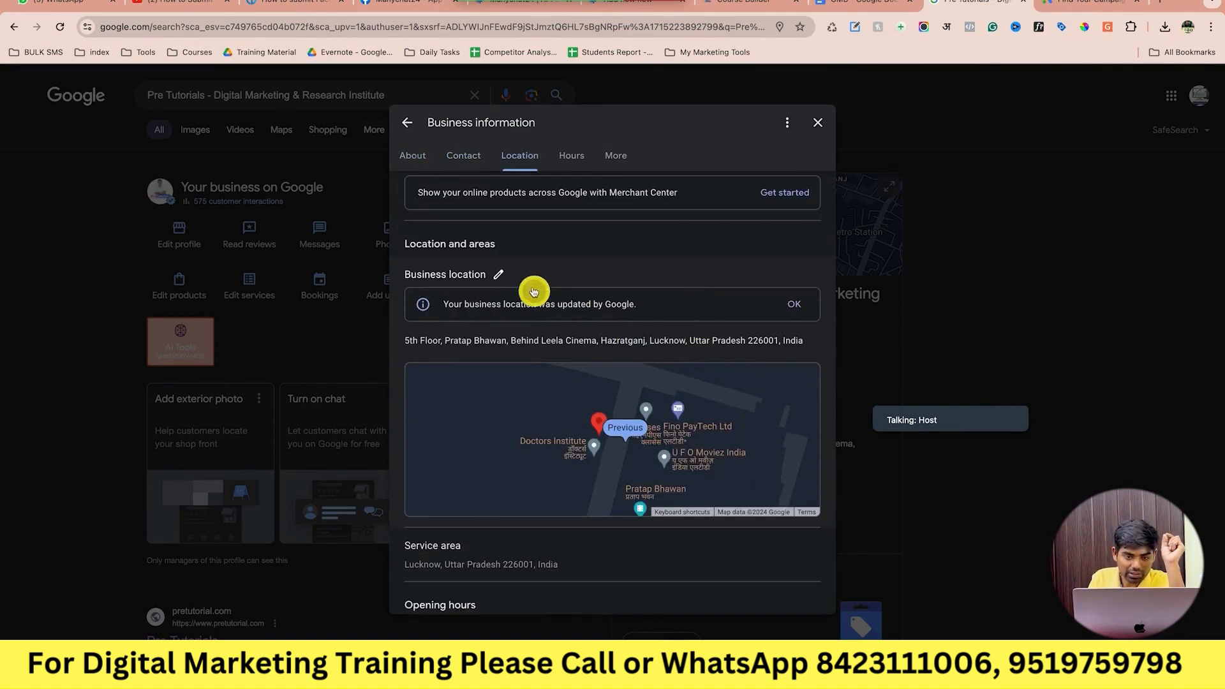
{"action": "left_click", "coordinate": [499, 275]}
Leave the address form and open the Service area editor with its suggested areas.
{"action": "scroll", "coordinate": [563, 406], "scroll_direction": "down", "scroll_amount": 2}
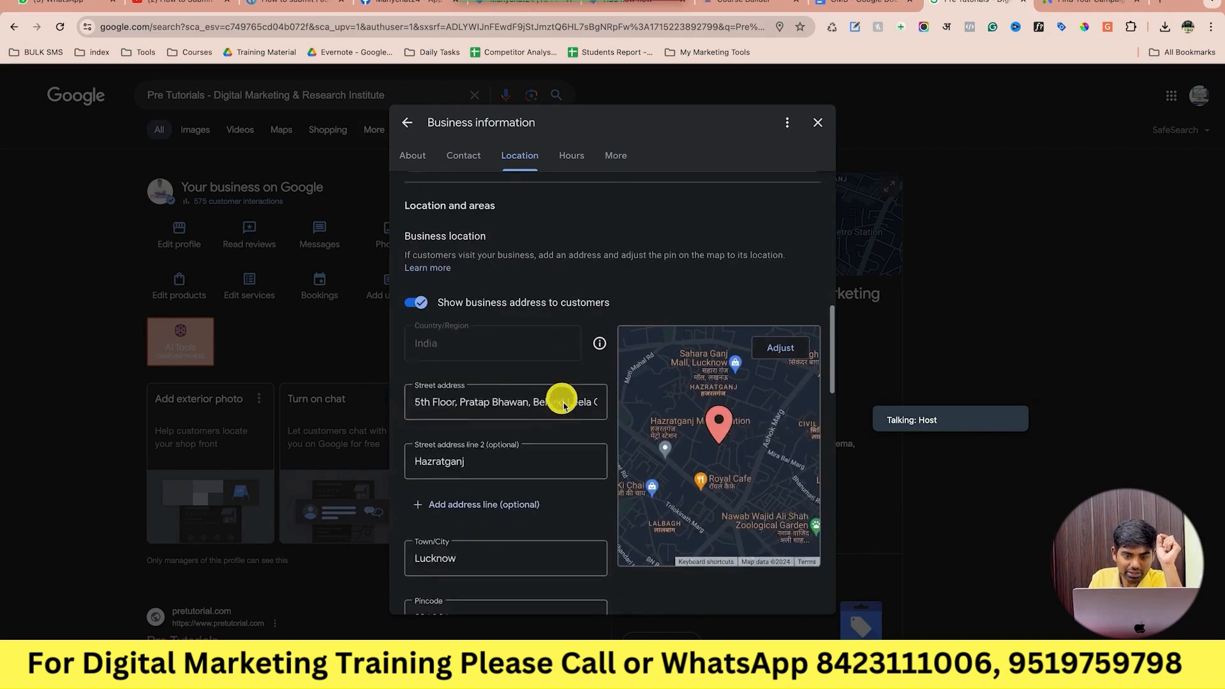
{"action": "scroll", "coordinate": [563, 407], "scroll_direction": "down", "scroll_amount": 1}
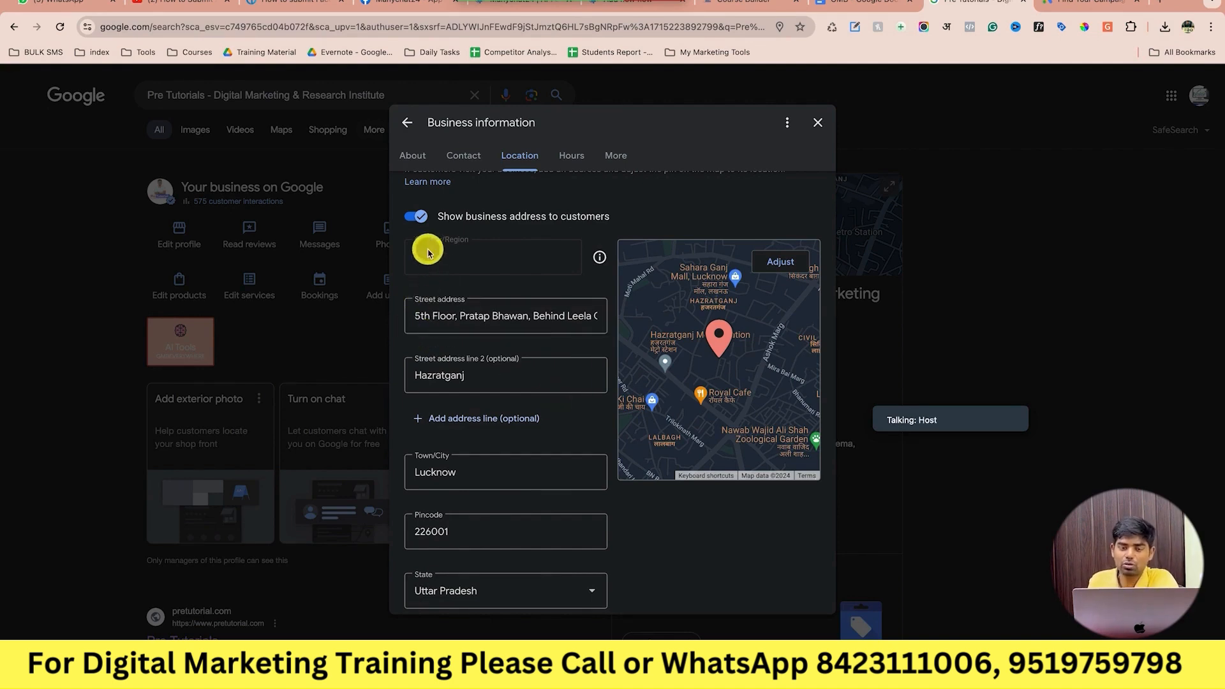
{"action": "scroll", "coordinate": [427, 252], "scroll_direction": "down", "scroll_amount": 6}
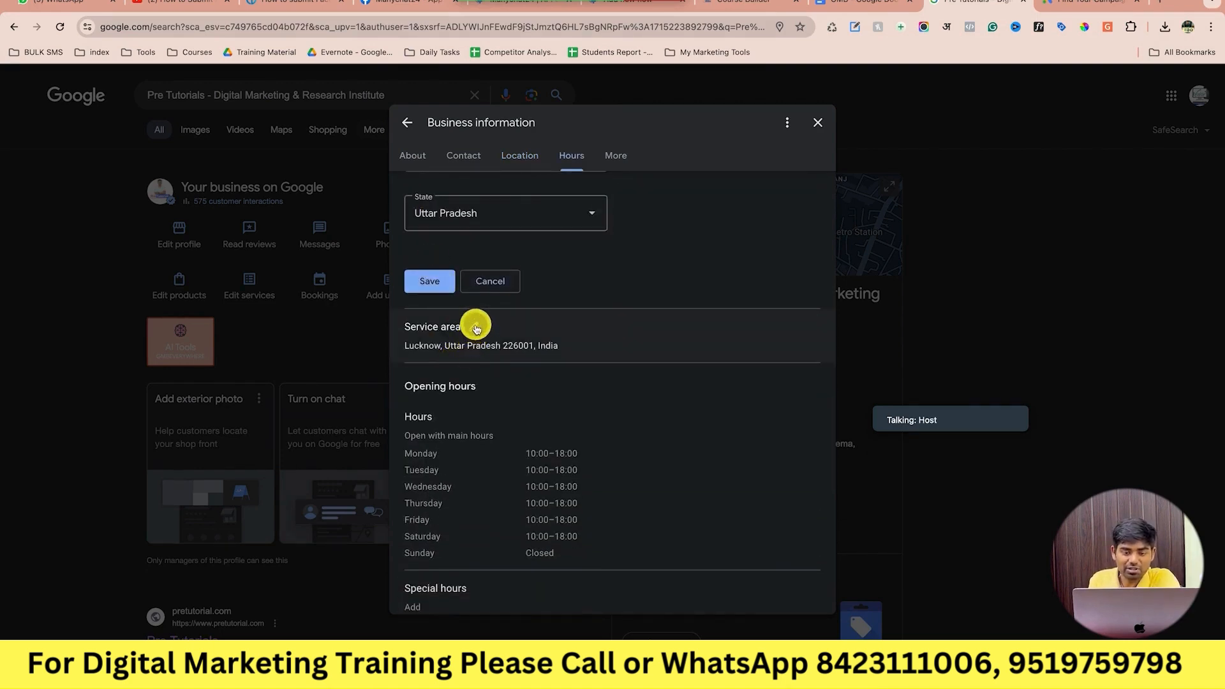
{"action": "left_click", "coordinate": [476, 328]}
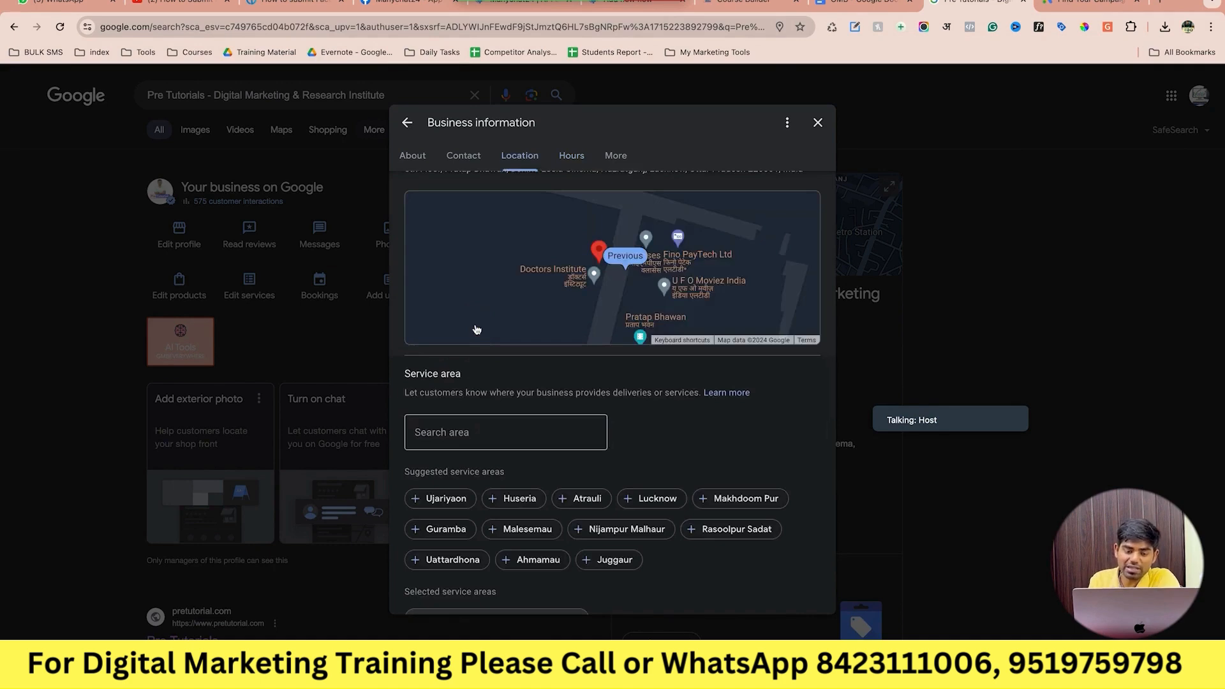
{"action": "scroll", "coordinate": [517, 436], "scroll_direction": "up", "scroll_amount": 2}
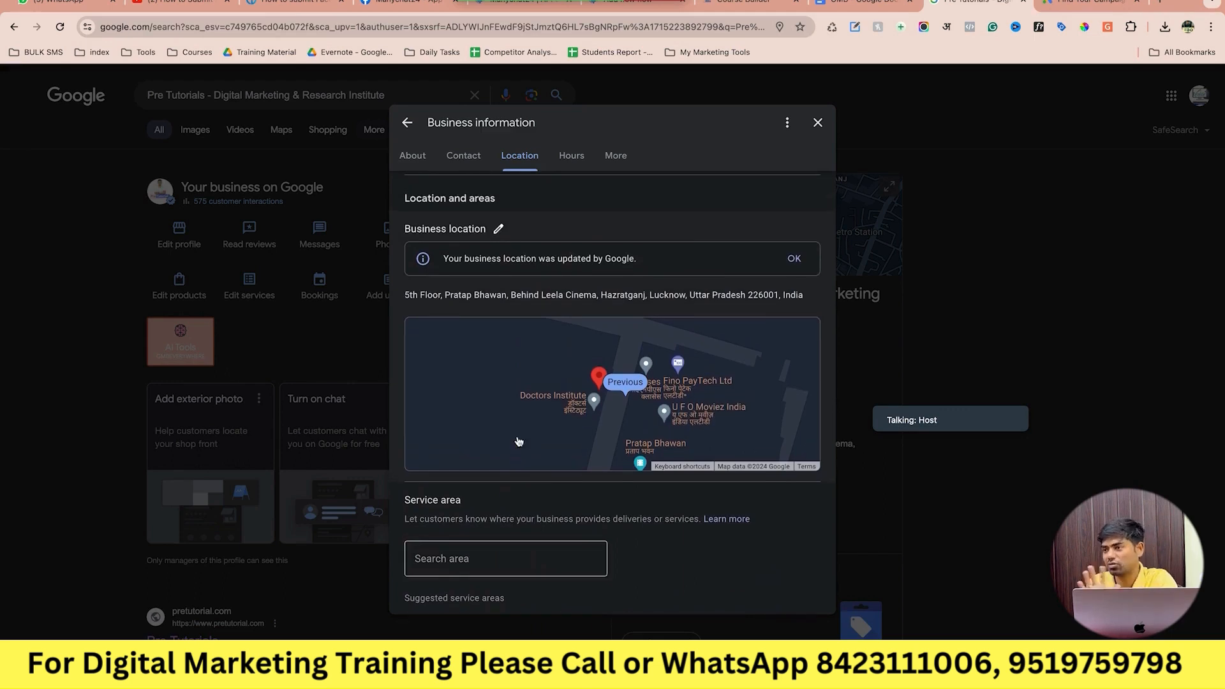
{"action": "scroll", "coordinate": [519, 441], "scroll_direction": "down", "scroll_amount": 3}
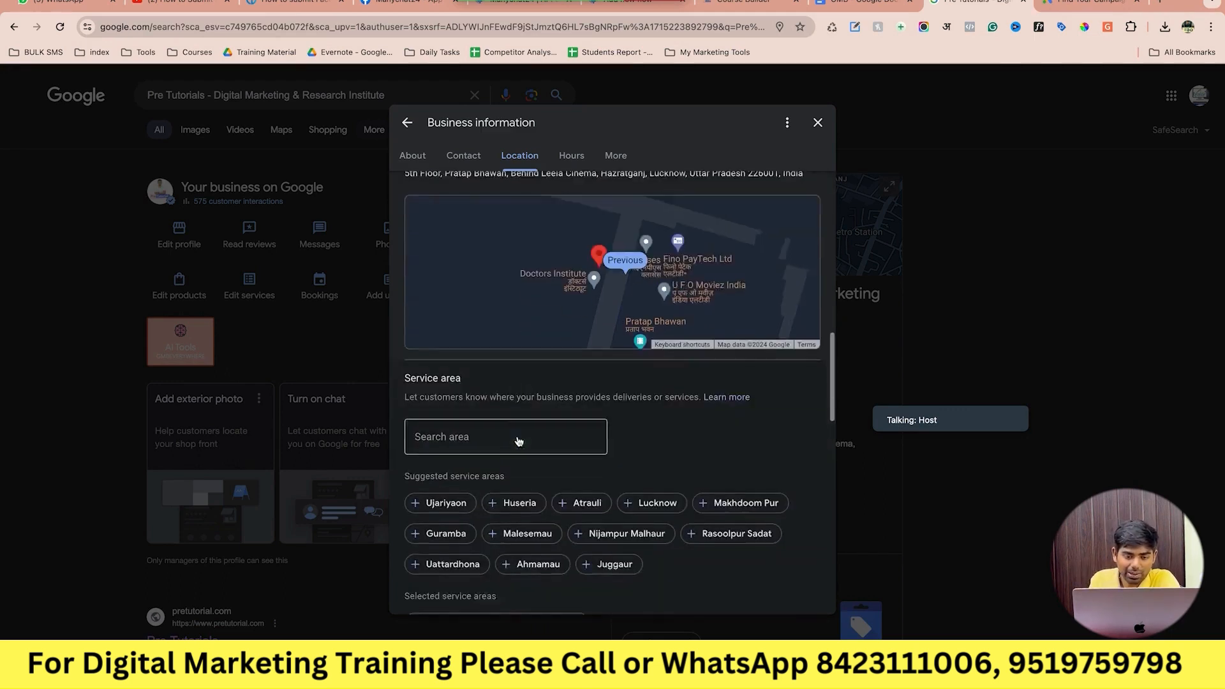
Add the Lucknow 226001 postcode as a service area and save.
{"action": "left_click", "coordinate": [531, 366]}
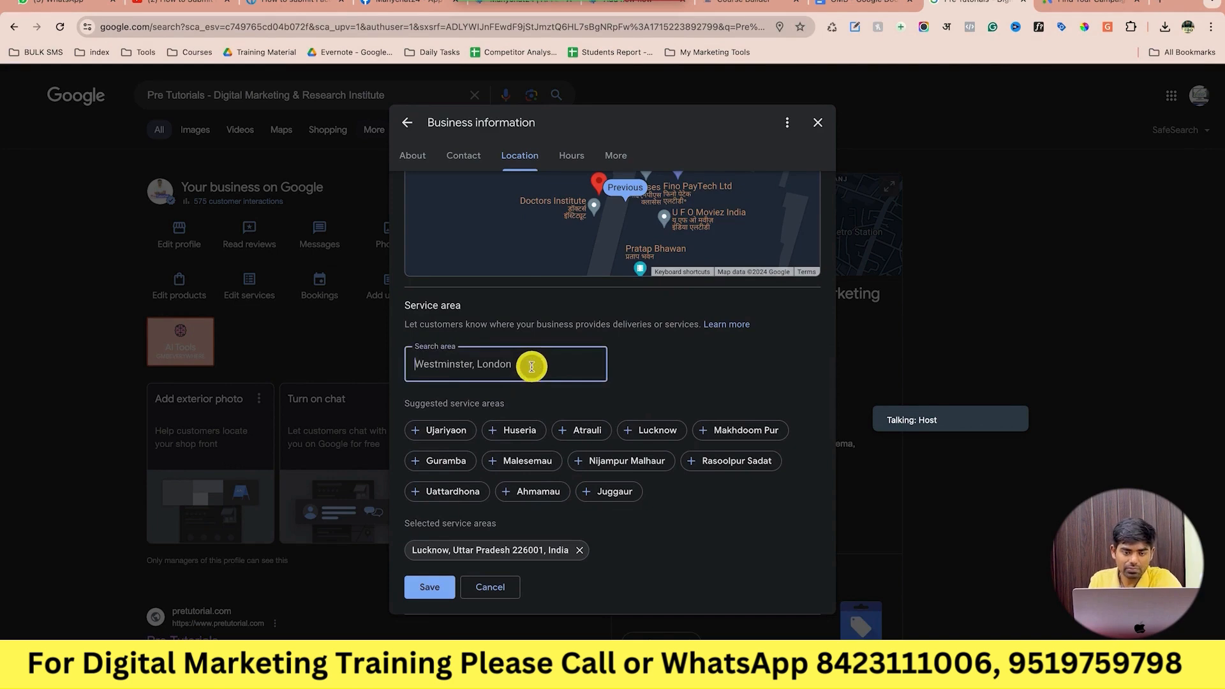
{"action": "type", "text": "22"}
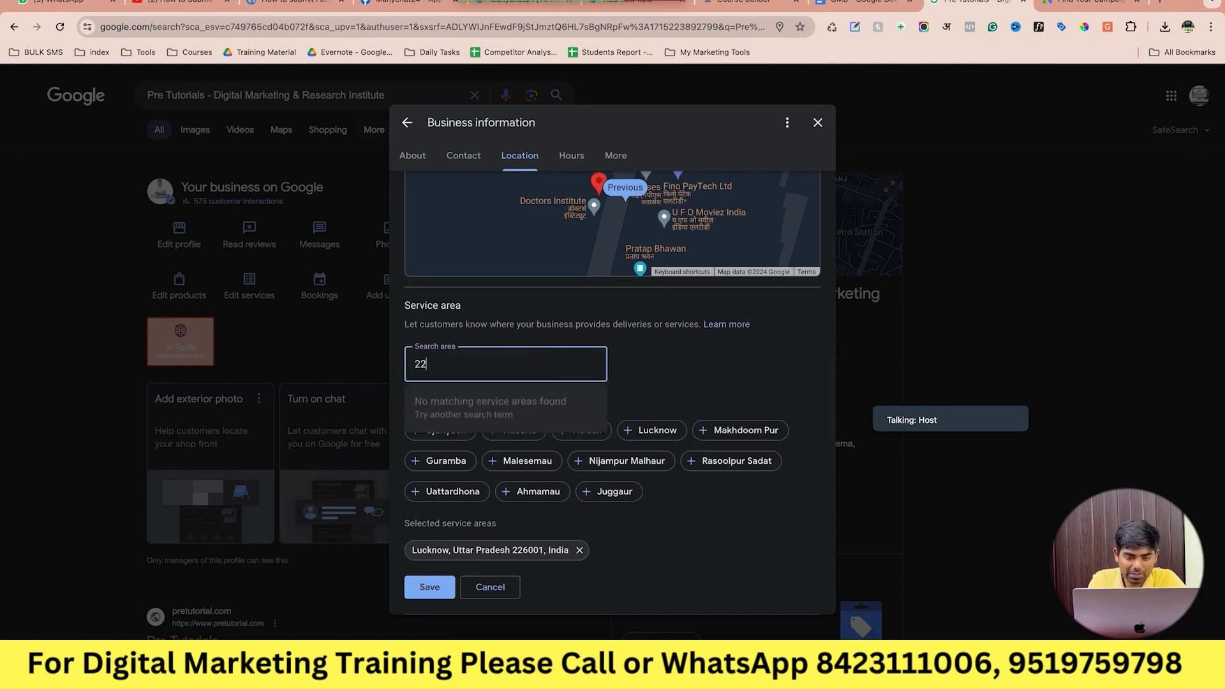
{"action": "type", "text": "6001"}
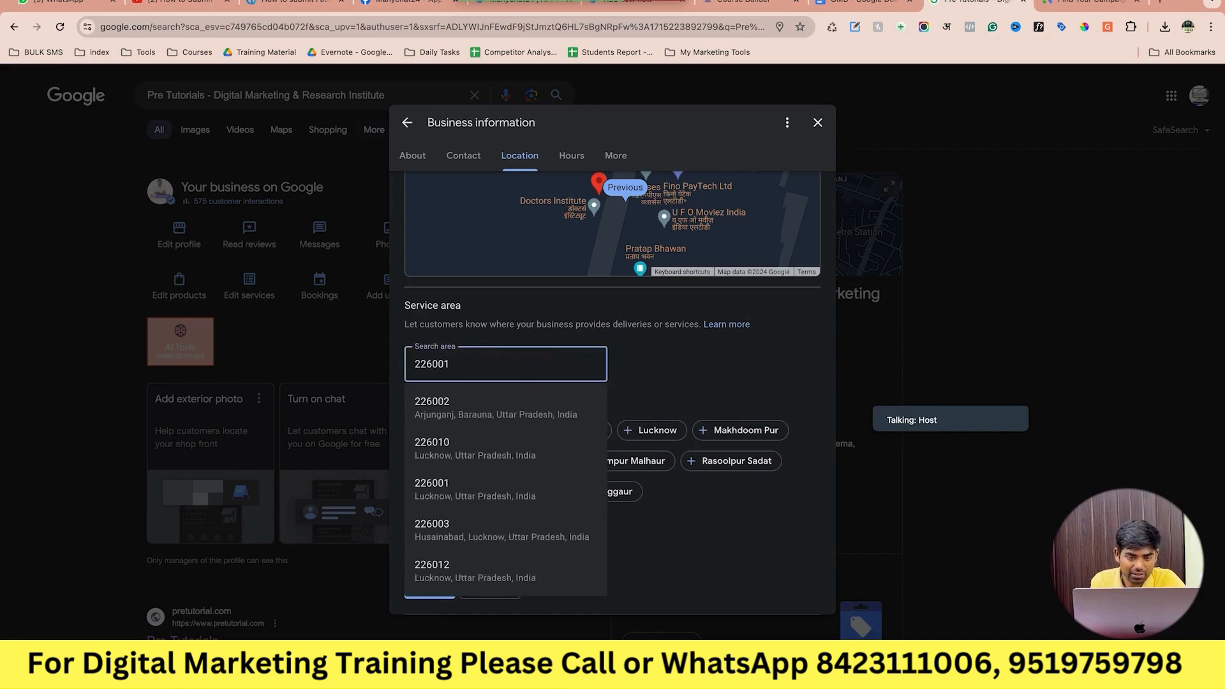
{"action": "left_click", "coordinate": [520, 405]}
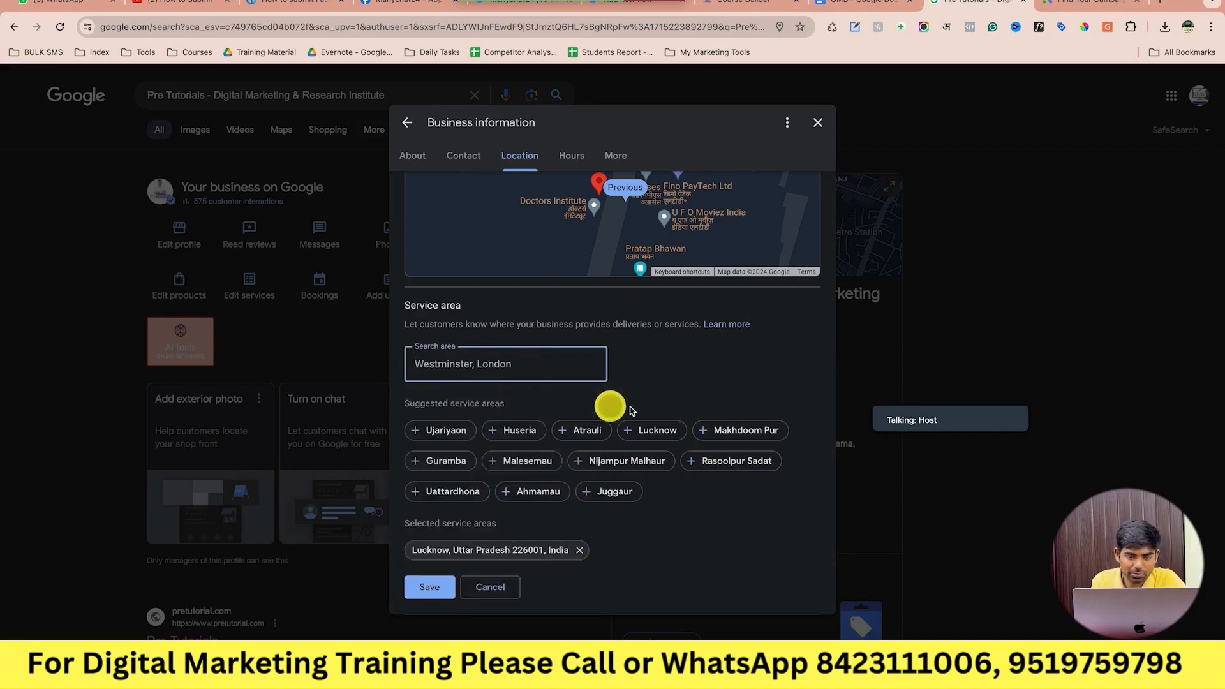
{"action": "scroll", "coordinate": [646, 408], "scroll_direction": "down", "scroll_amount": 2}
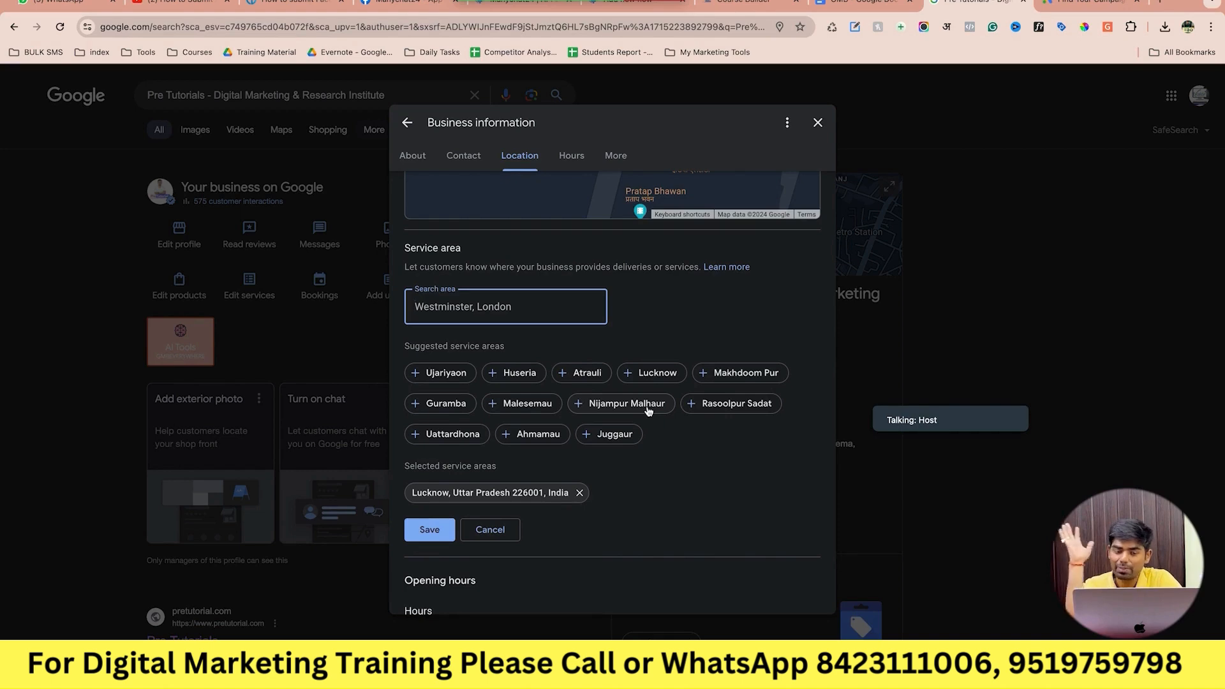
{"action": "left_click", "coordinate": [436, 529]}
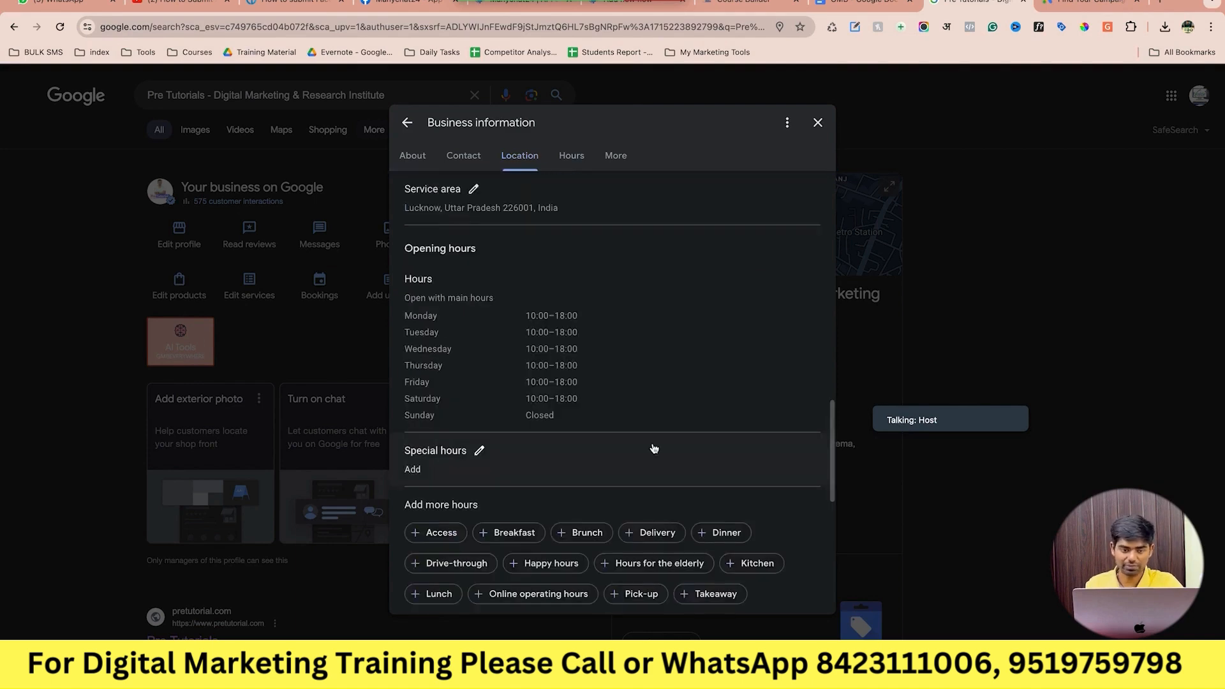
Add Lucknow, Uttar Pradesh as another service area and save the changes.
{"action": "scroll", "coordinate": [653, 448], "scroll_direction": "up", "scroll_amount": 1}
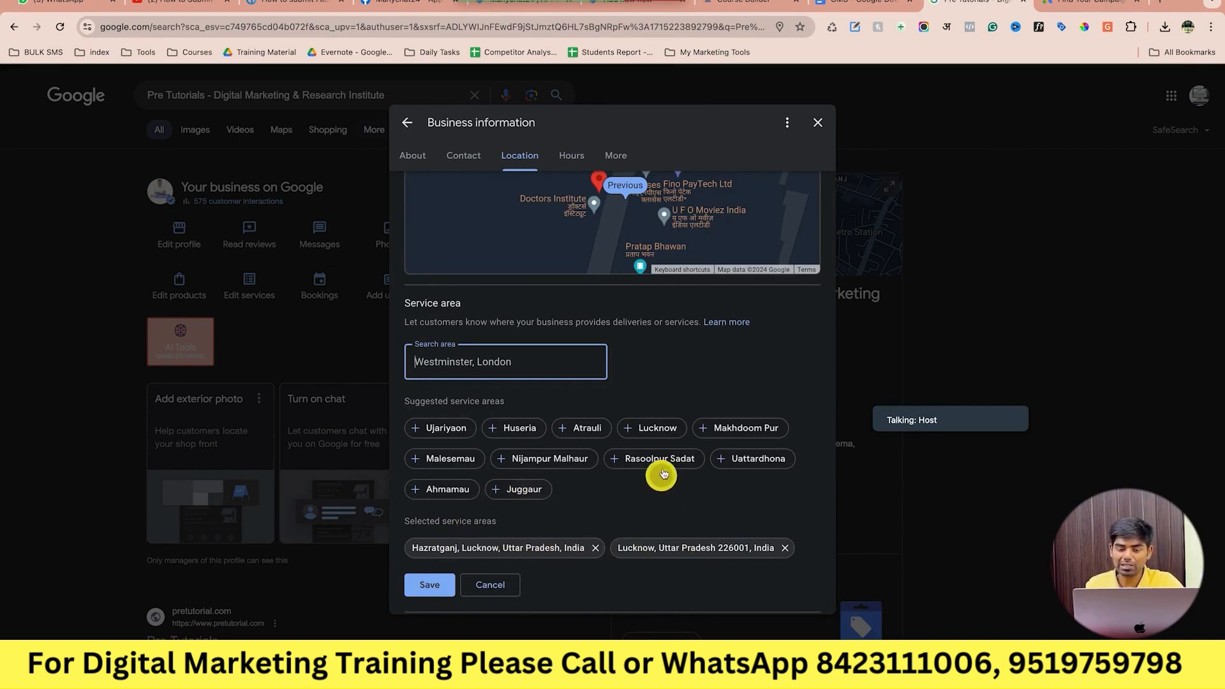
{"action": "scroll", "coordinate": [662, 471], "scroll_direction": "down", "scroll_amount": 2}
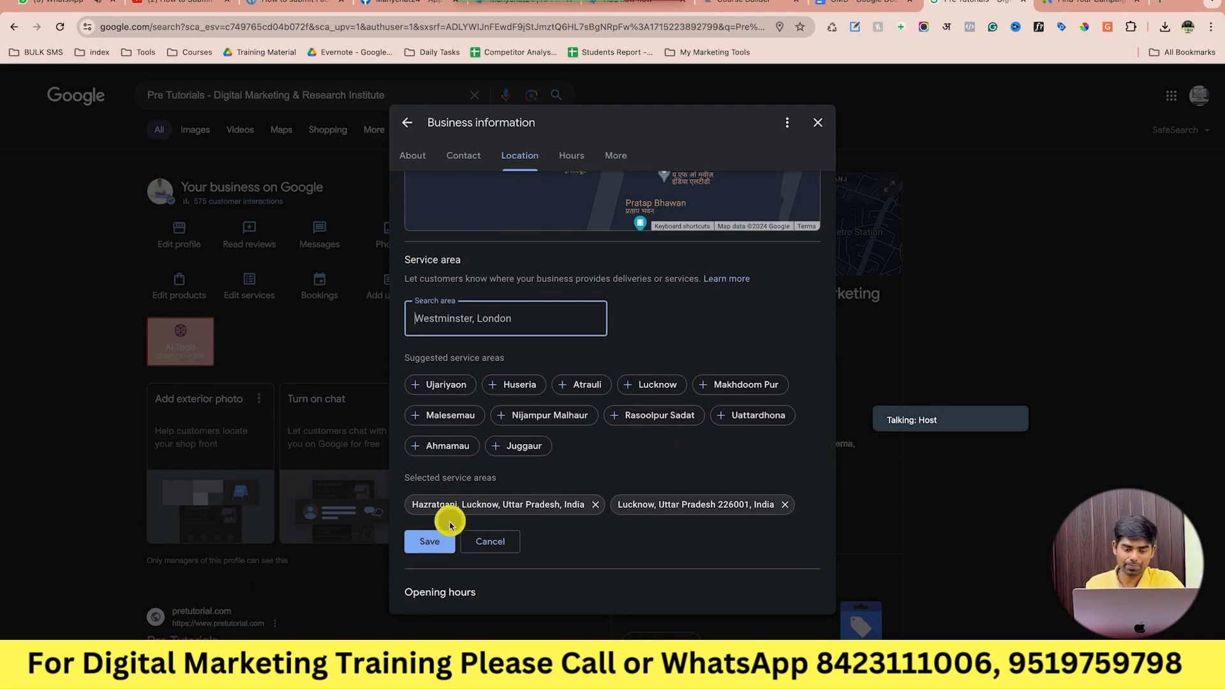
{"action": "left_click", "coordinate": [440, 541]}
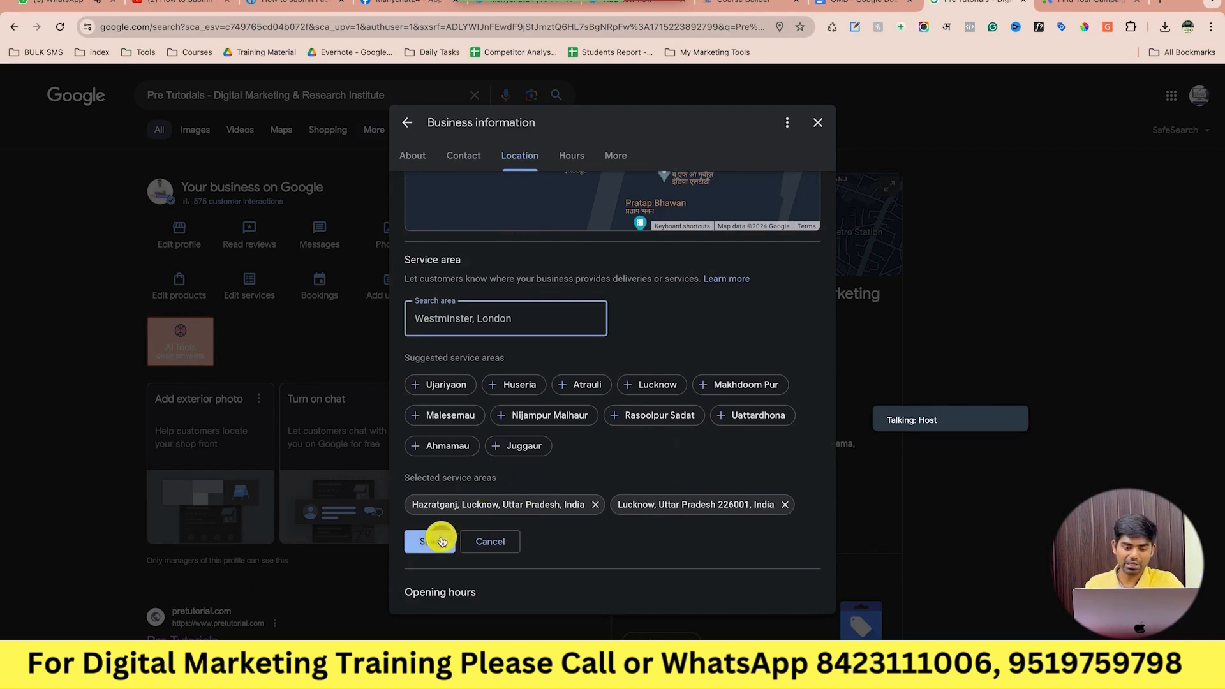
{"action": "left_click", "coordinate": [555, 324]}
{"action": "type", "text": "lucknow"}
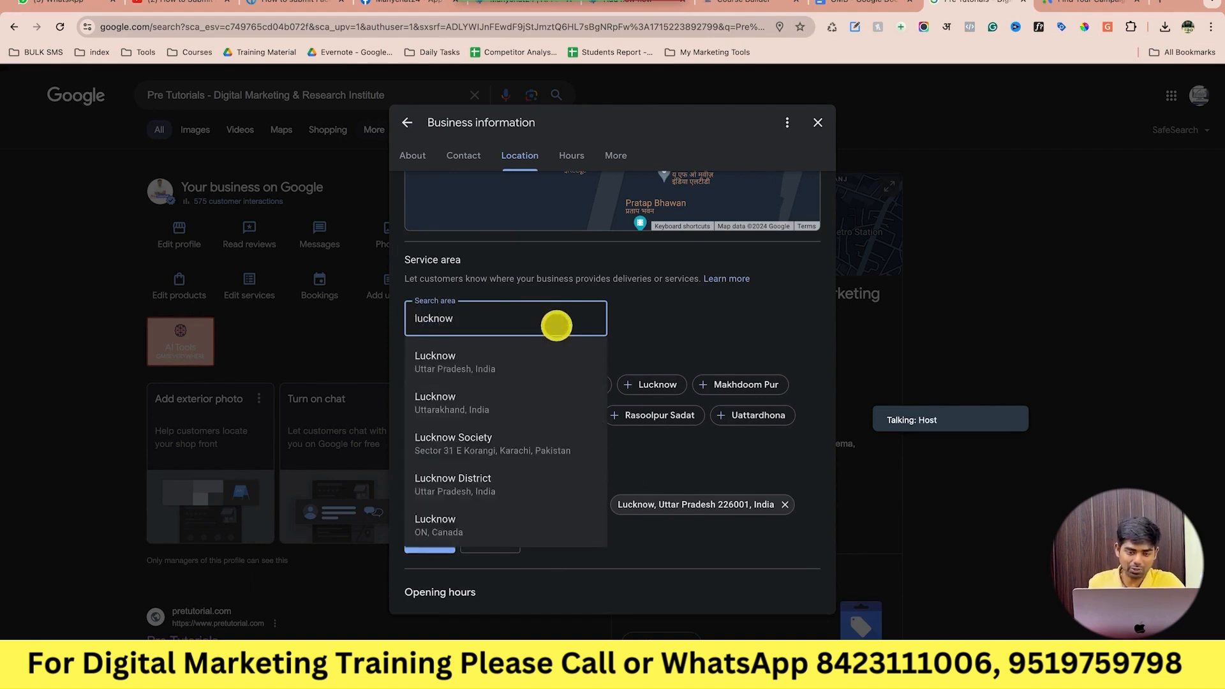
{"action": "left_click", "coordinate": [463, 362]}
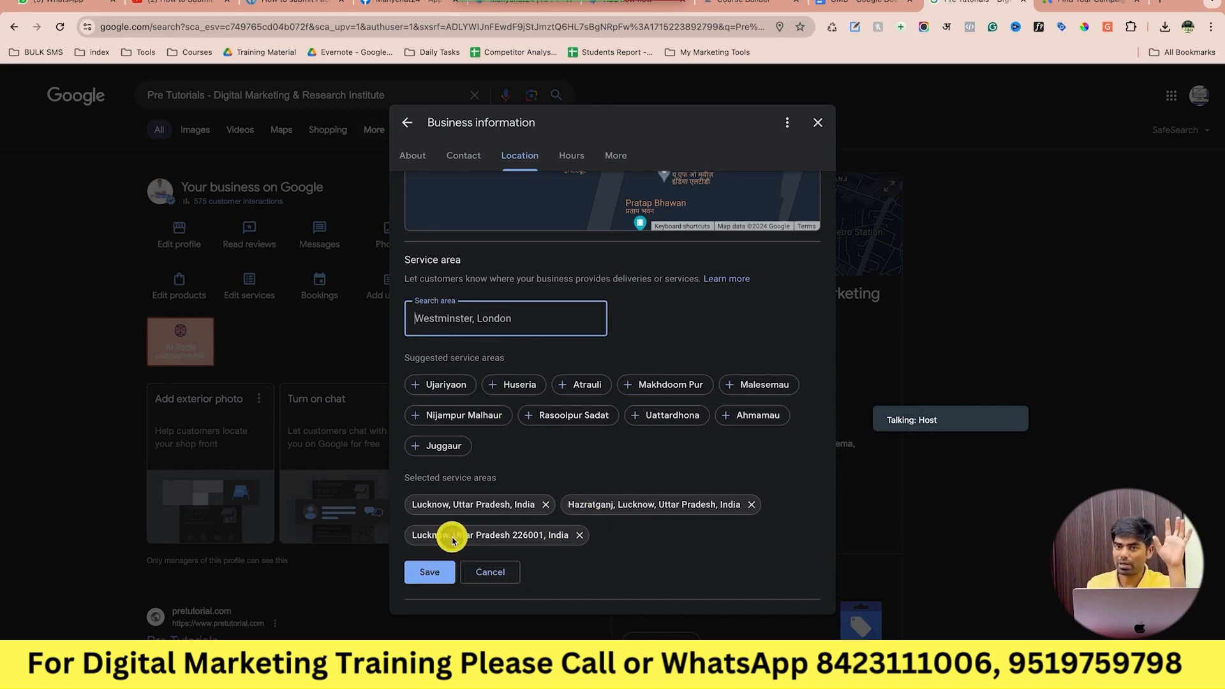
{"action": "left_click", "coordinate": [430, 572]}
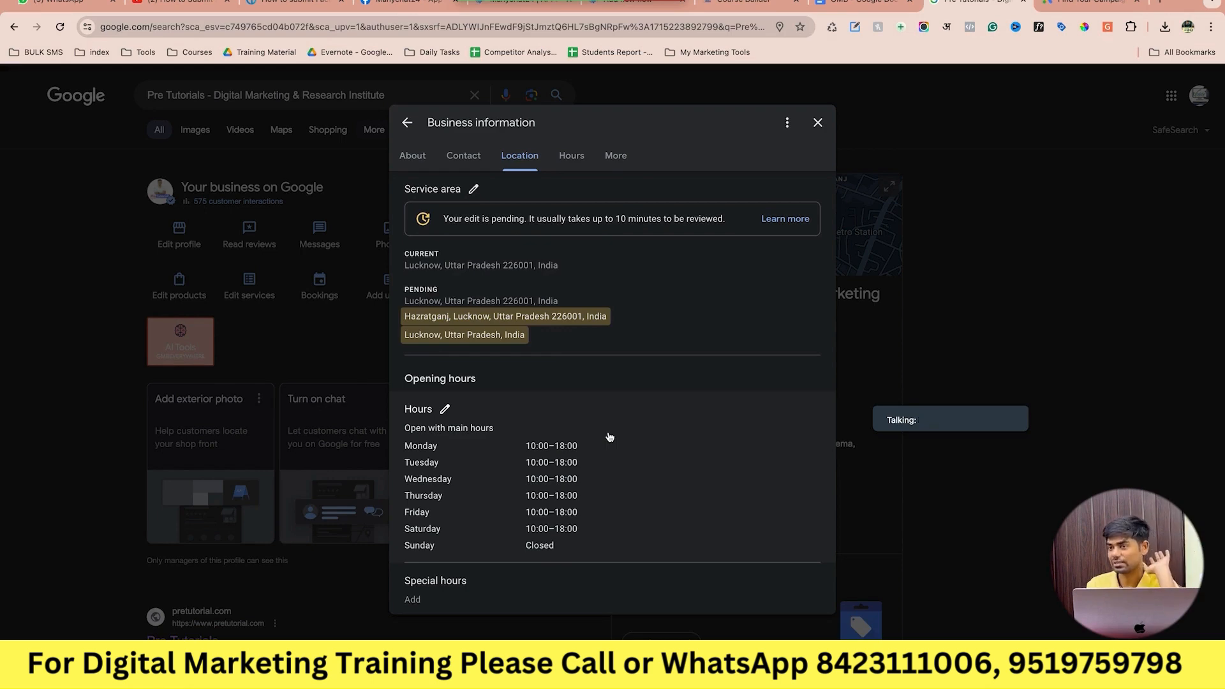
Open the opening hours editor and review the current 10:00–18:00 schedule.
{"action": "scroll", "coordinate": [609, 437], "scroll_direction": "down", "scroll_amount": 3}
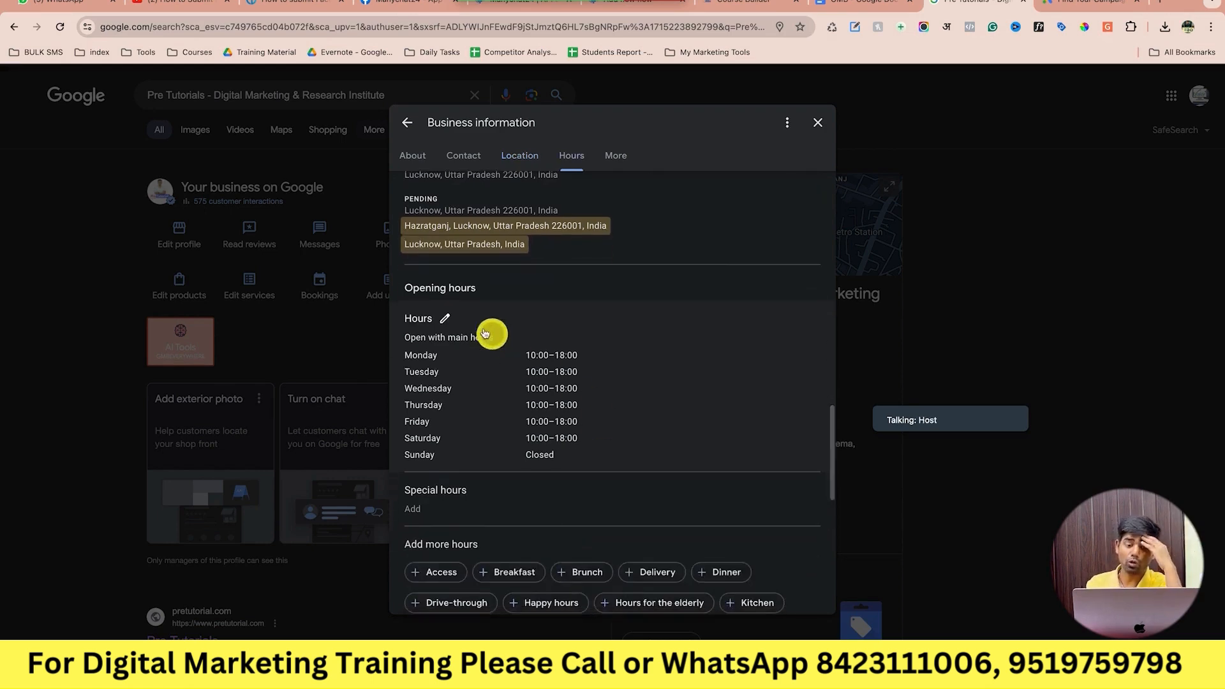
{"action": "left_click", "coordinate": [448, 321]}
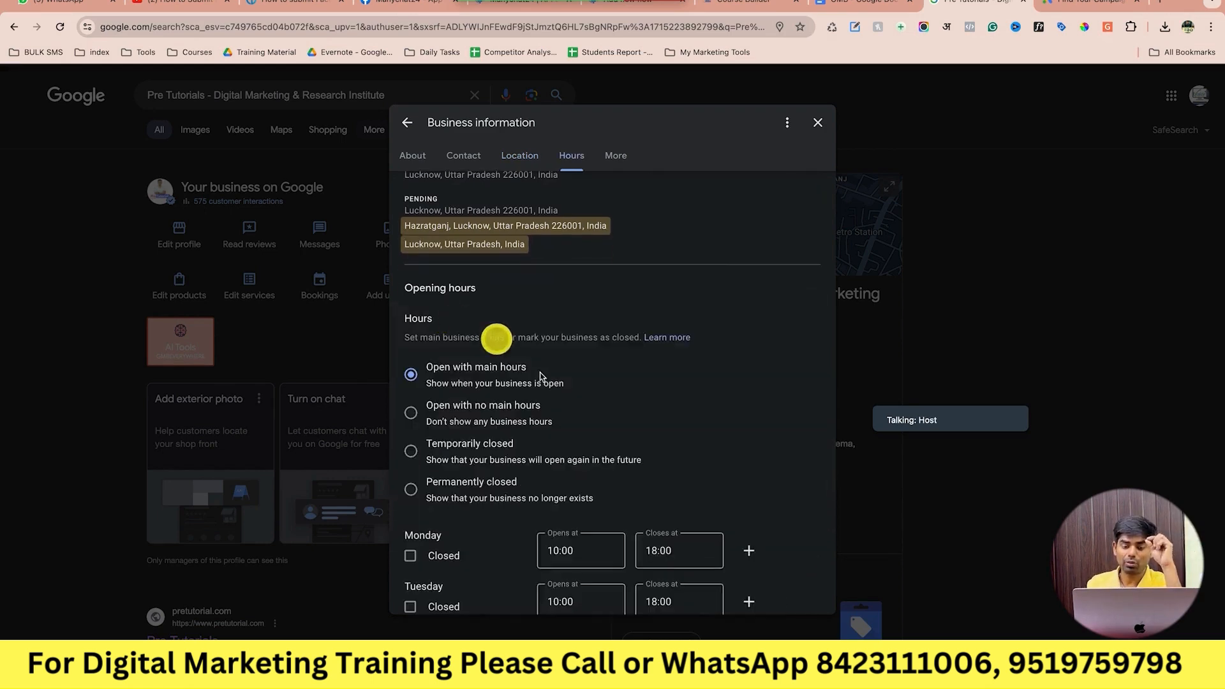
{"action": "scroll", "coordinate": [525, 350], "scroll_direction": "down", "scroll_amount": 2}
{"action": "scroll", "coordinate": [540, 378], "scroll_direction": "down", "scroll_amount": 5}
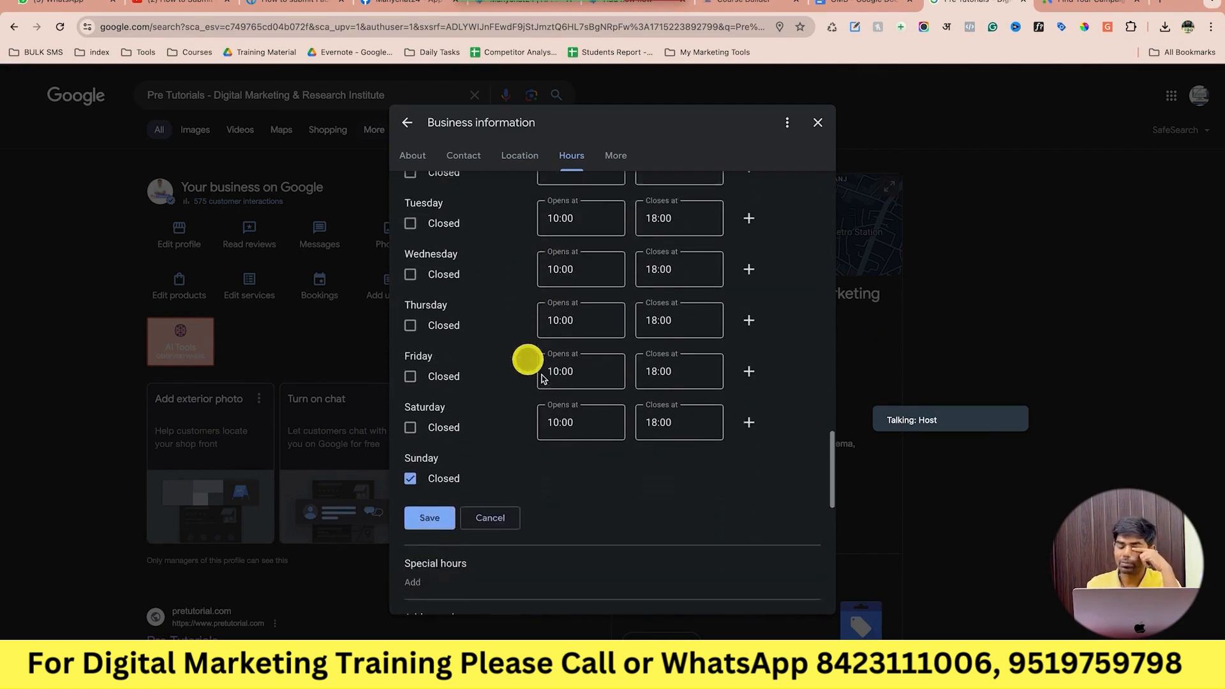
{"action": "scroll", "coordinate": [540, 378], "scroll_direction": "up", "scroll_amount": 1}
{"action": "scroll", "coordinate": [541, 379], "scroll_direction": "up", "scroll_amount": 1}
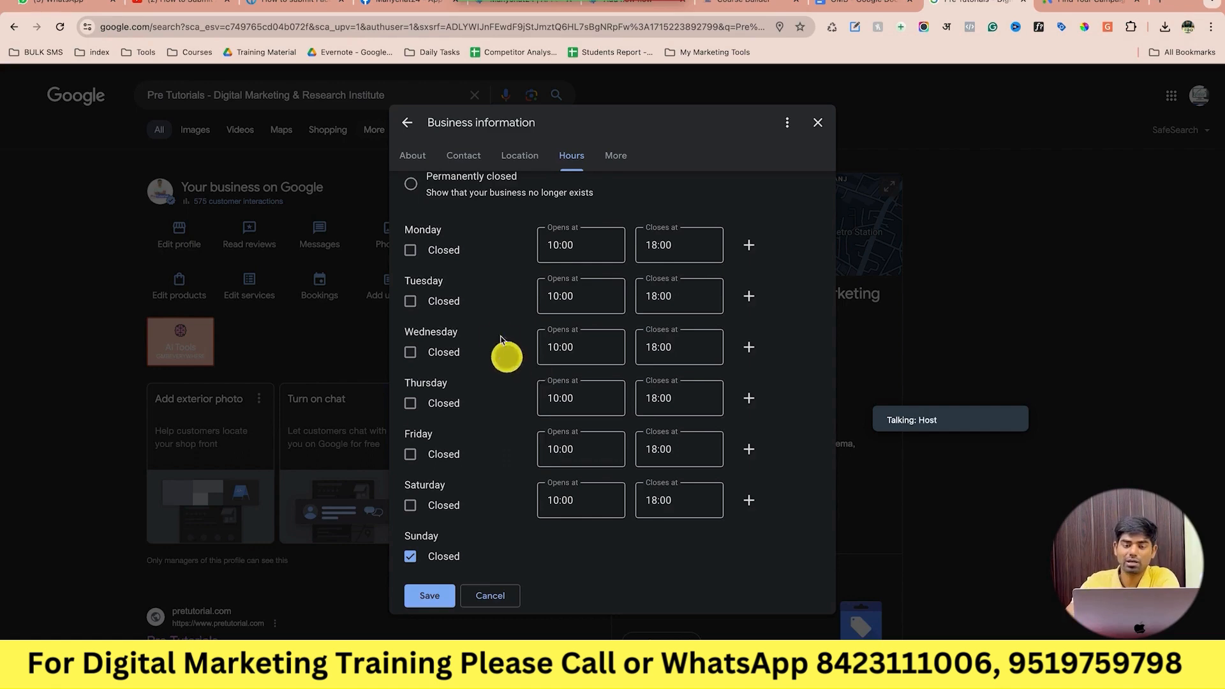
Set Monday, Tuesday and Friday to open at 08:00.
{"action": "left_click", "coordinate": [565, 257]}
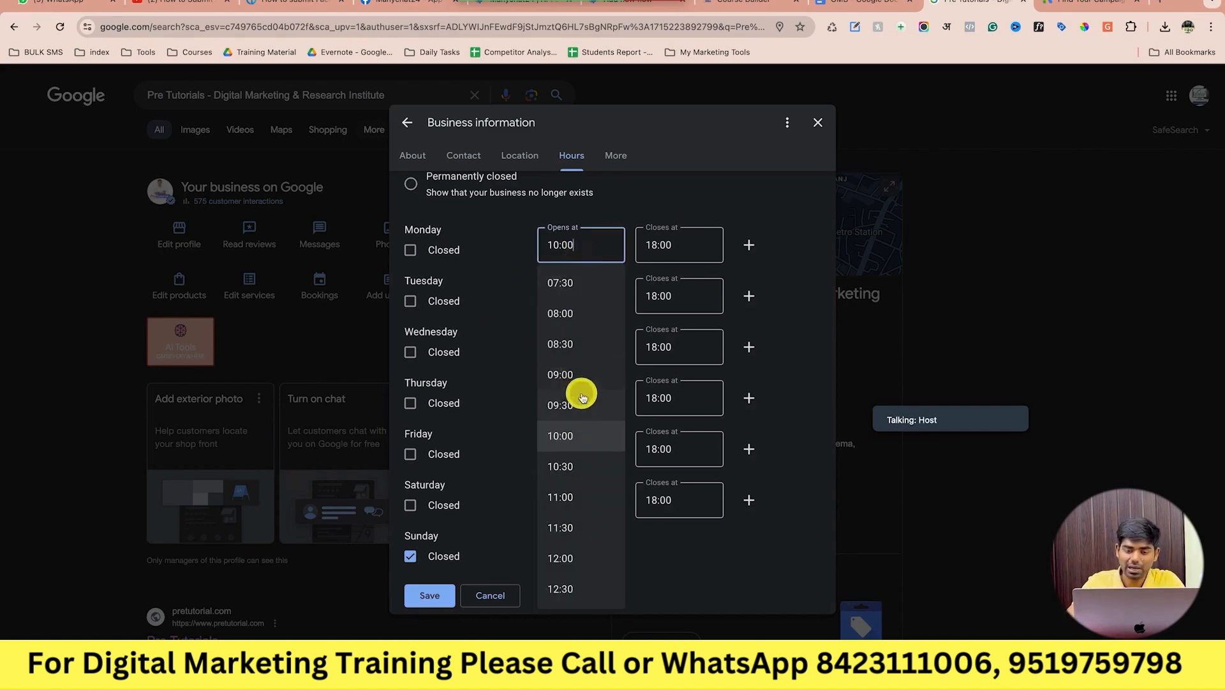
{"action": "scroll", "coordinate": [581, 392], "scroll_direction": "up", "scroll_amount": 1}
{"action": "left_click", "coordinate": [600, 338]}
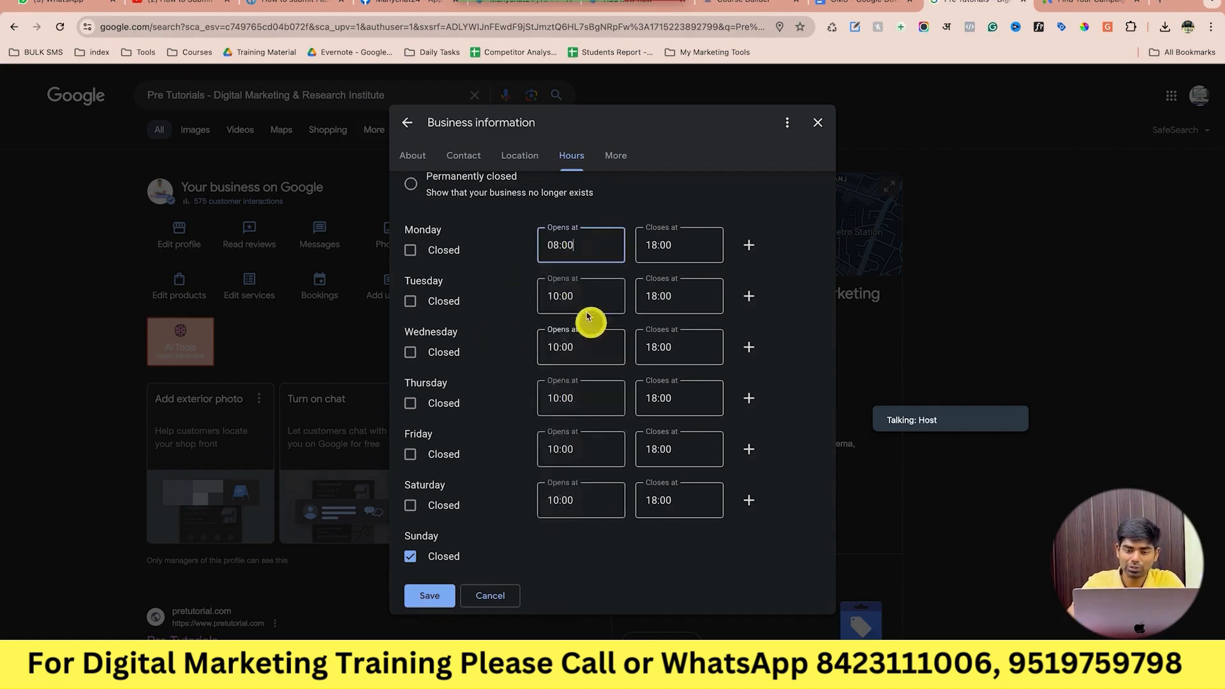
{"action": "left_click", "coordinate": [582, 305]}
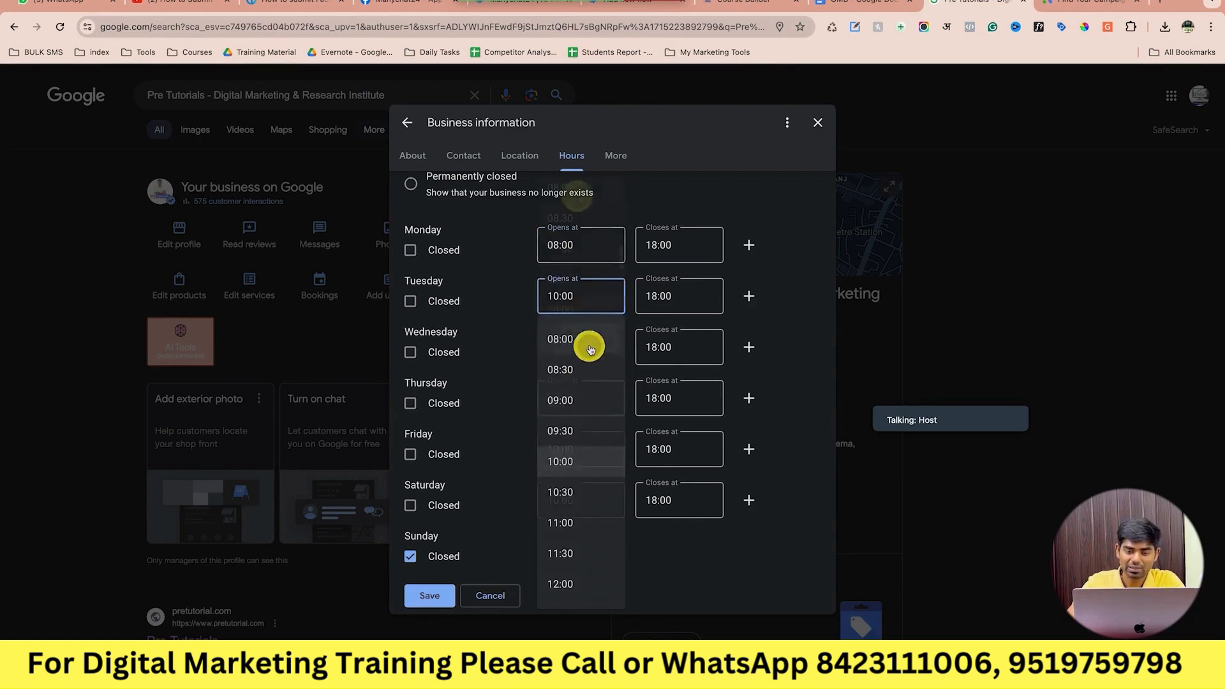
{"action": "left_click", "coordinate": [588, 344]}
{"action": "left_click", "coordinate": [592, 442]}
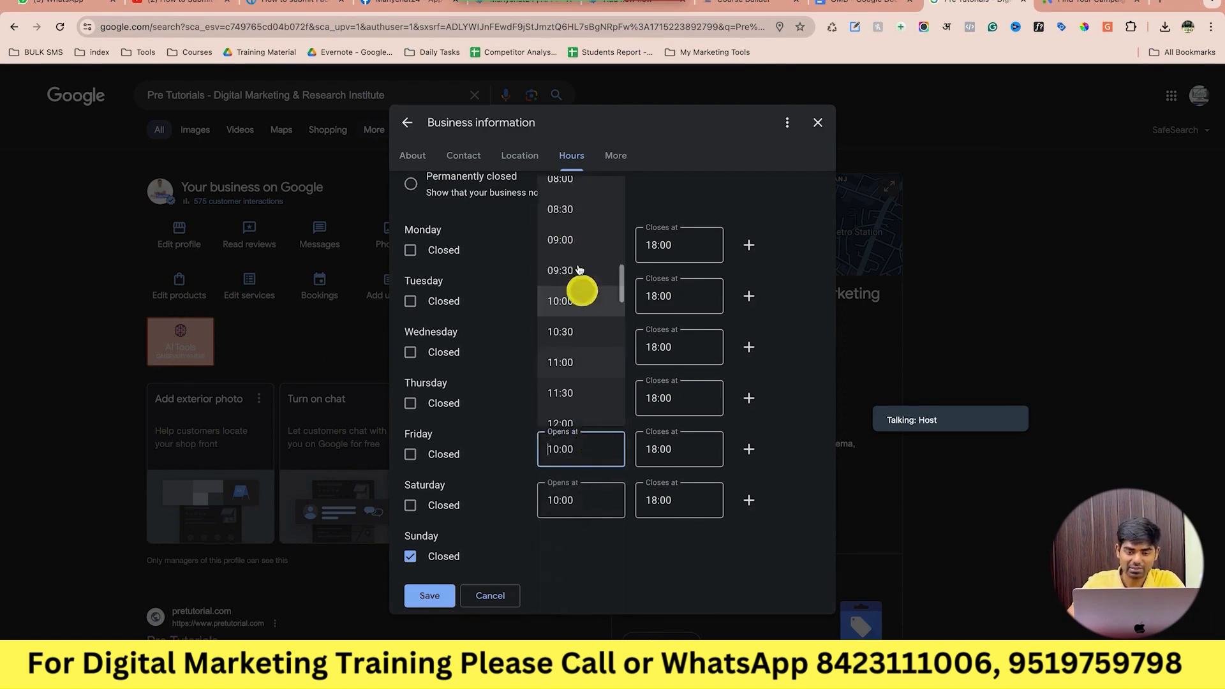
{"action": "scroll", "coordinate": [580, 274], "scroll_direction": "up", "scroll_amount": 3}
{"action": "left_click", "coordinate": [582, 227]}
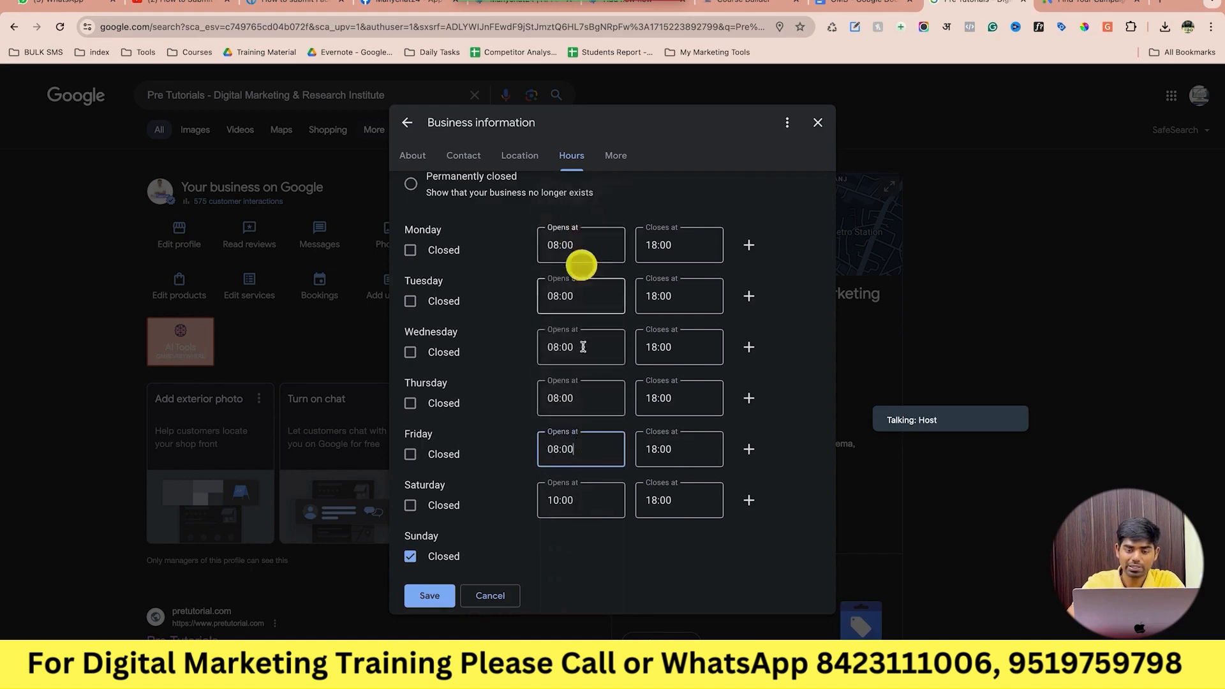
Correct Saturday's opening time to 08:00 and save the hours.
{"action": "left_click", "coordinate": [582, 495]}
{"action": "scroll", "coordinate": [581, 283], "scroll_direction": "up", "scroll_amount": 2}
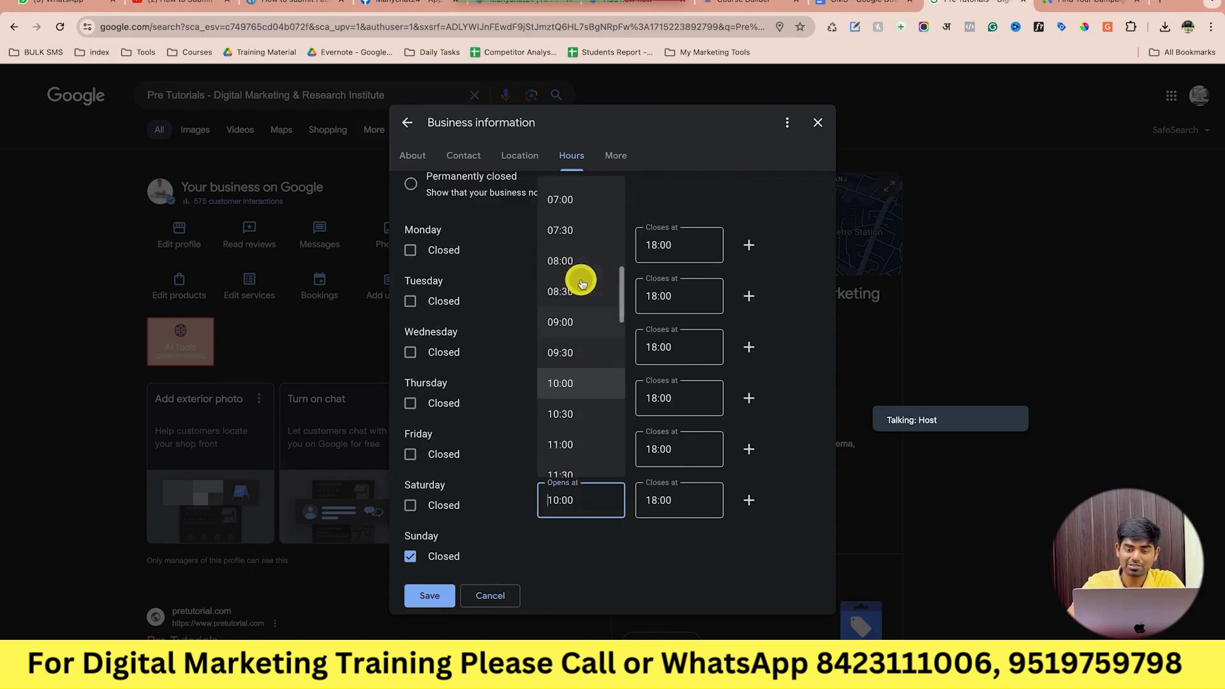
{"action": "left_click", "coordinate": [584, 198]}
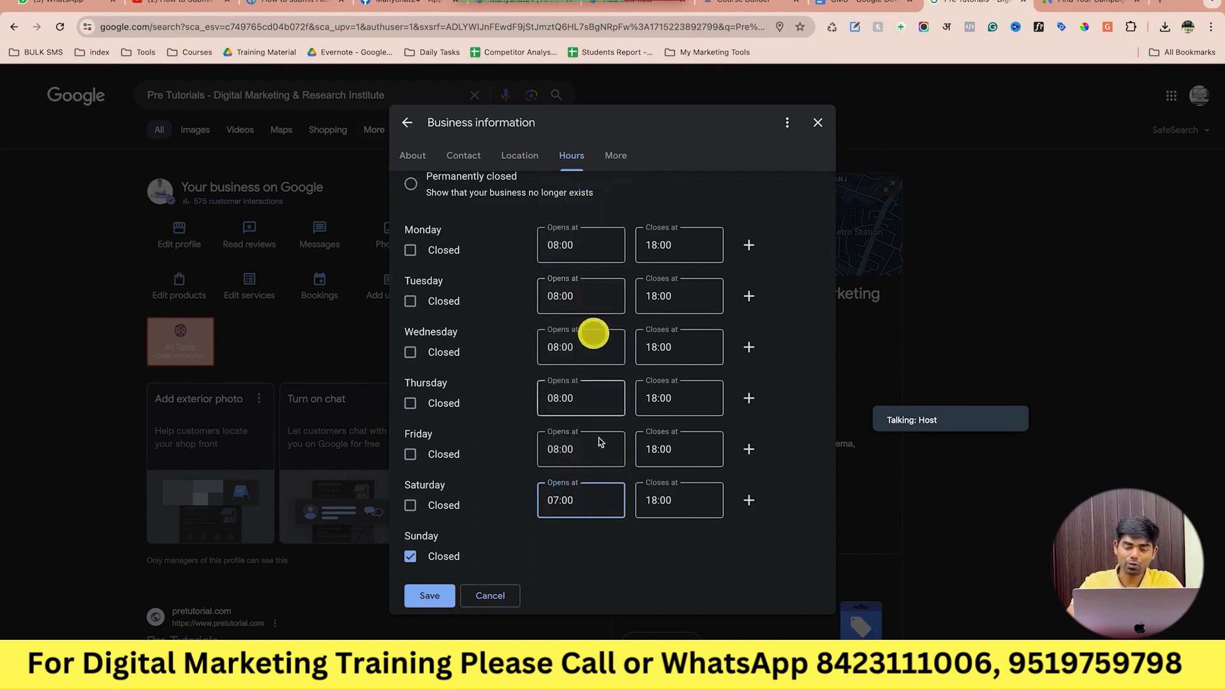
{"action": "key", "text": "BackSpace"}
{"action": "key", "text": "BackSpace"}
{"action": "key", "text": "BackSpace"}
{"action": "key", "text": "BackSpace"}
{"action": "key", "text": "BackSpace"}
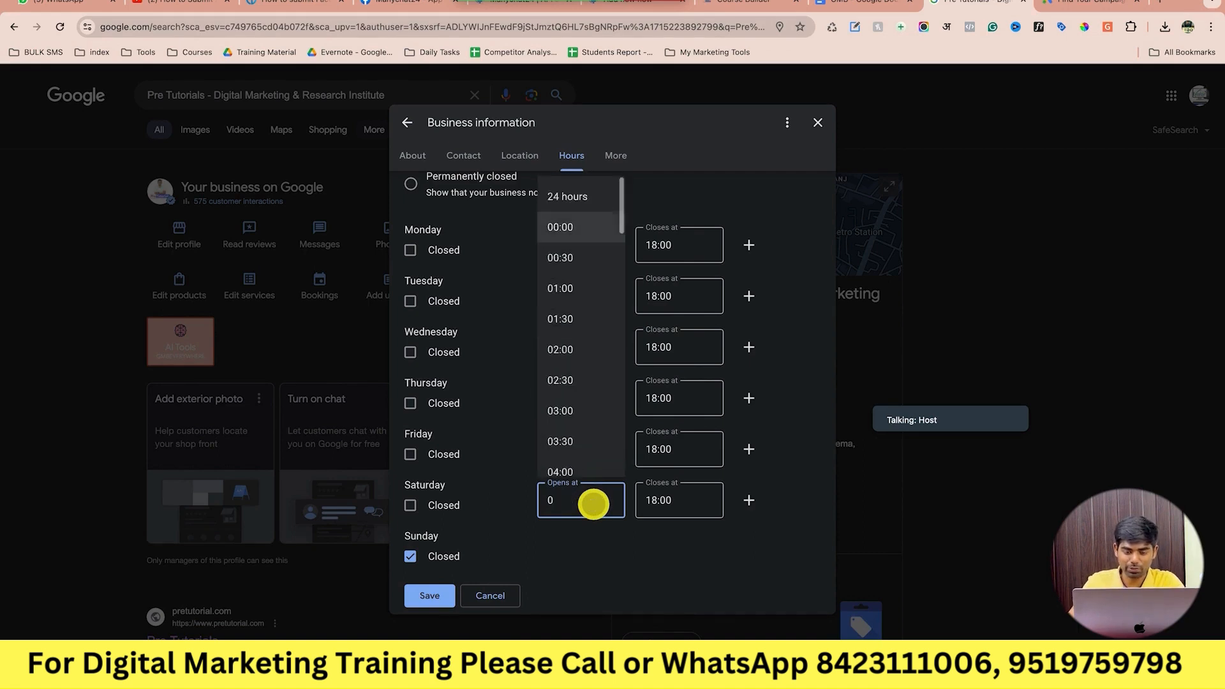
{"action": "scroll", "coordinate": [588, 339], "scroll_direction": "down", "scroll_amount": 5}
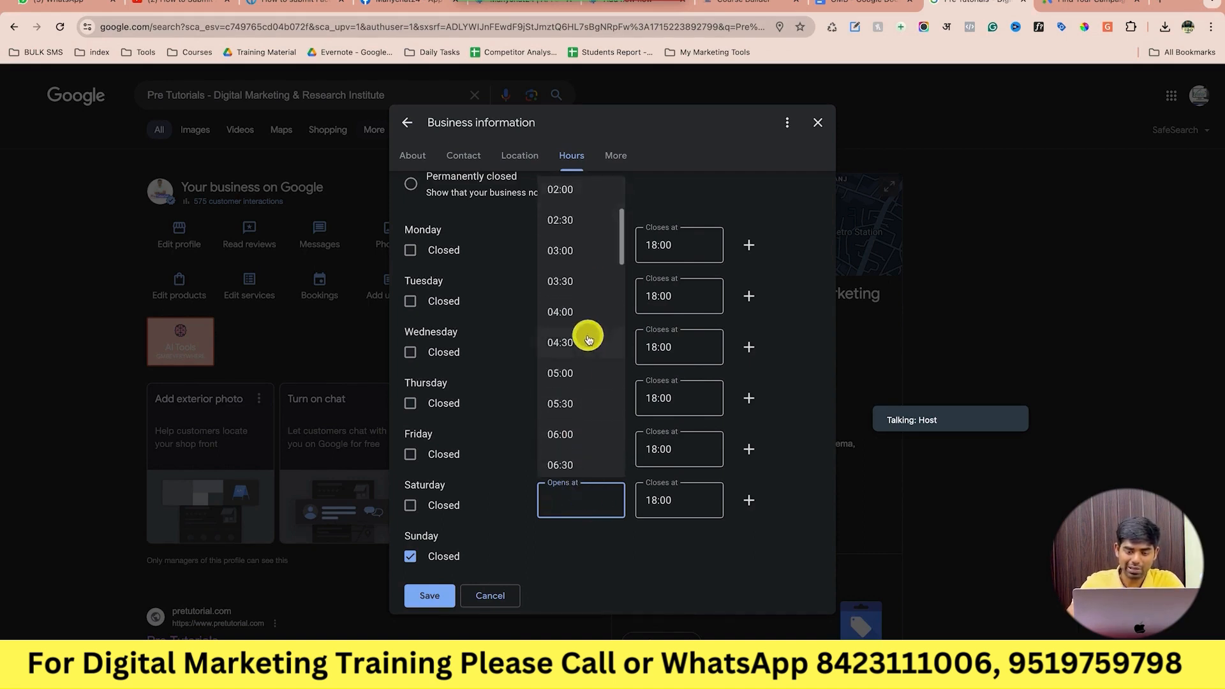
{"action": "left_click", "coordinate": [581, 365]}
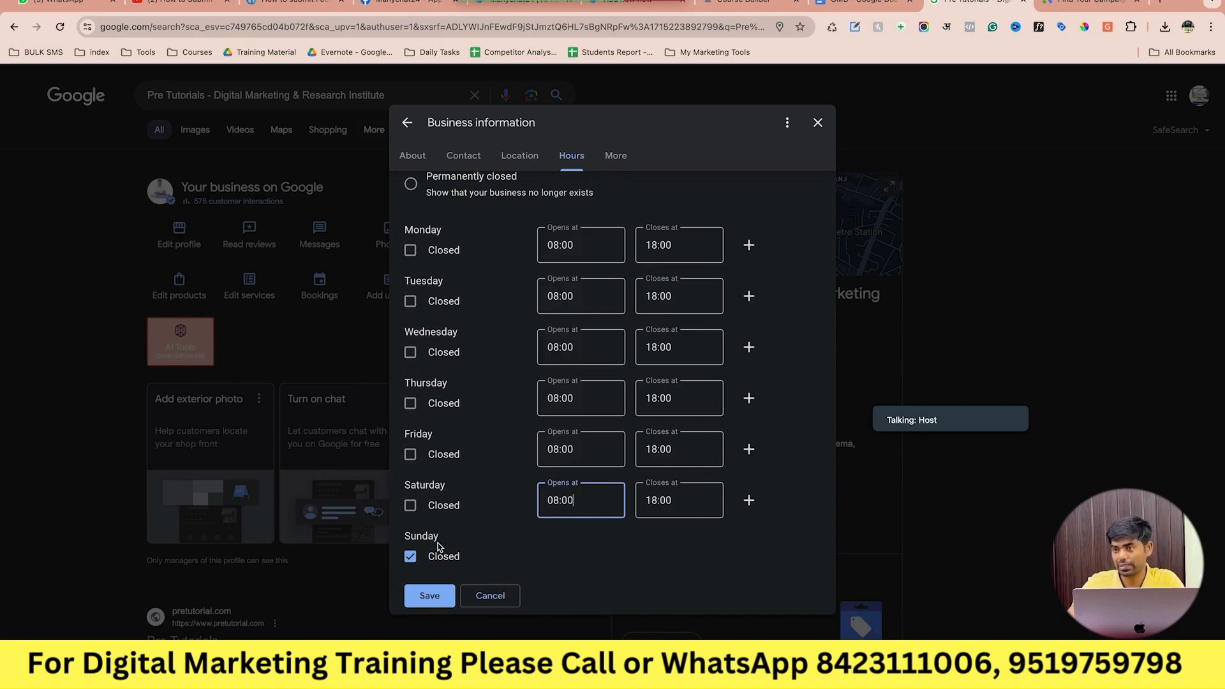
{"action": "left_click", "coordinate": [434, 596]}
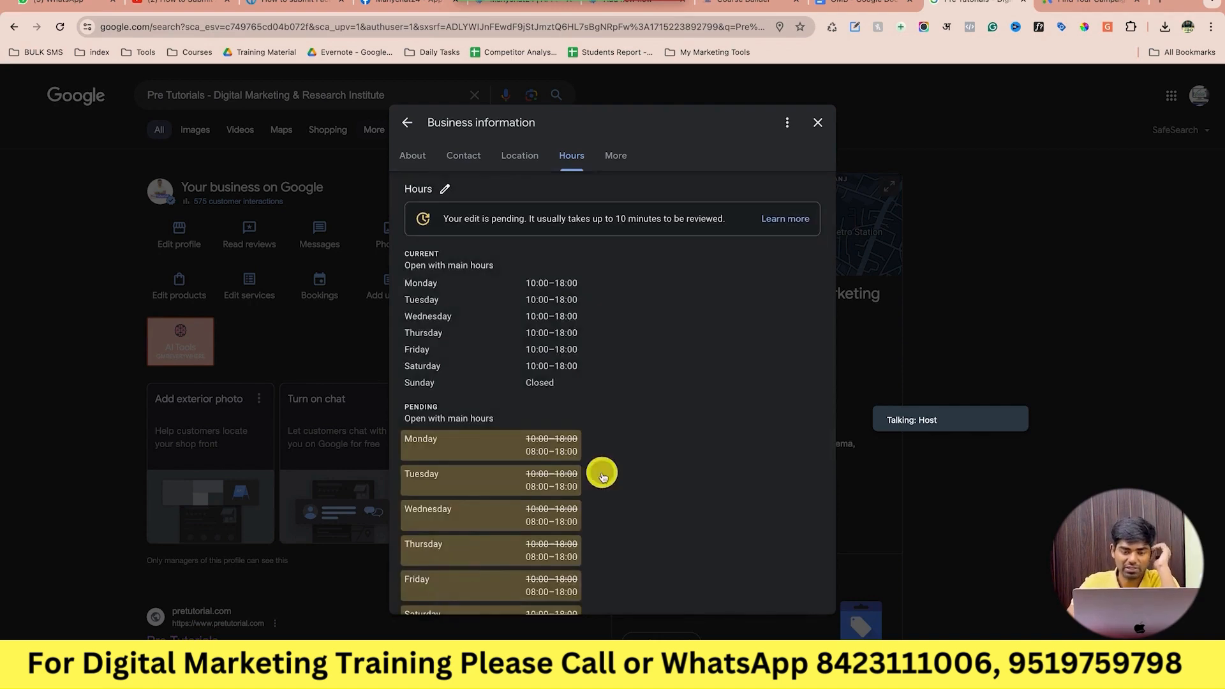
Open the special hours editor showing Eid al-Adha on 16 and 17 Jun 2024.
{"action": "scroll", "coordinate": [602, 473], "scroll_direction": "down", "scroll_amount": 3}
{"action": "scroll", "coordinate": [602, 472], "scroll_direction": "down", "scroll_amount": 3}
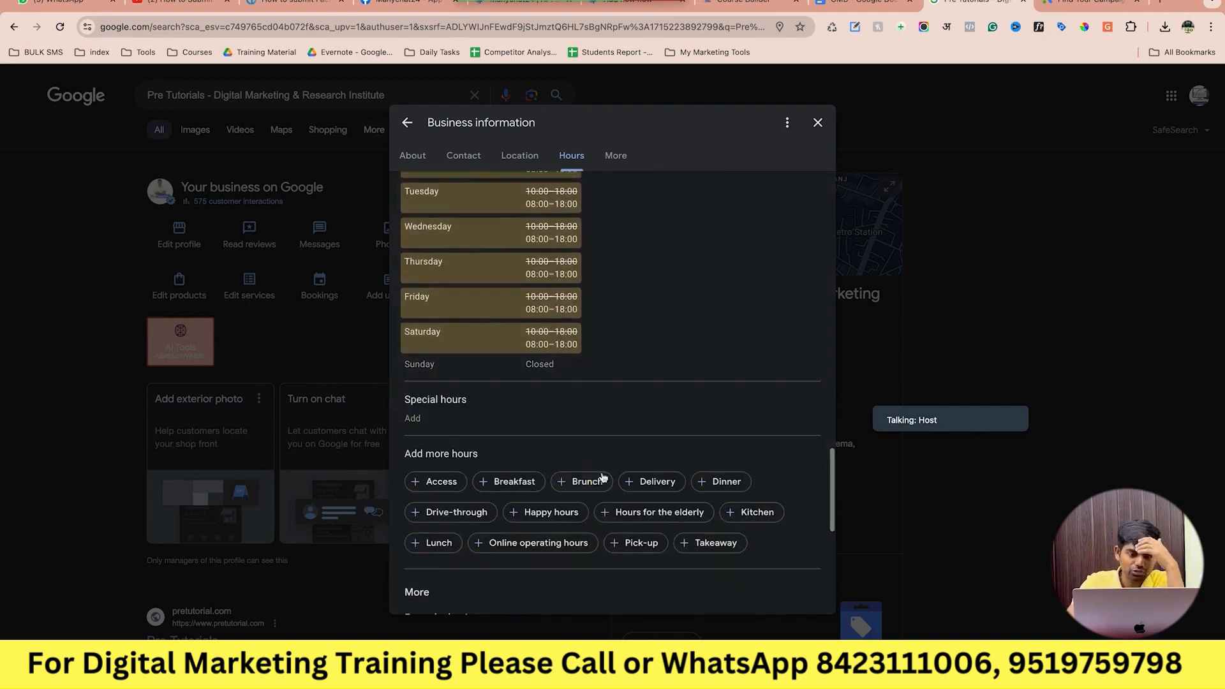
{"action": "left_click", "coordinate": [466, 421]}
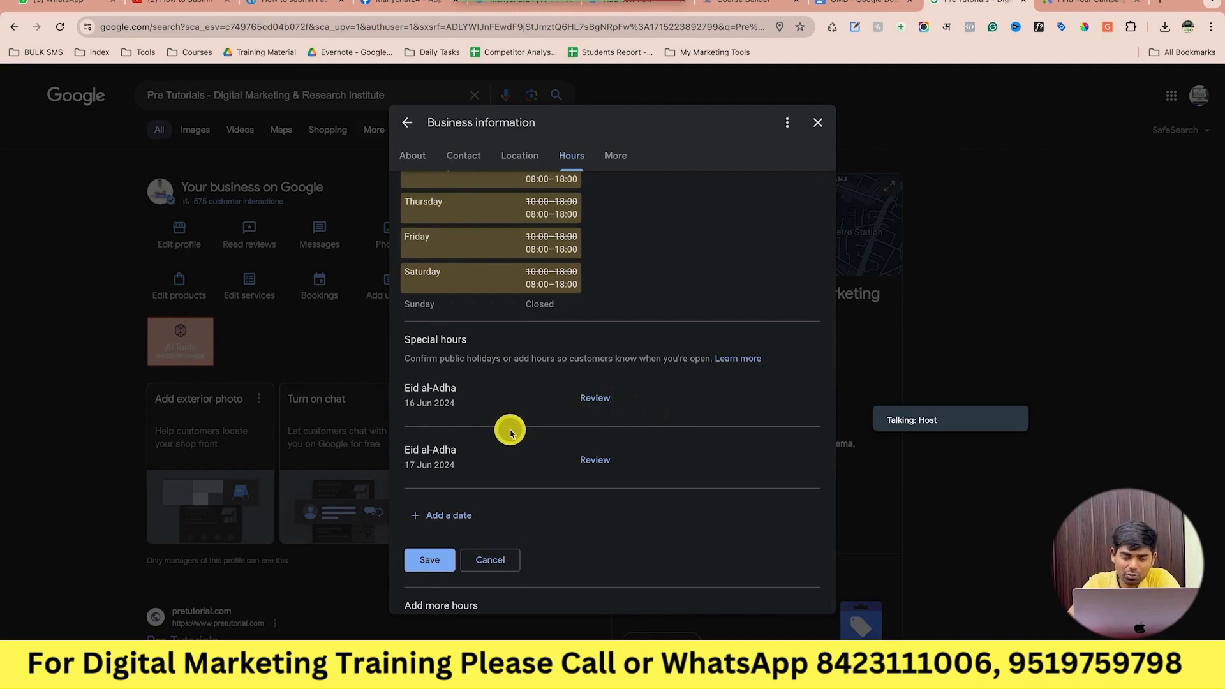
{"action": "scroll", "coordinate": [510, 433], "scroll_direction": "down", "scroll_amount": 2}
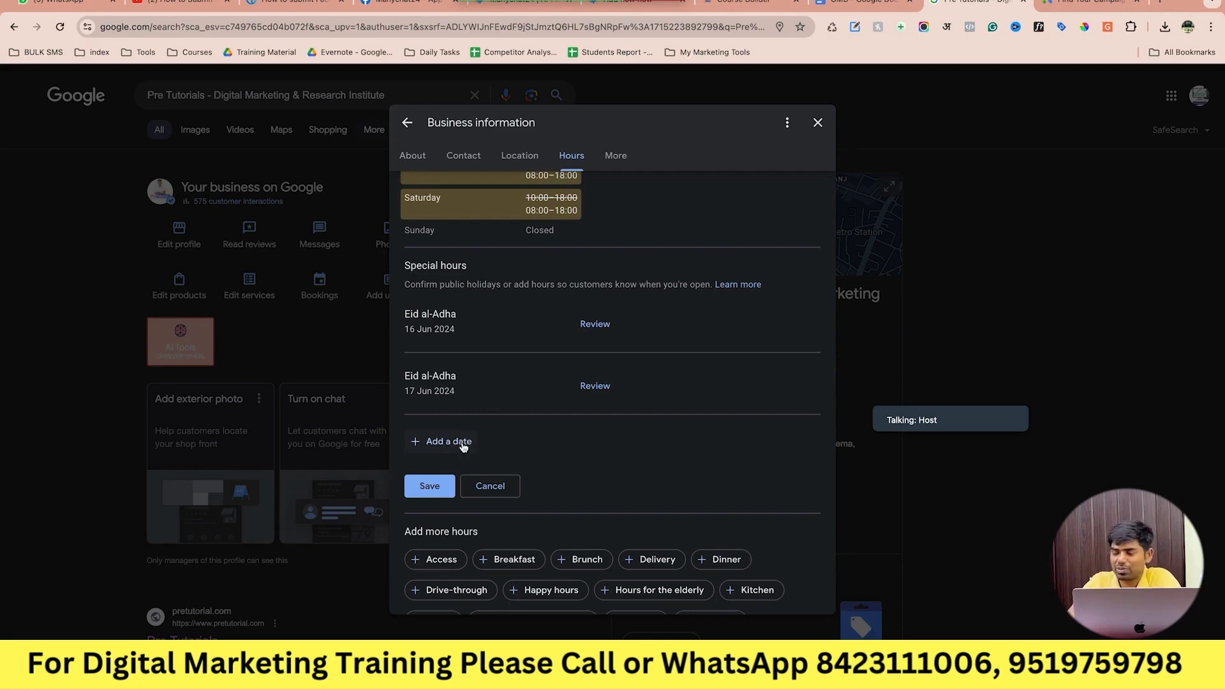
{"action": "scroll", "coordinate": [463, 446], "scroll_direction": "down", "scroll_amount": 7}
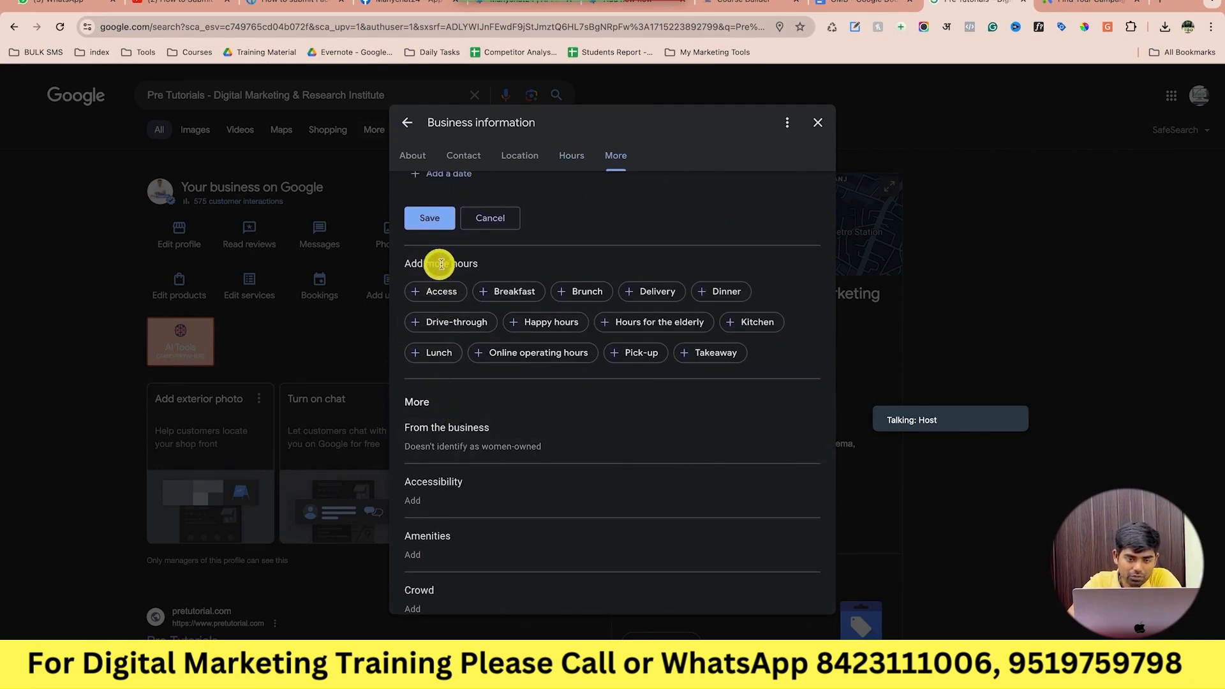
Browse the More attributes and open the women-owned attribute.
{"action": "scroll", "coordinate": [446, 389], "scroll_direction": "down", "scroll_amount": 1}
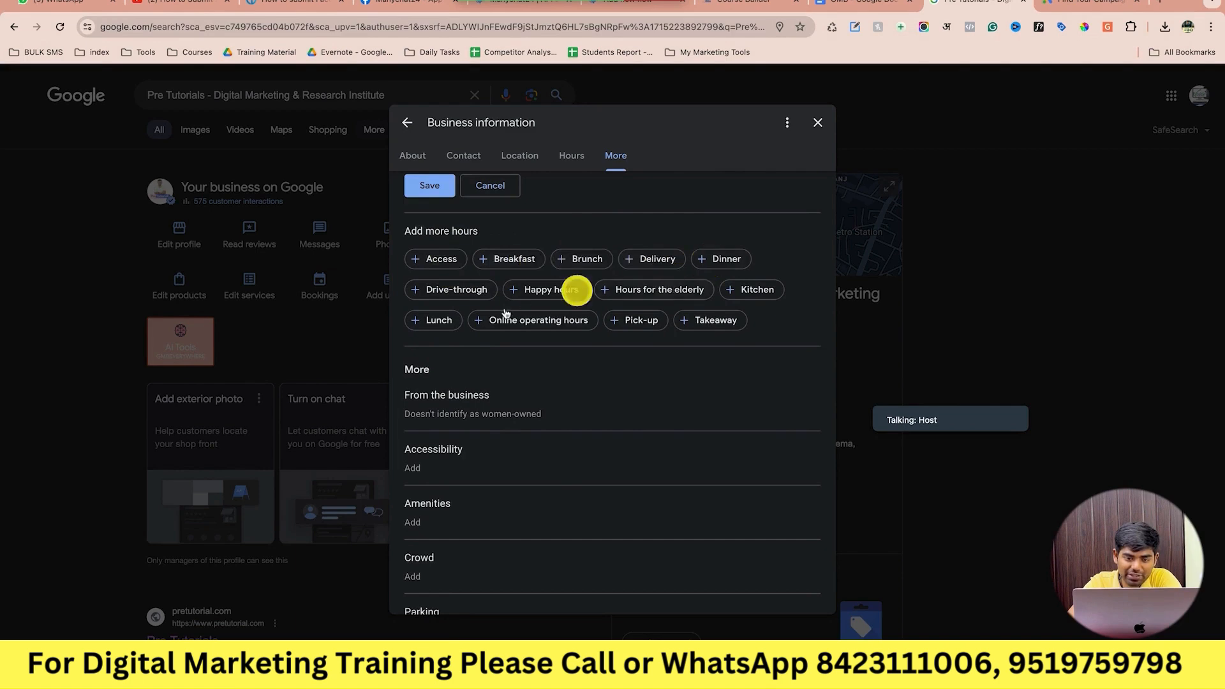
{"action": "scroll", "coordinate": [485, 338], "scroll_direction": "up", "scroll_amount": 1}
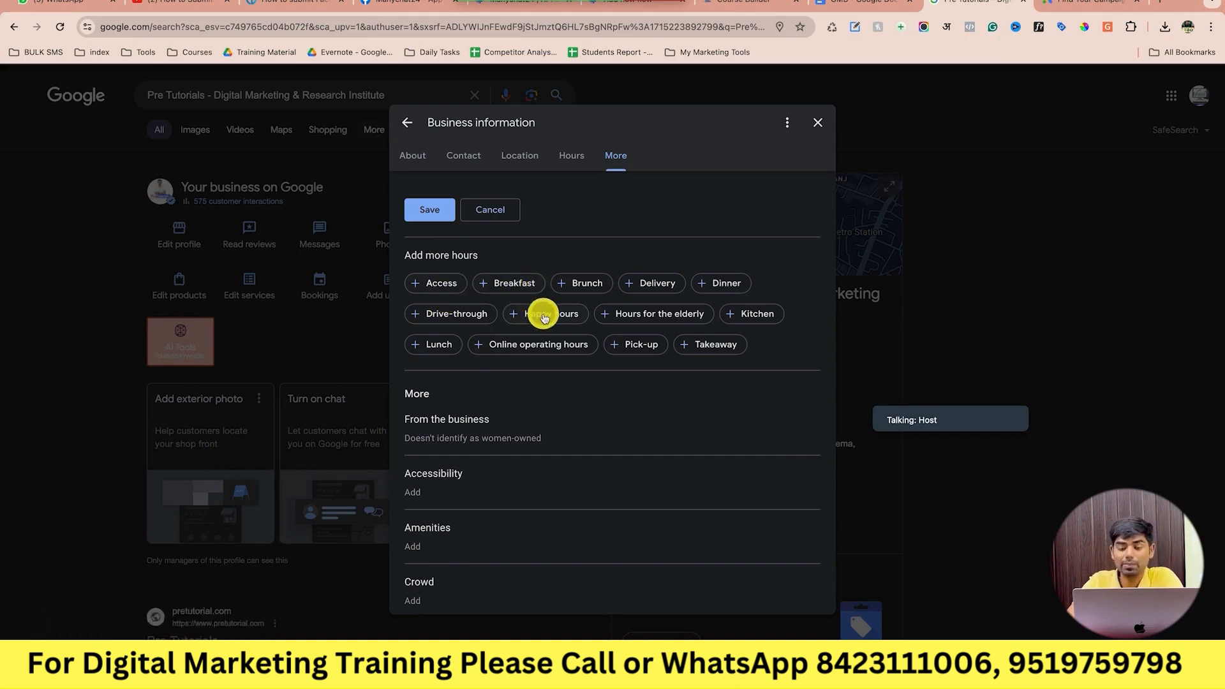
{"action": "scroll", "coordinate": [476, 458], "scroll_direction": "down", "scroll_amount": 2}
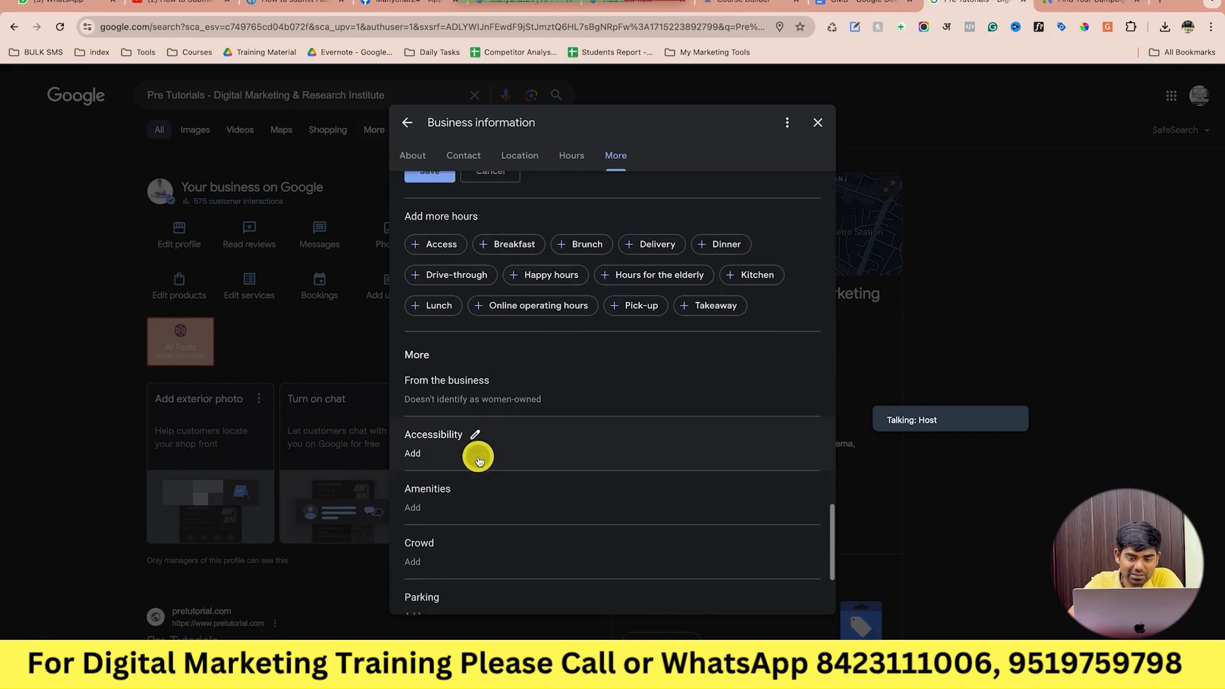
{"action": "left_click", "coordinate": [502, 371]}
{"action": "scroll", "coordinate": [502, 371], "scroll_direction": "up", "scroll_amount": 5}
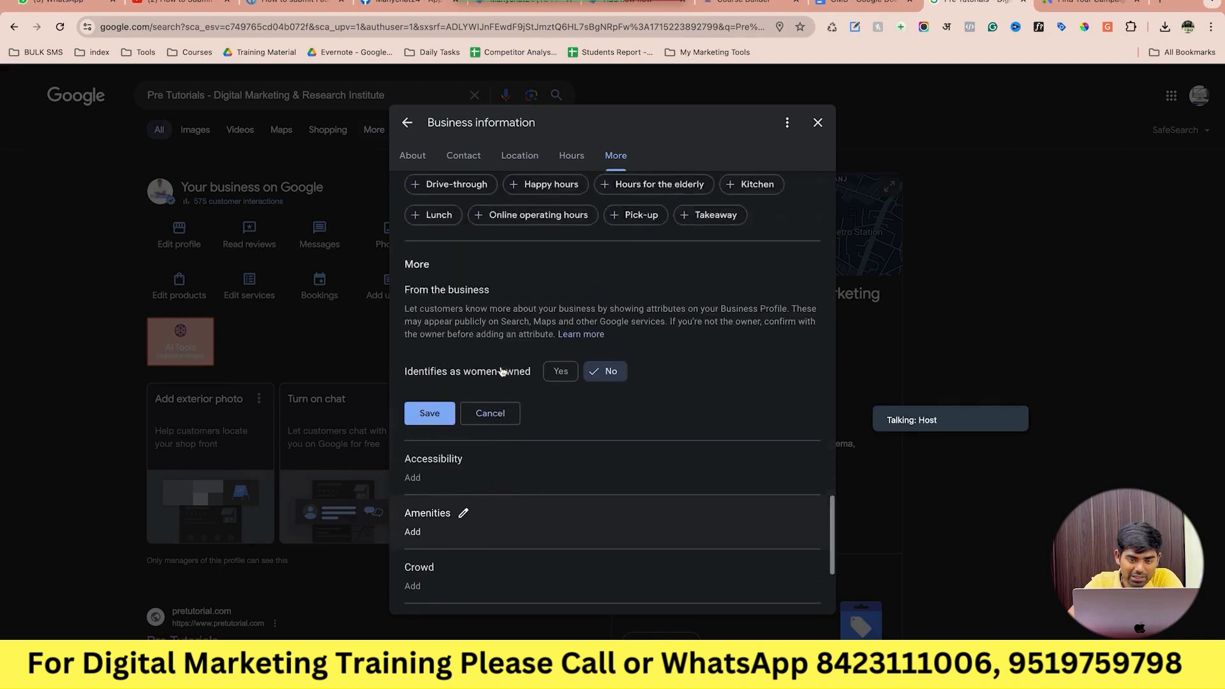
{"action": "scroll", "coordinate": [510, 465], "scroll_direction": "down", "scroll_amount": 1}
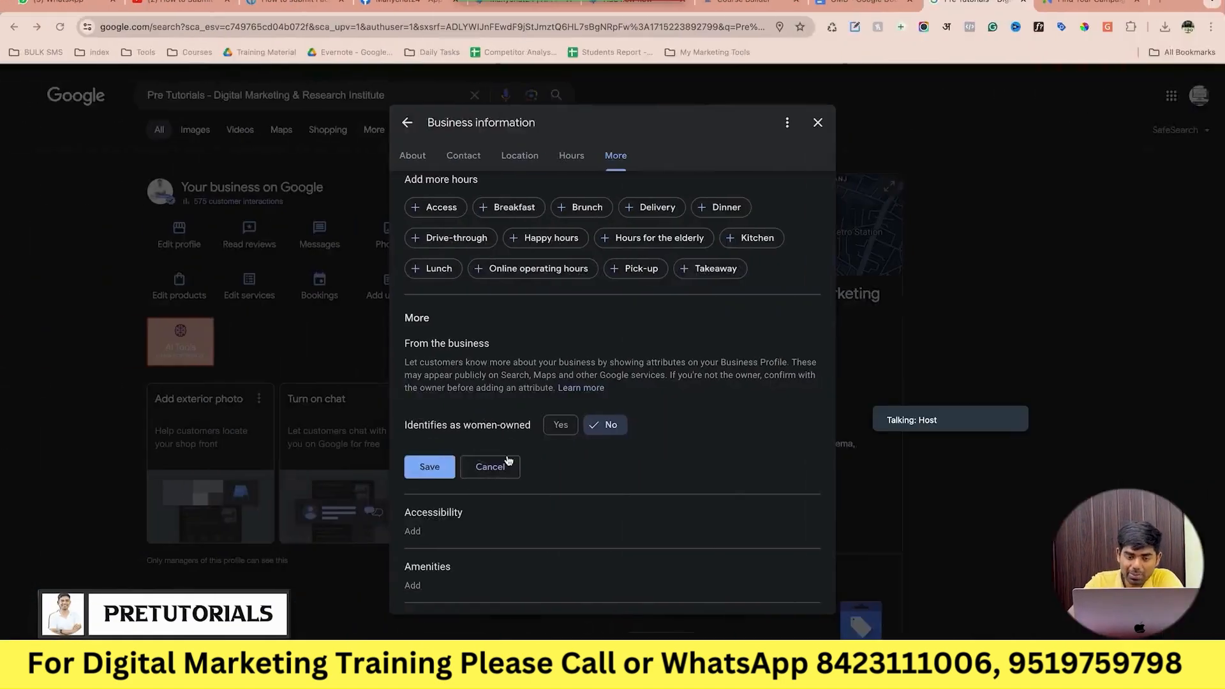
{"action": "scroll", "coordinate": [446, 381], "scroll_direction": "down", "scroll_amount": 2}
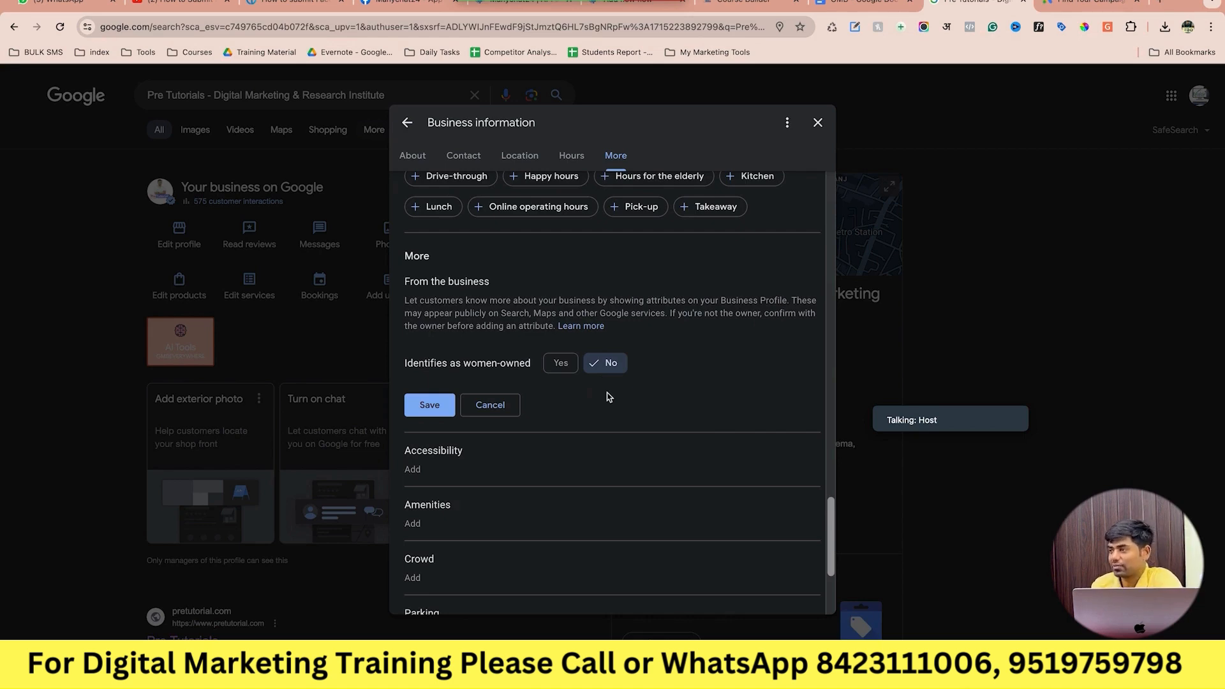
{"action": "scroll", "coordinate": [607, 397], "scroll_direction": "down", "scroll_amount": 3}
Set wheelchair-accessible seating and toilet to No and save.
{"action": "left_click", "coordinate": [517, 363]}
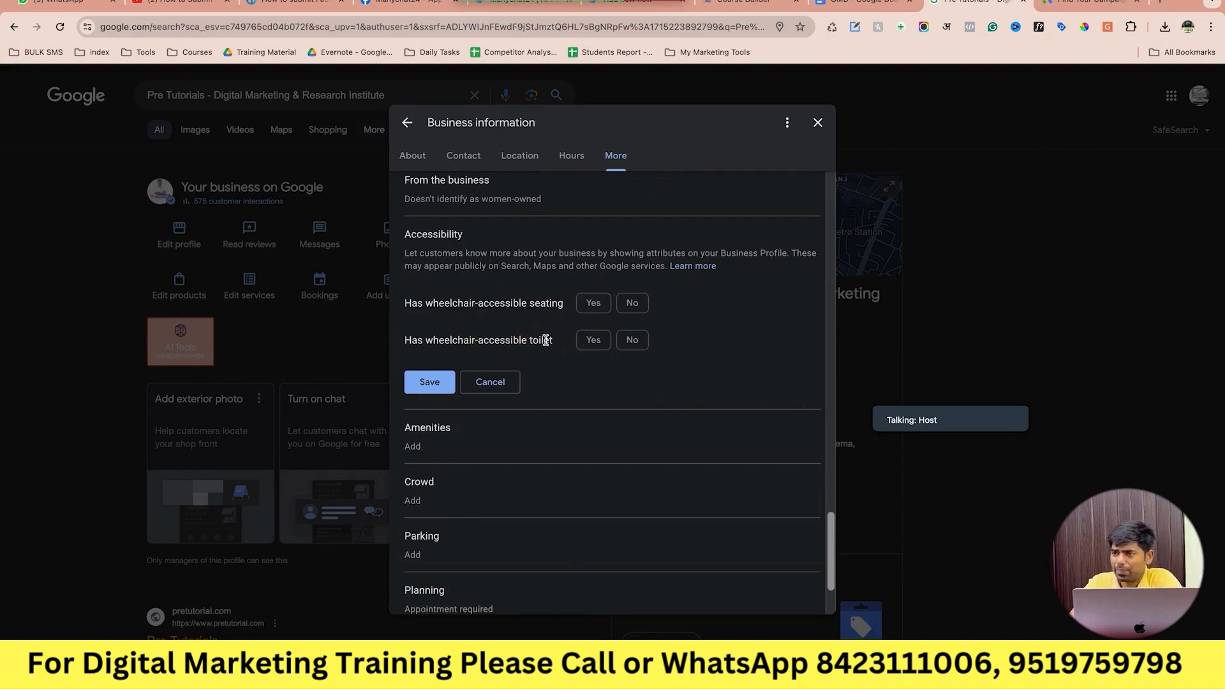
{"action": "left_click", "coordinate": [628, 303]}
{"action": "left_click", "coordinate": [631, 340]}
{"action": "left_click", "coordinate": [429, 383]}
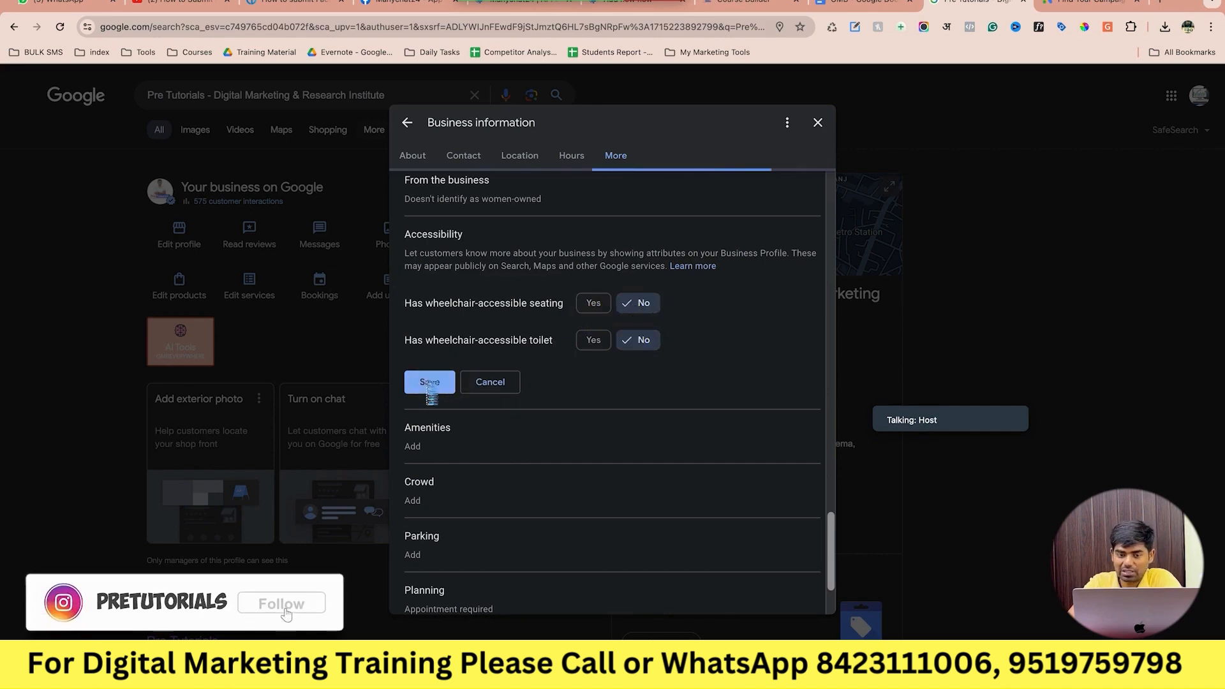
Mark gender-neutral toilets and LGBTQ+ friendly as Yes, saving each answer.
{"action": "left_click", "coordinate": [464, 379]}
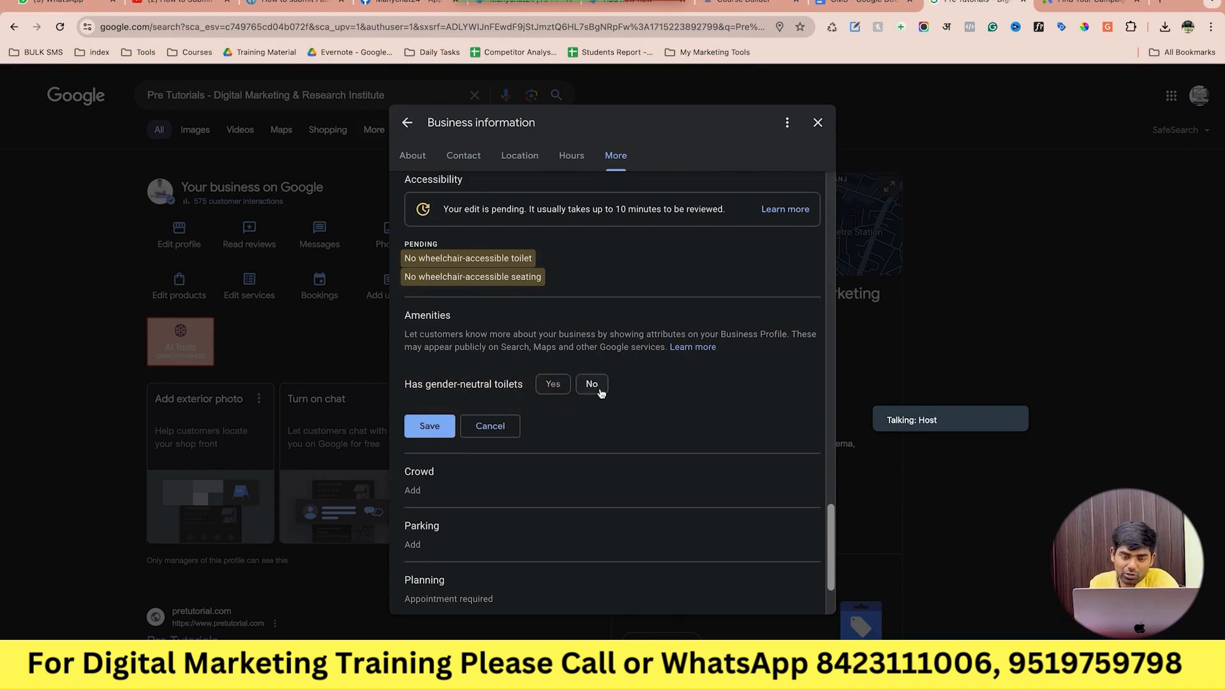
{"action": "left_click", "coordinate": [556, 386]}
{"action": "left_click", "coordinate": [429, 431]}
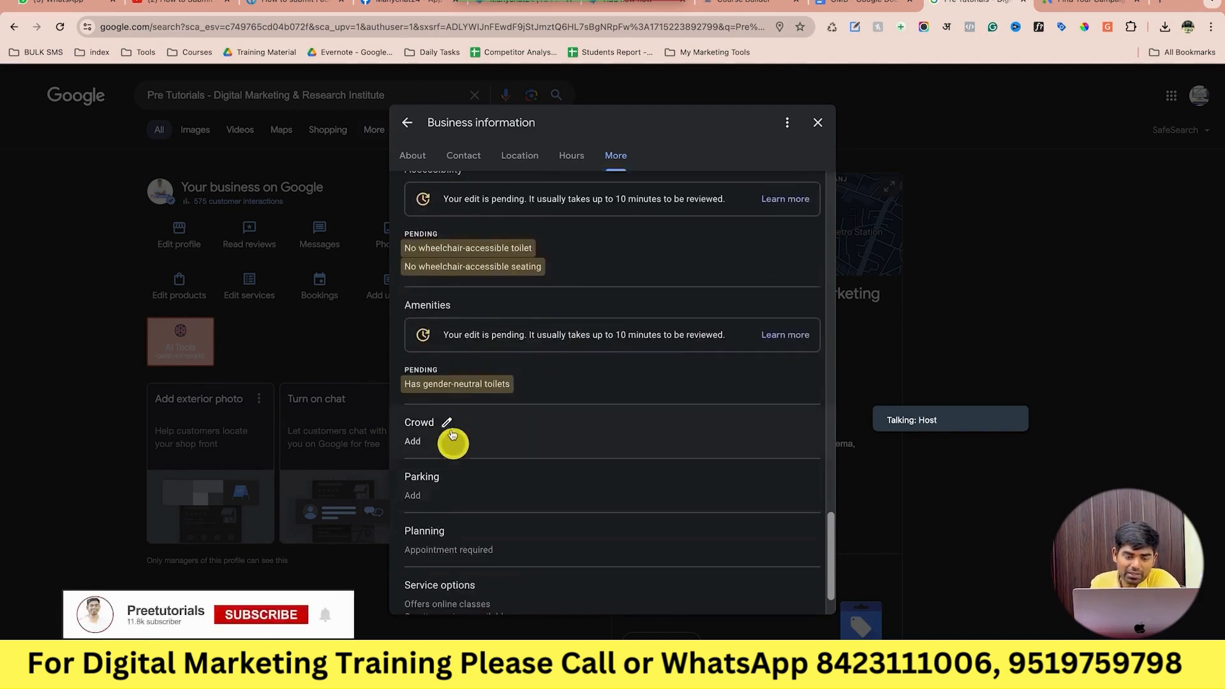
{"action": "left_click", "coordinate": [449, 426]}
{"action": "scroll", "coordinate": [504, 440], "scroll_direction": "down", "scroll_amount": 2}
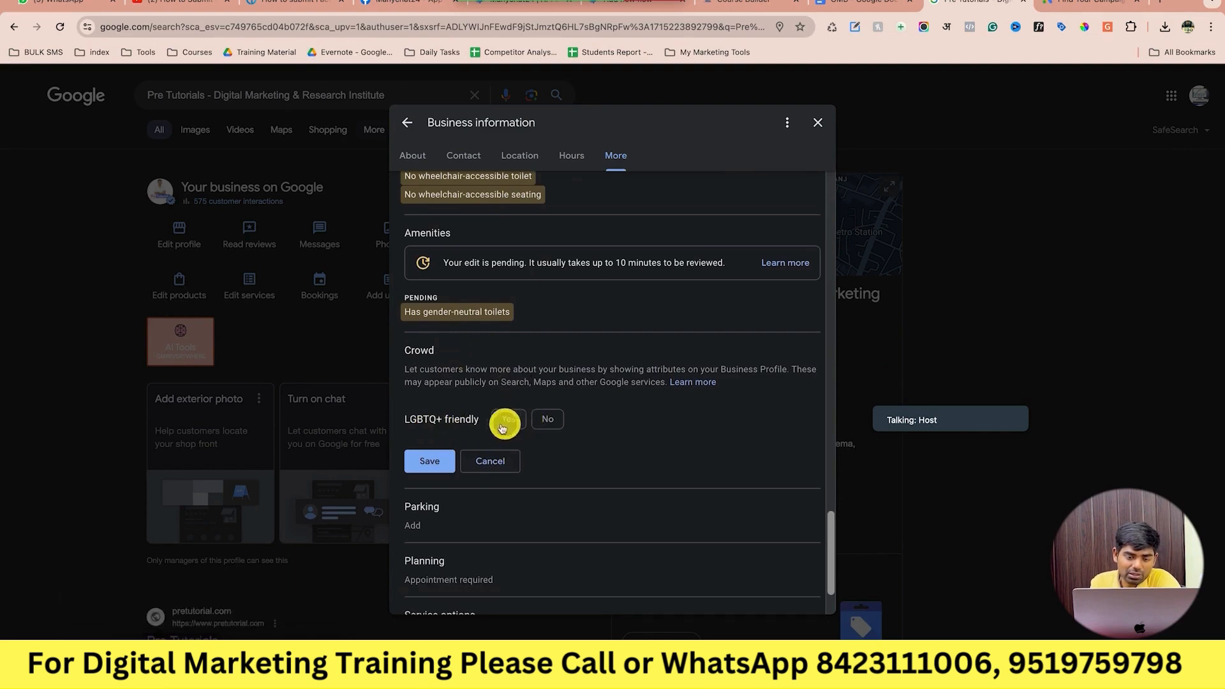
{"action": "left_click", "coordinate": [512, 426]}
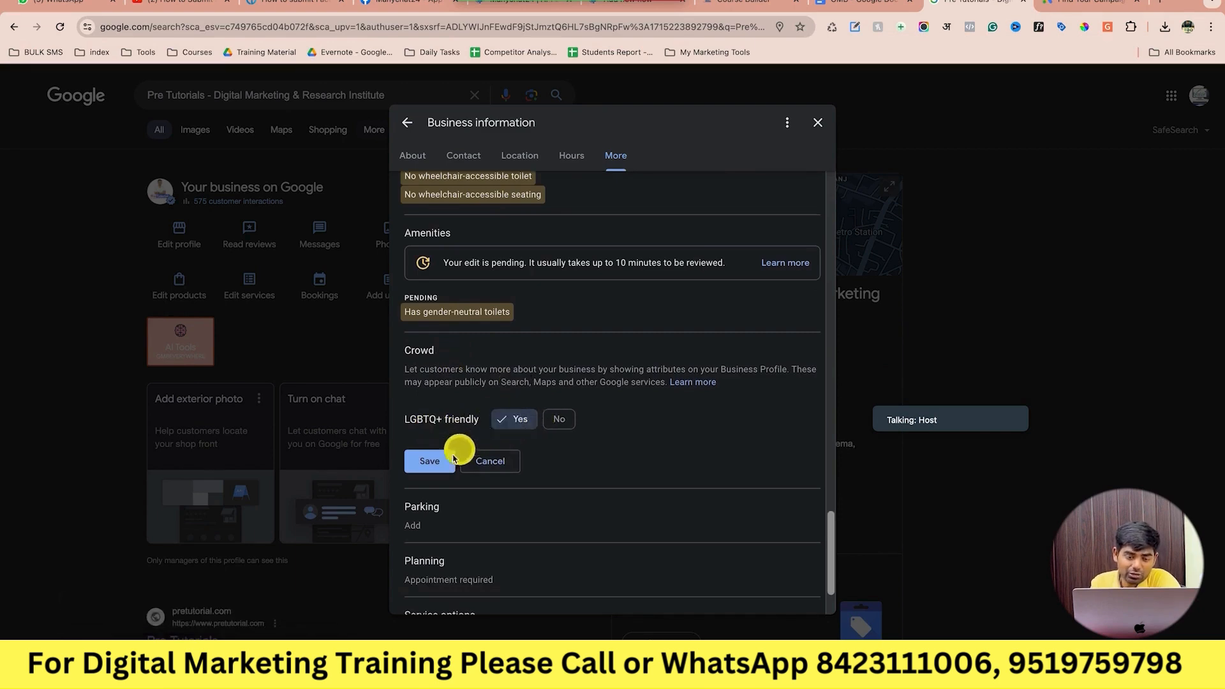
{"action": "left_click", "coordinate": [440, 464]}
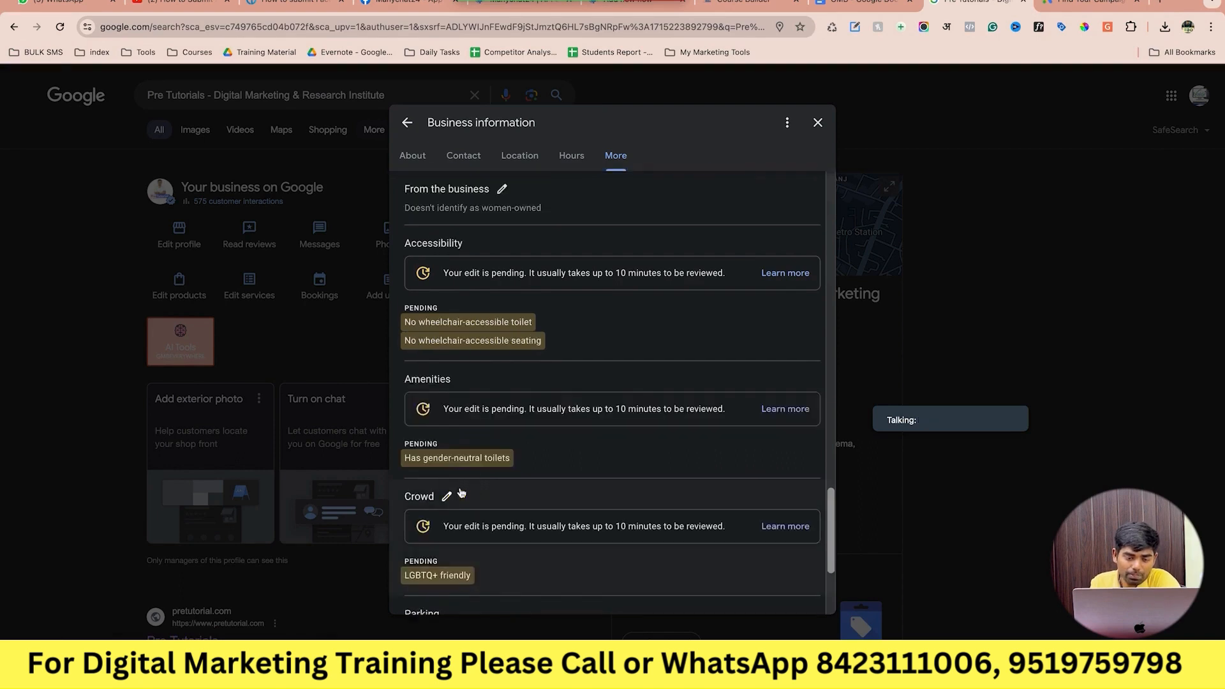
Set paid street parking to Yes and save.
{"action": "scroll", "coordinate": [460, 490], "scroll_direction": "down", "scroll_amount": 3}
{"action": "left_click", "coordinate": [454, 417]}
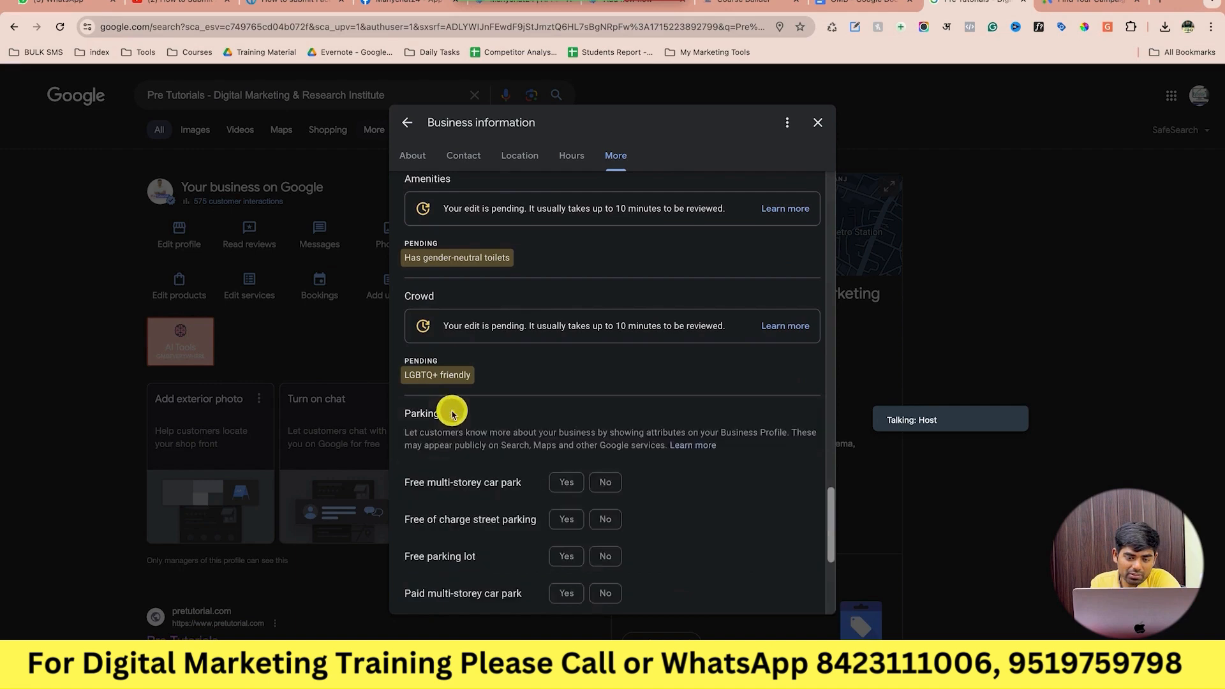
{"action": "scroll", "coordinate": [506, 463], "scroll_direction": "down", "scroll_amount": 2}
{"action": "scroll", "coordinate": [506, 464], "scroll_direction": "down", "scroll_amount": 2}
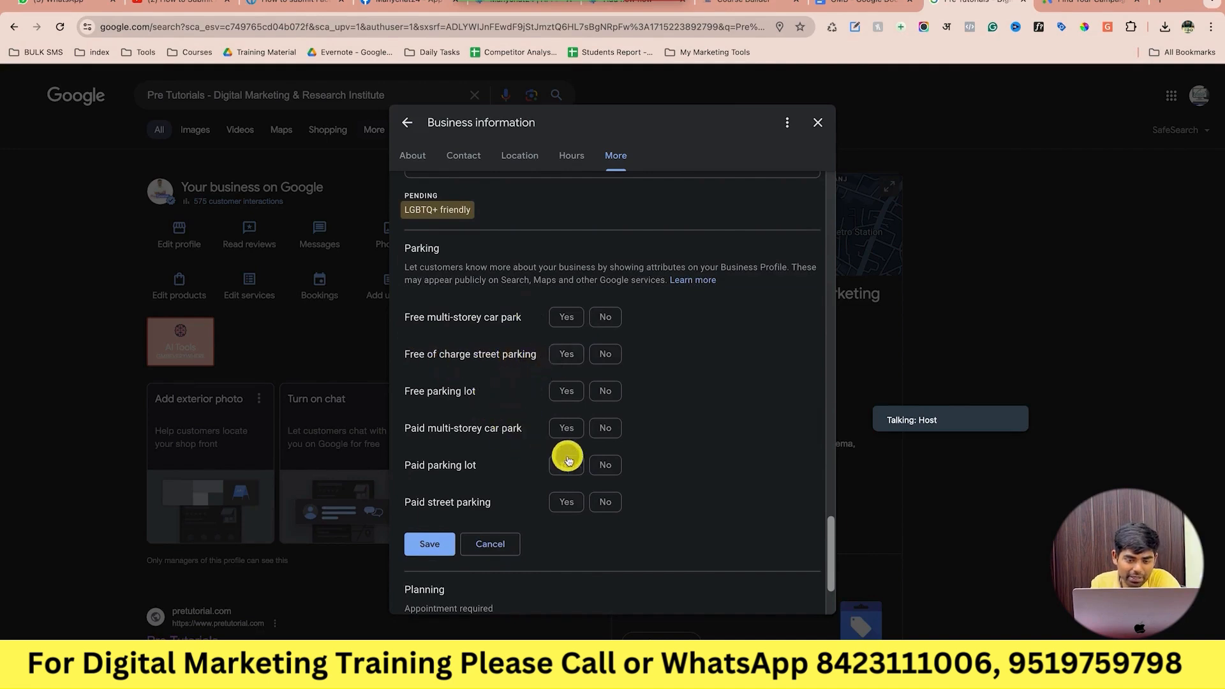
{"action": "scroll", "coordinate": [517, 489], "scroll_direction": "down", "scroll_amount": 1}
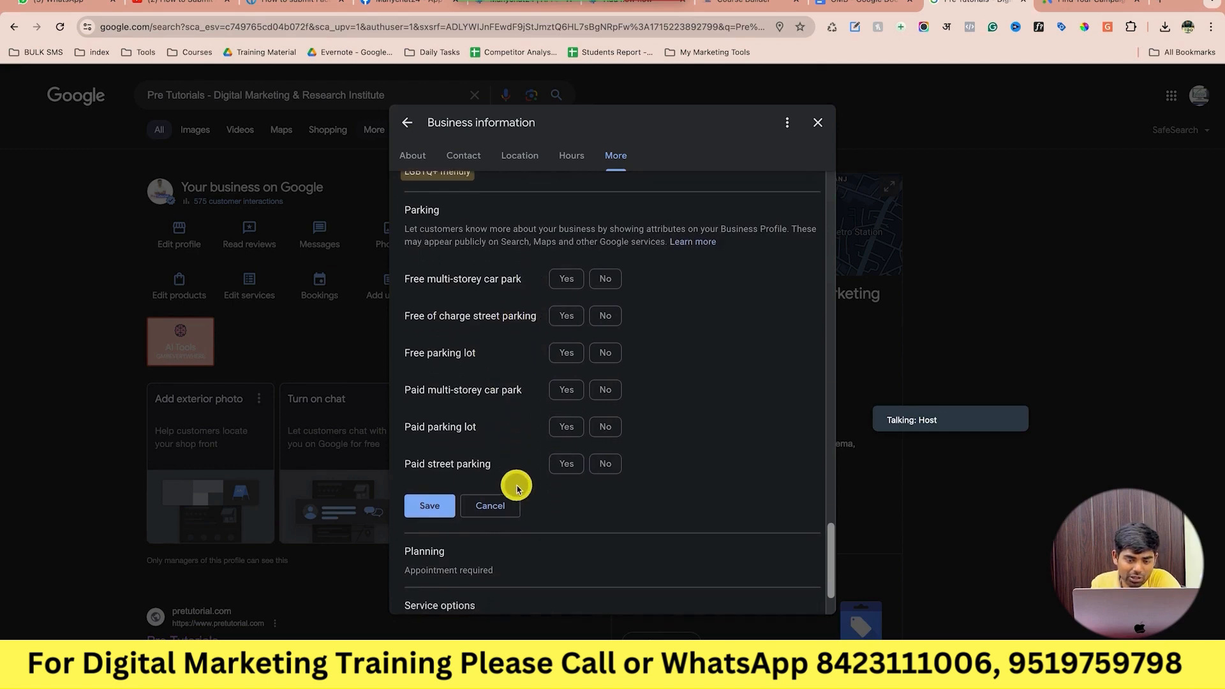
{"action": "left_click", "coordinate": [561, 464]}
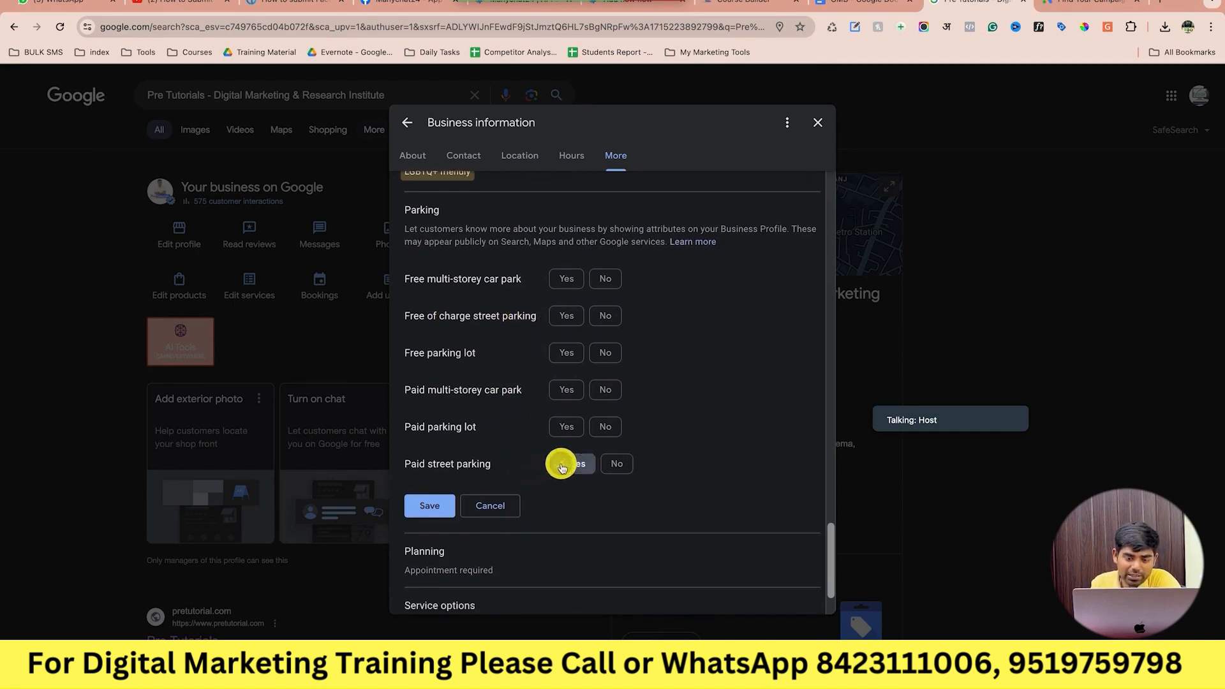
{"action": "left_click", "coordinate": [431, 505]}
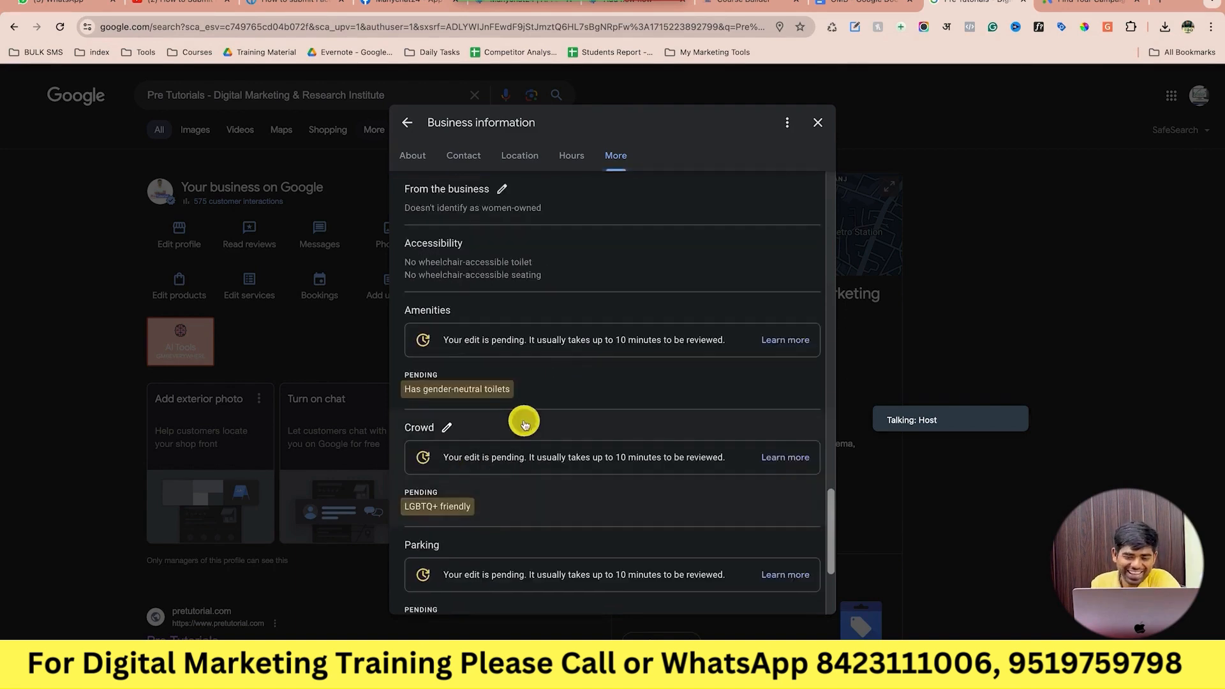
Save the appointment-required answer in the Planning attribute.
{"action": "scroll", "coordinate": [523, 425], "scroll_direction": "down", "scroll_amount": 3}
{"action": "left_click", "coordinate": [498, 483]}
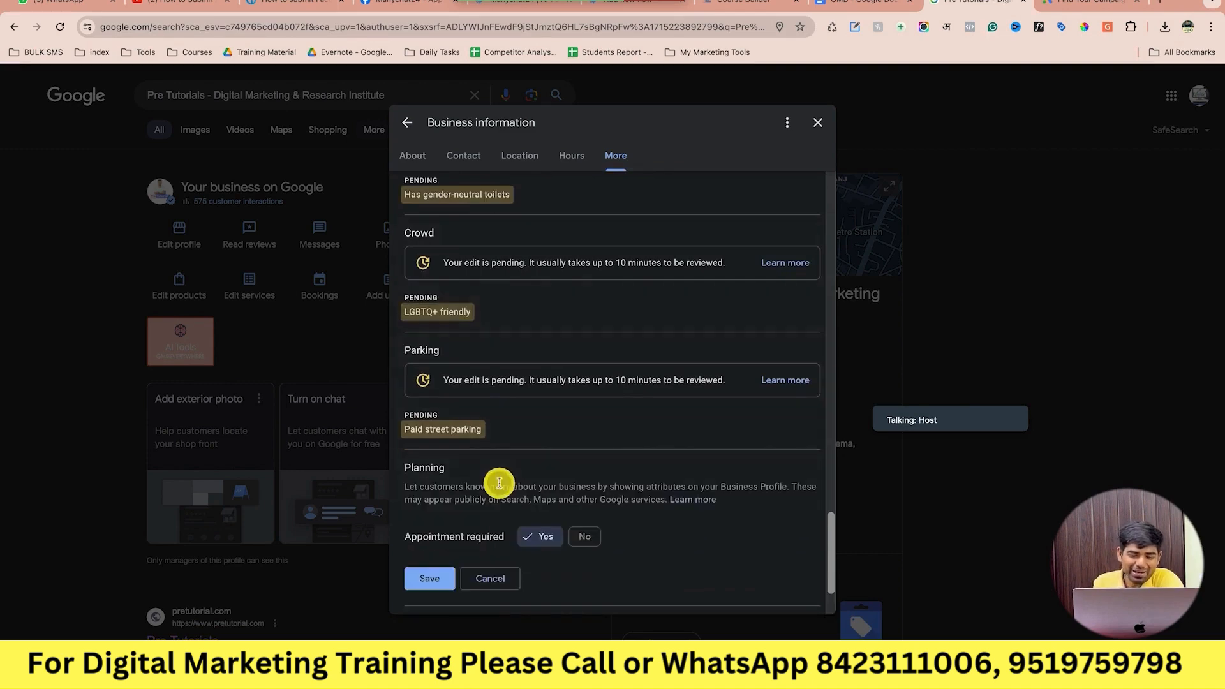
{"action": "scroll", "coordinate": [500, 486], "scroll_direction": "down", "scroll_amount": 1}
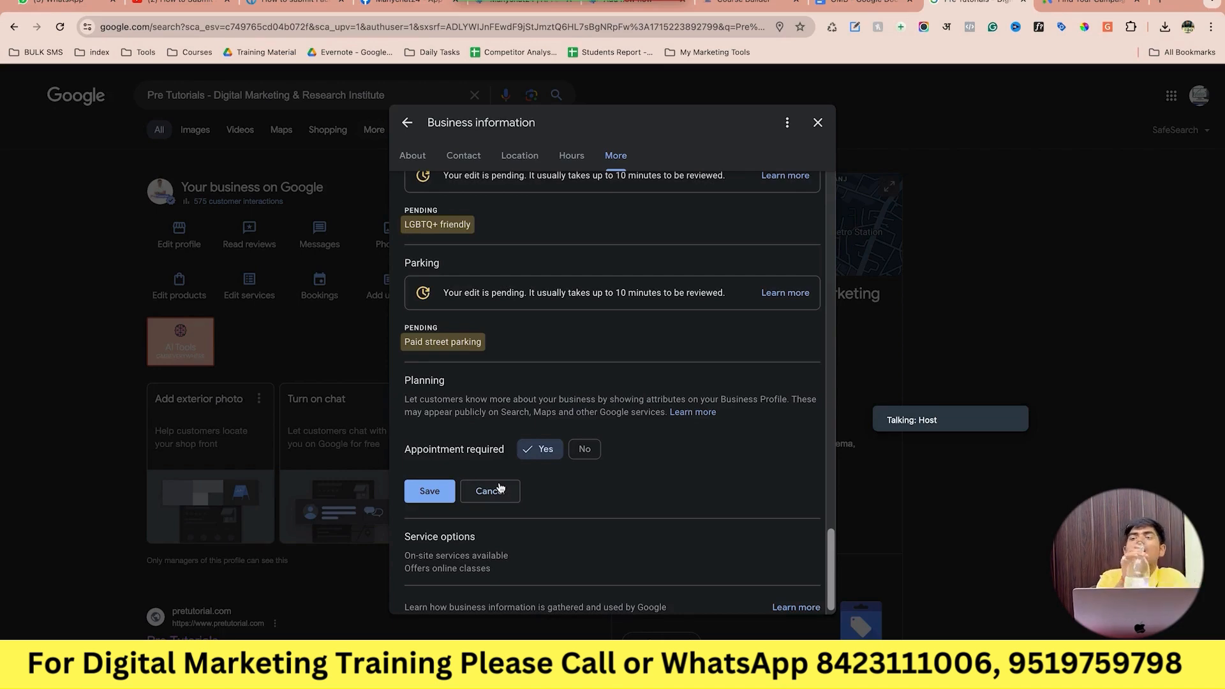
{"action": "scroll", "coordinate": [500, 488], "scroll_direction": "down", "scroll_amount": 1}
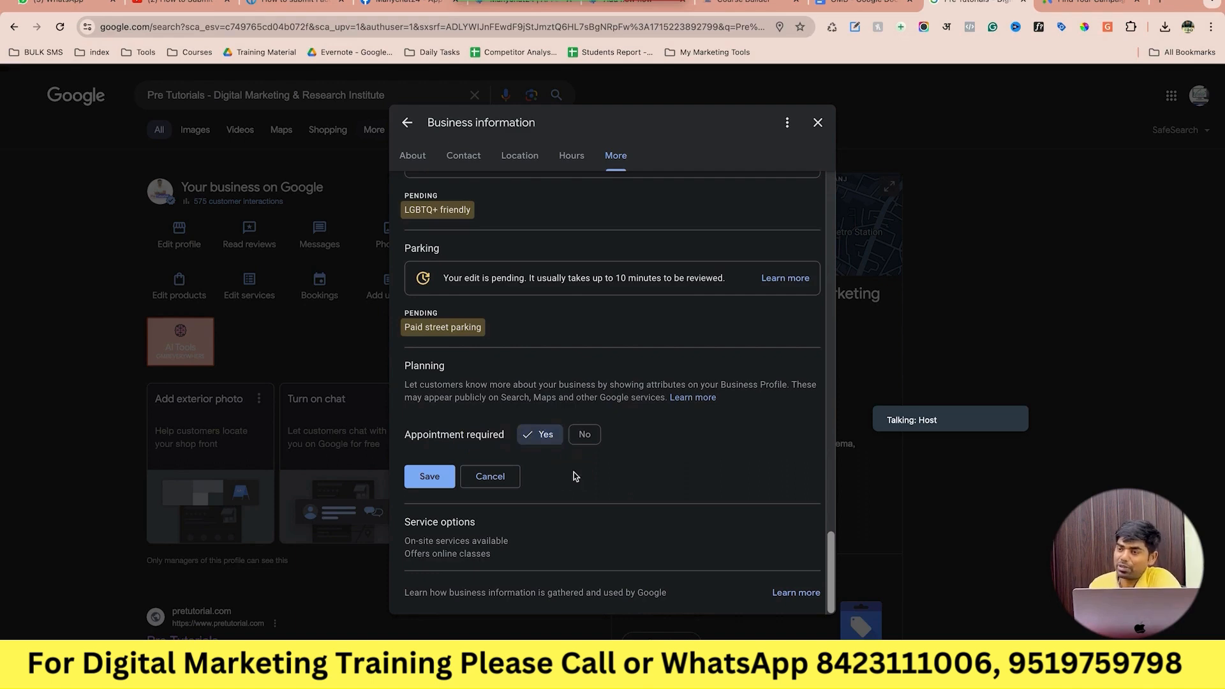
{"action": "left_click", "coordinate": [442, 478]}
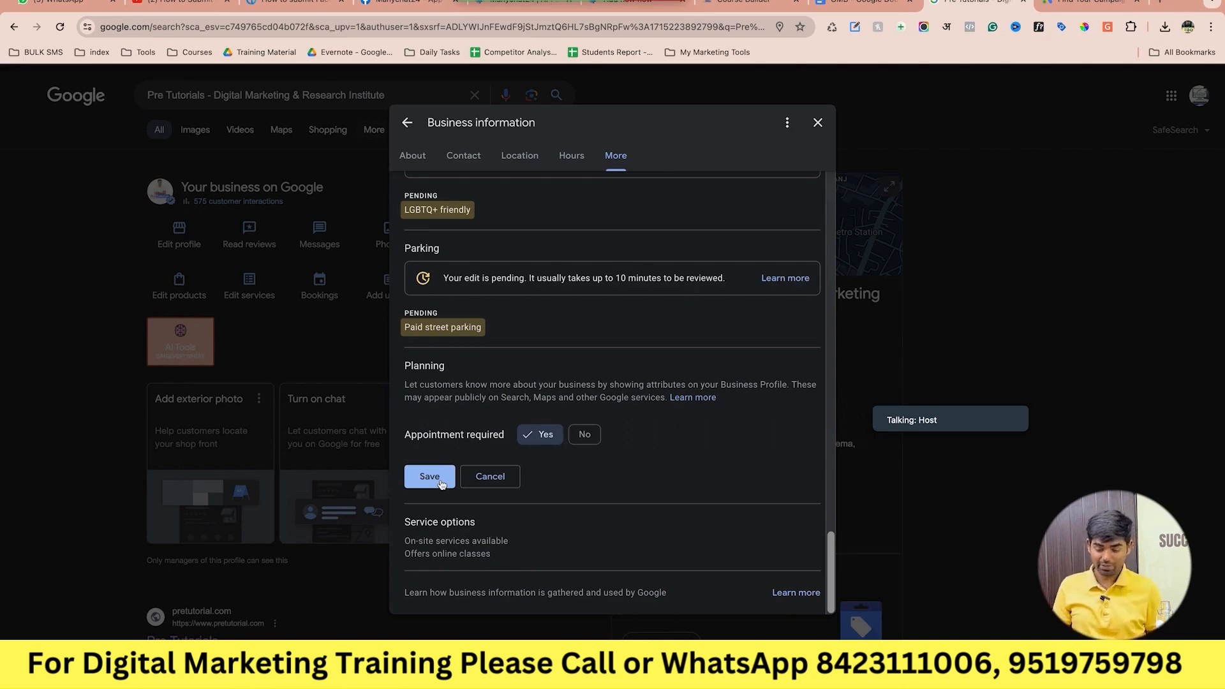
Keep Yes for online classes and on-site services and save.
{"action": "left_click", "coordinate": [609, 531]}
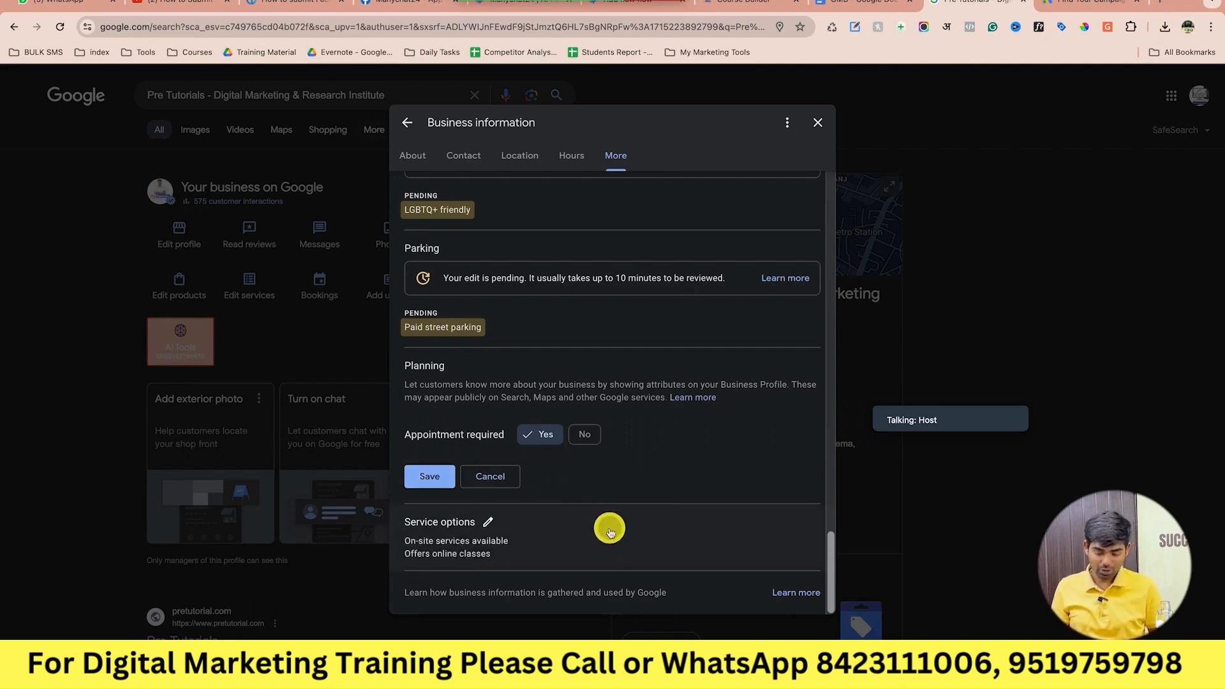
{"action": "left_click", "coordinate": [490, 525]}
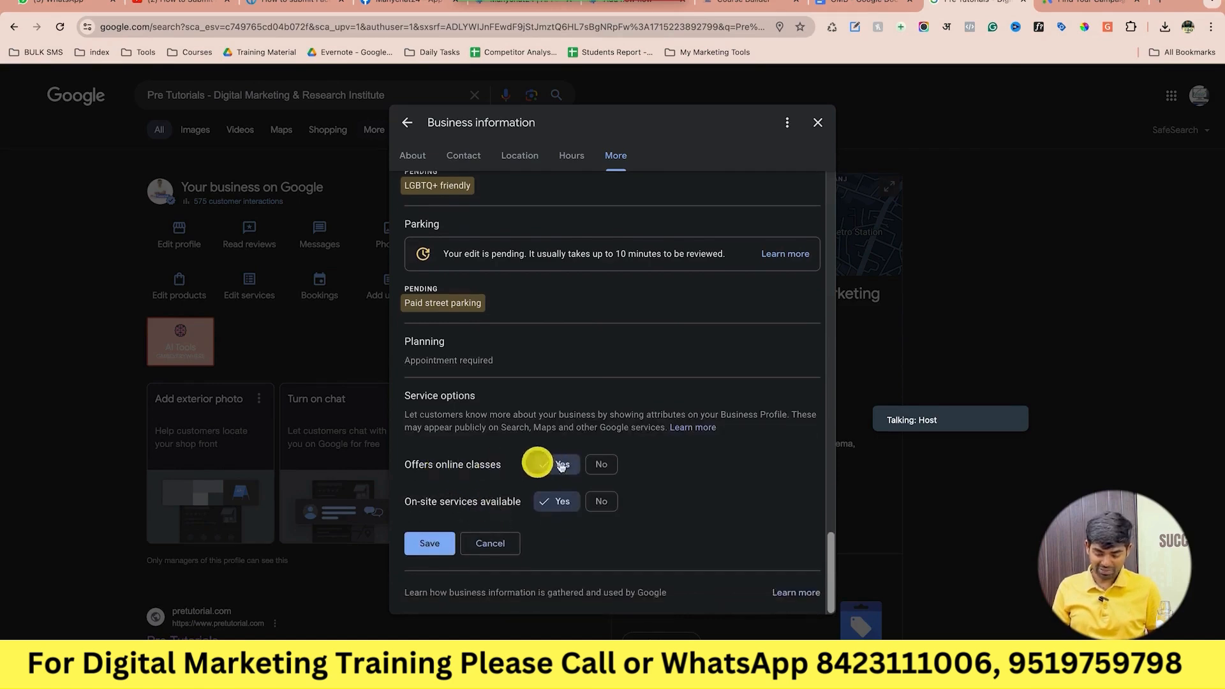
{"action": "left_click", "coordinate": [445, 550]}
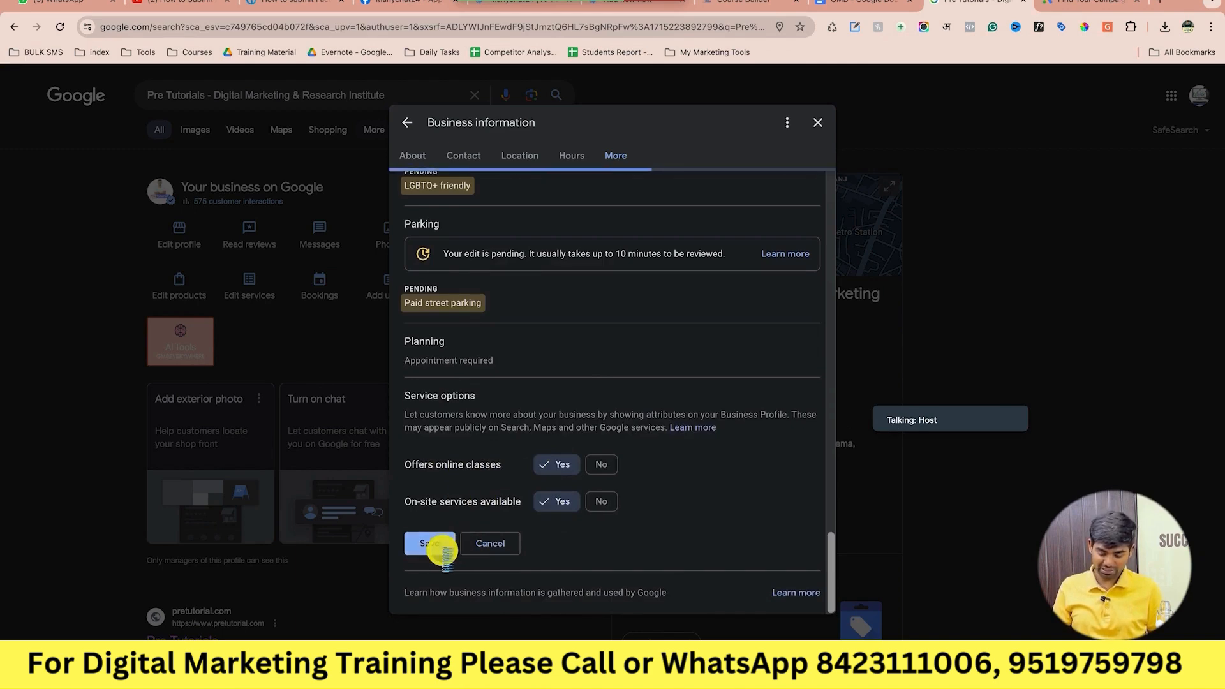
Check the contact details, then close the business information editor.
{"action": "scroll", "coordinate": [443, 555], "scroll_direction": "up", "scroll_amount": 20}
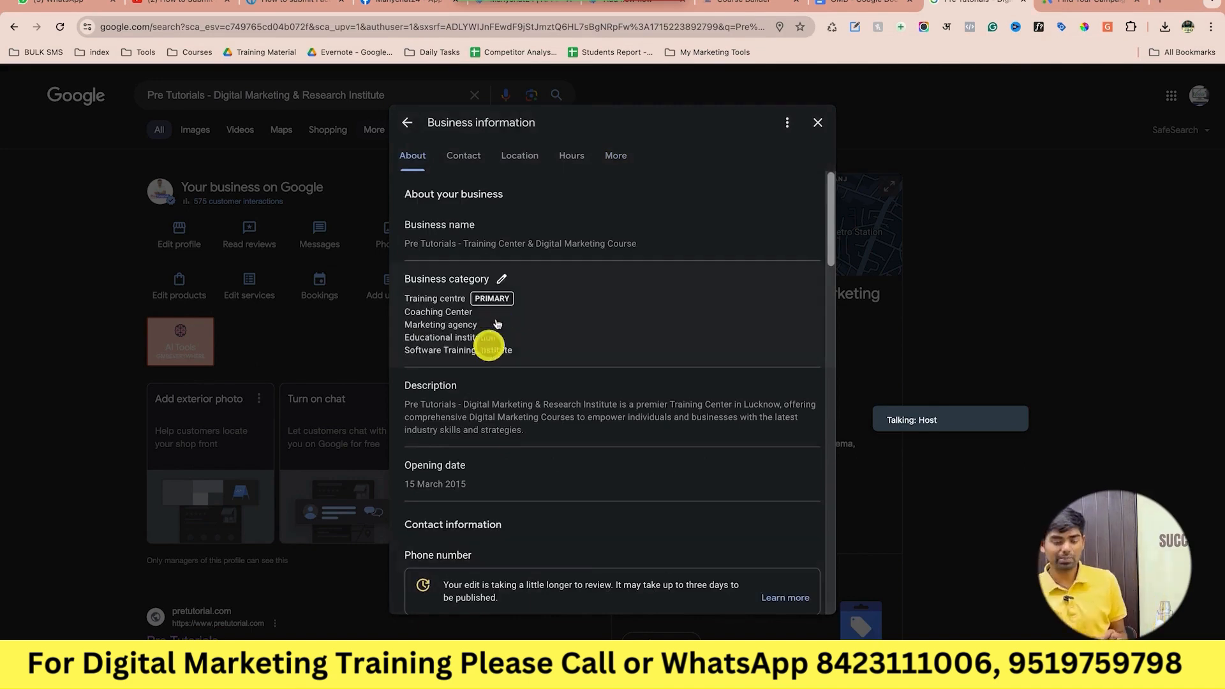
{"action": "left_click", "coordinate": [467, 158]}
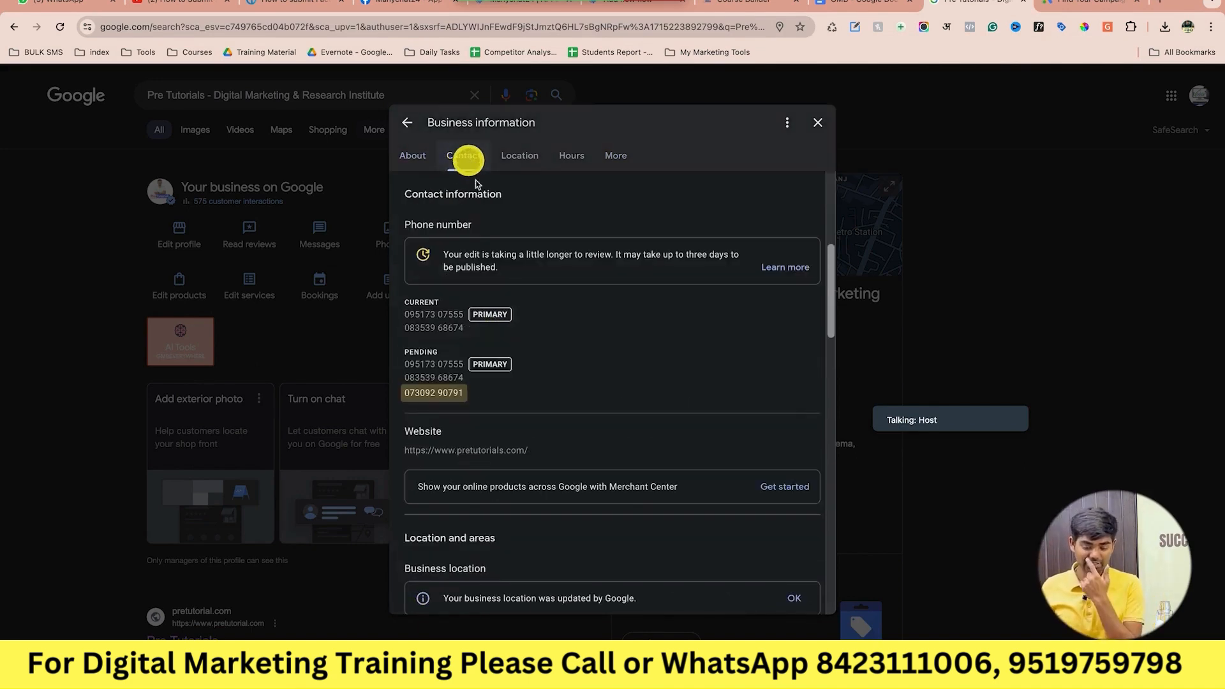
{"action": "scroll", "coordinate": [534, 405], "scroll_direction": "down", "scroll_amount": 3}
{"action": "scroll", "coordinate": [536, 407], "scroll_direction": "down", "scroll_amount": 10}
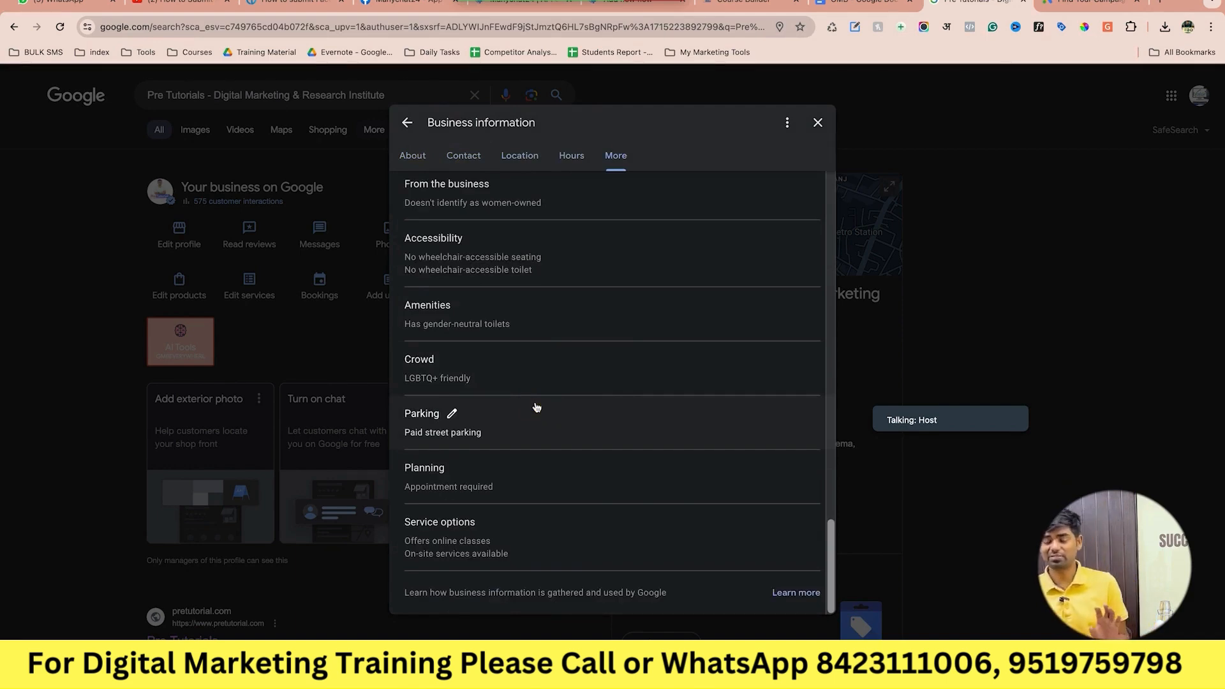
{"action": "left_click", "coordinate": [820, 120]}
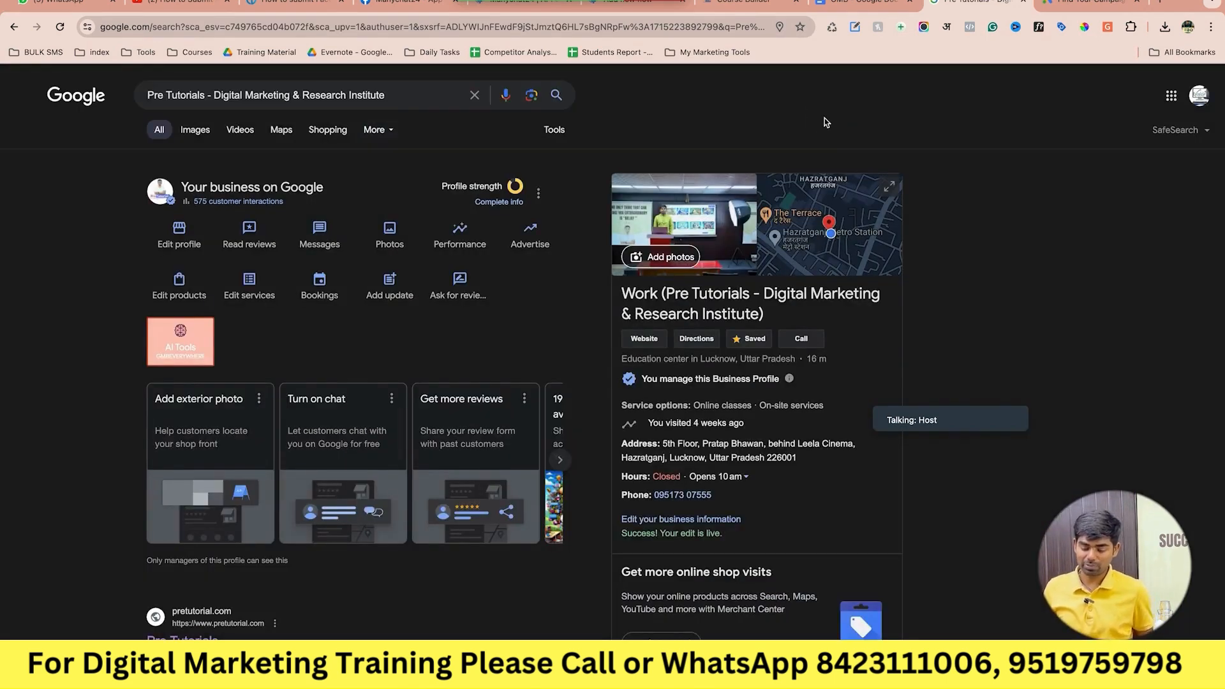
{"action": "left_click", "coordinate": [860, 8]}
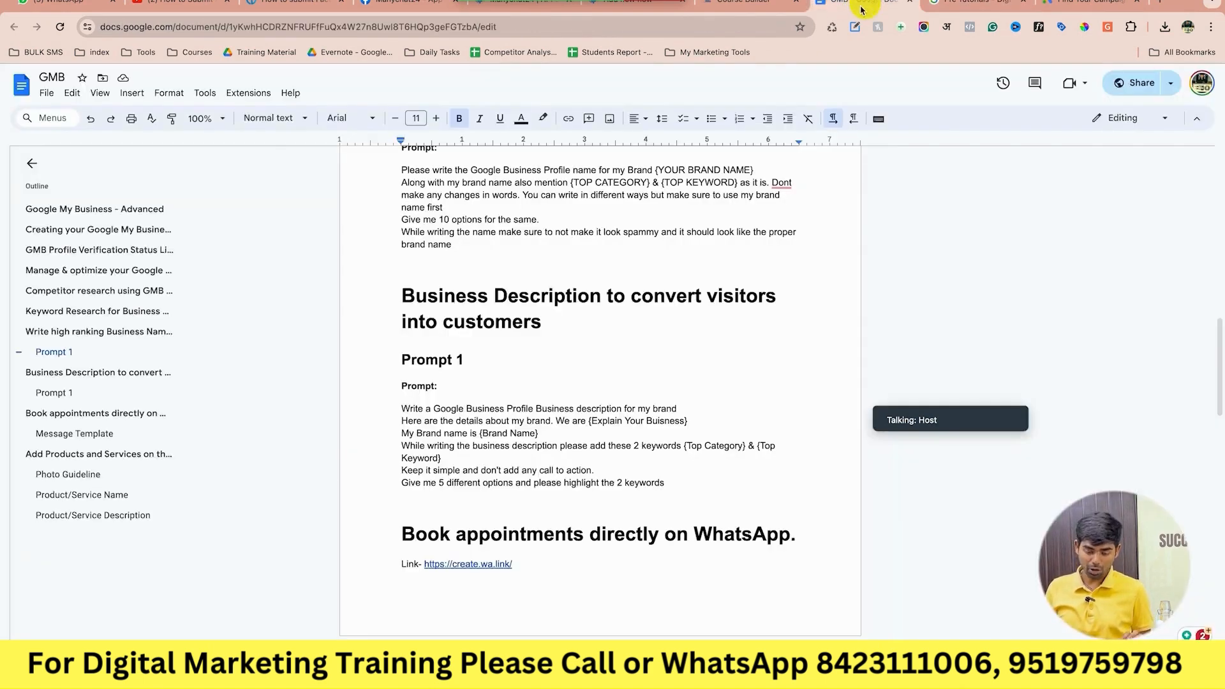
{"action": "left_click", "coordinate": [953, 3]}
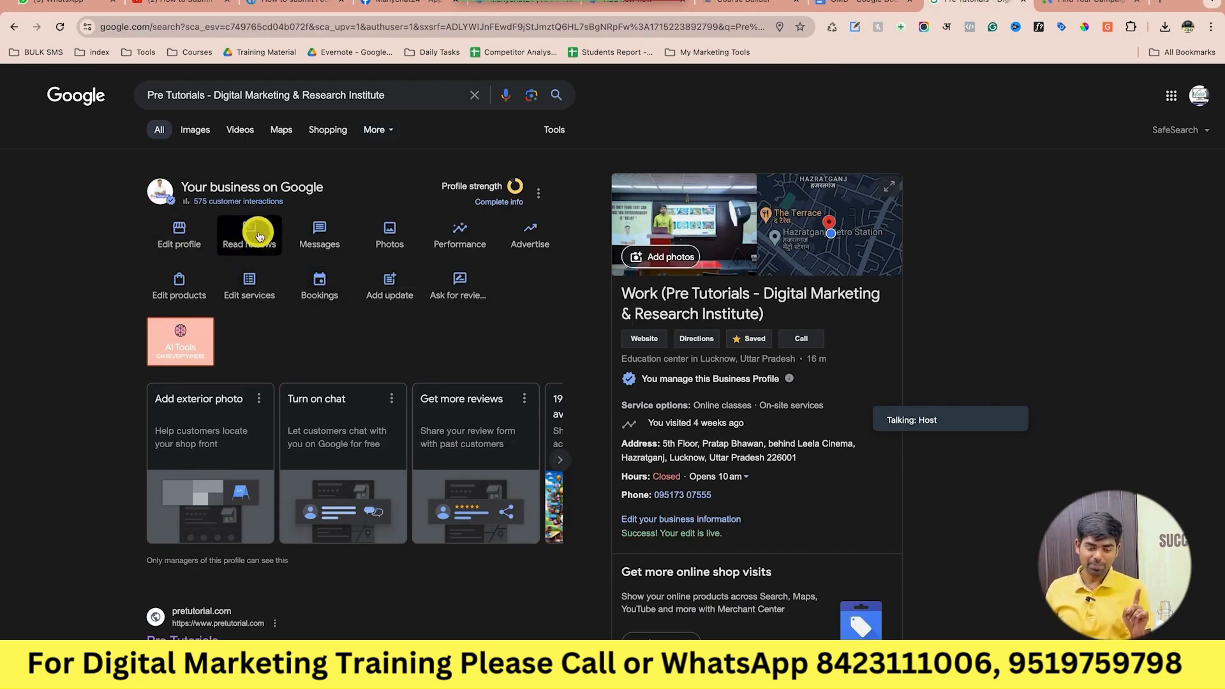
{"action": "left_click", "coordinate": [323, 233]}
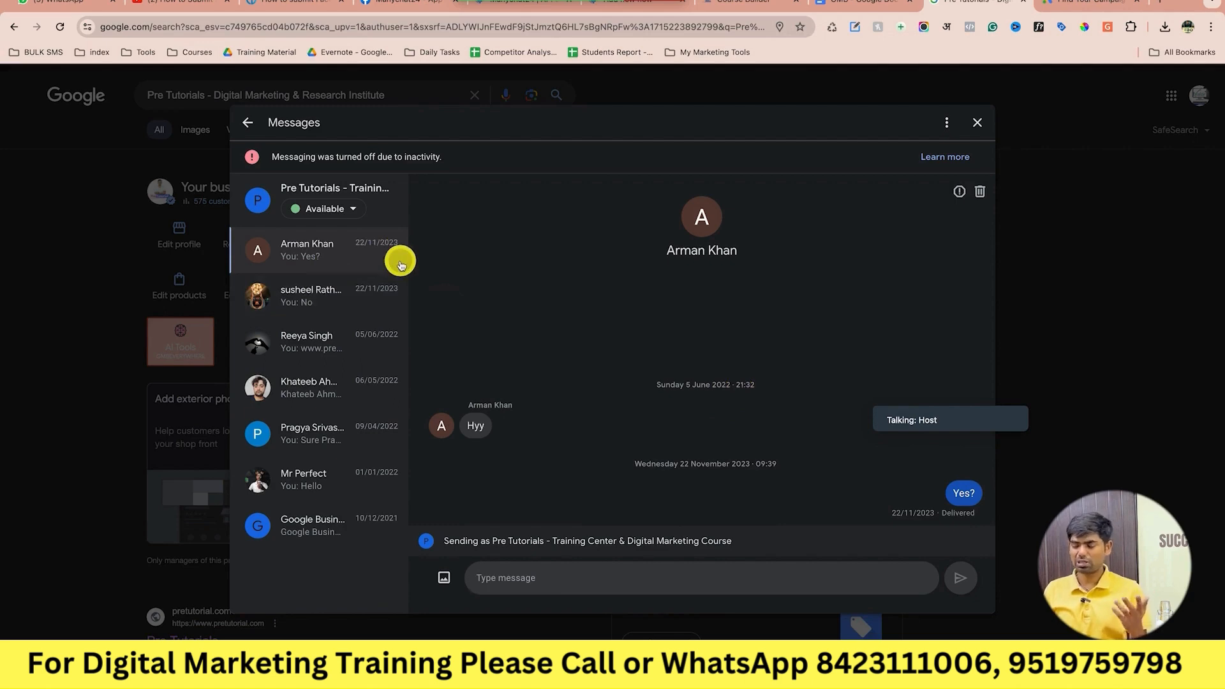
{"action": "left_click", "coordinate": [974, 128]}
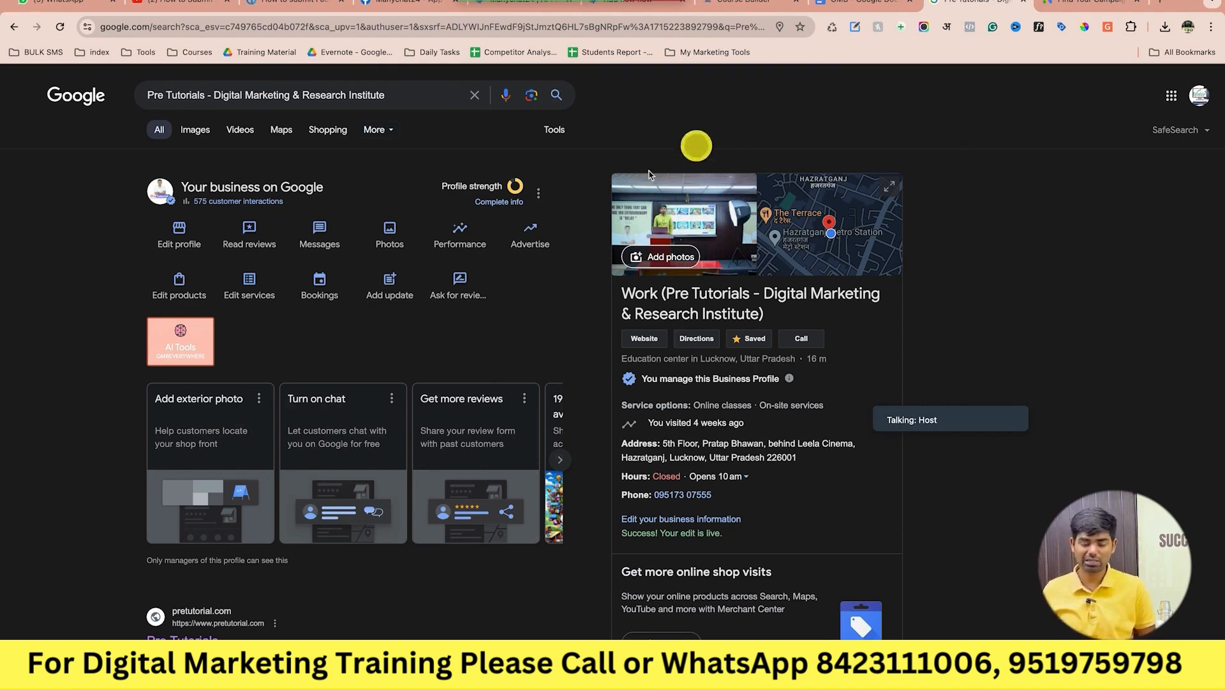
Open Photos and scroll through the business's photos, videos, cover and logo.
{"action": "left_click", "coordinate": [394, 241]}
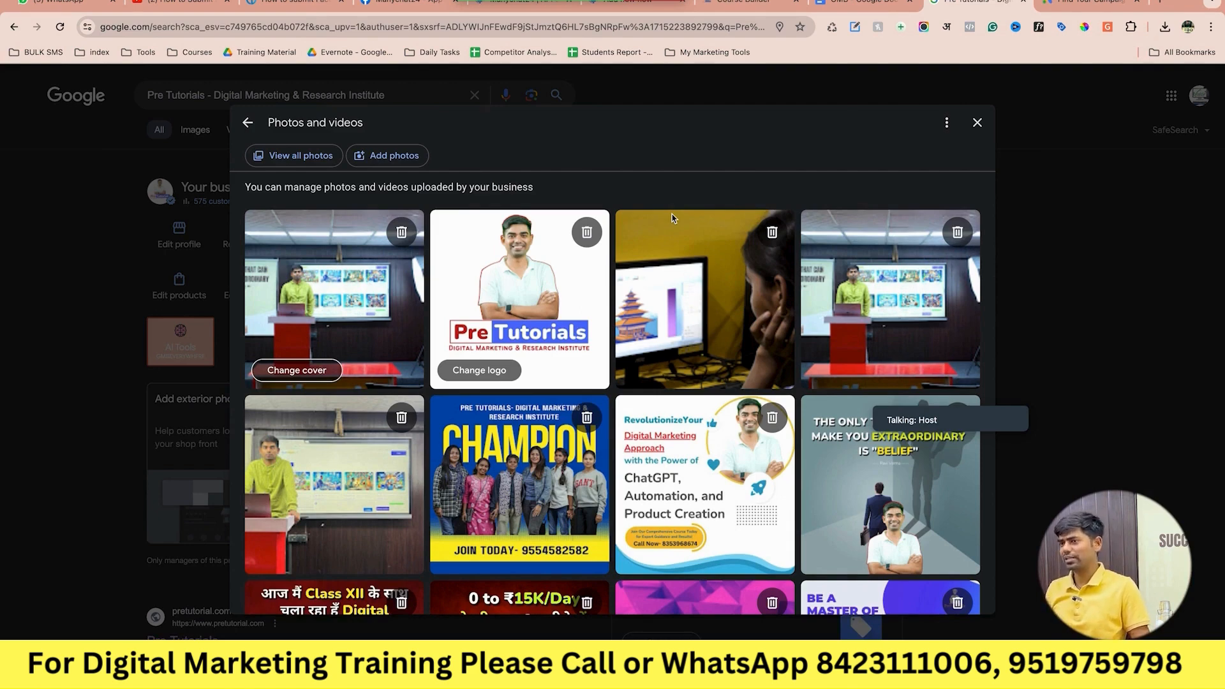
{"action": "scroll", "coordinate": [672, 218], "scroll_direction": "down", "scroll_amount": 5}
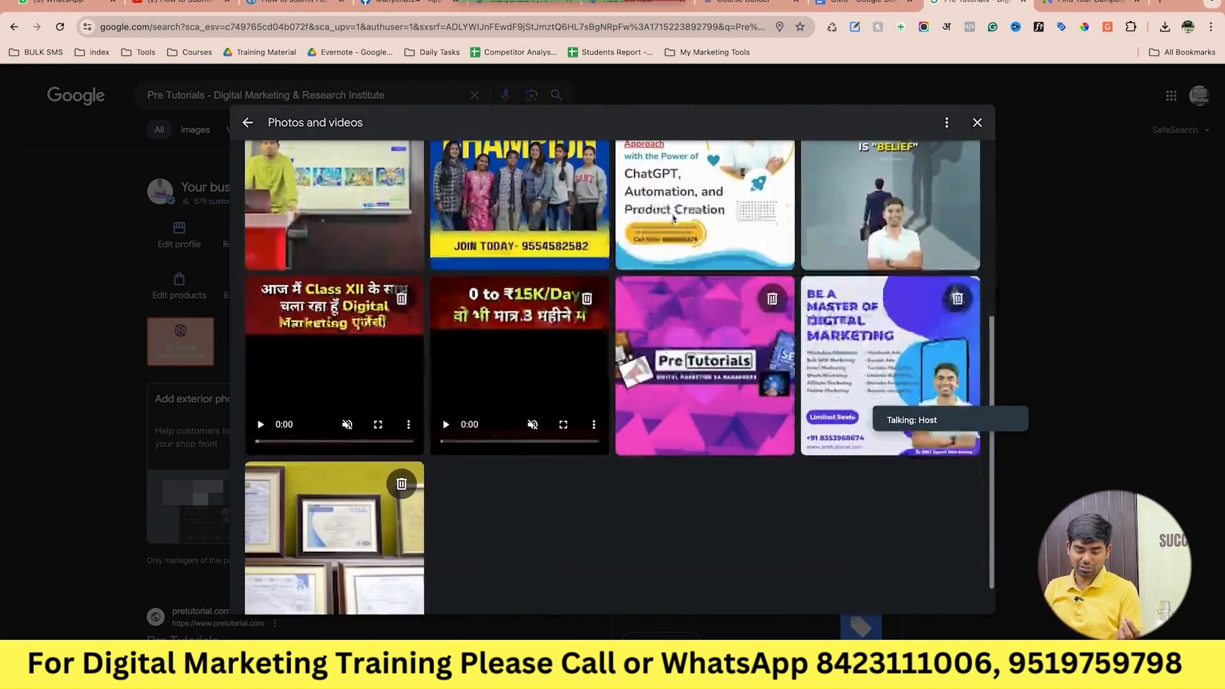
{"action": "scroll", "coordinate": [671, 218], "scroll_direction": "up", "scroll_amount": 5}
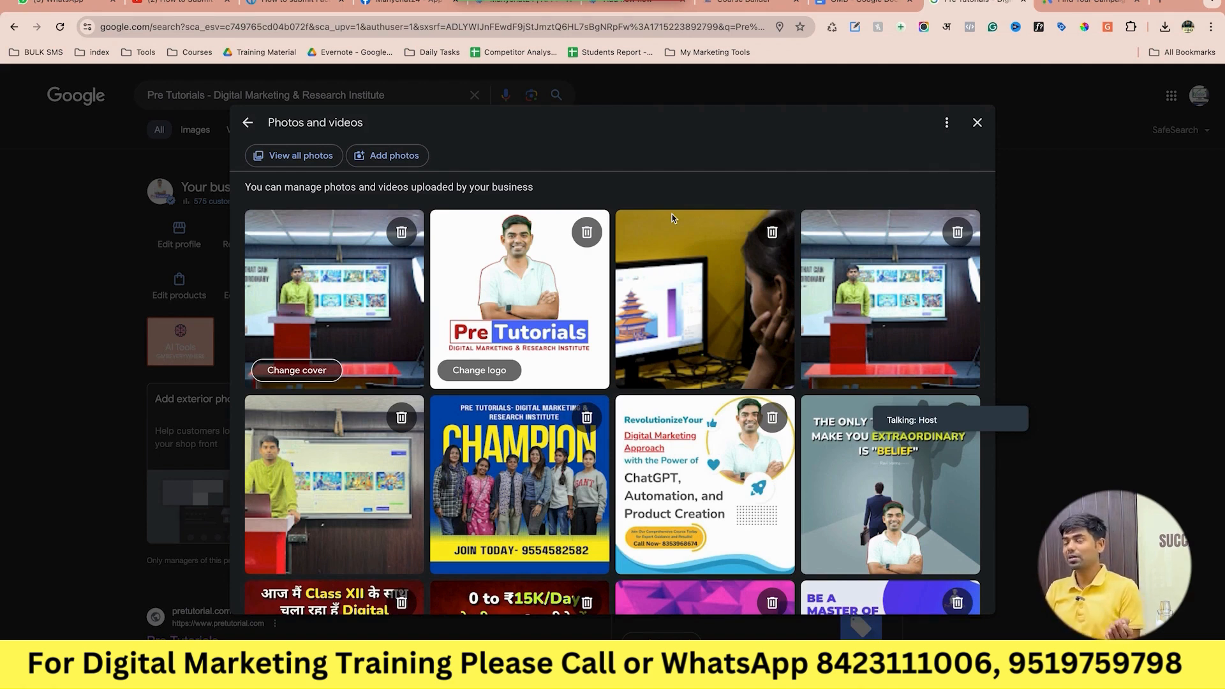
Search Google Images for 'digital marketing institute in lucknow' in a new tab.
{"action": "left_click", "coordinate": [1156, 6]}
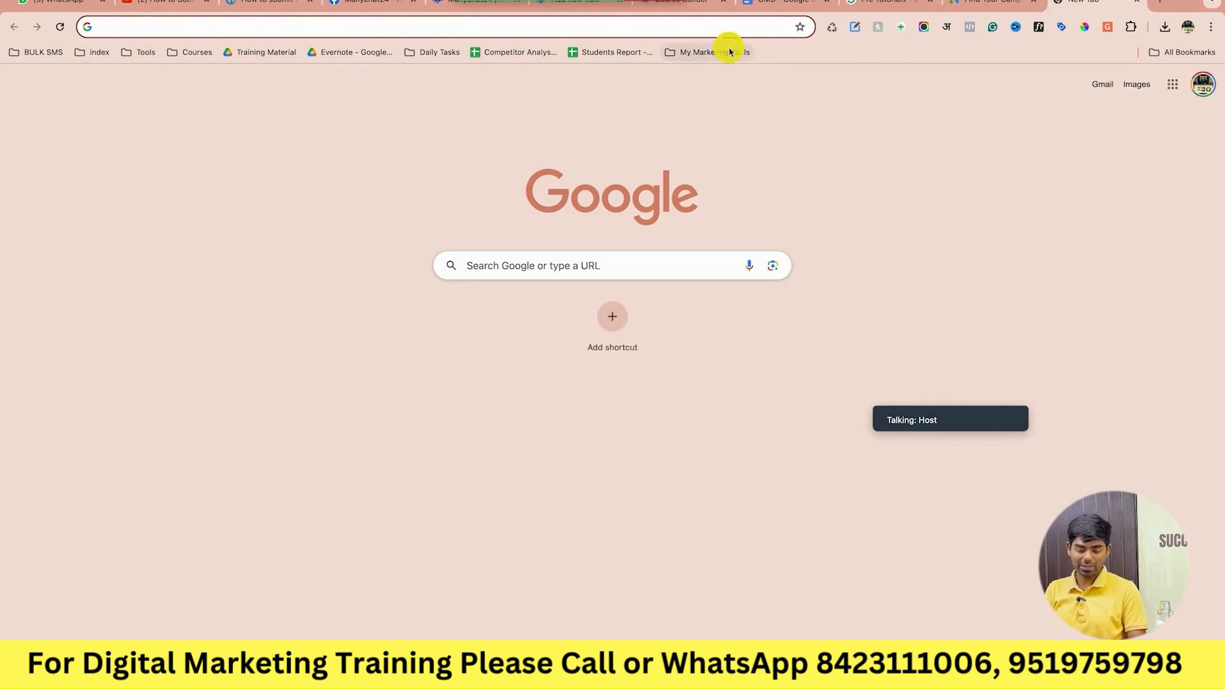
{"action": "left_click", "coordinate": [598, 273]}
{"action": "type", "text": "digi"}
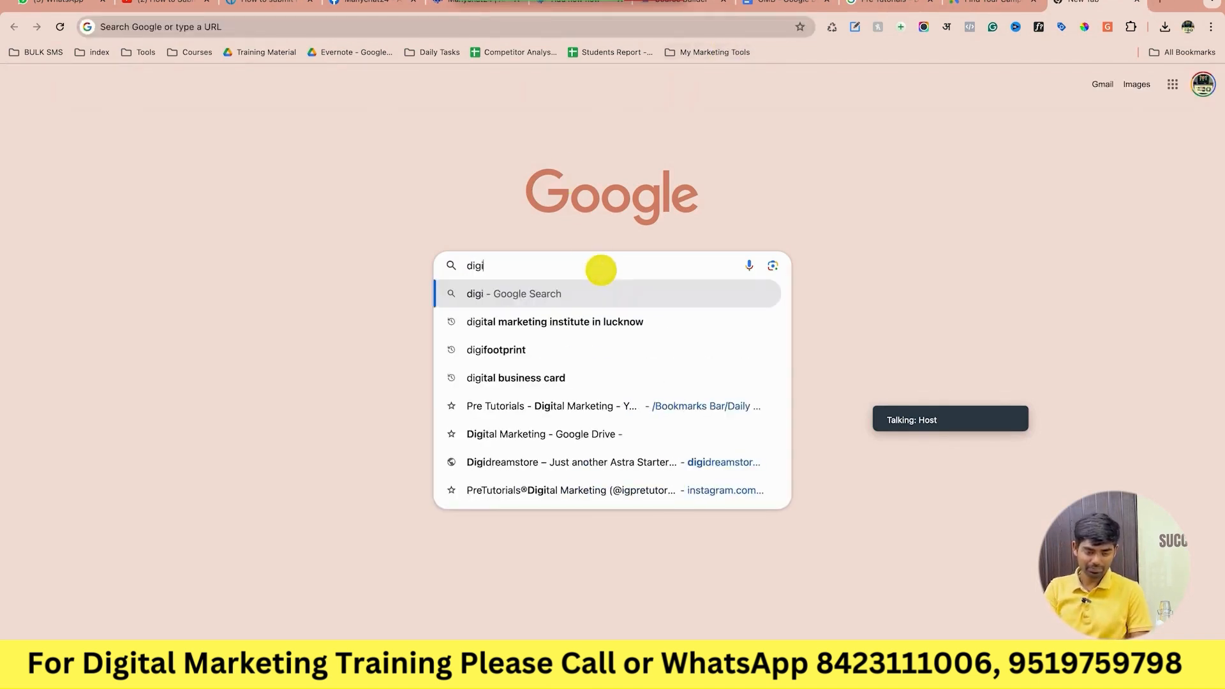
{"action": "key", "text": "Down"}
{"action": "key", "text": "Return"}
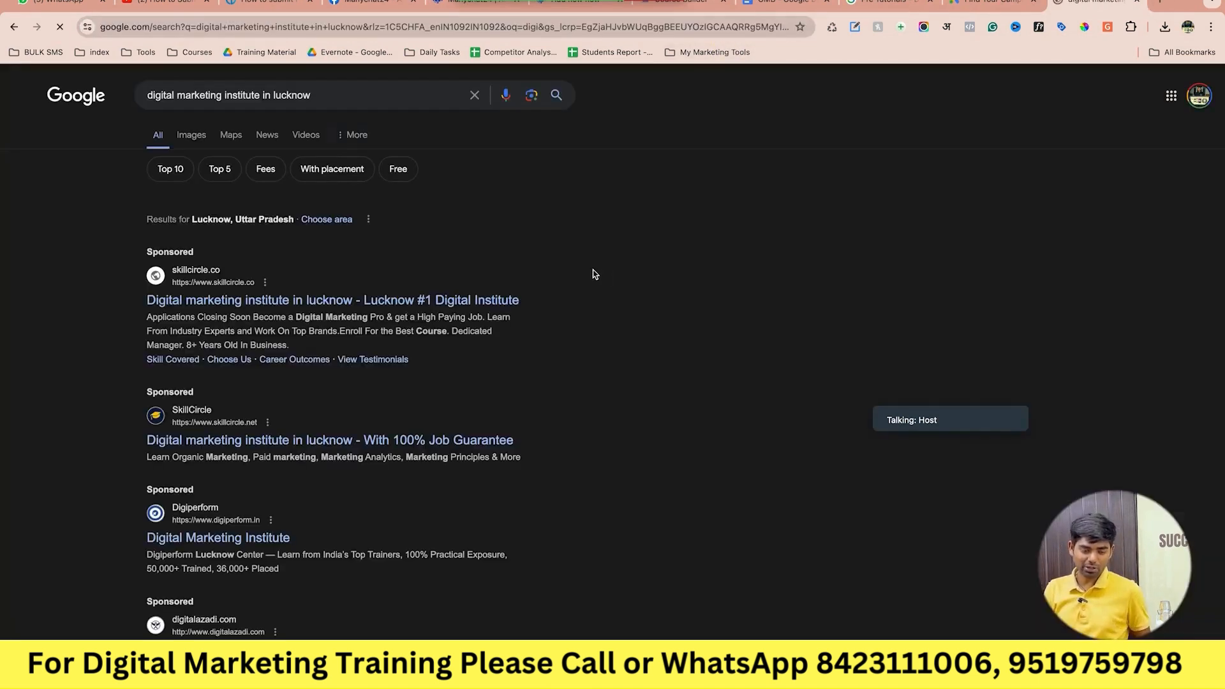
{"action": "left_click", "coordinate": [195, 137]}
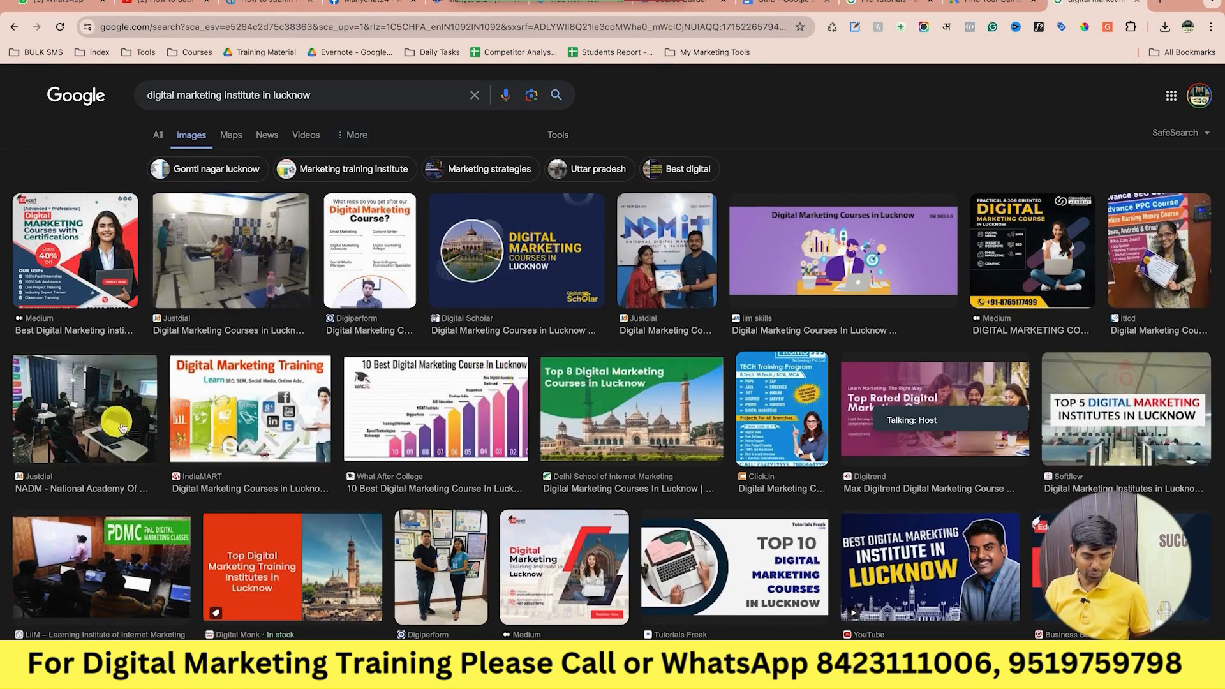
Open the first image result's Medium article, then close the extra tabs.
{"action": "scroll", "coordinate": [147, 450], "scroll_direction": "down", "scroll_amount": 1}
{"action": "scroll", "coordinate": [147, 450], "scroll_direction": "down", "scroll_amount": 8}
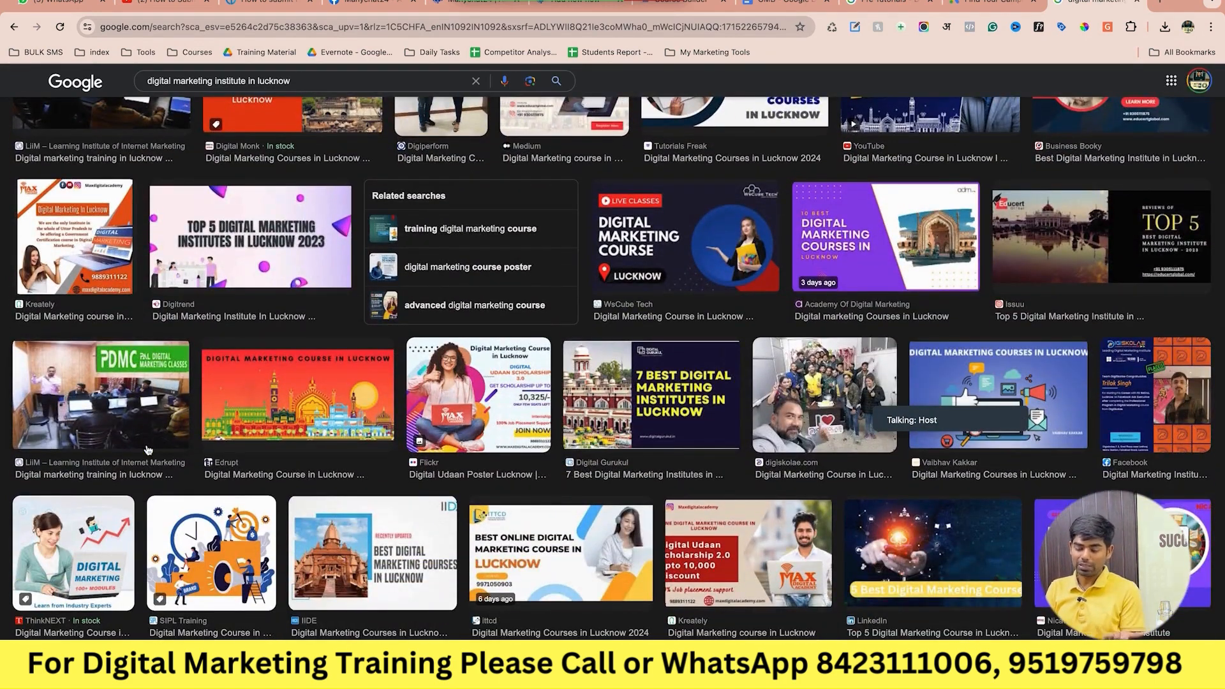
{"action": "scroll", "coordinate": [147, 450], "scroll_direction": "up", "scroll_amount": 10}
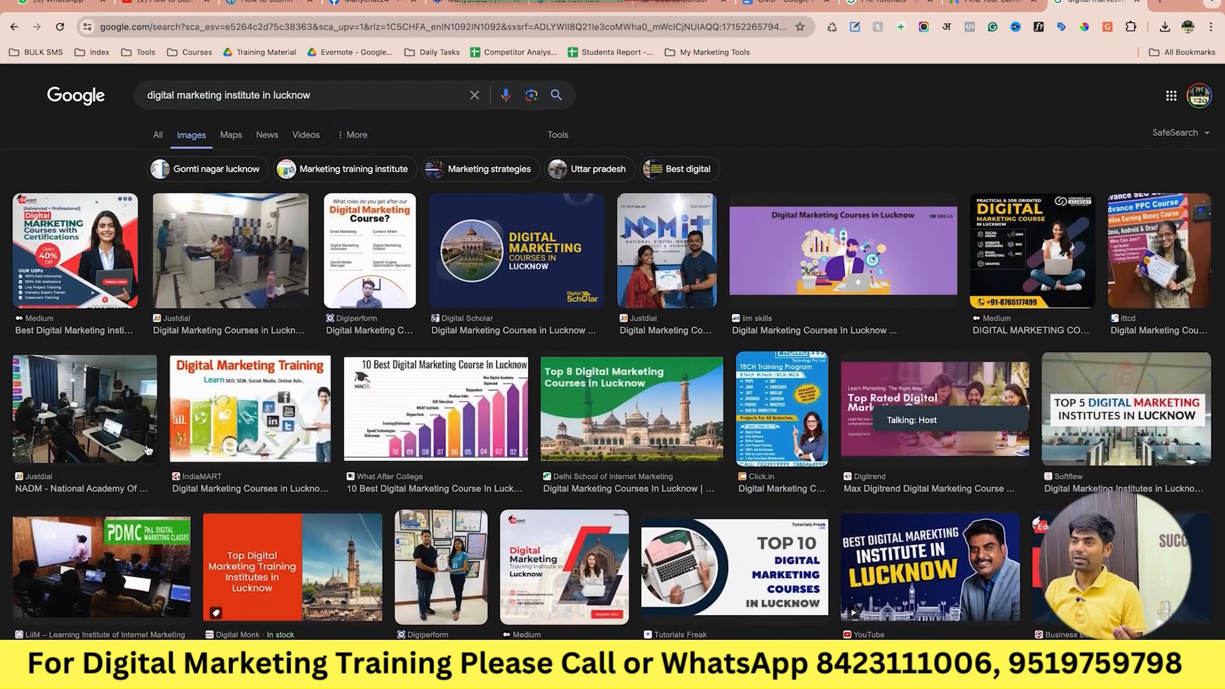
{"action": "left_click", "coordinate": [82, 263]}
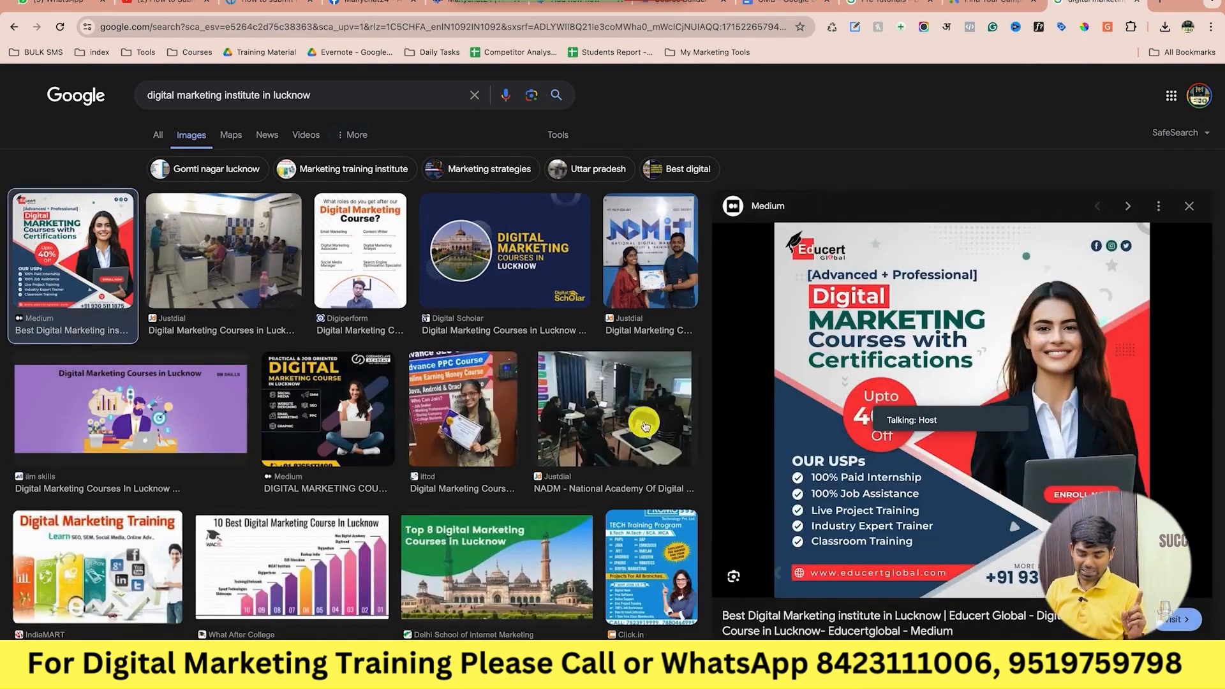
{"action": "scroll", "coordinate": [818, 460], "scroll_direction": "down", "scroll_amount": 8}
{"action": "scroll", "coordinate": [818, 460], "scroll_direction": "up", "scroll_amount": 4}
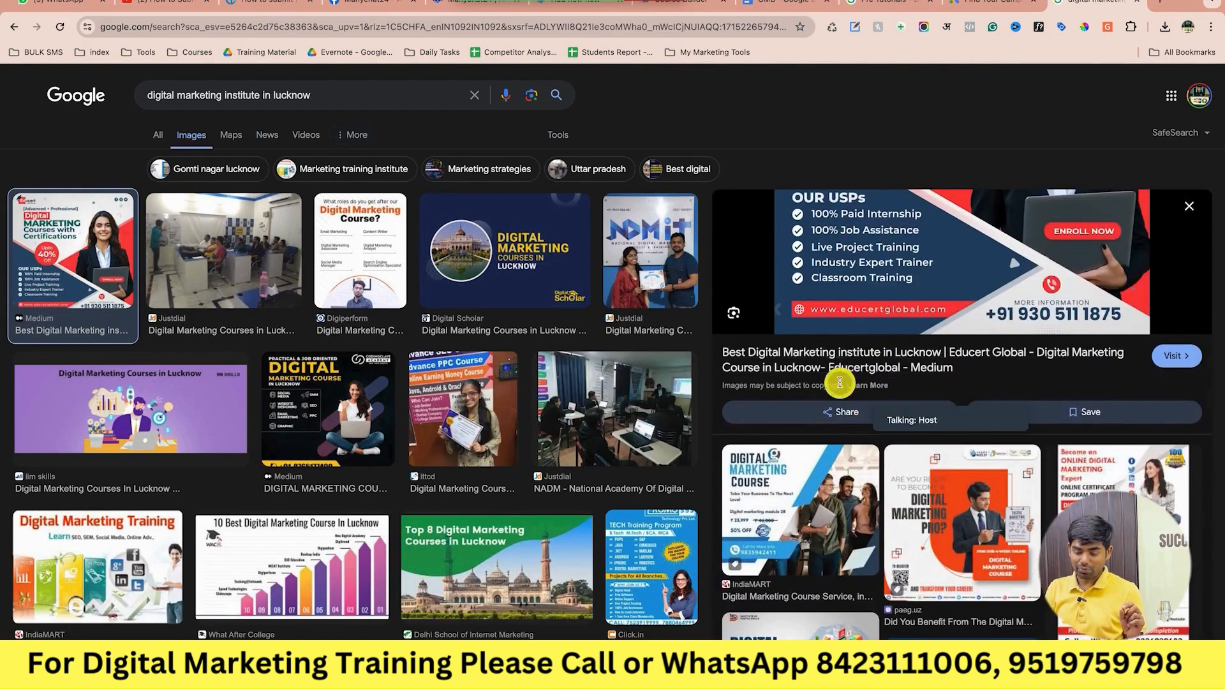
{"action": "left_click", "coordinate": [853, 355]}
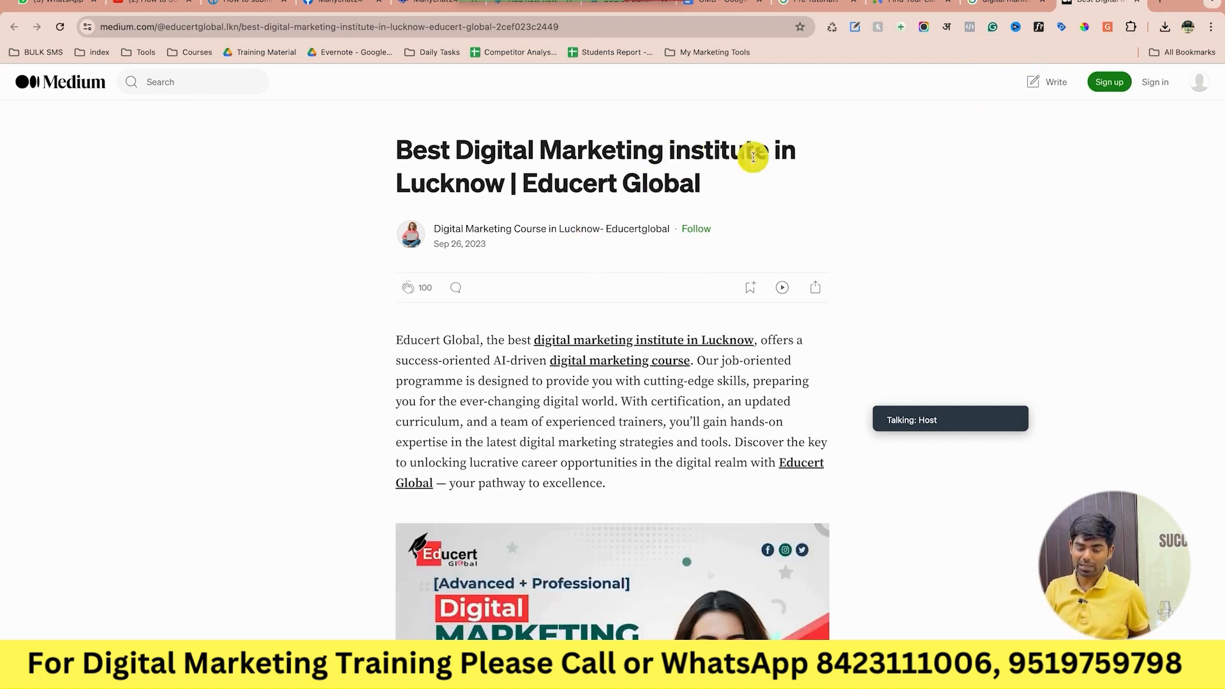
{"action": "left_click", "coordinate": [1136, 5]}
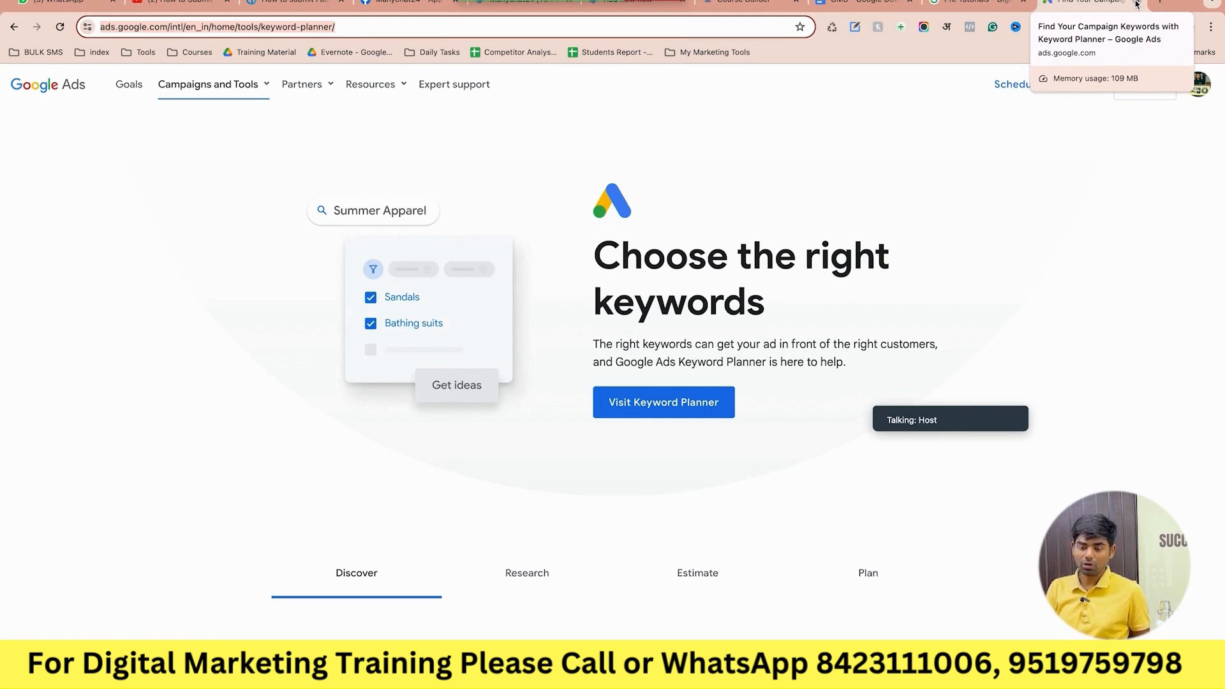
{"action": "left_click", "coordinate": [1136, 5]}
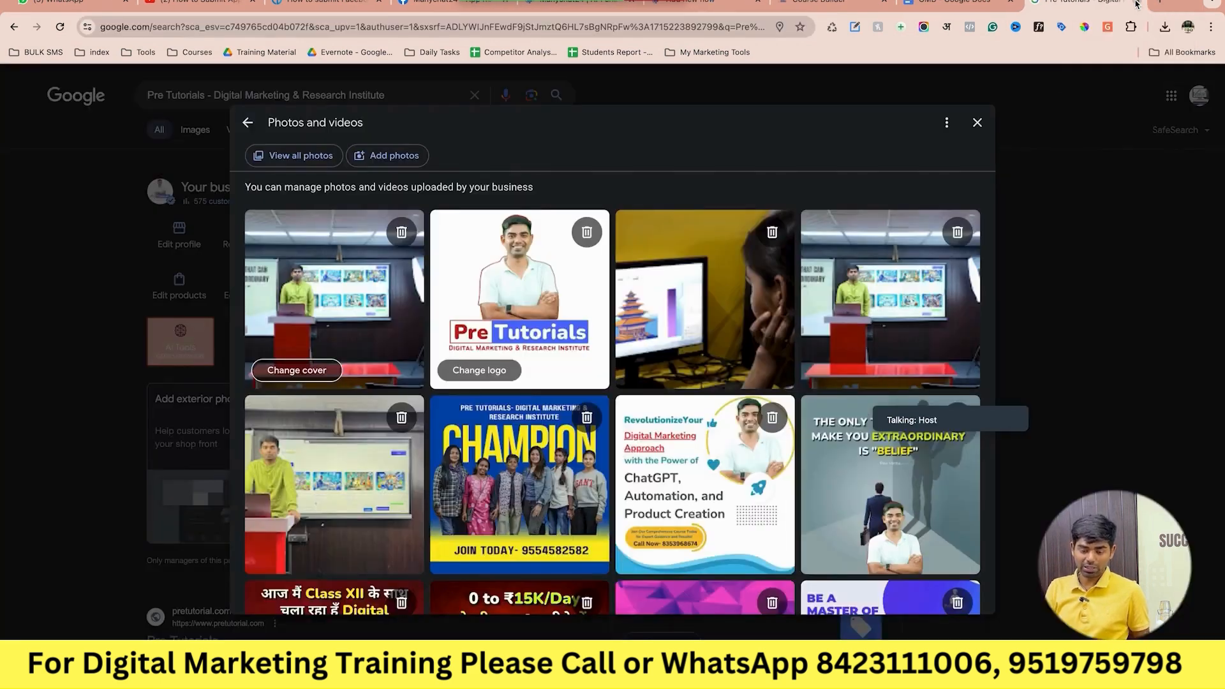
Close the Photos and videos view and return to the Pre Tutorials management panel.
{"action": "left_click", "coordinate": [972, 126]}
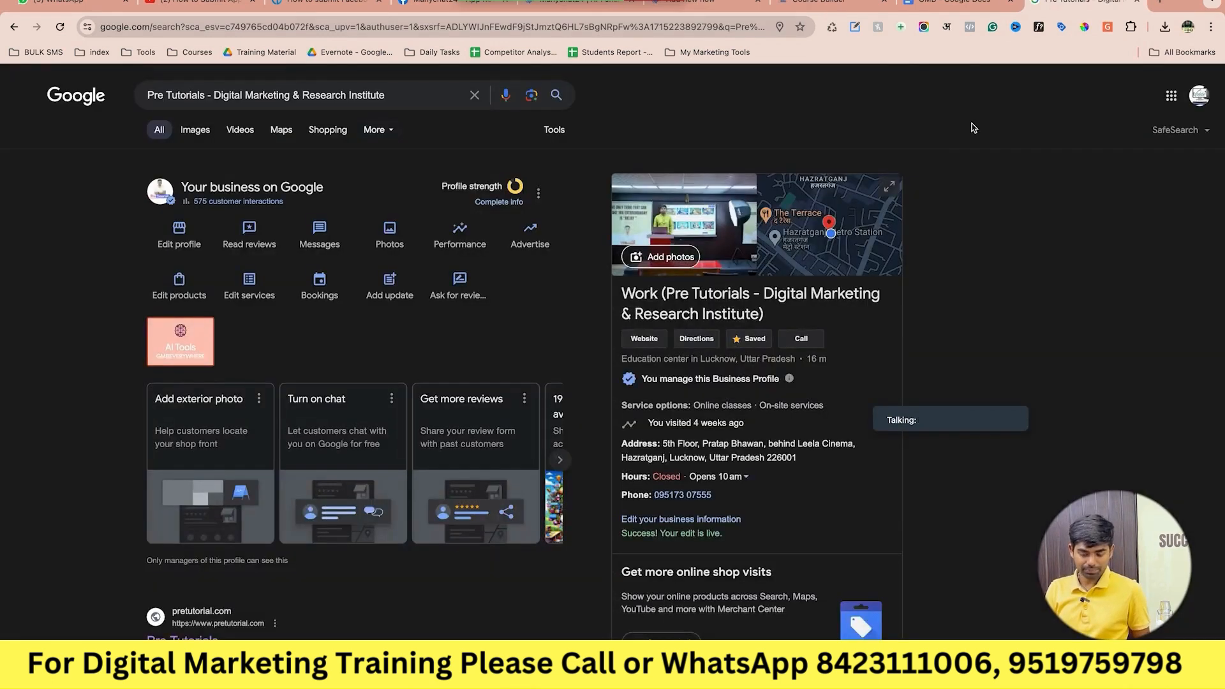
{"action": "left_click", "coordinate": [580, 347]}
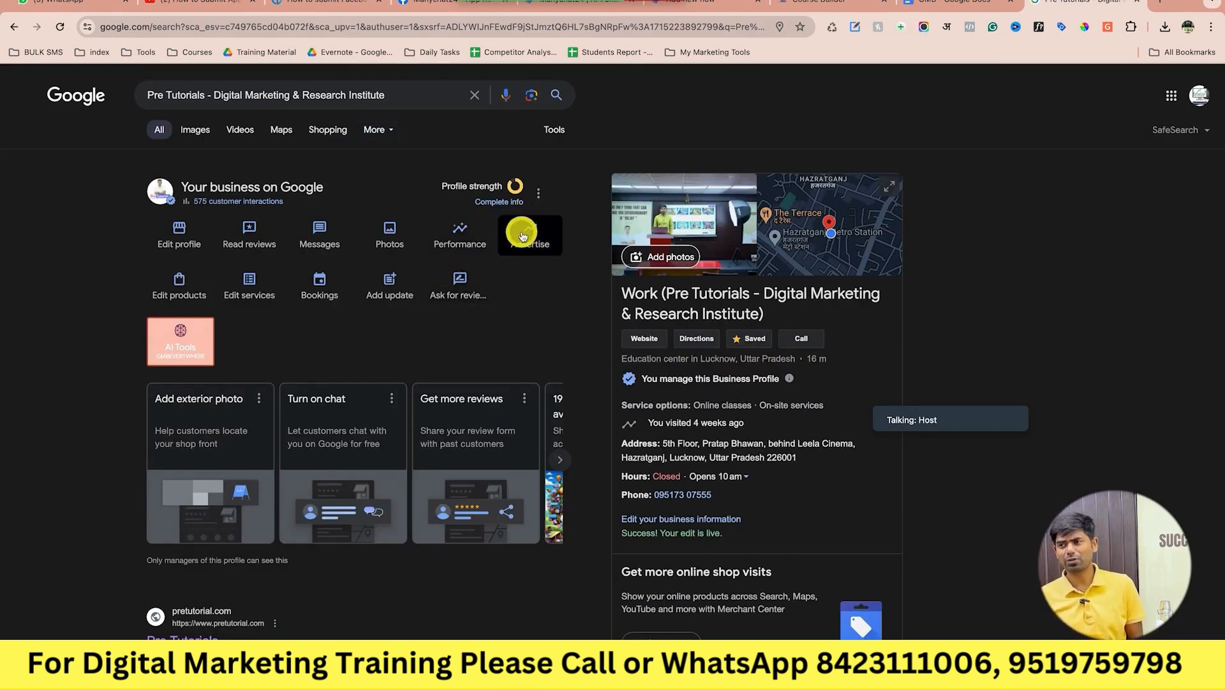
{"action": "scroll", "coordinate": [522, 236], "scroll_direction": "down", "scroll_amount": 15}
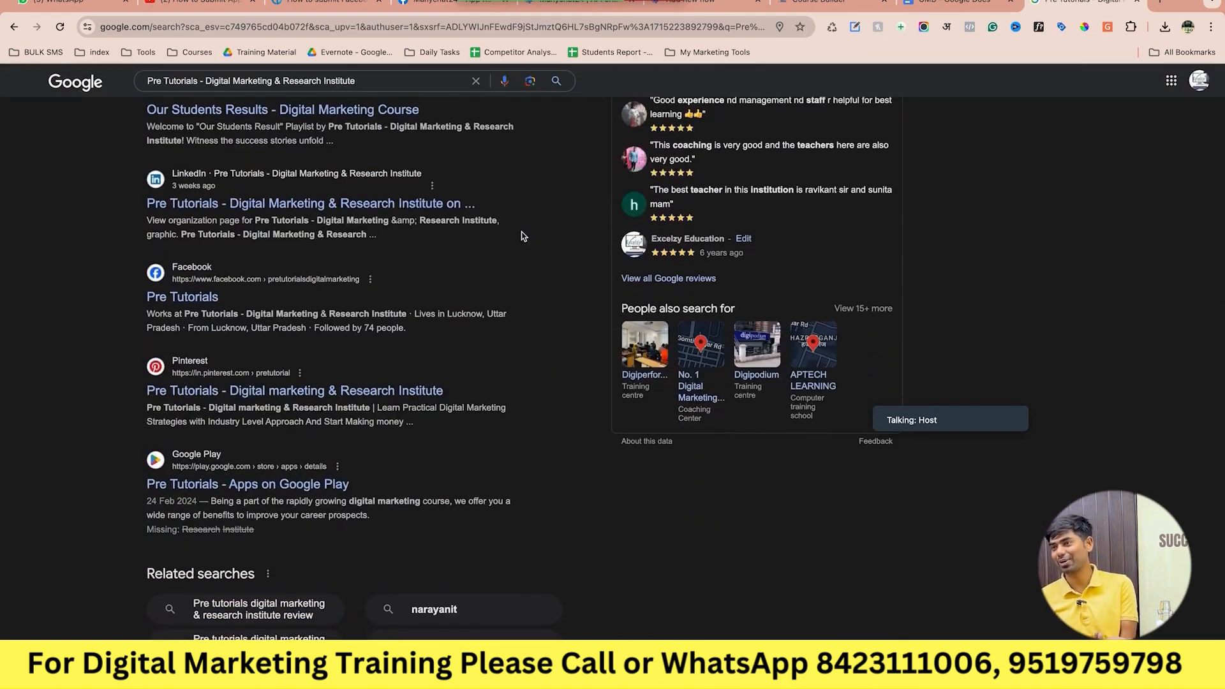
{"action": "scroll", "coordinate": [521, 236], "scroll_direction": "up", "scroll_amount": 15}
{"action": "scroll", "coordinate": [521, 236], "scroll_direction": "up", "scroll_amount": 3}
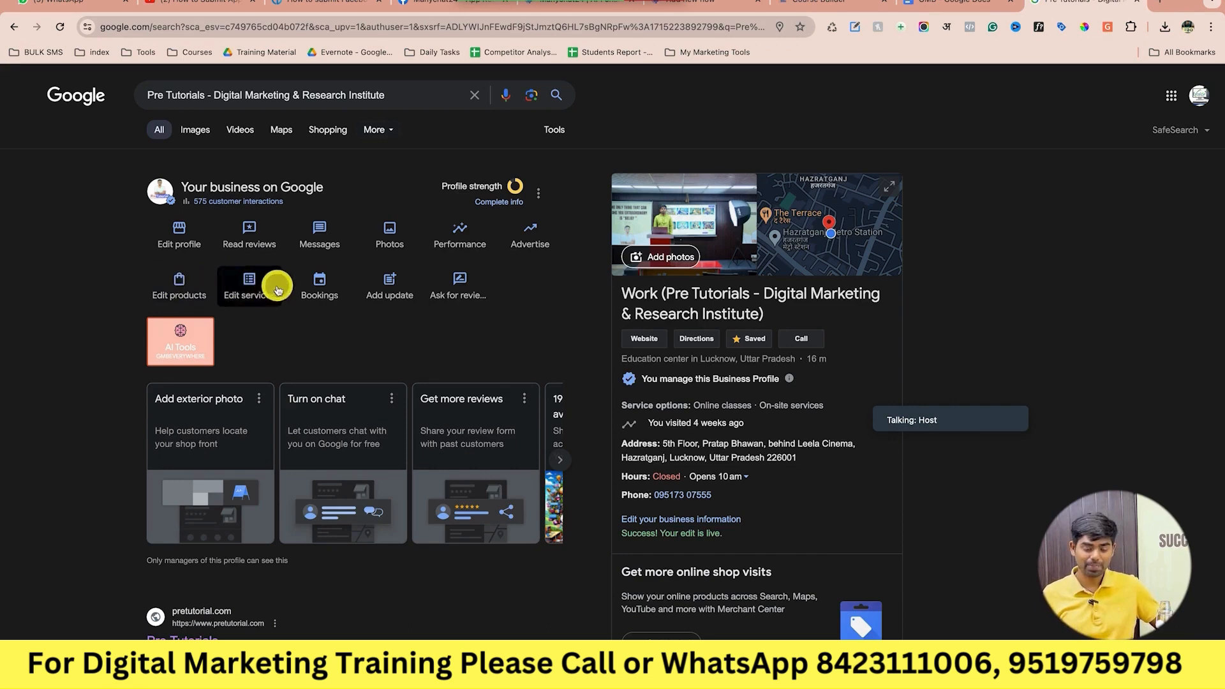
Open the Services list, review the Training centre categories, and close it.
{"action": "left_click", "coordinate": [254, 290]}
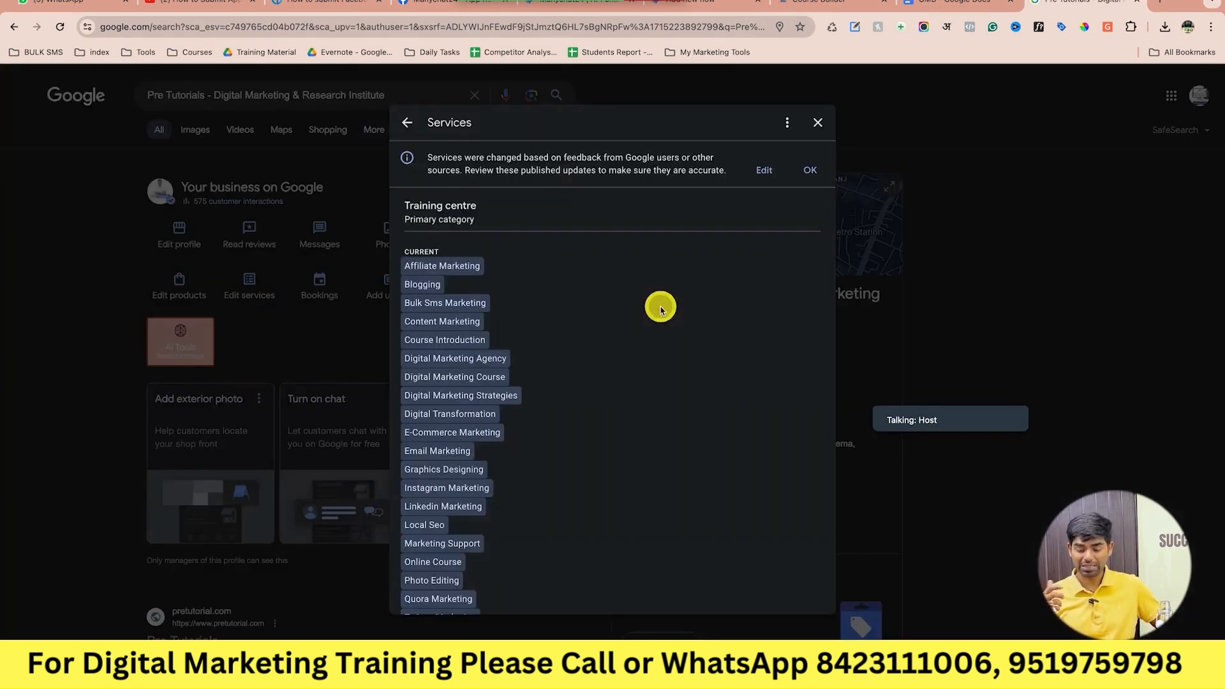
{"action": "scroll", "coordinate": [660, 309], "scroll_direction": "down", "scroll_amount": 5}
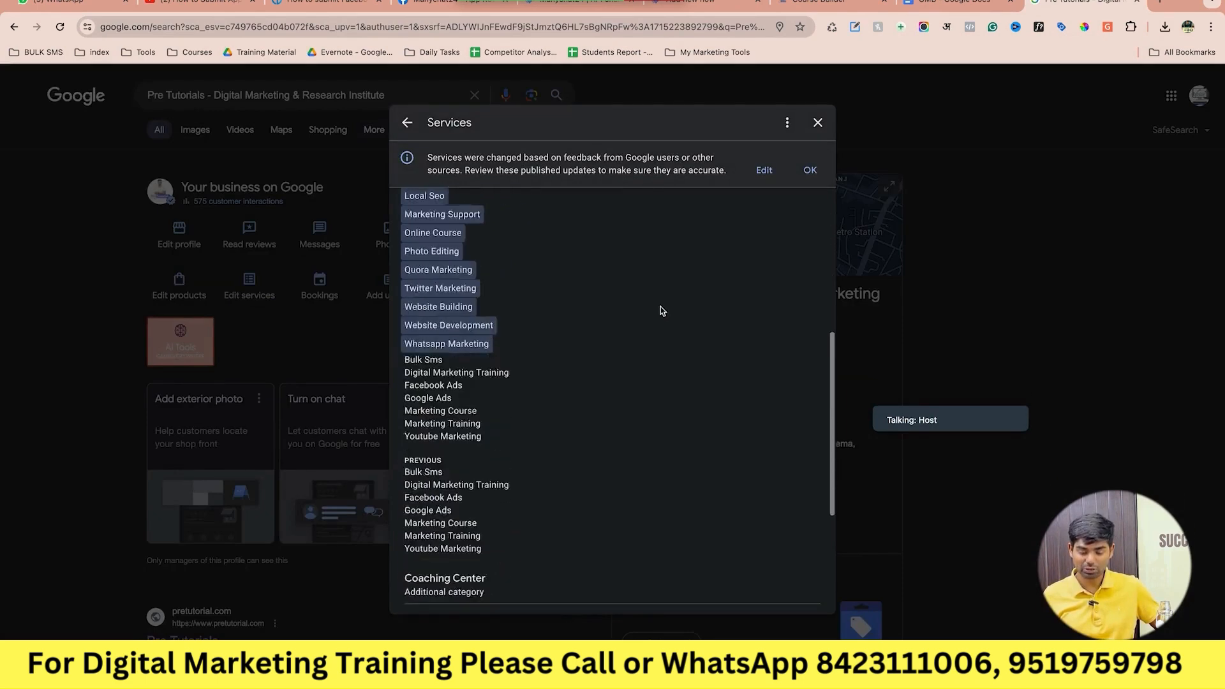
{"action": "scroll", "coordinate": [660, 310], "scroll_direction": "up", "scroll_amount": 5}
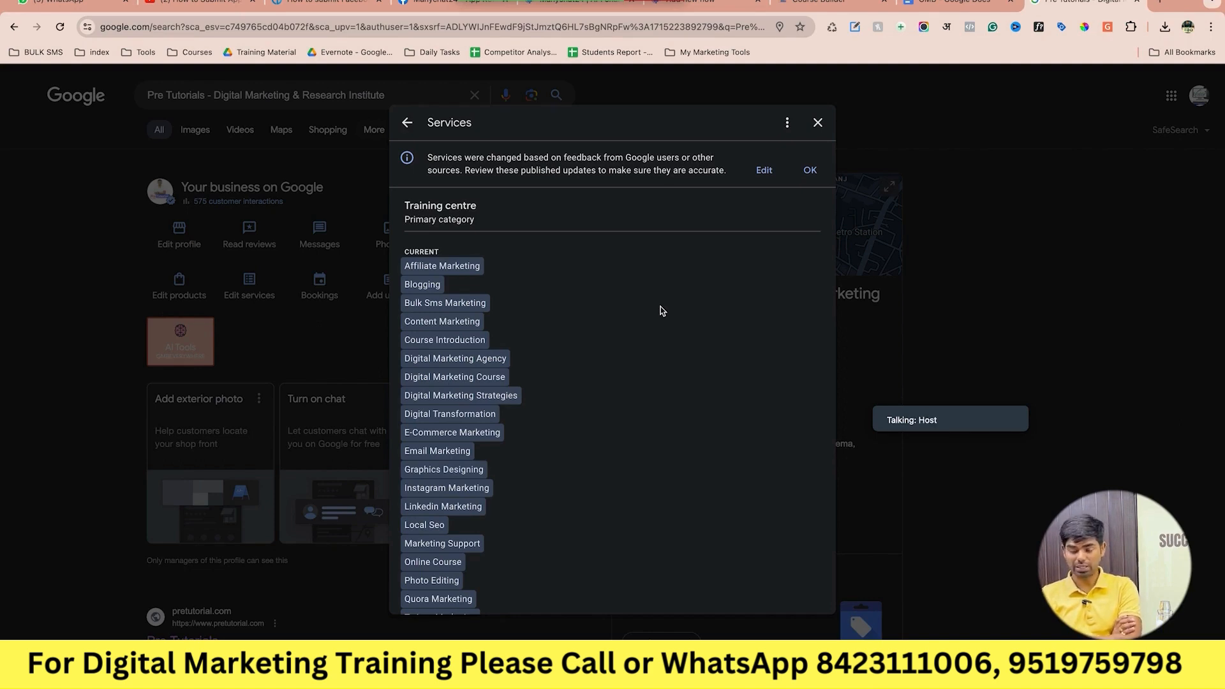
{"action": "scroll", "coordinate": [661, 311], "scroll_direction": "down", "scroll_amount": 10}
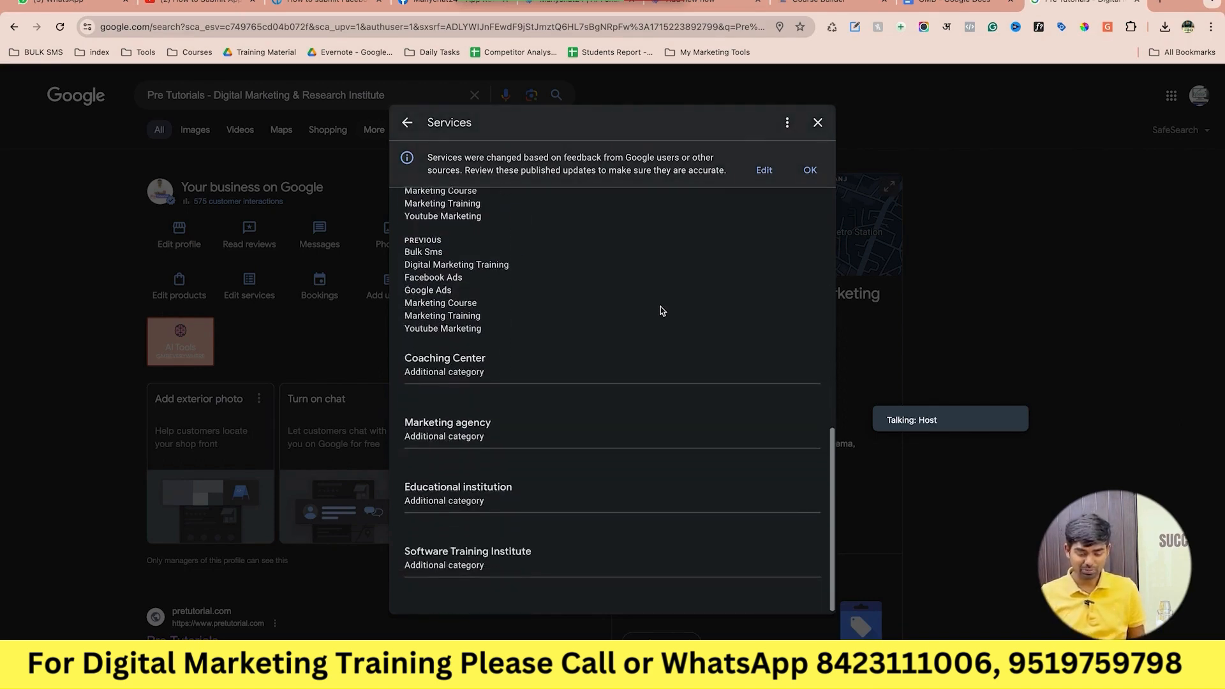
{"action": "scroll", "coordinate": [660, 309], "scroll_direction": "up", "scroll_amount": 15}
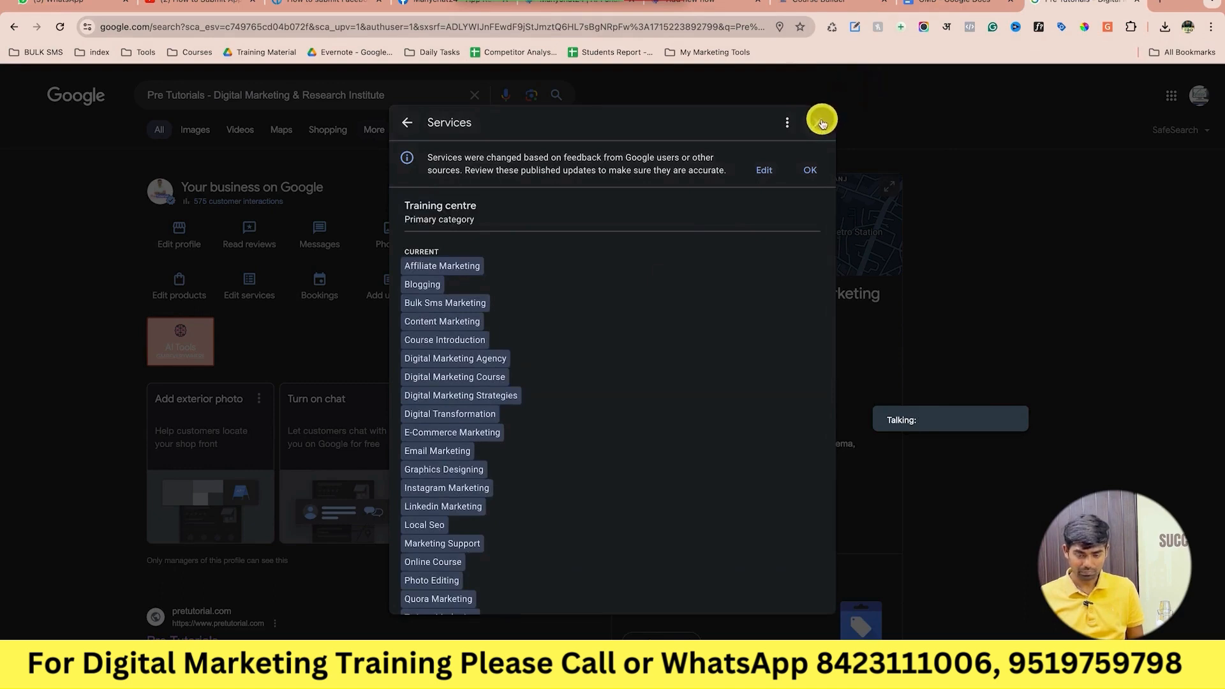
{"action": "left_click", "coordinate": [818, 121]}
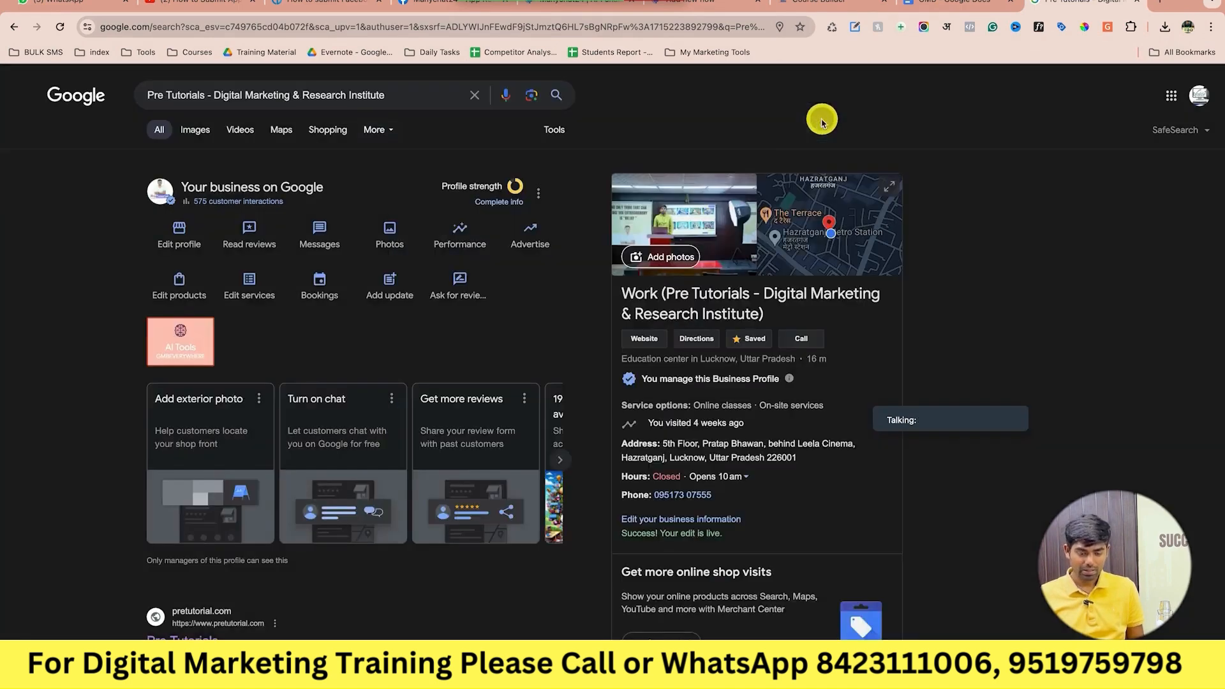
Check the current wa.link booking entry, then find the WhatsApp booking section in the GMB notes.
{"action": "left_click", "coordinate": [315, 287]}
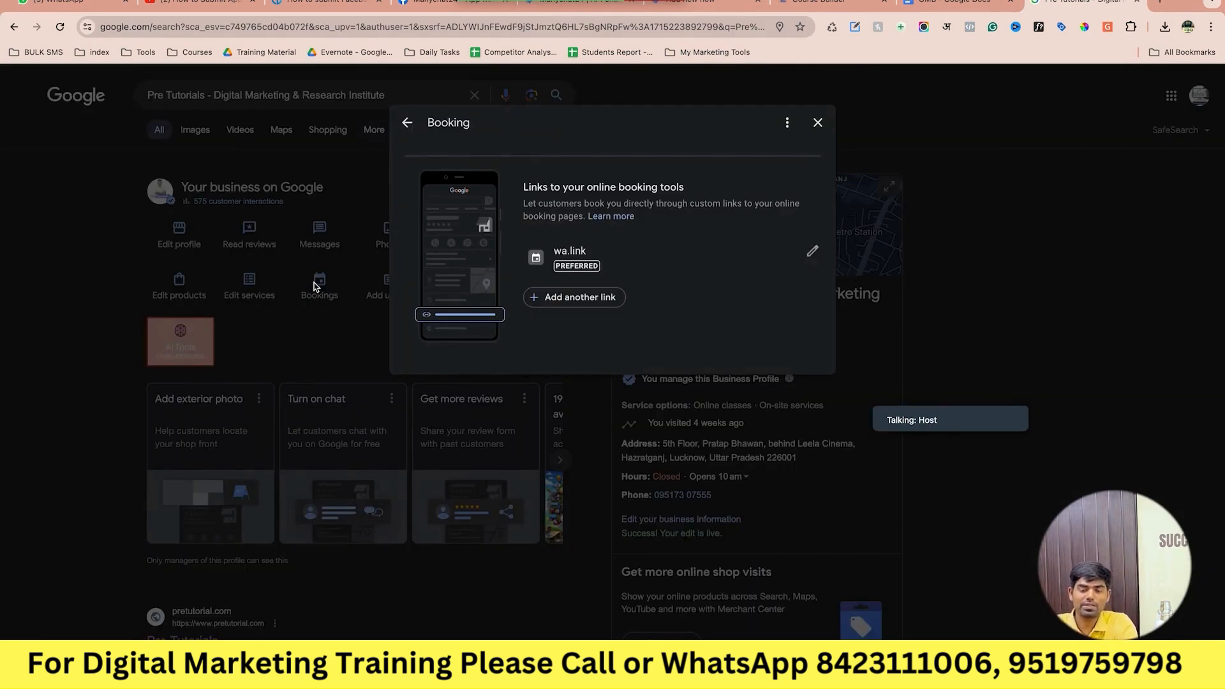
{"action": "left_click", "coordinate": [551, 250]}
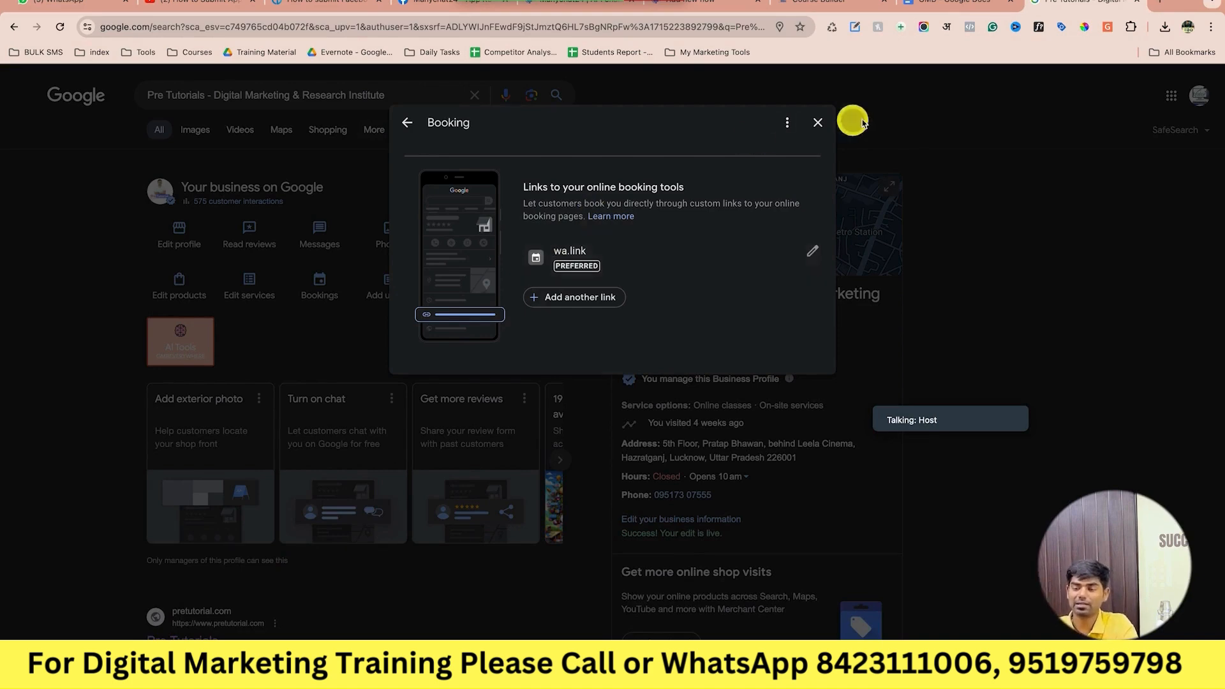
{"action": "left_click", "coordinate": [944, 3]}
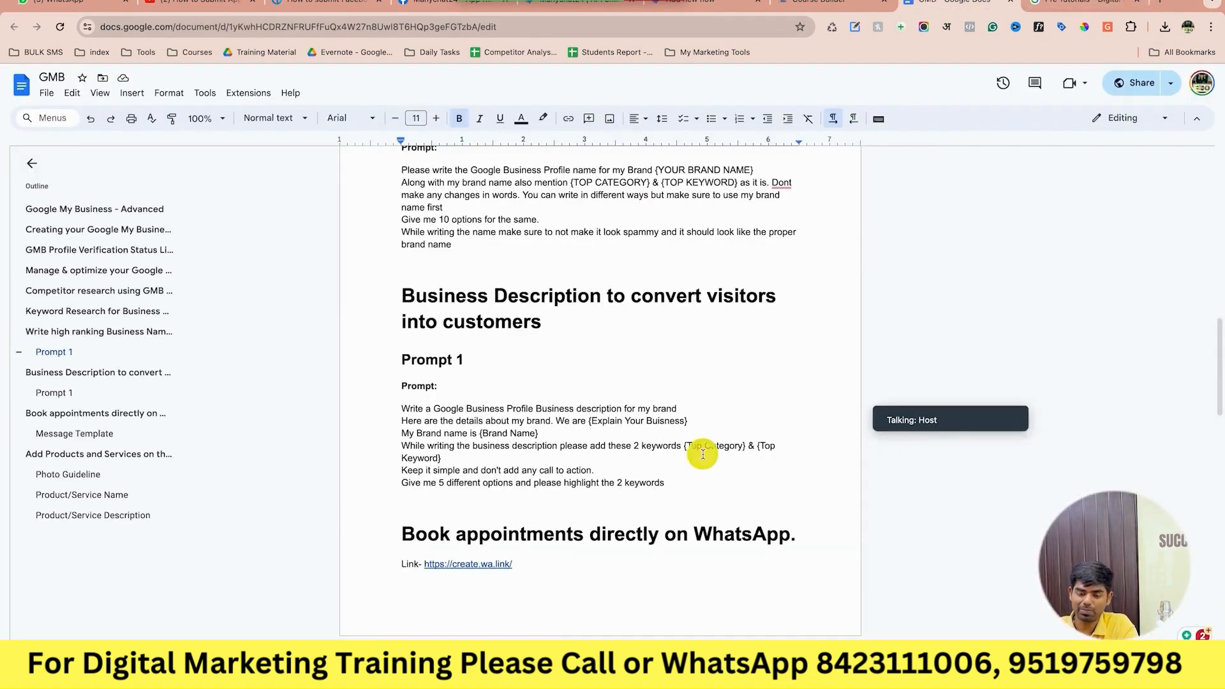
{"action": "scroll", "coordinate": [705, 450], "scroll_direction": "down", "scroll_amount": 5}
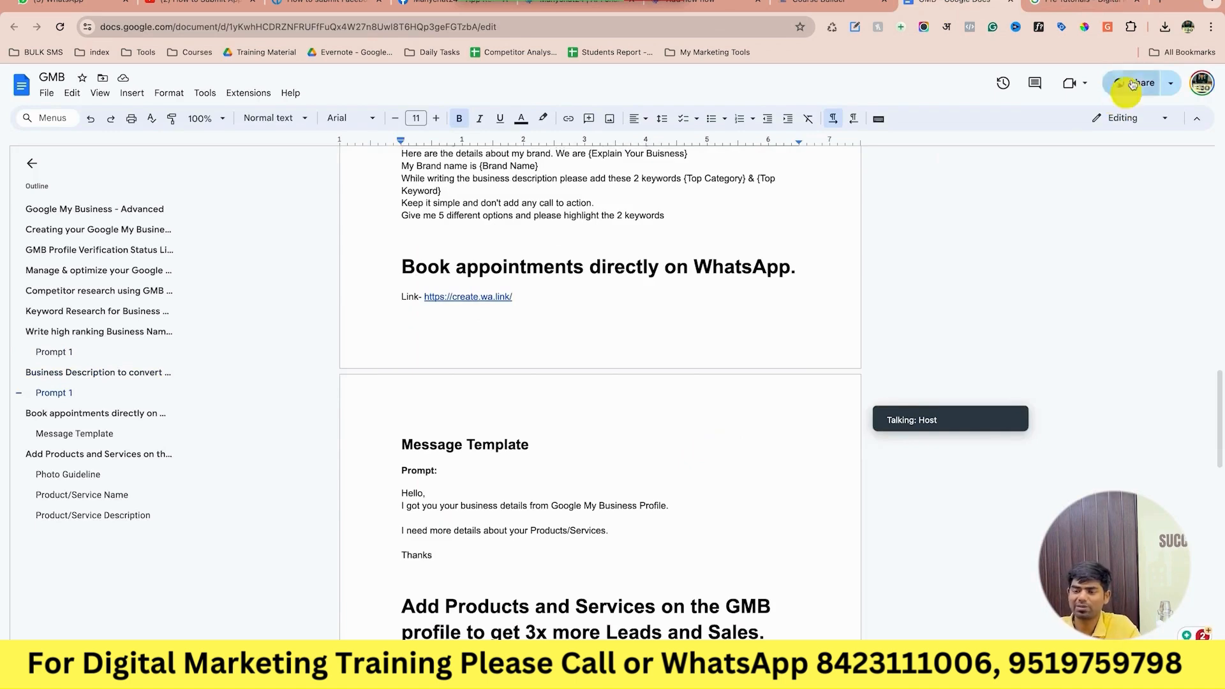
{"action": "left_click", "coordinate": [1160, 5]}
Search Google for 'whatsapp link generator' and open the 'Create WhatsApp links | Walink' result.
{"action": "type", "text": "whatsa"}
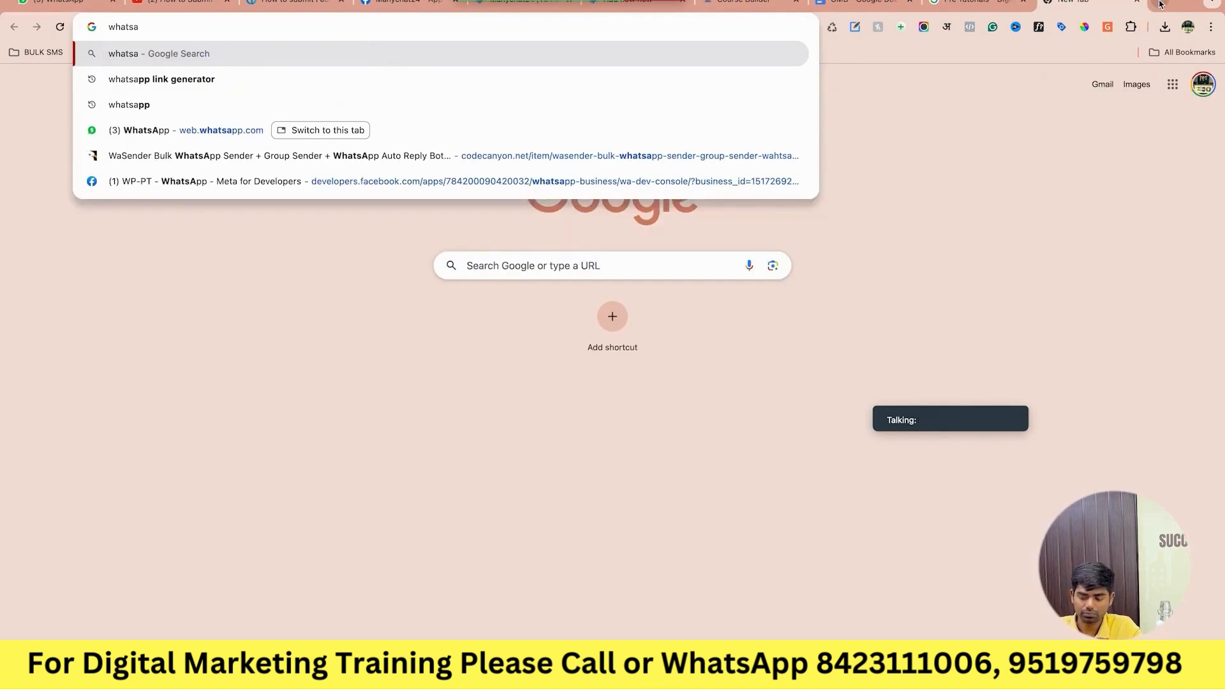
{"action": "key", "text": "Down"}
{"action": "key", "text": "Return"}
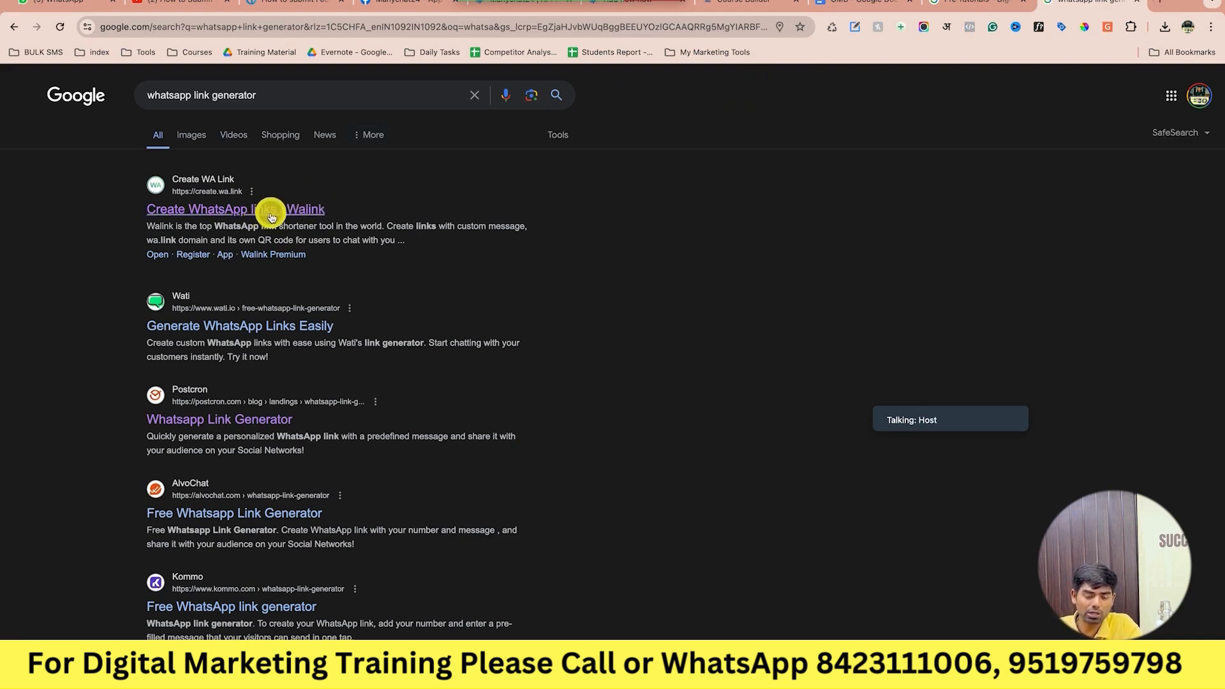
{"action": "scroll", "coordinate": [262, 477], "scroll_direction": "down", "scroll_amount": 1}
{"action": "scroll", "coordinate": [262, 477], "scroll_direction": "down", "scroll_amount": 1}
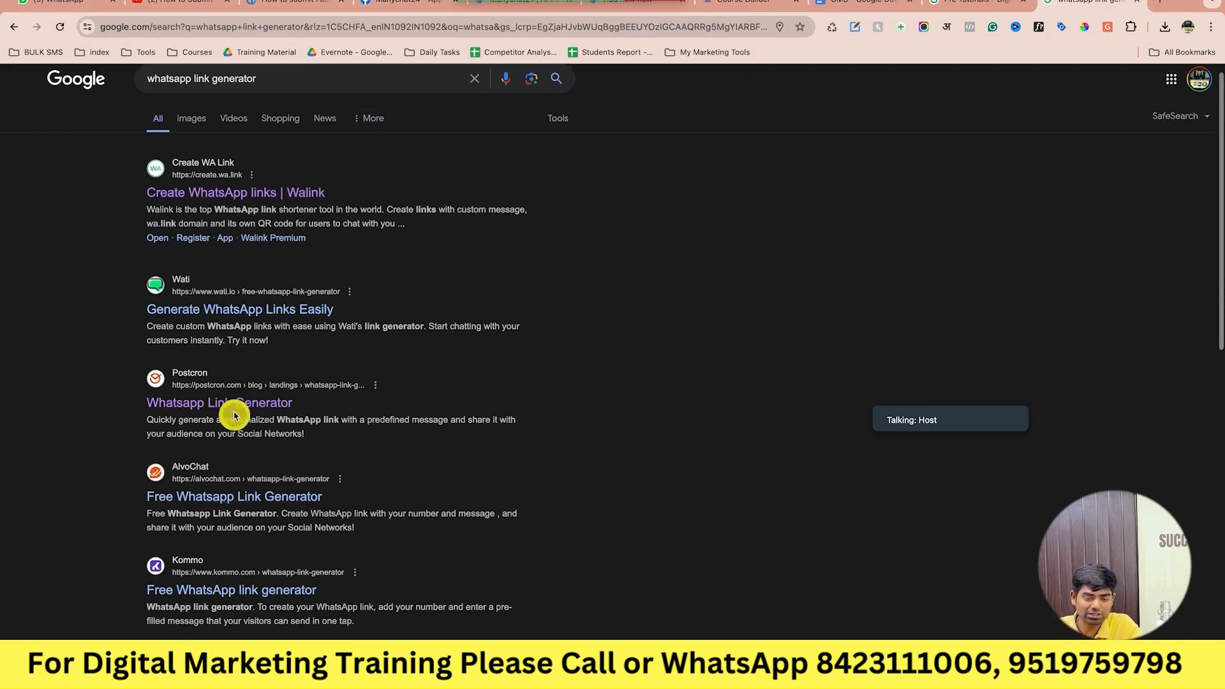
{"action": "scroll", "coordinate": [246, 410], "scroll_direction": "up", "scroll_amount": 1}
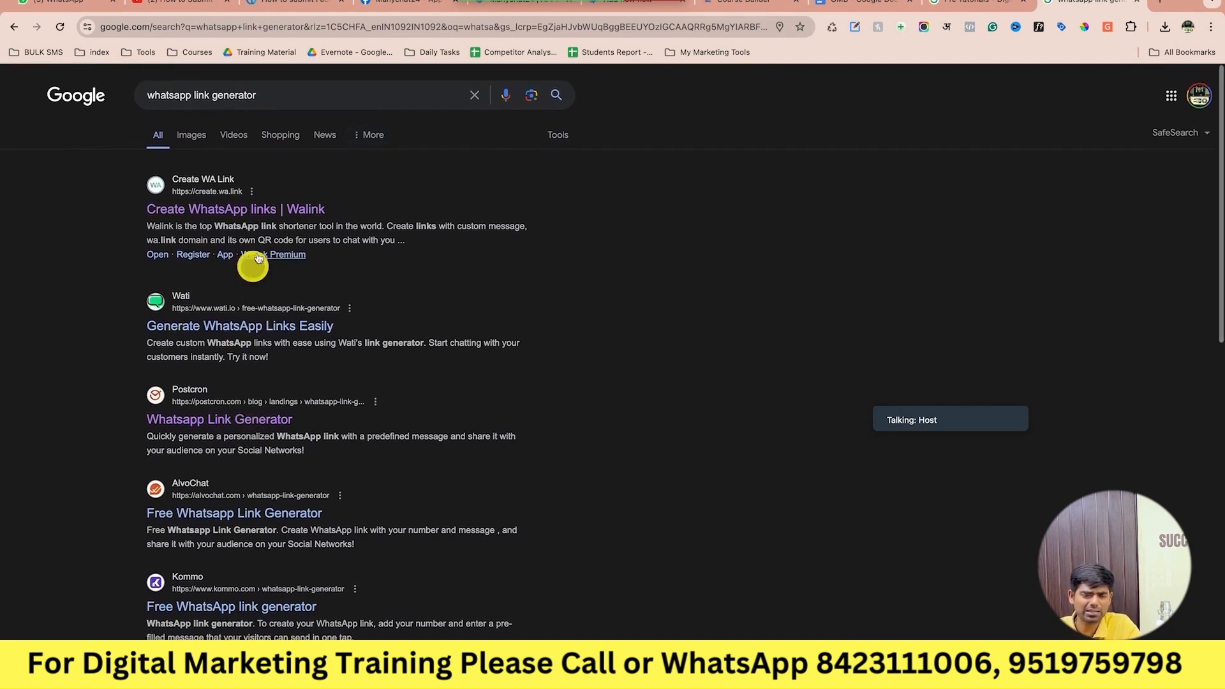
{"action": "left_click", "coordinate": [289, 217]}
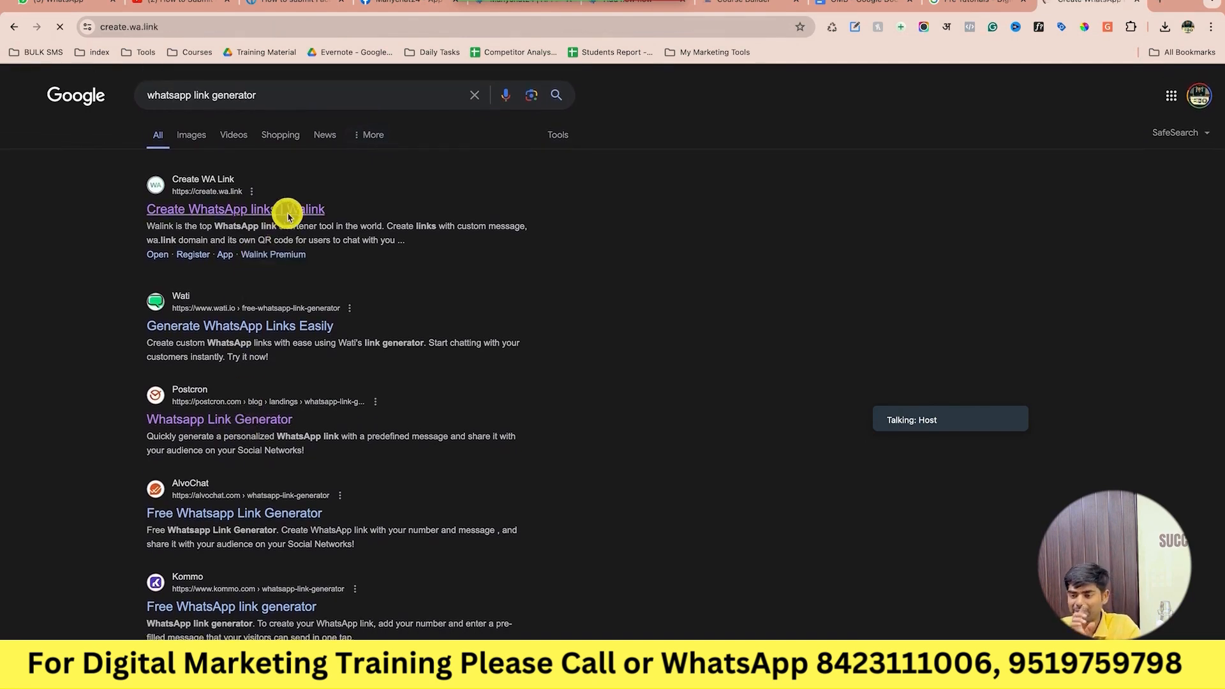
Enter the business's WhatsApp phone number in the Walink generator.
{"action": "scroll", "coordinate": [503, 392], "scroll_direction": "down", "scroll_amount": 9}
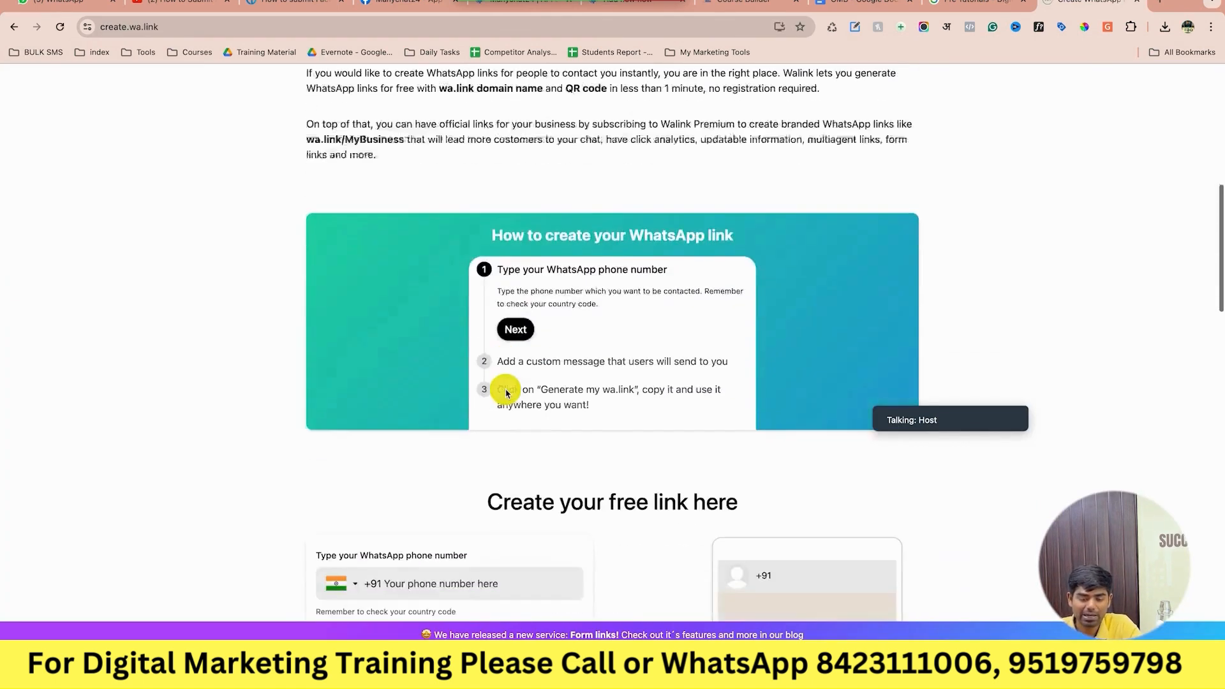
{"action": "scroll", "coordinate": [506, 393], "scroll_direction": "down", "scroll_amount": 7}
{"action": "scroll", "coordinate": [503, 388], "scroll_direction": "up", "scroll_amount": 2}
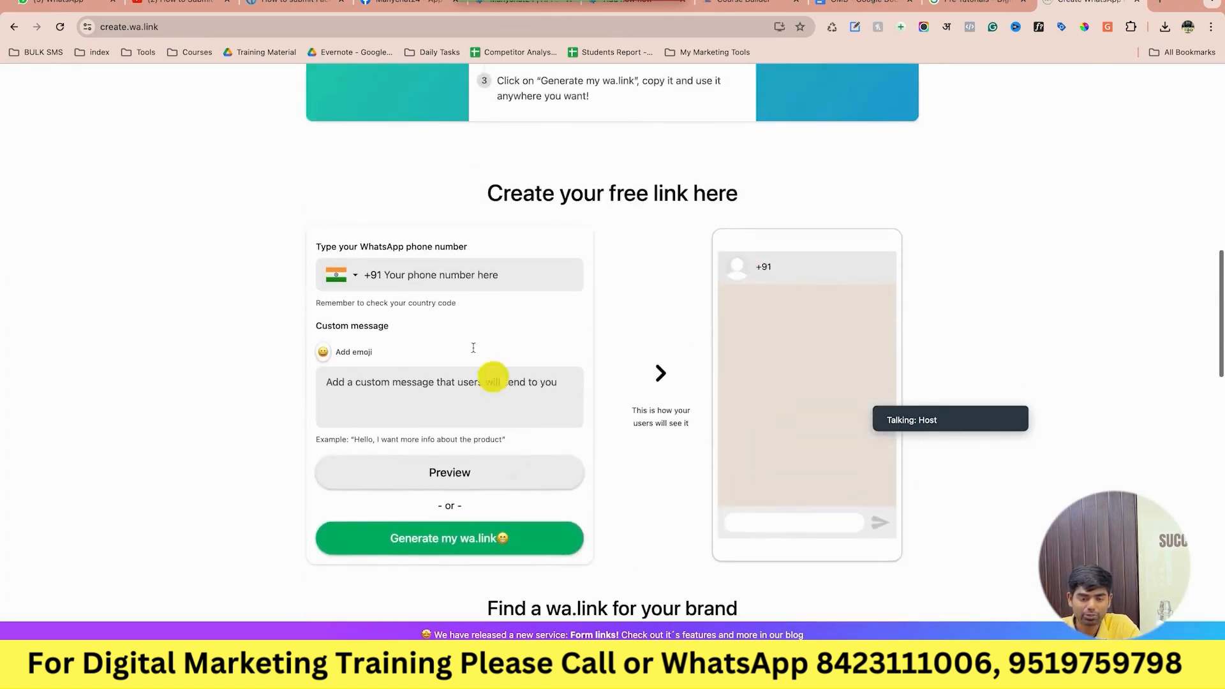
{"action": "left_click", "coordinate": [467, 271]}
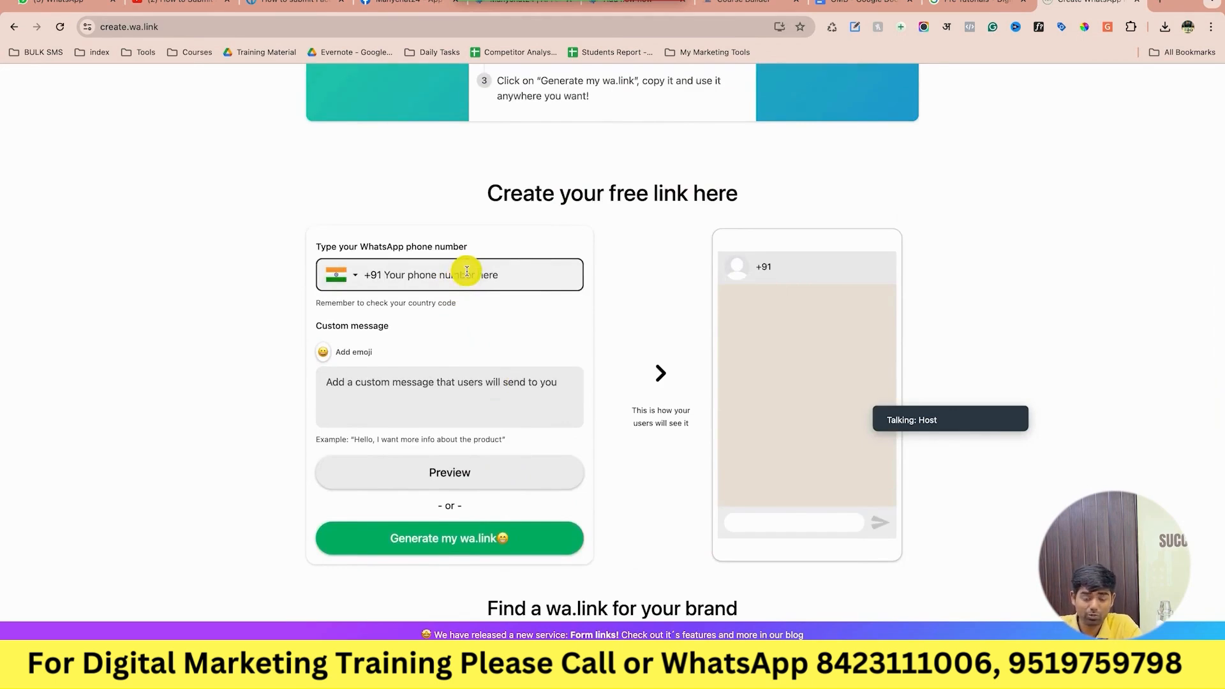
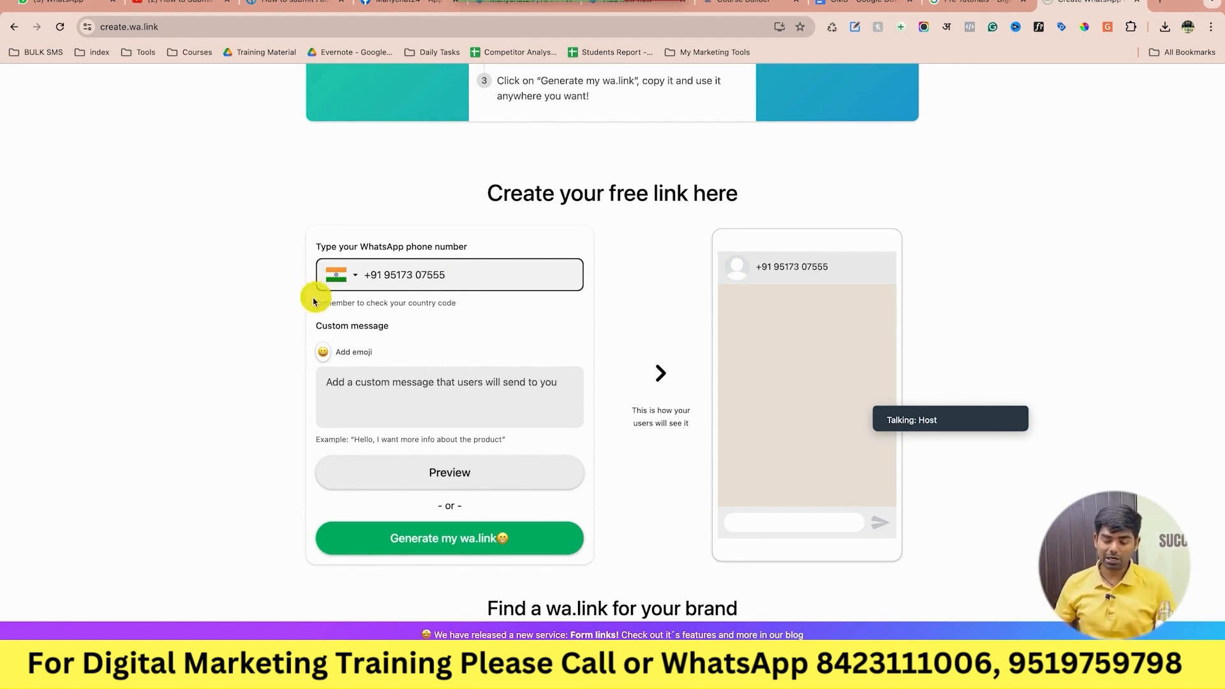
{"action": "left_click", "coordinate": [398, 383]}
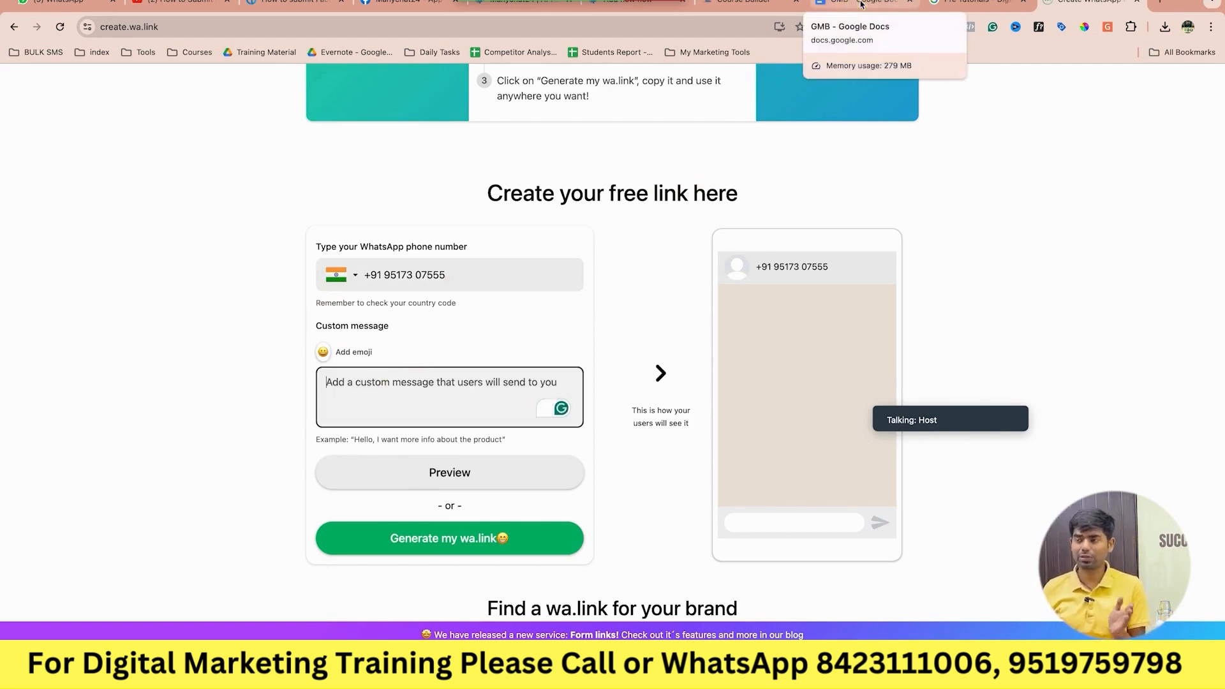
Copy the Hello-to-Thanks message template from the GMB notes into Walink's custom message.
{"action": "left_click", "coordinate": [861, 4]}
{"action": "left_click", "coordinate": [517, 419]}
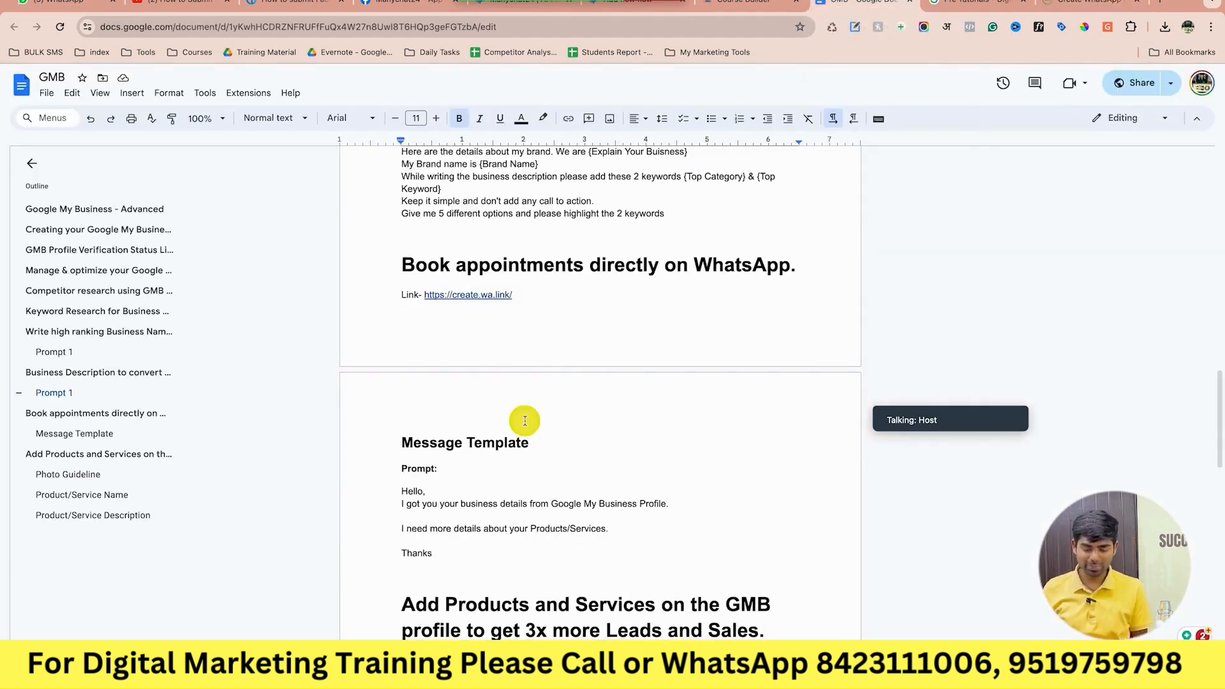
{"action": "scroll", "coordinate": [480, 436], "scroll_direction": "down", "scroll_amount": 1}
{"action": "left_click_drag", "start_coordinate": [432, 488], "coordinate": [400, 425]}
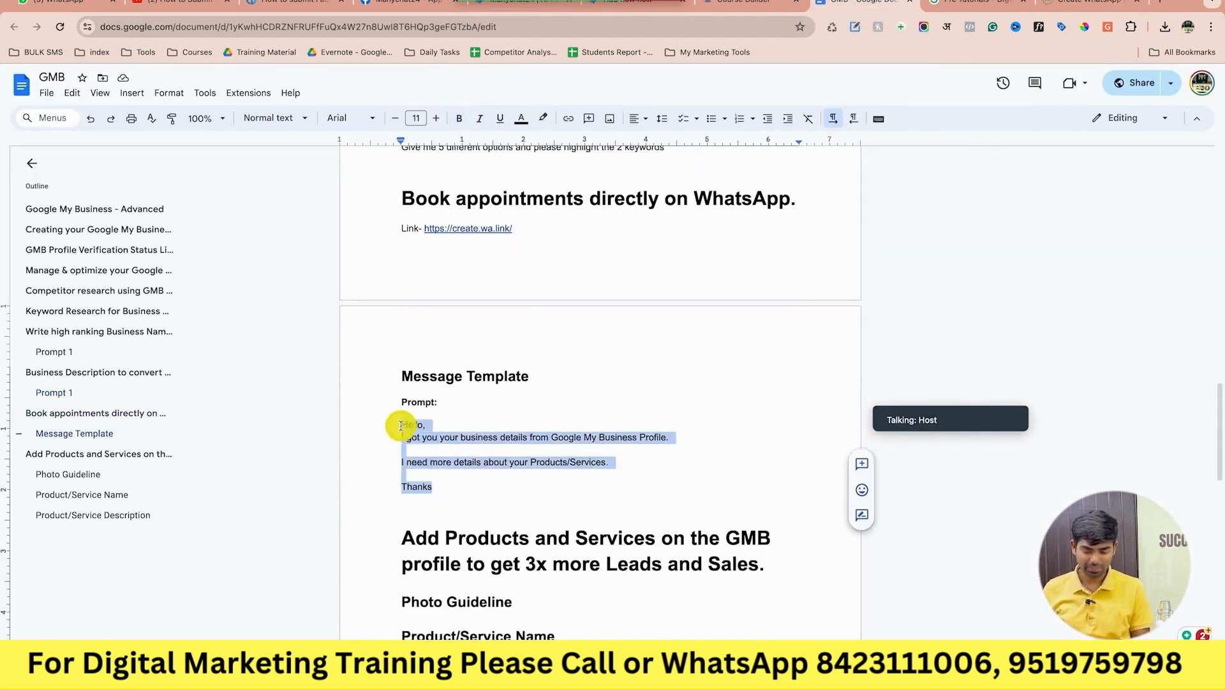
{"action": "left_click", "coordinate": [1092, 11]}
{"action": "key", "text": "ctrl+v"}
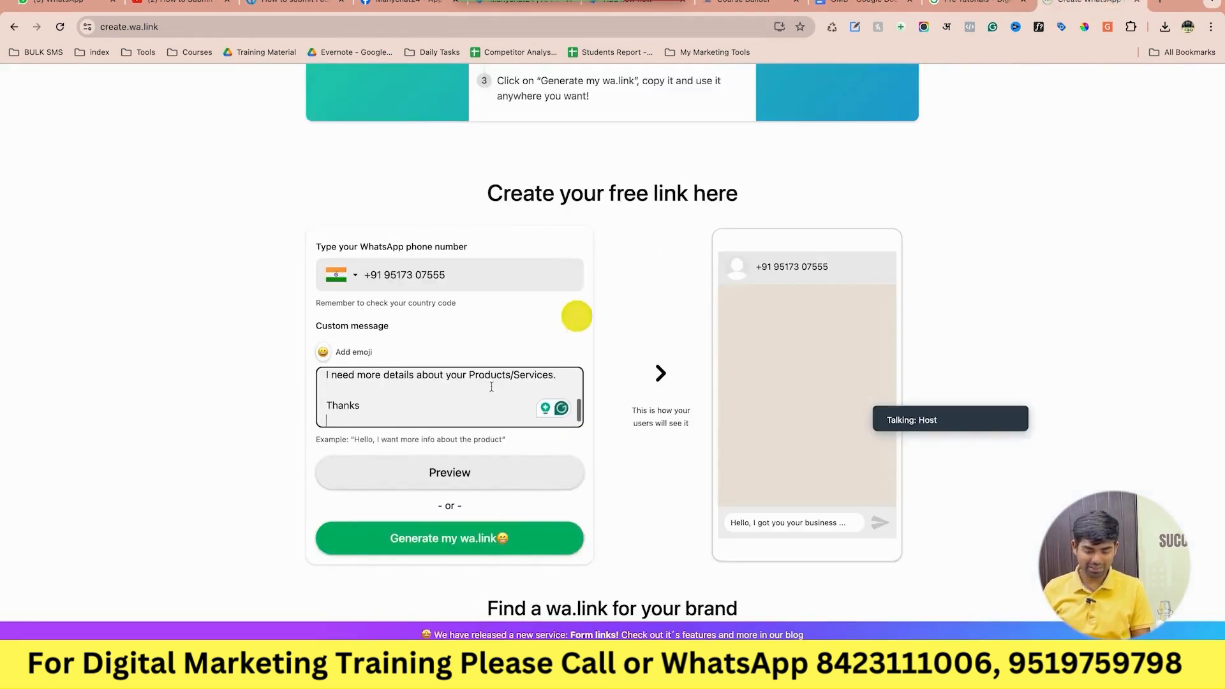
{"action": "scroll", "coordinate": [483, 395], "scroll_direction": "up", "scroll_amount": 1}
{"action": "scroll", "coordinate": [483, 395], "scroll_direction": "down", "scroll_amount": 1}
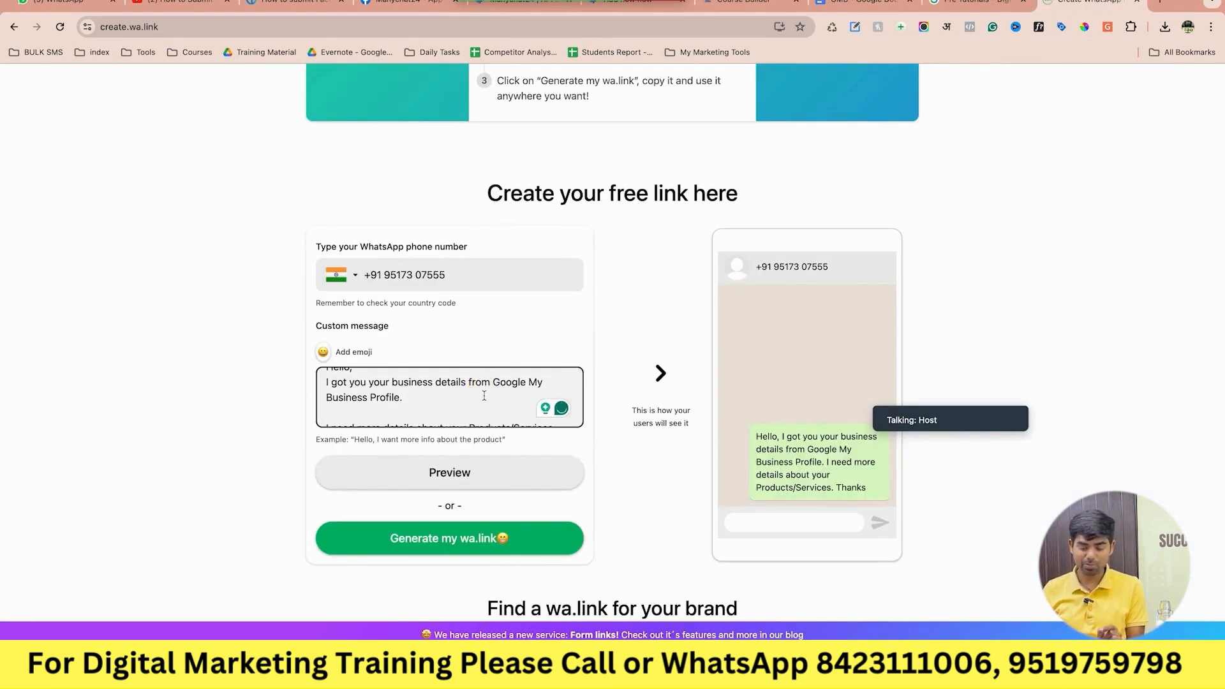
{"action": "scroll", "coordinate": [483, 396], "scroll_direction": "down", "scroll_amount": 2}
{"action": "left_click", "coordinate": [482, 409]}
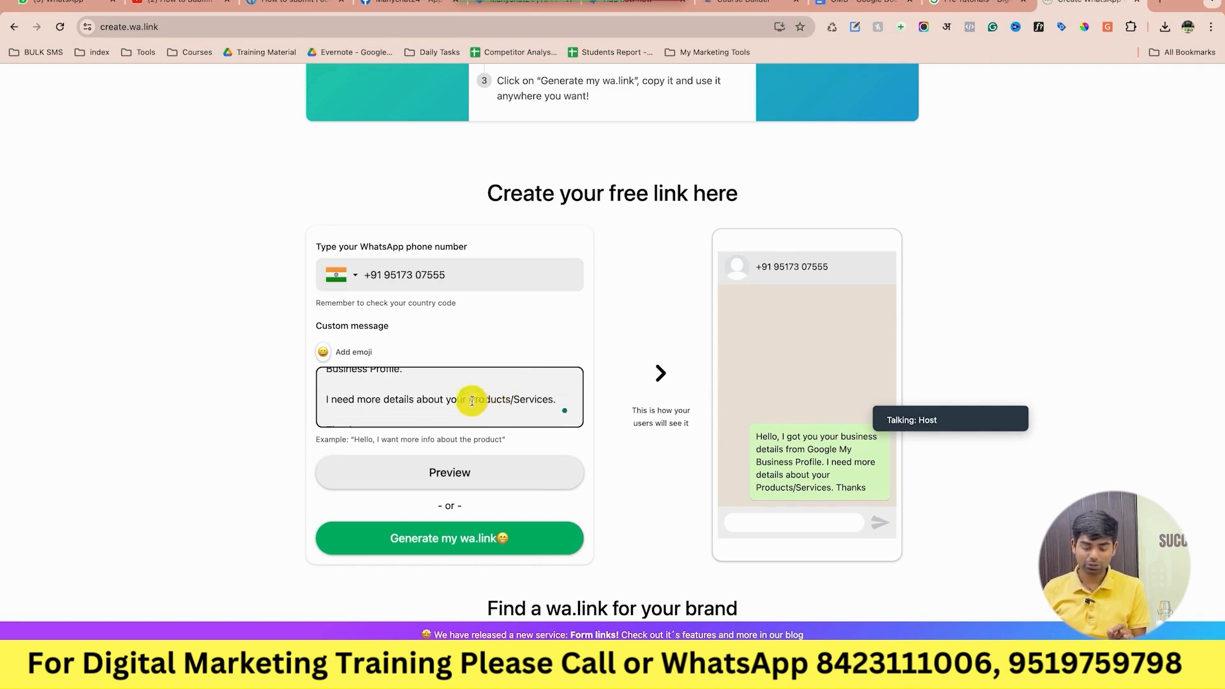
{"action": "left_click_drag", "start_coordinate": [446, 400], "coordinate": [561, 409]}
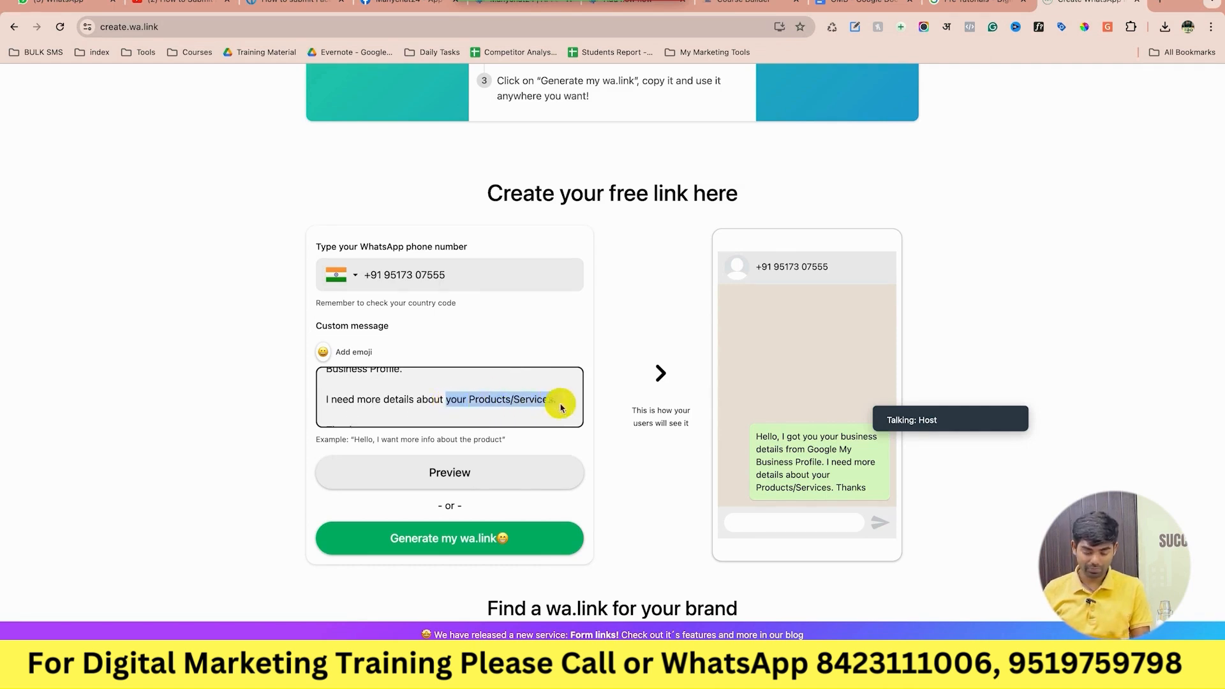
{"action": "type", "text": "Digital Marketing C"}
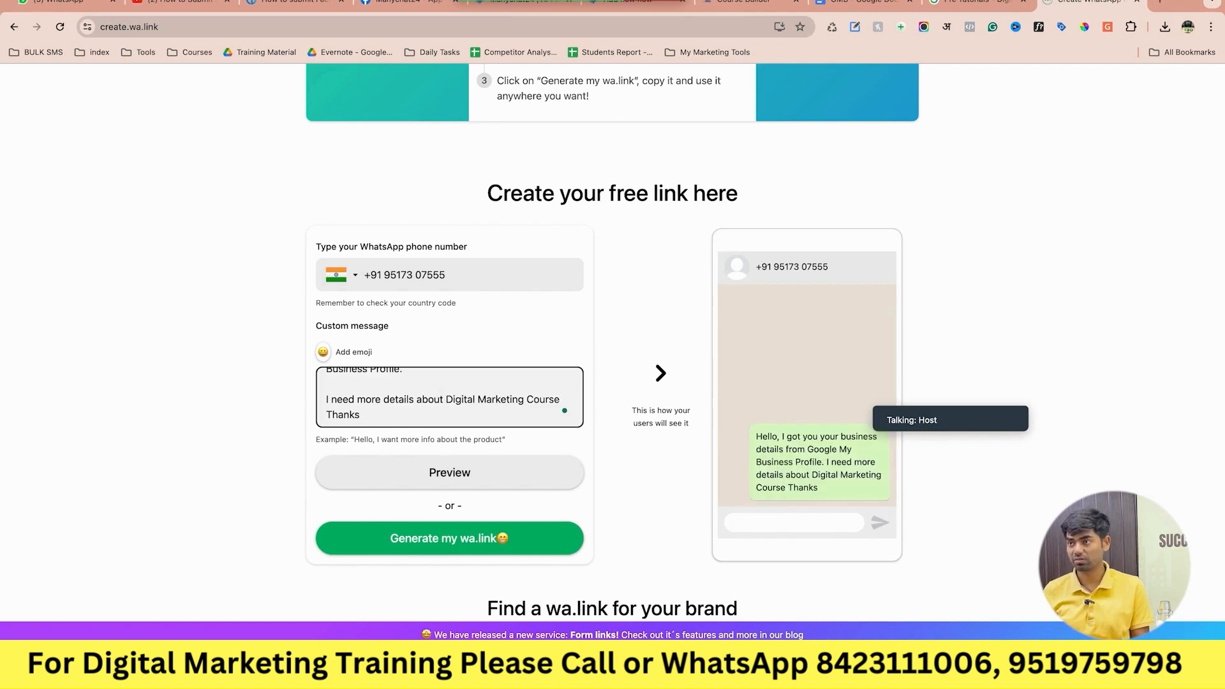
{"action": "scroll", "coordinate": [509, 401], "scroll_direction": "down", "scroll_amount": 1}
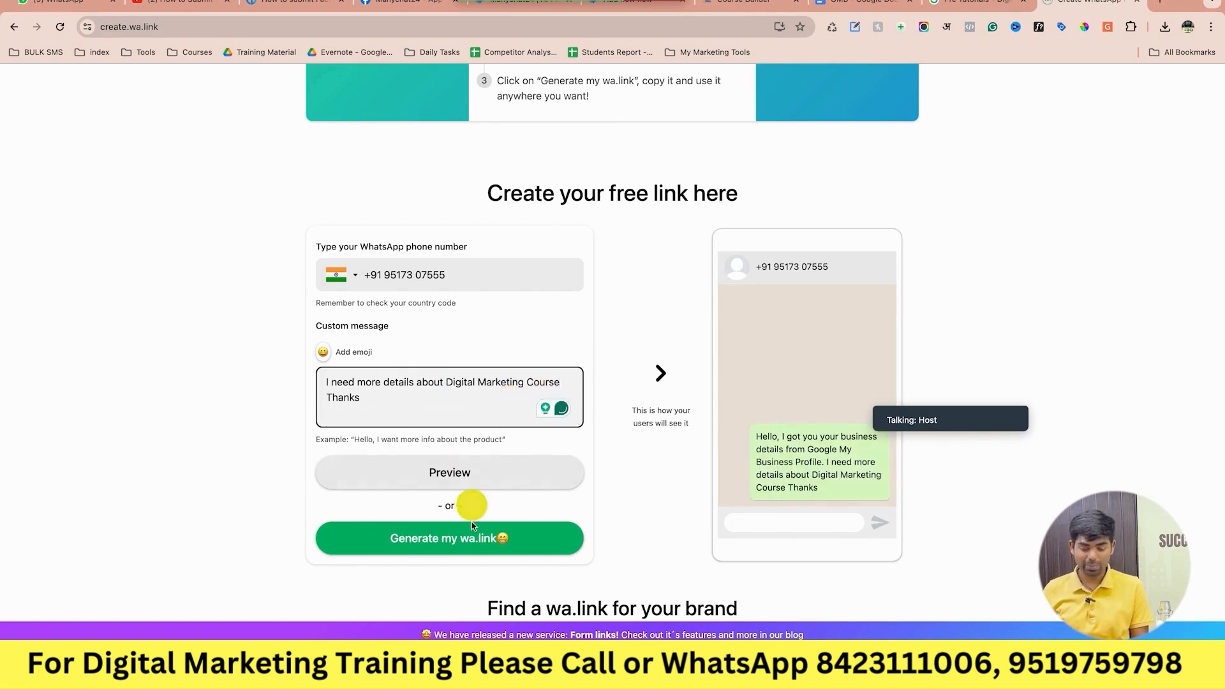
{"action": "left_click", "coordinate": [462, 541]}
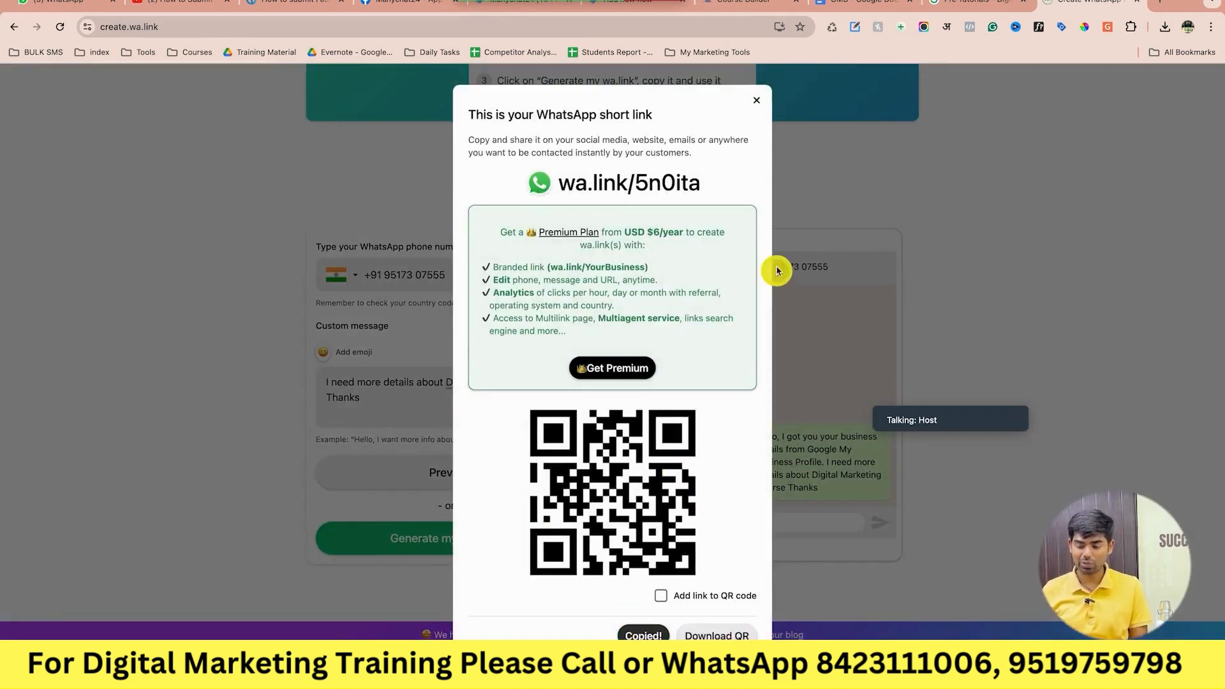
{"action": "left_click", "coordinate": [972, 3]}
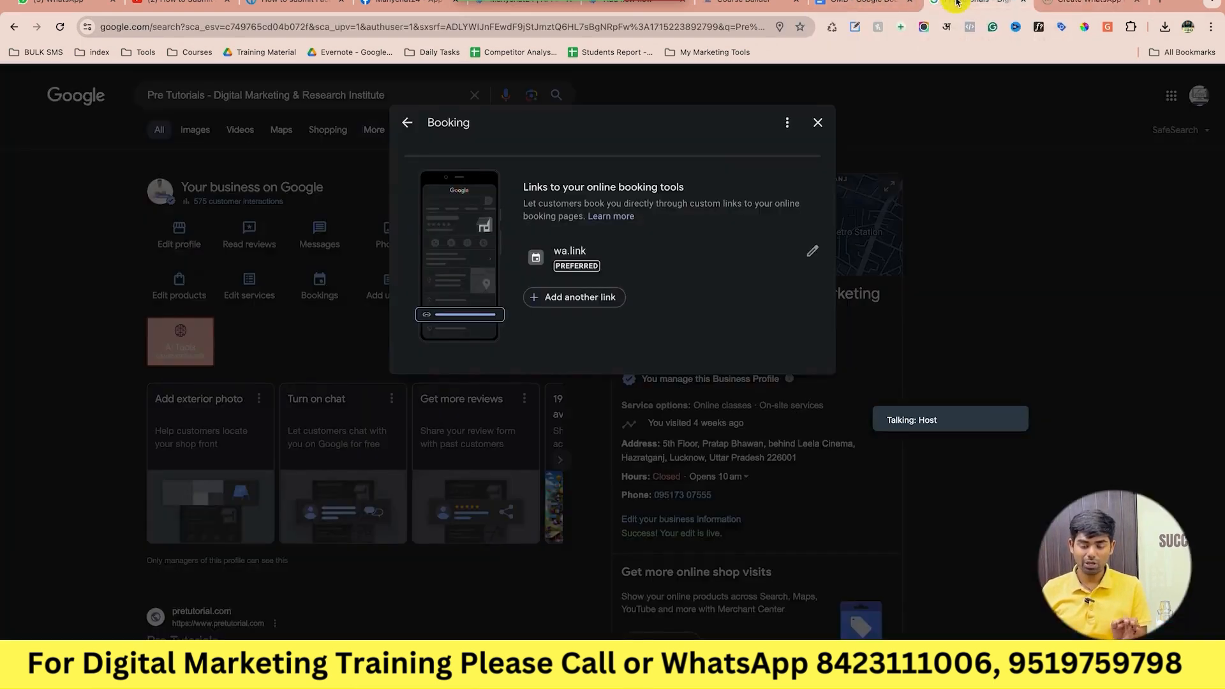
{"action": "left_click", "coordinate": [812, 250]}
{"action": "key", "text": "ctrl+a"}
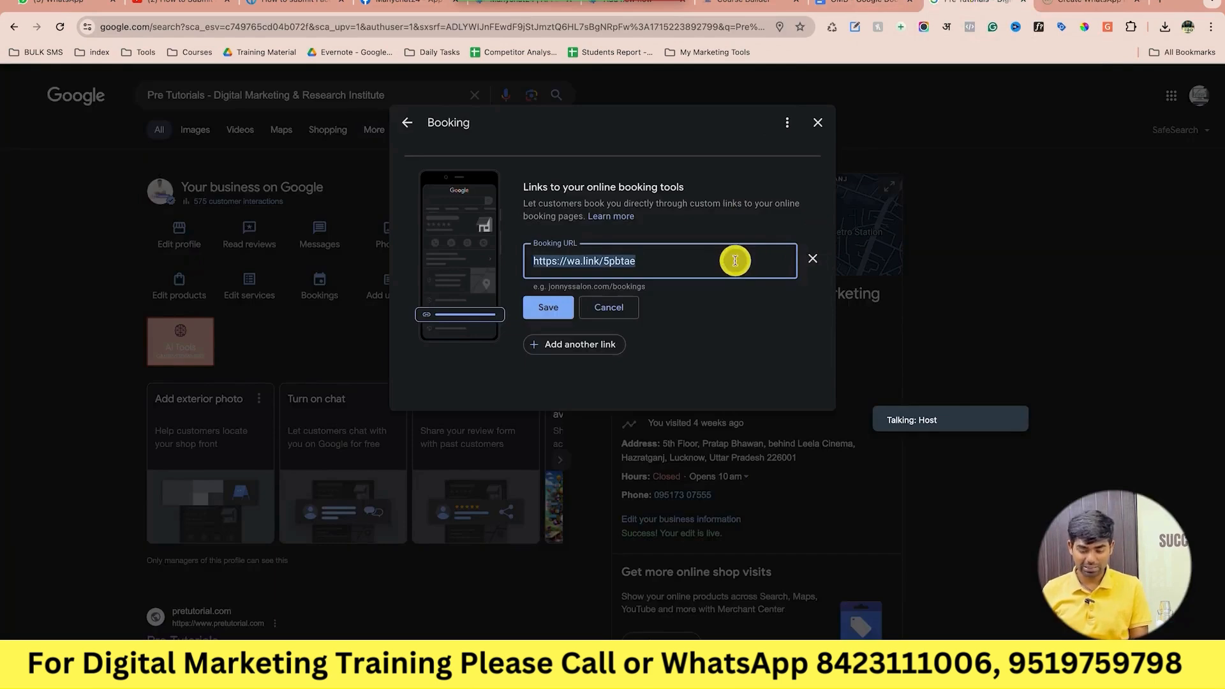
{"action": "key", "text": "ctrl+v"}
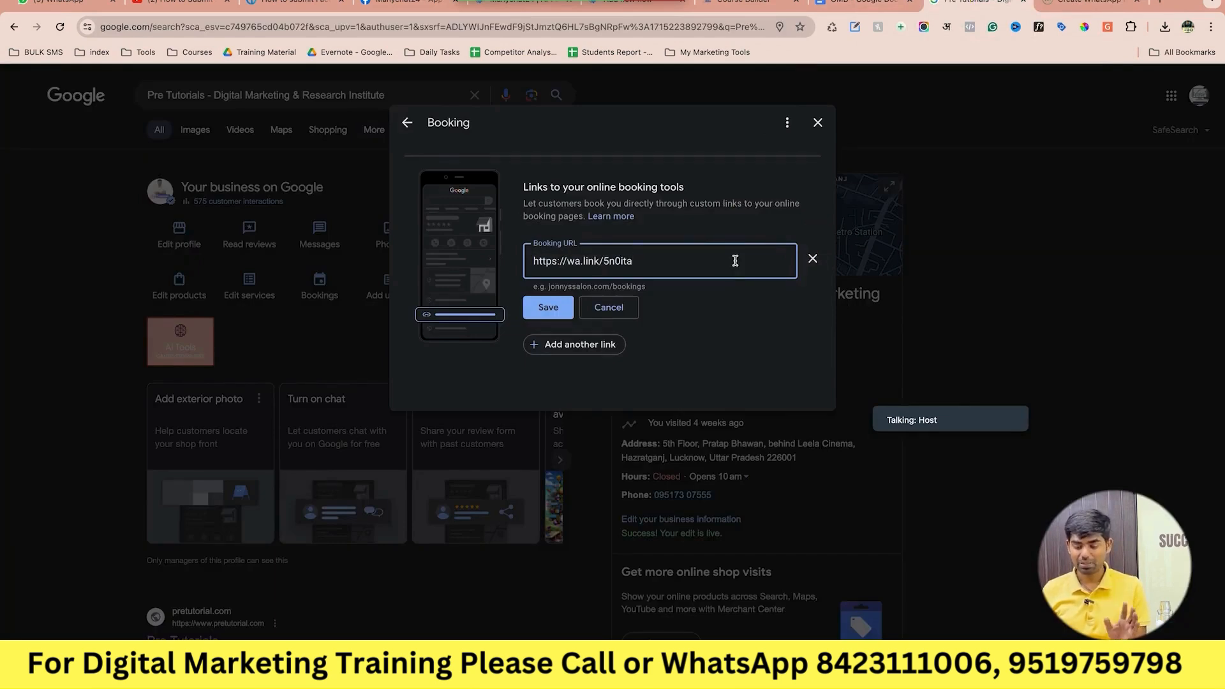
{"action": "left_click", "coordinate": [551, 311]}
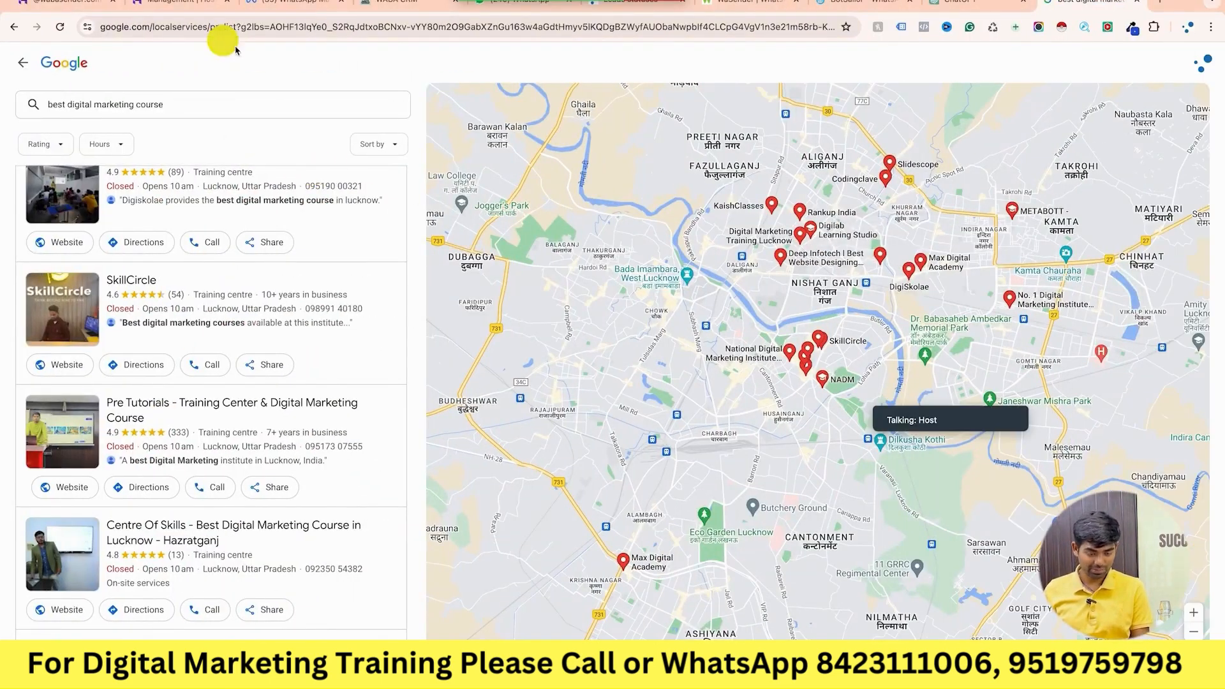
{"action": "left_click", "coordinate": [59, 27]}
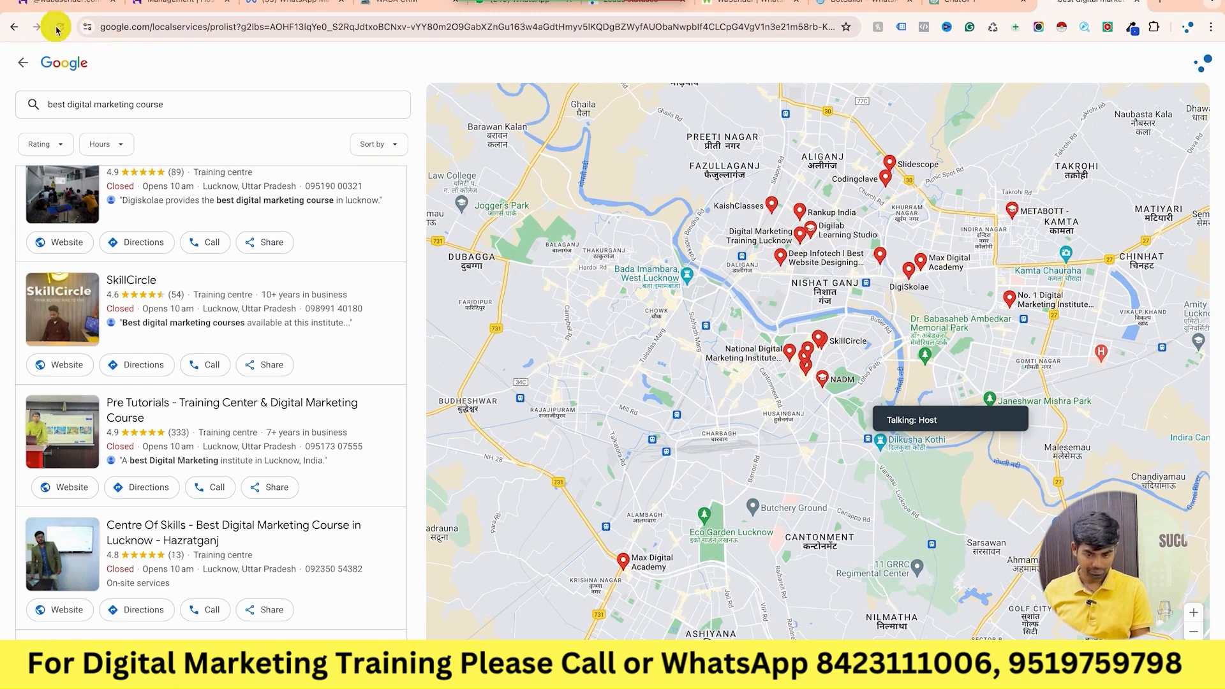
{"action": "scroll", "coordinate": [241, 499], "scroll_direction": "down", "scroll_amount": 2}
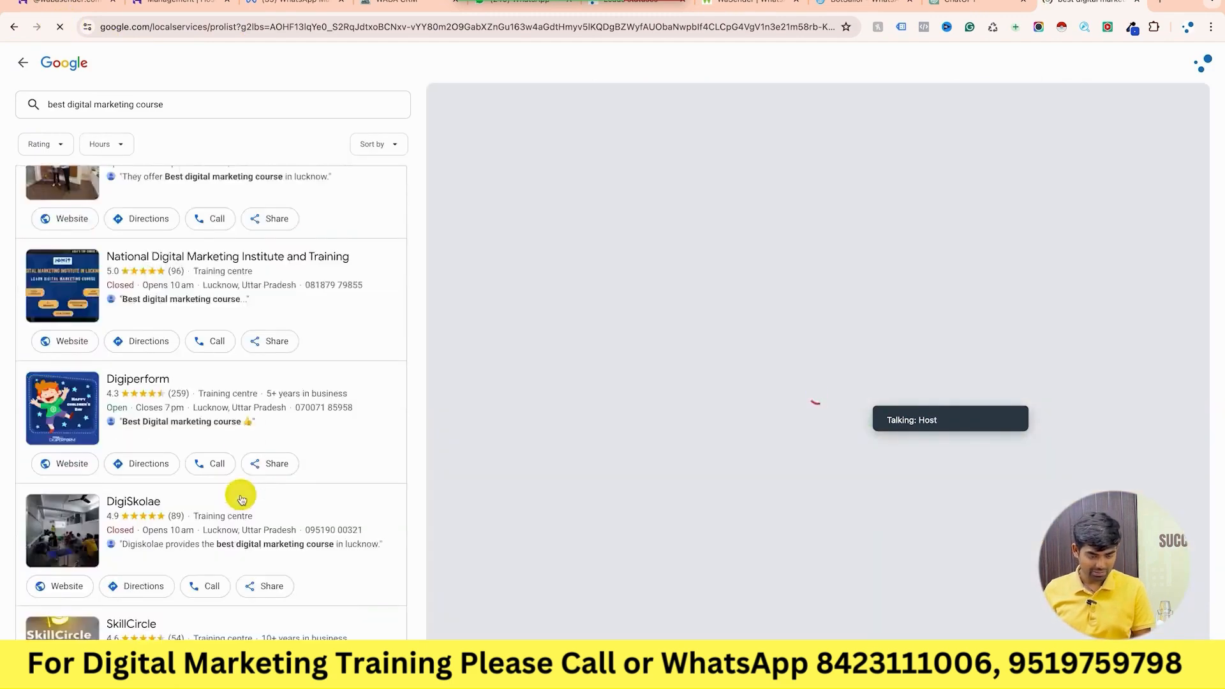
{"action": "scroll", "coordinate": [241, 499], "scroll_direction": "up", "scroll_amount": 2}
{"action": "scroll", "coordinate": [241, 499], "scroll_direction": "down", "scroll_amount": 5}
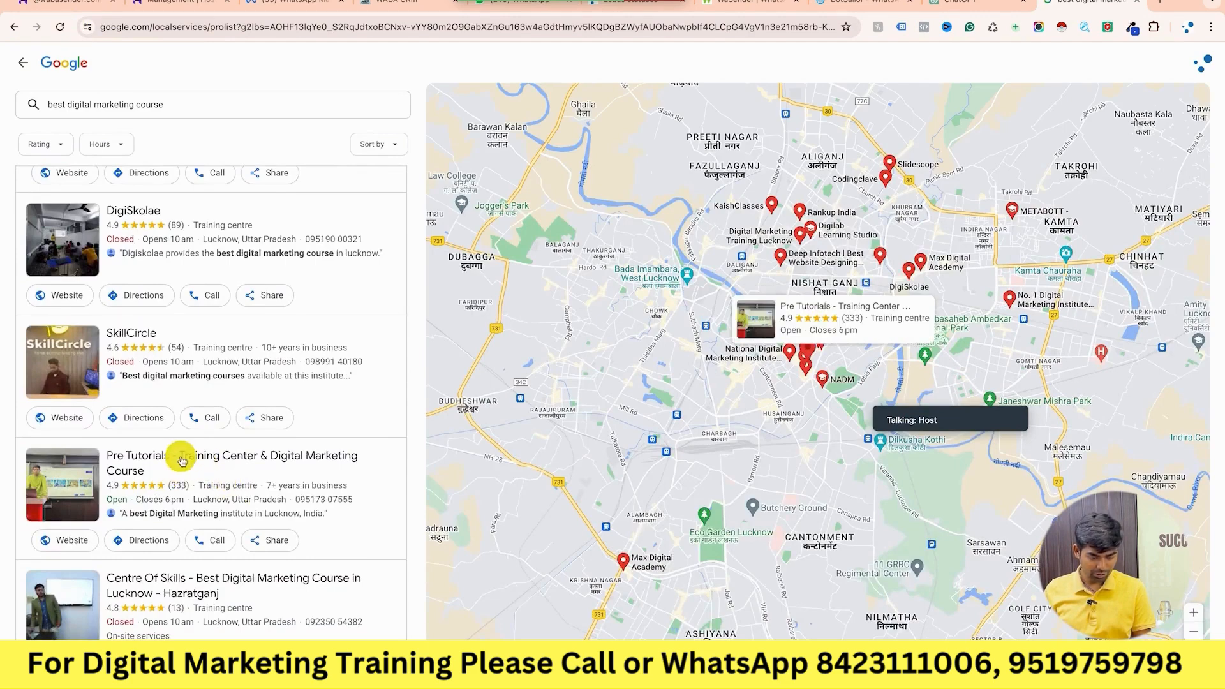
{"action": "left_click", "coordinate": [182, 455]}
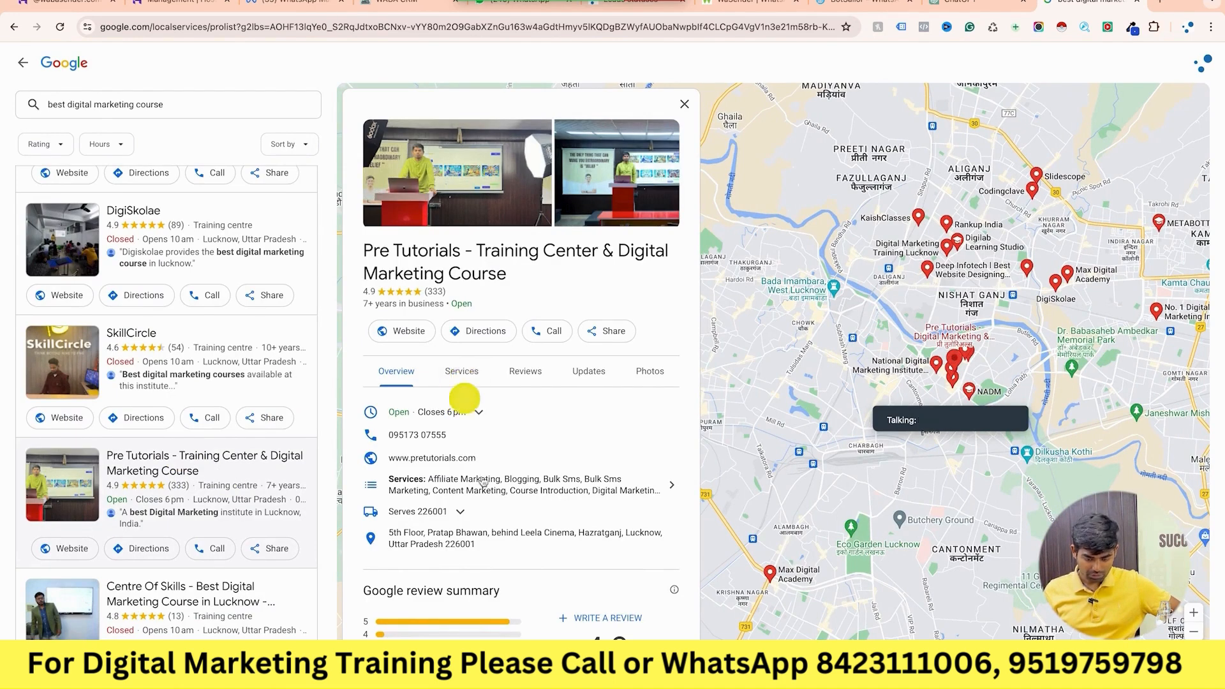
{"action": "scroll", "coordinate": [485, 486], "scroll_direction": "down", "scroll_amount": 3}
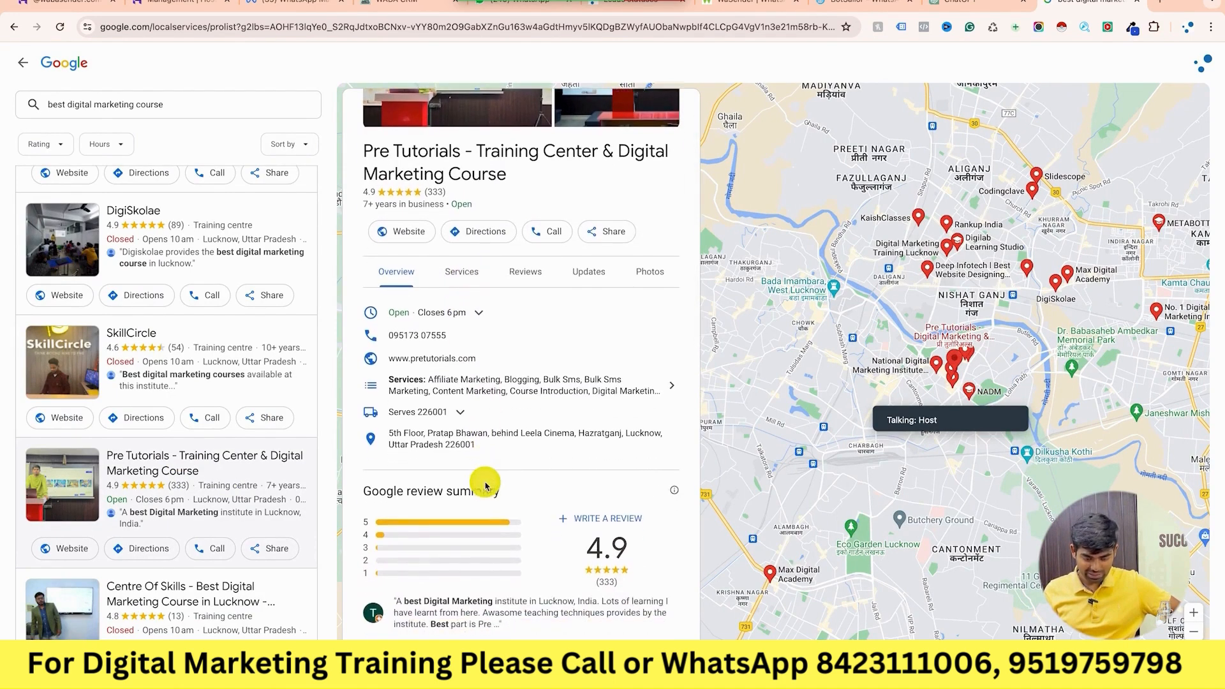
{"action": "scroll", "coordinate": [485, 486], "scroll_direction": "down", "scroll_amount": 2}
{"action": "scroll", "coordinate": [487, 487], "scroll_direction": "up", "scroll_amount": 4}
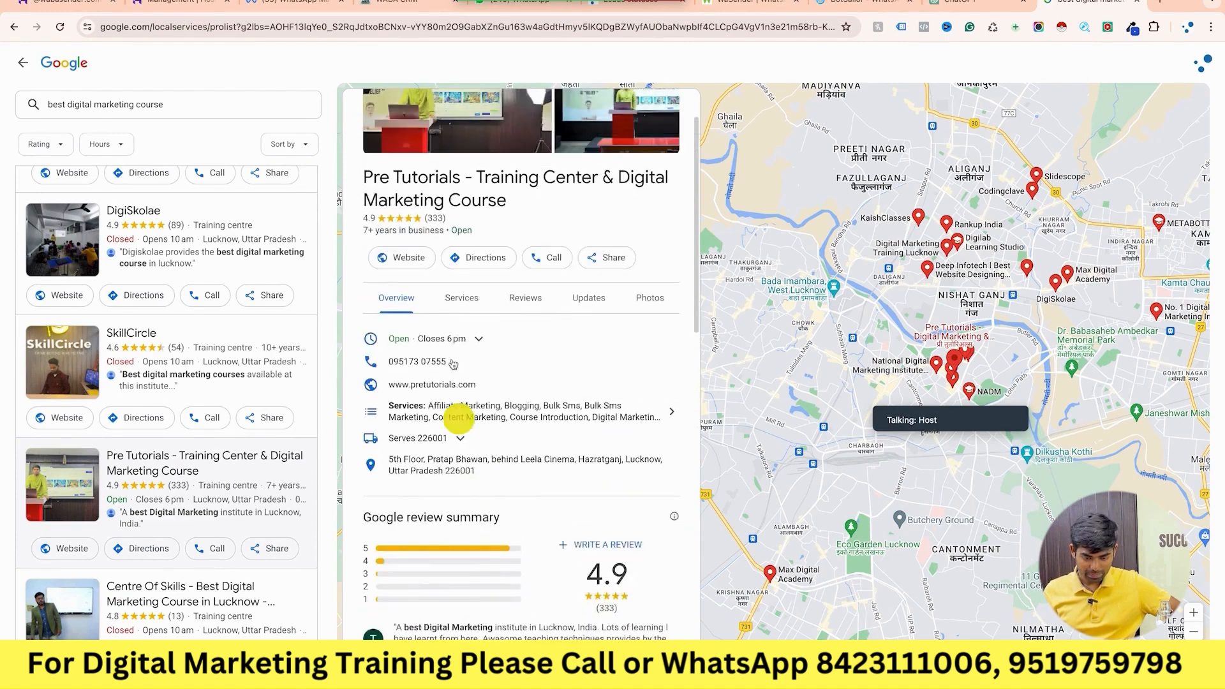
{"action": "left_click", "coordinate": [469, 305]}
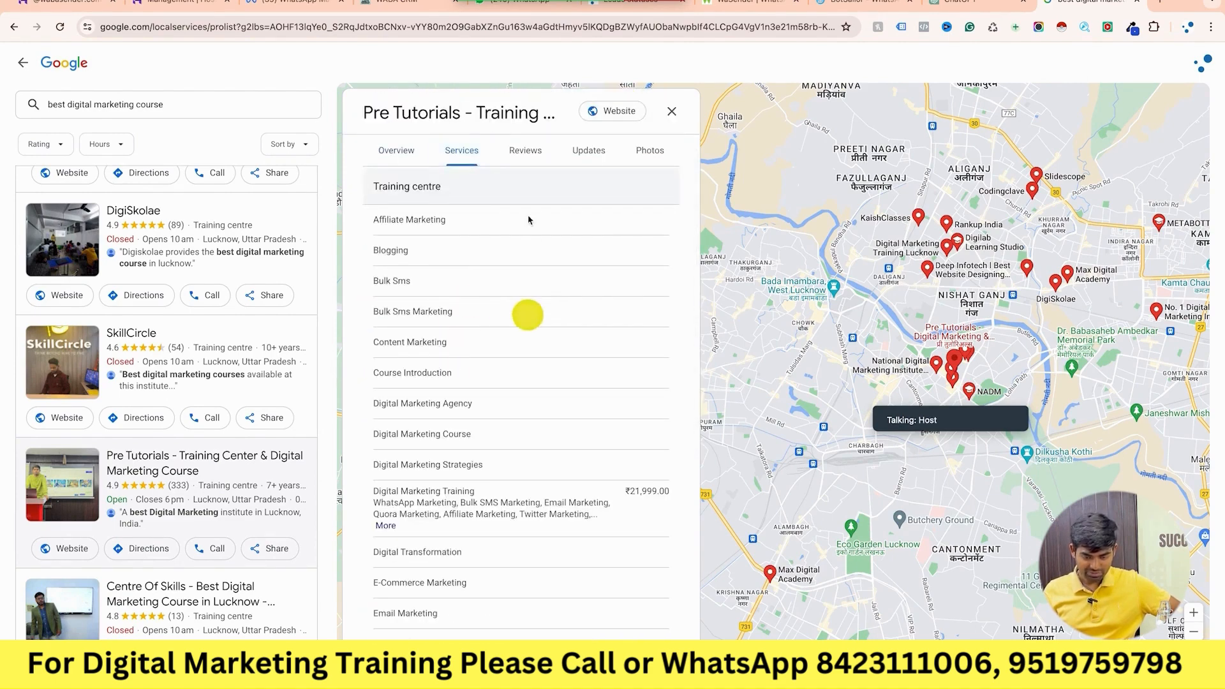
{"action": "left_click", "coordinate": [536, 158]}
{"action": "left_click", "coordinate": [585, 155]}
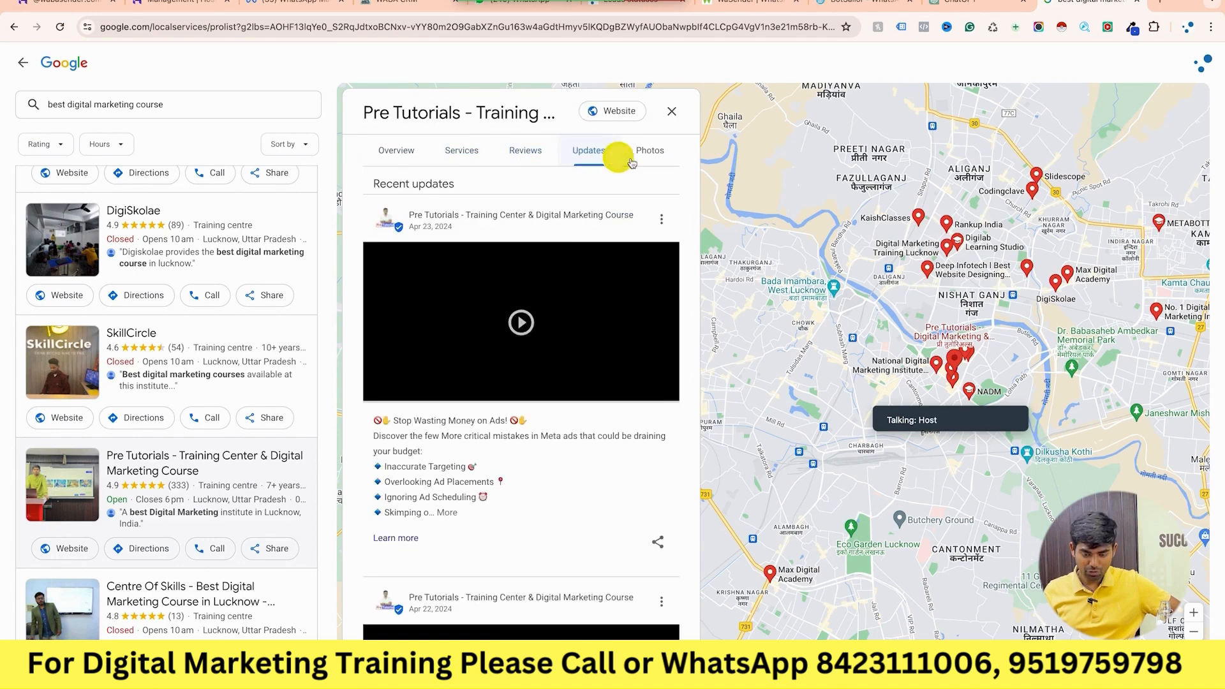
{"action": "left_click", "coordinate": [641, 160]}
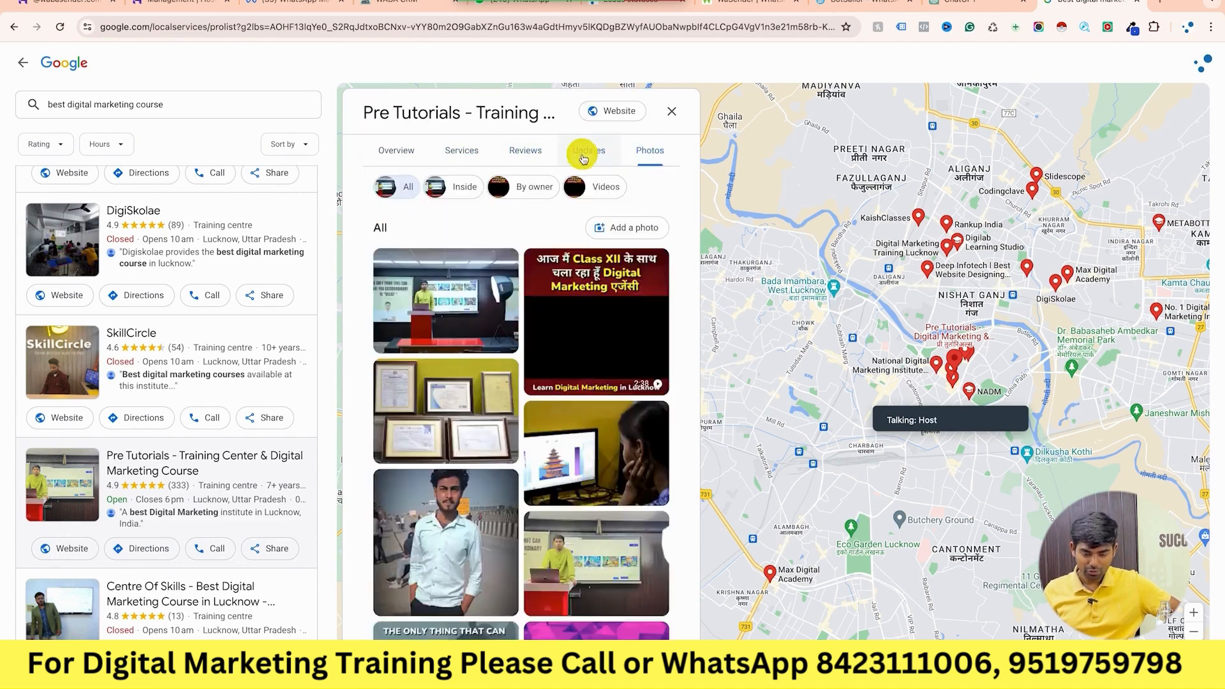
{"action": "left_click", "coordinate": [582, 156]}
{"action": "left_click", "coordinate": [671, 112]}
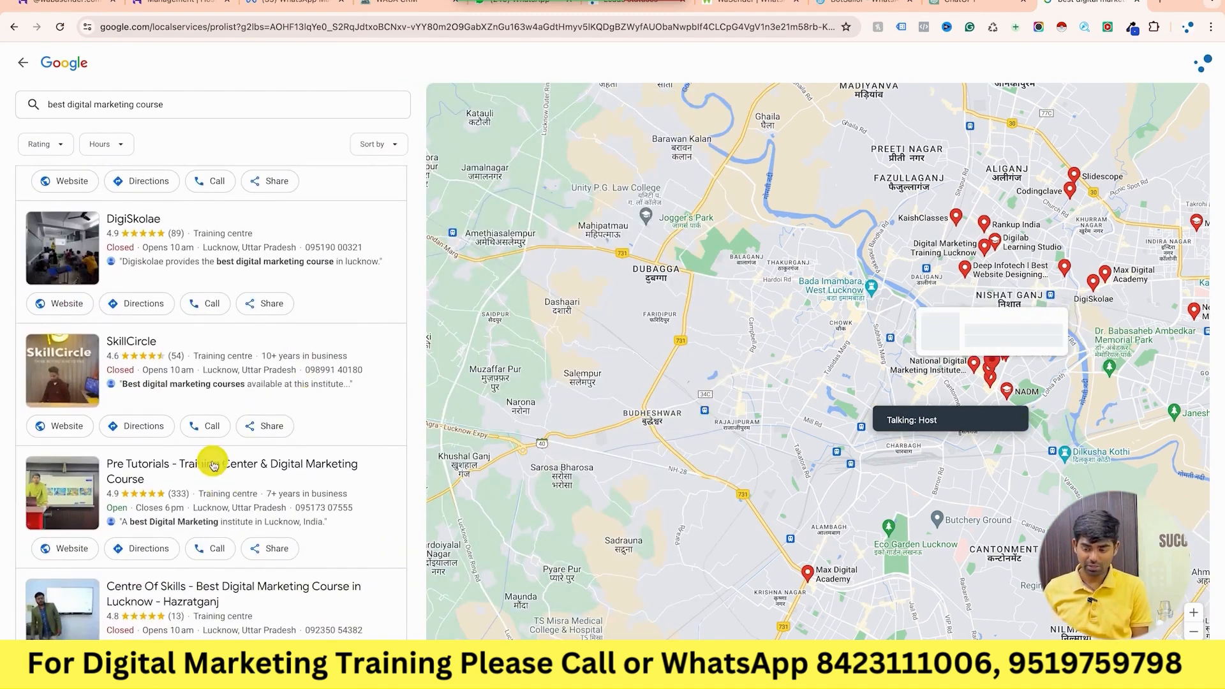
{"action": "left_click", "coordinate": [213, 465]}
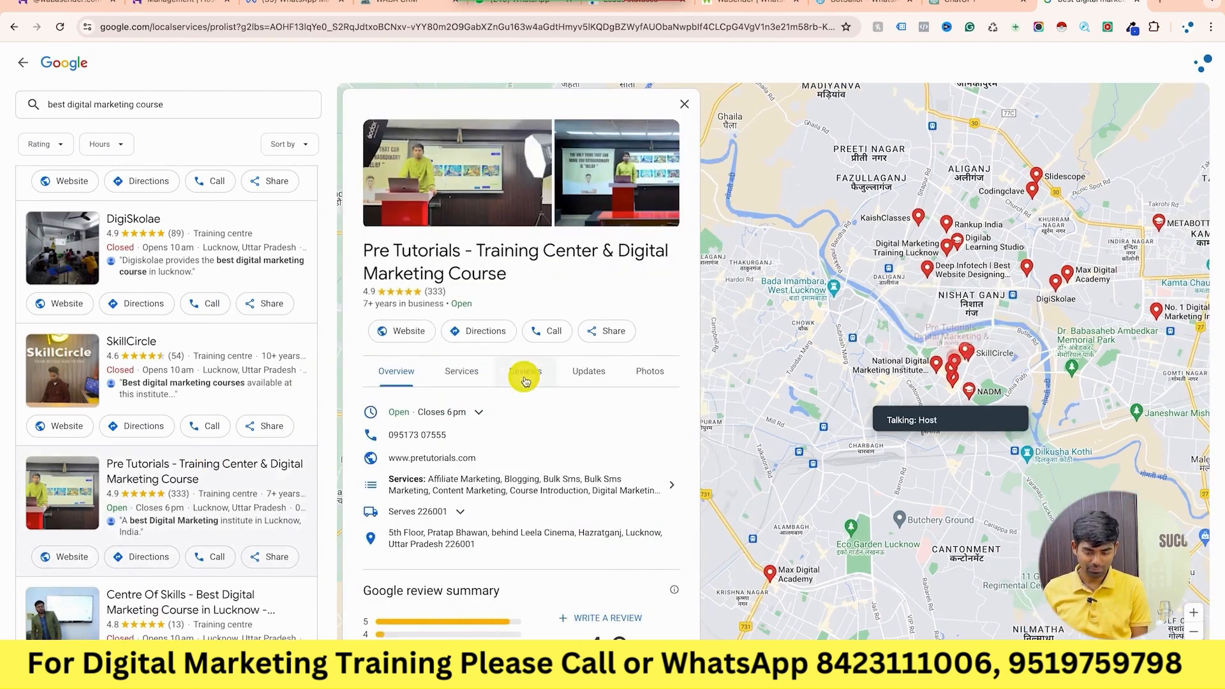
{"action": "left_click", "coordinate": [465, 375]}
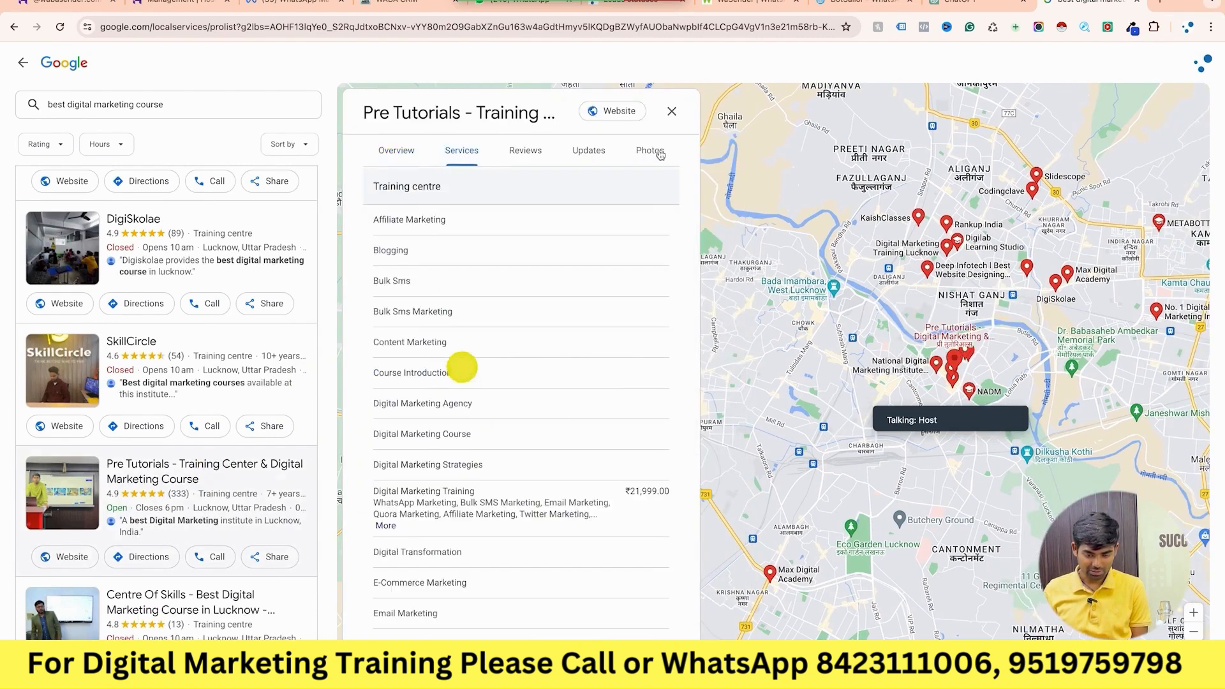
{"action": "left_click", "coordinate": [675, 120]}
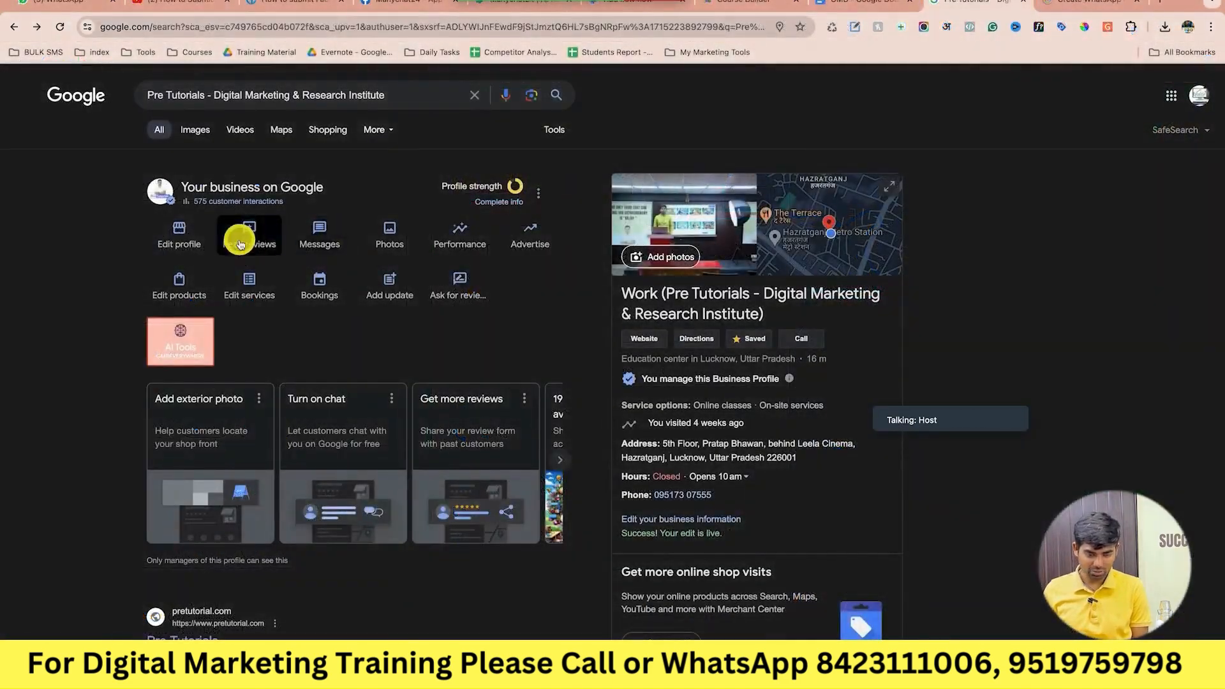
{"action": "left_click", "coordinate": [240, 245]}
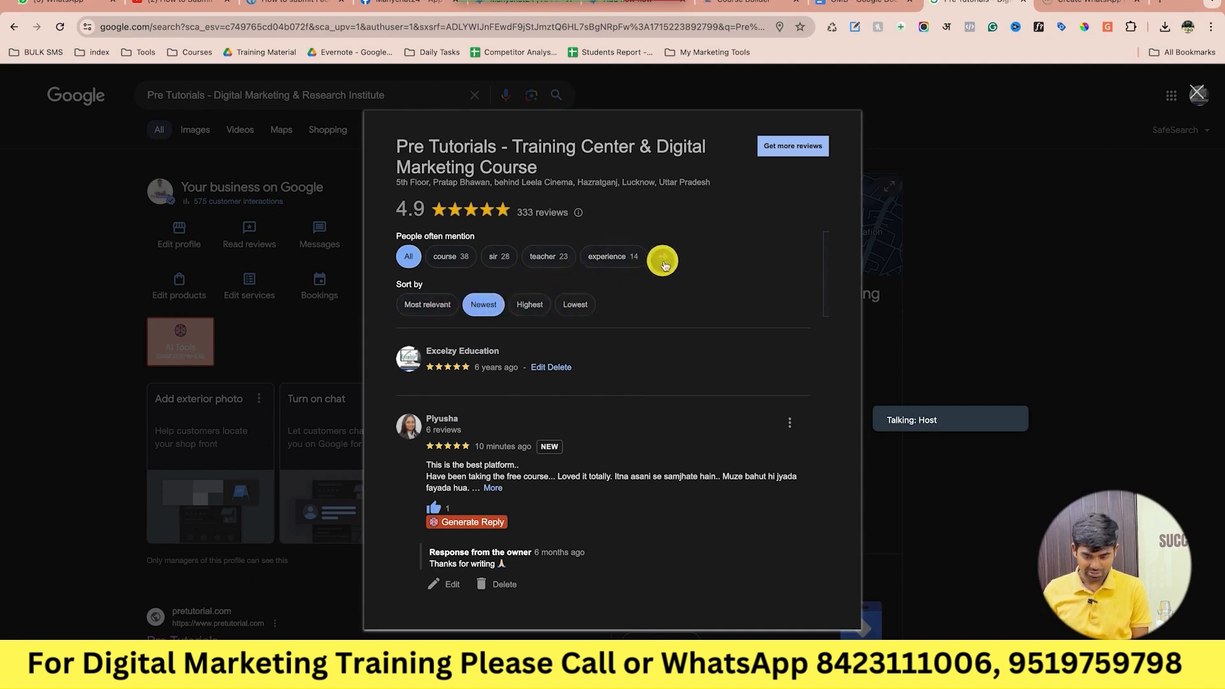
{"action": "scroll", "coordinate": [732, 322], "scroll_direction": "down", "scroll_amount": 2}
{"action": "scroll", "coordinate": [604, 472], "scroll_direction": "down", "scroll_amount": 1}
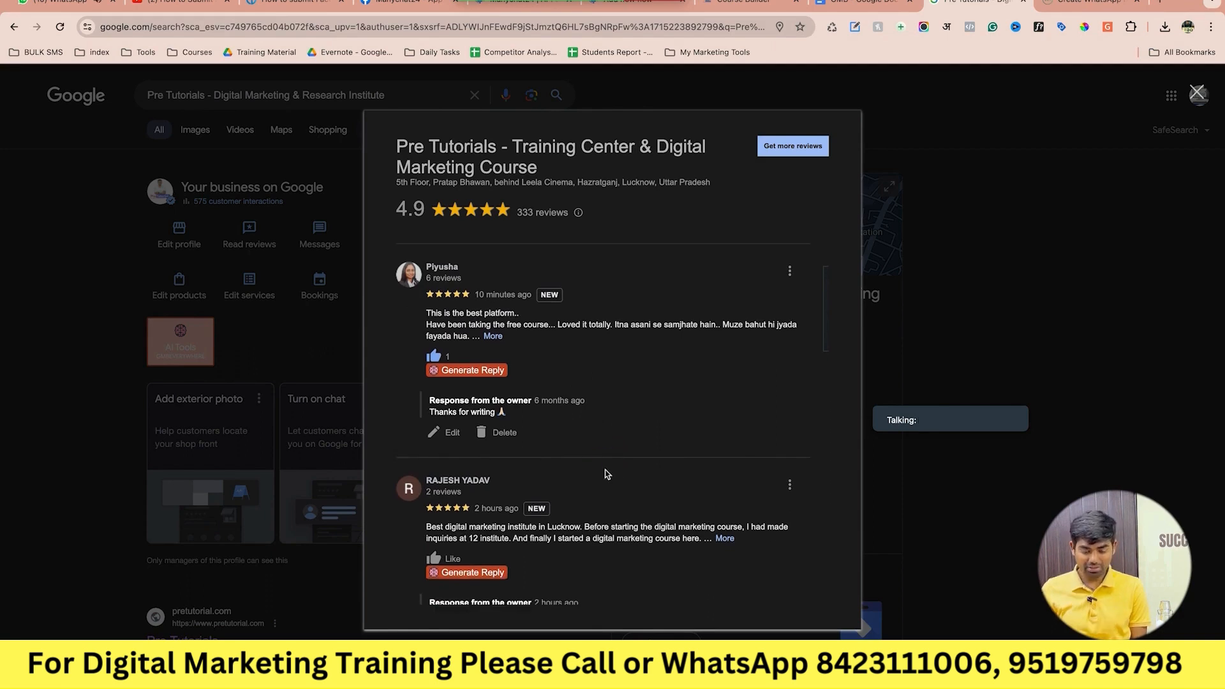
{"action": "left_click", "coordinate": [495, 339]}
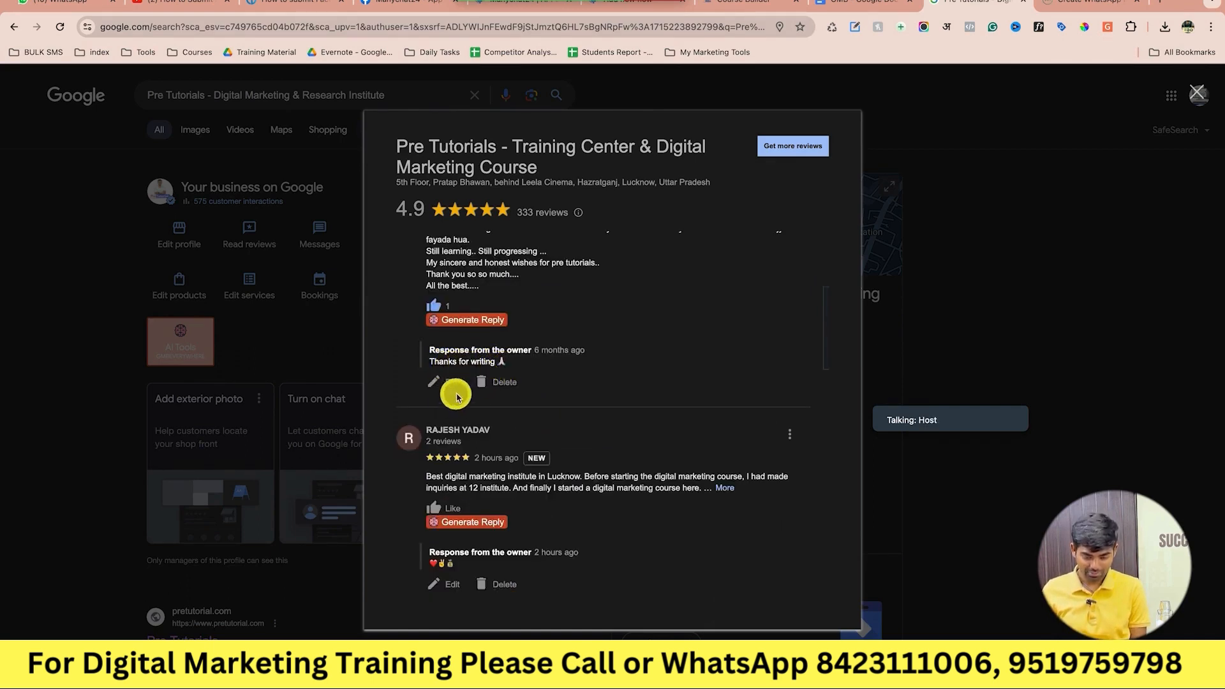
{"action": "scroll", "coordinate": [457, 396], "scroll_direction": "up", "scroll_amount": 1}
{"action": "scroll", "coordinate": [457, 397], "scroll_direction": "down", "scroll_amount": 2}
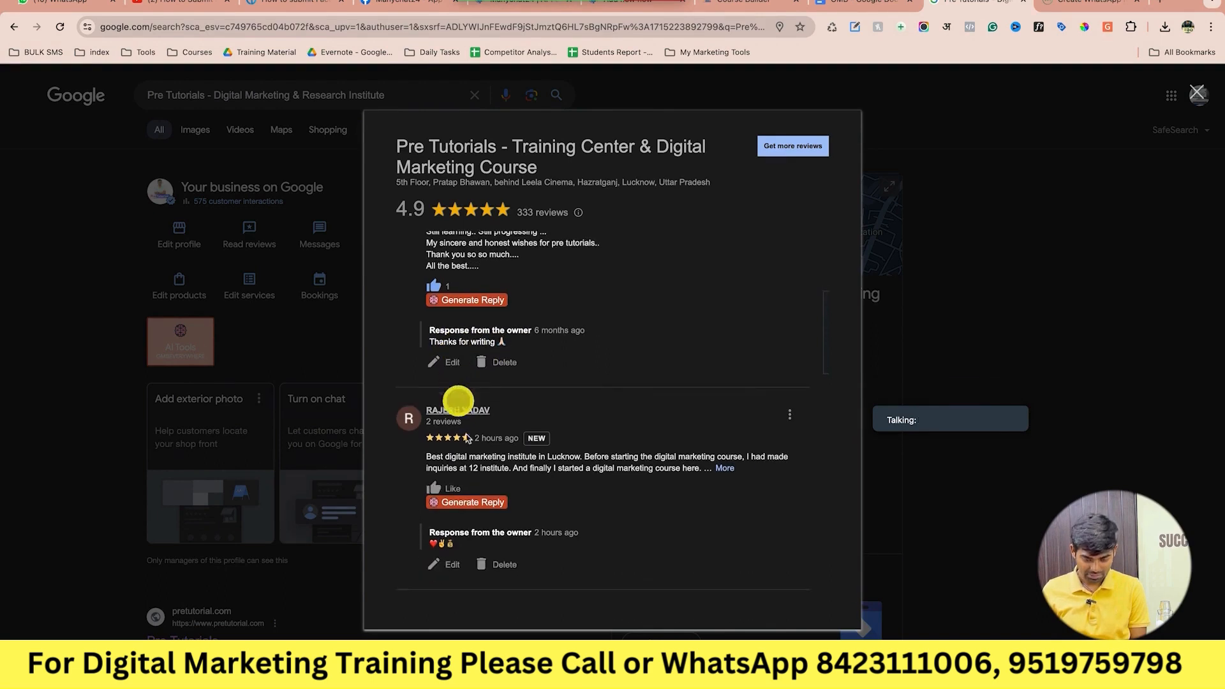
{"action": "left_click", "coordinate": [449, 362]}
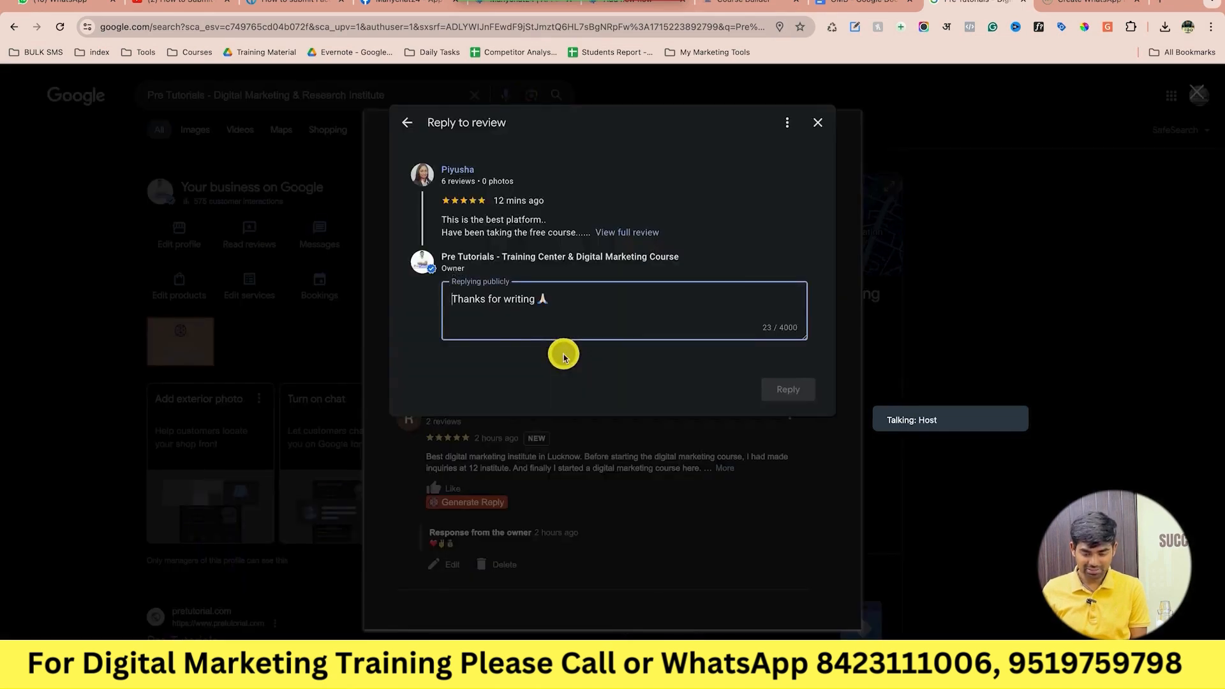
{"action": "left_click", "coordinate": [819, 124]}
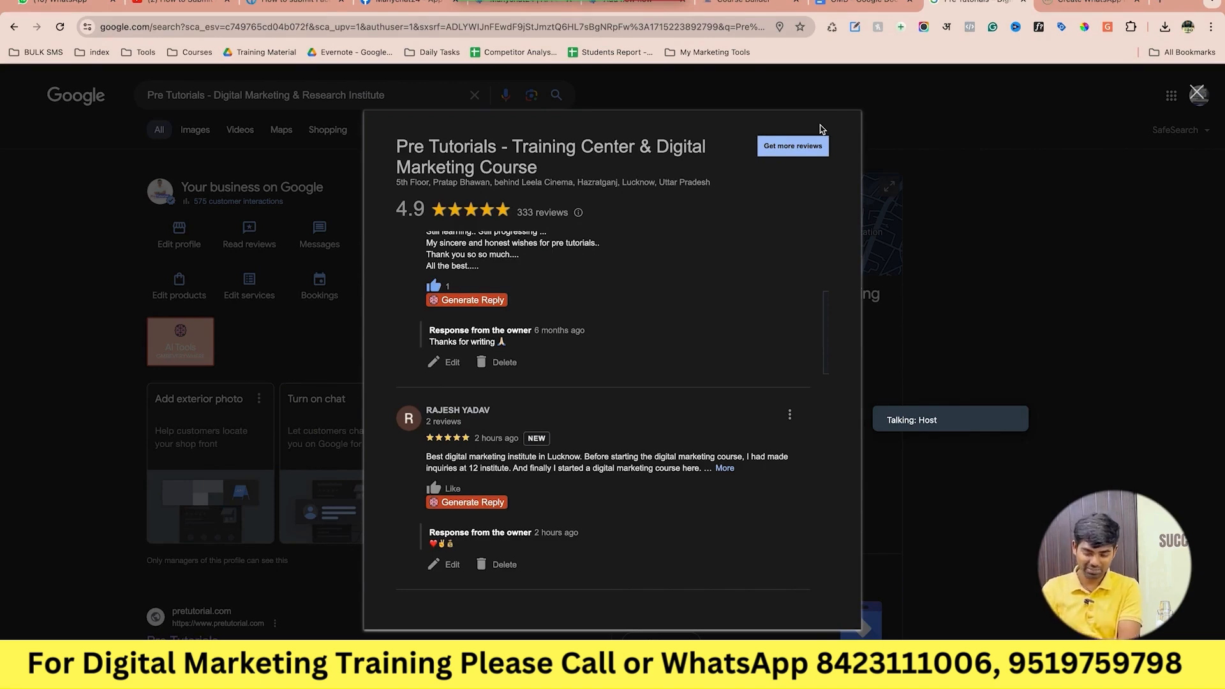
{"action": "scroll", "coordinate": [630, 392], "scroll_direction": "down", "scroll_amount": 3}
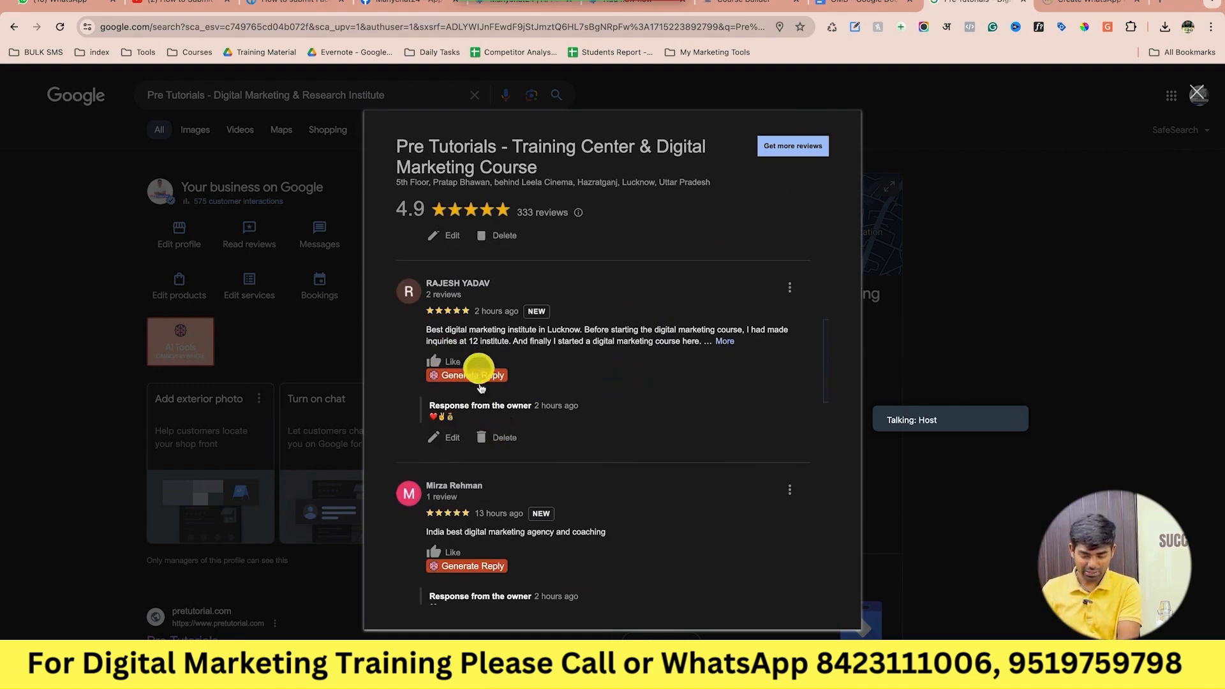
{"action": "scroll", "coordinate": [503, 494], "scroll_direction": "down", "scroll_amount": 3}
{"action": "scroll", "coordinate": [503, 498], "scroll_direction": "down", "scroll_amount": 2}
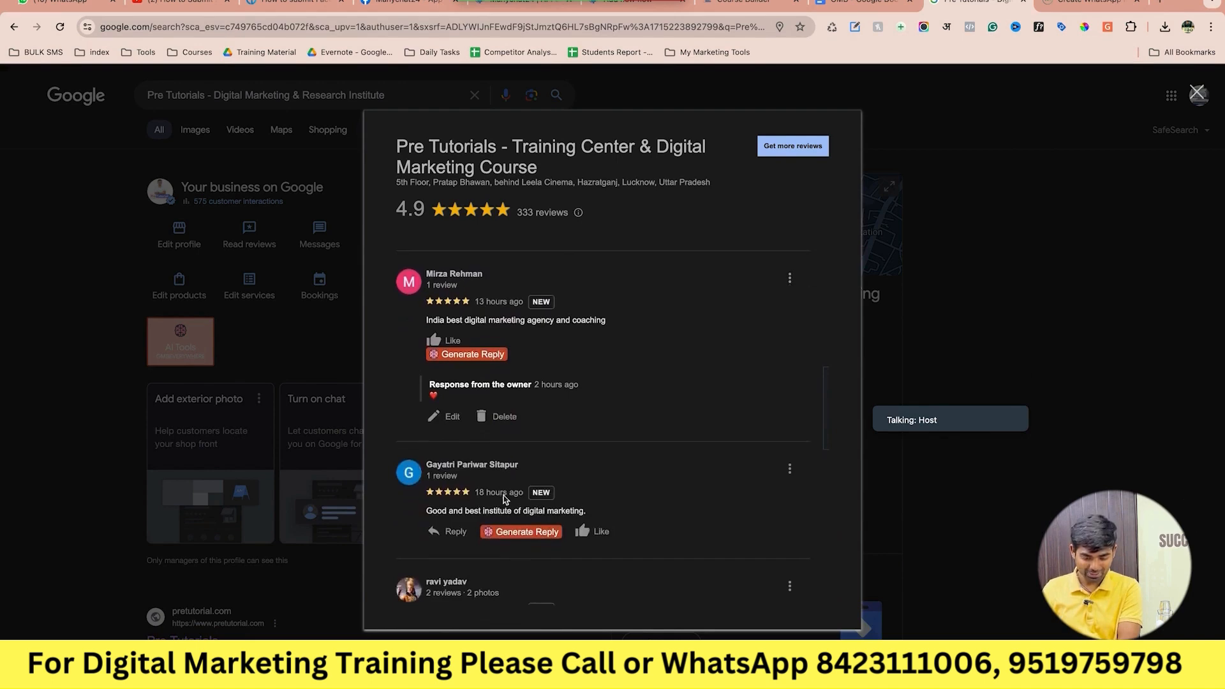
{"action": "scroll", "coordinate": [503, 498], "scroll_direction": "down", "scroll_amount": 4}
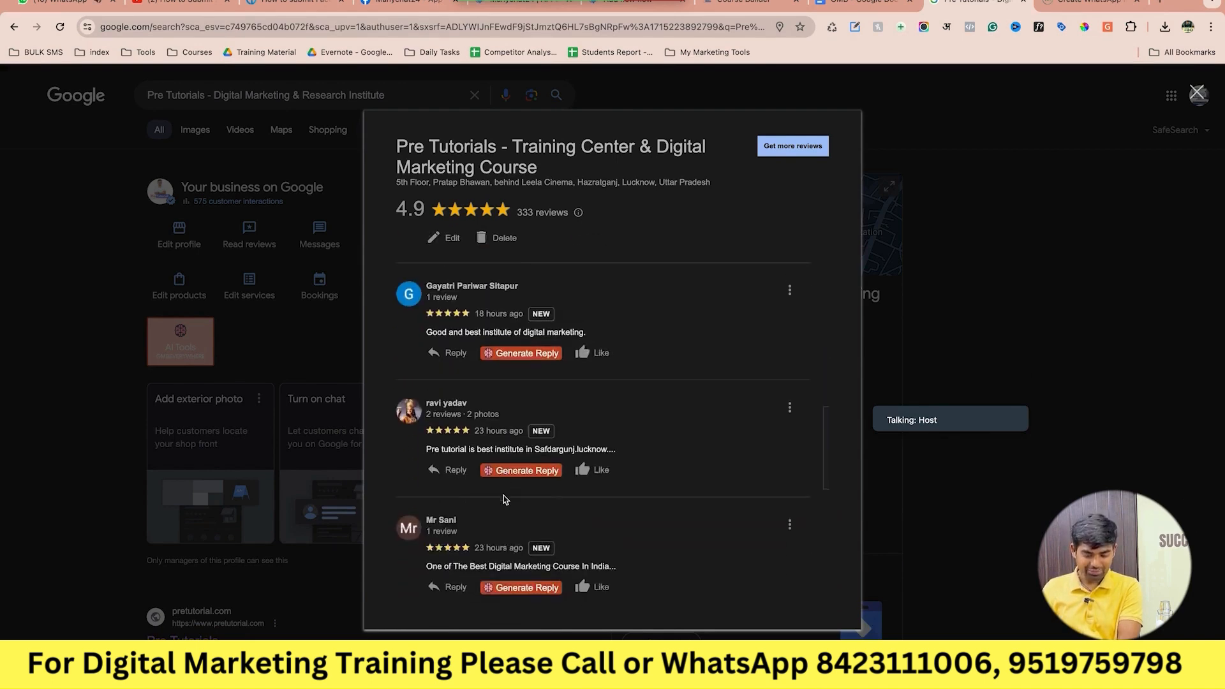
{"action": "scroll", "coordinate": [503, 499], "scroll_direction": "down", "scroll_amount": 1}
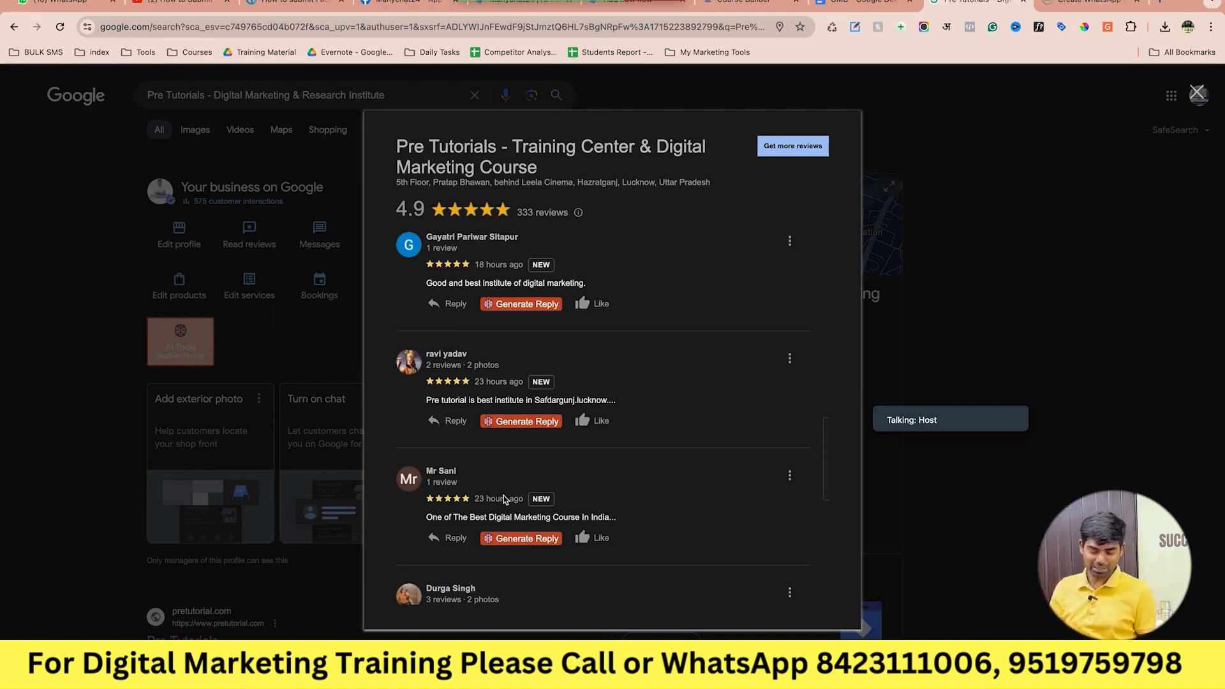
{"action": "scroll", "coordinate": [501, 392], "scroll_direction": "up", "scroll_amount": 3}
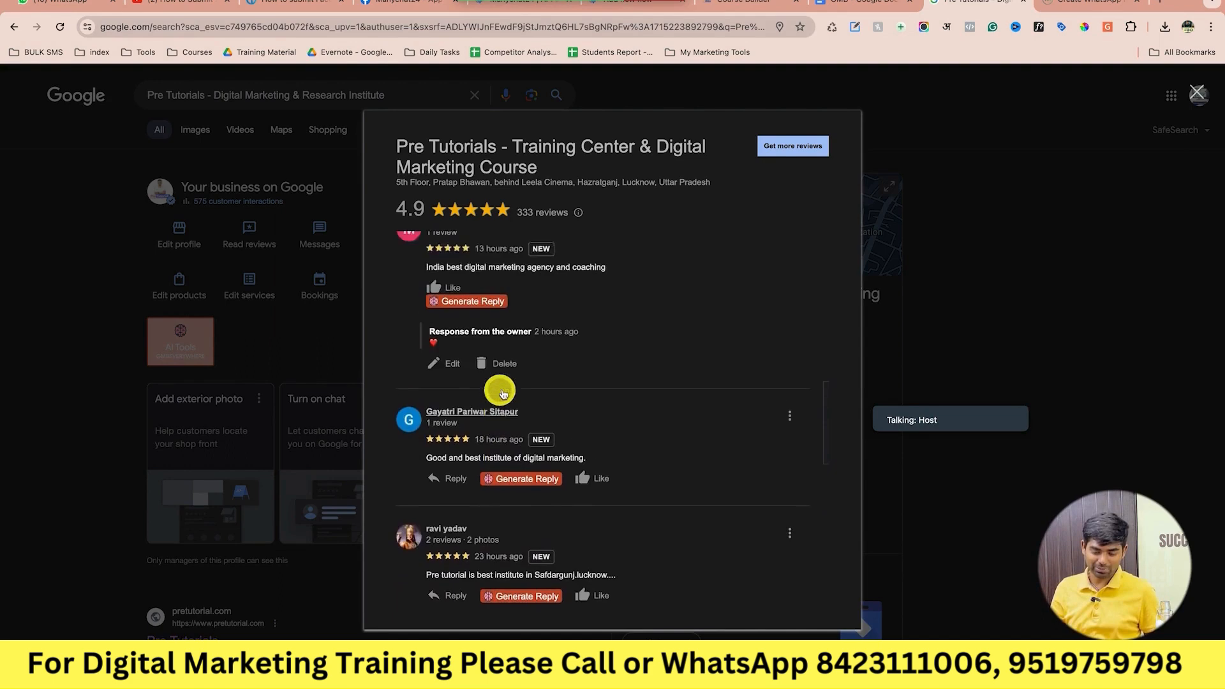
{"action": "scroll", "coordinate": [501, 393], "scroll_direction": "up", "scroll_amount": 10}
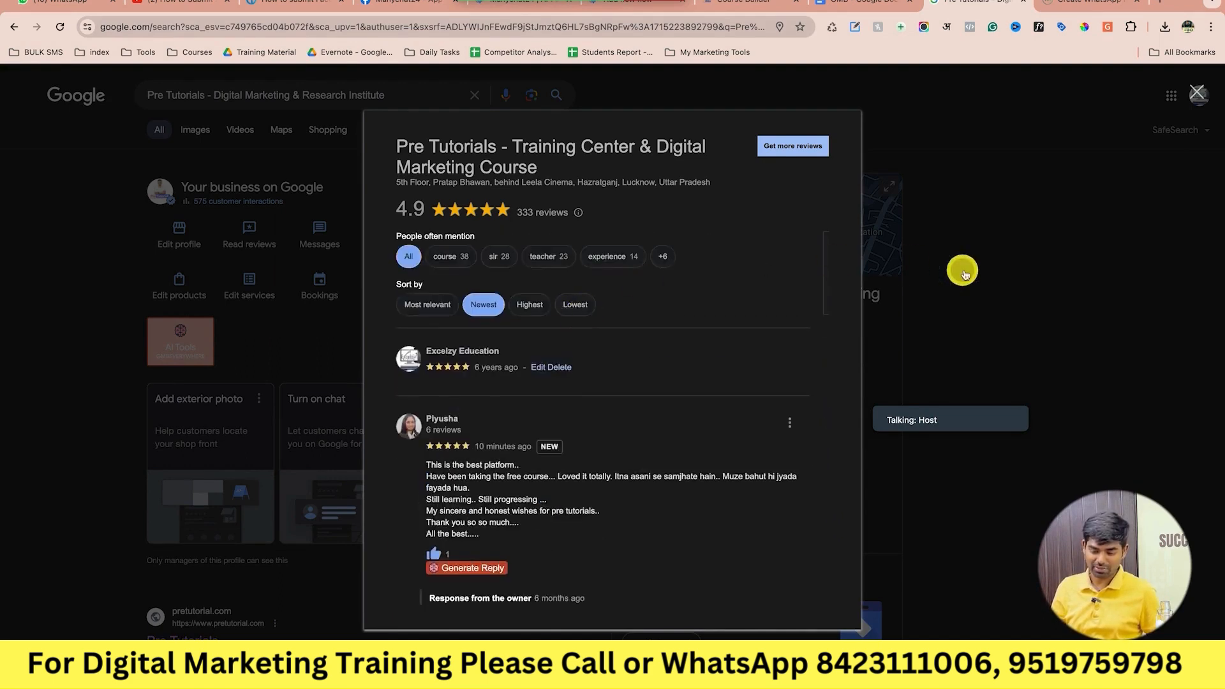
{"action": "left_click", "coordinate": [965, 275]}
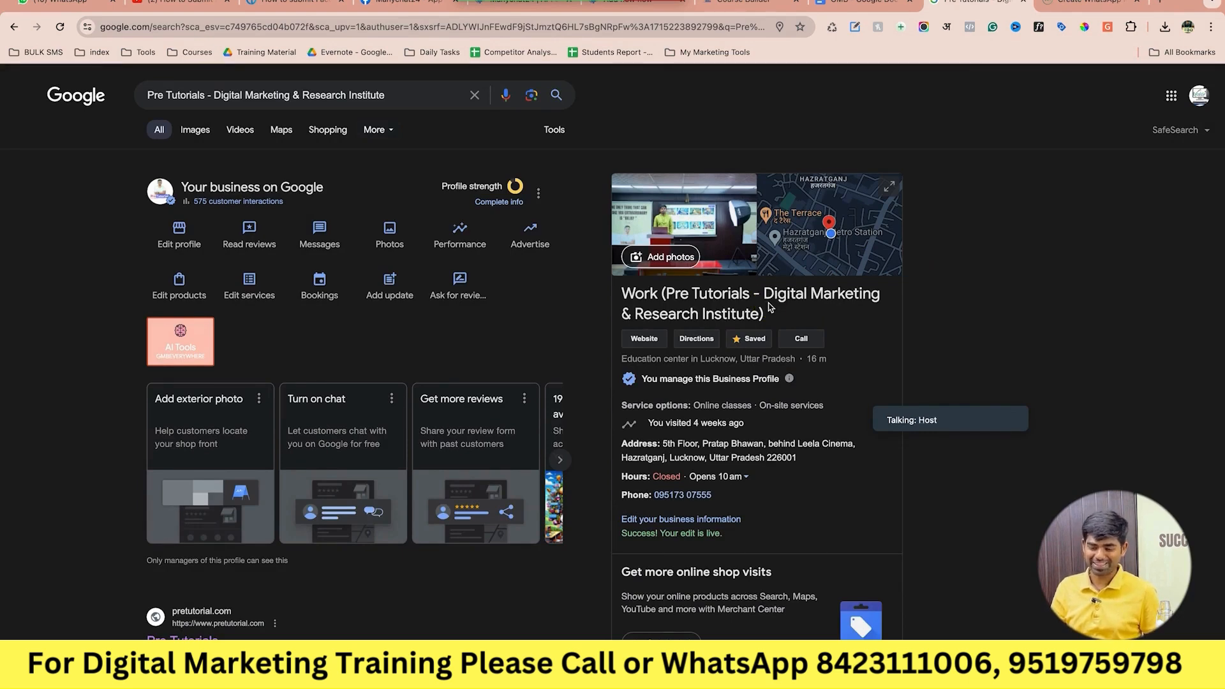
Close the Pre Tutorials search and select the Product/Service Description prompt lines in the GMB notes.
{"action": "left_click", "coordinate": [1025, 3]}
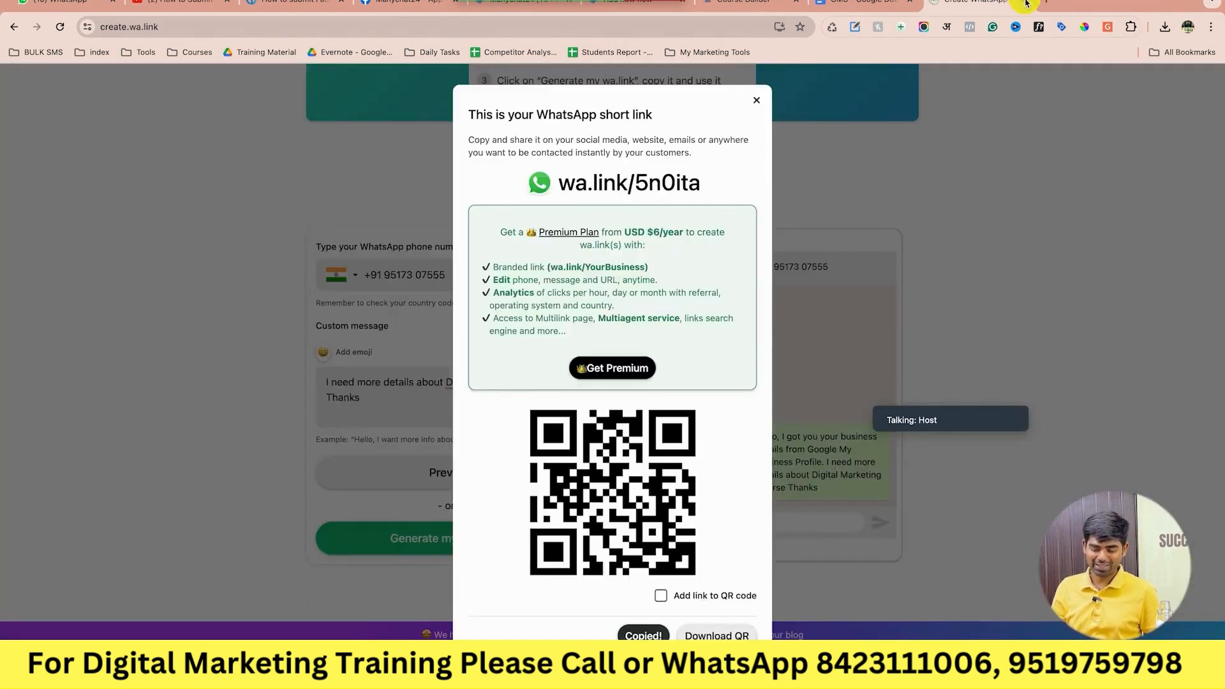
{"action": "left_click", "coordinate": [861, 3]}
{"action": "scroll", "coordinate": [803, 393], "scroll_direction": "down", "scroll_amount": 5}
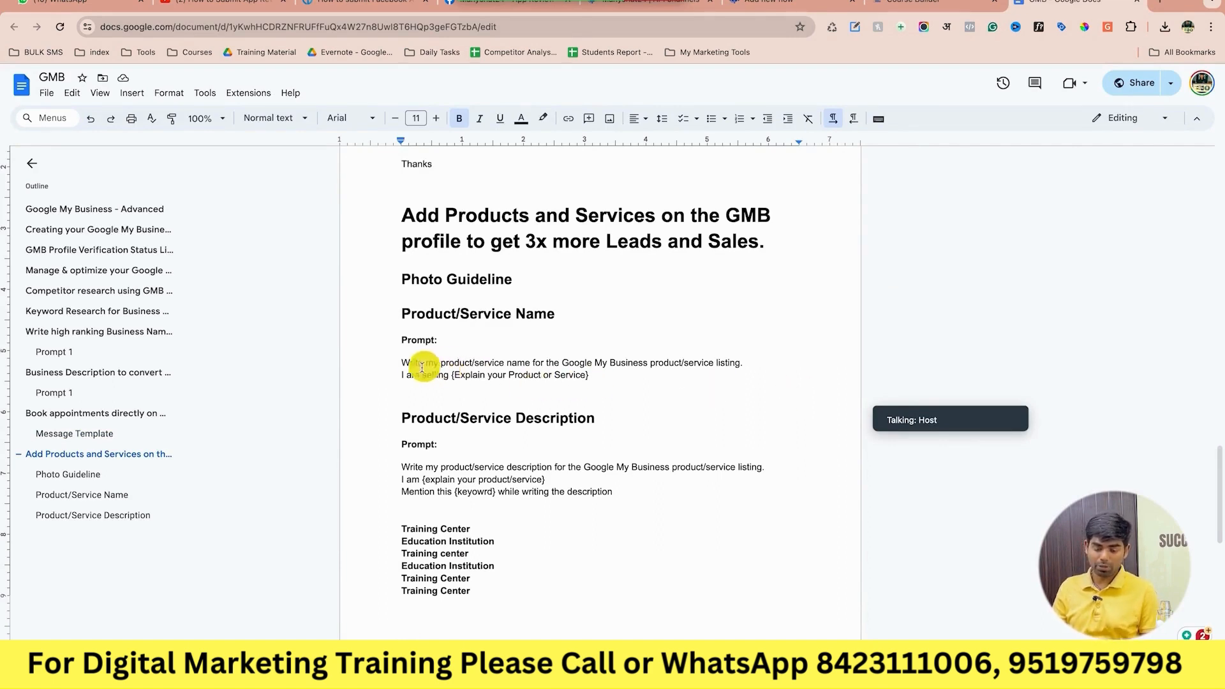
{"action": "left_click_drag", "start_coordinate": [398, 364], "coordinate": [440, 365]}
{"action": "left_click", "coordinate": [502, 385]}
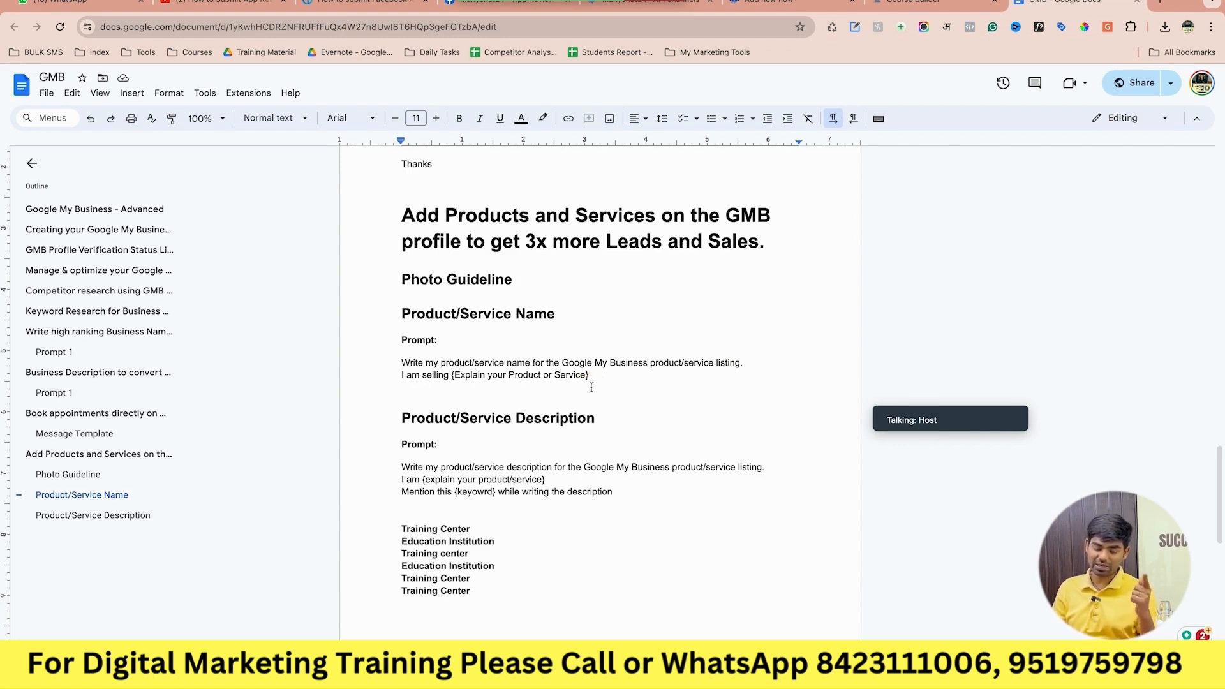
{"action": "scroll", "coordinate": [591, 388], "scroll_direction": "down", "scroll_amount": 2}
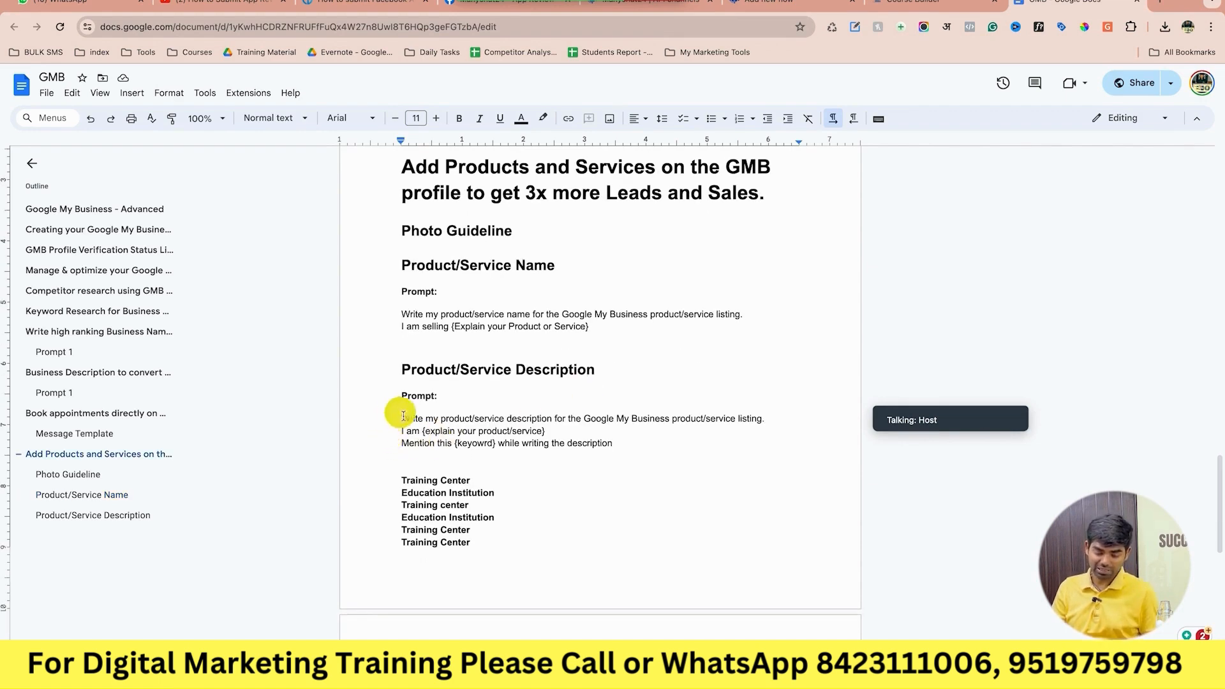
{"action": "left_click_drag", "start_coordinate": [403, 420], "coordinate": [627, 446]}
{"action": "key", "text": "ctrl+c"}
{"action": "key", "text": "ctrl+Right"}
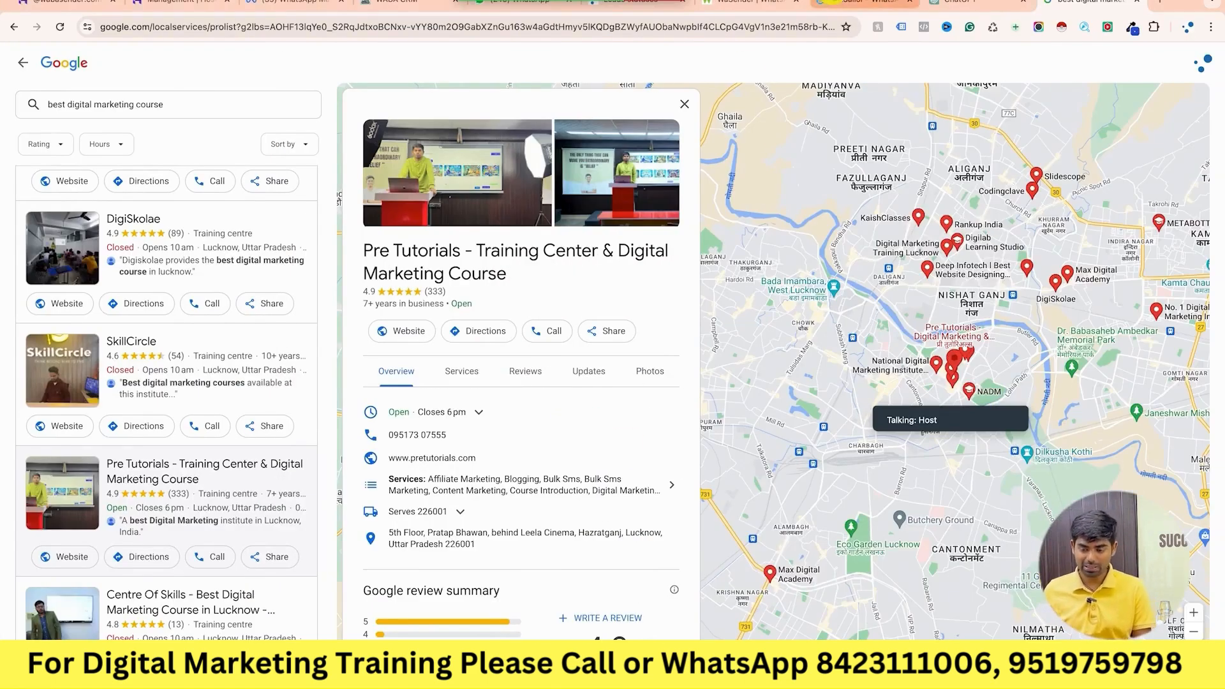
Paste the description prompt into ChatGPT with 'Digital marketing Course' and 'We are a Digital marketing Institute in Lucknow'.
{"action": "left_click", "coordinate": [954, 5]}
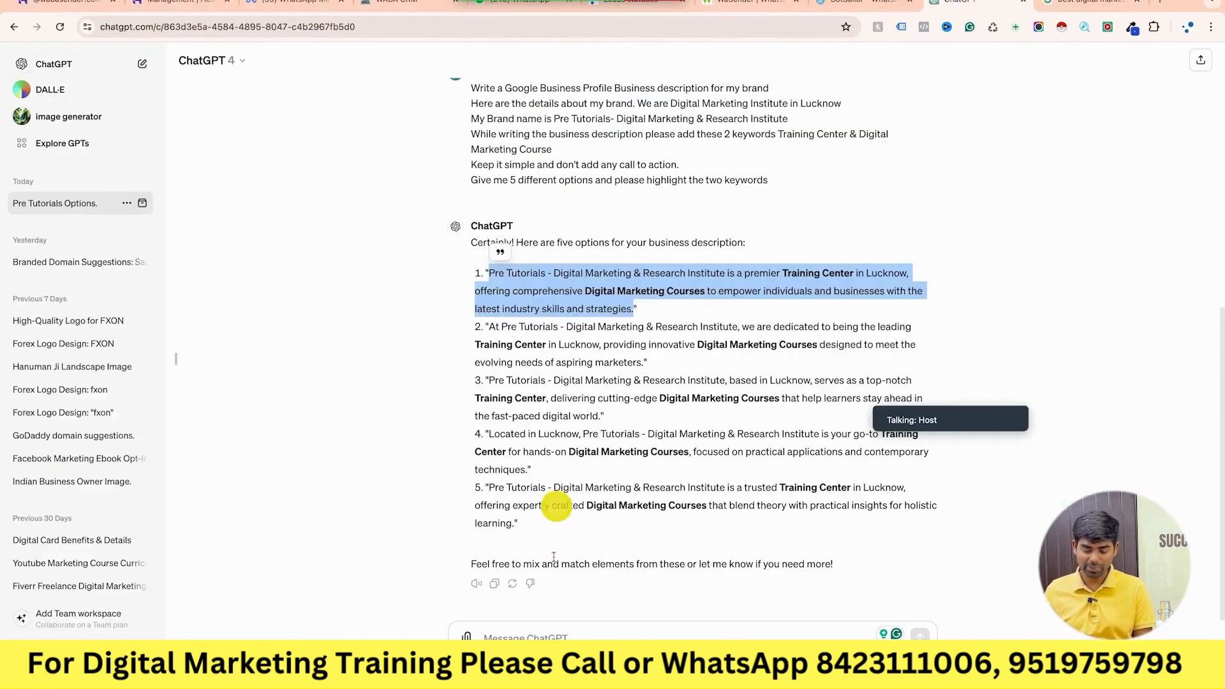
{"action": "left_click", "coordinate": [588, 636]}
{"action": "key", "text": "ctrl+v"}
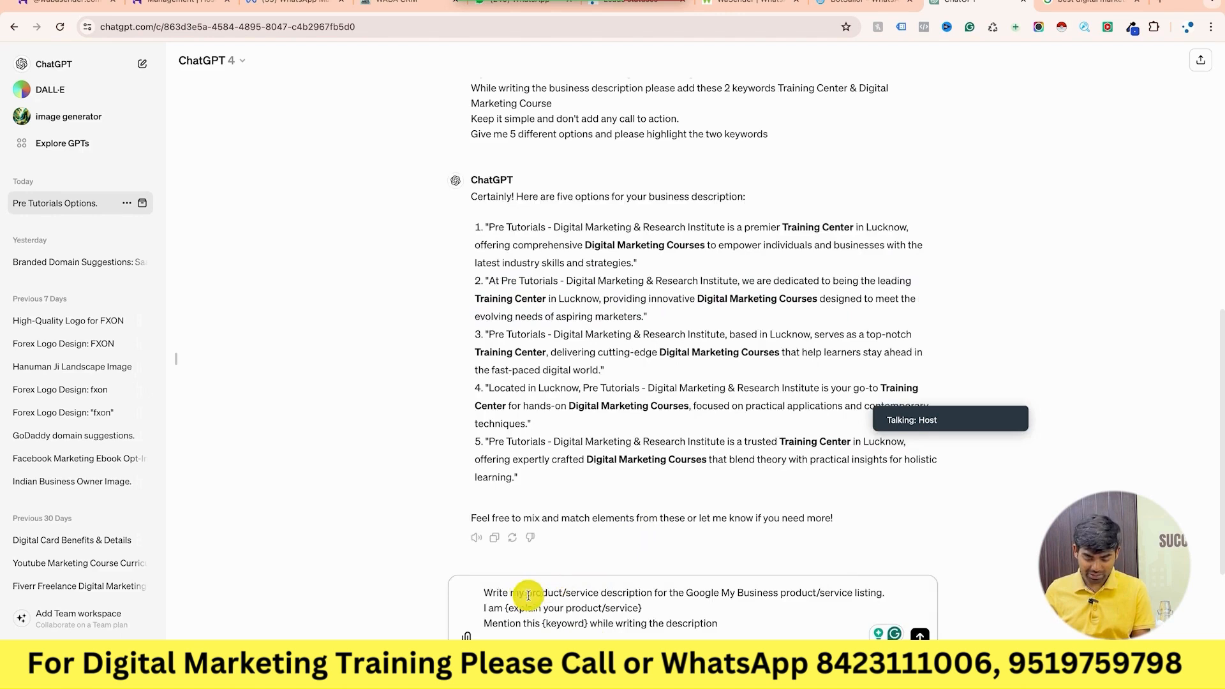
{"action": "left_click_drag", "start_coordinate": [528, 594], "coordinate": [603, 593]}
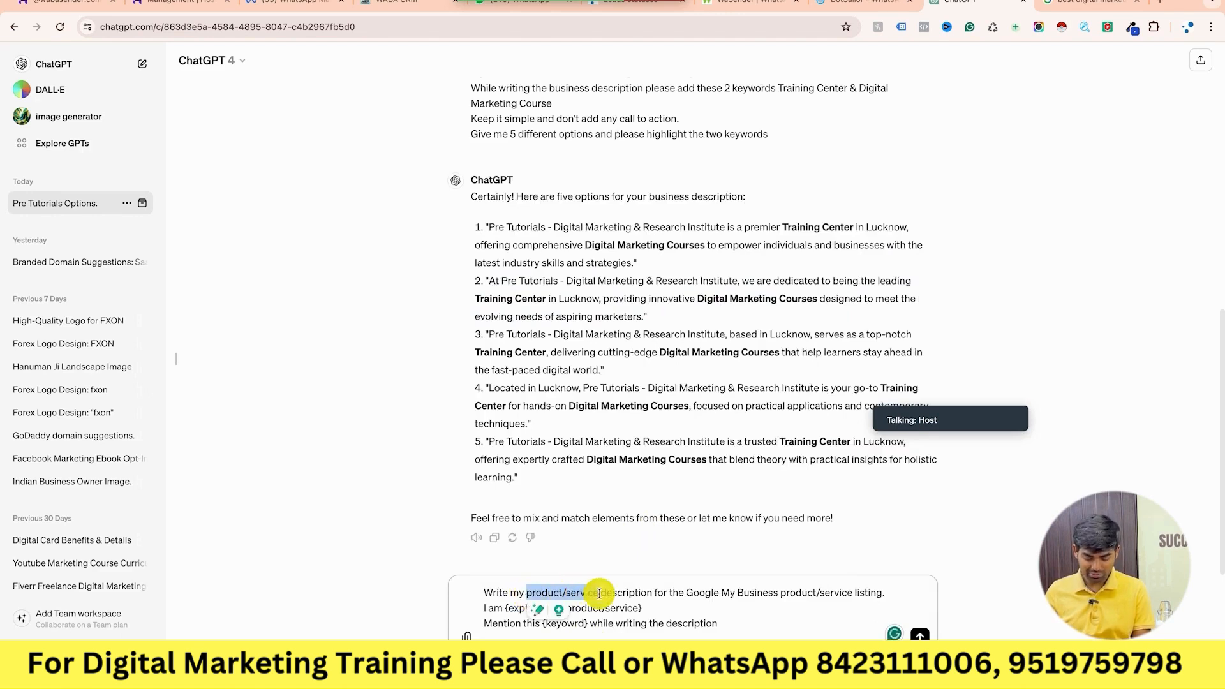
{"action": "type", "text": "Digital marketing Course"}
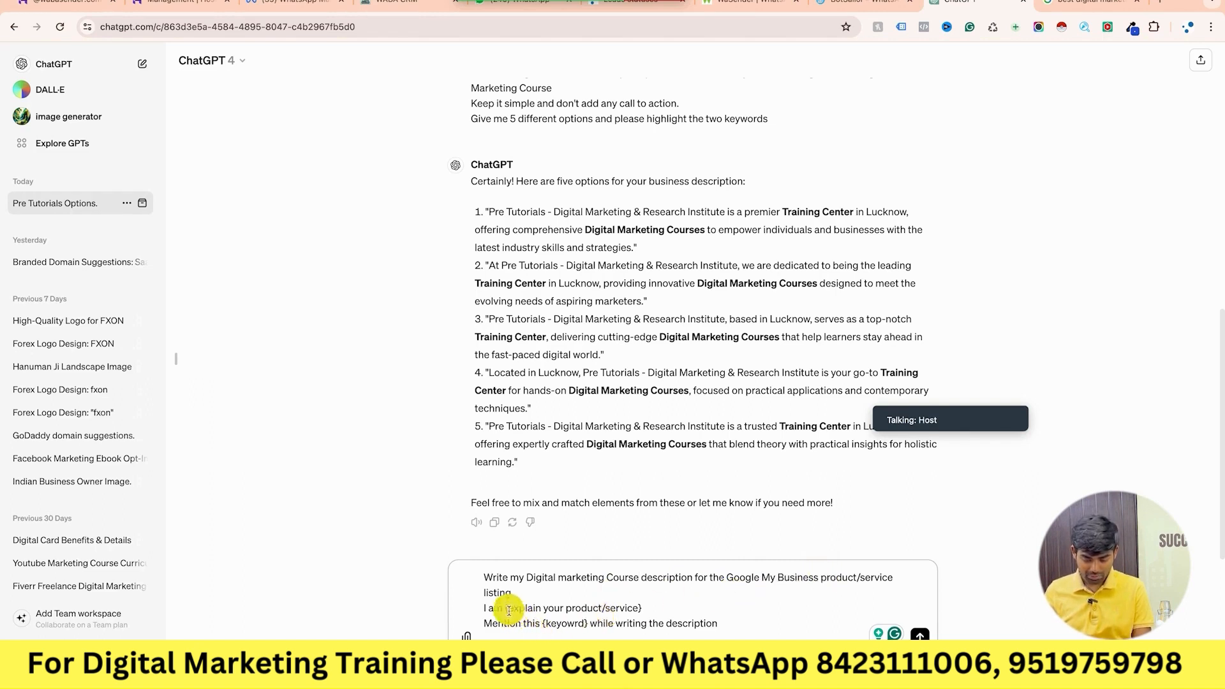
{"action": "left_click_drag", "start_coordinate": [505, 608], "coordinate": [657, 609]}
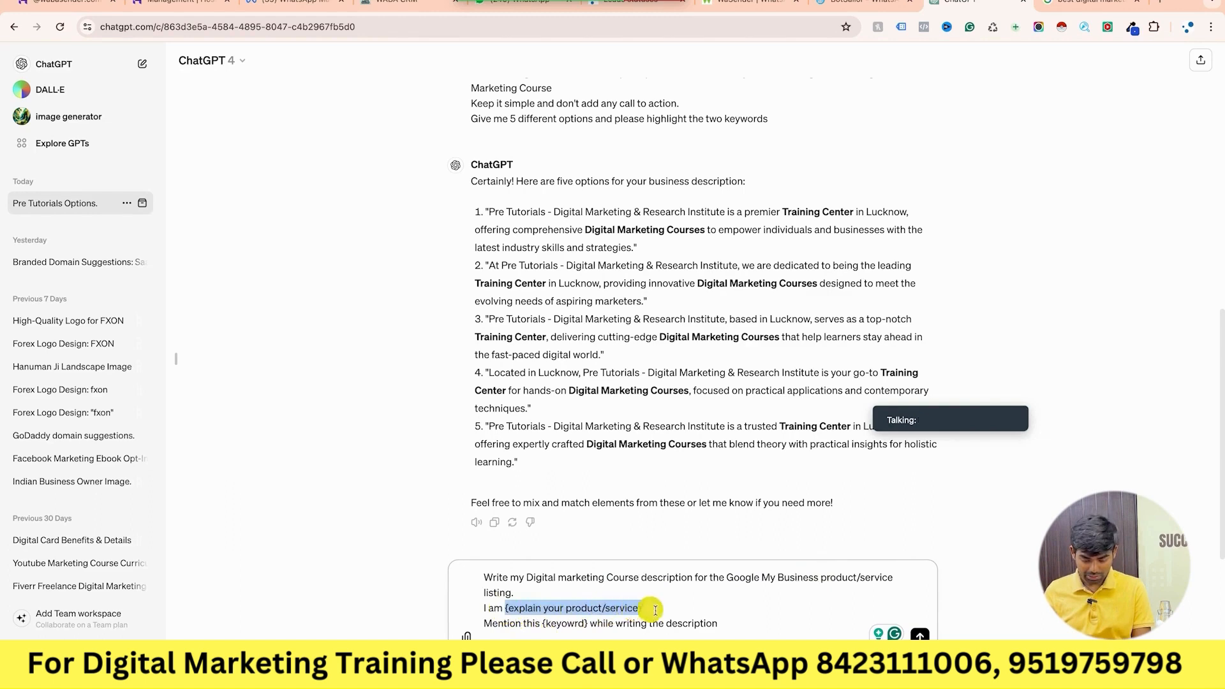
{"action": "key", "text": "BackSpace"}
{"action": "key", "text": "BackSpace"}
{"action": "key", "text": "BackSpace"}
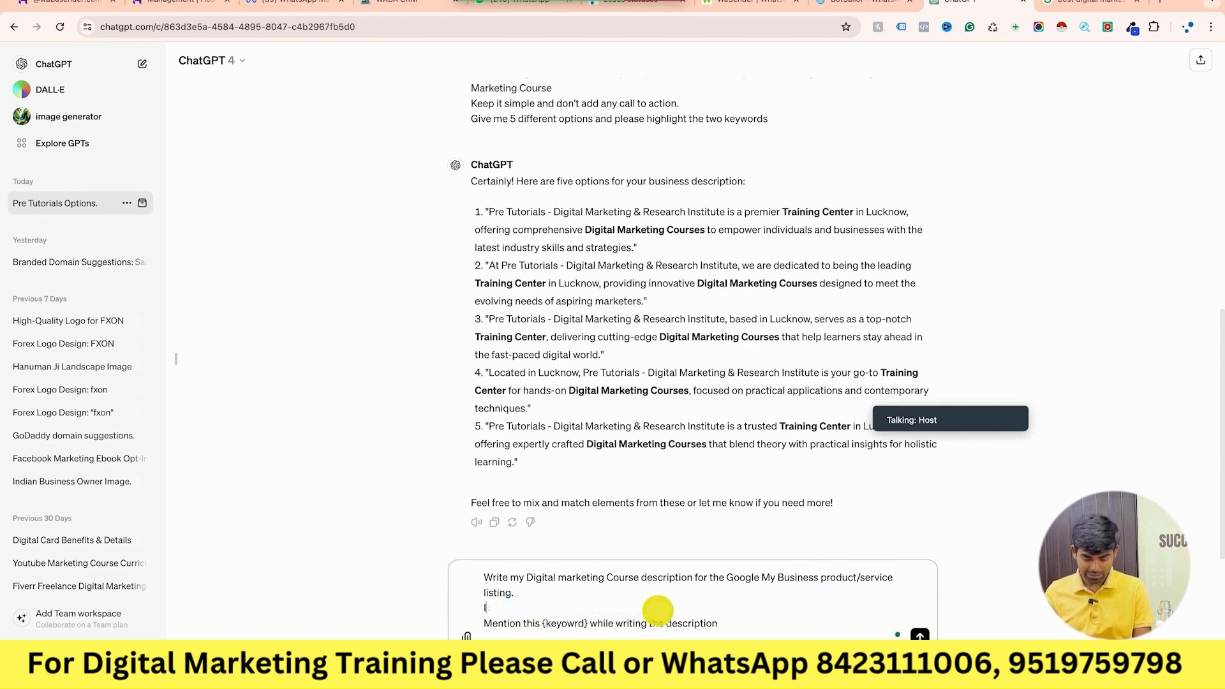
{"action": "key", "text": "BackSpace"}
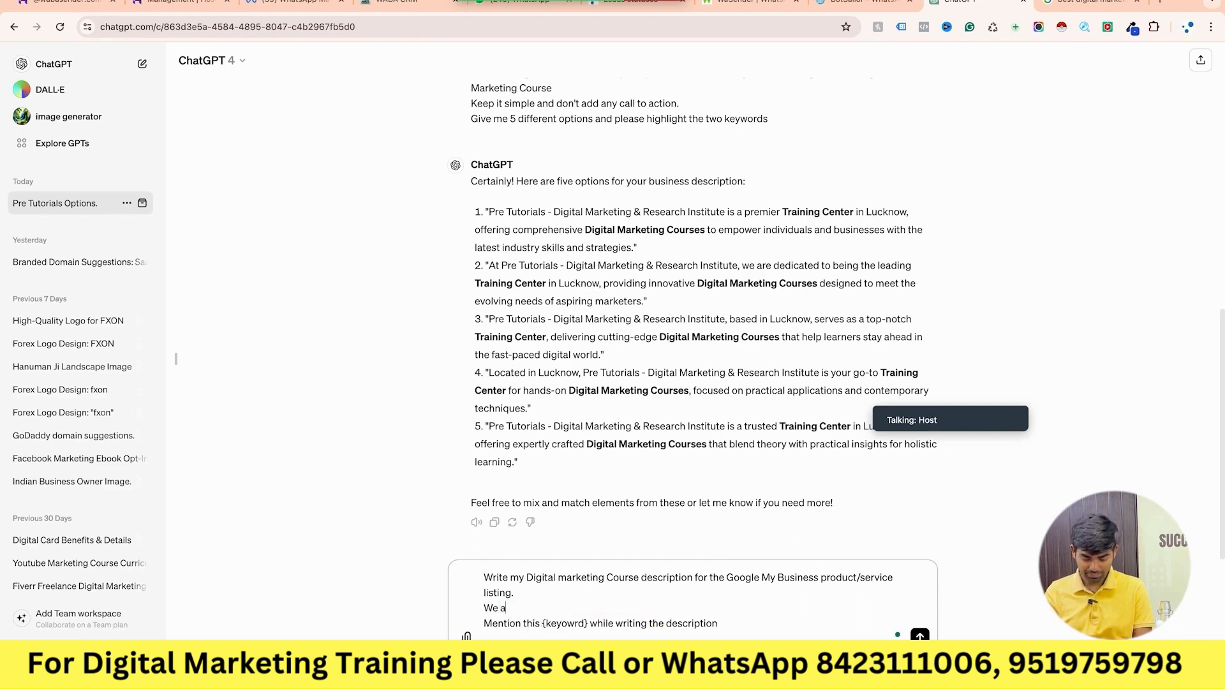
{"action": "type", "text": "We are a Digital marketing"}
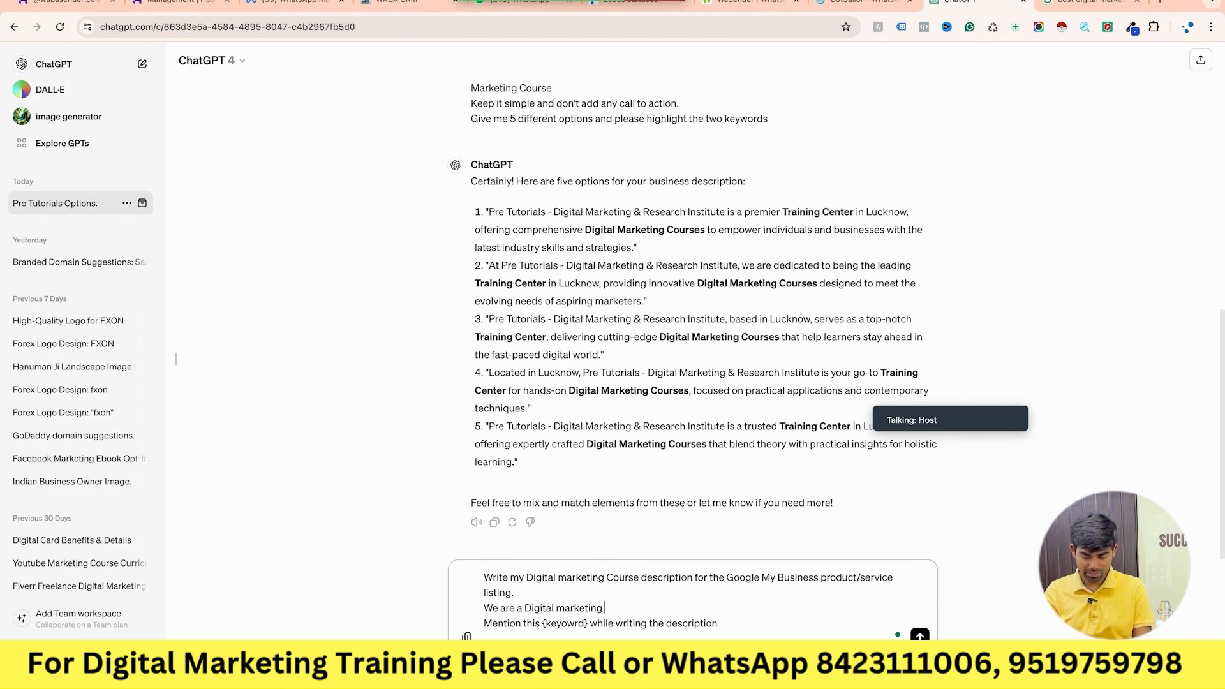
{"action": "type", "text": " Institute in Lucknow"}
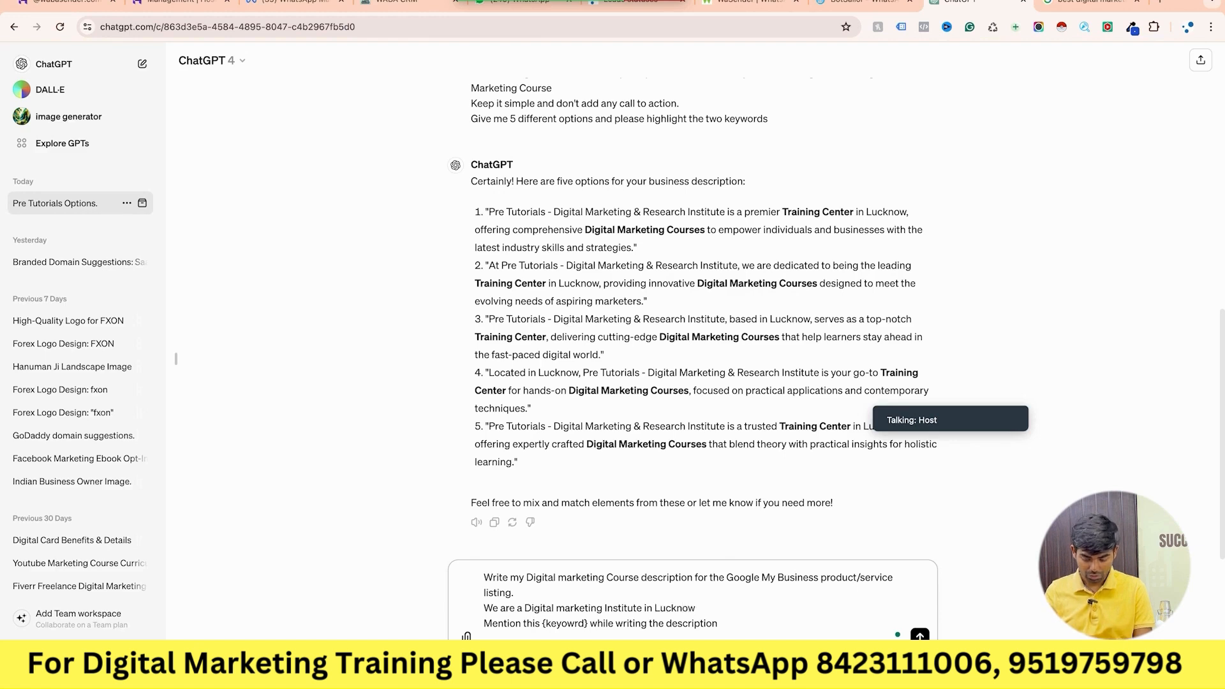
Set the keyword to 'digital Marketing Course', accept the capitalisation fix, and send the prompt.
{"action": "left_click_drag", "start_coordinate": [588, 625], "coordinate": [541, 625]}
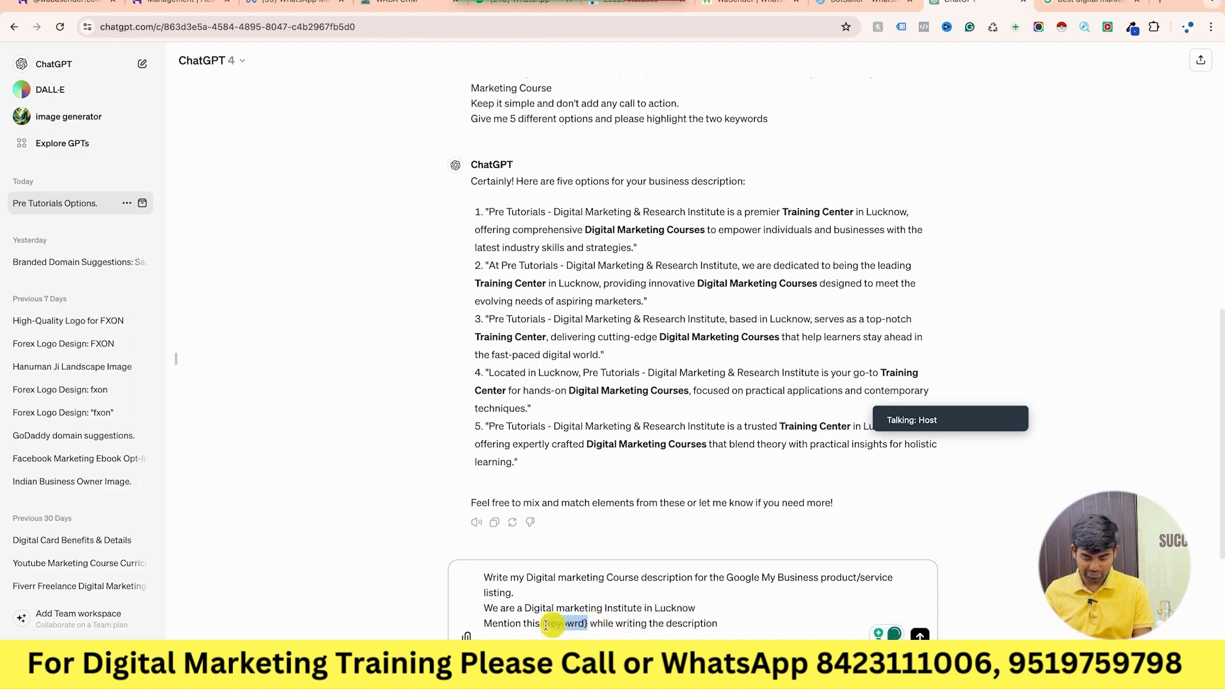
{"action": "key", "text": "BackSpace"}
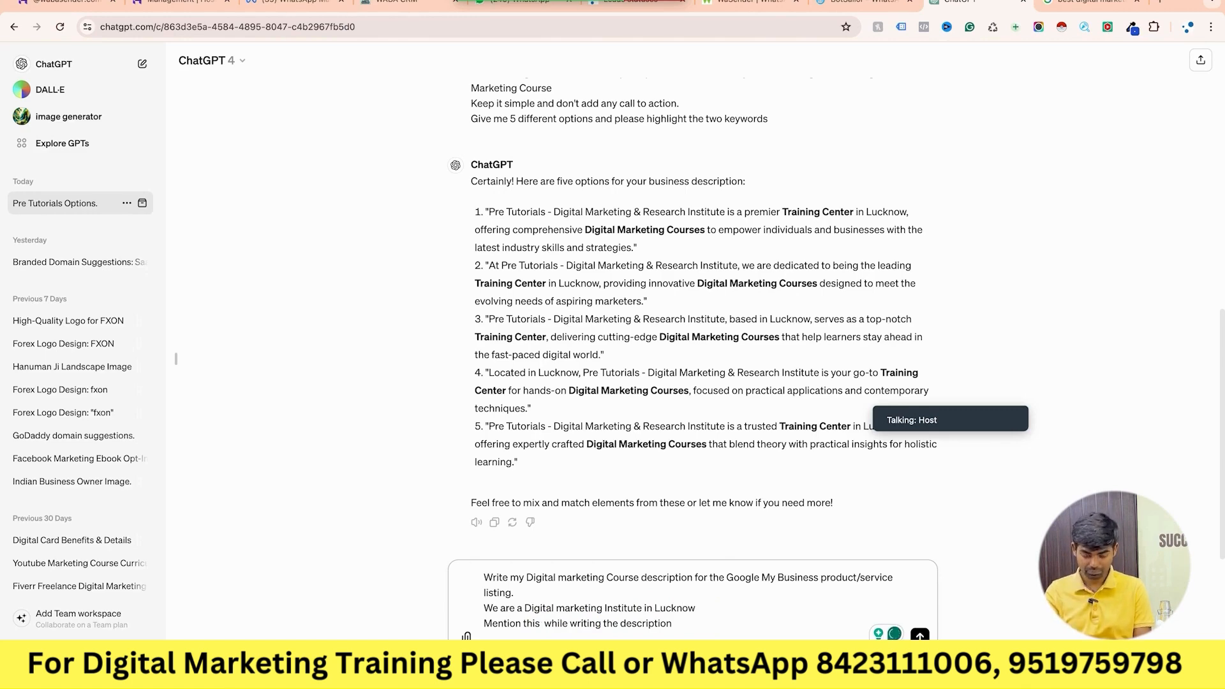
{"action": "type", "text": "digital mar"}
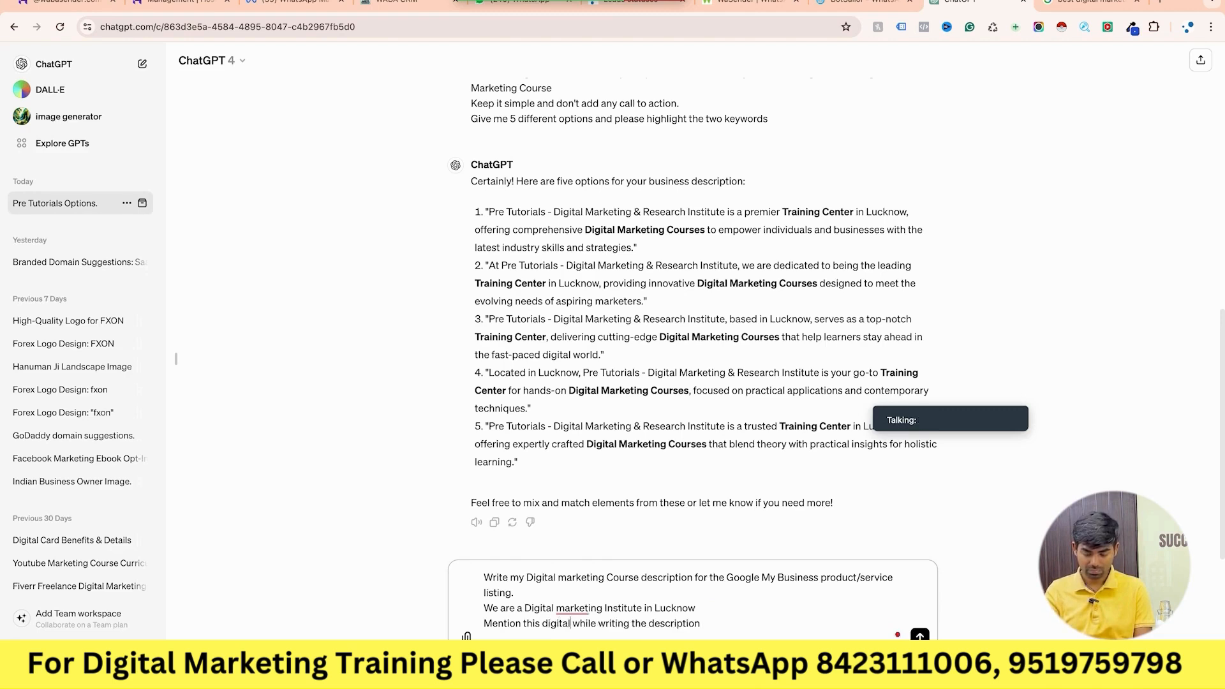
{"action": "type", "text": "keting Course"}
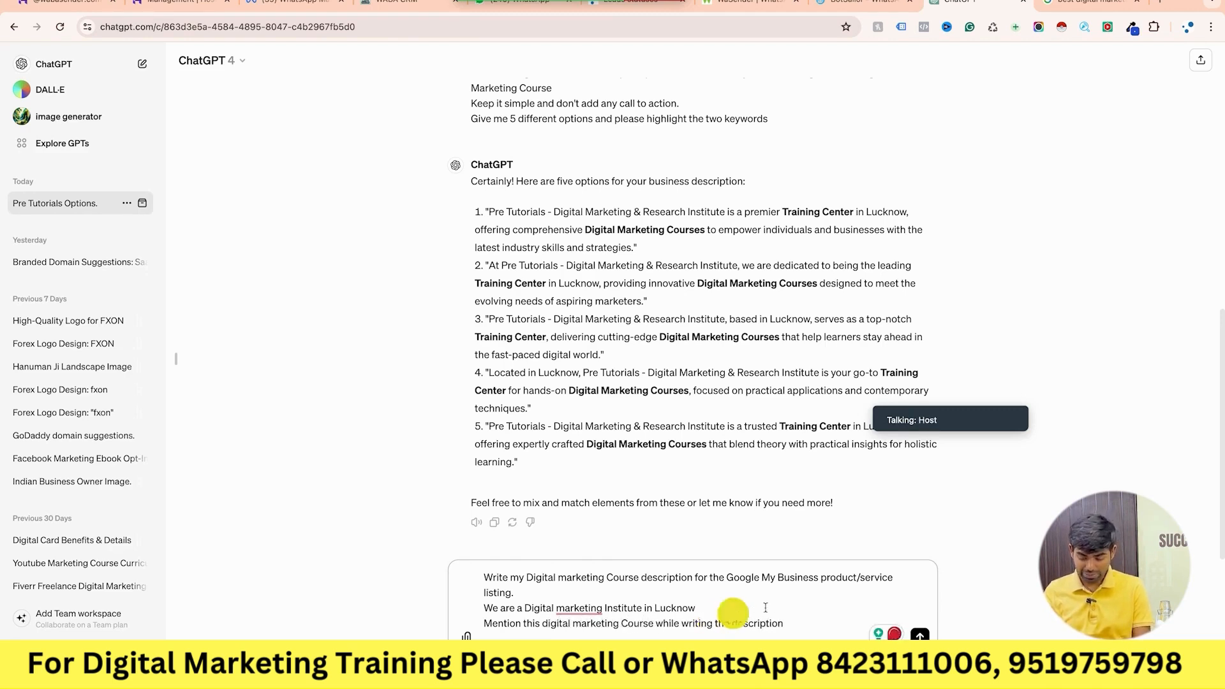
{"action": "left_click", "coordinate": [589, 611]}
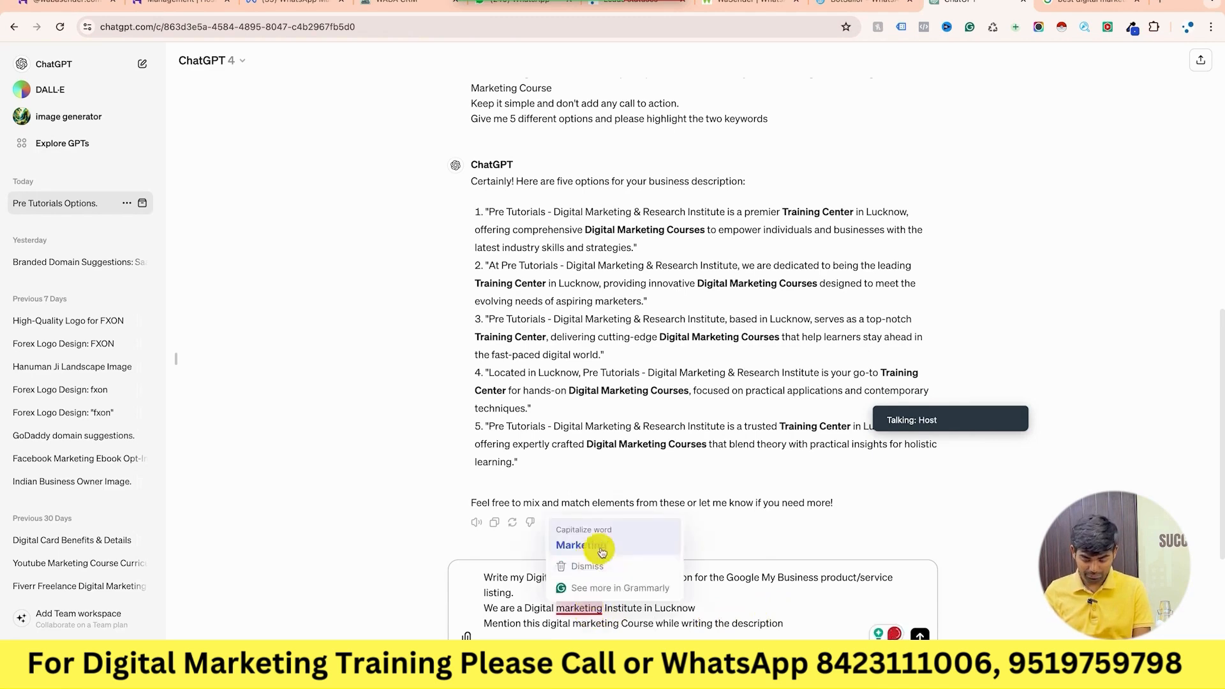
{"action": "left_click", "coordinate": [577, 539]}
{"action": "key", "text": "Return"}
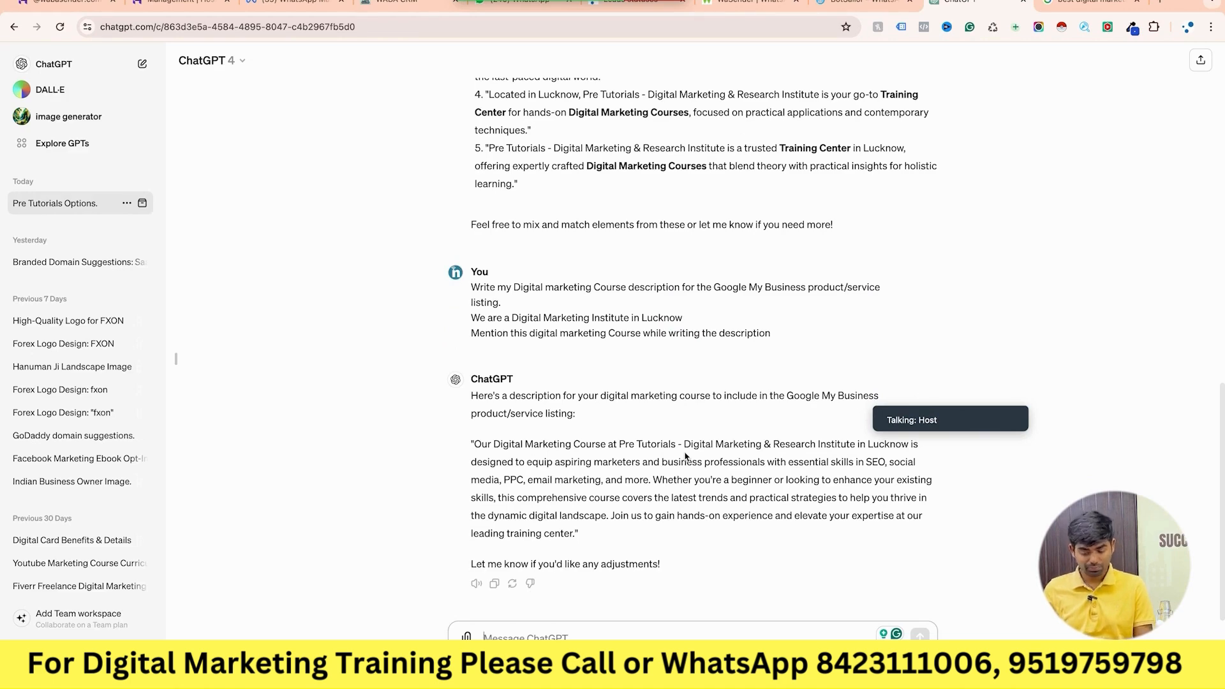
{"action": "key", "text": "ctrl+Left"}
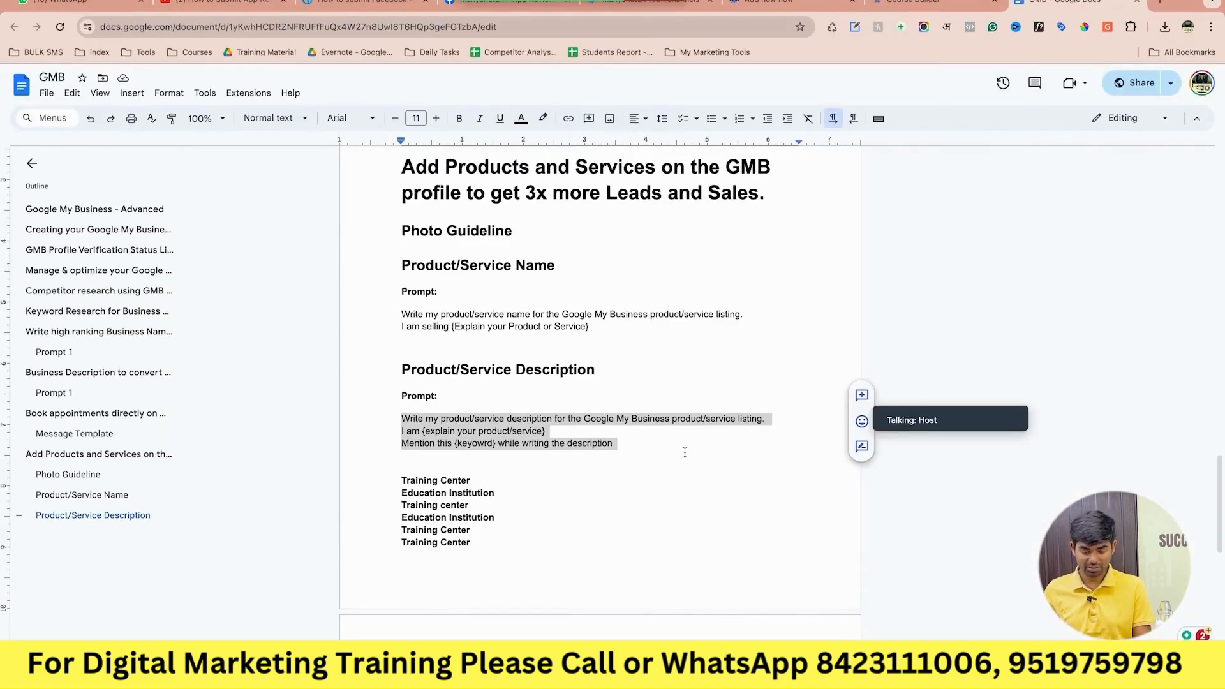
Move from the GMB notes through the open windows and tabs toward the Pre Tutorials search.
{"action": "scroll", "coordinate": [635, 518], "scroll_direction": "down", "scroll_amount": 2}
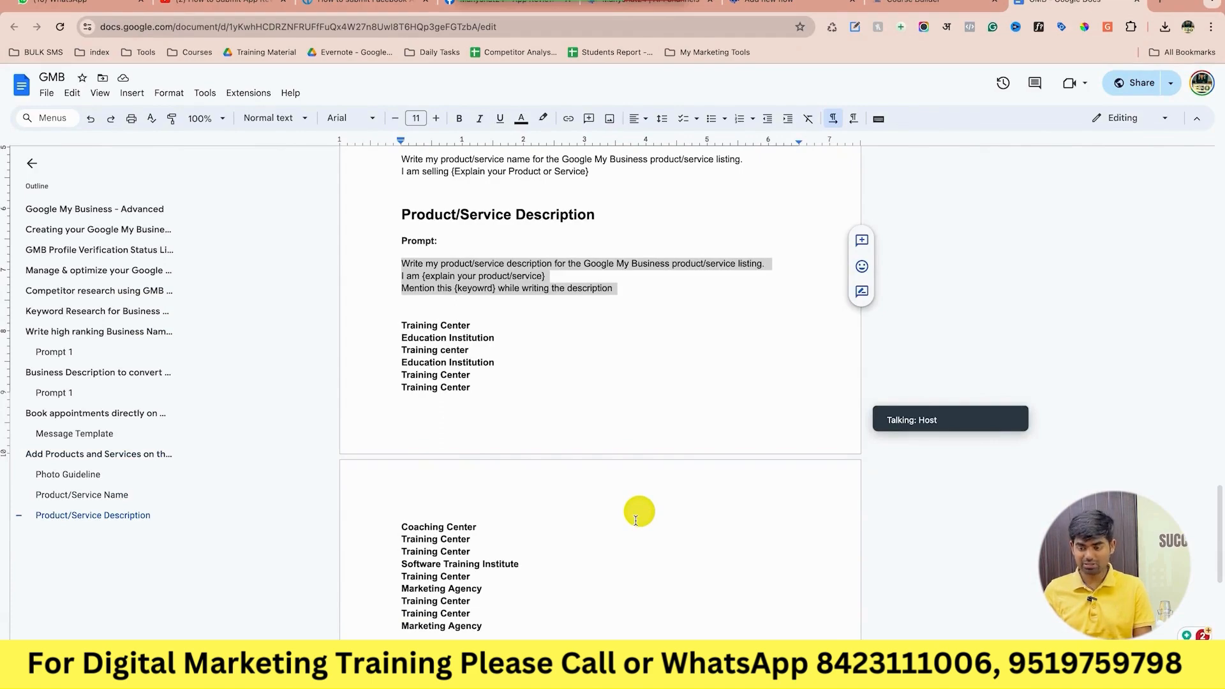
{"action": "key", "text": "ctrl+Right"}
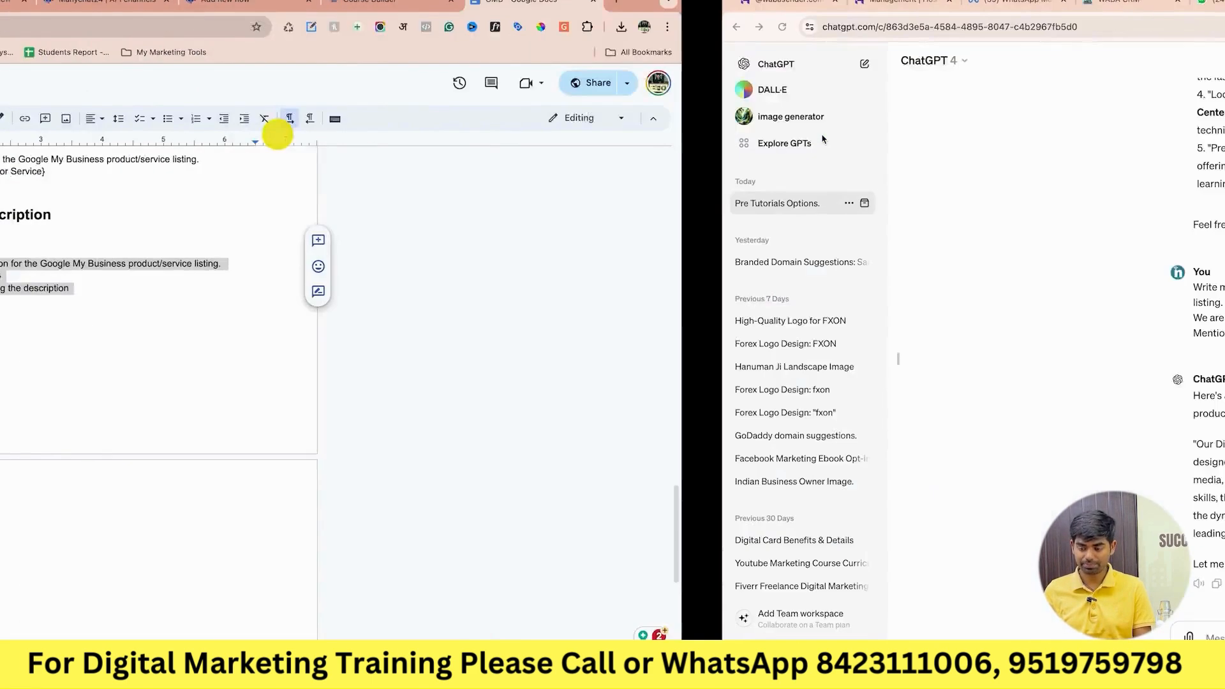
{"action": "key", "text": "ctrl+Left"}
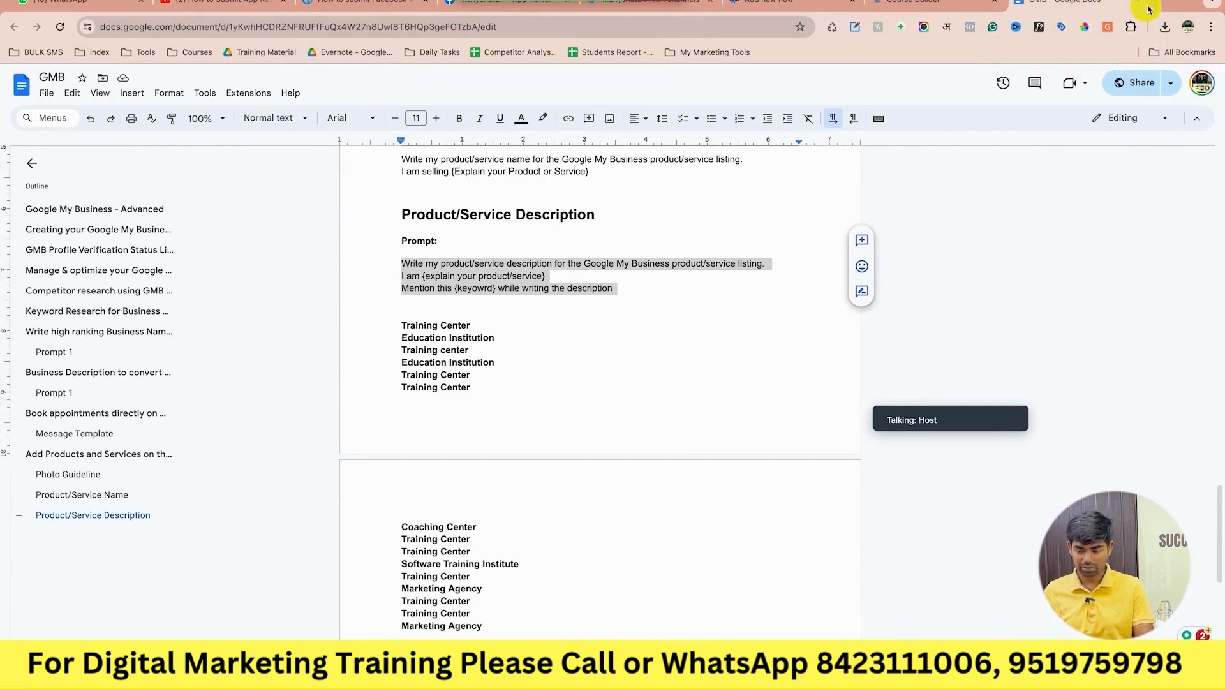
{"action": "key", "text": "shift+super+t"}
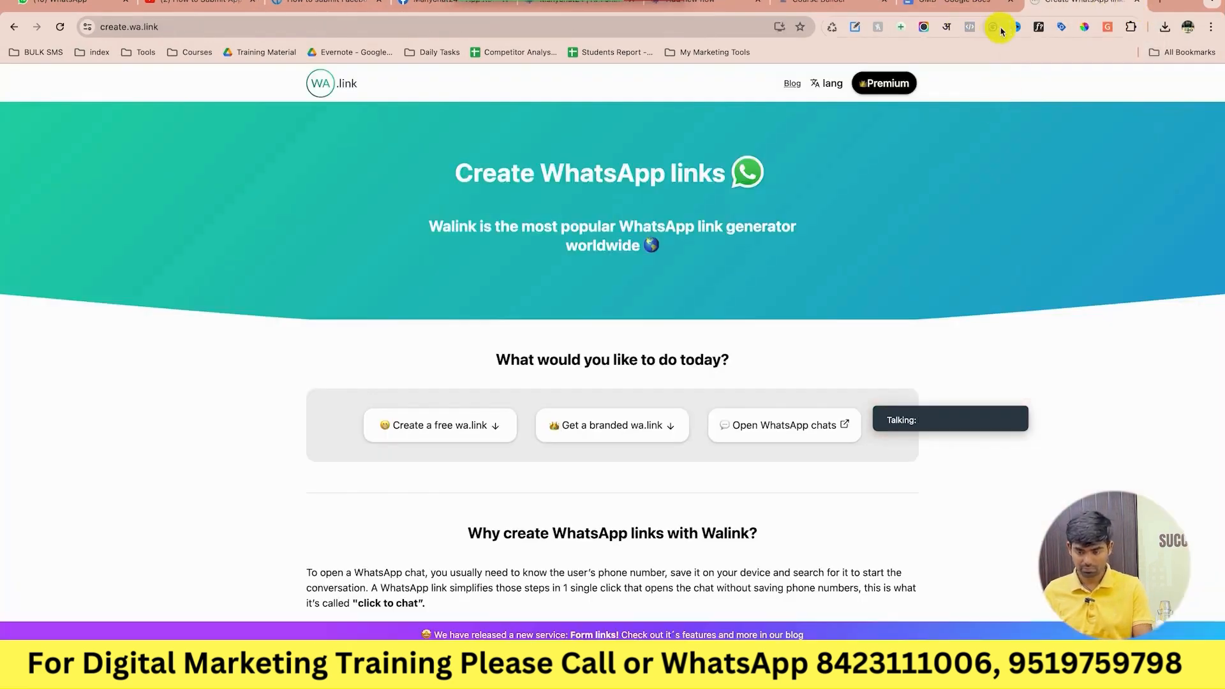
{"action": "key", "text": "shift+super+t"}
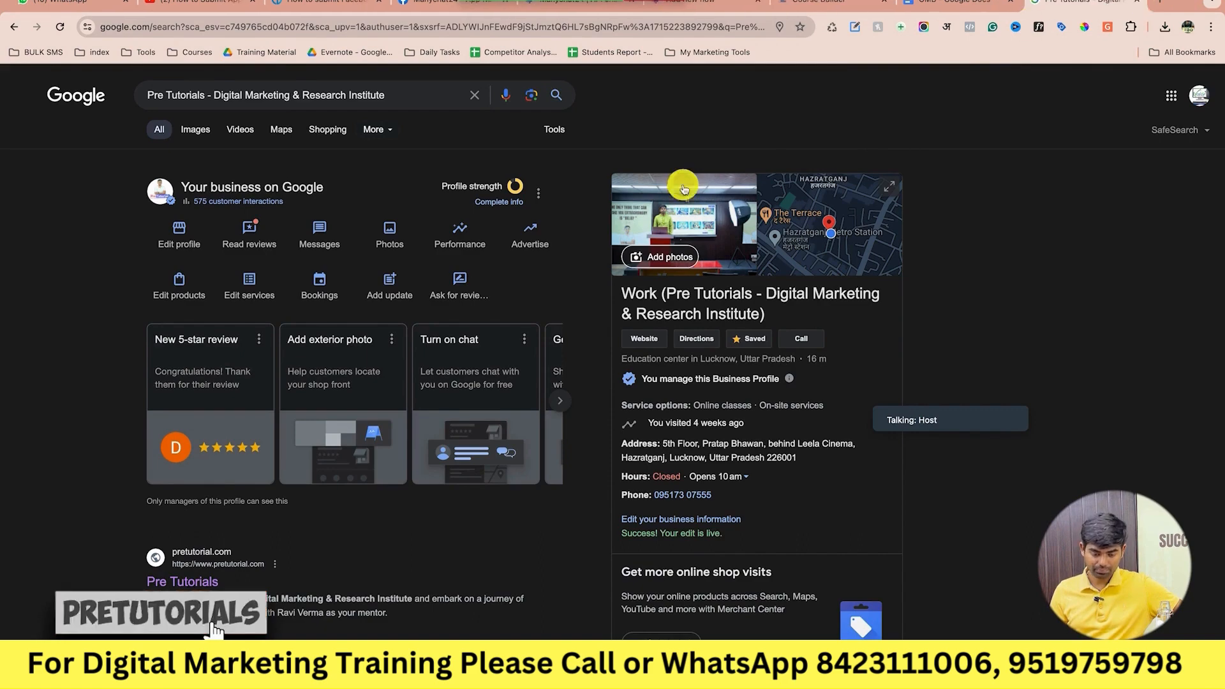
{"action": "left_click", "coordinate": [384, 289]}
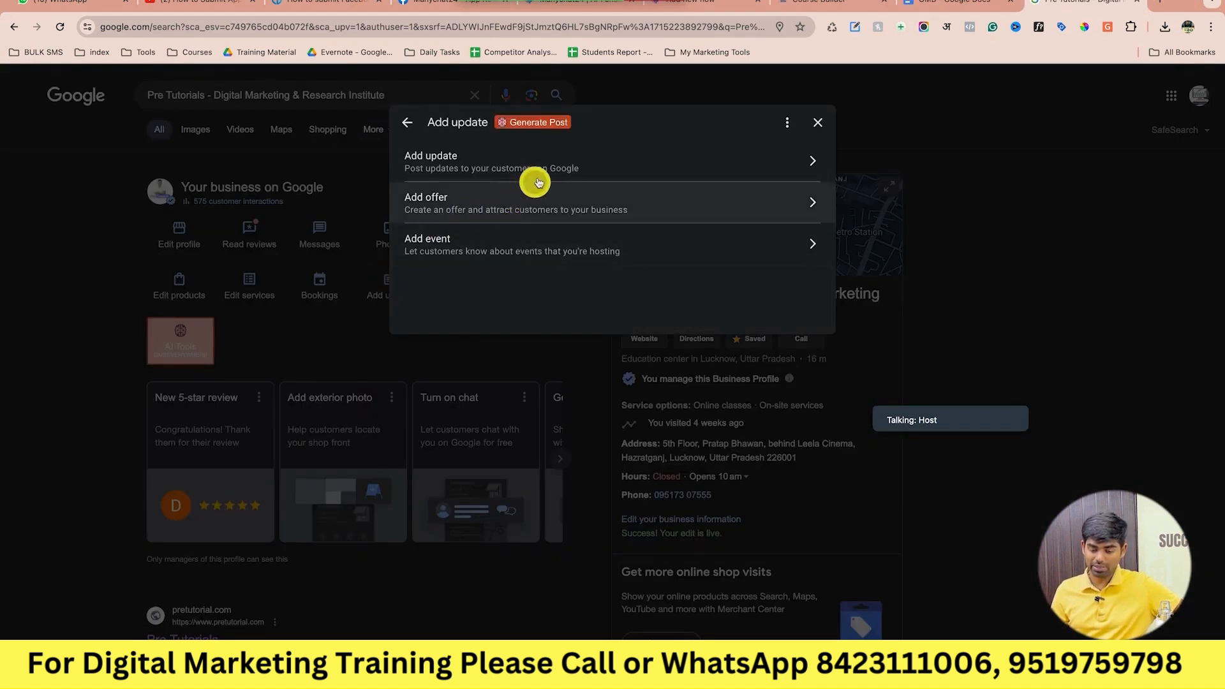
{"action": "left_click", "coordinate": [540, 181]}
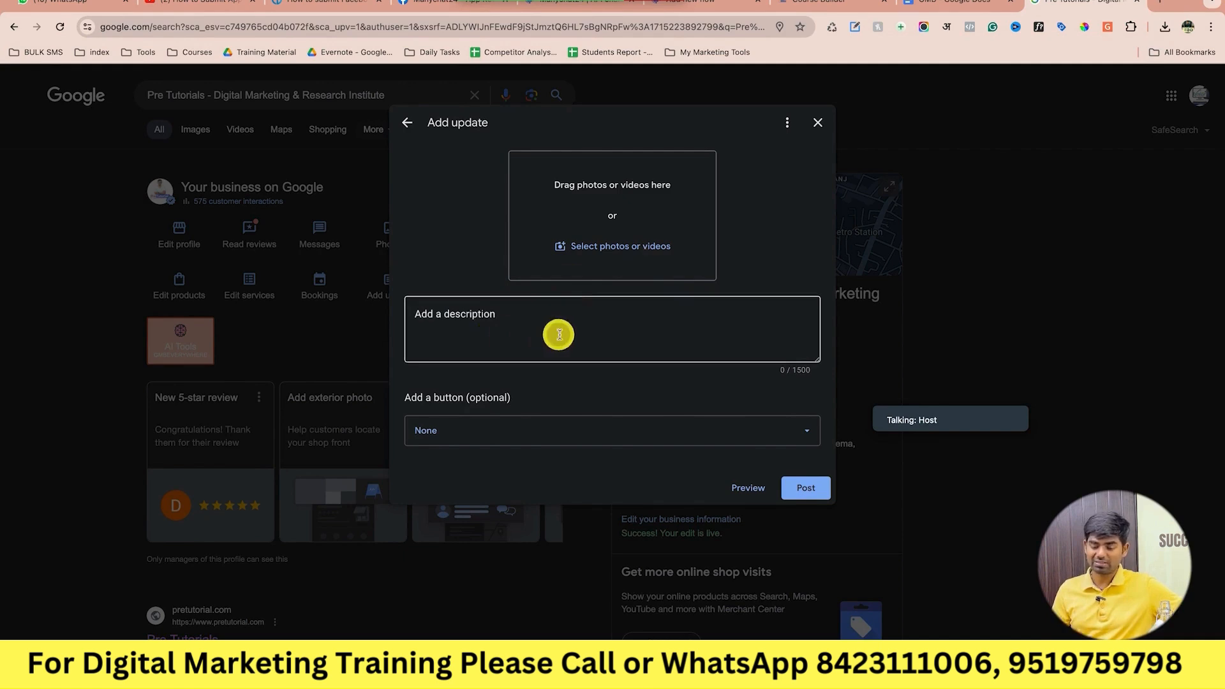
{"action": "left_click", "coordinate": [820, 122]}
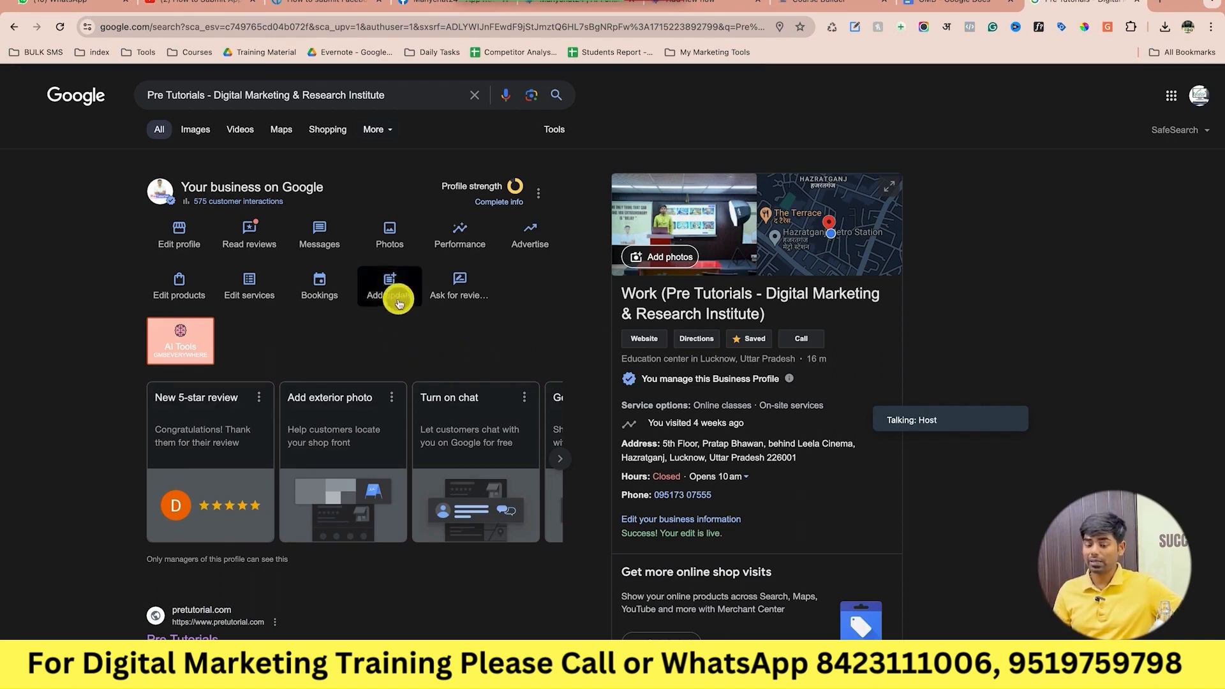
{"action": "scroll", "coordinate": [710, 481], "scroll_direction": "down", "scroll_amount": 8}
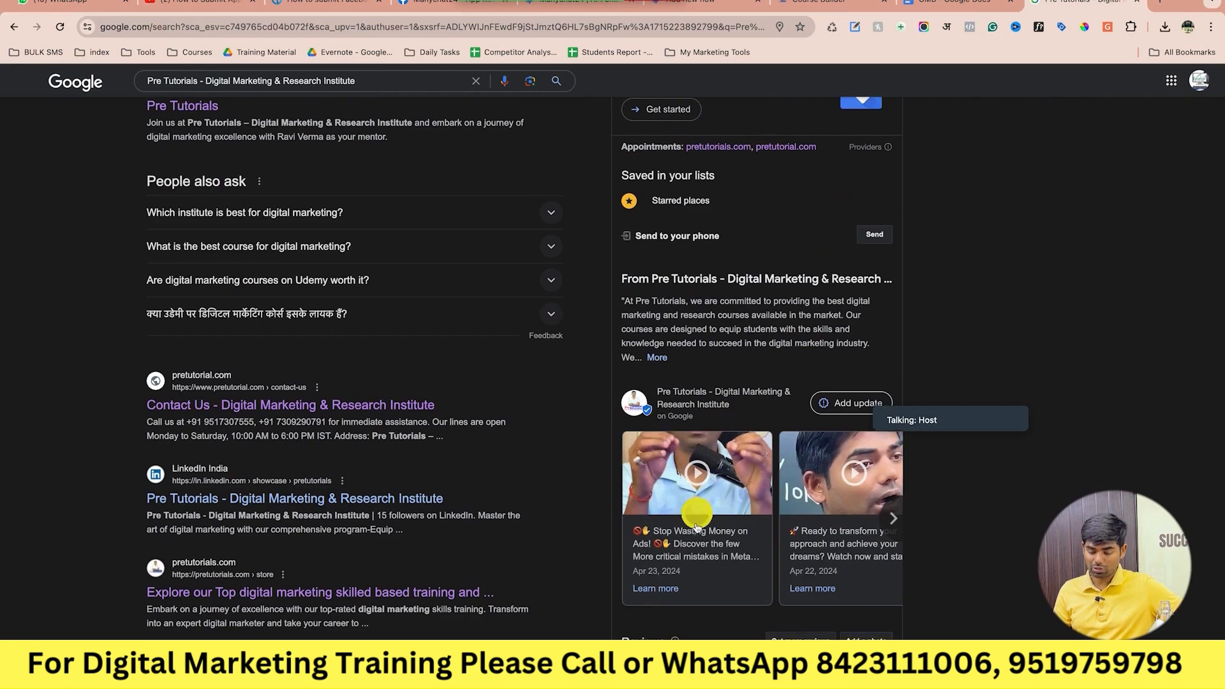
{"action": "scroll", "coordinate": [696, 527], "scroll_direction": "down", "scroll_amount": 1}
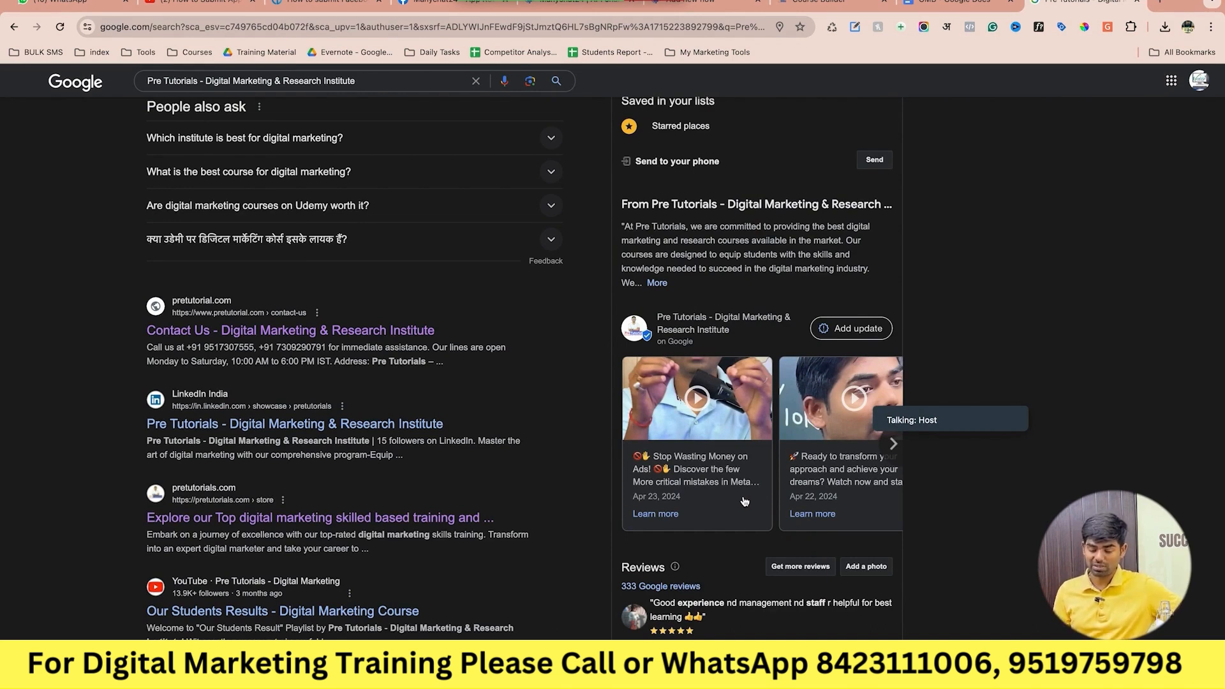
{"action": "scroll", "coordinate": [744, 502], "scroll_direction": "up", "scroll_amount": 3}
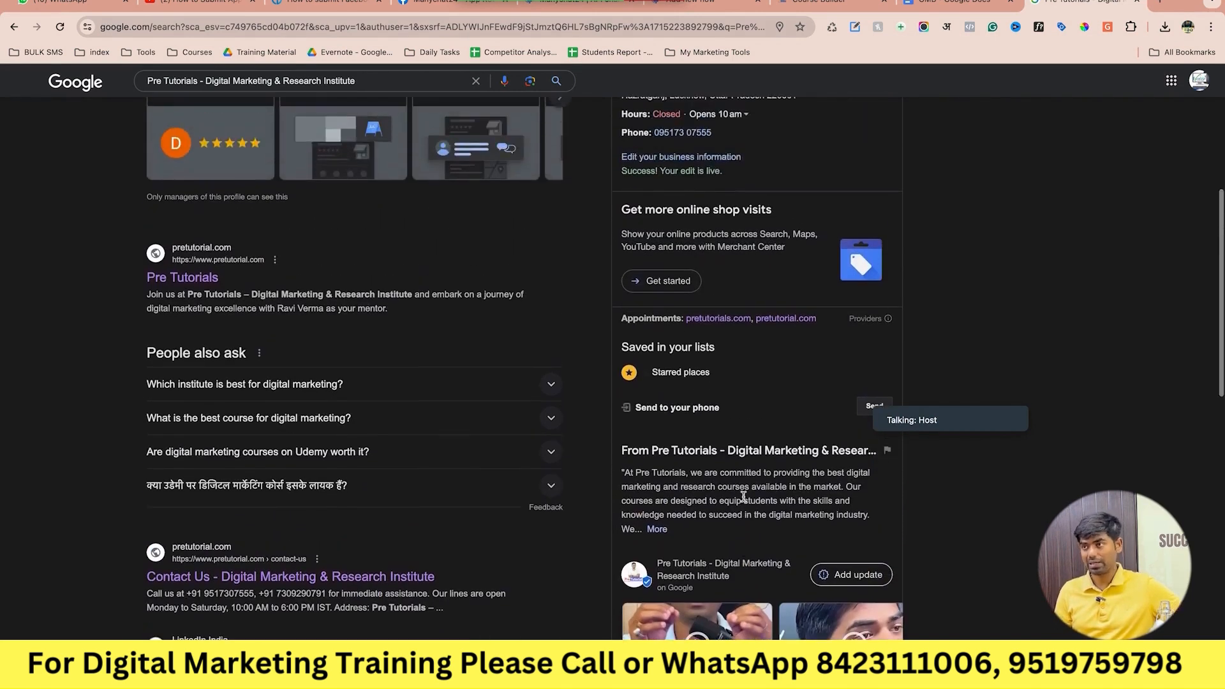
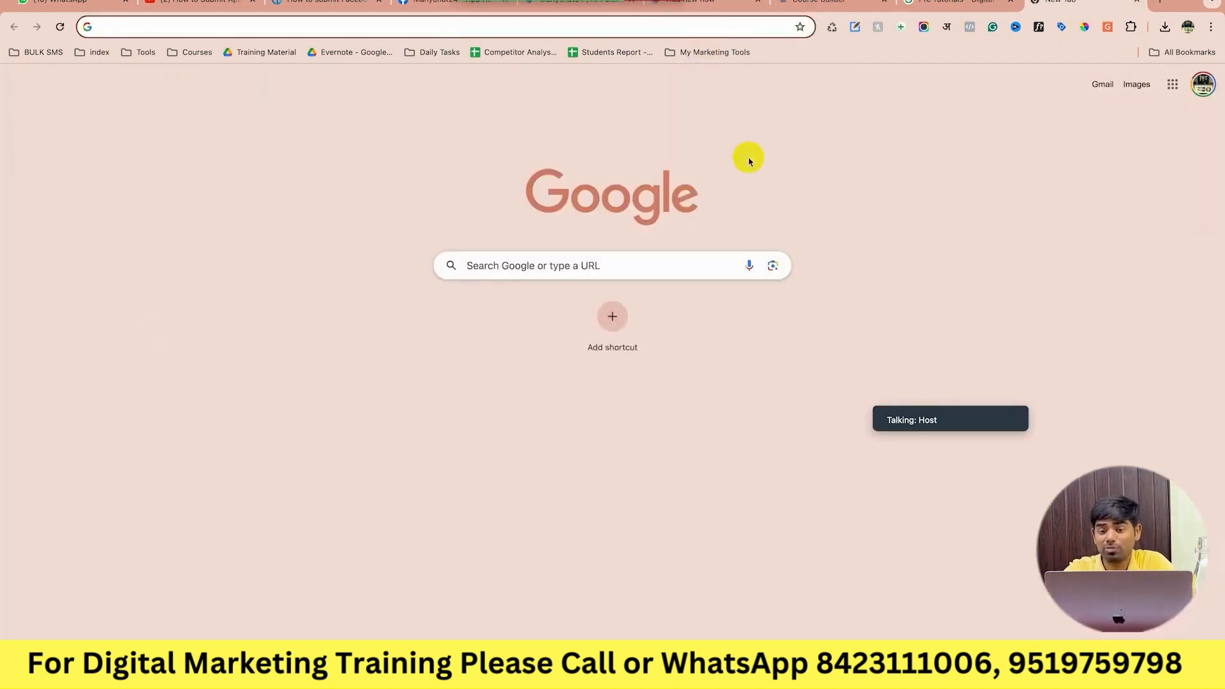
Search for Pabbly, sign in with Google, and open Pabbly Connect.
{"action": "left_click", "coordinate": [683, 265]}
{"action": "type", "text": "pabbly"}
{"action": "key", "text": "Return"}
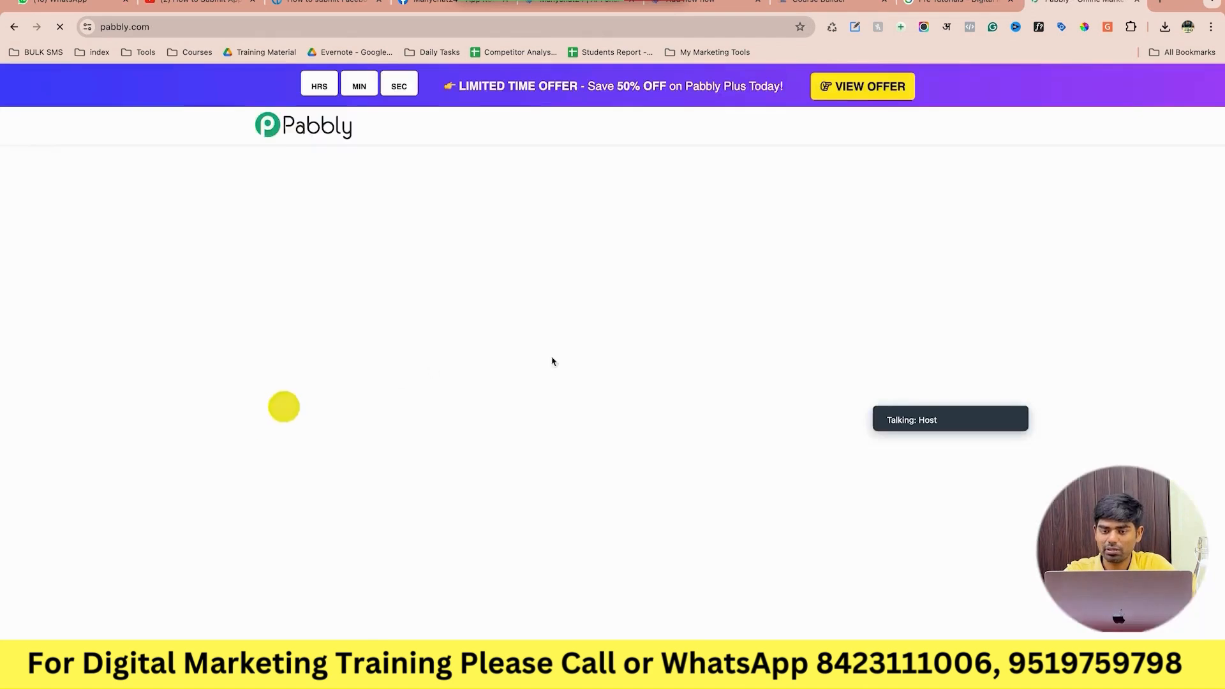
{"action": "left_click", "coordinate": [855, 135]}
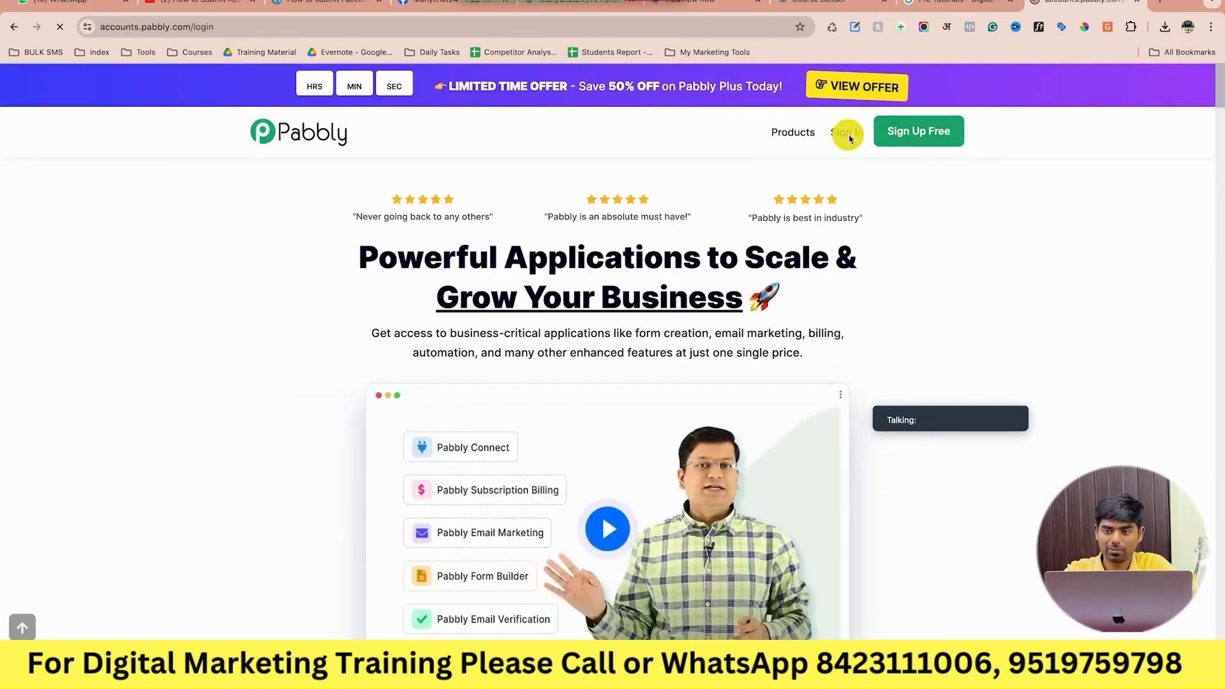
{"action": "left_click", "coordinate": [802, 233]}
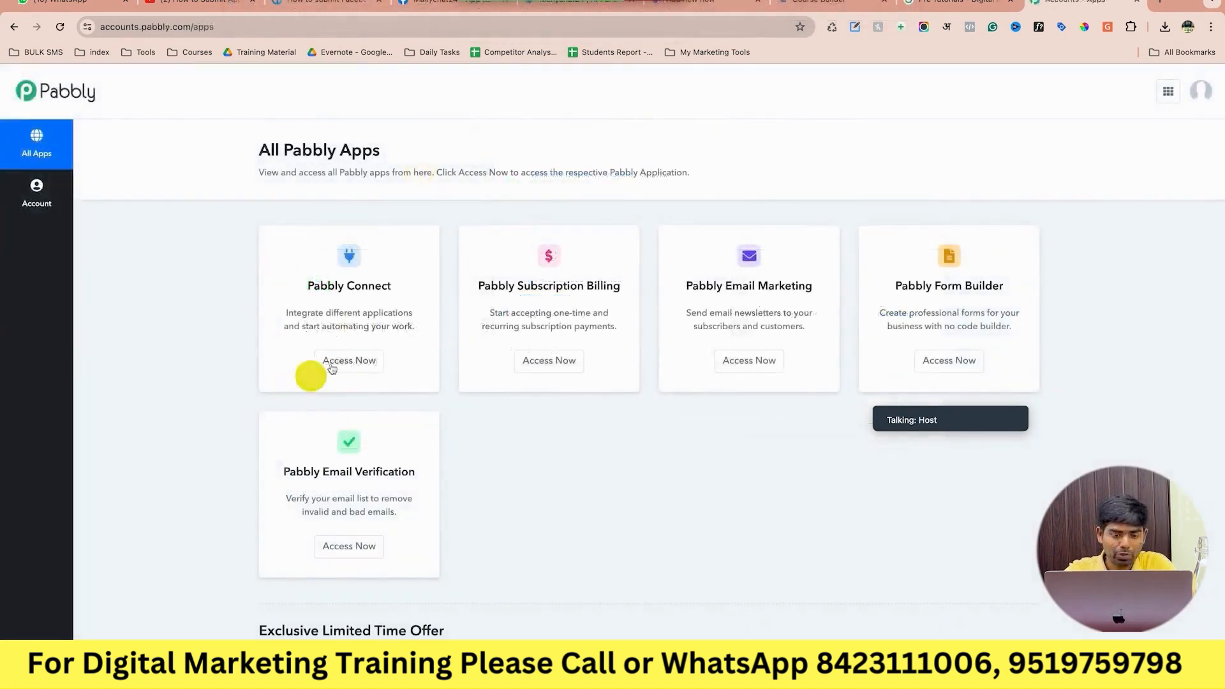
{"action": "left_click", "coordinate": [349, 361]}
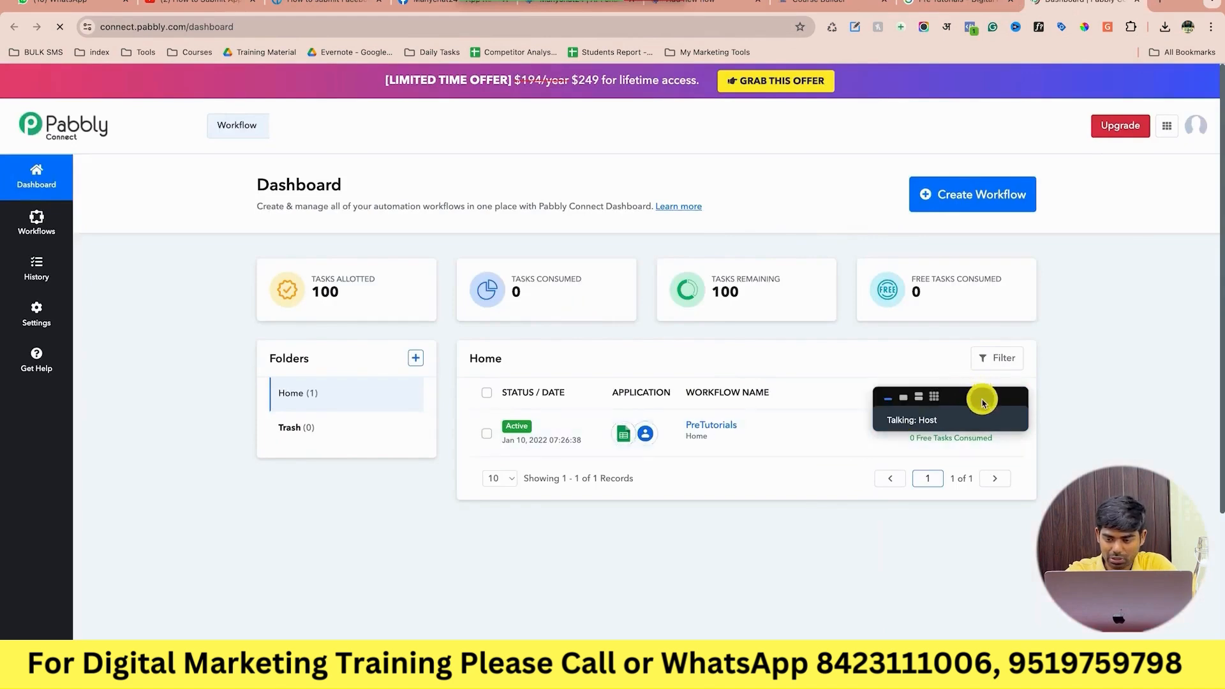
Delete the old PreTutorials workflow from its actions menu.
{"action": "left_click_drag", "start_coordinate": [984, 399], "coordinate": [885, 581]}
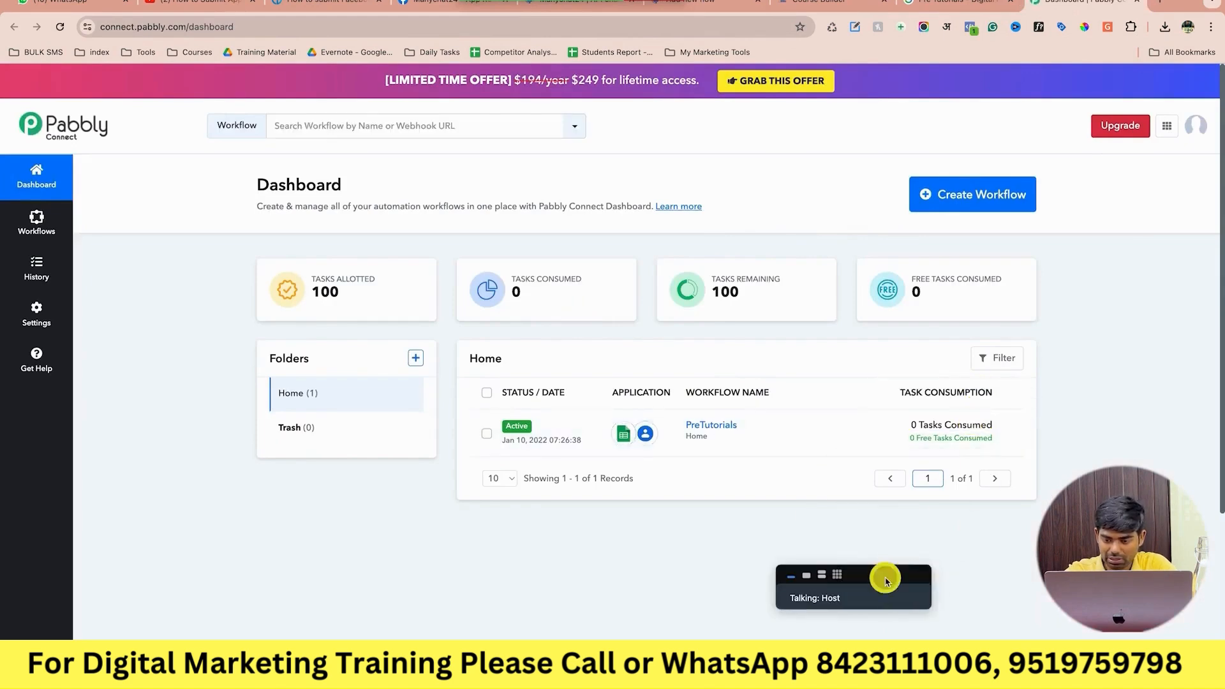
{"action": "left_click", "coordinate": [1012, 435]}
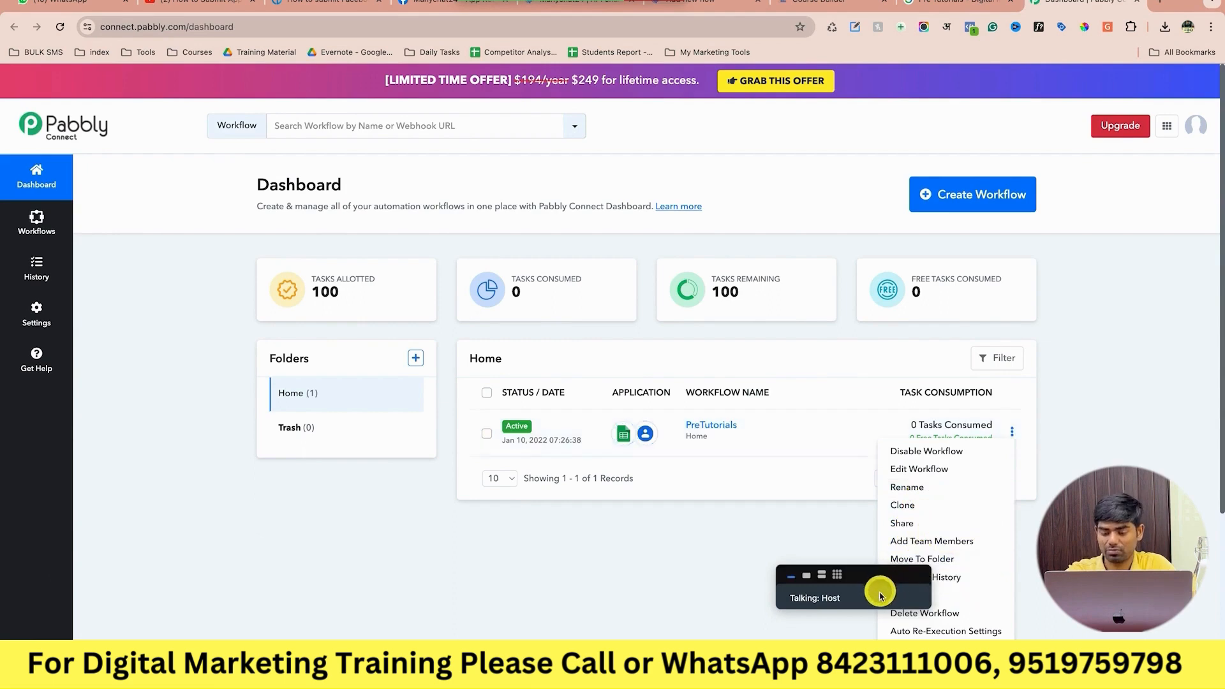
{"action": "left_click_drag", "start_coordinate": [880, 597], "coordinate": [651, 651]}
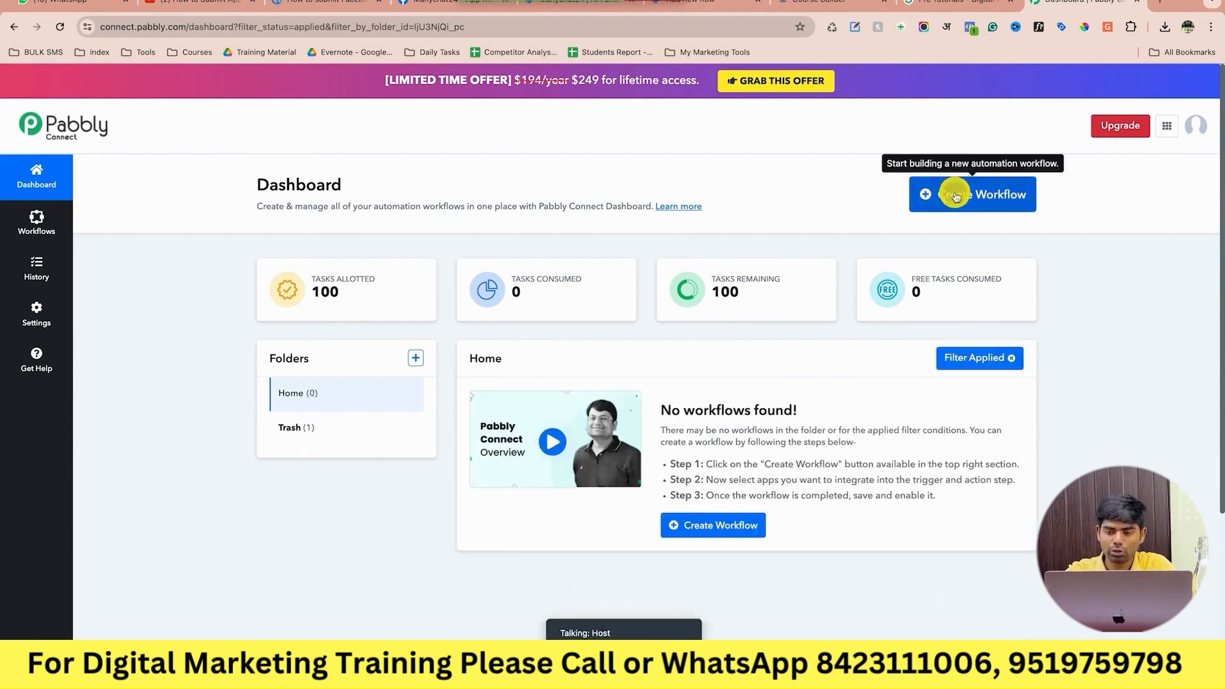
{"action": "left_click", "coordinate": [947, 193]}
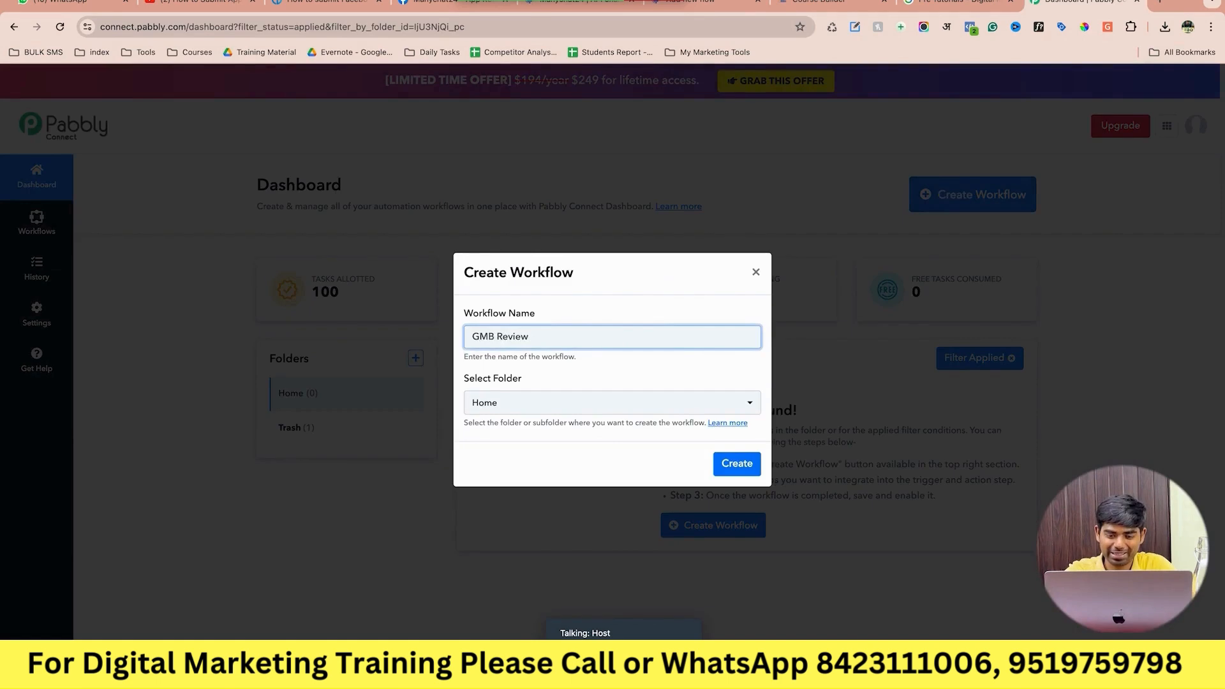
Create the GMB Review workflow with Google Business Profile as the trigger app, then list its trigger events.
{"action": "left_click", "coordinate": [735, 465]}
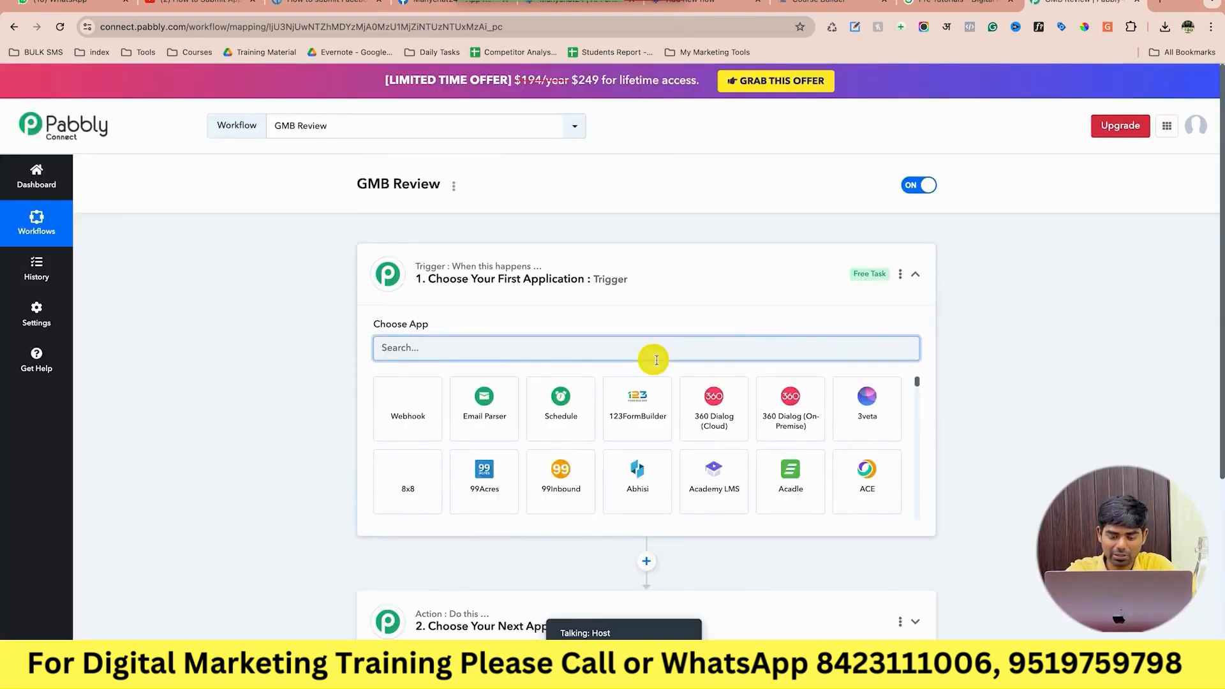
{"action": "left_click", "coordinate": [653, 358]}
{"action": "type", "text": "g"}
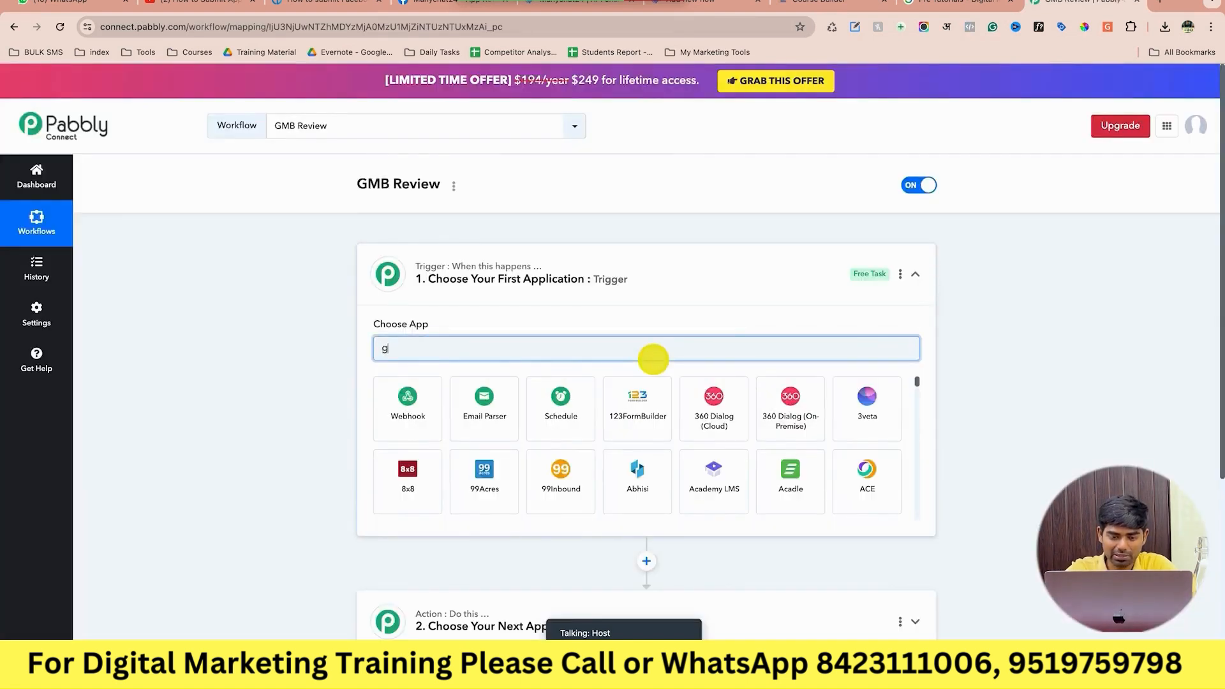
{"action": "type", "text": "mbv"}
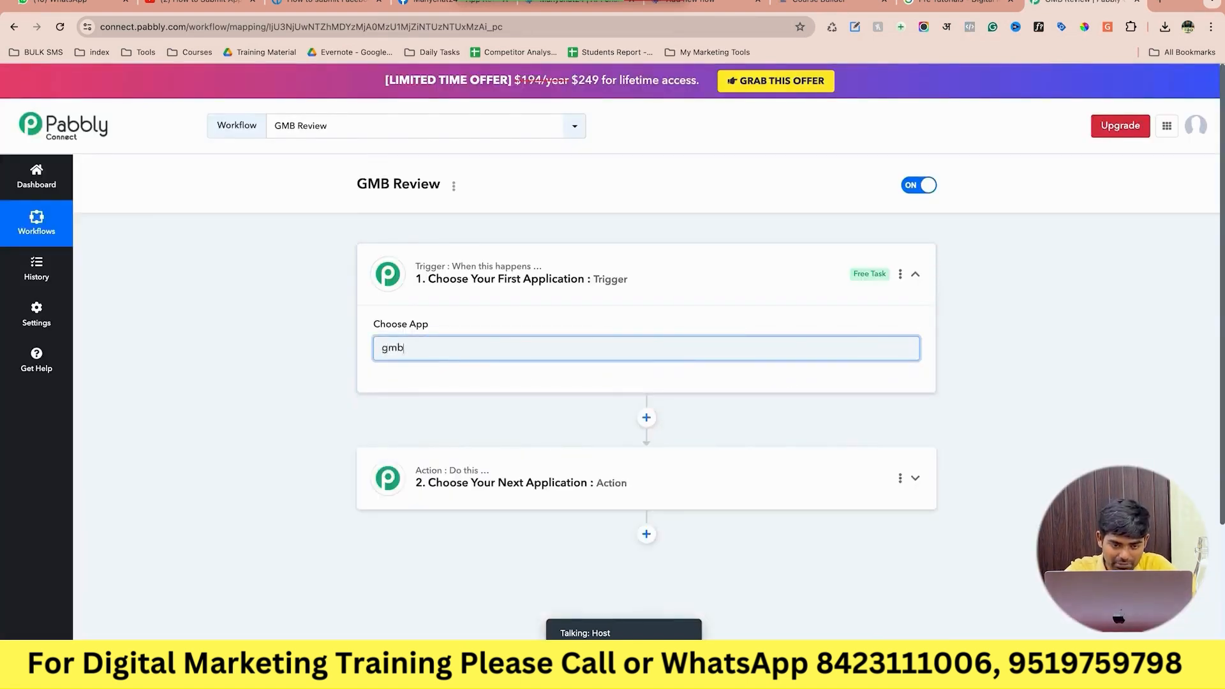
{"action": "key", "text": "BackSpace"}
{"action": "key", "text": "BackSpace"}
{"action": "key", "text": "BackSpace"}
{"action": "type", "text": "google"}
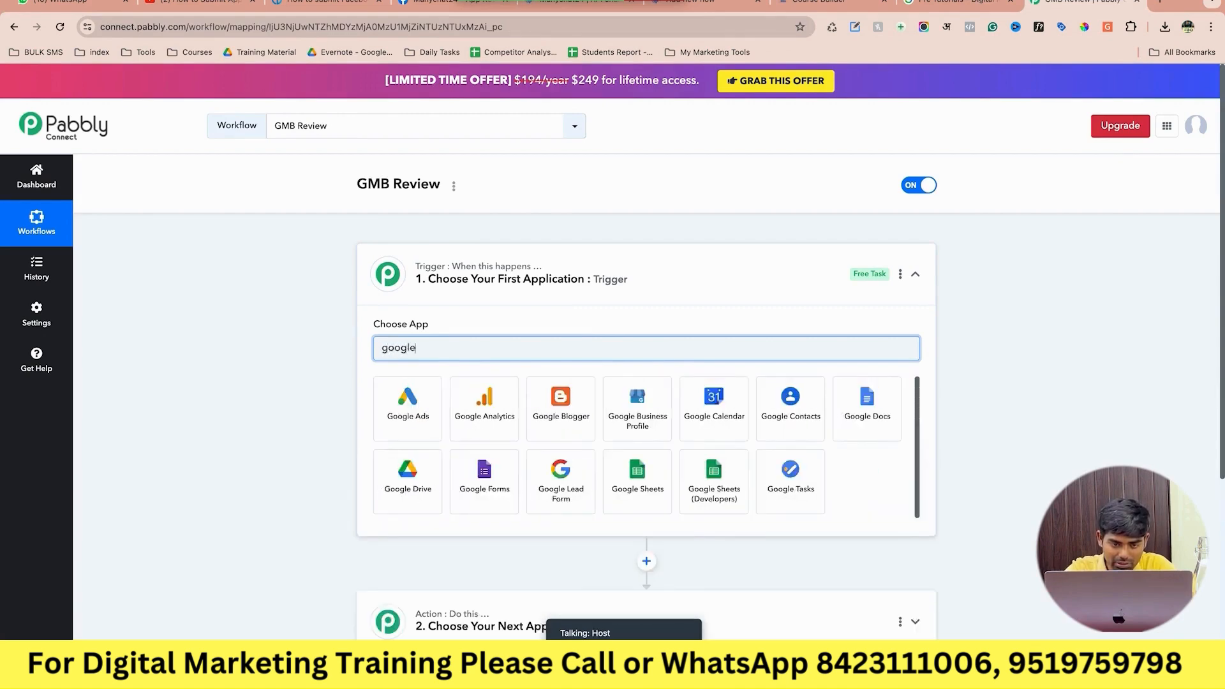
{"action": "type", "text": " m"}
{"action": "key", "text": "BackSpace"}
{"action": "key", "text": "BackSpace"}
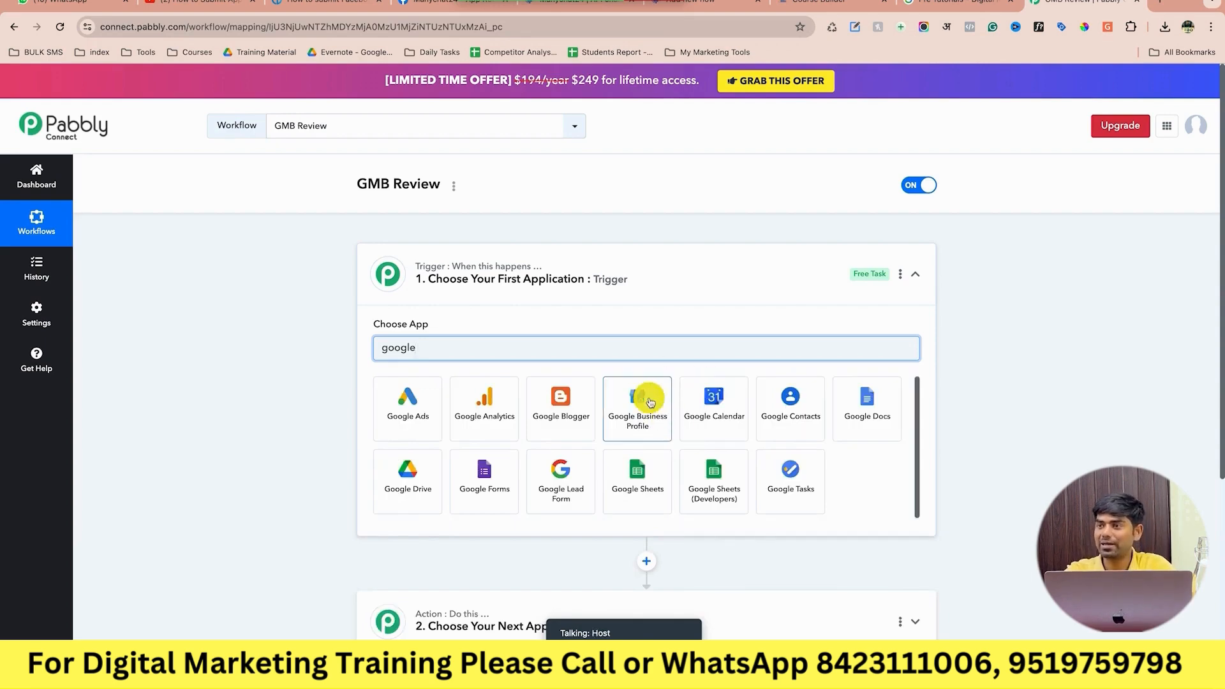
{"action": "left_click", "coordinate": [650, 401]}
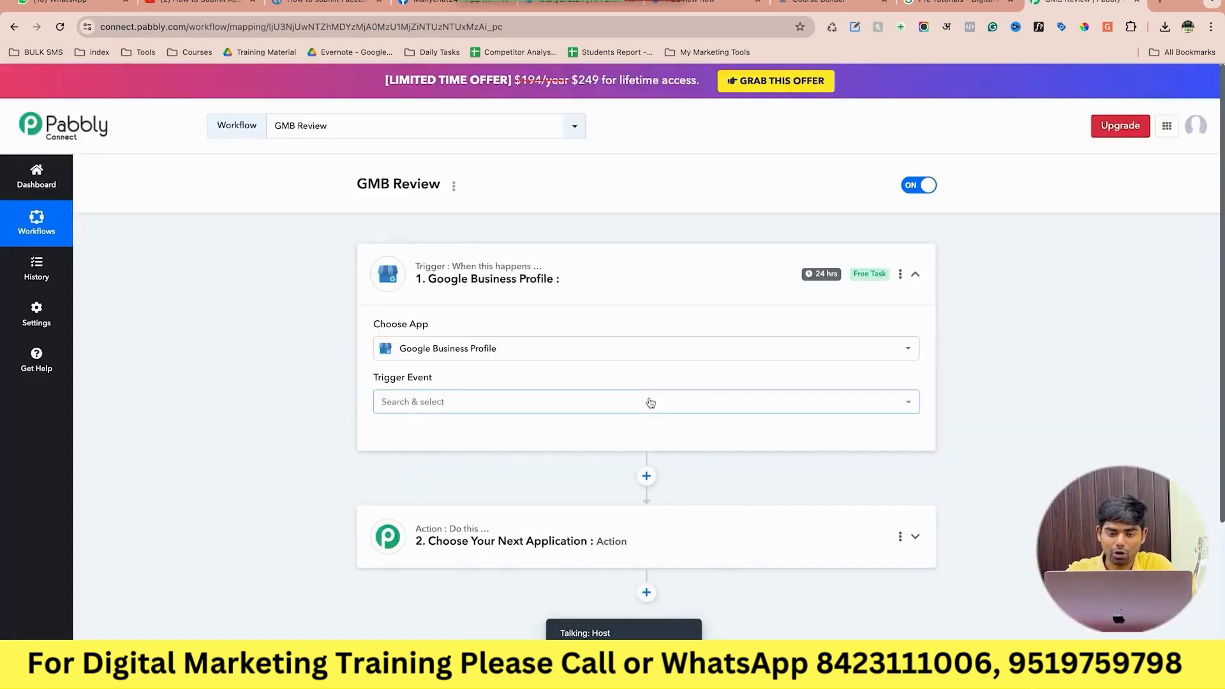
{"action": "left_click", "coordinate": [558, 408]}
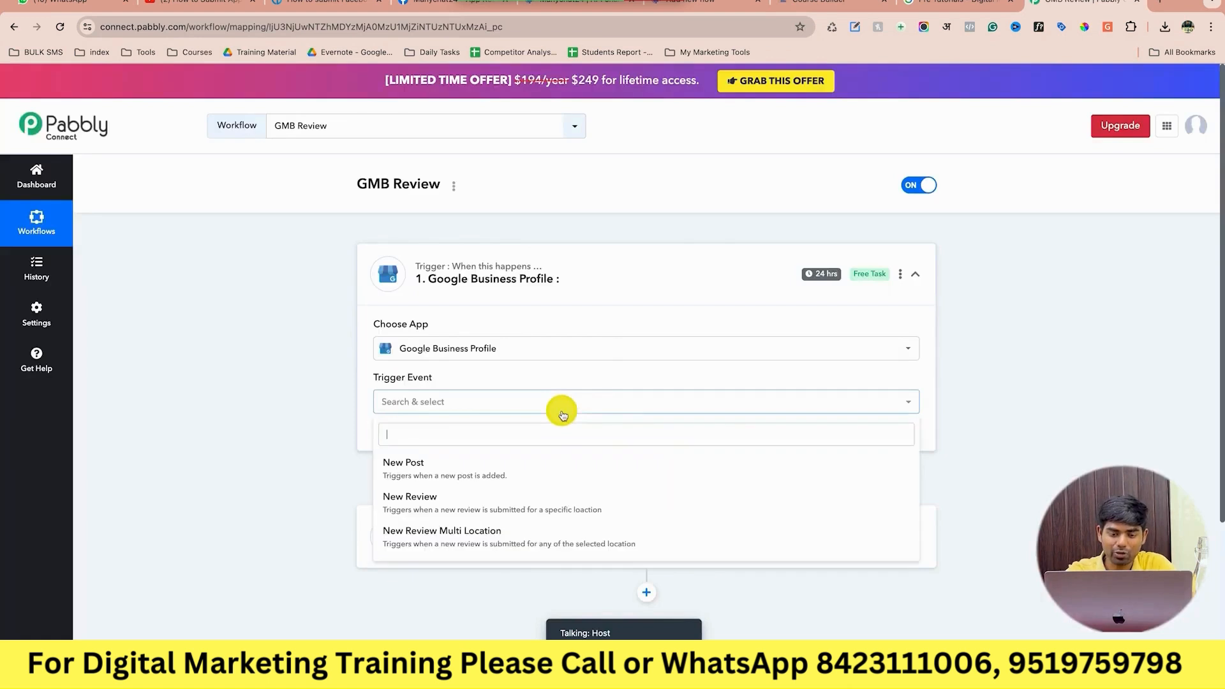
{"action": "scroll", "coordinate": [562, 415], "scroll_direction": "down", "scroll_amount": 1}
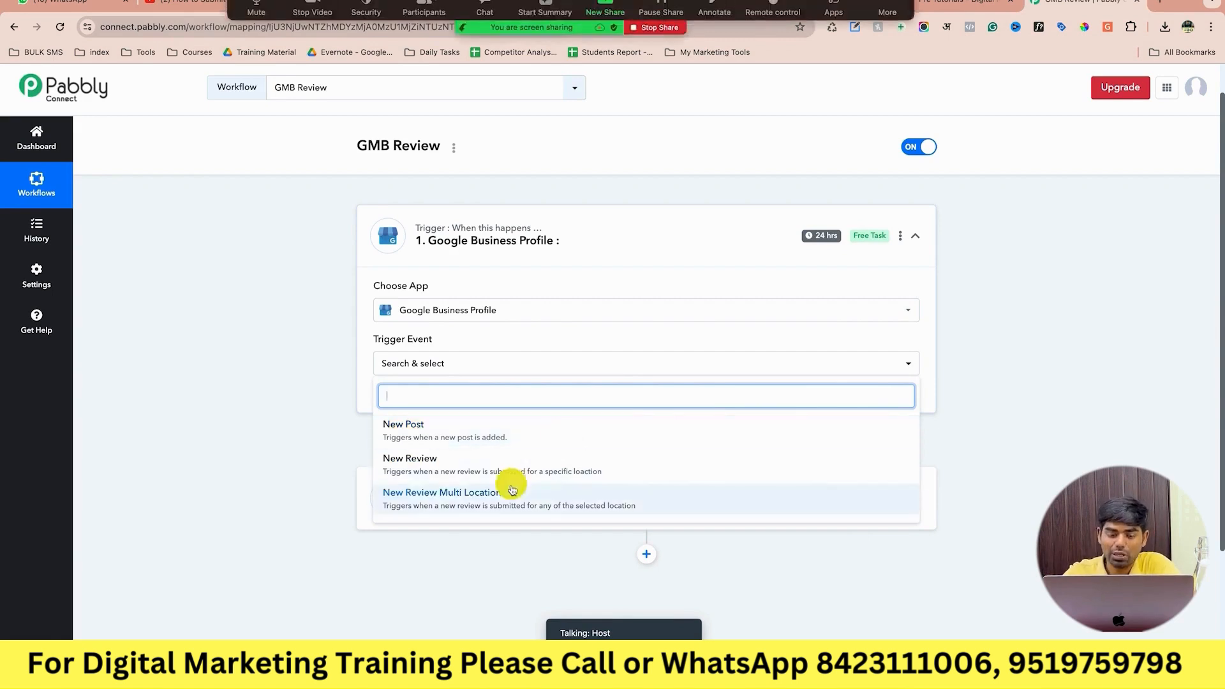
Set the trigger to New Review and connect the Google account, granting all requested permissions.
{"action": "left_click", "coordinate": [522, 469]}
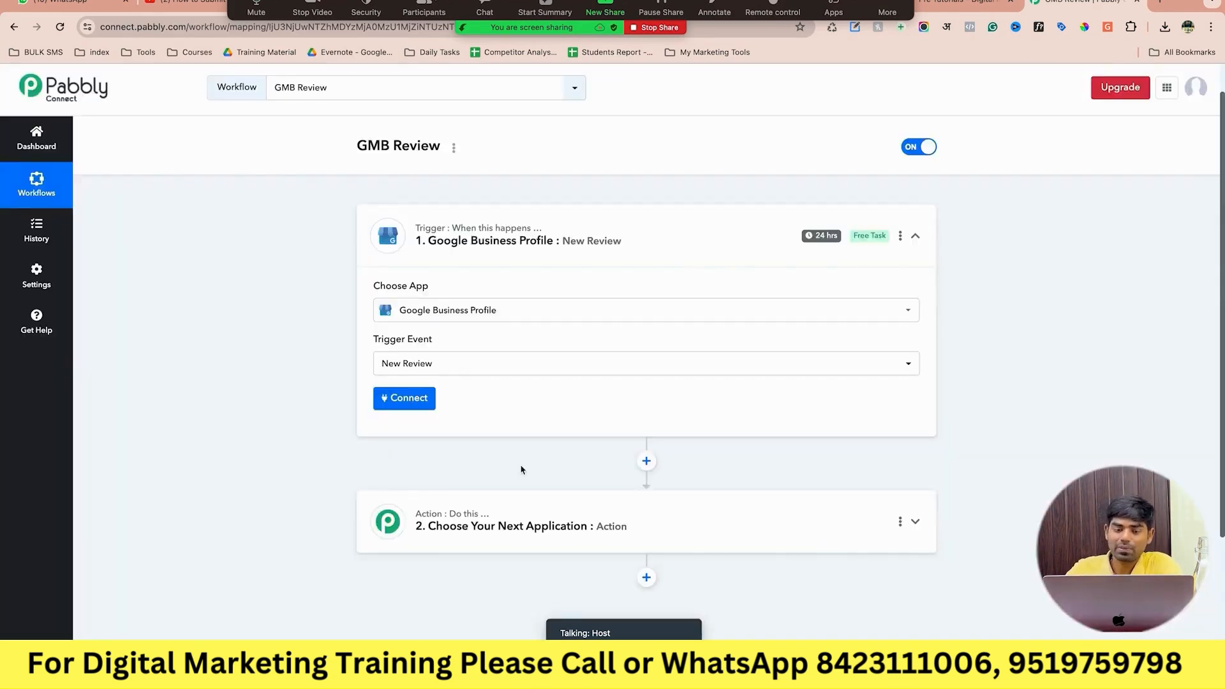
{"action": "left_click", "coordinate": [427, 407]}
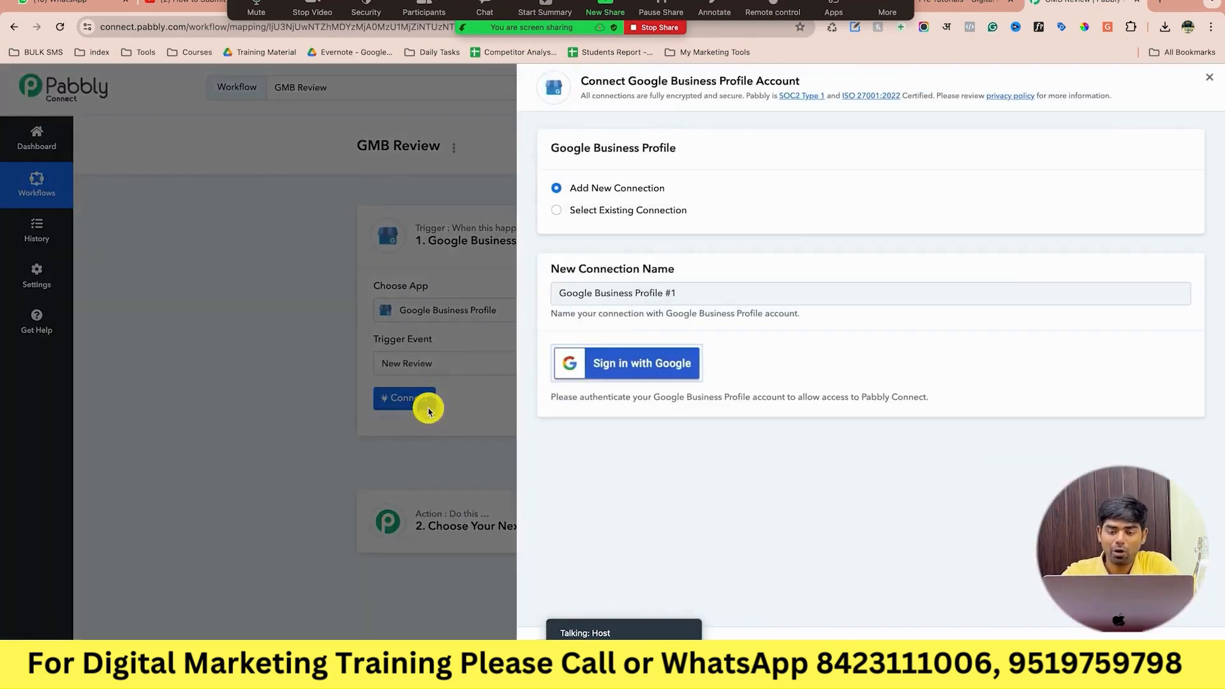
{"action": "left_click", "coordinate": [647, 362]}
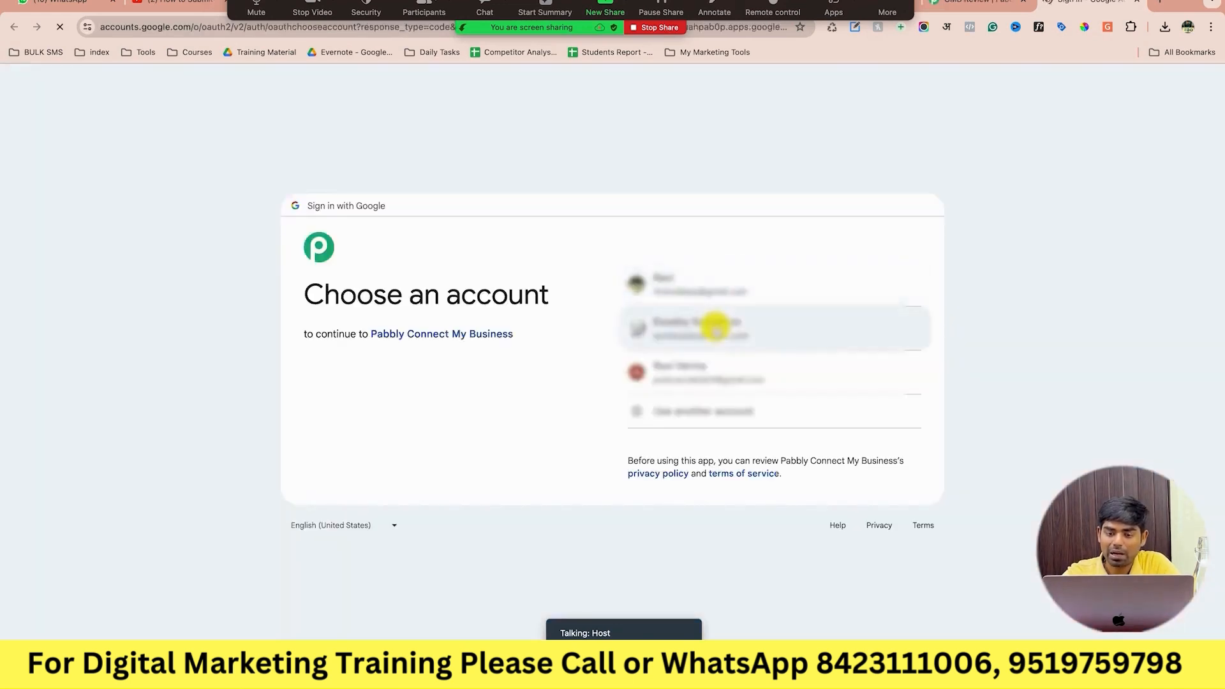
{"action": "left_click", "coordinate": [715, 329]}
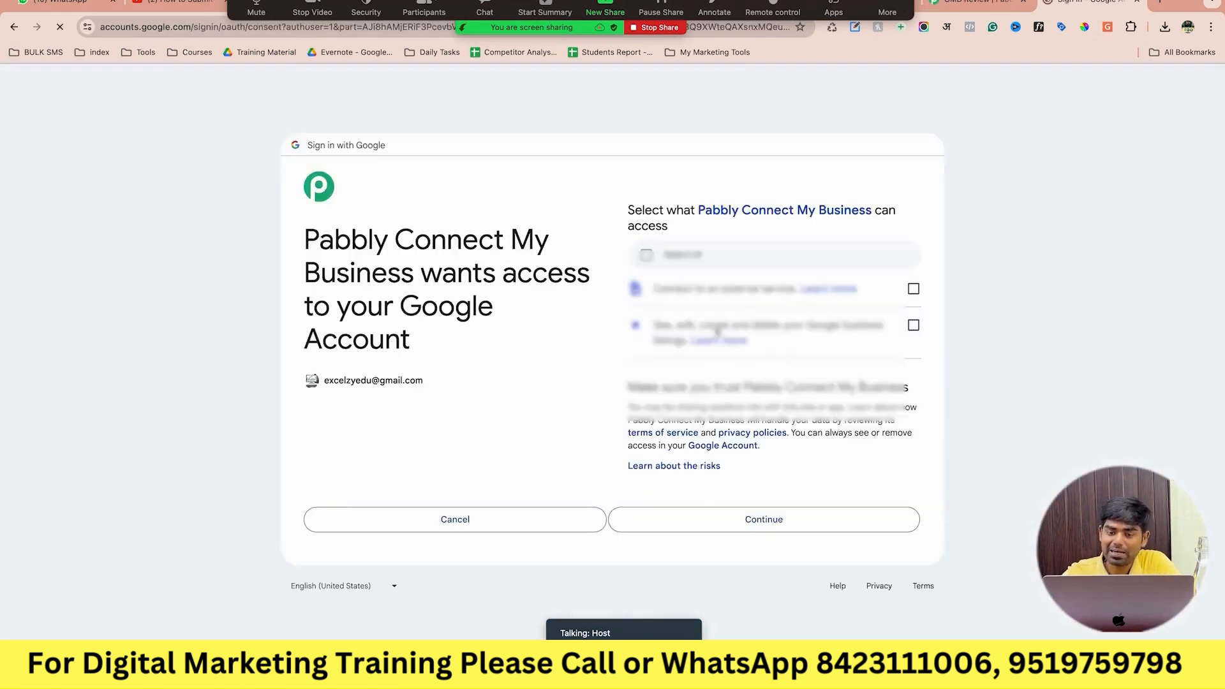
{"action": "left_click", "coordinate": [647, 255]}
{"action": "left_click", "coordinate": [801, 520]}
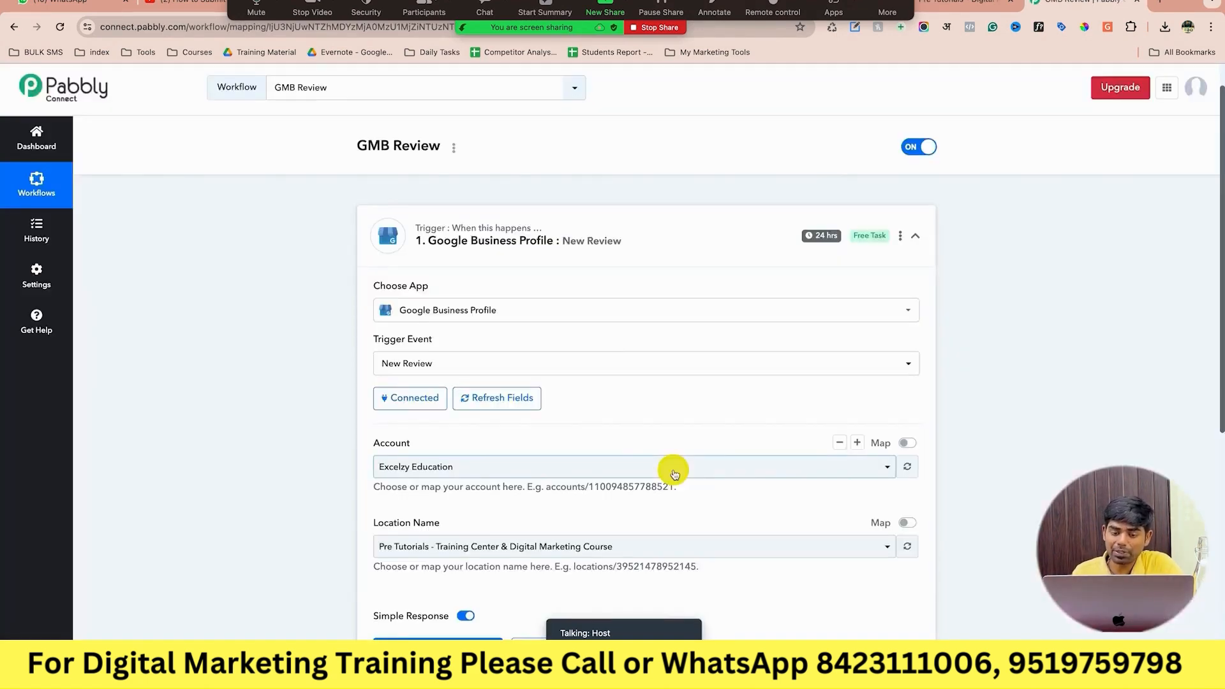
{"action": "scroll", "coordinate": [674, 474], "scroll_direction": "down", "scroll_amount": 4}
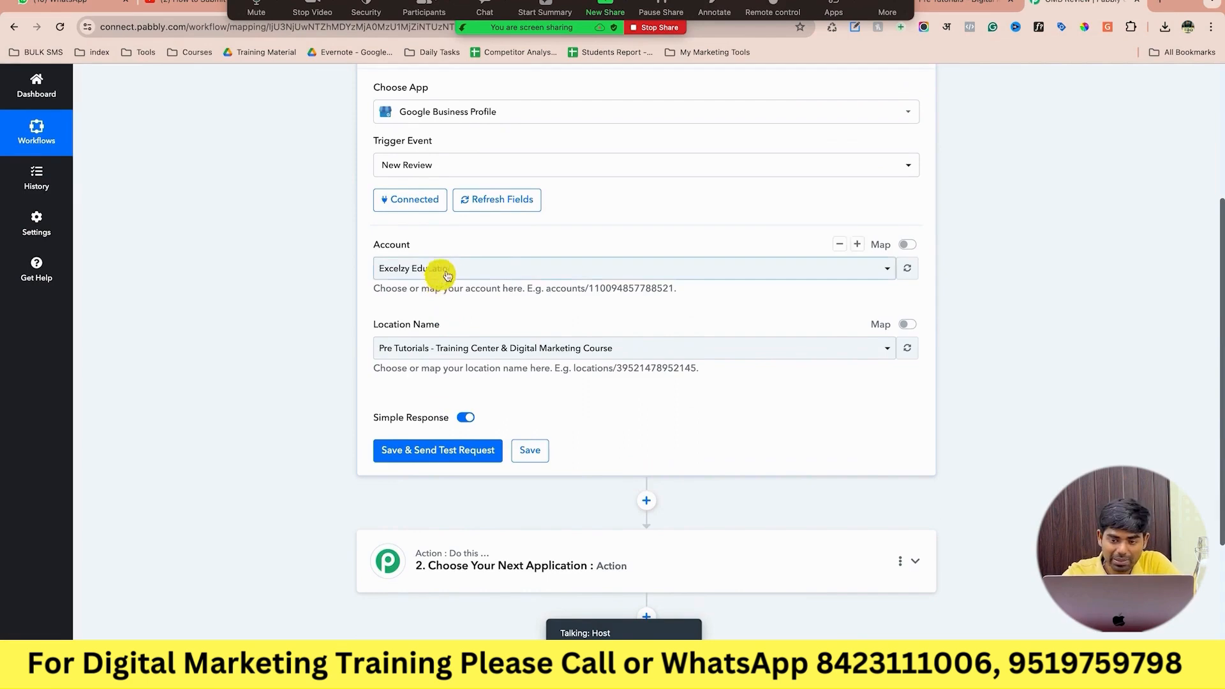
Fetch a sample five-star review as test data, then expand the next action step's app list.
{"action": "scroll", "coordinate": [525, 364], "scroll_direction": "down", "scroll_amount": 1}
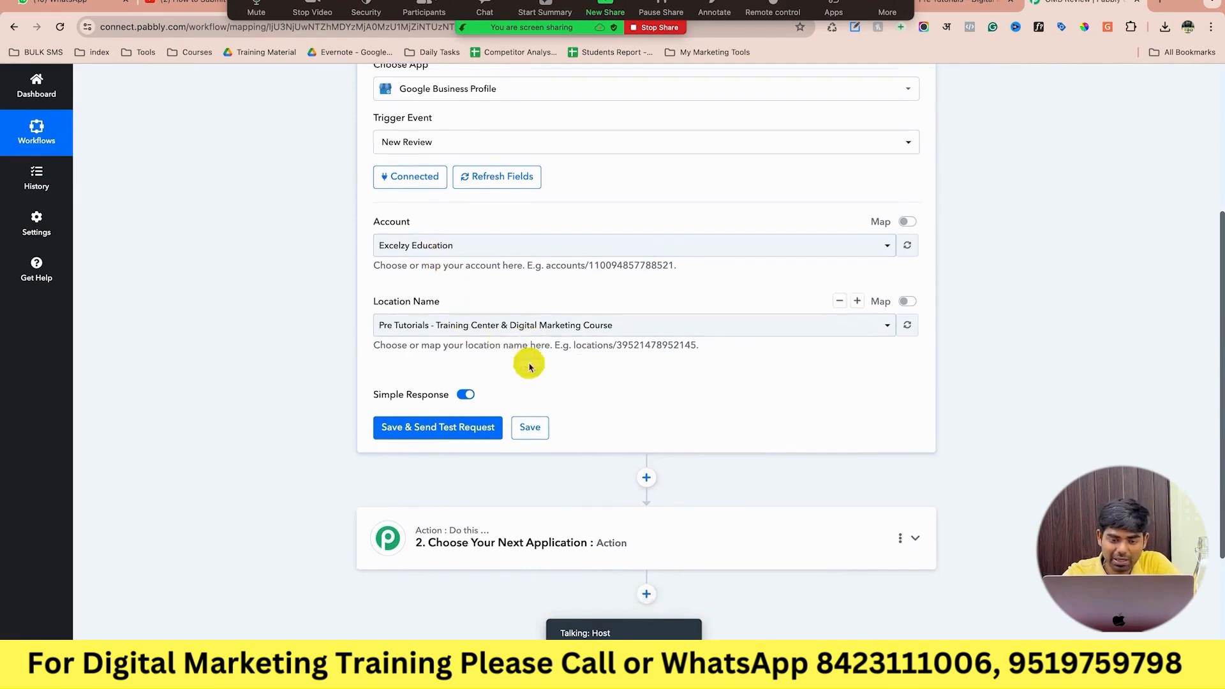
{"action": "left_click", "coordinate": [497, 413]}
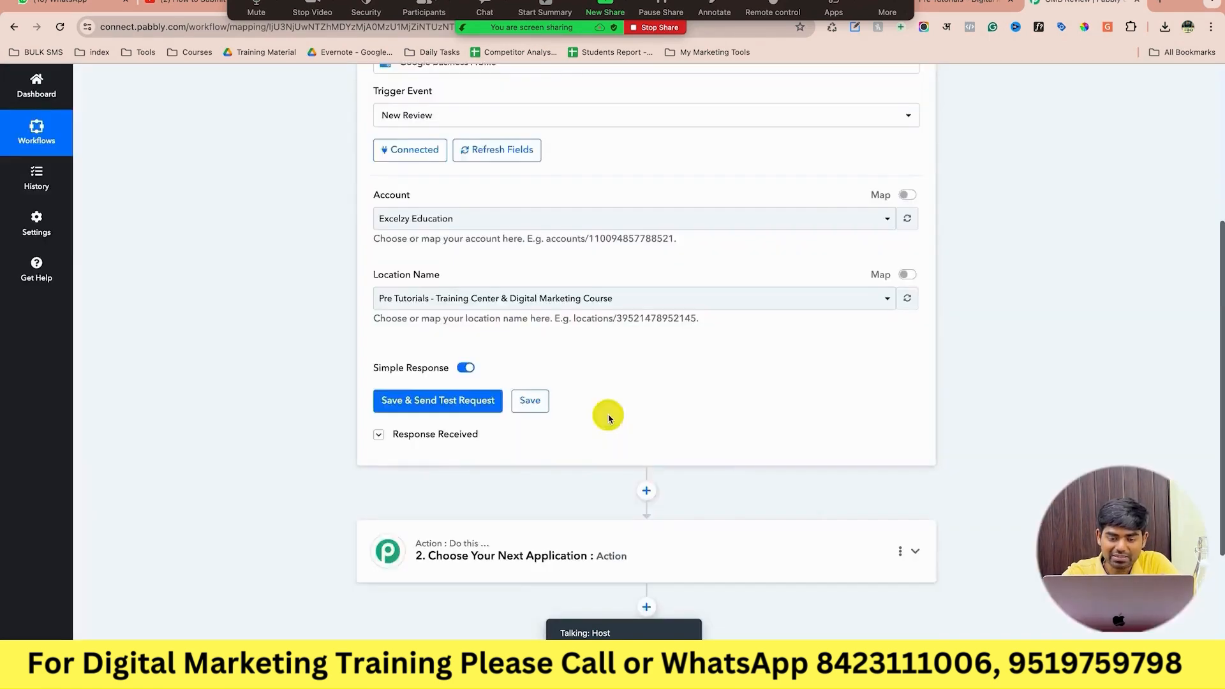
{"action": "scroll", "coordinate": [608, 416], "scroll_direction": "down", "scroll_amount": 5}
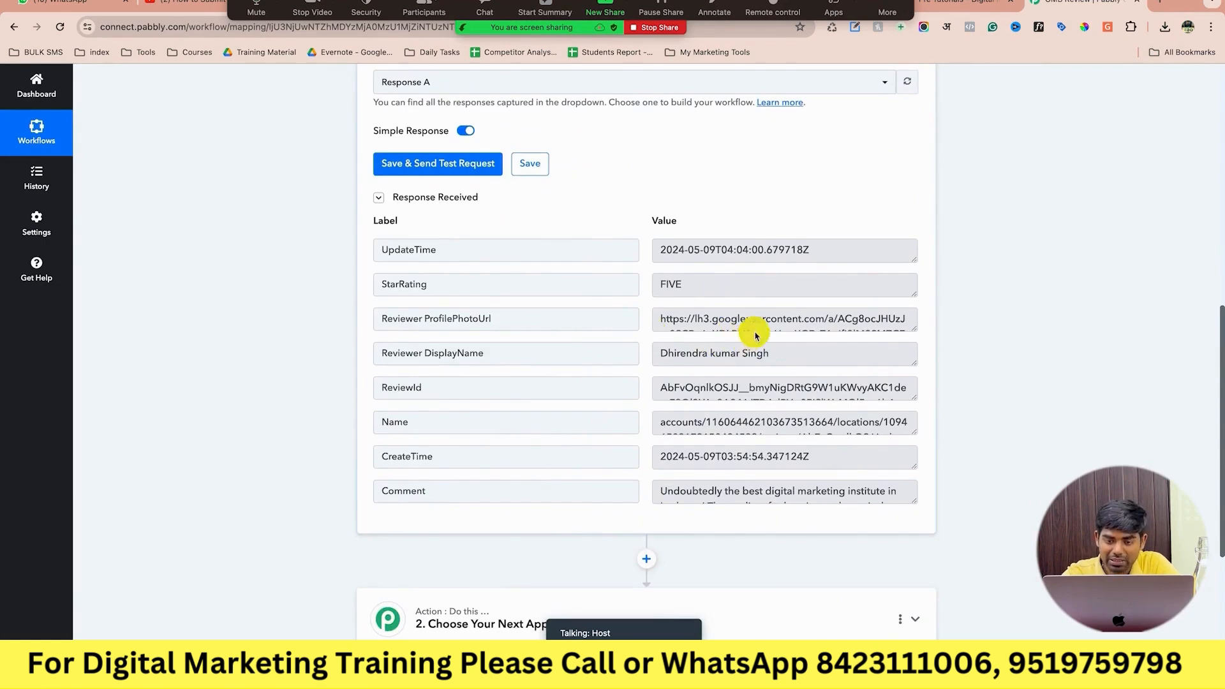
{"action": "left_click_drag", "start_coordinate": [701, 280], "coordinate": [639, 287]}
{"action": "scroll", "coordinate": [708, 328], "scroll_direction": "down", "scroll_amount": 1}
{"action": "scroll", "coordinate": [708, 328], "scroll_direction": "down", "scroll_amount": 3}
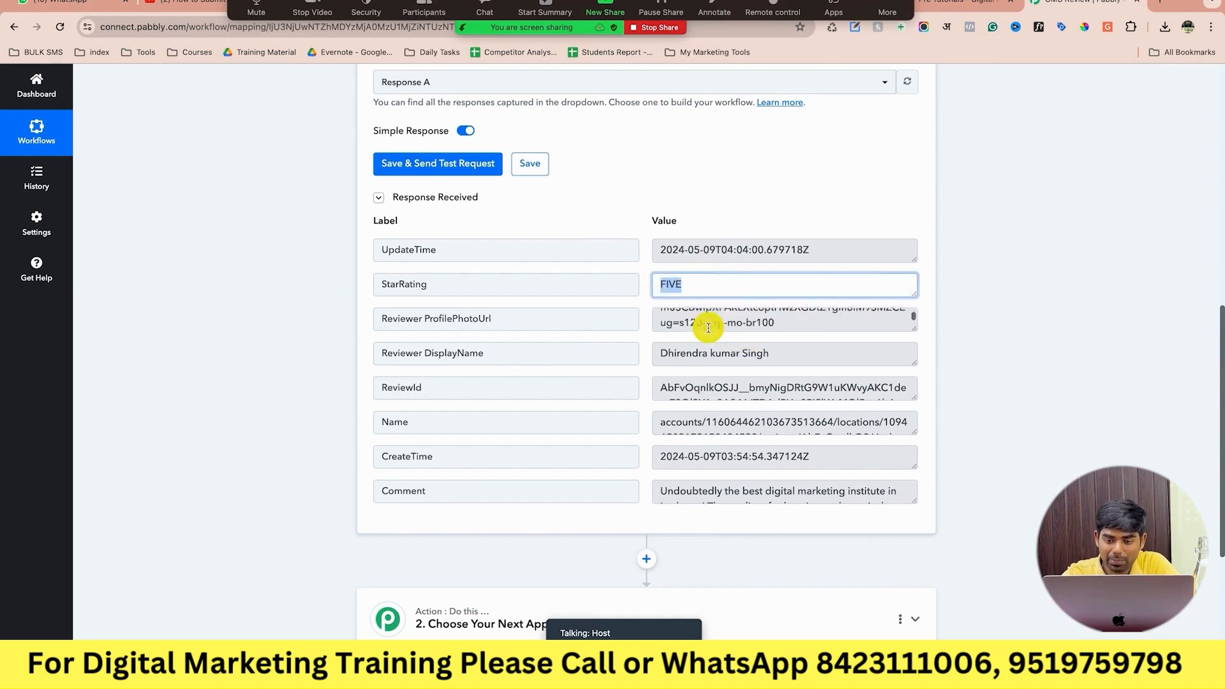
{"action": "scroll", "coordinate": [712, 352], "scroll_direction": "down", "scroll_amount": 2}
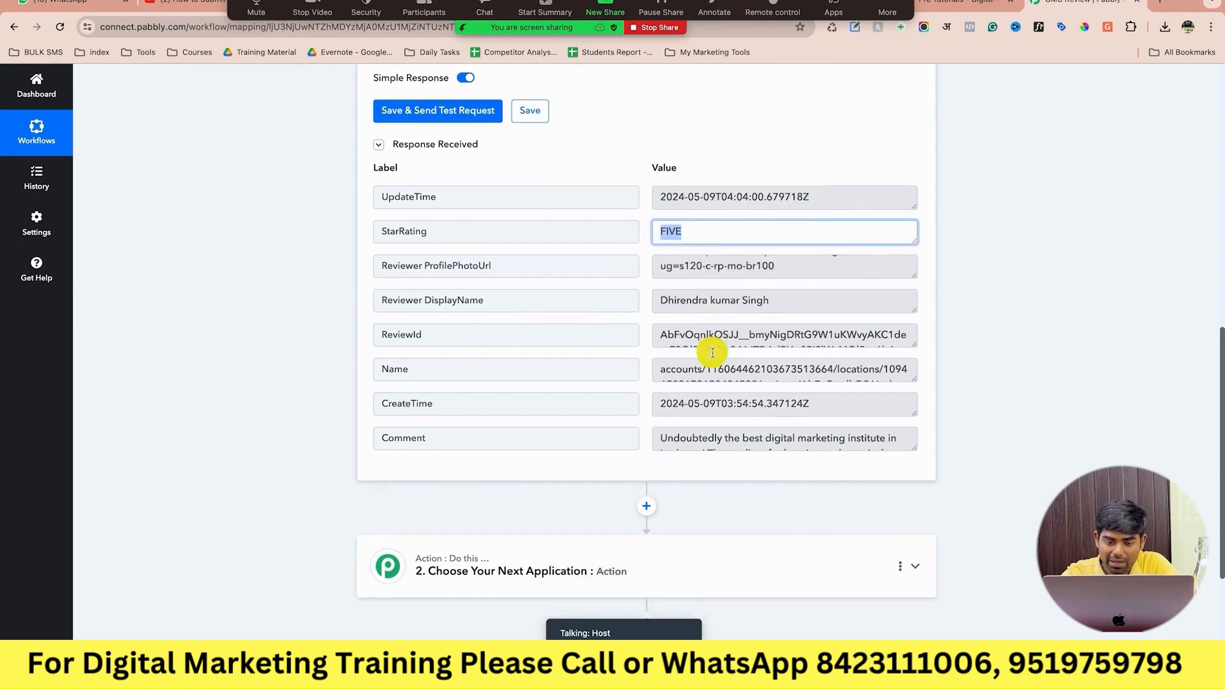
{"action": "scroll", "coordinate": [697, 333], "scroll_direction": "down", "scroll_amount": 1}
{"action": "scroll", "coordinate": [698, 333], "scroll_direction": "down", "scroll_amount": 2}
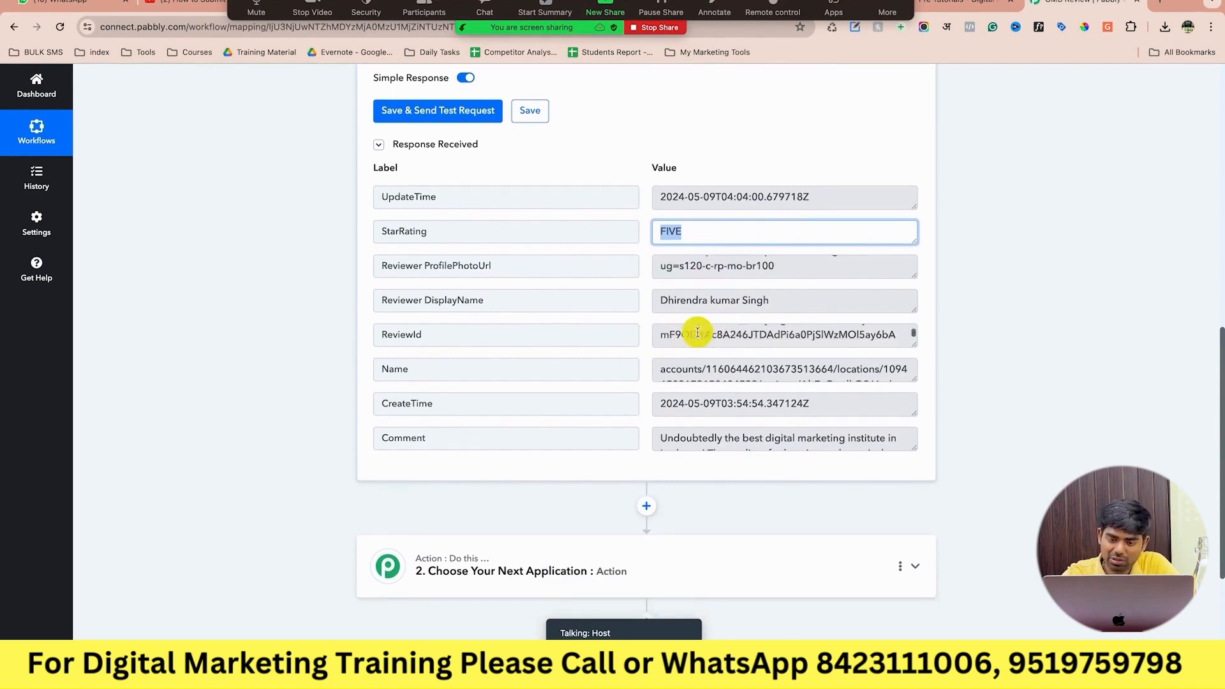
{"action": "scroll", "coordinate": [710, 363], "scroll_direction": "down", "scroll_amount": 2}
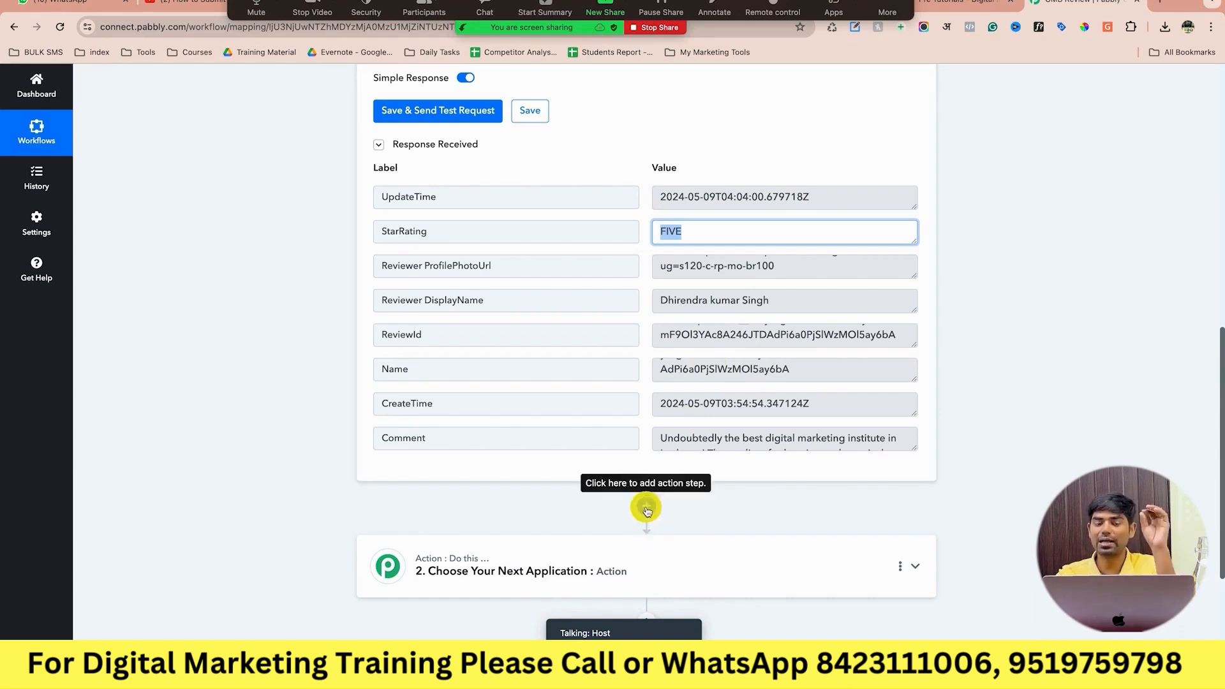
{"action": "left_click", "coordinate": [1129, 334]}
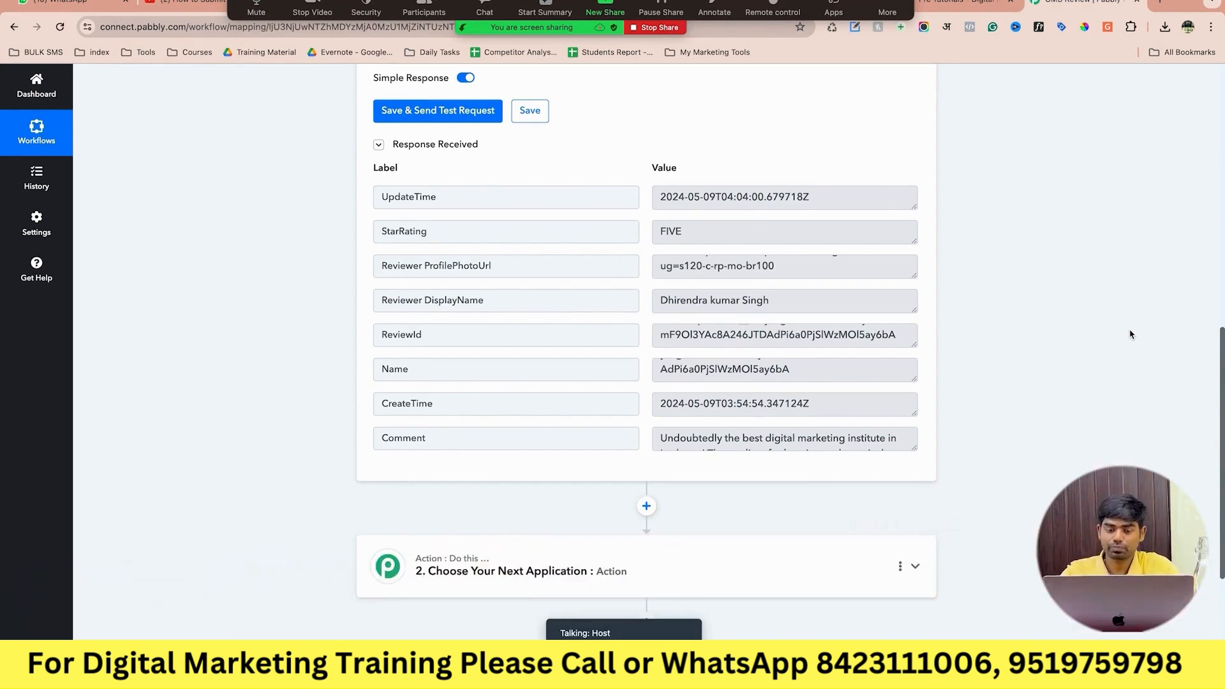
{"action": "left_click", "coordinate": [665, 566]}
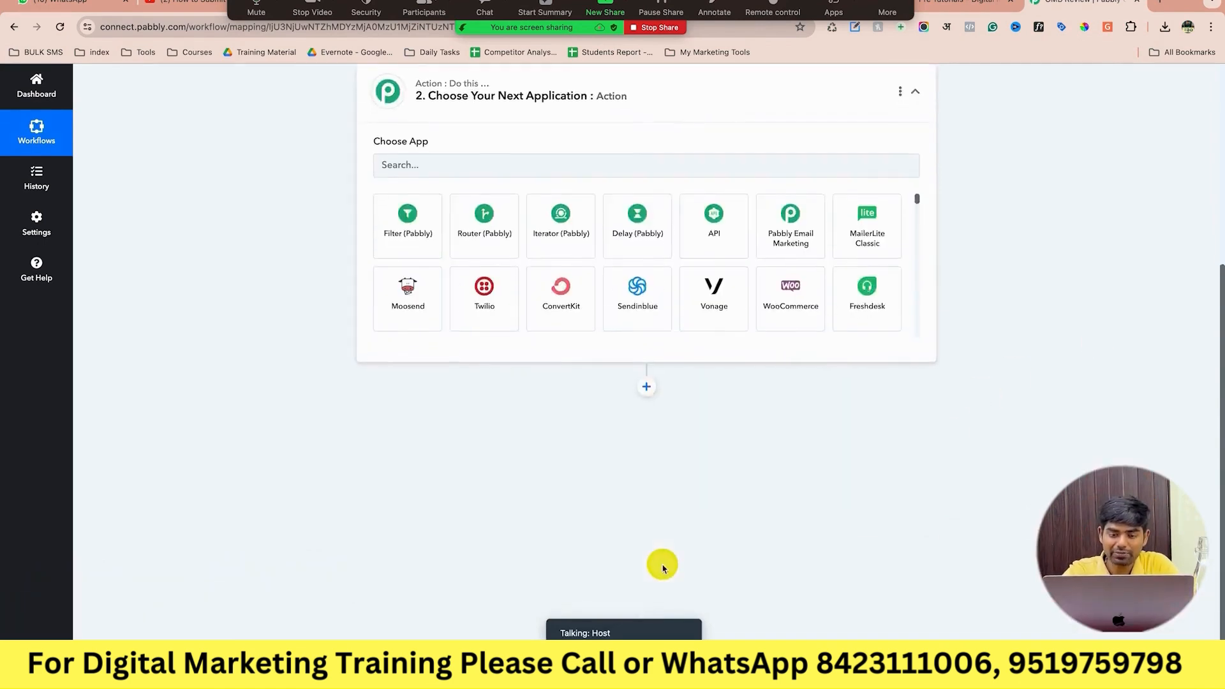
Add a Filter (Pabbly) Filter Values step that filters on the New Review's StarRating field.
{"action": "left_click", "coordinate": [412, 231]}
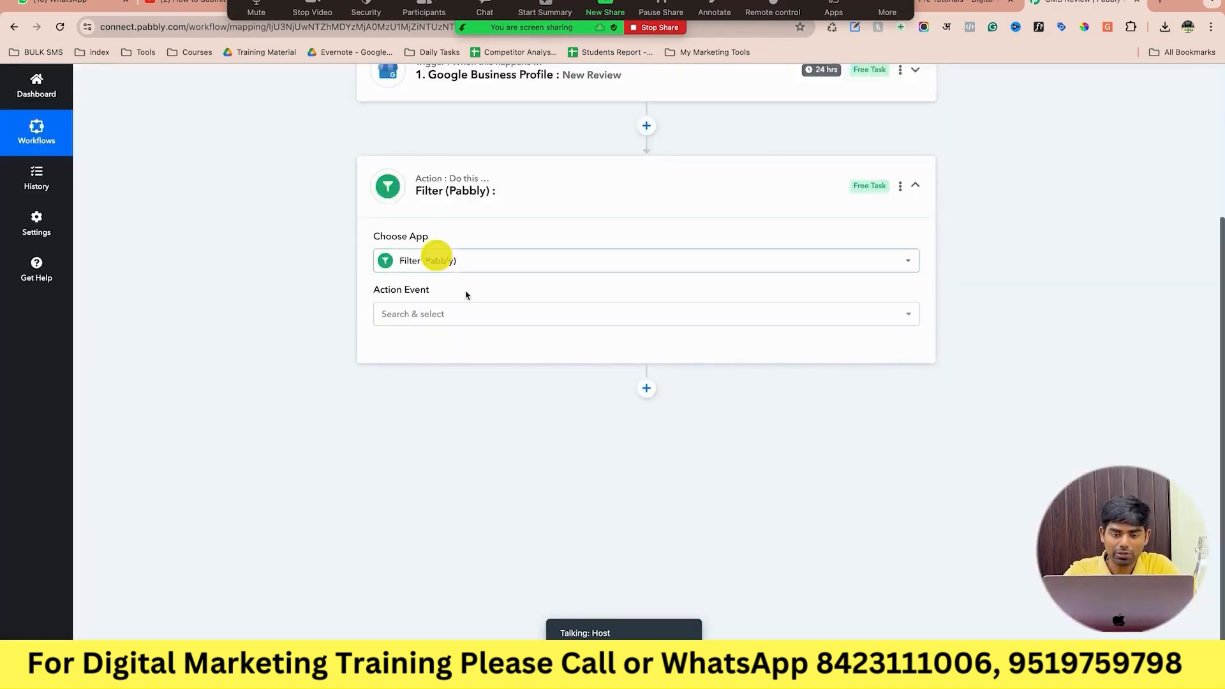
{"action": "left_click", "coordinate": [504, 322]}
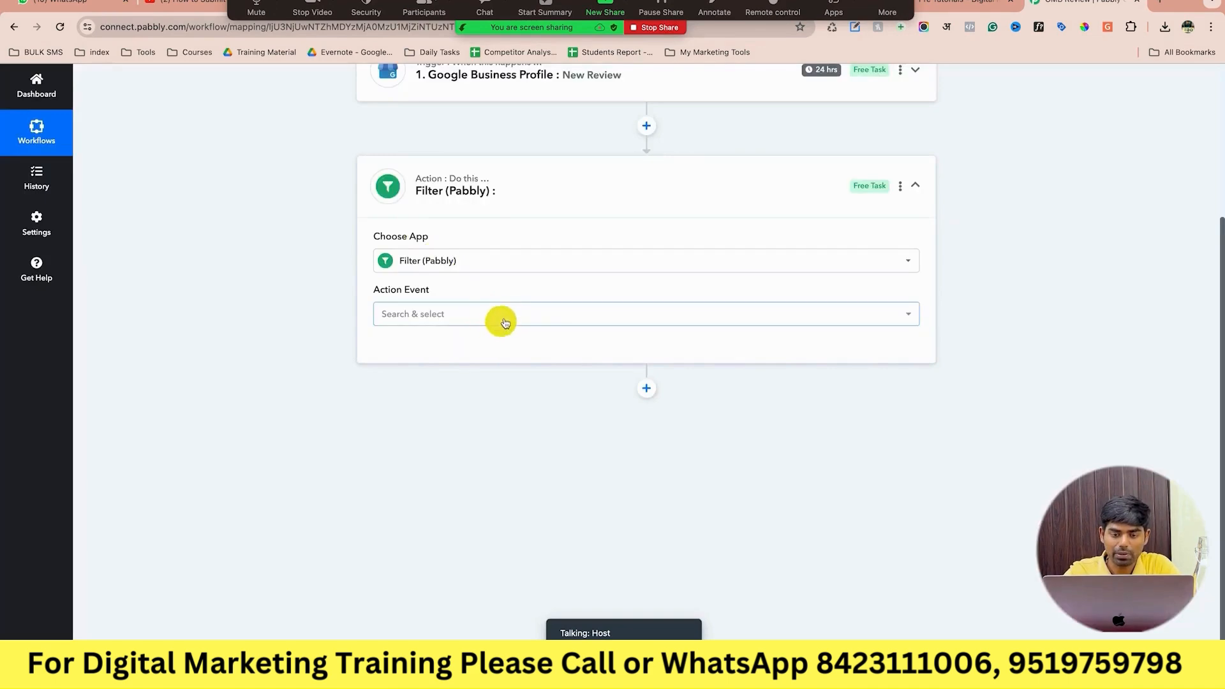
{"action": "left_click", "coordinate": [499, 404]}
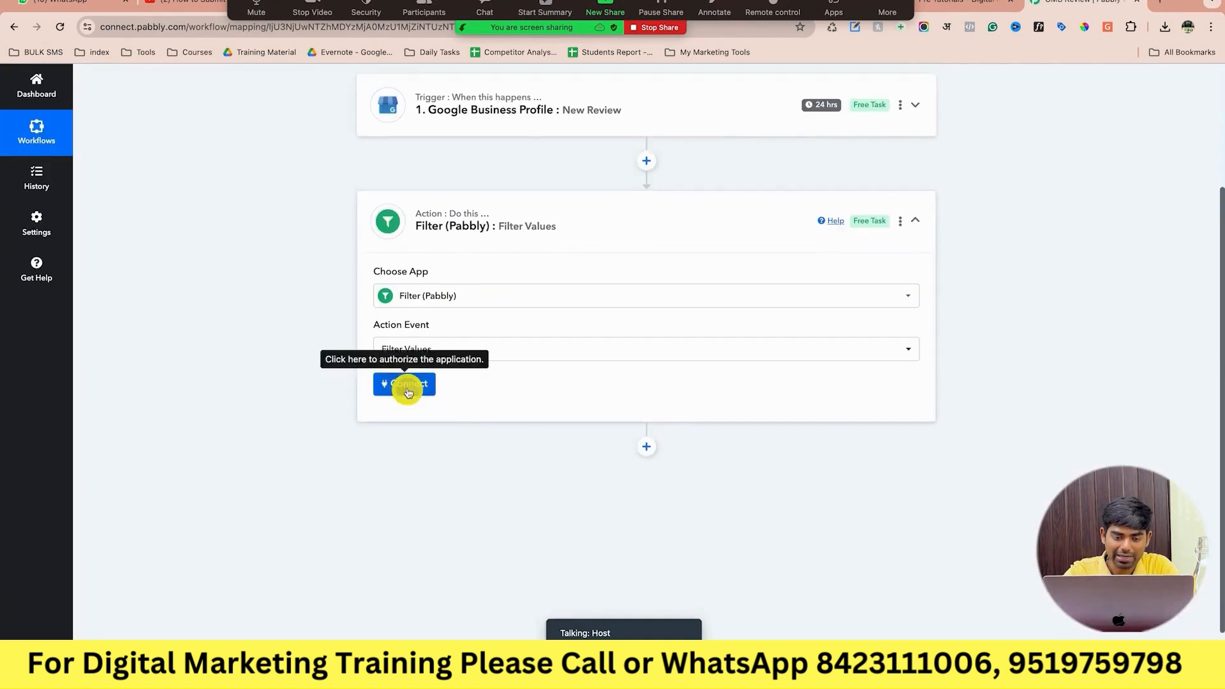
{"action": "left_click", "coordinate": [408, 386]}
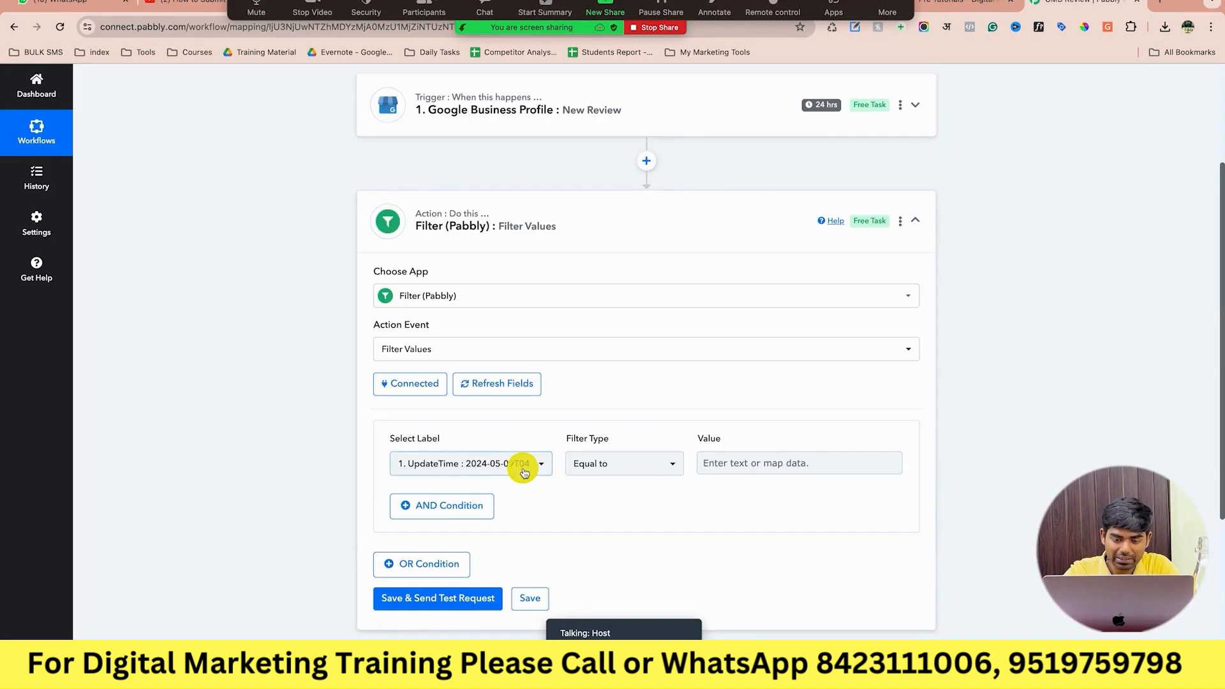
{"action": "left_click", "coordinate": [523, 470]}
{"action": "left_click", "coordinate": [555, 403]}
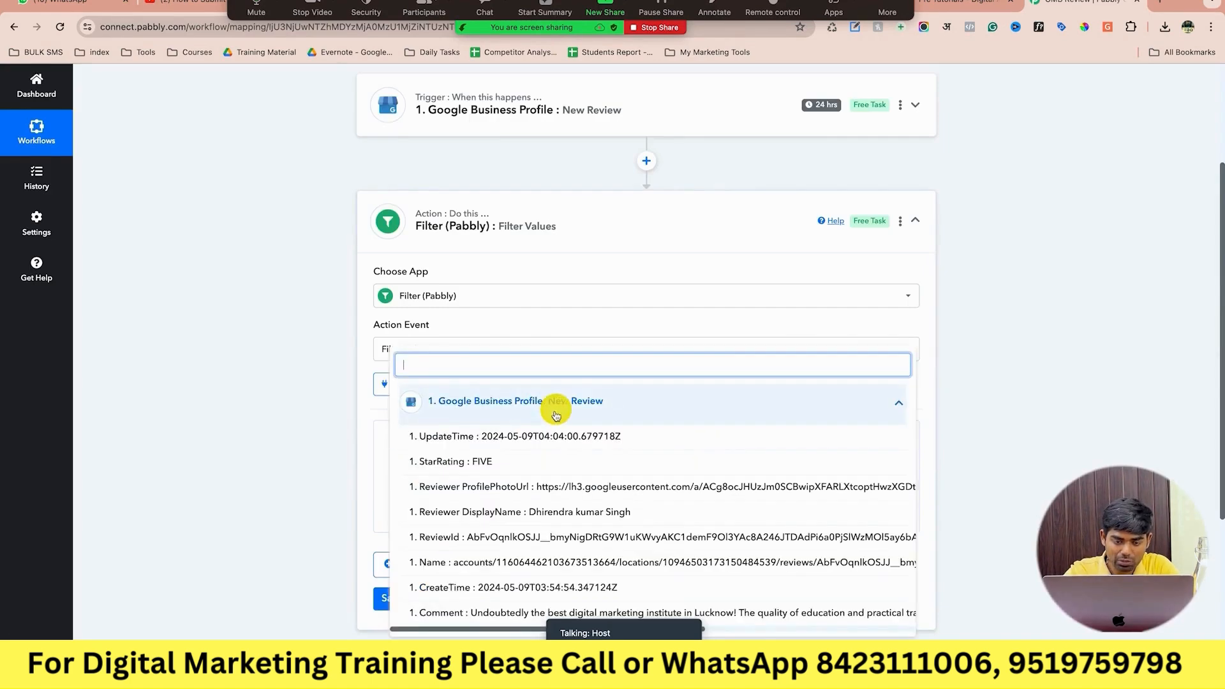
{"action": "left_click", "coordinate": [552, 470]}
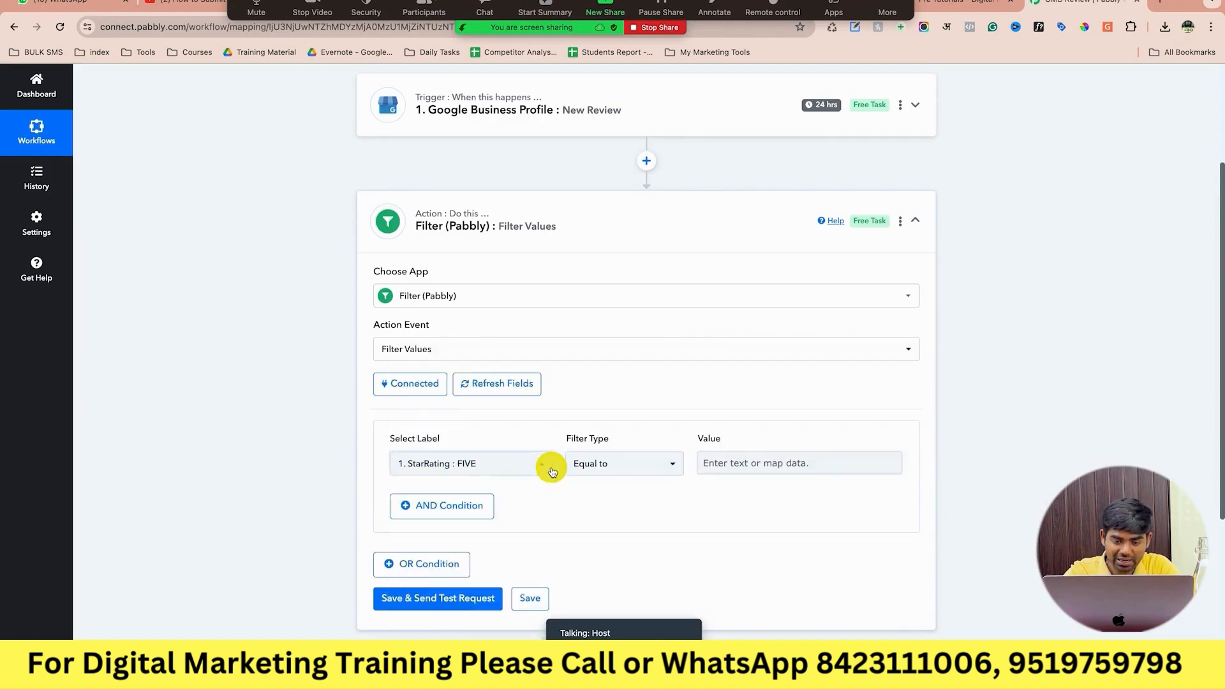
Require StarRating greater than 3, save and test the filter, and add a new action step.
{"action": "left_click", "coordinate": [642, 472]}
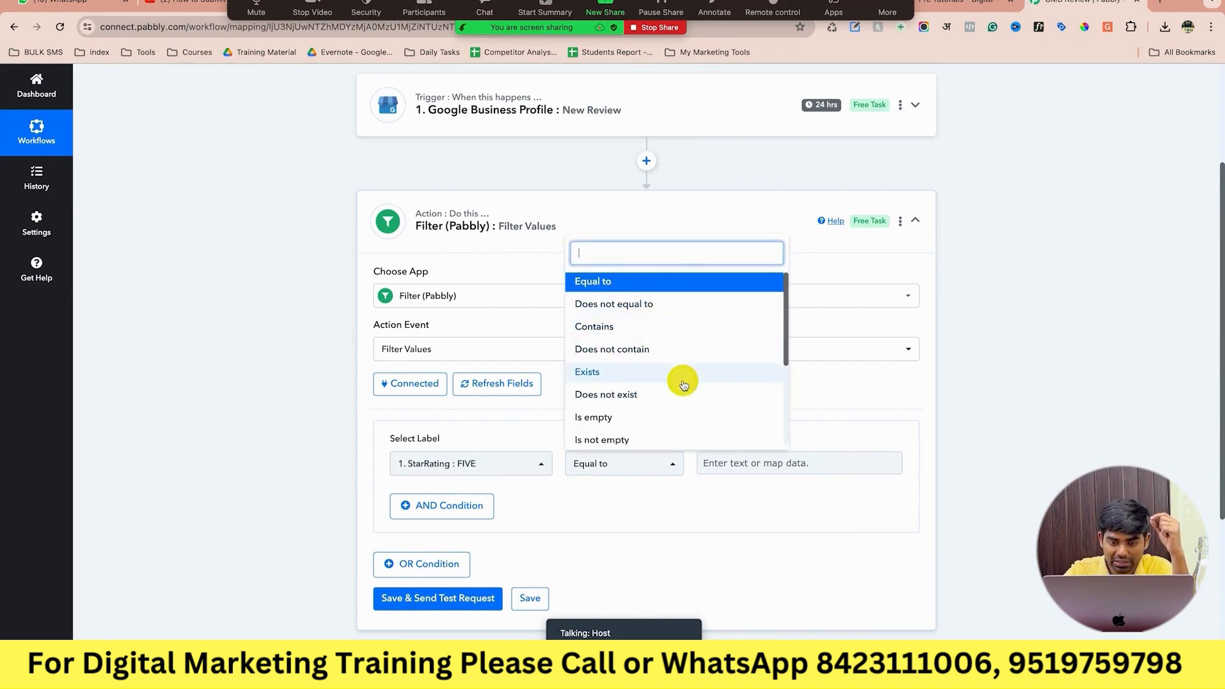
{"action": "scroll", "coordinate": [681, 383], "scroll_direction": "down", "scroll_amount": 1}
{"action": "scroll", "coordinate": [683, 384], "scroll_direction": "down", "scroll_amount": 5}
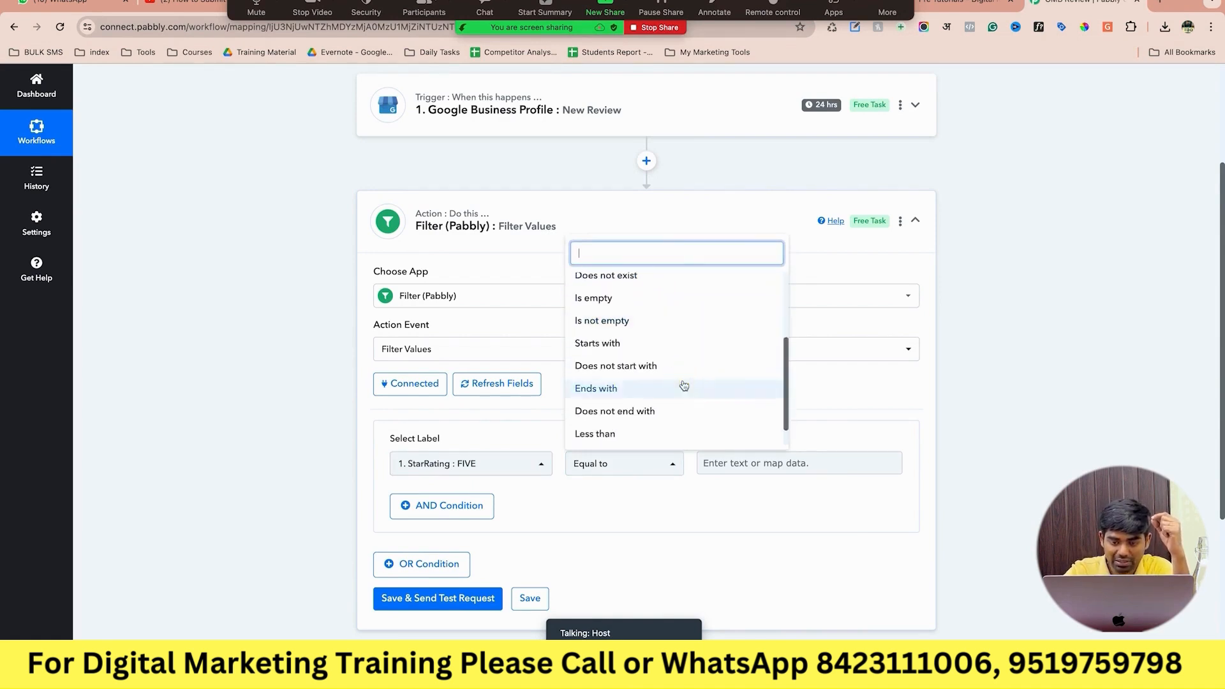
{"action": "left_click", "coordinate": [680, 438]}
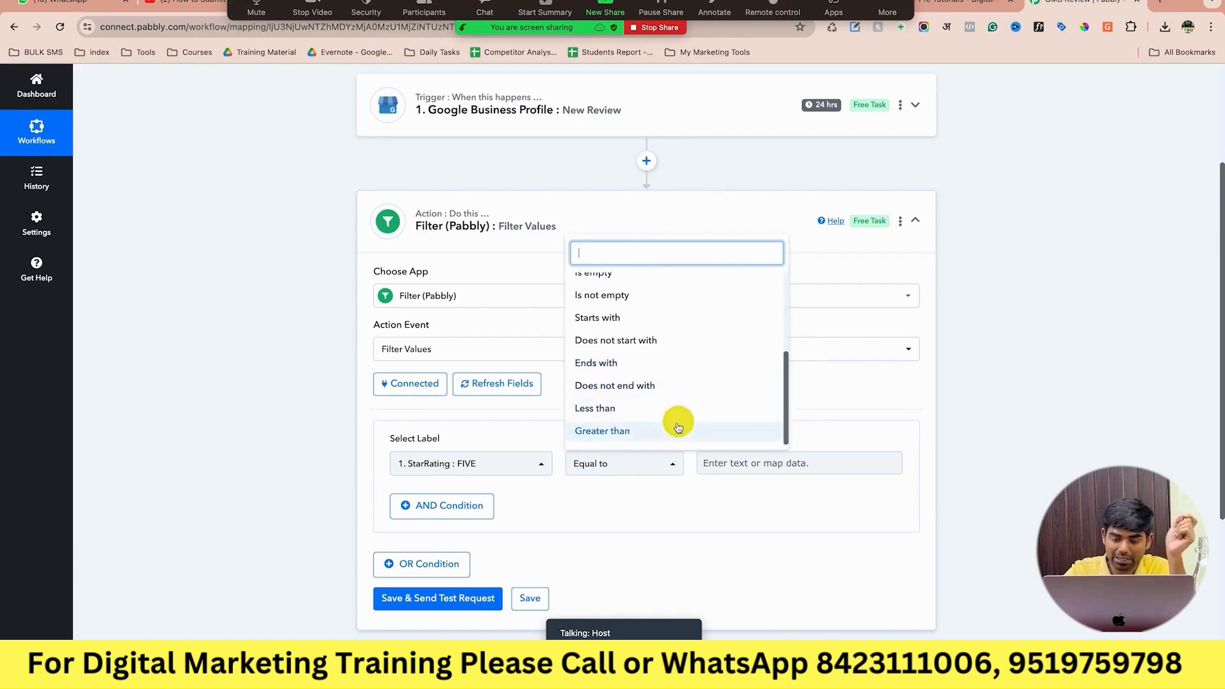
{"action": "left_click", "coordinate": [674, 431]}
{"action": "left_click", "coordinate": [718, 461]}
{"action": "left_click", "coordinate": [961, 464]}
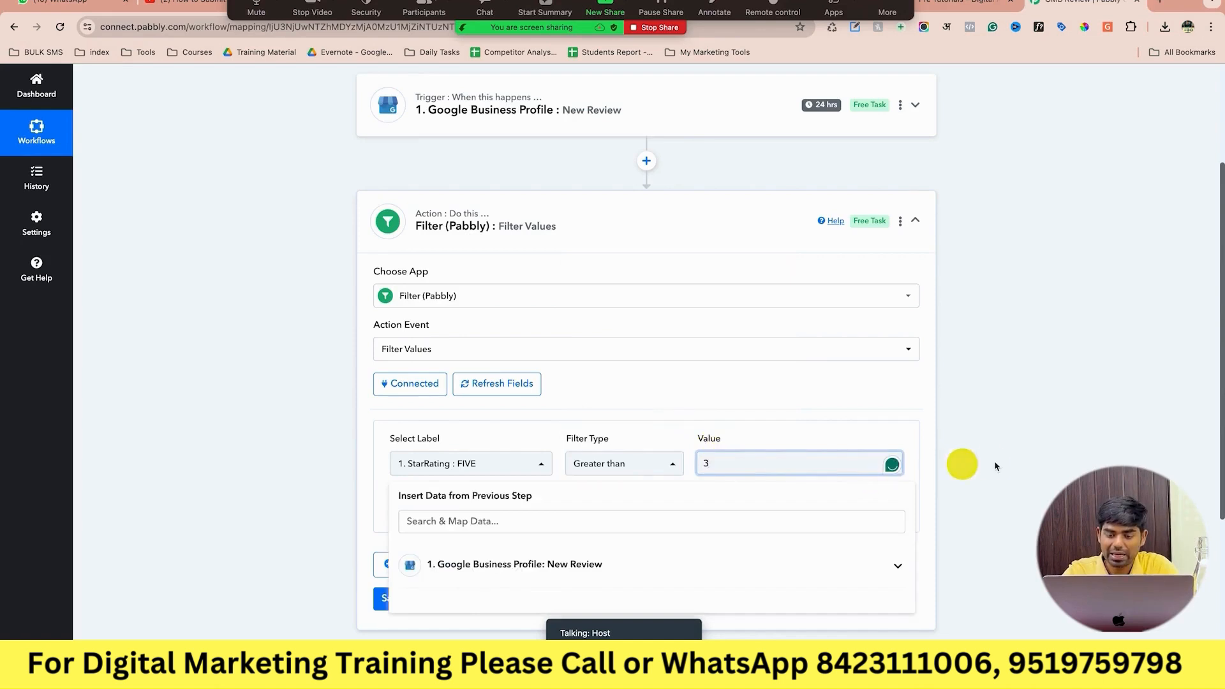
{"action": "scroll", "coordinate": [995, 465], "scroll_direction": "down", "scroll_amount": 2}
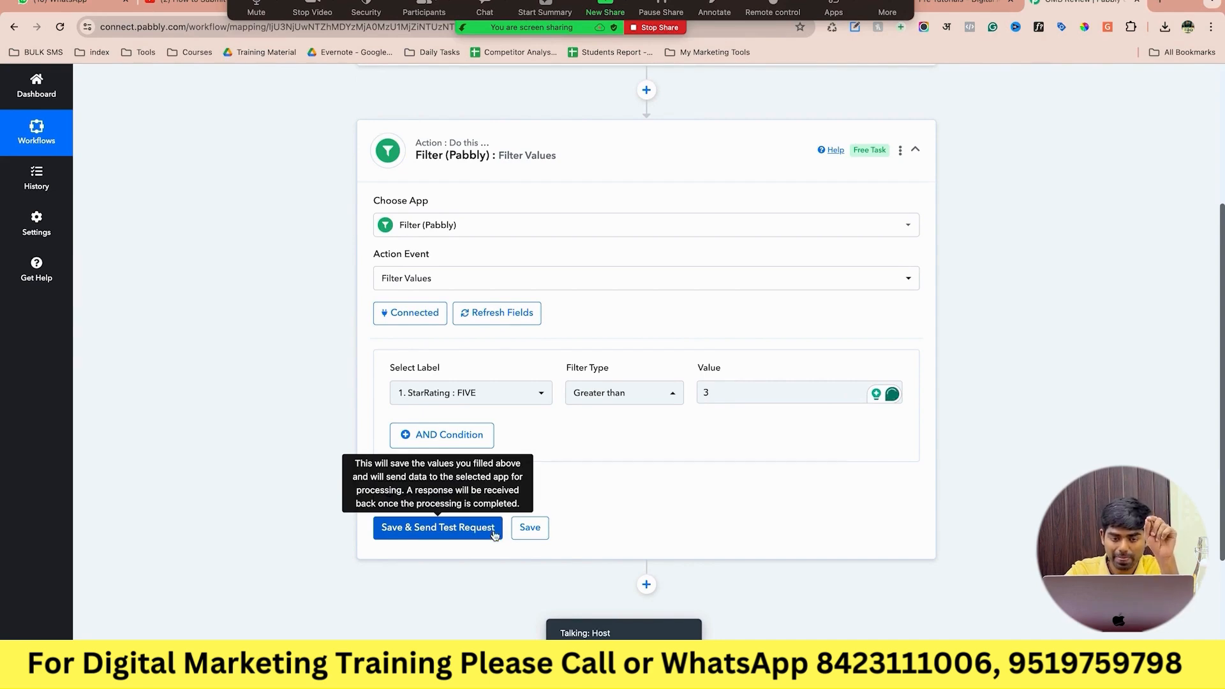
{"action": "left_click", "coordinate": [493, 534]}
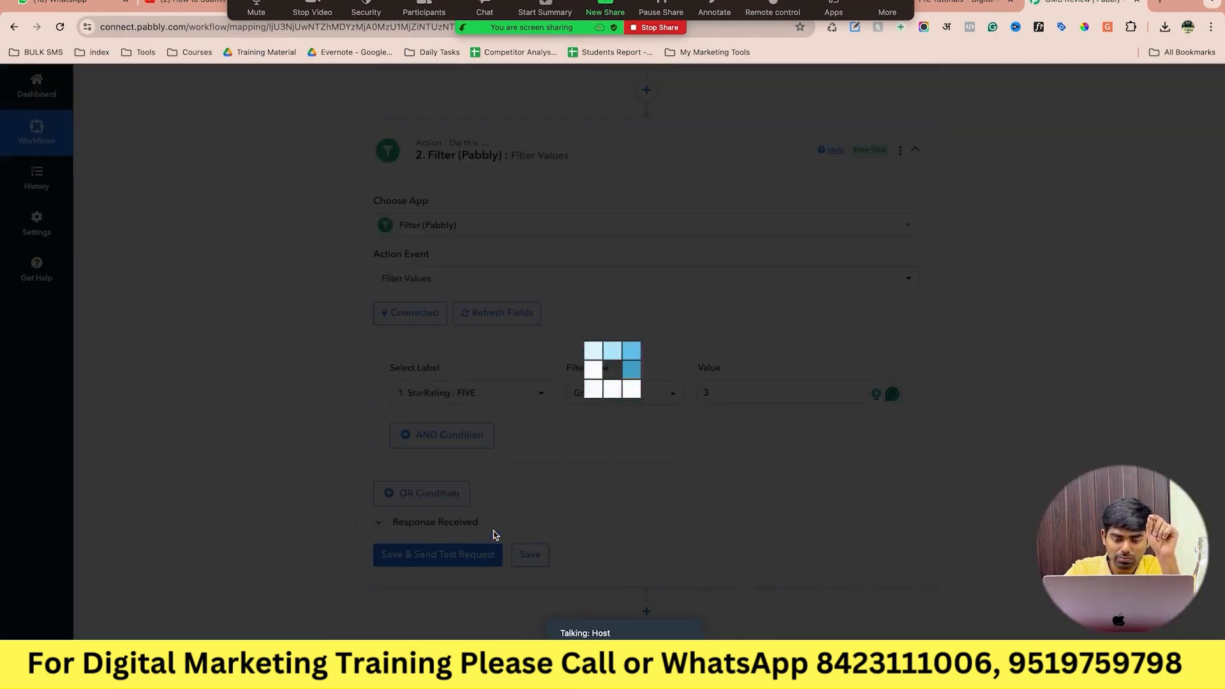
{"action": "scroll", "coordinate": [494, 535], "scroll_direction": "down", "scroll_amount": 3}
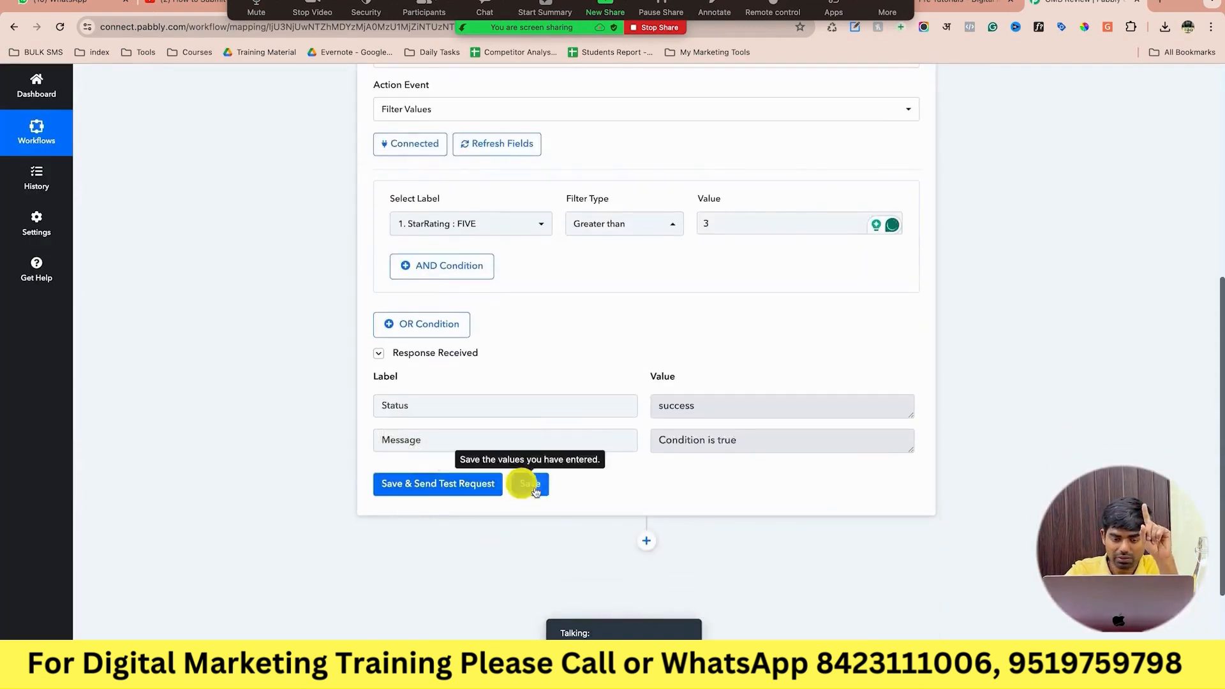
{"action": "left_click", "coordinate": [646, 541]}
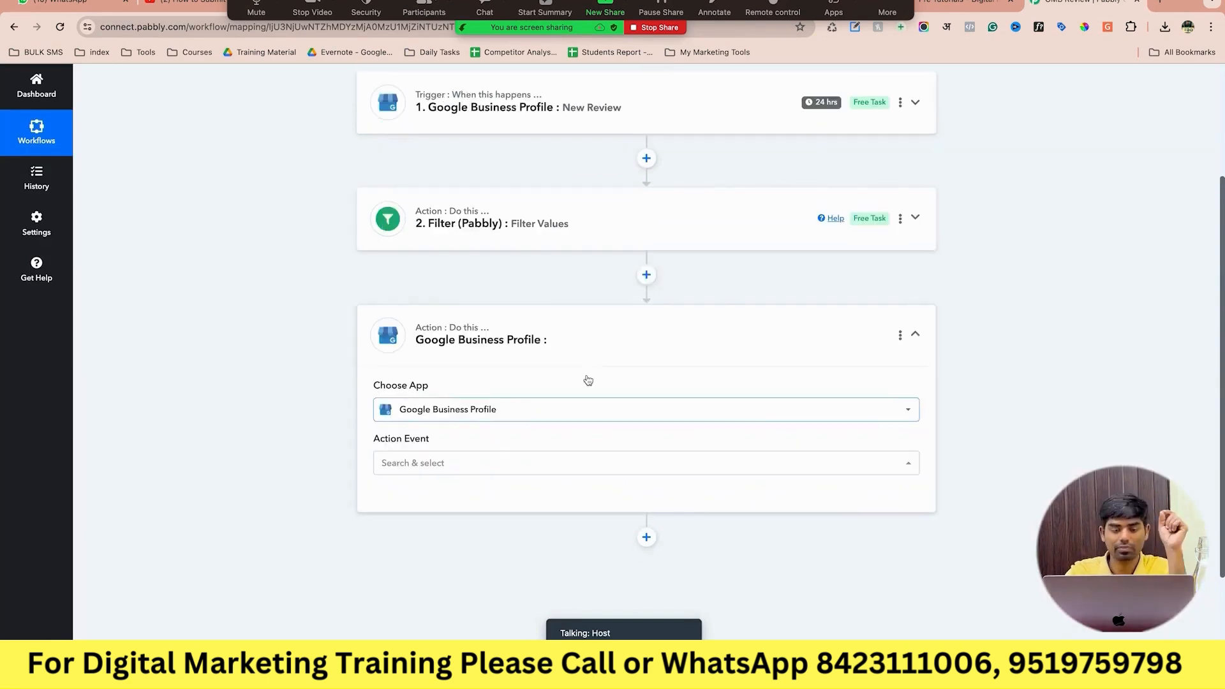
Choose Create Reply as the Google Business Profile action, replacing the briefly picked Fetch Review.
{"action": "left_click", "coordinate": [584, 449]}
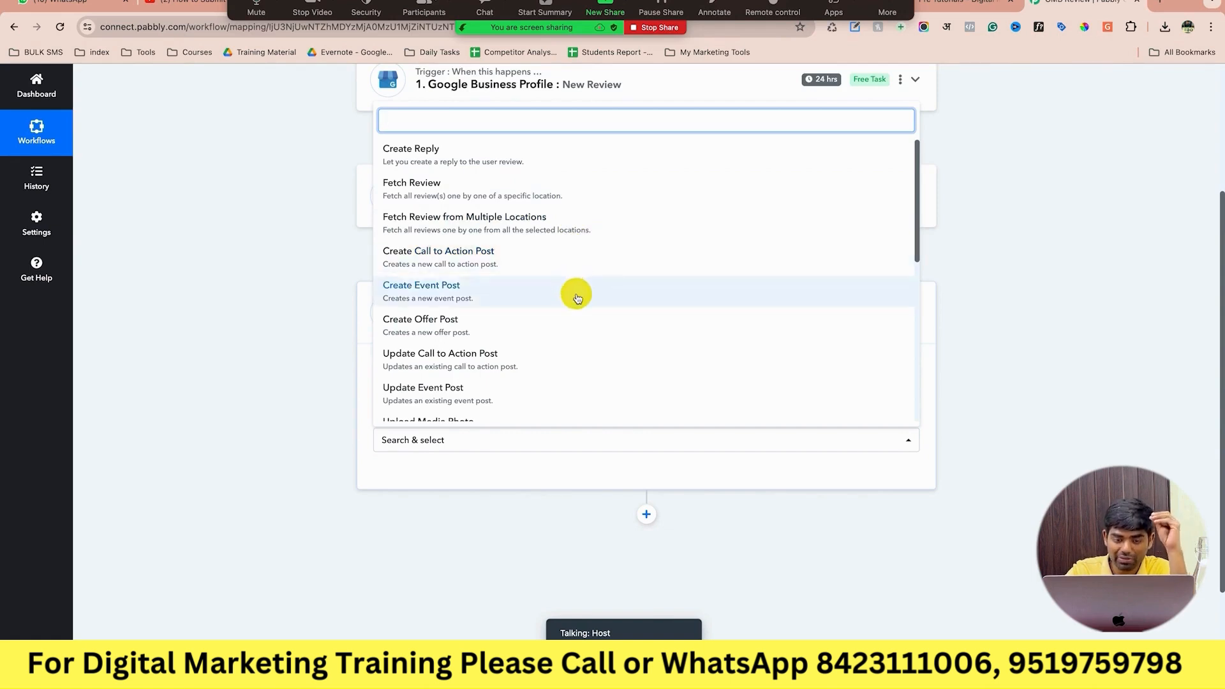
{"action": "scroll", "coordinate": [582, 388], "scroll_direction": "down", "scroll_amount": 3}
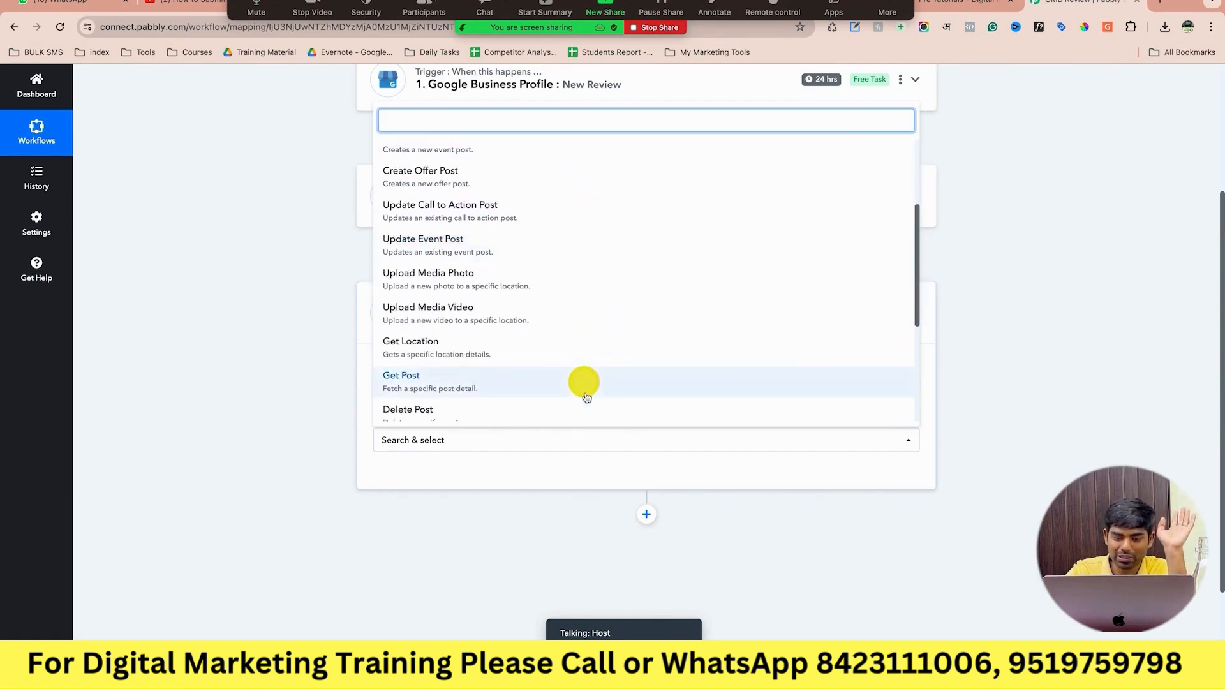
{"action": "scroll", "coordinate": [587, 398], "scroll_direction": "down", "scroll_amount": 4}
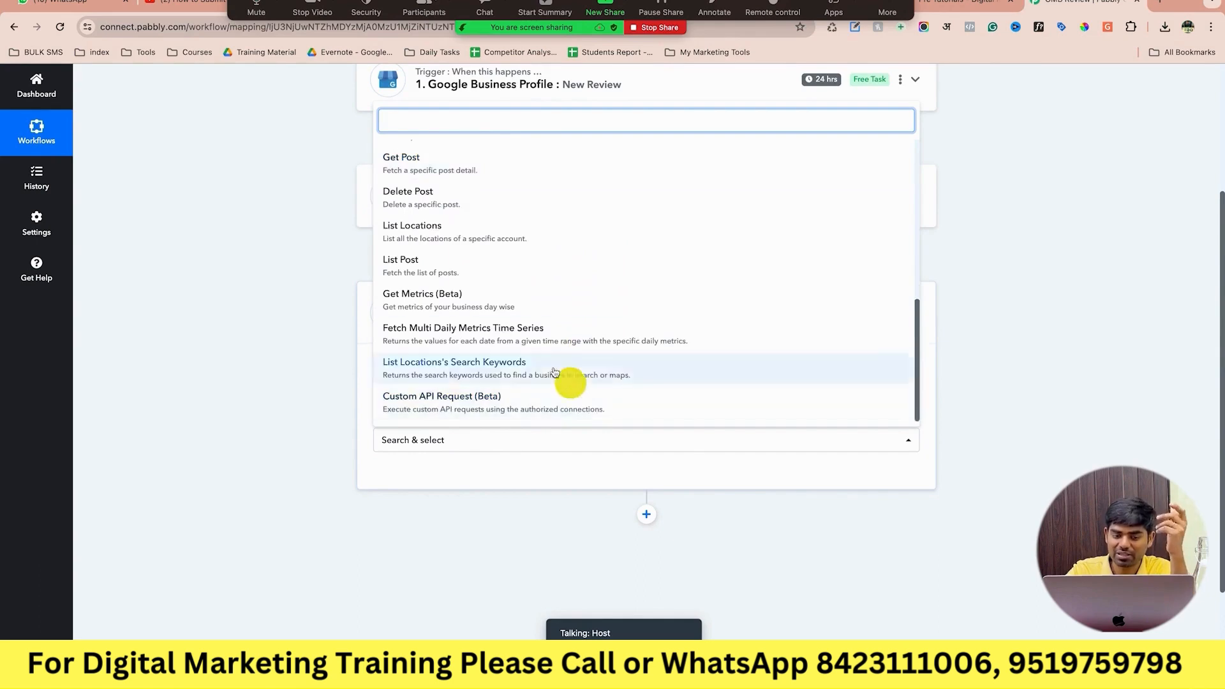
{"action": "scroll", "coordinate": [525, 282], "scroll_direction": "up", "scroll_amount": 8}
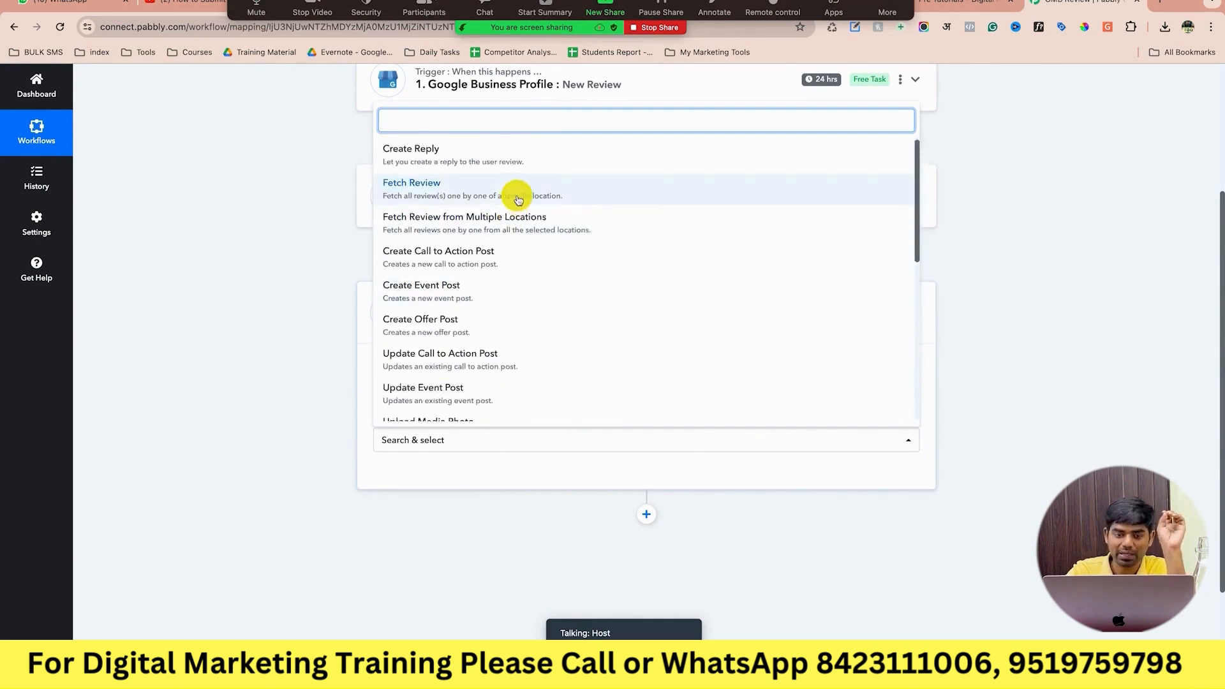
{"action": "scroll", "coordinate": [518, 201], "scroll_direction": "down", "scroll_amount": 5}
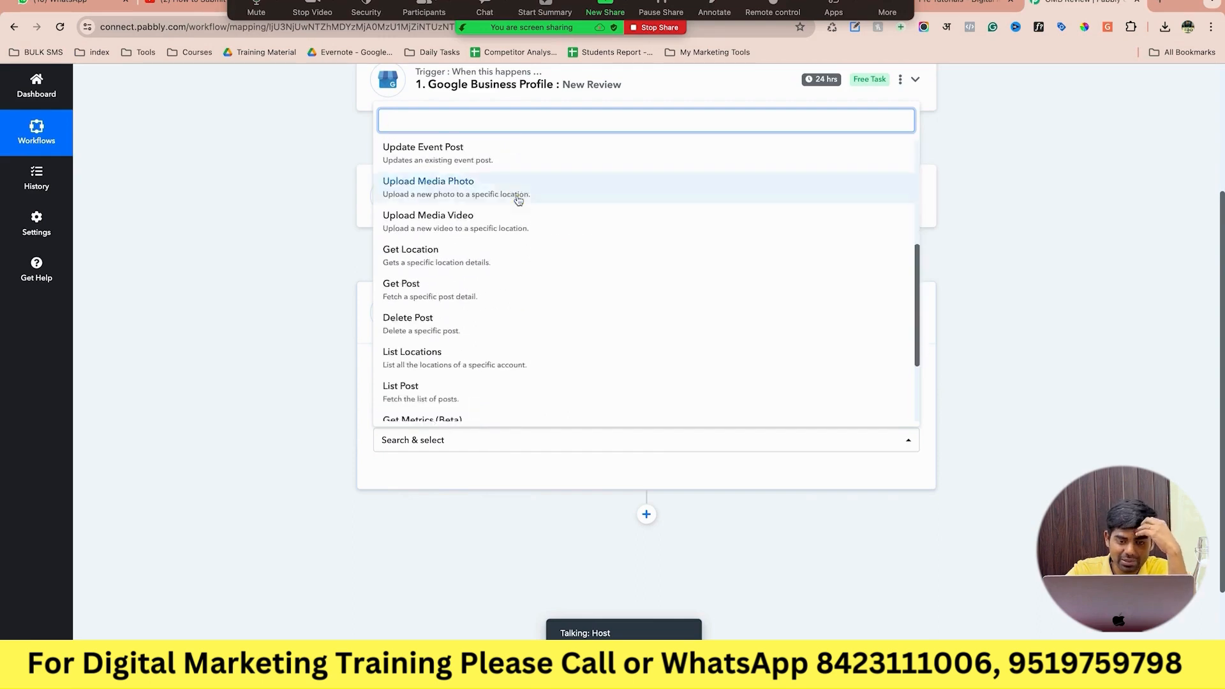
{"action": "scroll", "coordinate": [518, 200], "scroll_direction": "up", "scroll_amount": 5}
{"action": "left_click", "coordinate": [556, 197]}
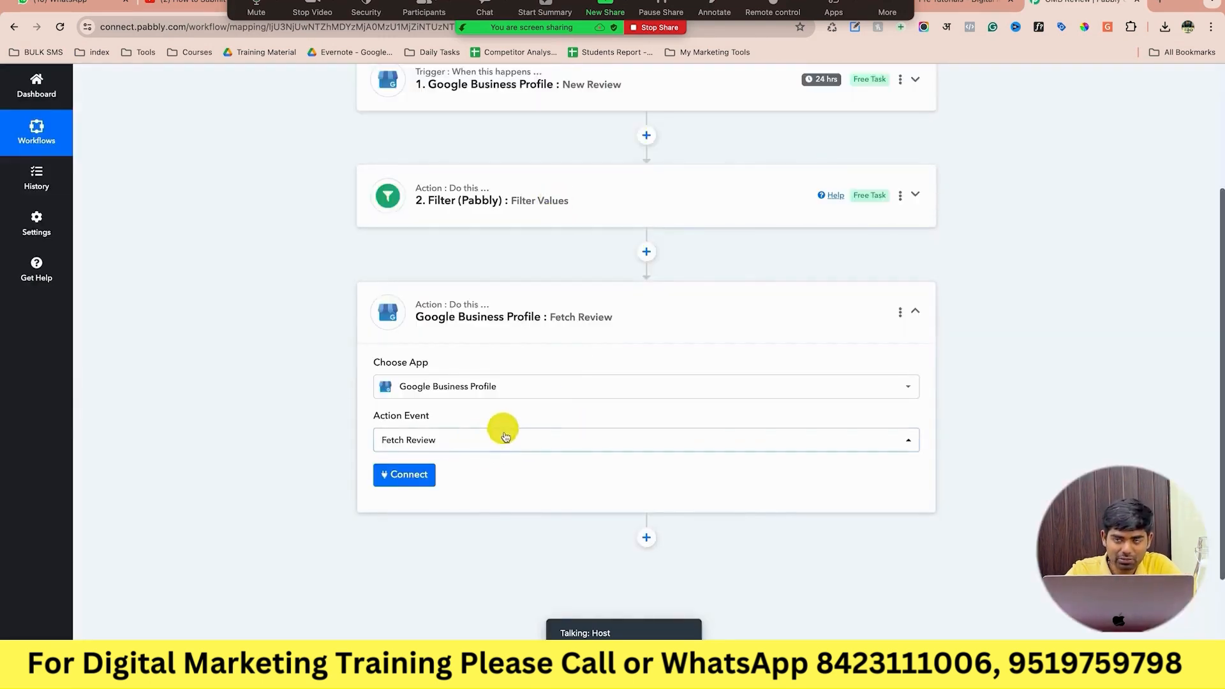
{"action": "left_click", "coordinate": [504, 438]}
{"action": "left_click", "coordinate": [510, 184]}
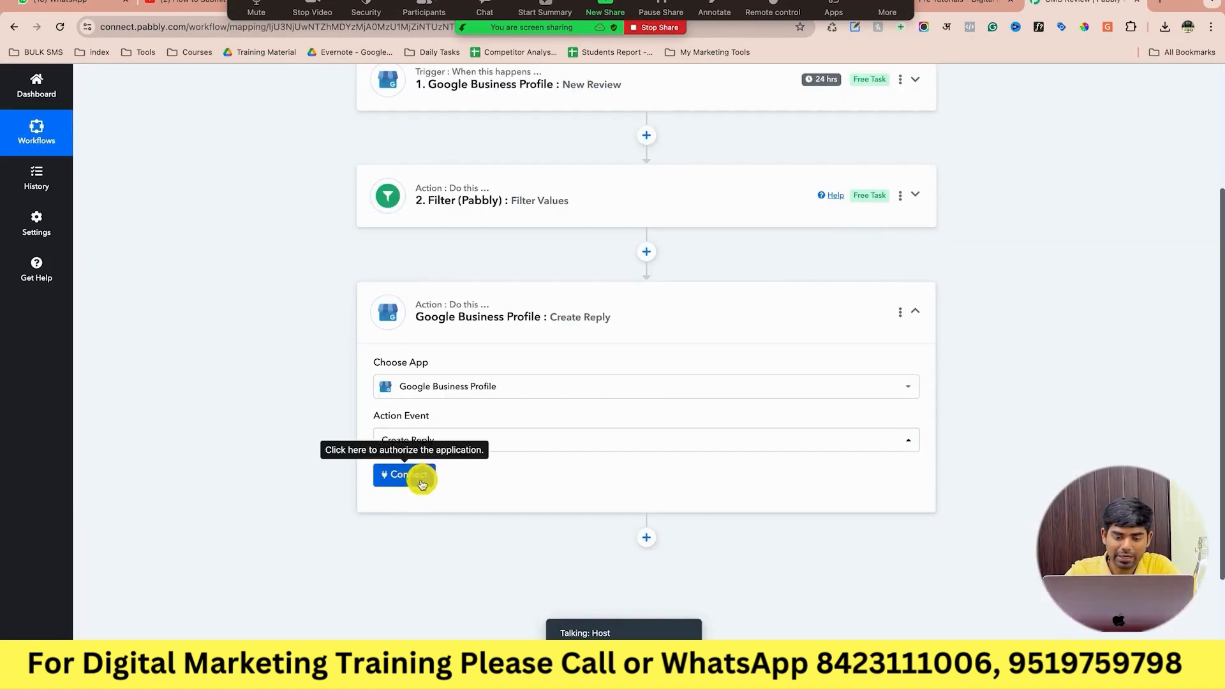
Connect the Create Reply step using the existing Google Business Profile connection.
{"action": "left_click", "coordinate": [421, 483]}
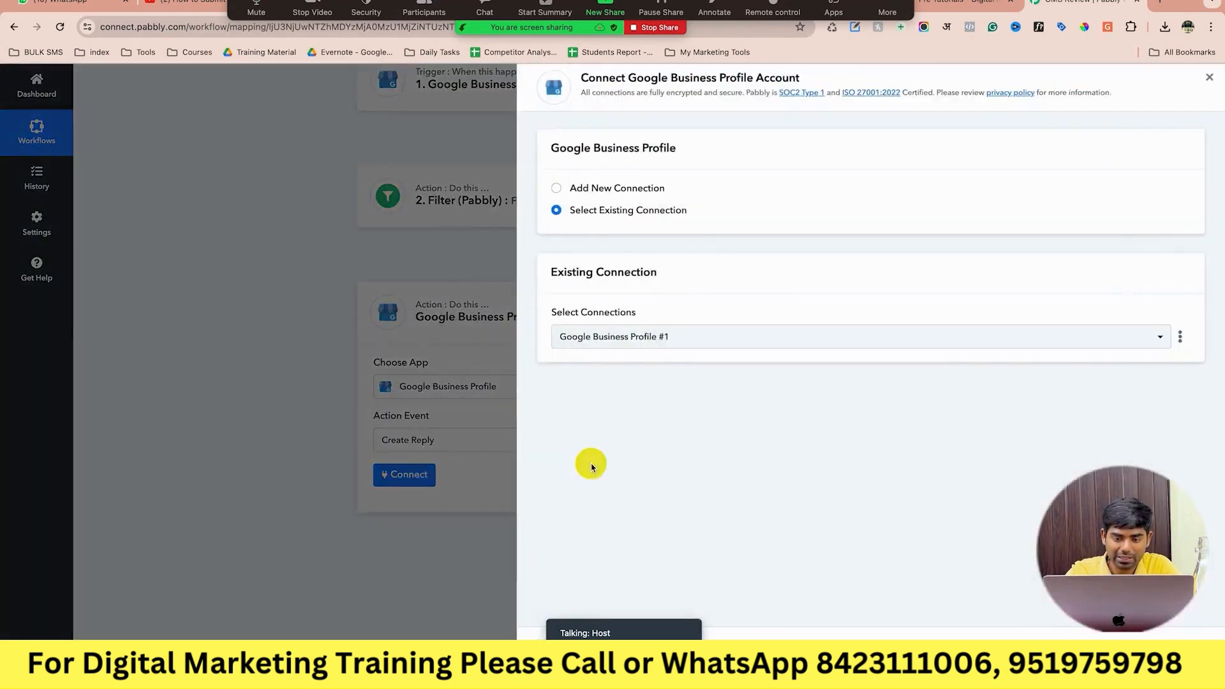
{"action": "left_click", "coordinate": [615, 634]}
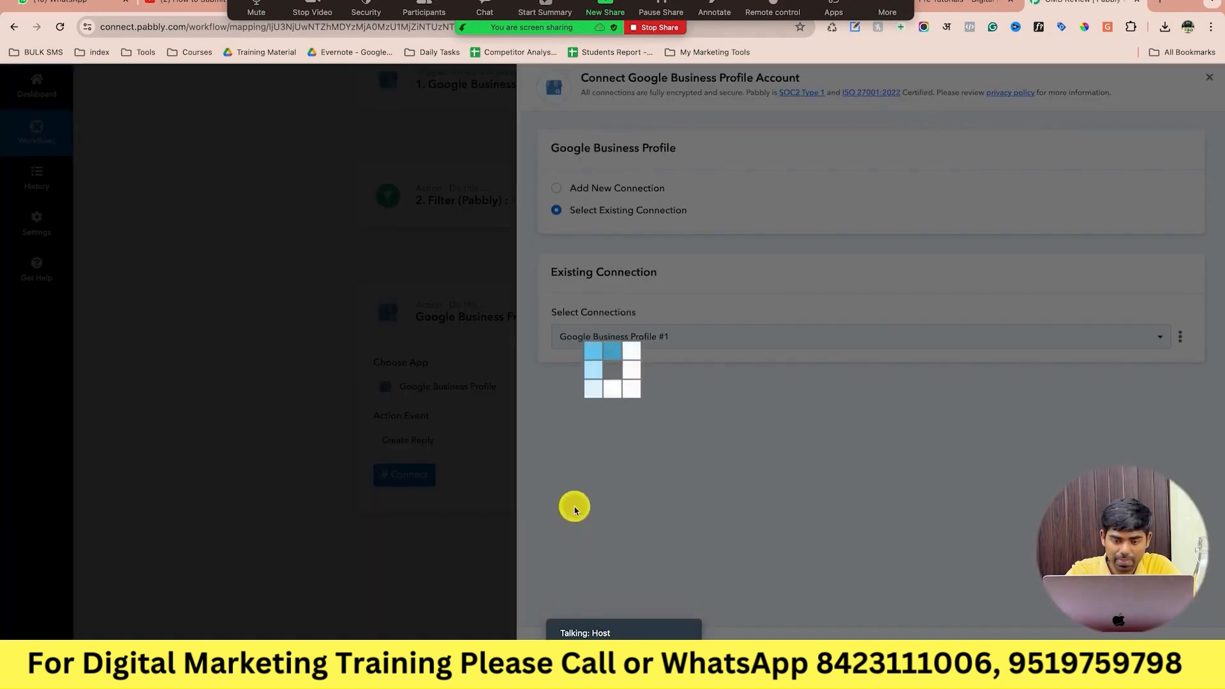
{"action": "scroll", "coordinate": [527, 523], "scroll_direction": "down", "scroll_amount": 5}
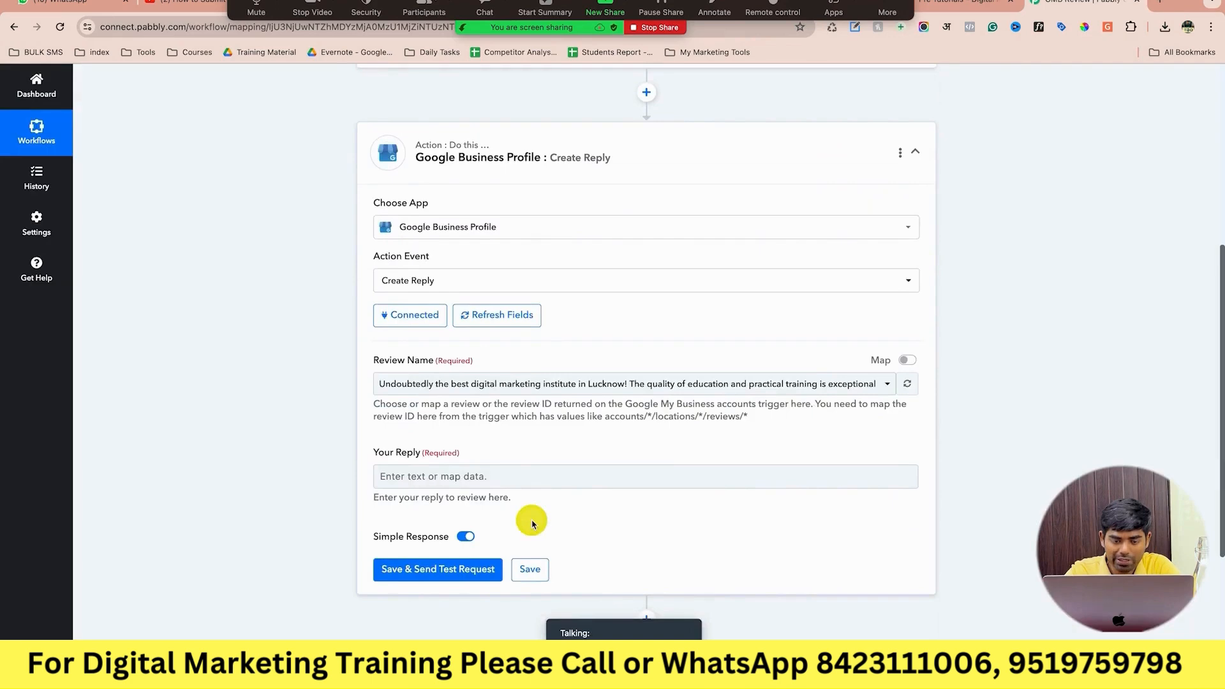
{"action": "left_click", "coordinate": [526, 476]}
{"action": "left_click", "coordinate": [538, 474]}
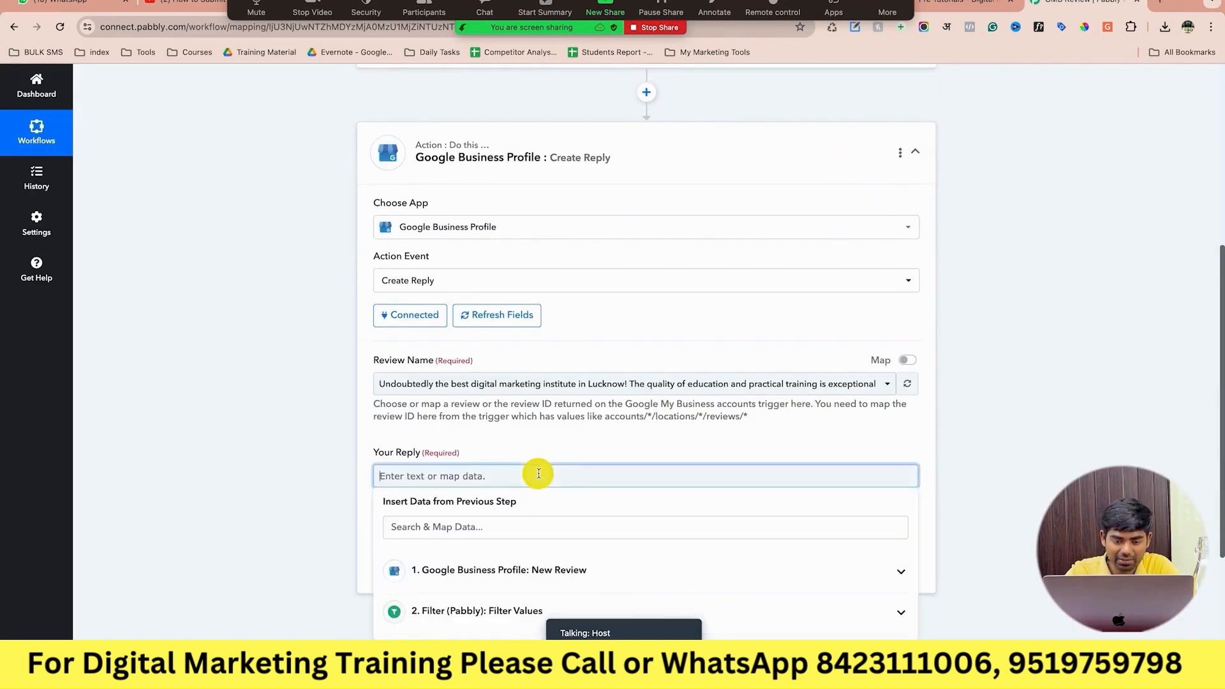
{"action": "left_click", "coordinate": [515, 386]}
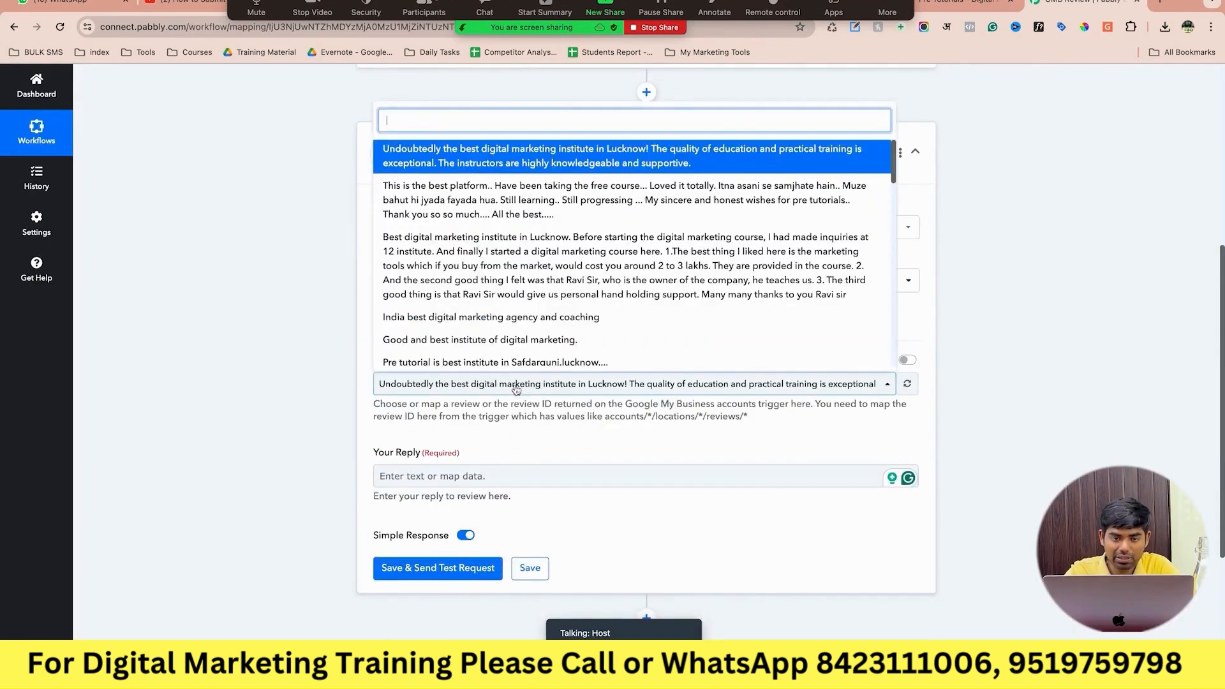
Map Review Name to the New Review's Reviewer DisplayName and delete the old review path.
{"action": "left_click", "coordinate": [907, 360]}
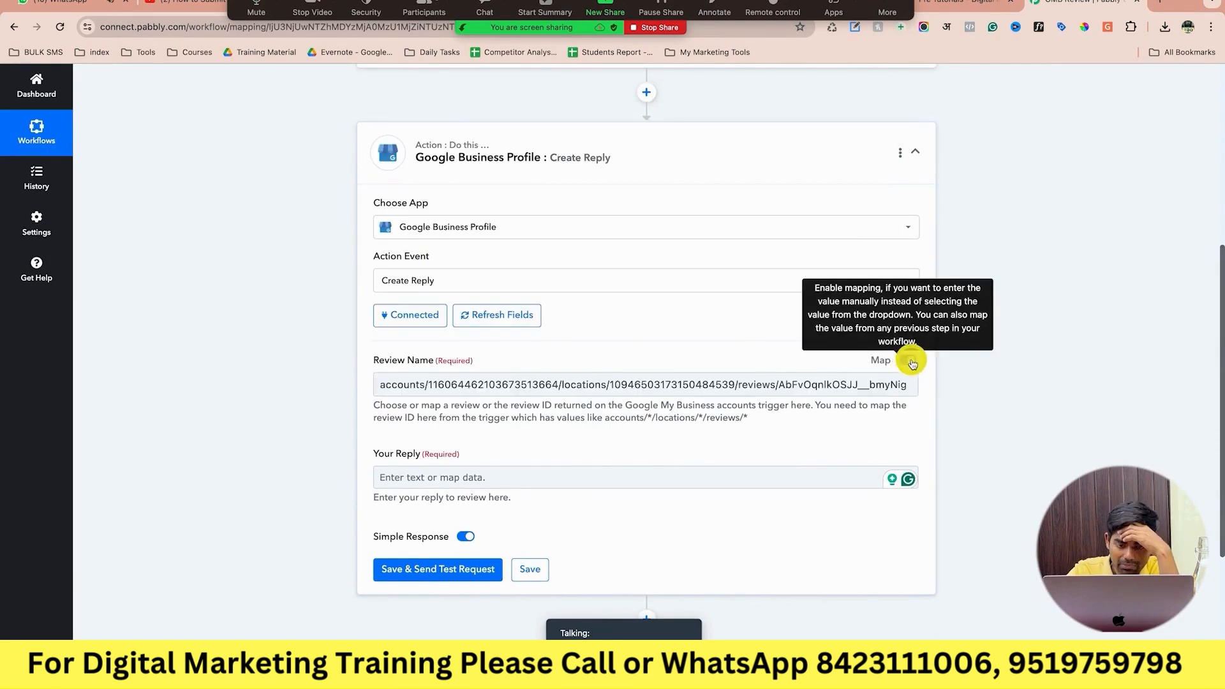
{"action": "left_click", "coordinate": [840, 382]}
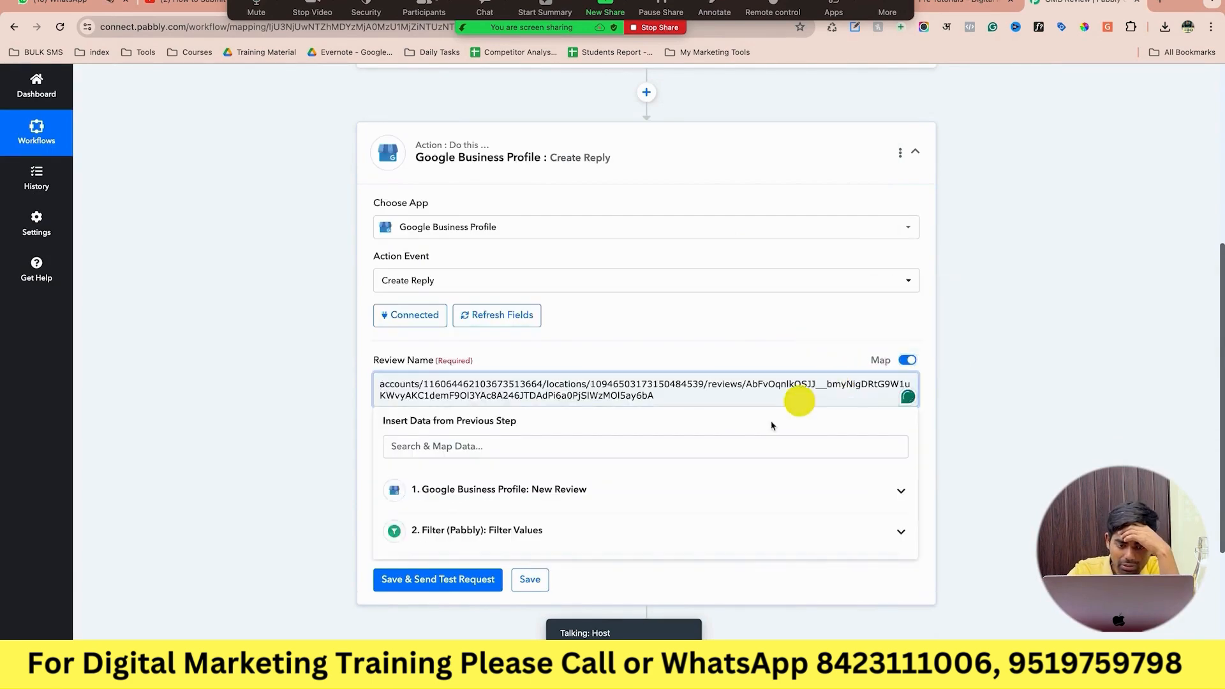
{"action": "left_click", "coordinate": [711, 489]}
{"action": "scroll", "coordinate": [642, 529], "scroll_direction": "down", "scroll_amount": 1}
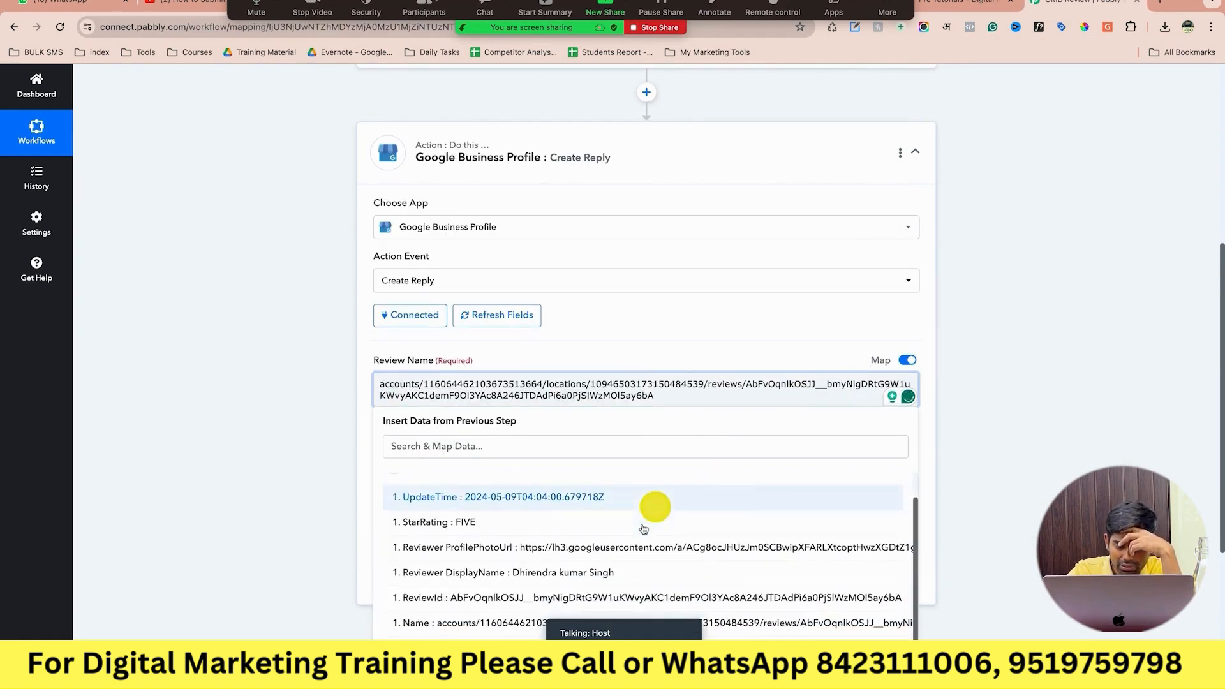
{"action": "left_click", "coordinate": [646, 577]}
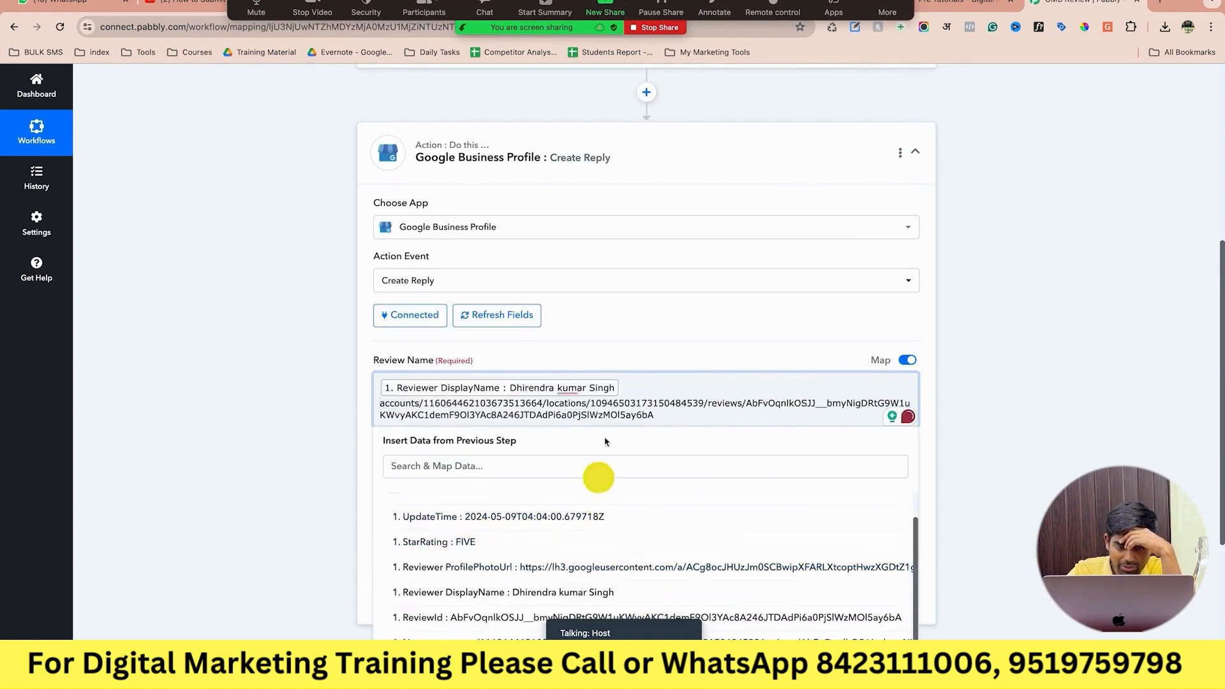
{"action": "left_click_drag", "start_coordinate": [441, 433], "coordinate": [374, 385]}
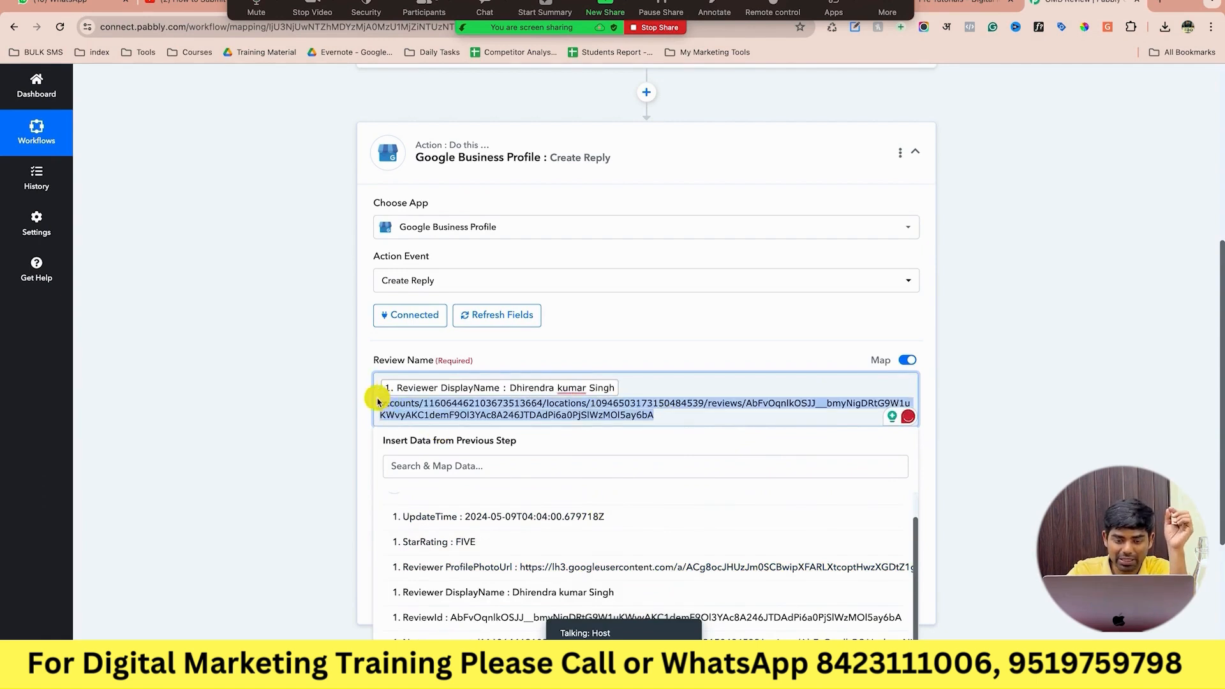
{"action": "key", "text": "BackSpace"}
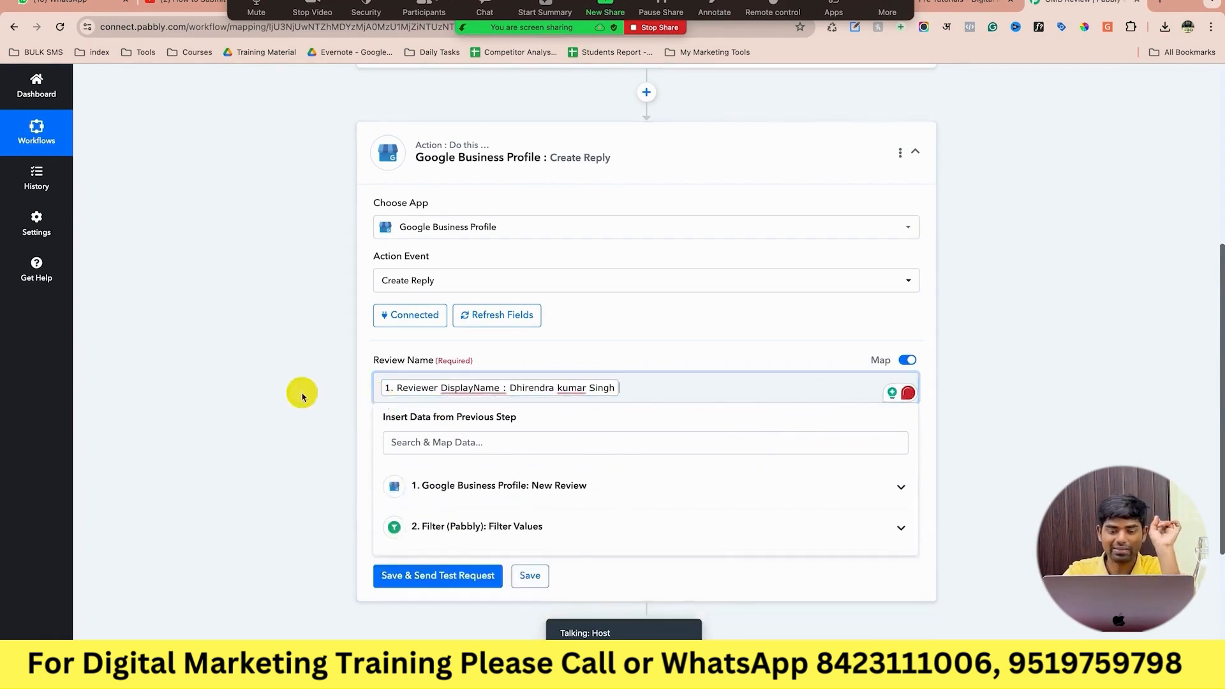
{"action": "left_click", "coordinate": [301, 395]}
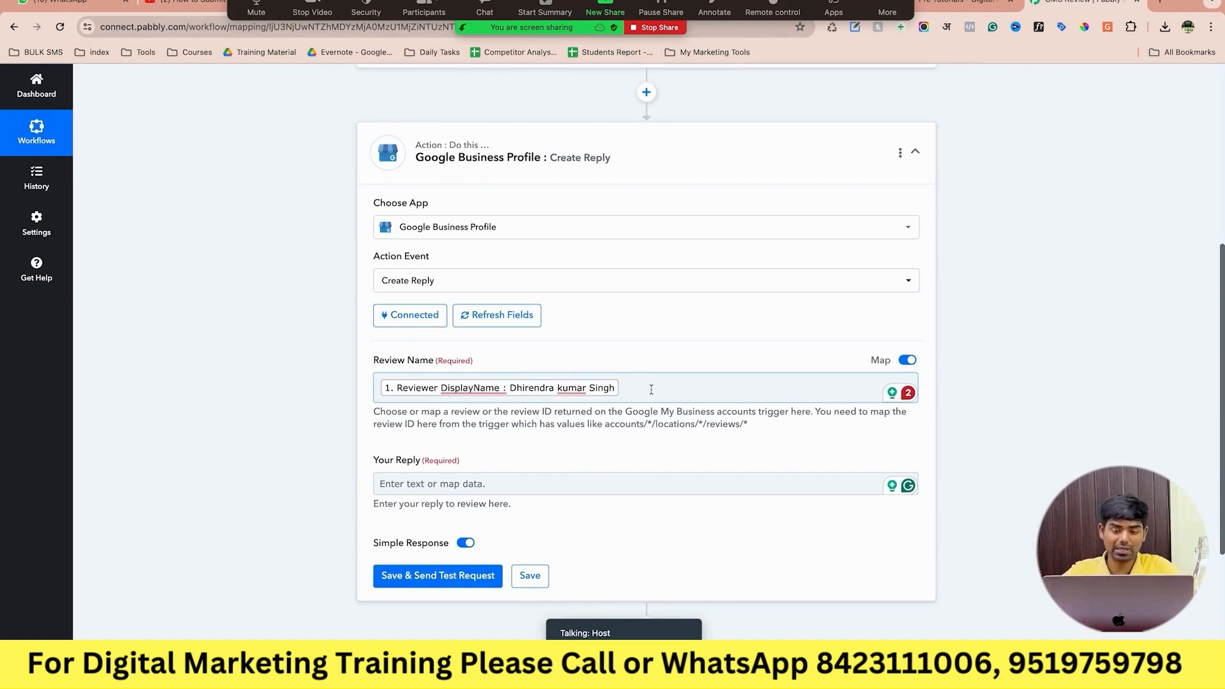
Enter the reply 'Thanks for Your Valuable Review !' and switch to the Google business profile tab.
{"action": "left_click", "coordinate": [611, 484]}
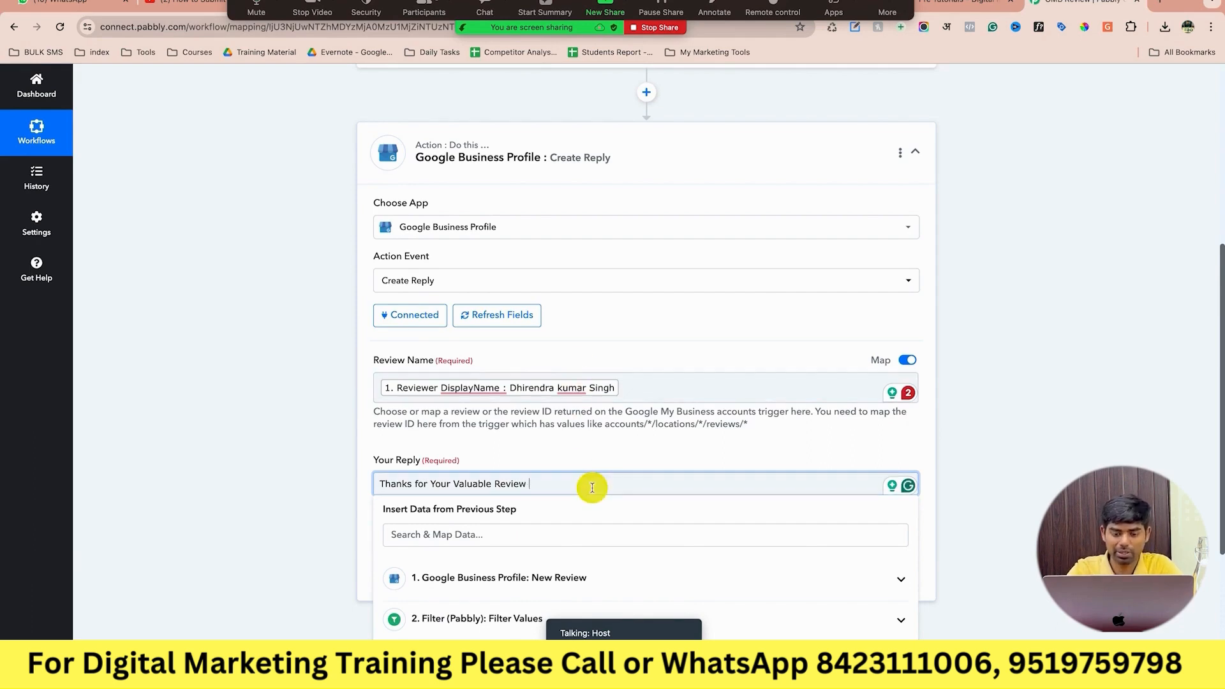
{"action": "left_click", "coordinate": [1011, 459]}
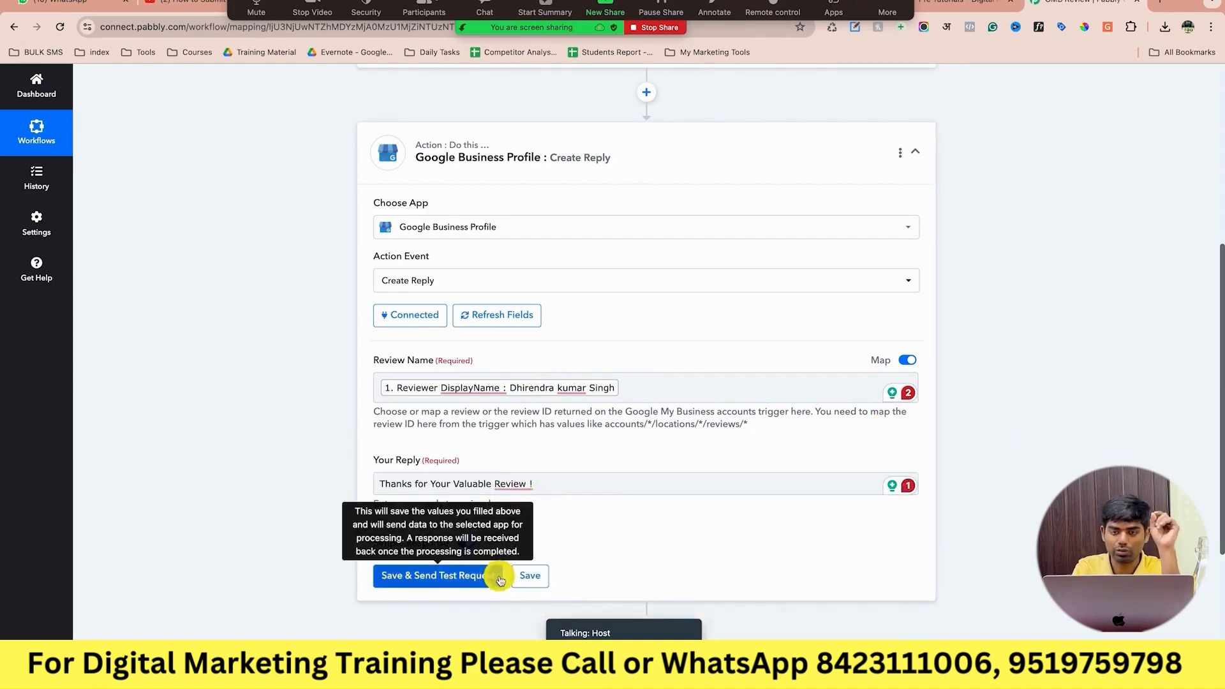
{"action": "left_click", "coordinate": [970, 5]}
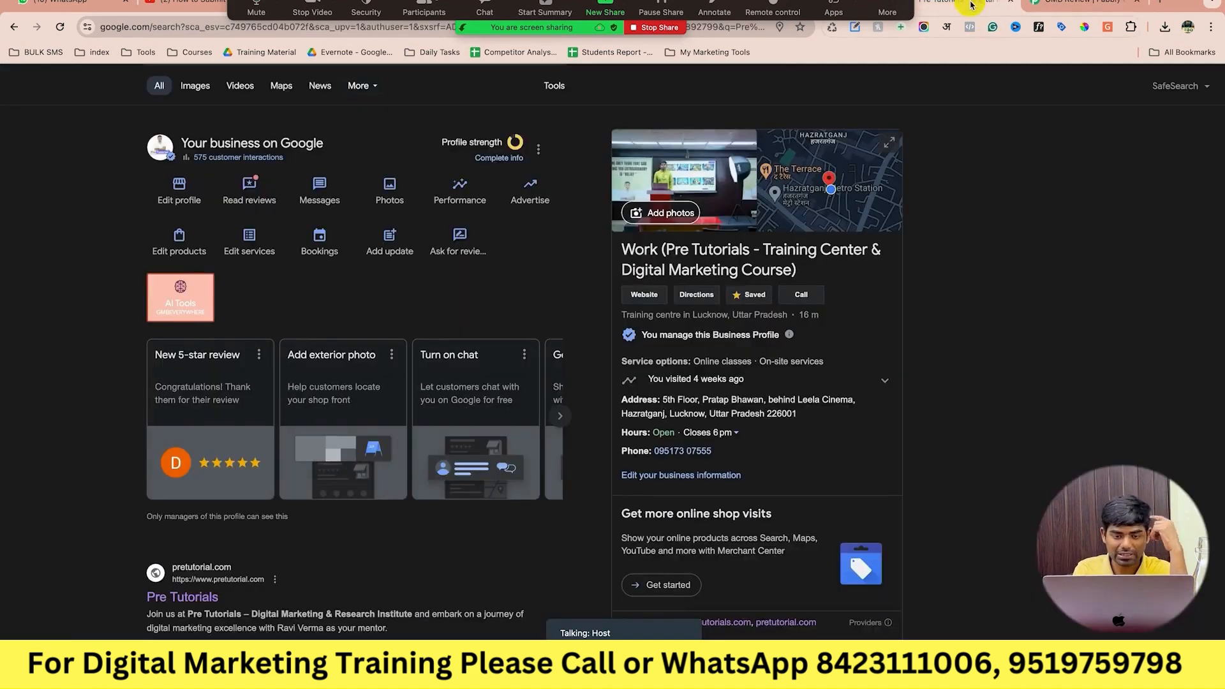
Check the business profile's newest reviews on Google, then return to the Pabbly workflow.
{"action": "left_click", "coordinate": [452, 241]}
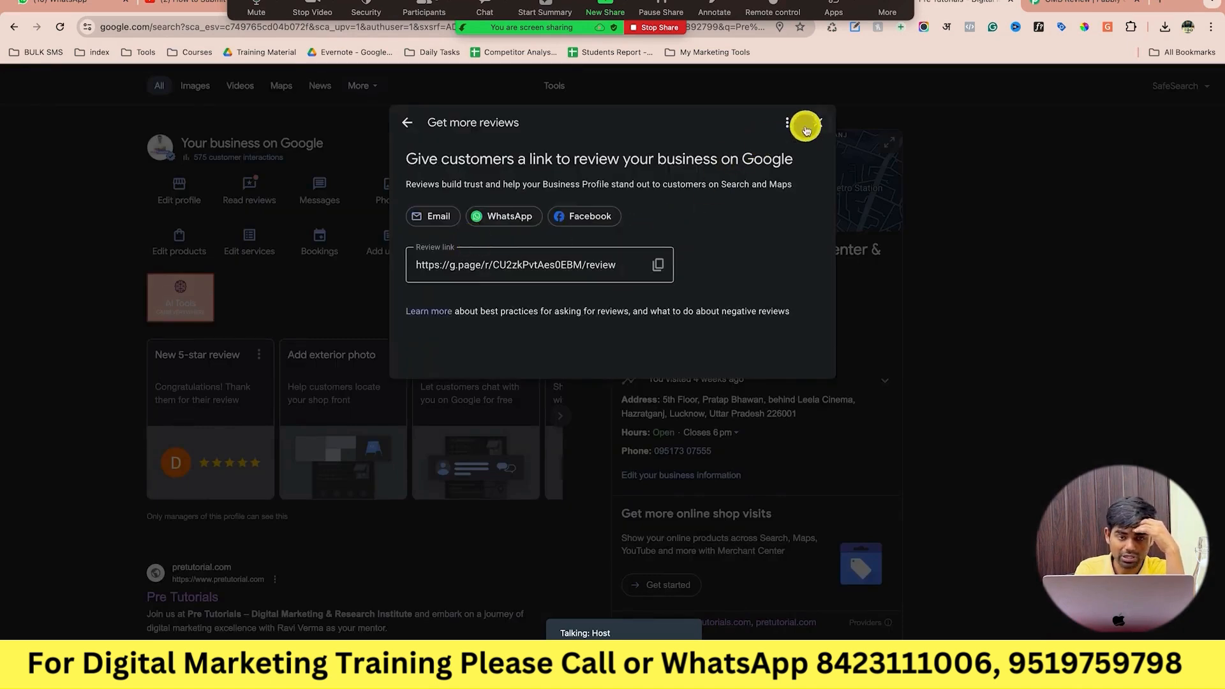
{"action": "left_click", "coordinate": [817, 123]}
{"action": "left_click", "coordinate": [249, 186]}
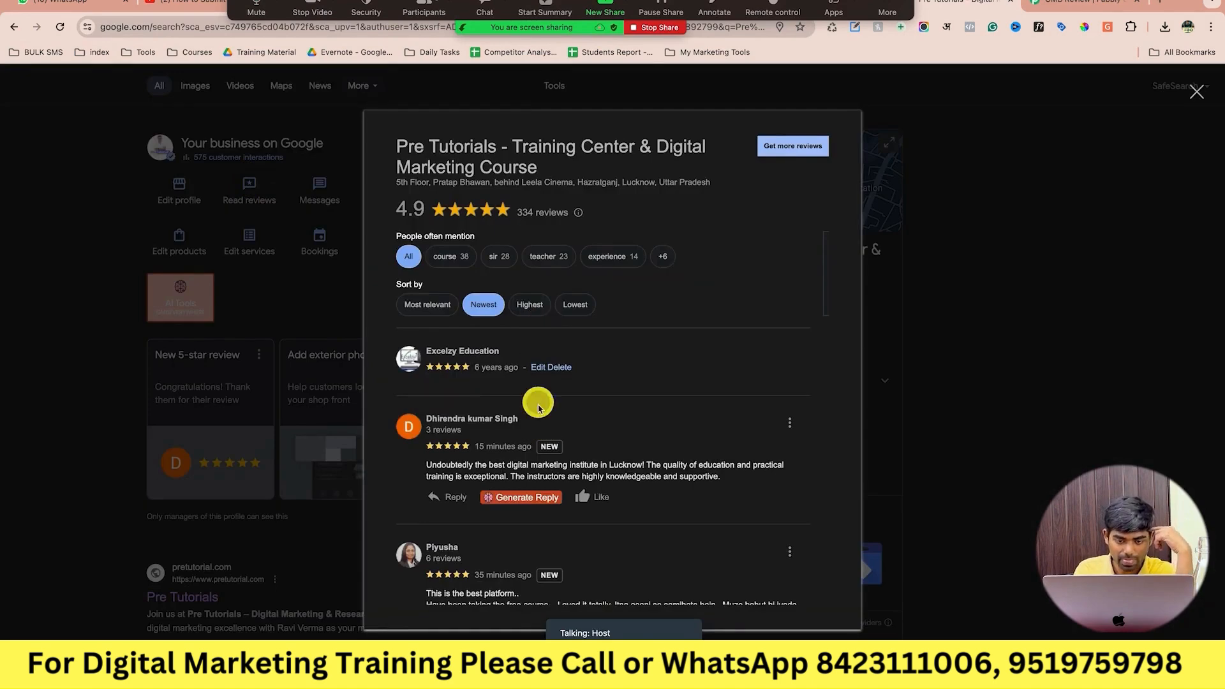
{"action": "scroll", "coordinate": [538, 402], "scroll_direction": "down", "scroll_amount": 1}
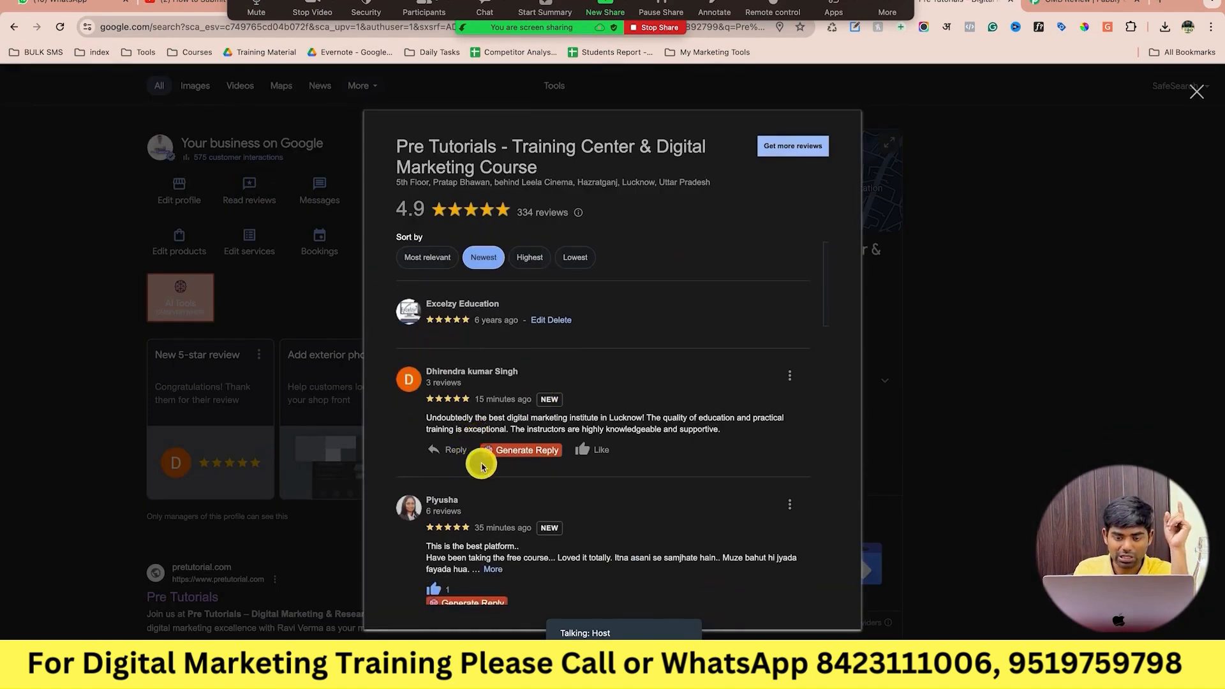
{"action": "scroll", "coordinate": [478, 467], "scroll_direction": "down", "scroll_amount": 1}
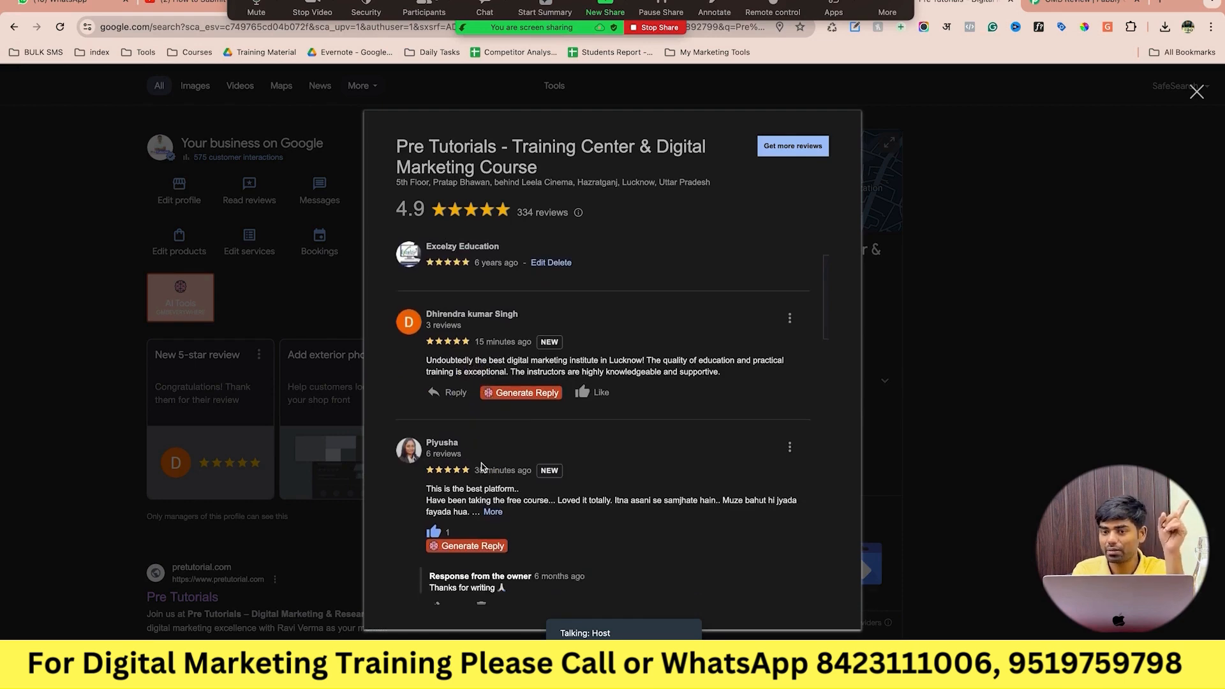
{"action": "left_click", "coordinate": [1062, 7]}
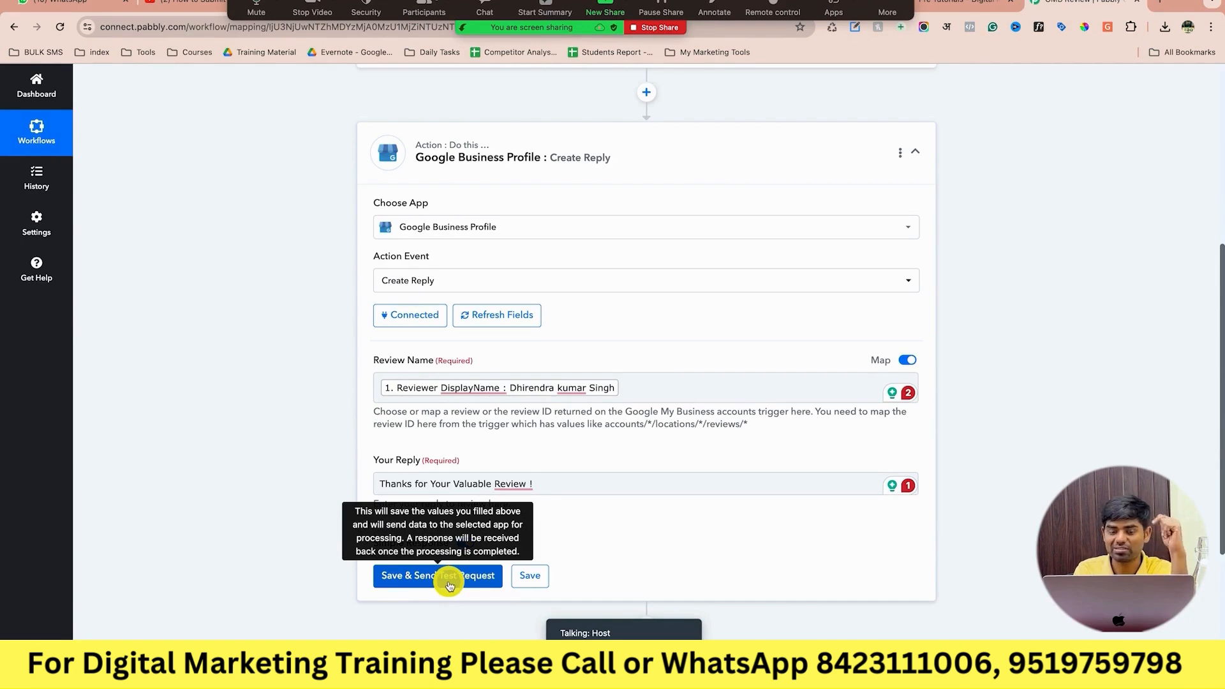
Fix the reply to 'Thanks for Your Valuable Review!' and send a test request, which returns status 500.
{"action": "left_click", "coordinate": [519, 484]}
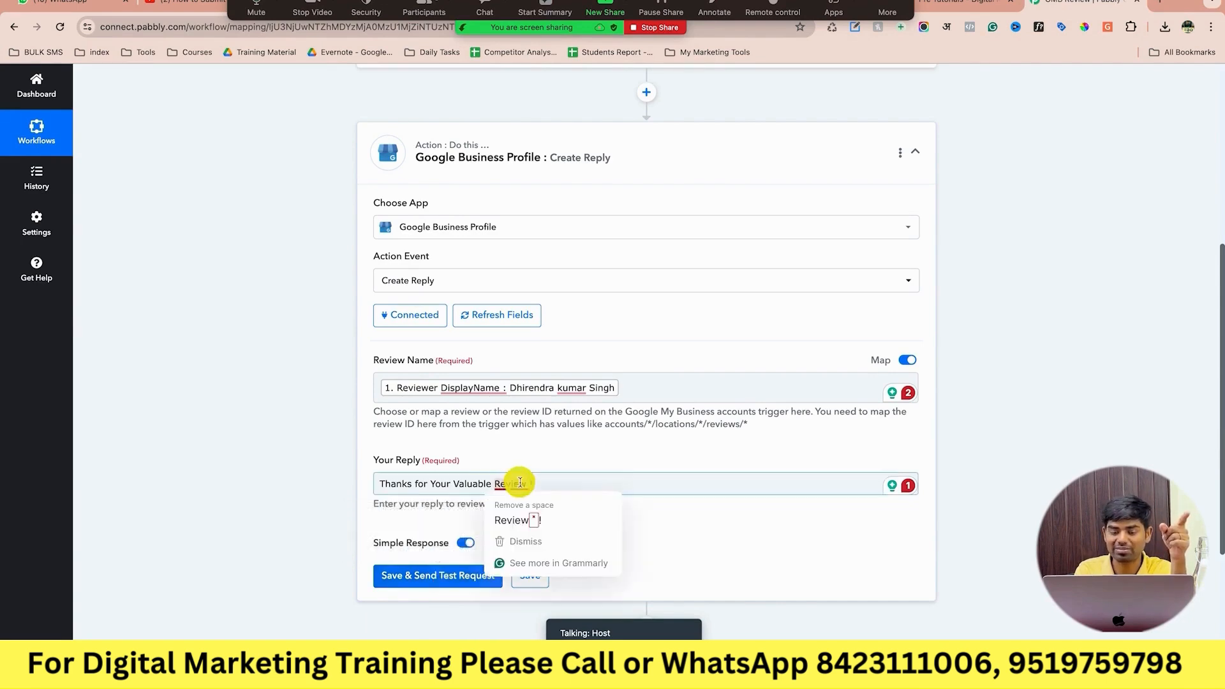
{"action": "left_click", "coordinate": [508, 514]}
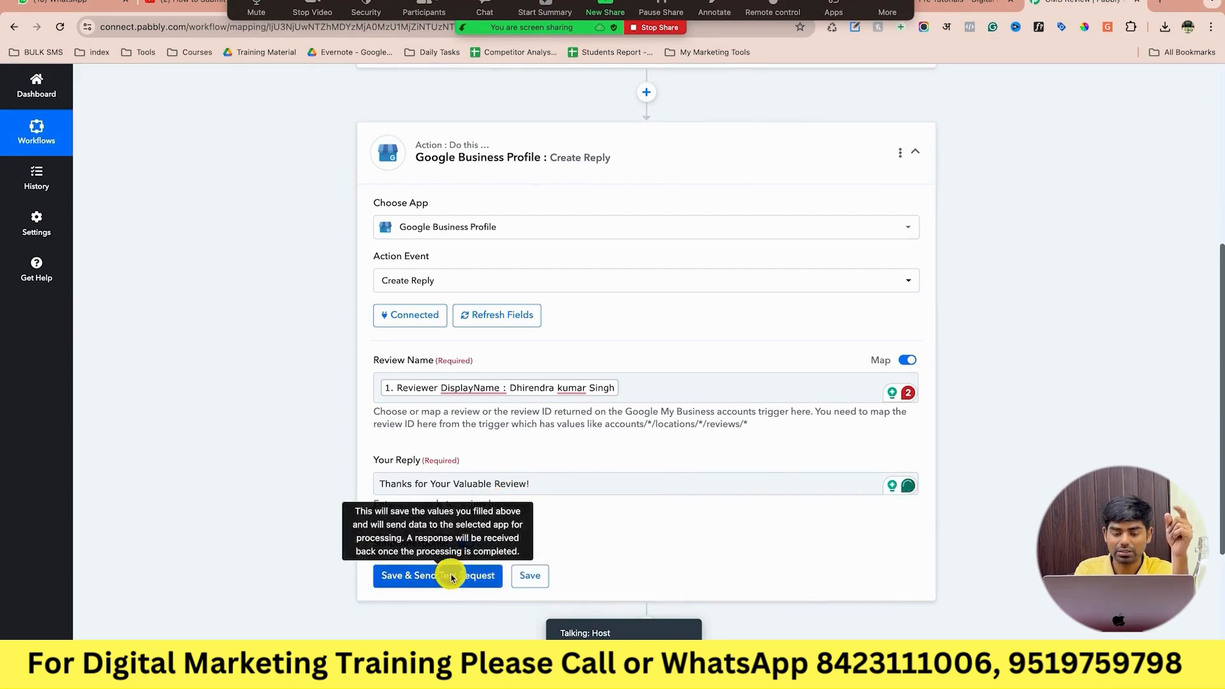
{"action": "left_click", "coordinate": [448, 574]}
{"action": "scroll", "coordinate": [685, 440], "scroll_direction": "down", "scroll_amount": 3}
{"action": "scroll", "coordinate": [683, 439], "scroll_direction": "down", "scroll_amount": 1}
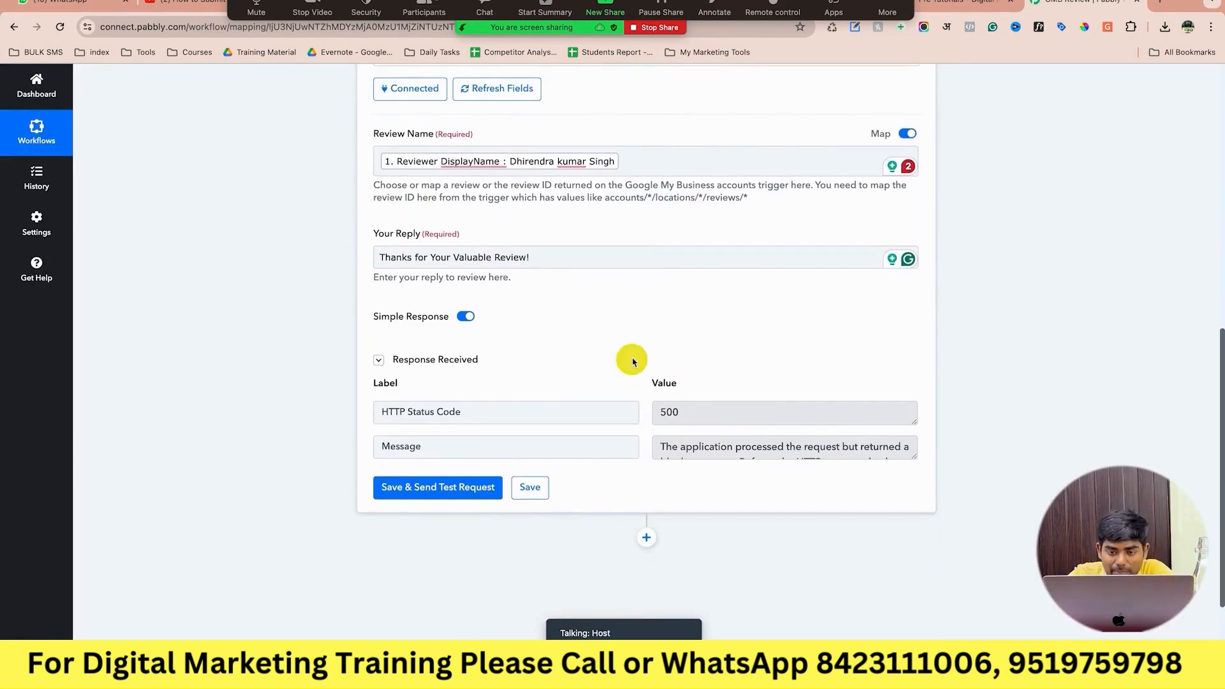
{"action": "scroll", "coordinate": [675, 348], "scroll_direction": "up", "scroll_amount": 1}
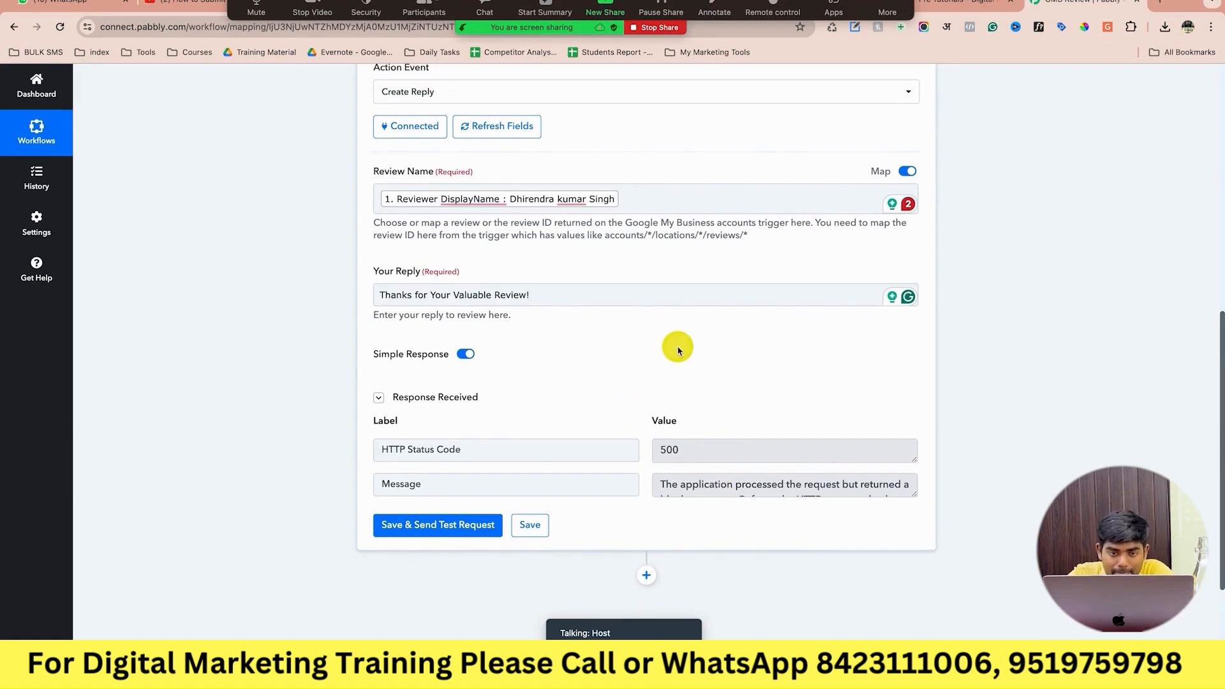
{"action": "scroll", "coordinate": [678, 350], "scroll_direction": "up", "scroll_amount": 1}
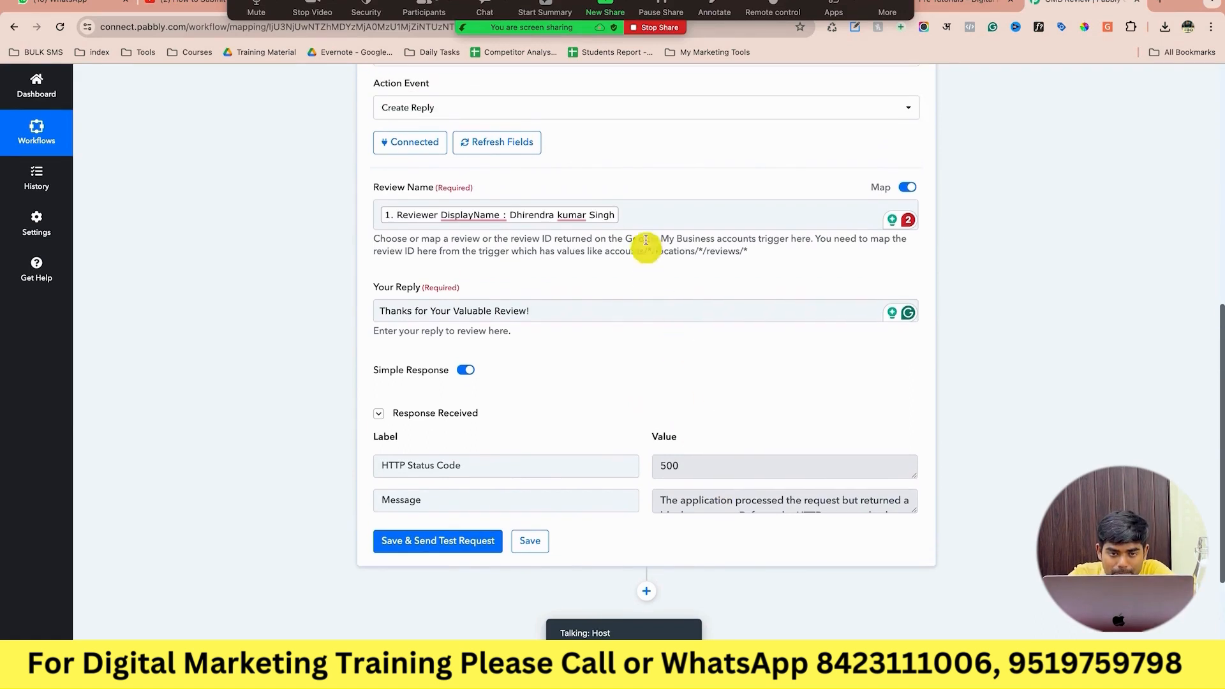
Replace Review Name's Reviewer DisplayName tag with New Review's Name path, then save and resend the test request.
{"action": "left_click", "coordinate": [680, 216]}
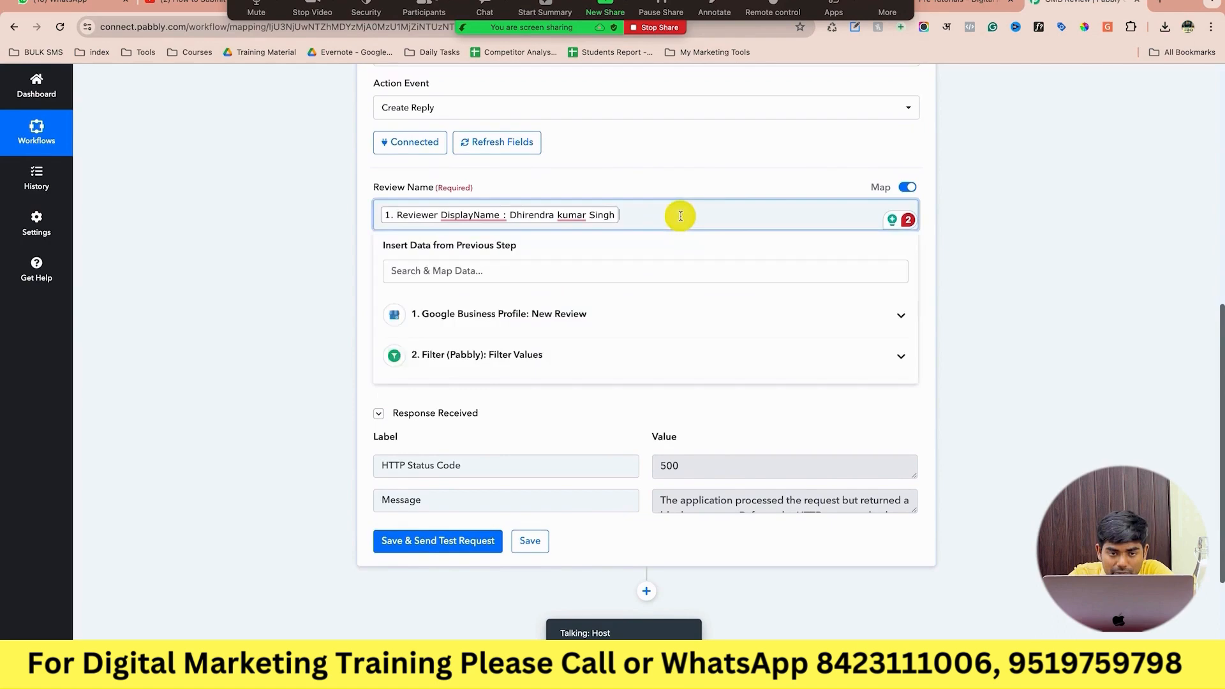
{"action": "left_click", "coordinate": [647, 307]}
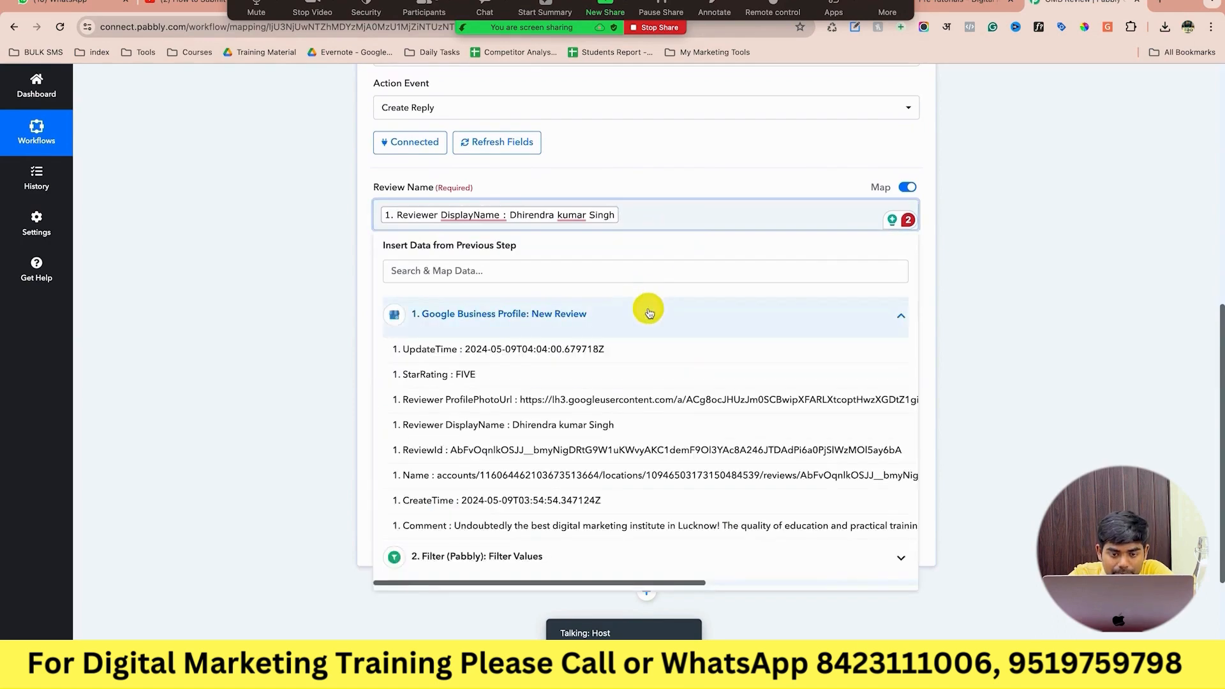
{"action": "scroll", "coordinate": [582, 436], "scroll_direction": "down", "scroll_amount": 1}
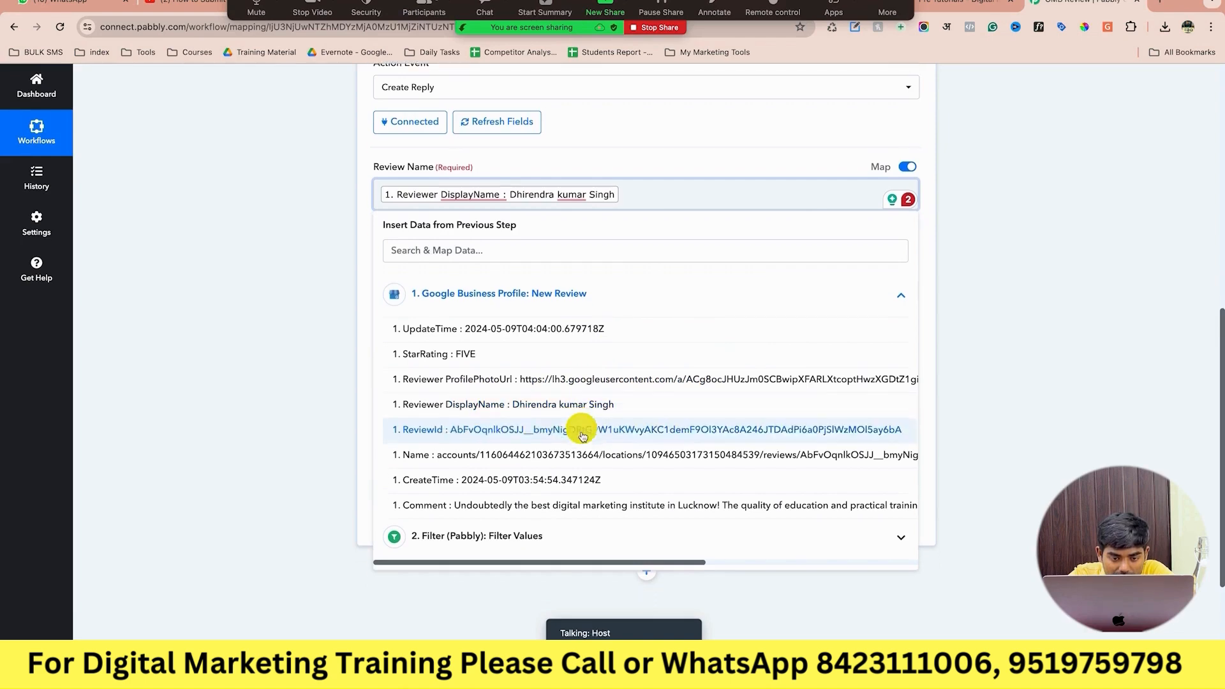
{"action": "left_click", "coordinate": [582, 455]}
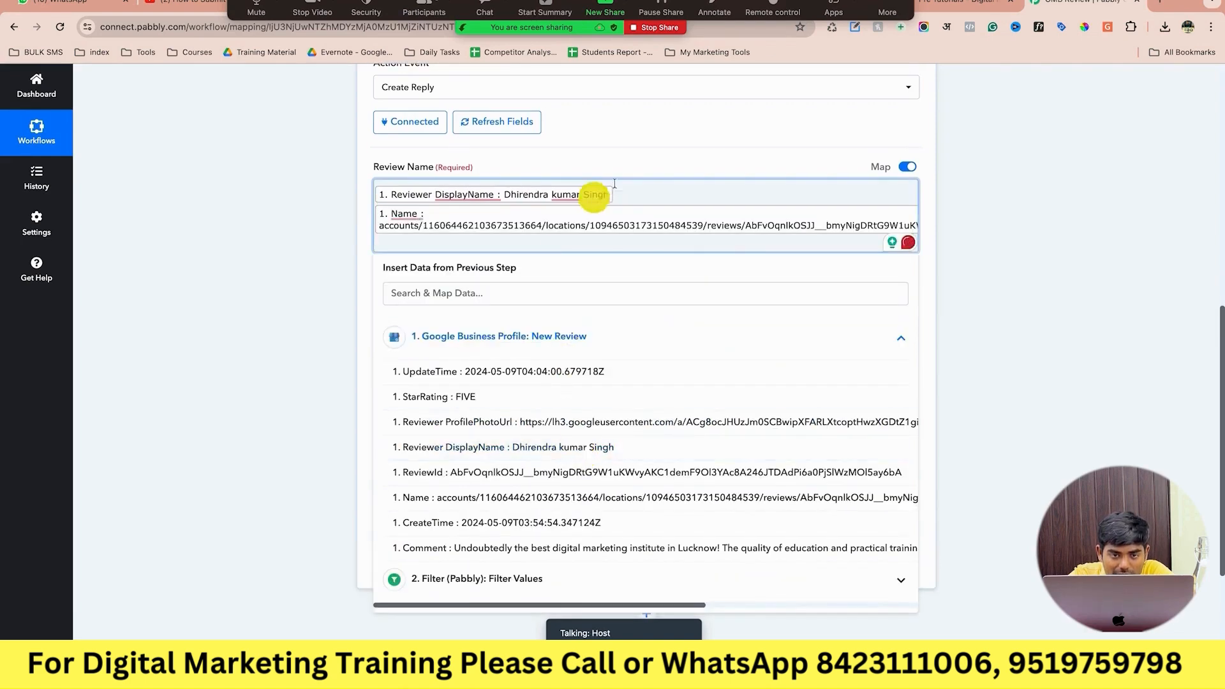
{"action": "left_click_drag", "start_coordinate": [614, 195], "coordinate": [391, 199]}
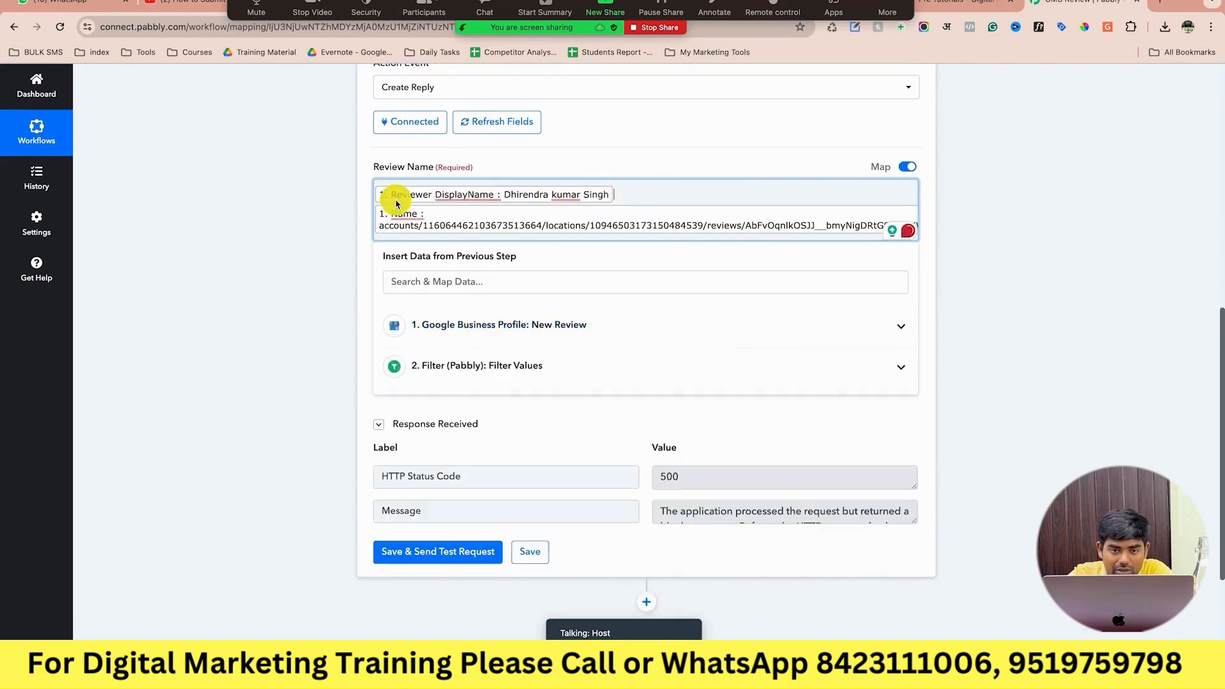
{"action": "key", "text": "BackSpace"}
{"action": "left_click", "coordinate": [363, 246]}
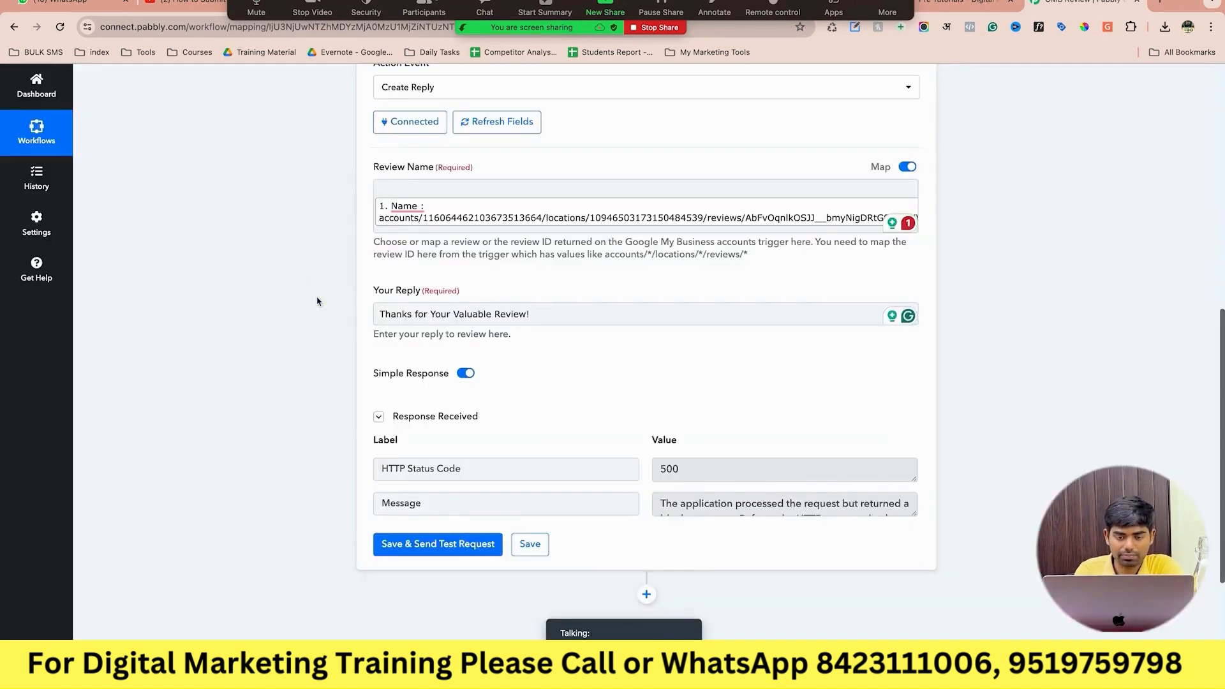
{"action": "left_click", "coordinate": [446, 542]}
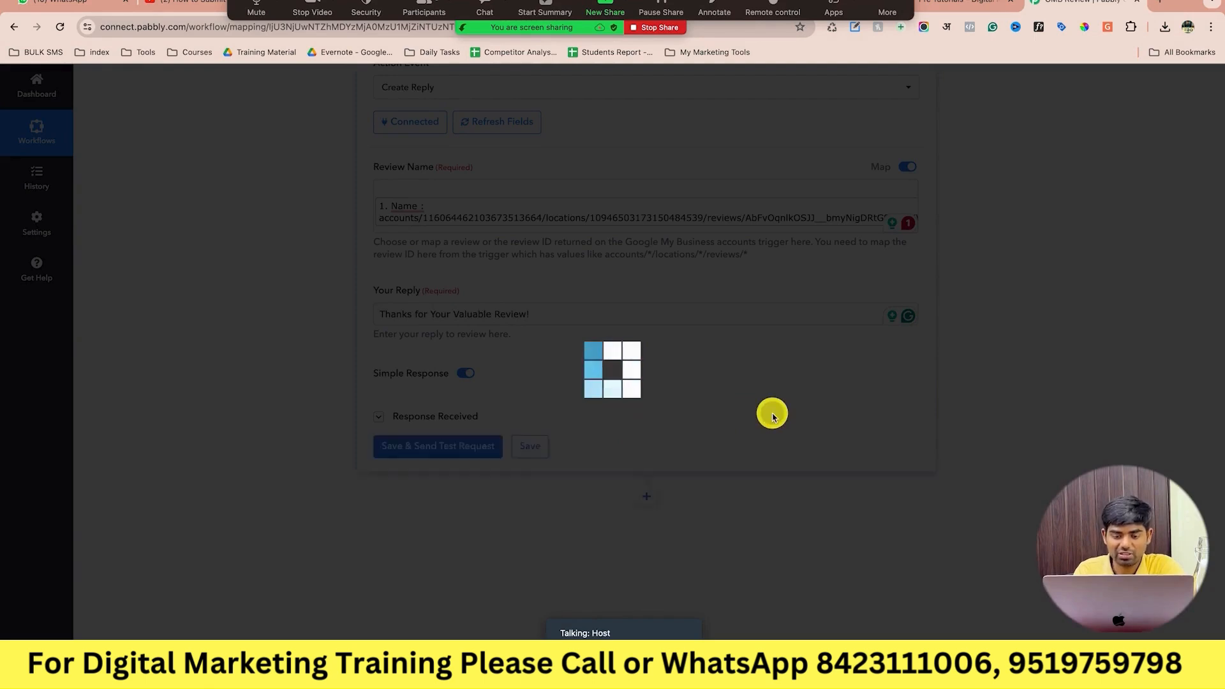
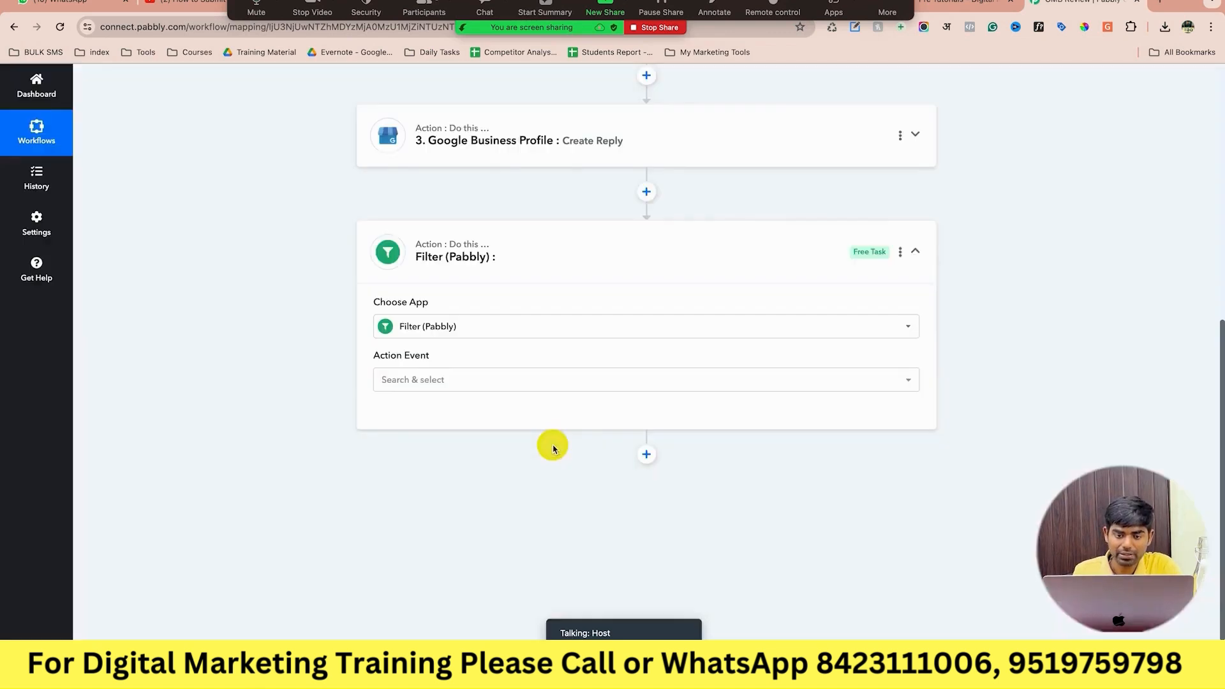
Set the filter step to Filter Values and filter on the New Review's StarRating field.
{"action": "left_click", "coordinate": [561, 381]}
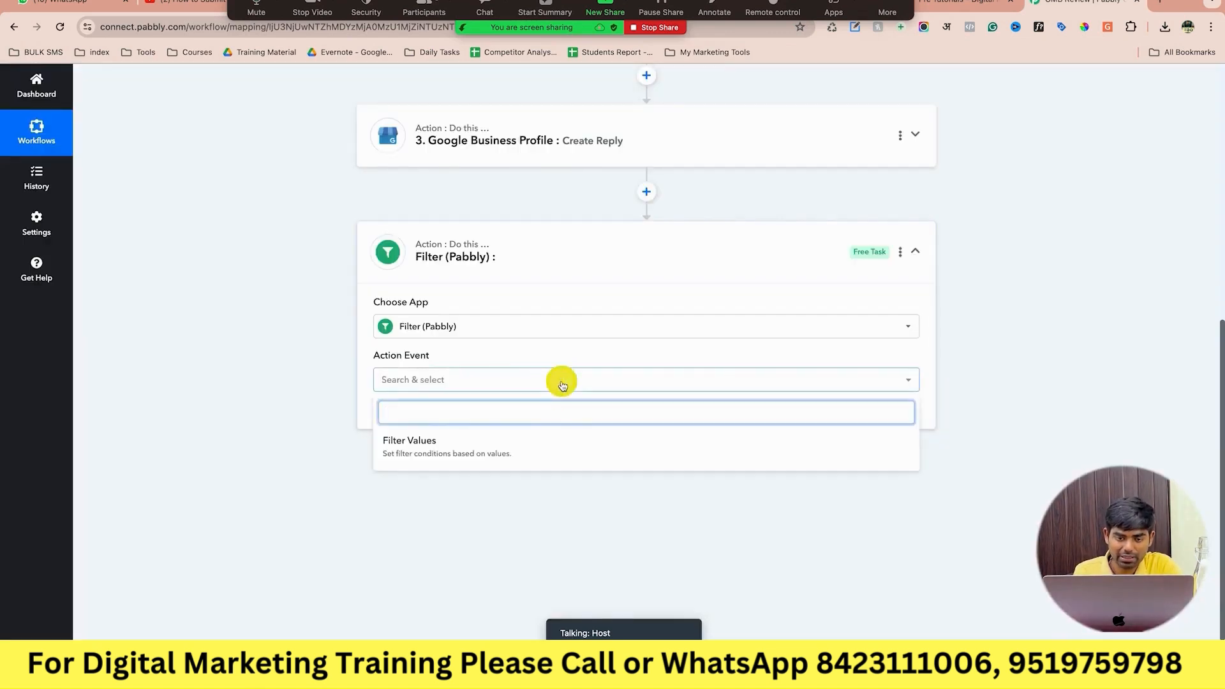
{"action": "left_click", "coordinate": [534, 446]}
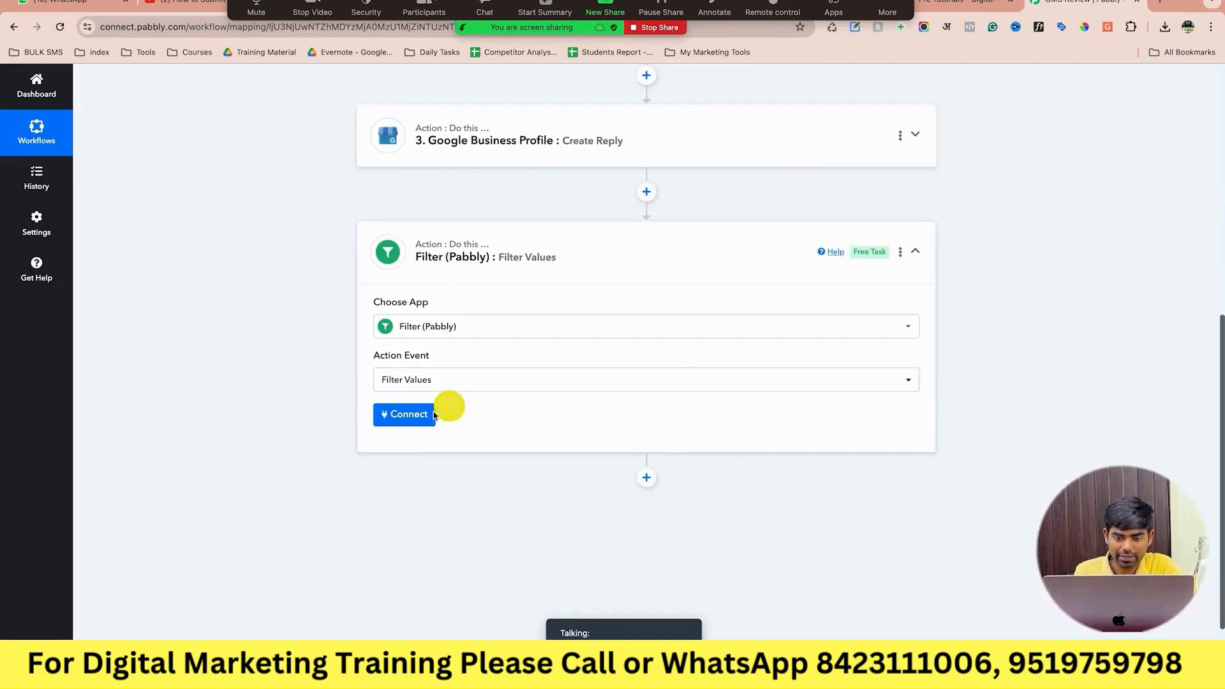
{"action": "left_click", "coordinate": [409, 414]}
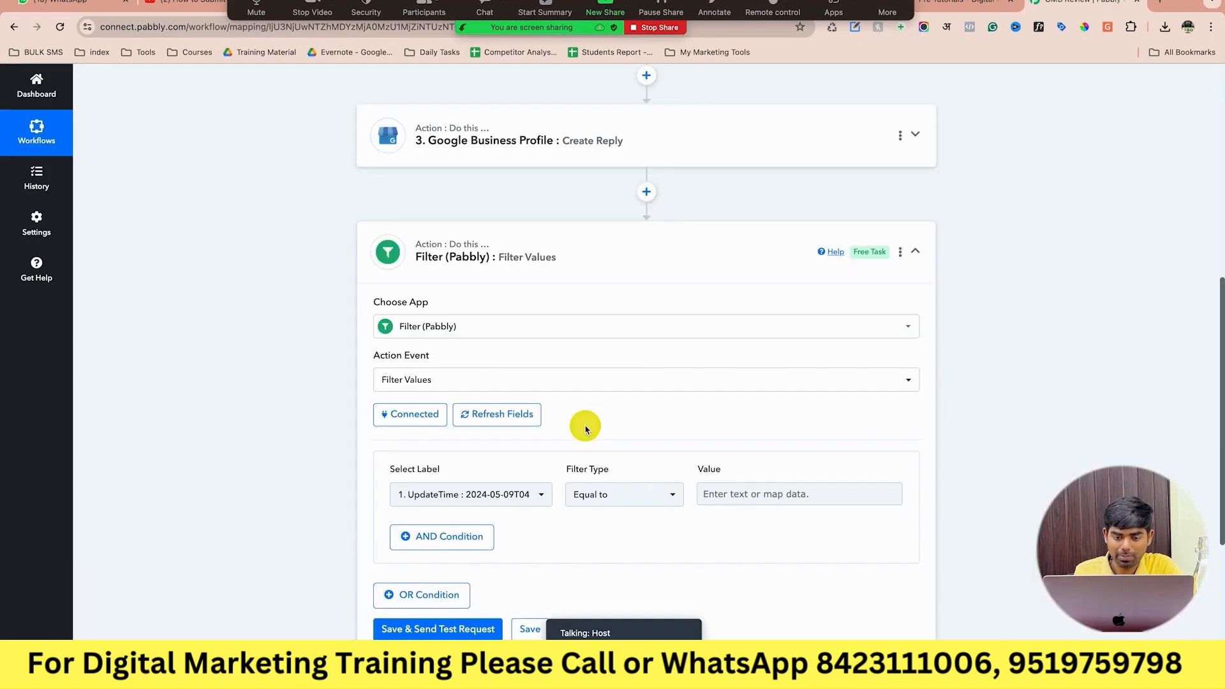
{"action": "left_click", "coordinate": [507, 500]}
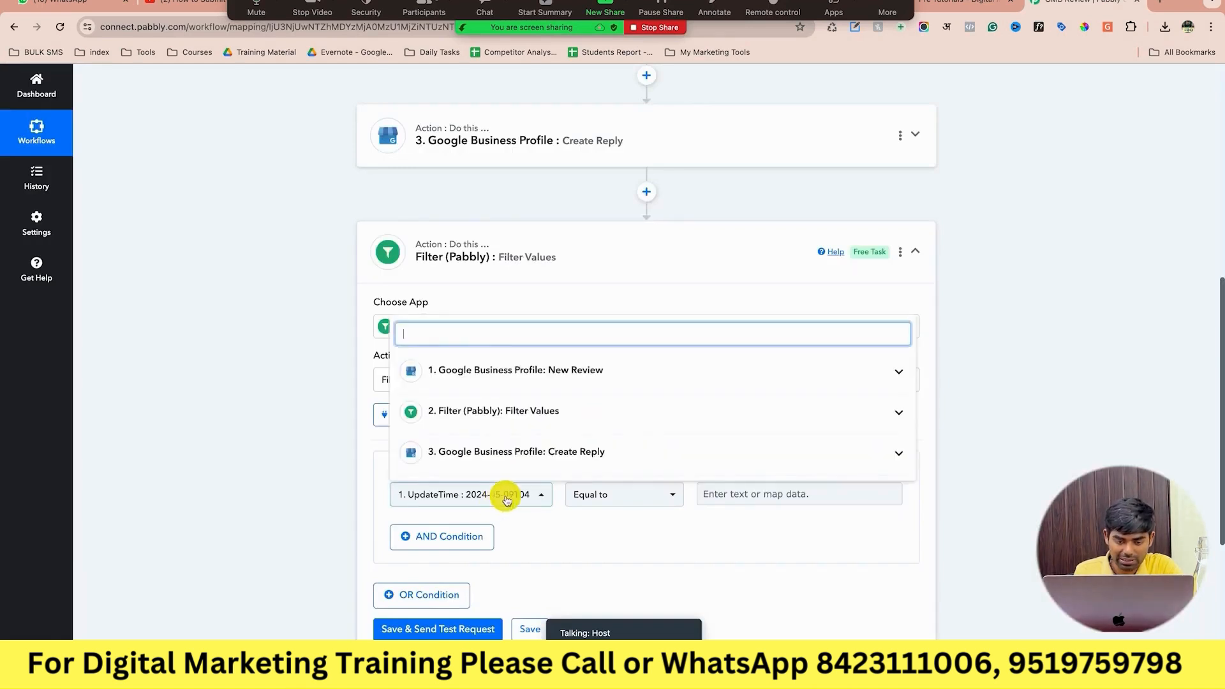
{"action": "left_click", "coordinate": [548, 377]}
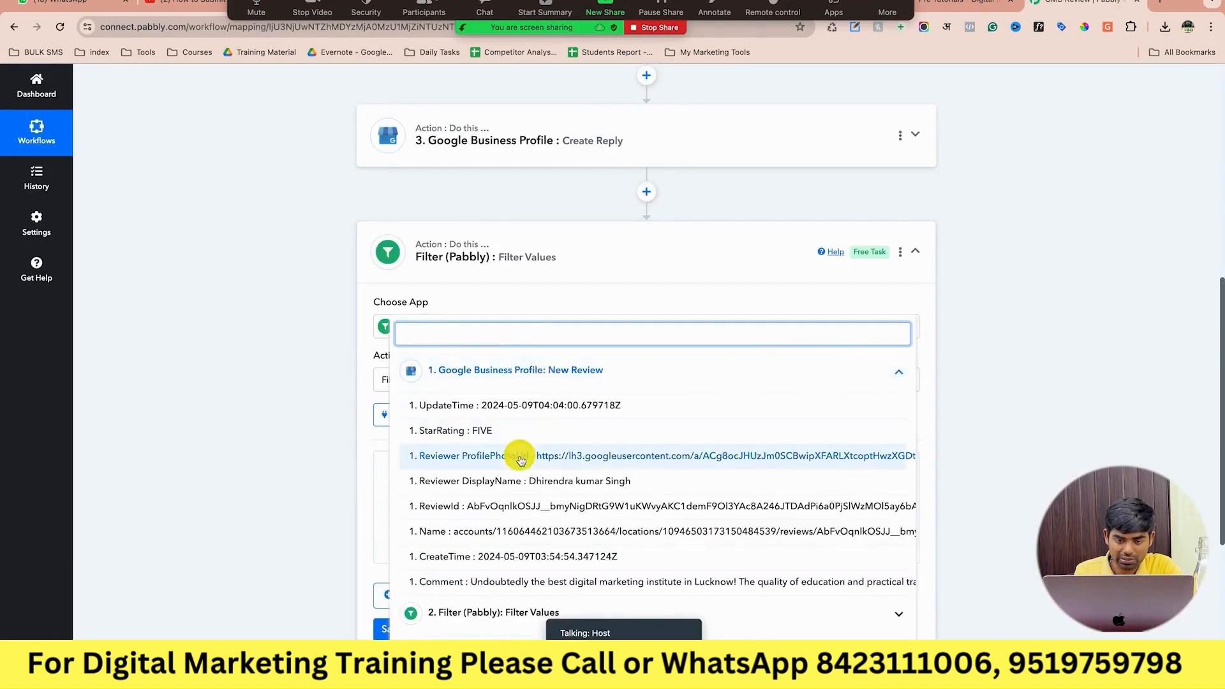
{"action": "left_click", "coordinate": [526, 430]}
Make the condition StarRating Less than 4.
{"action": "left_click", "coordinate": [614, 494]}
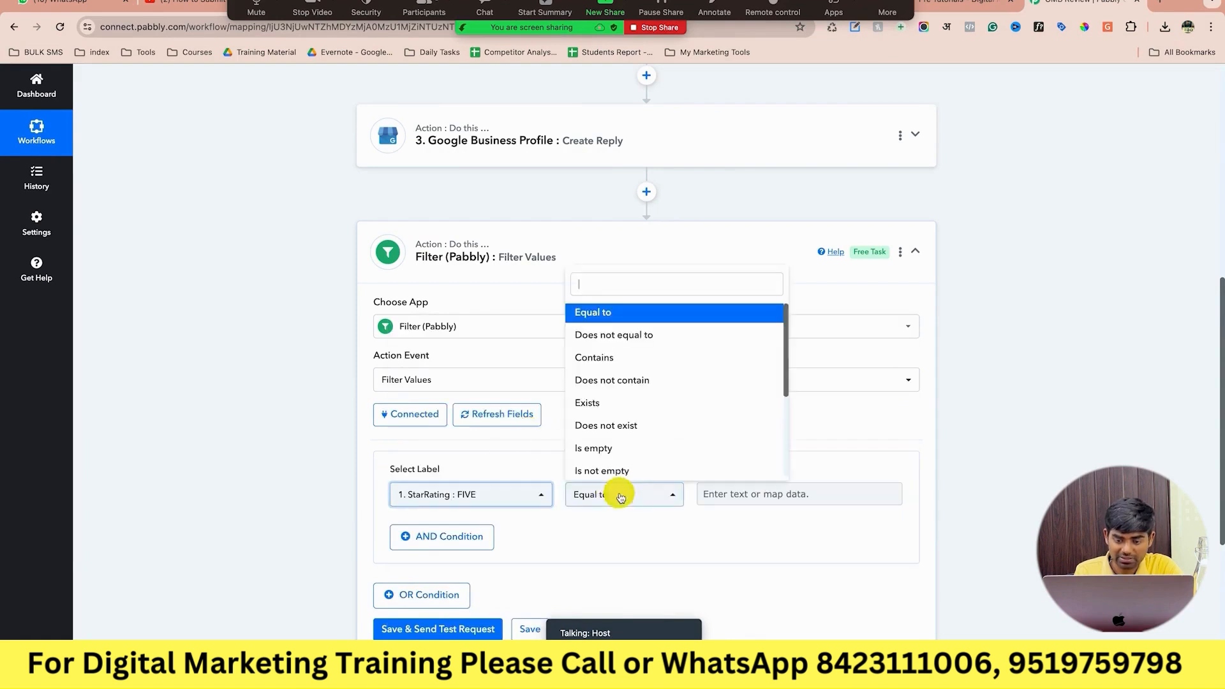
{"action": "scroll", "coordinate": [625, 437], "scroll_direction": "down", "scroll_amount": 3}
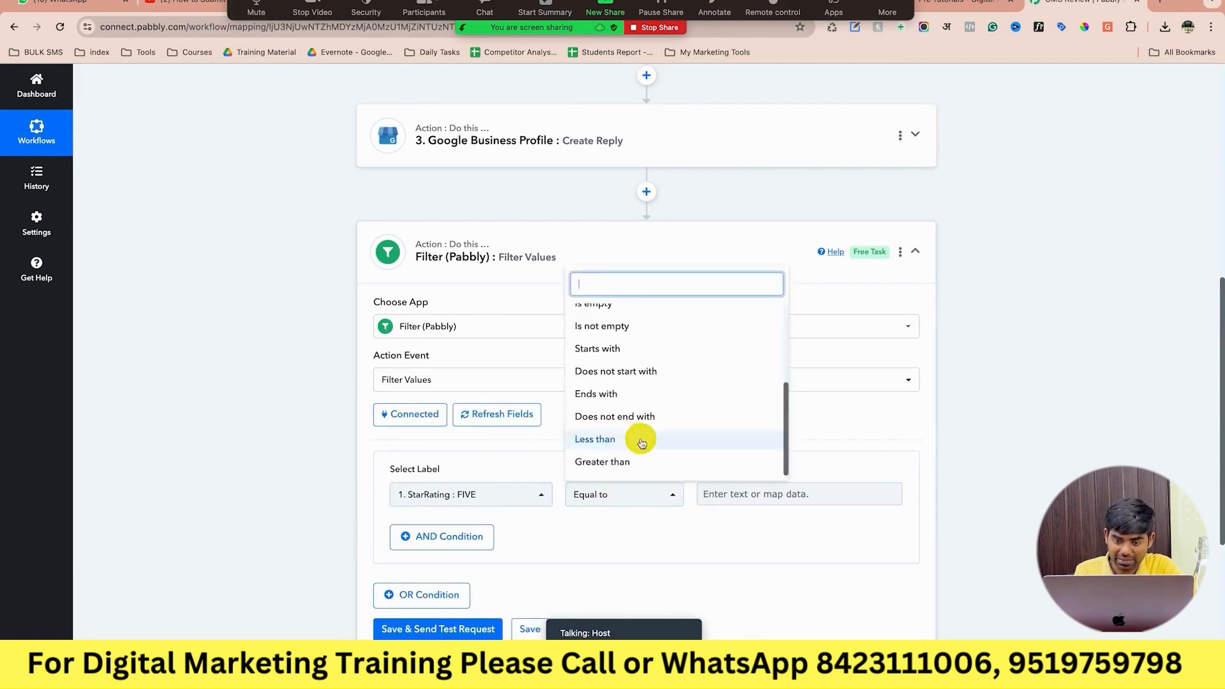
{"action": "left_click", "coordinate": [628, 440]}
{"action": "left_click", "coordinate": [719, 495]}
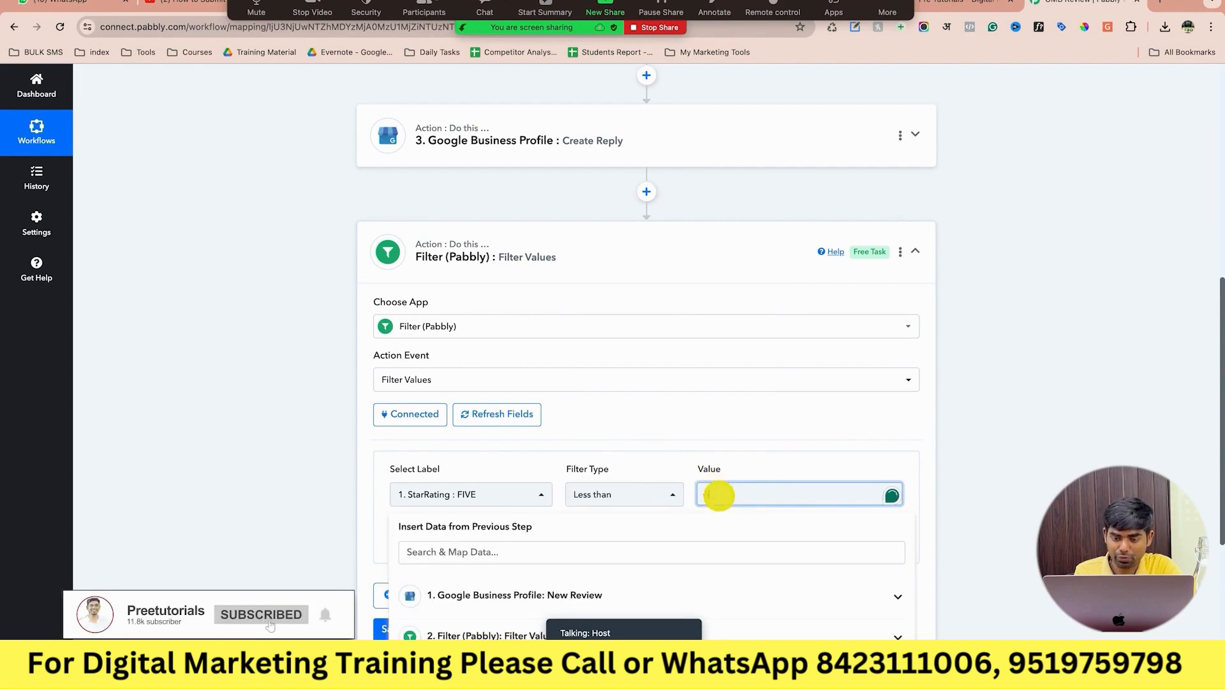
{"action": "type", "text": "4"}
{"action": "left_click", "coordinate": [1054, 424]}
Save the filter and send a test request, which returns 'Condition is false'.
{"action": "scroll", "coordinate": [1055, 425], "scroll_direction": "down", "scroll_amount": 2}
{"action": "scroll", "coordinate": [1055, 424], "scroll_direction": "down", "scroll_amount": 2}
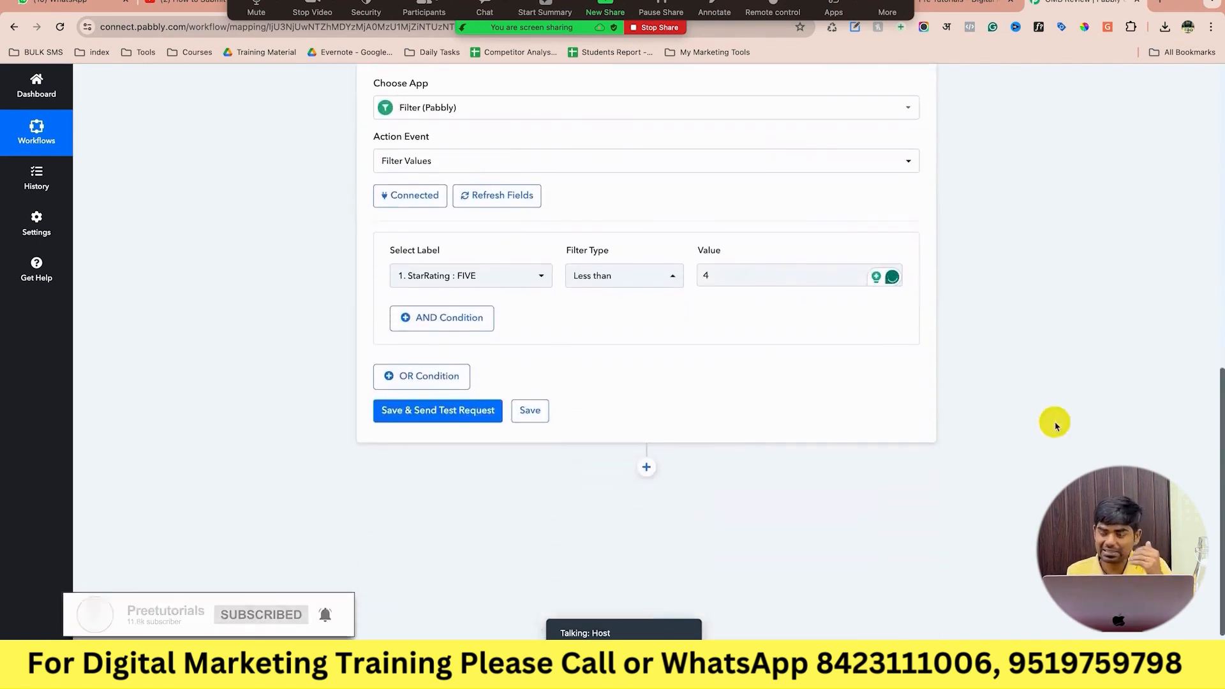
{"action": "left_click", "coordinate": [483, 411]}
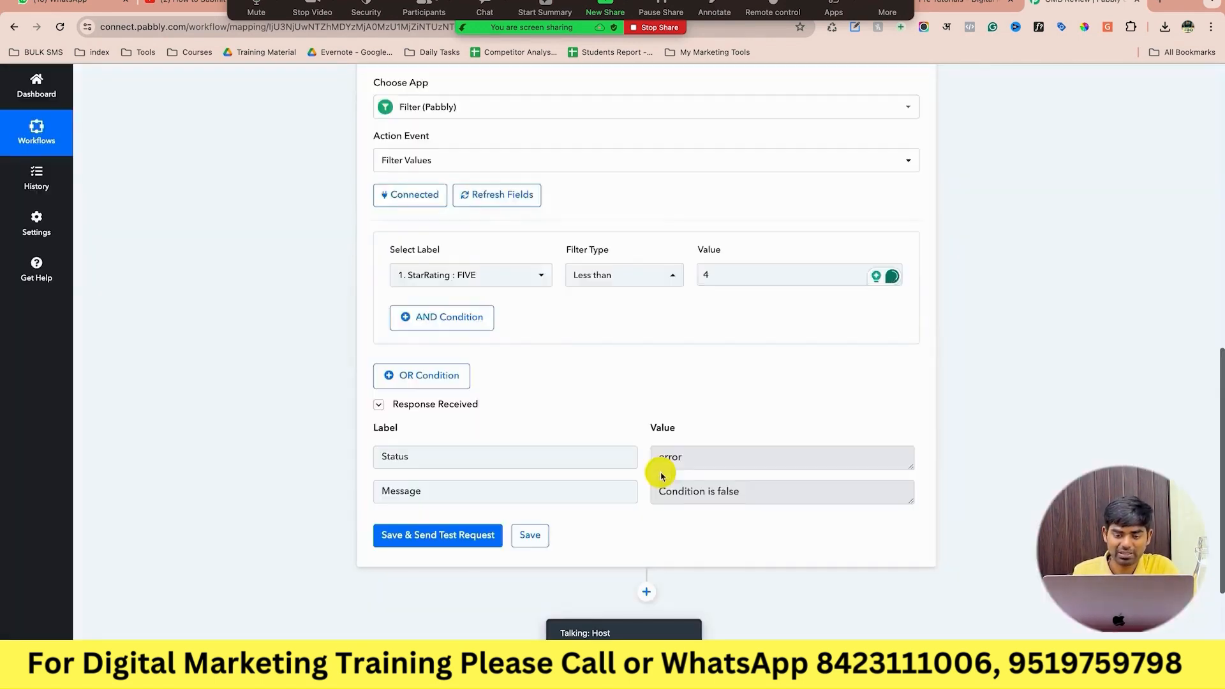
{"action": "scroll", "coordinate": [660, 475], "scroll_direction": "down", "scroll_amount": 1}
{"action": "scroll", "coordinate": [606, 388], "scroll_direction": "up", "scroll_amount": 1}
{"action": "scroll", "coordinate": [605, 388], "scroll_direction": "up", "scroll_amount": 2}
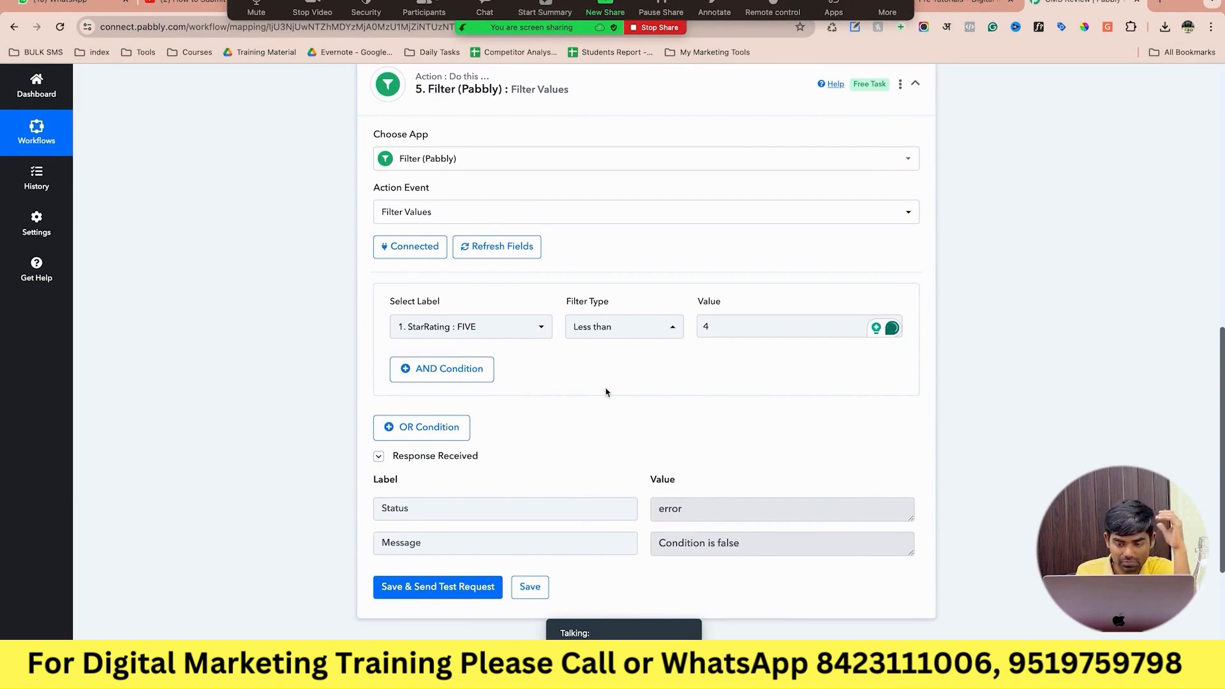
{"action": "scroll", "coordinate": [605, 389], "scroll_direction": "up", "scroll_amount": 3}
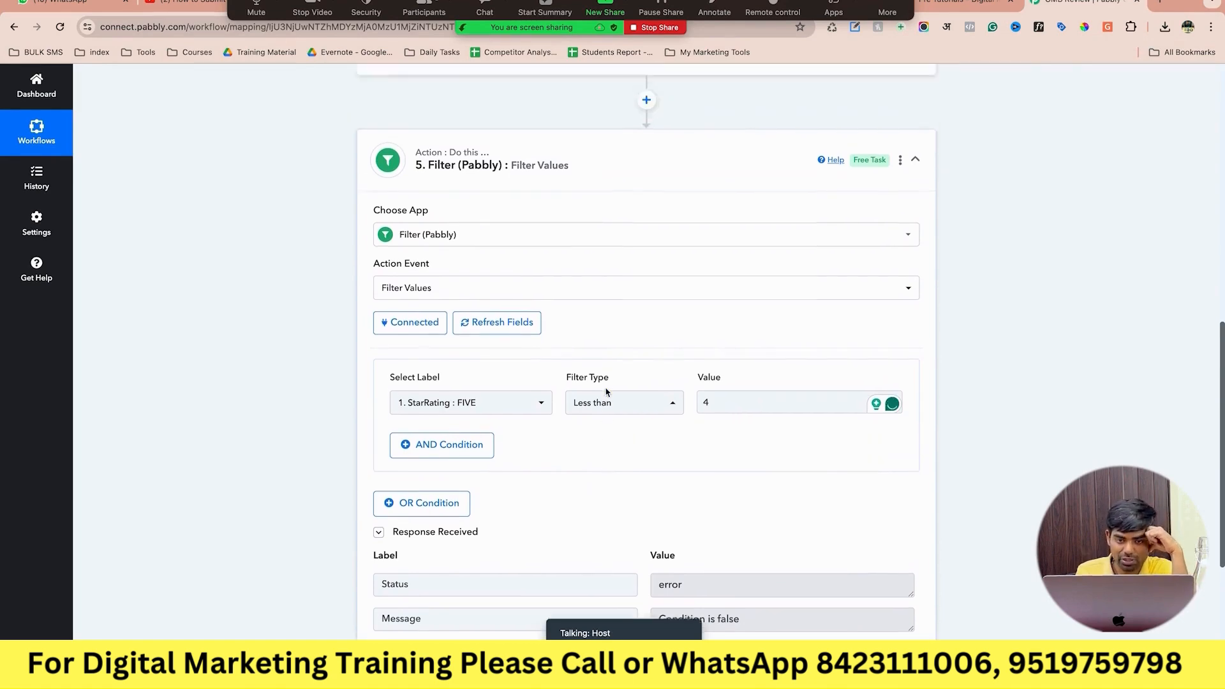
{"action": "mouse_move", "coordinate": [890, 277]}
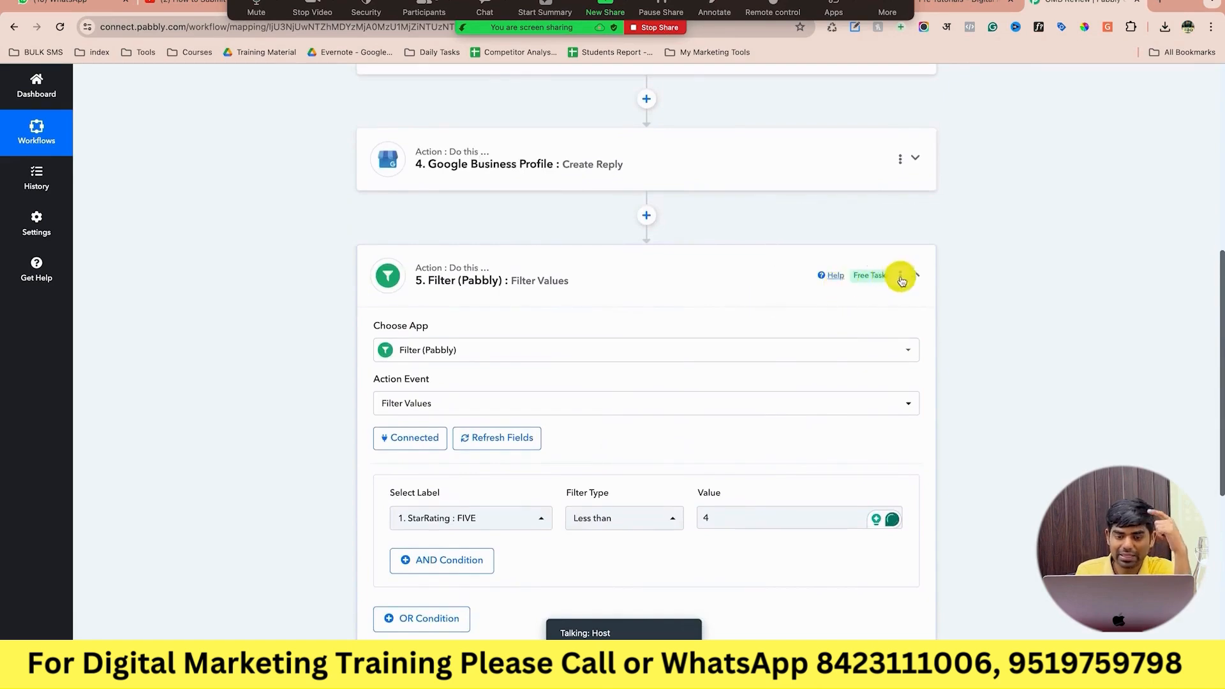
{"action": "scroll", "coordinate": [901, 281], "scroll_direction": "up", "scroll_amount": 10}
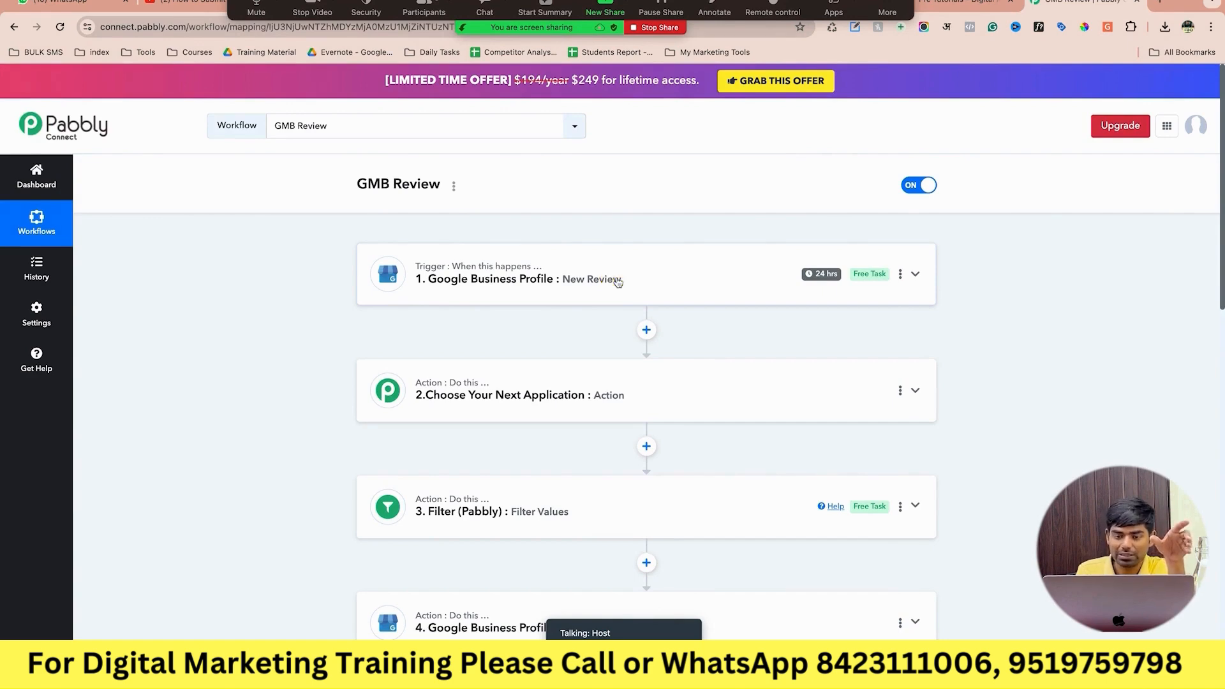
Inspect the New Review trigger's sample data, then expand the step-5 filter comparing StarRating FIVE.
{"action": "left_click", "coordinate": [617, 282]}
{"action": "scroll", "coordinate": [617, 282], "scroll_direction": "down", "scroll_amount": 3}
{"action": "scroll", "coordinate": [568, 424], "scroll_direction": "down", "scroll_amount": 1}
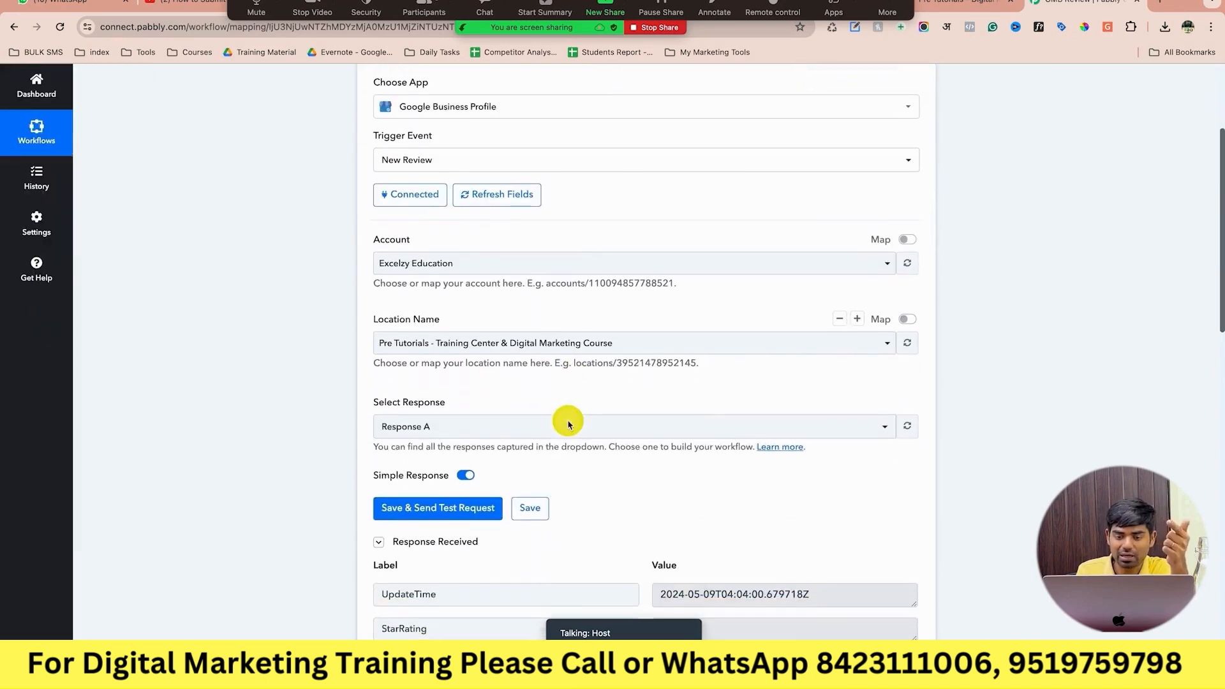
{"action": "scroll", "coordinate": [568, 425], "scroll_direction": "down", "scroll_amount": 10}
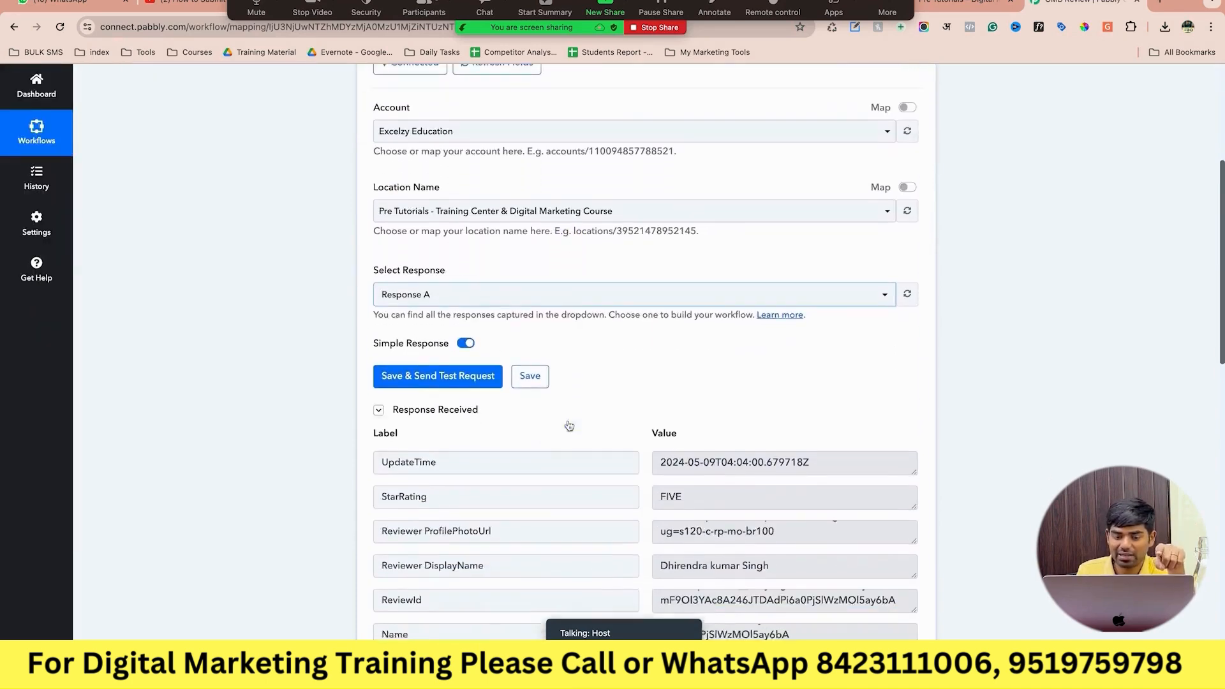
{"action": "left_click", "coordinate": [607, 429]}
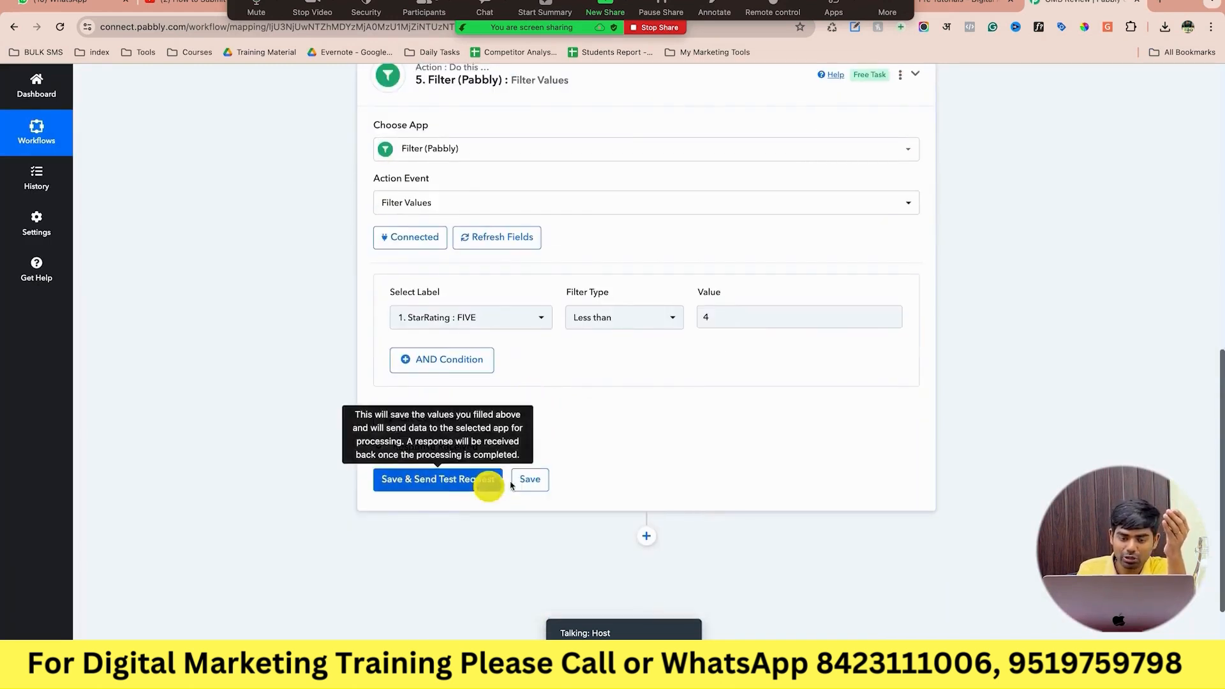
Add a Google Business Profile Create Reply action using the existing account connection.
{"action": "left_click", "coordinate": [646, 537]}
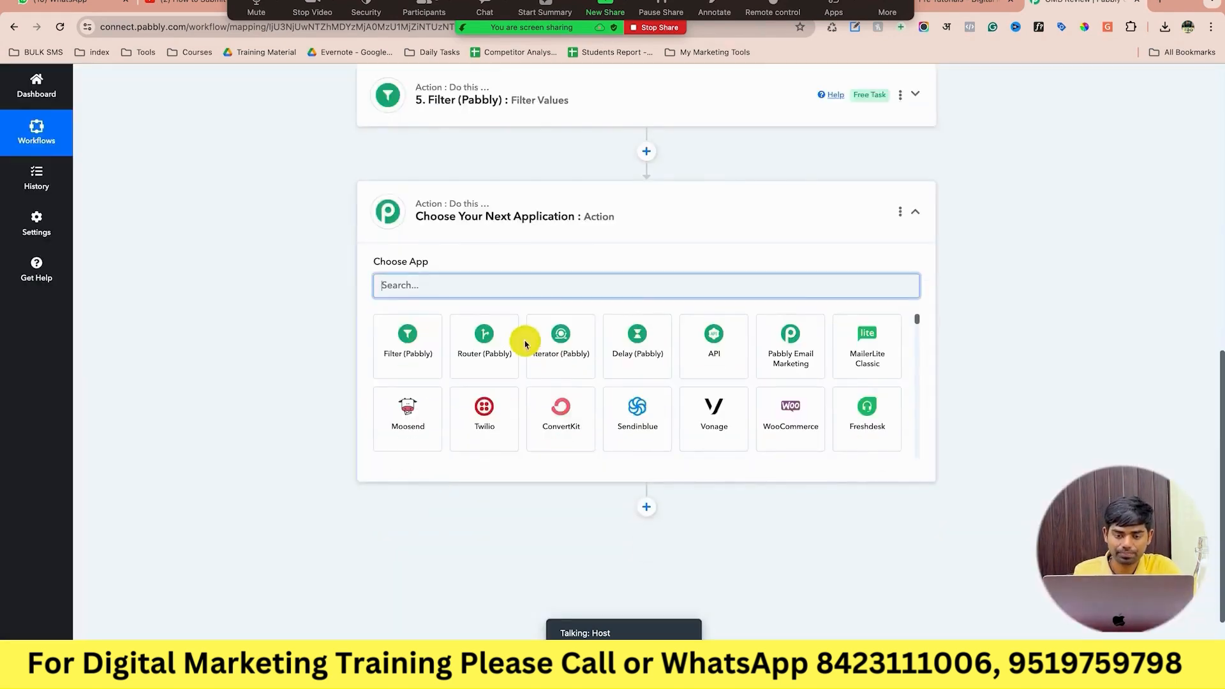
{"action": "type", "text": "goog"}
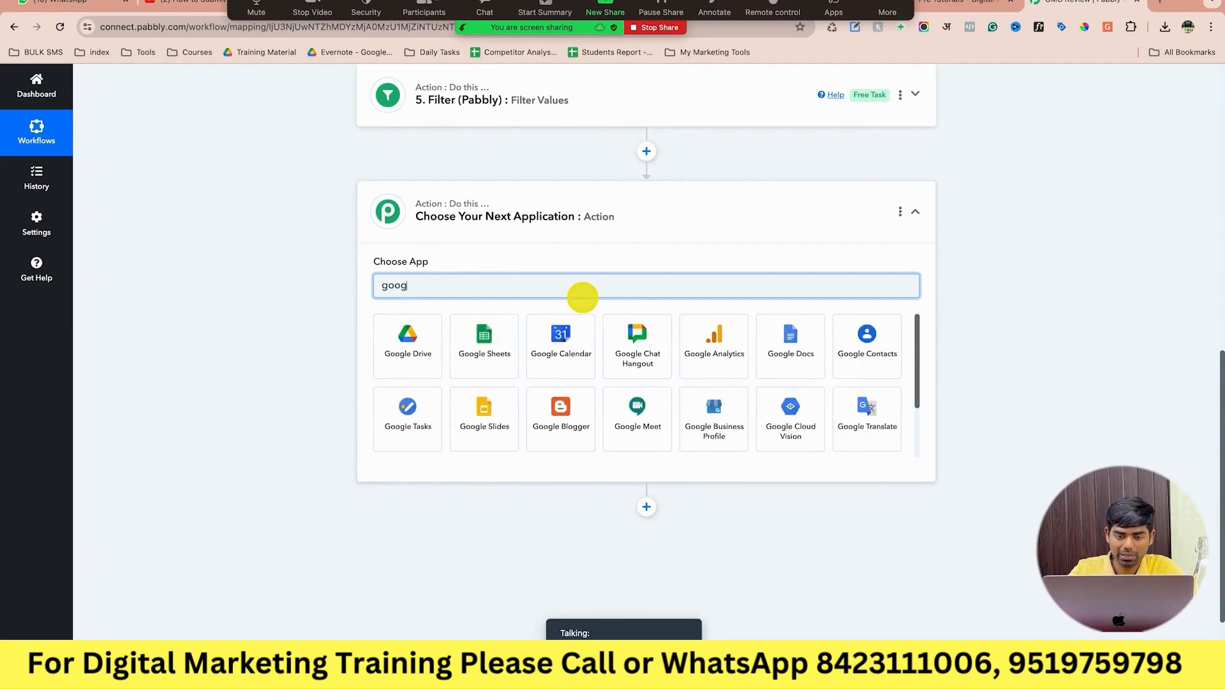
{"action": "left_click", "coordinate": [698, 413]}
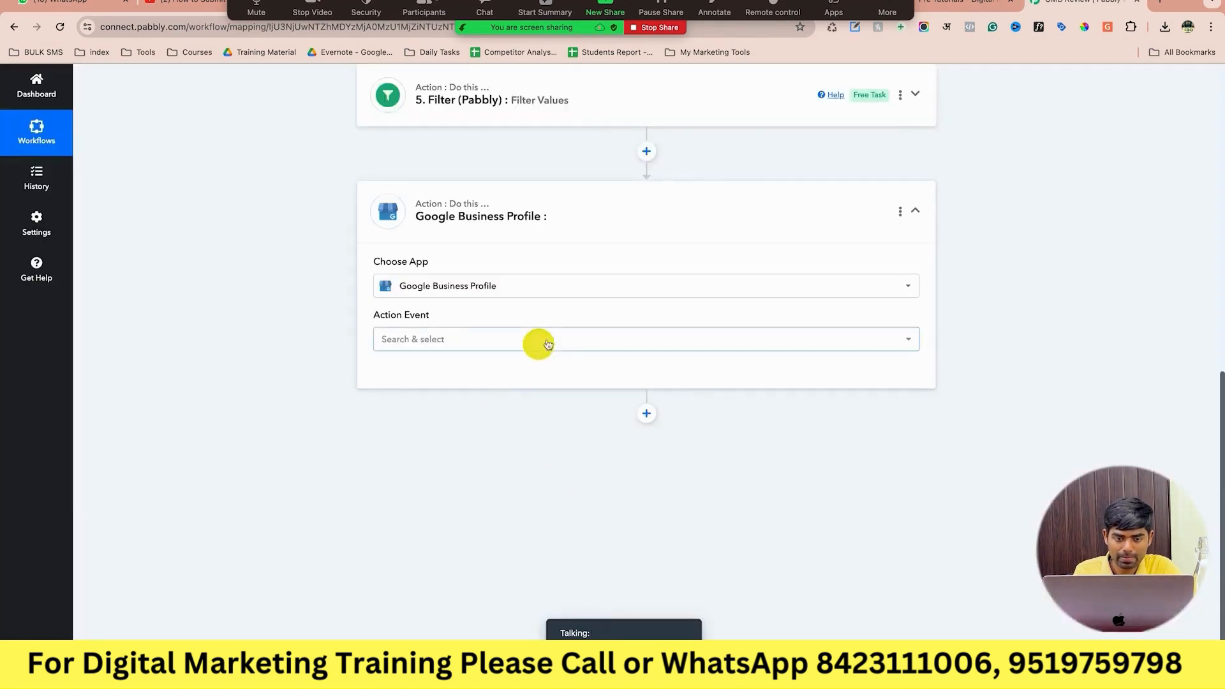
{"action": "left_click", "coordinate": [545, 343]}
{"action": "left_click", "coordinate": [518, 406]}
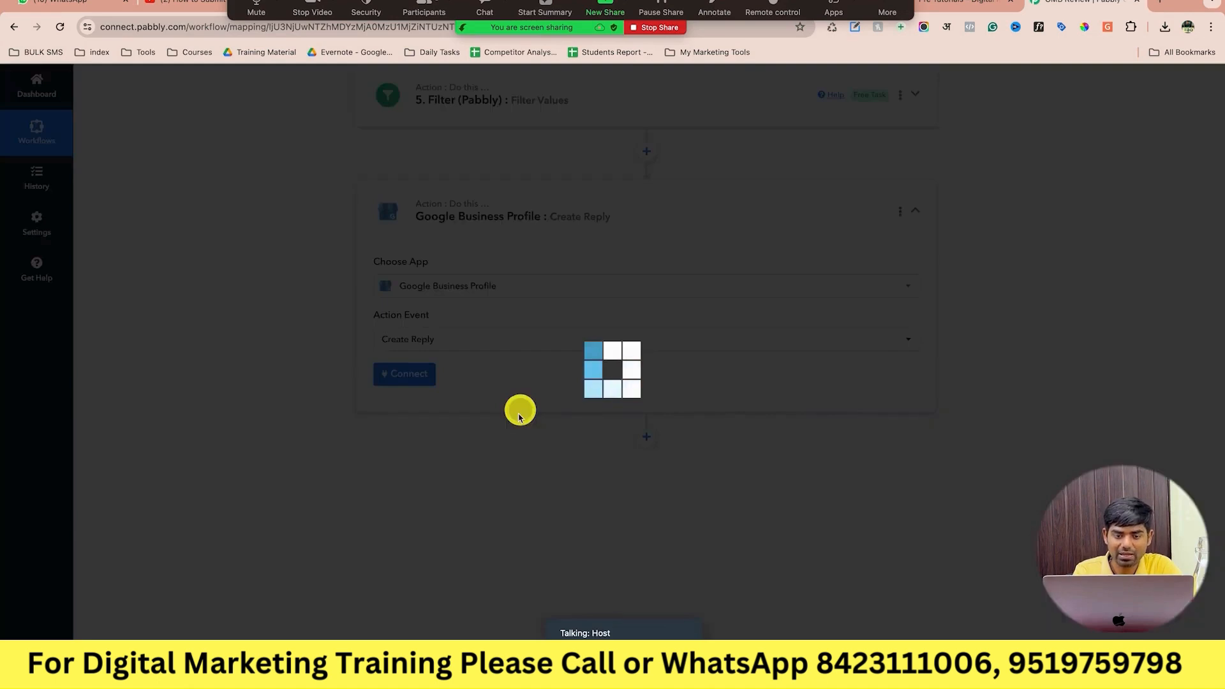
{"action": "left_click", "coordinate": [424, 376]}
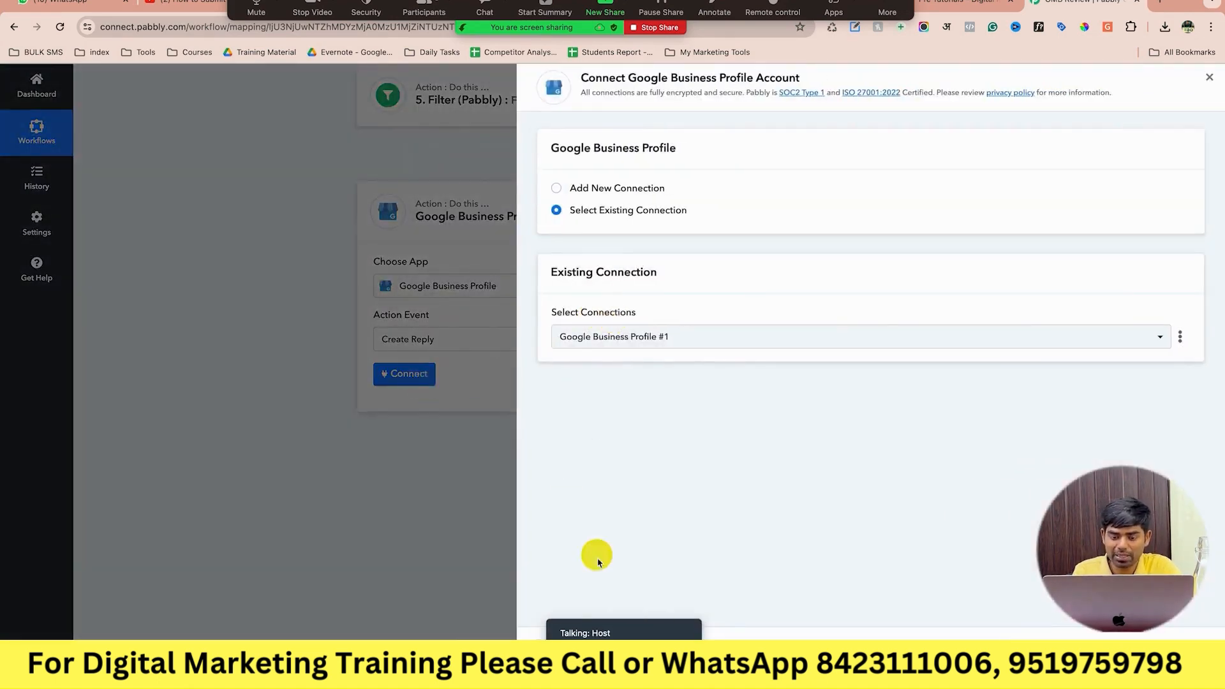
{"action": "left_click", "coordinate": [554, 653]}
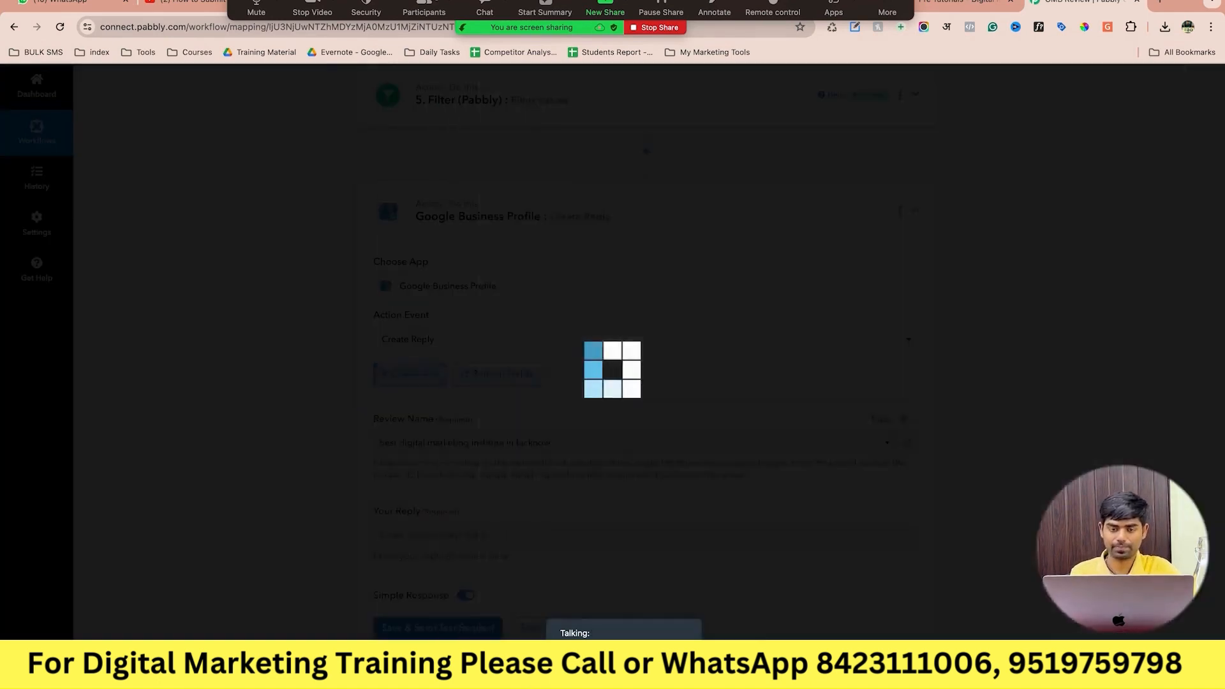
Switch Review Name to mapped data and insert the New Review trigger's Name.
{"action": "scroll", "coordinate": [572, 526], "scroll_direction": "down", "scroll_amount": 2}
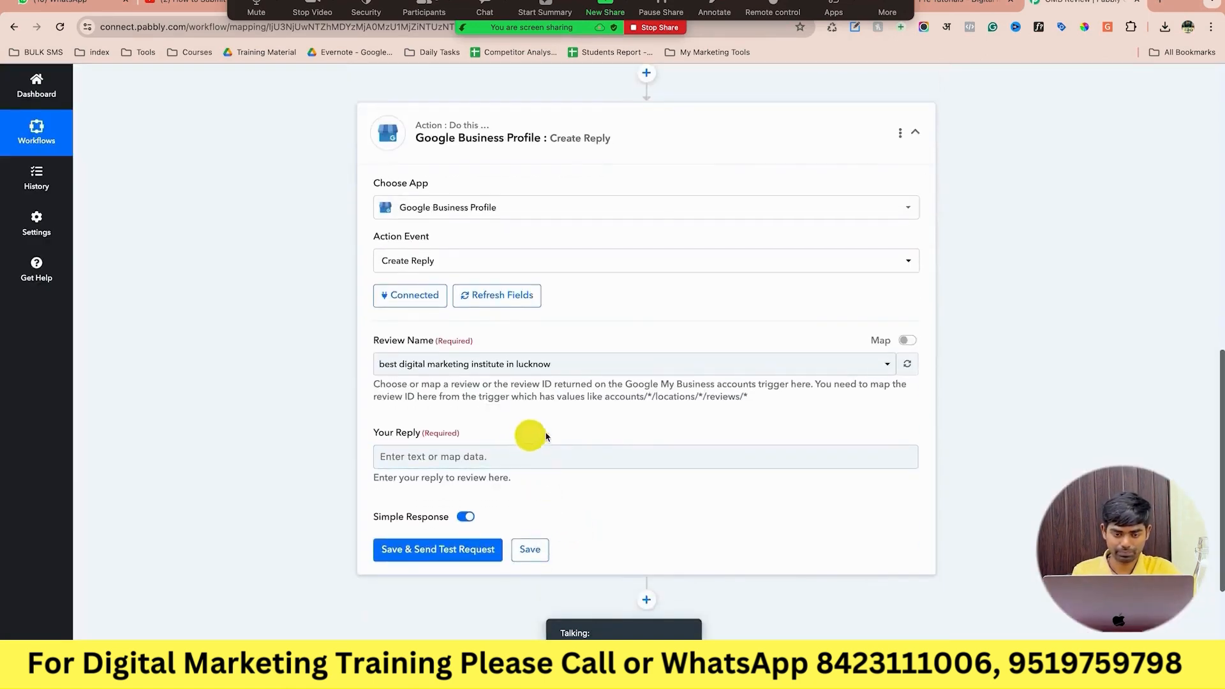
{"action": "left_click", "coordinate": [586, 369]}
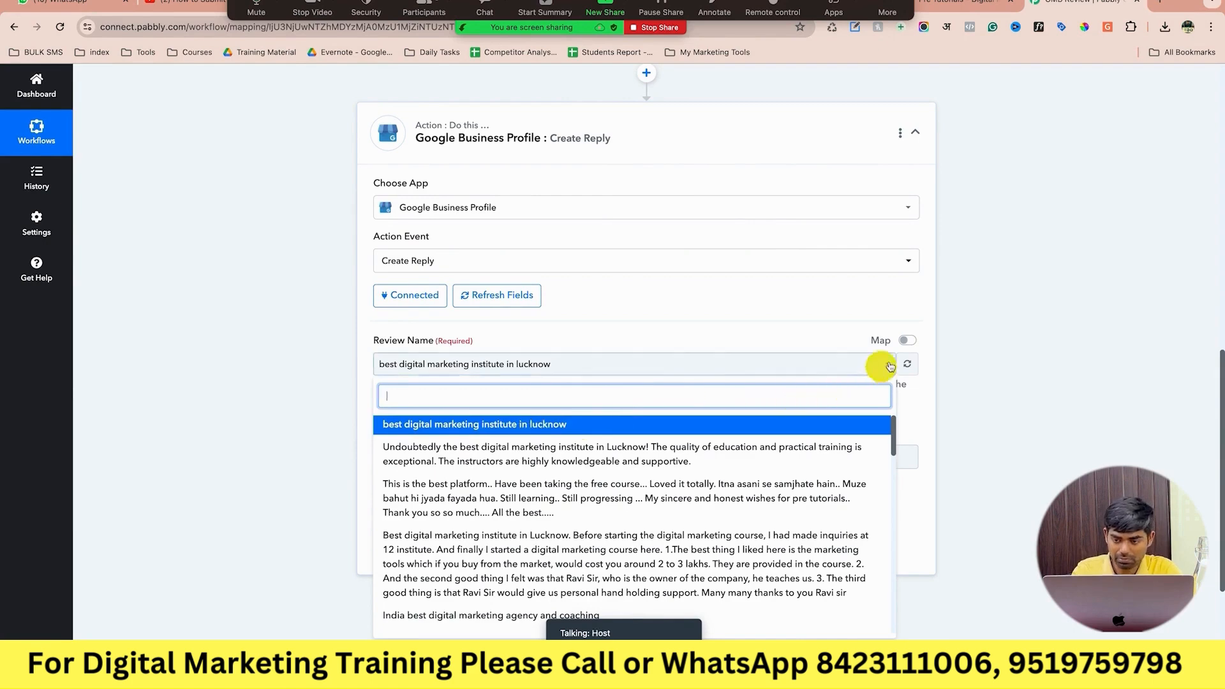
{"action": "left_click", "coordinate": [915, 343]}
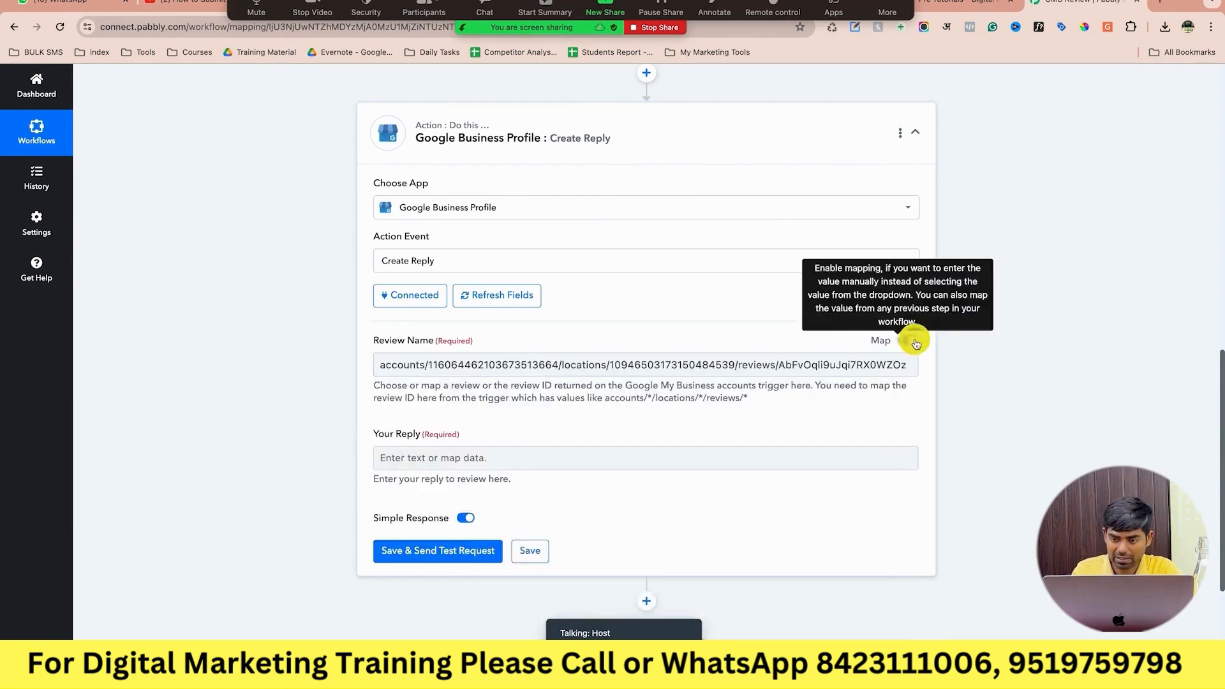
{"action": "left_click", "coordinate": [880, 367]}
{"action": "left_click", "coordinate": [685, 470]}
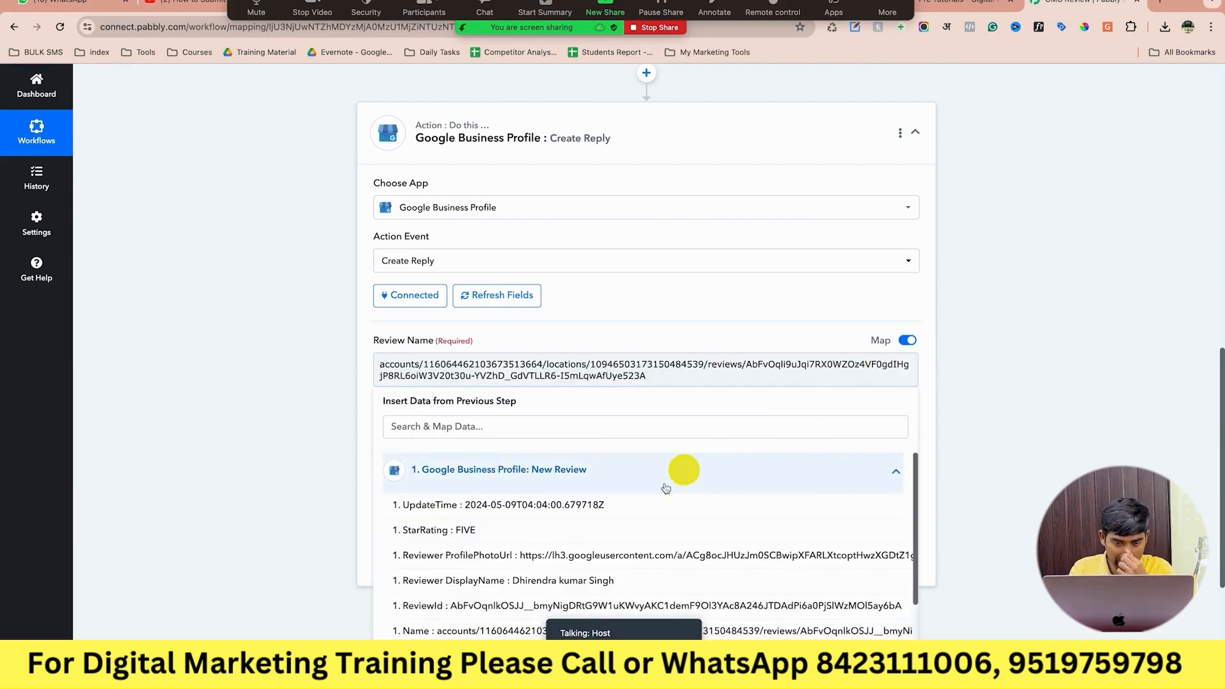
{"action": "scroll", "coordinate": [631, 525], "scroll_direction": "down", "scroll_amount": 2}
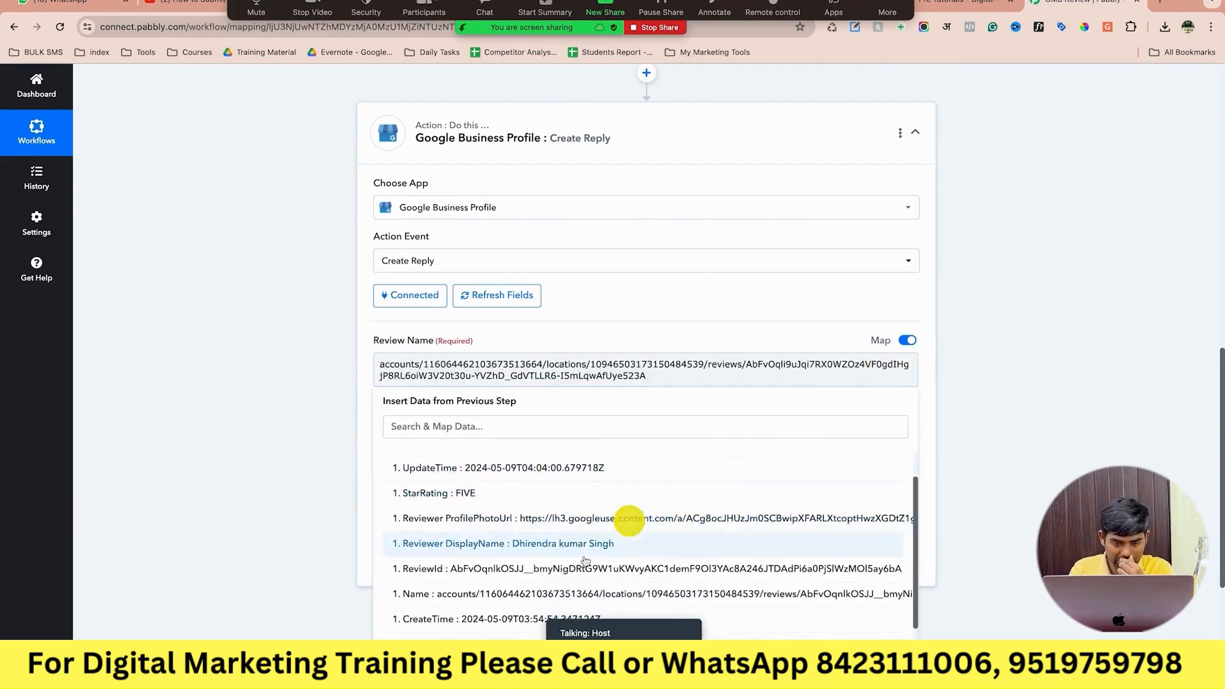
{"action": "left_click", "coordinate": [560, 591]}
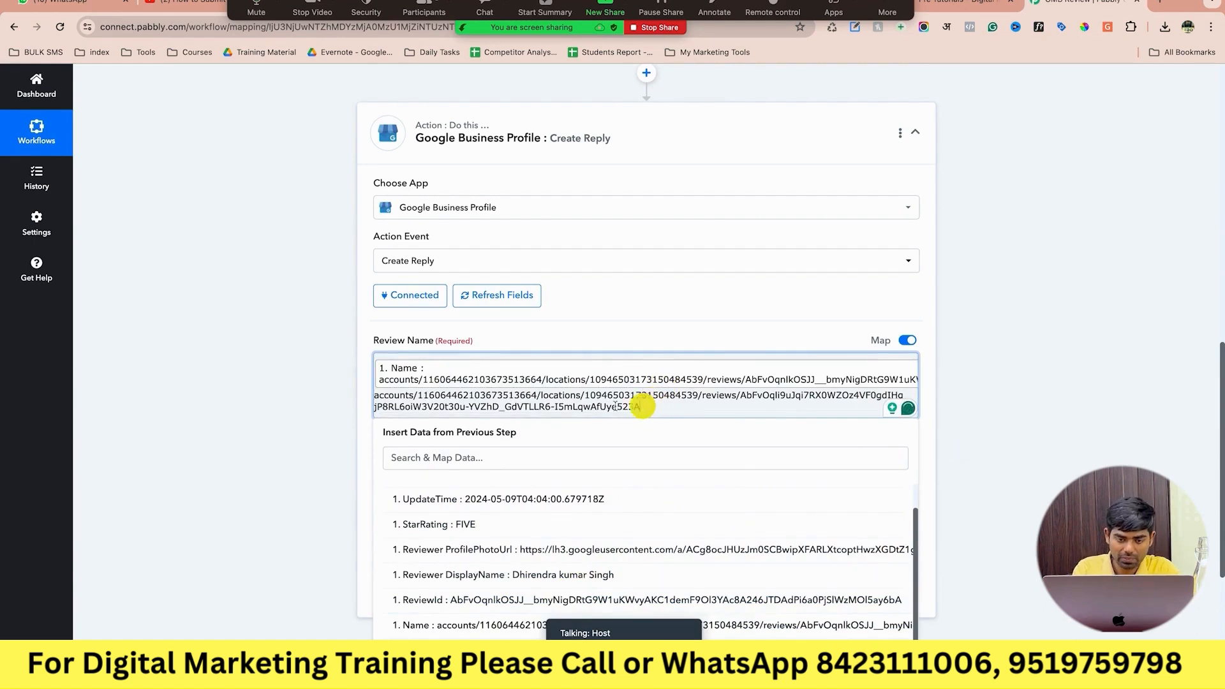
Clear the extra pasted path so Review Name holds only the New Review's '1. Name'.
{"action": "left_click_drag", "start_coordinate": [641, 407], "coordinate": [384, 394]}
{"action": "key", "text": "BackSpace"}
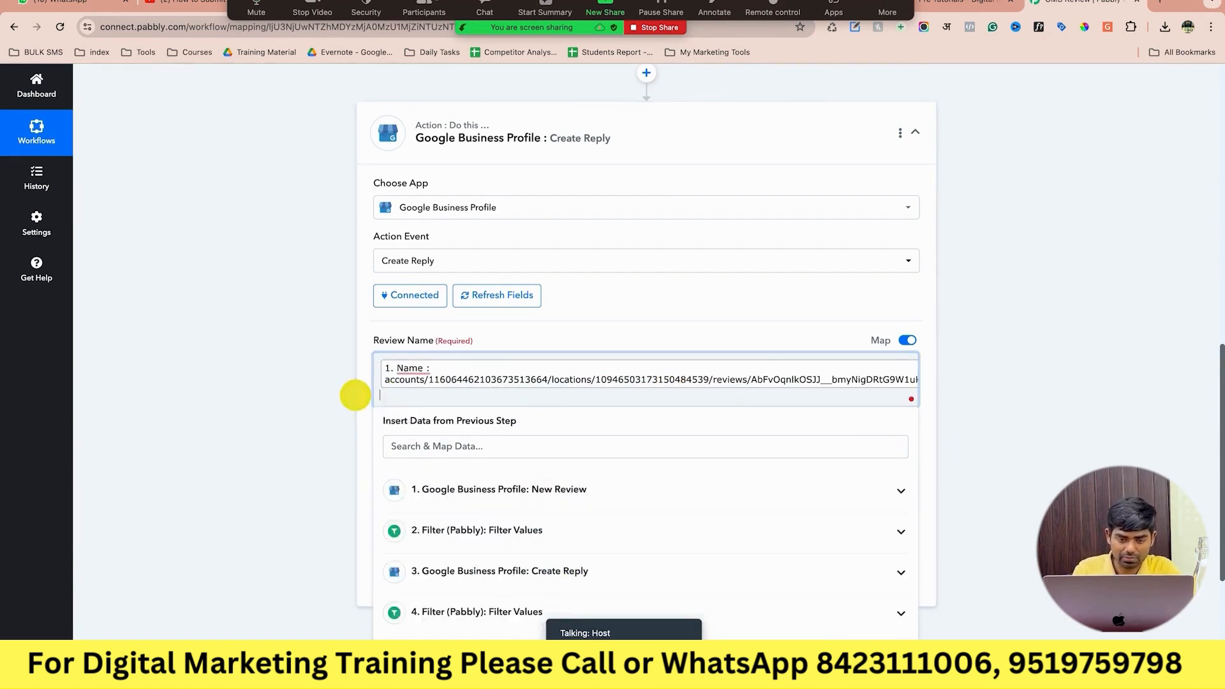
{"action": "key", "text": "BackSpace"}
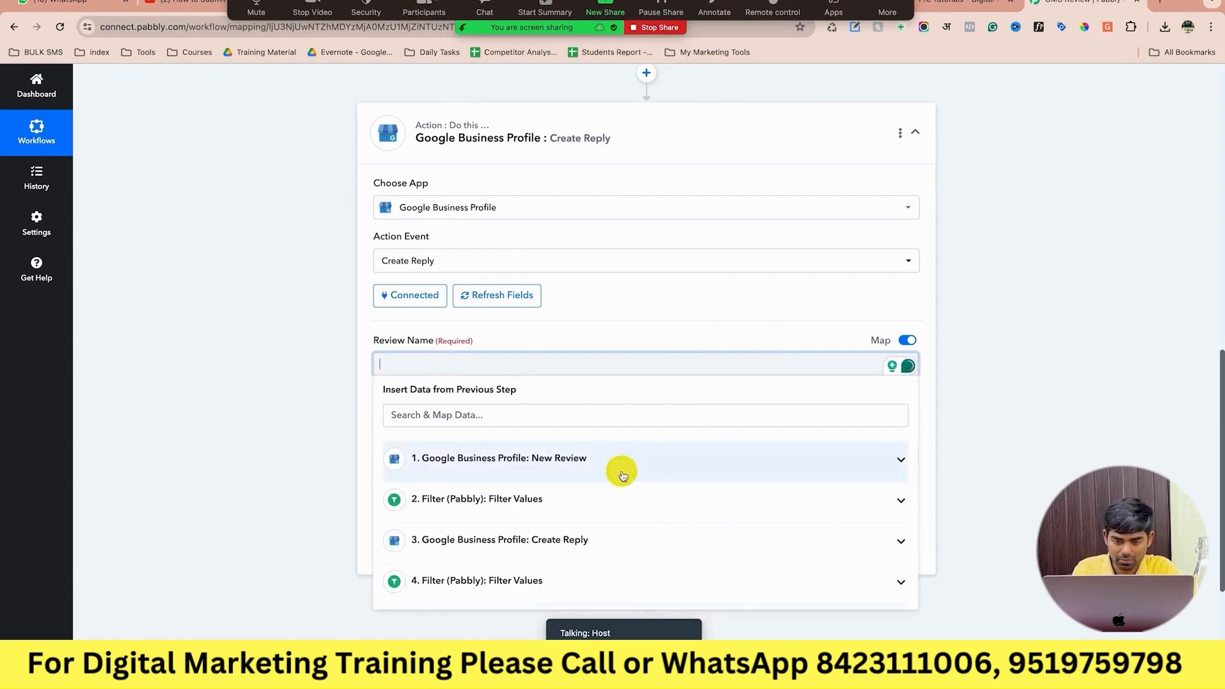
{"action": "left_click", "coordinate": [641, 463]}
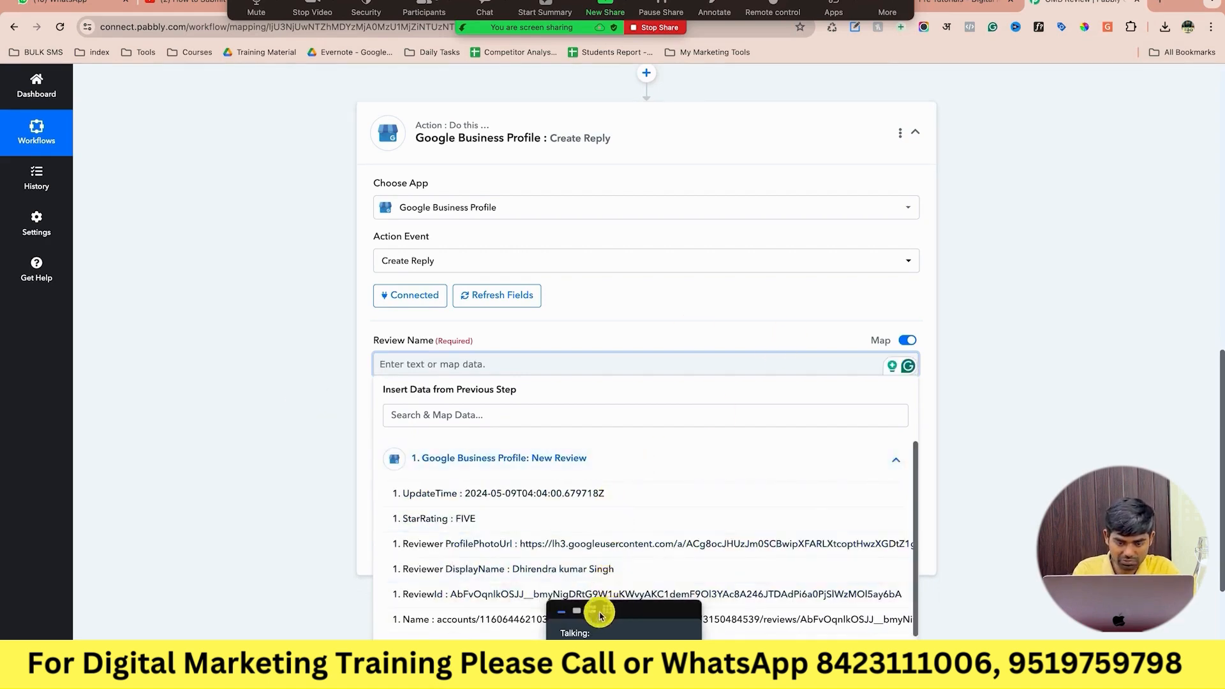
{"action": "left_click", "coordinate": [508, 622]}
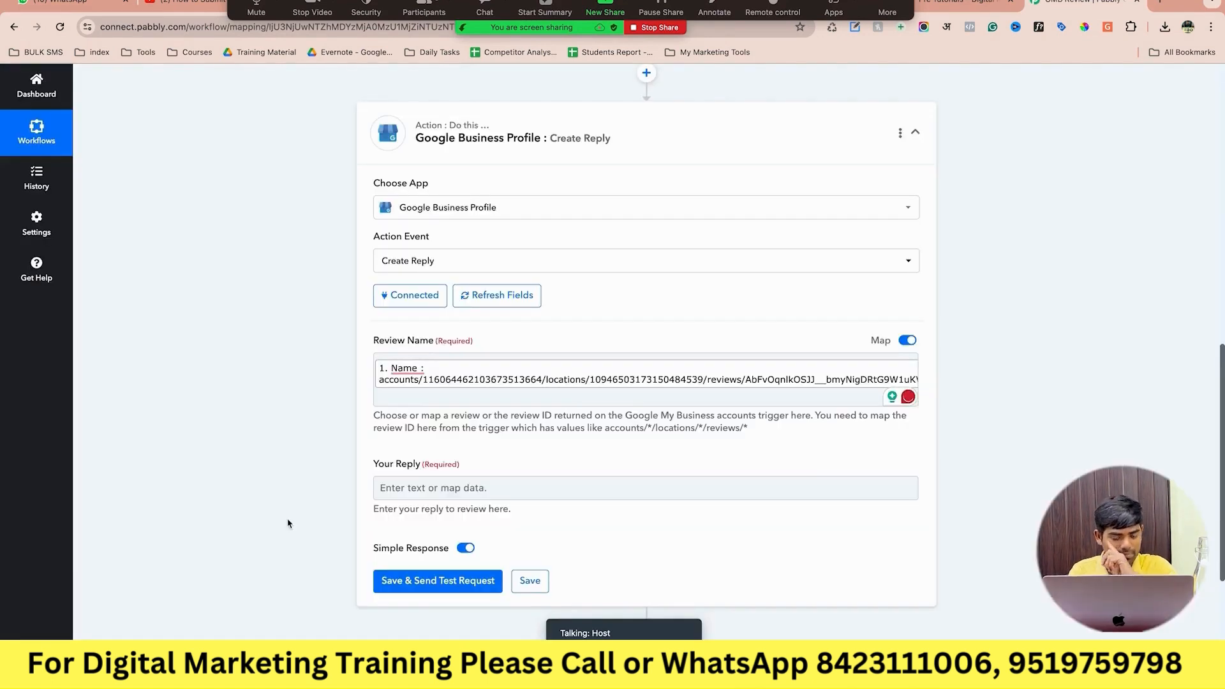
{"action": "left_click", "coordinate": [447, 488]}
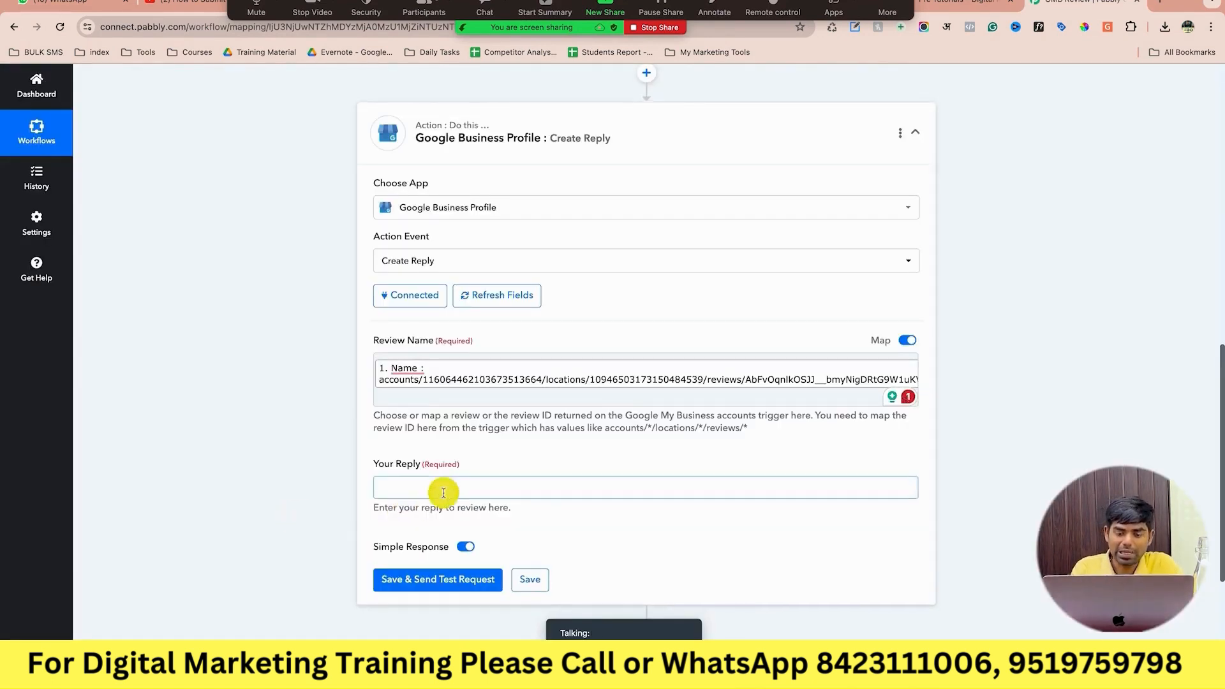
Enter the reply 'So Sorry! Let me know how can i improve our Service, Please whatsapp me at' plus the contact number.
{"action": "scroll", "coordinate": [444, 492], "scroll_direction": "down", "scroll_amount": 1}
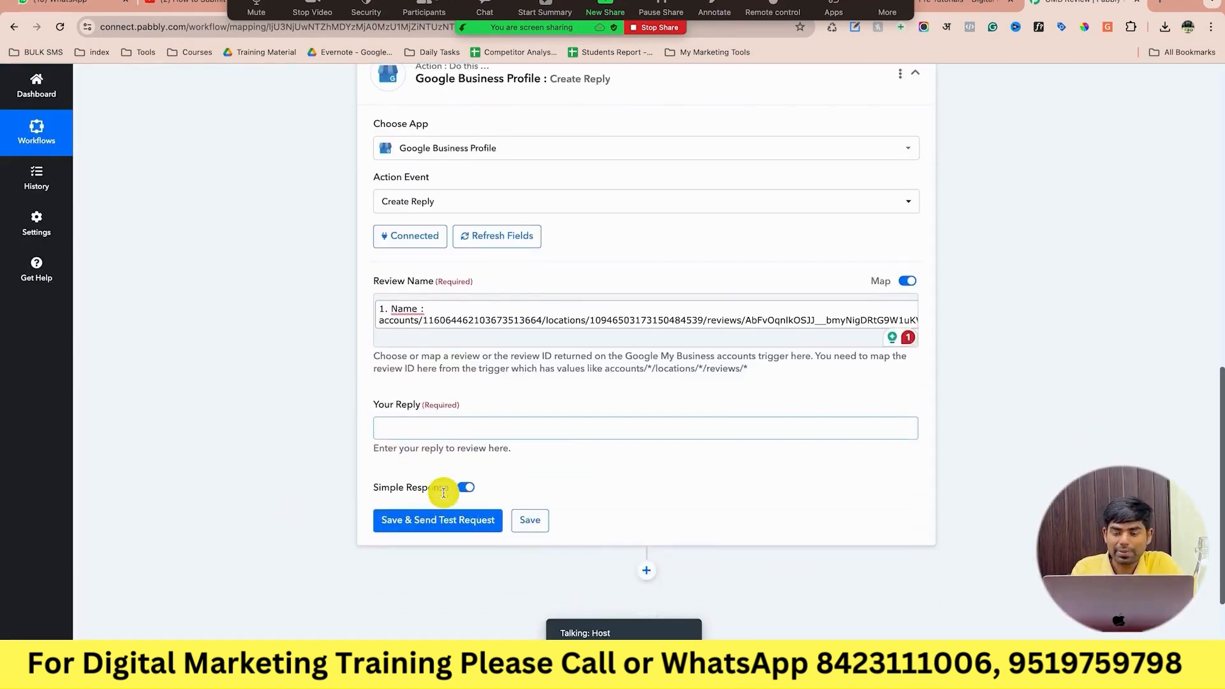
{"action": "left_click", "coordinate": [261, 459]}
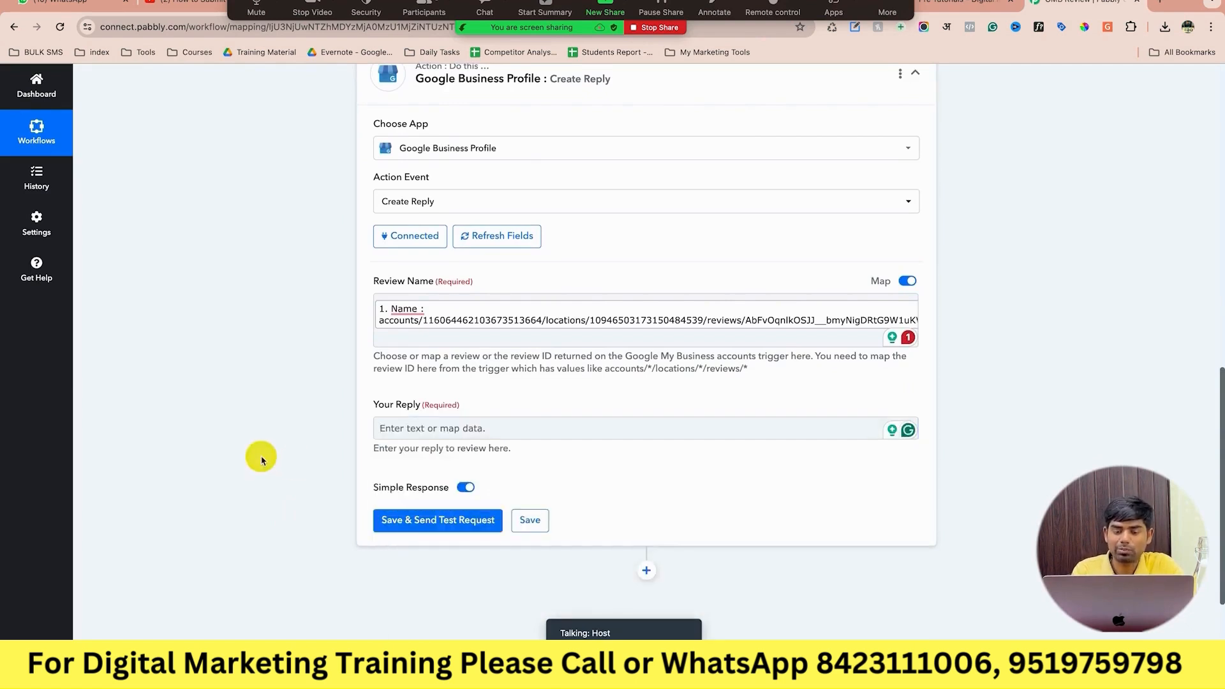
{"action": "left_click", "coordinate": [439, 424]}
{"action": "type", "text": "So Sorry"}
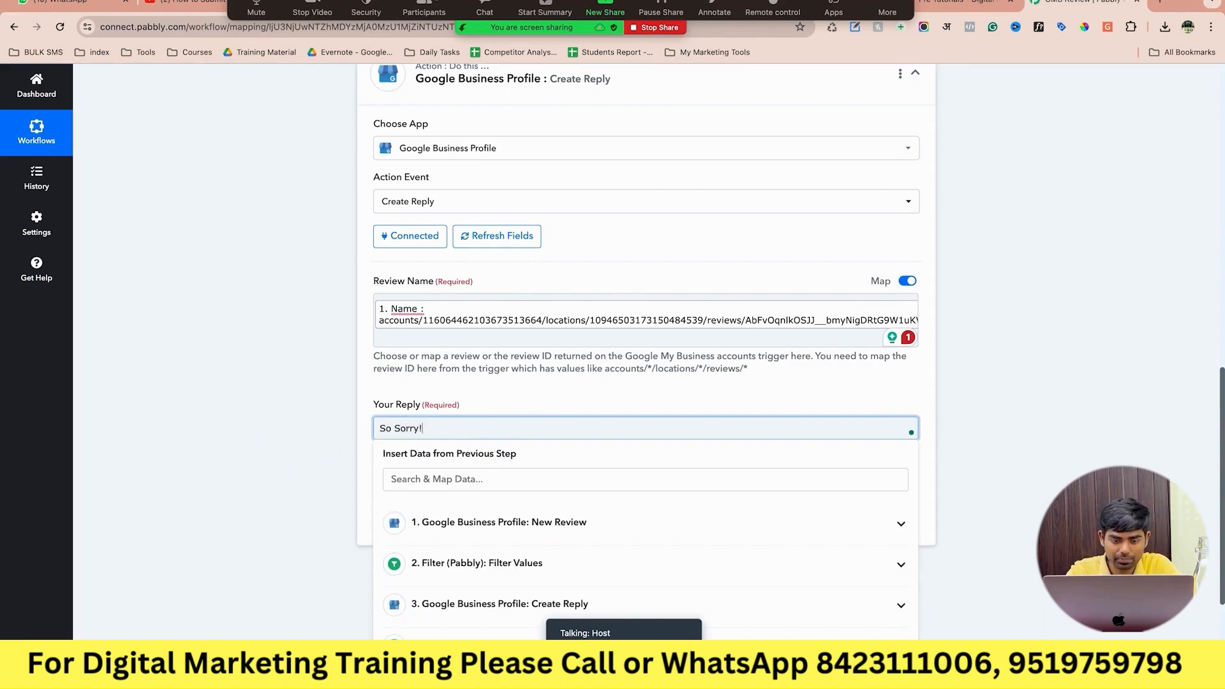
{"action": "type", "text": "! Let me know "}
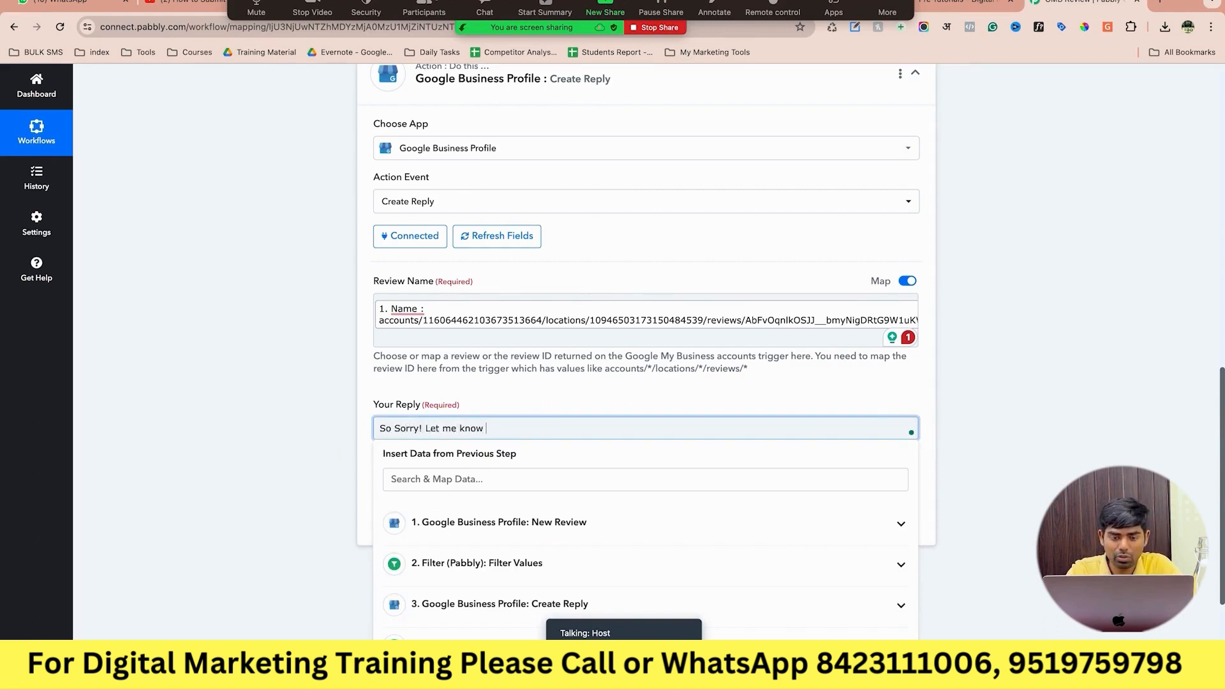
{"action": "type", "text": "how can i improv"}
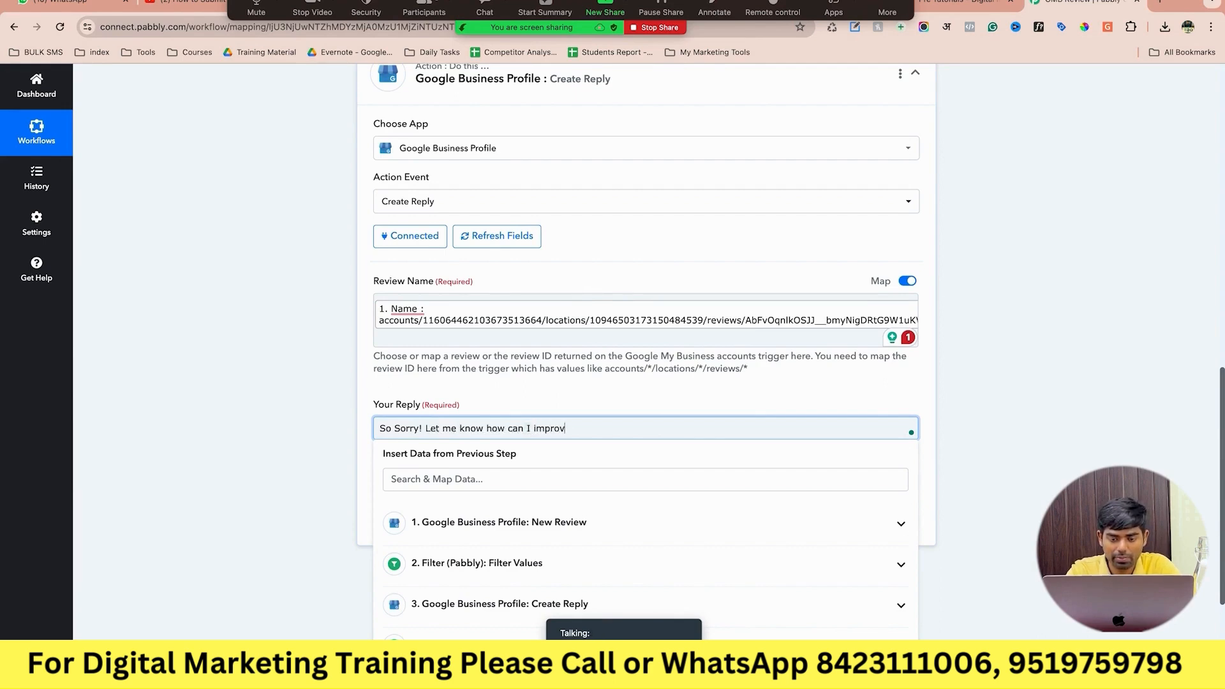
{"action": "type", "text": "e our Service"}
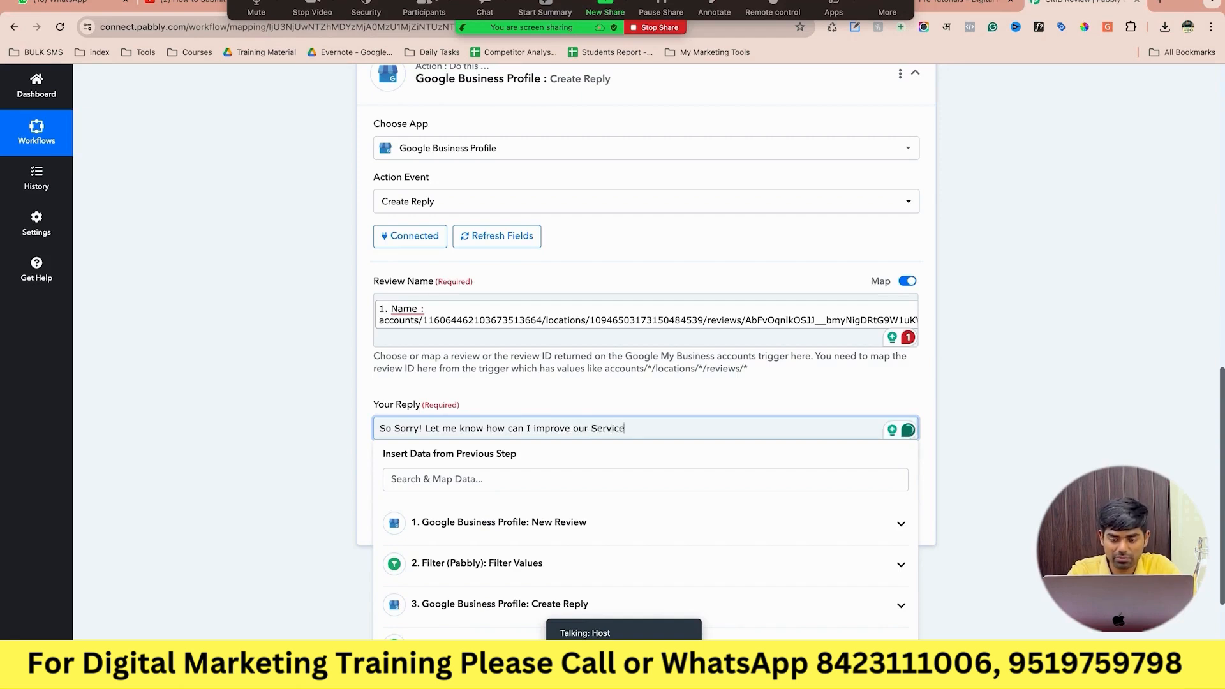
{"action": "type", "text": ", Please whatsapp  m"}
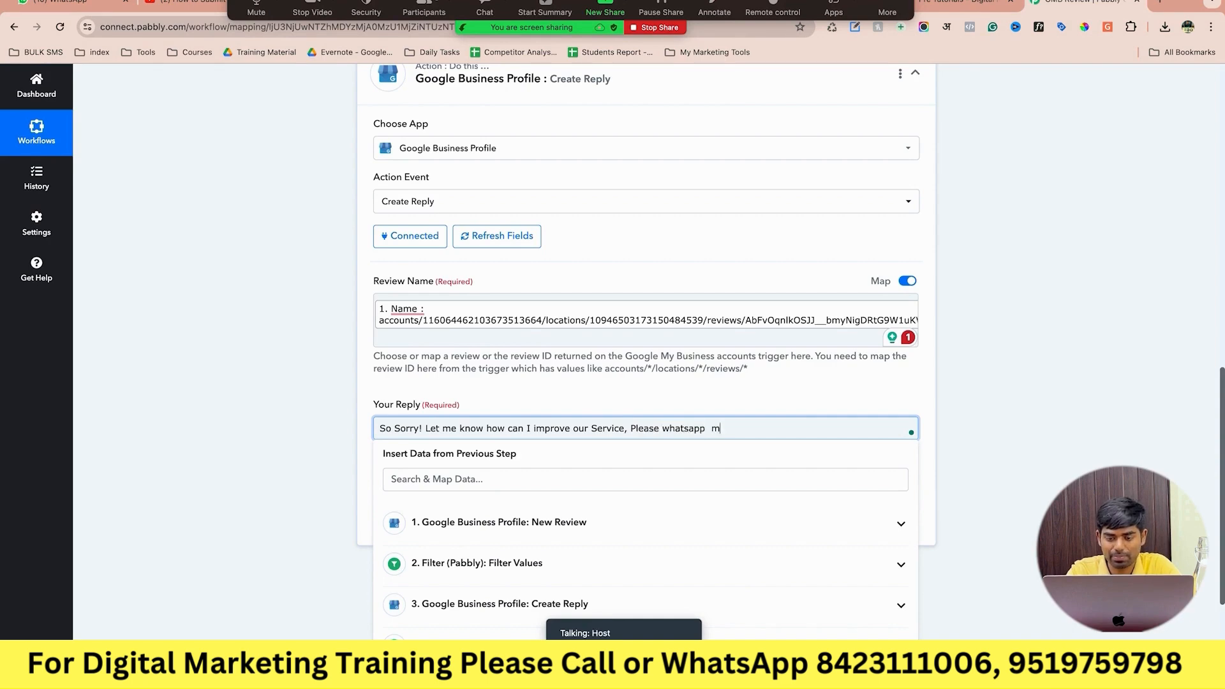
{"action": "key", "text": "BackSpace"}
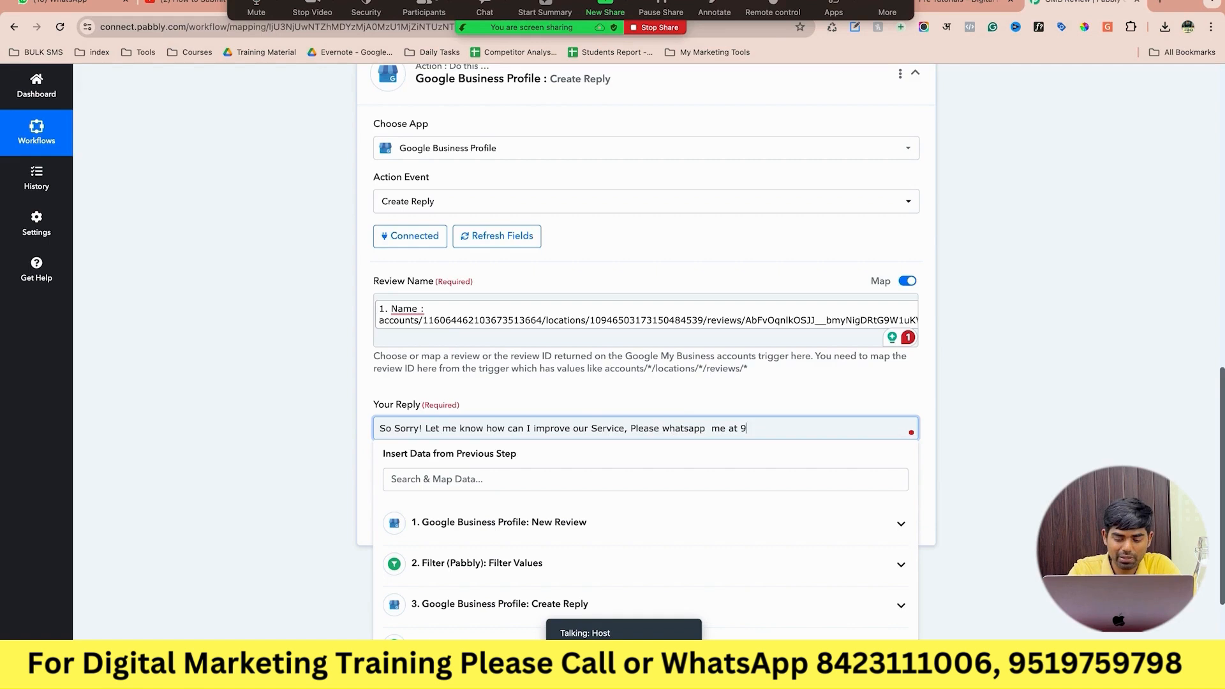
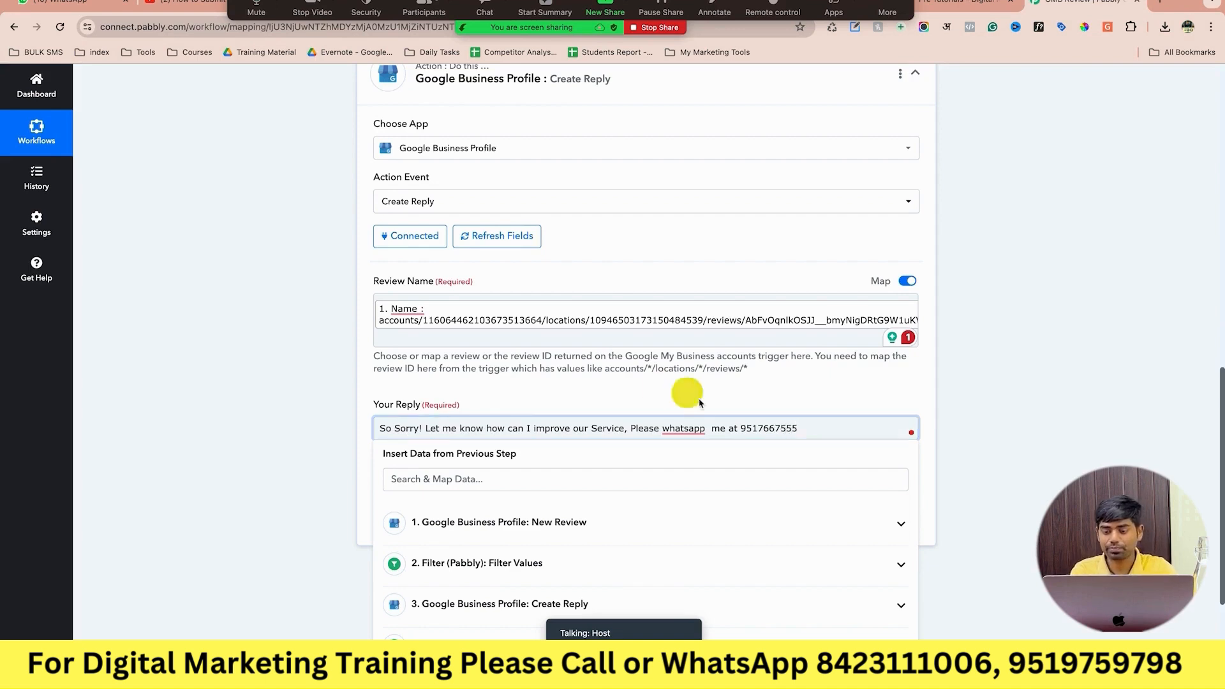
{"action": "left_click", "coordinate": [1011, 430]}
{"action": "left_click", "coordinate": [714, 447]}
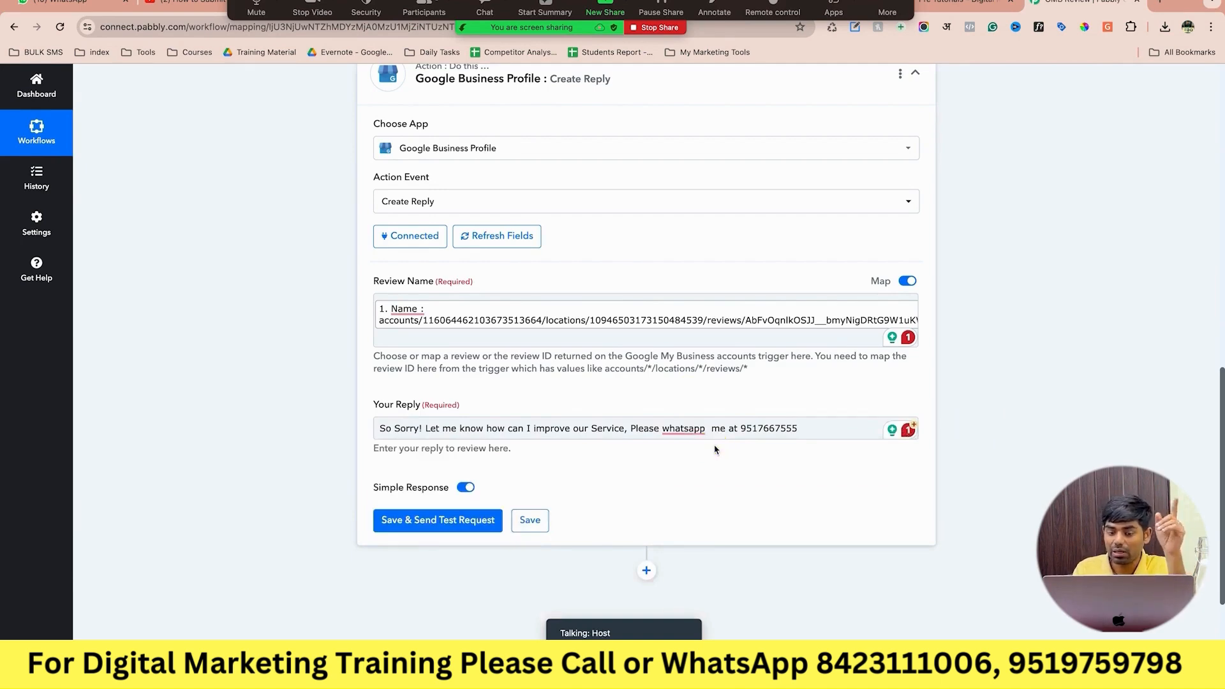
Correct 'whatsapp' to 'WhatsApp' in the reply and save the Create Reply step.
{"action": "mouse_move", "coordinate": [691, 425]}
{"action": "left_click", "coordinate": [694, 464]}
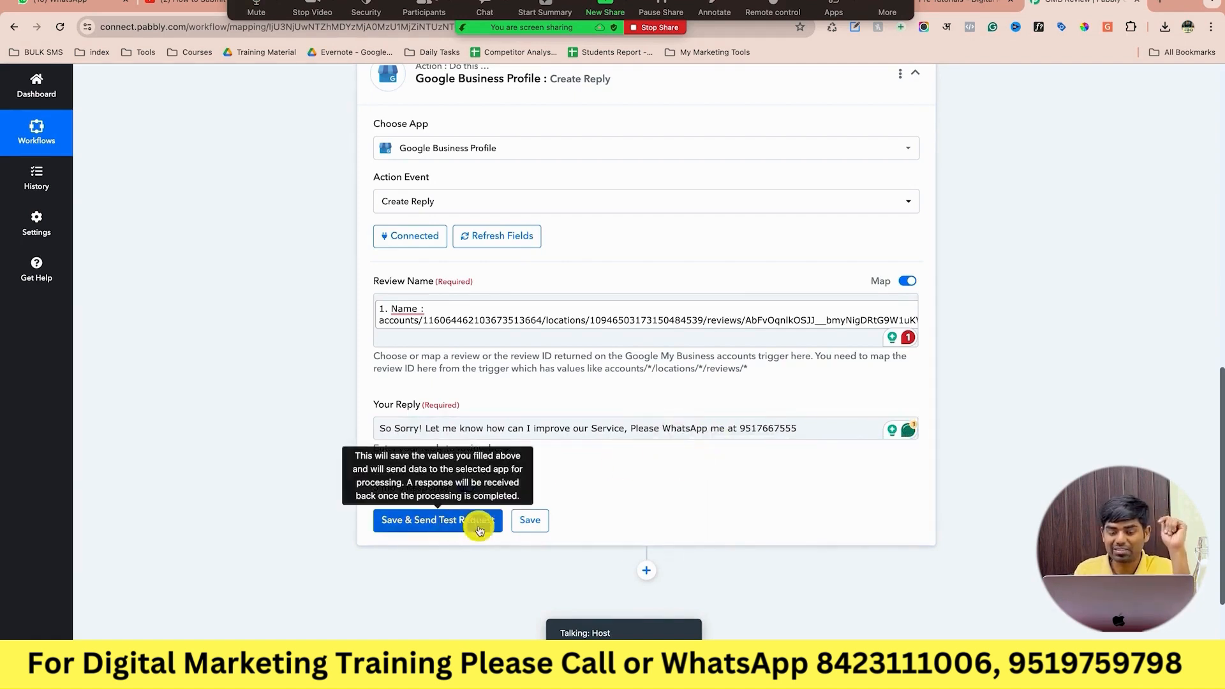
{"action": "left_click", "coordinate": [530, 520]}
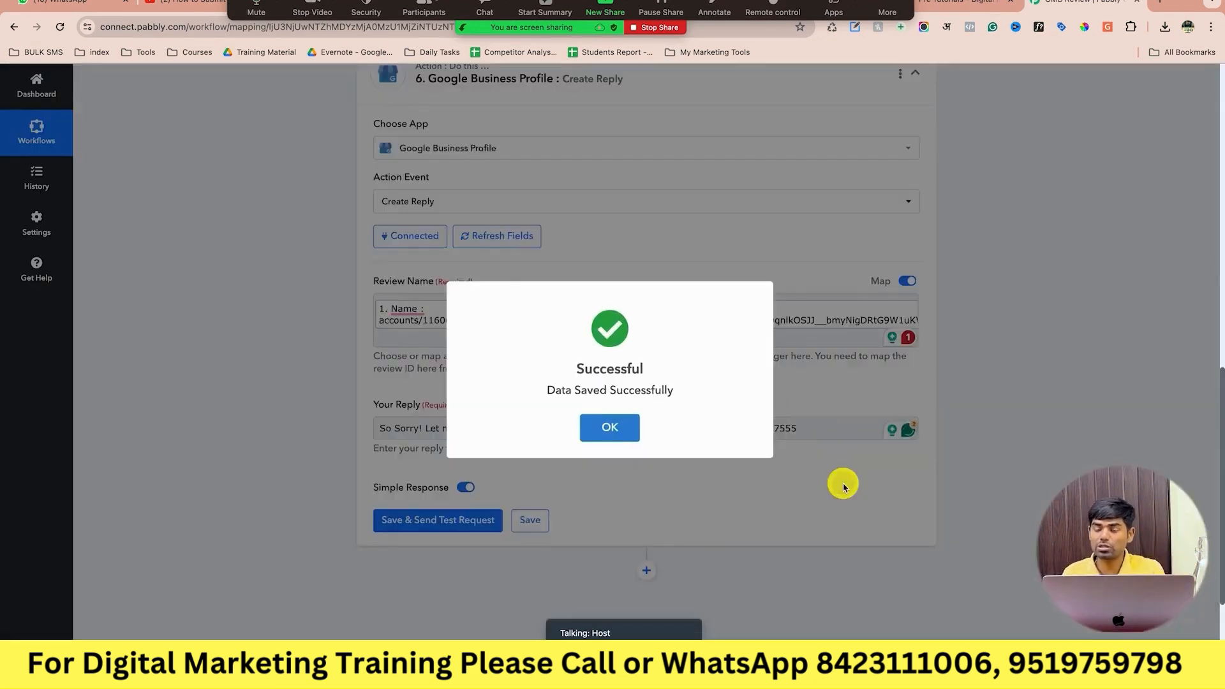
{"action": "left_click", "coordinate": [843, 487]}
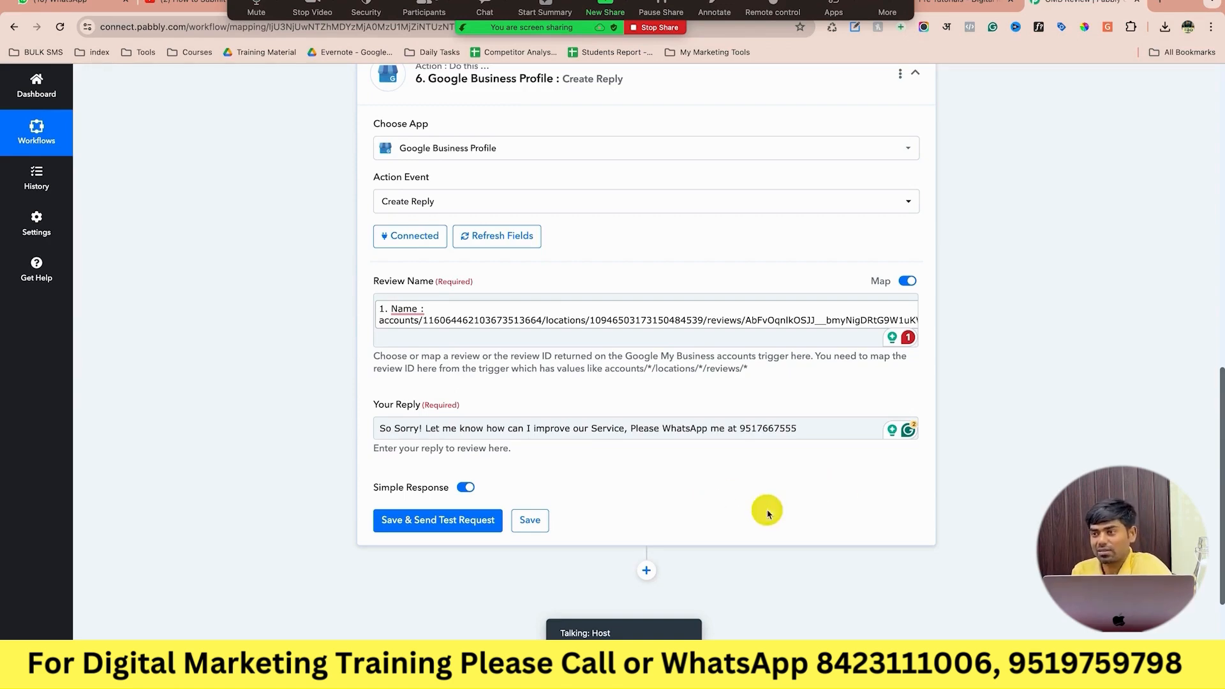
Save the reply step again, then go to the Google business profile page.
{"action": "left_click", "coordinate": [536, 521]}
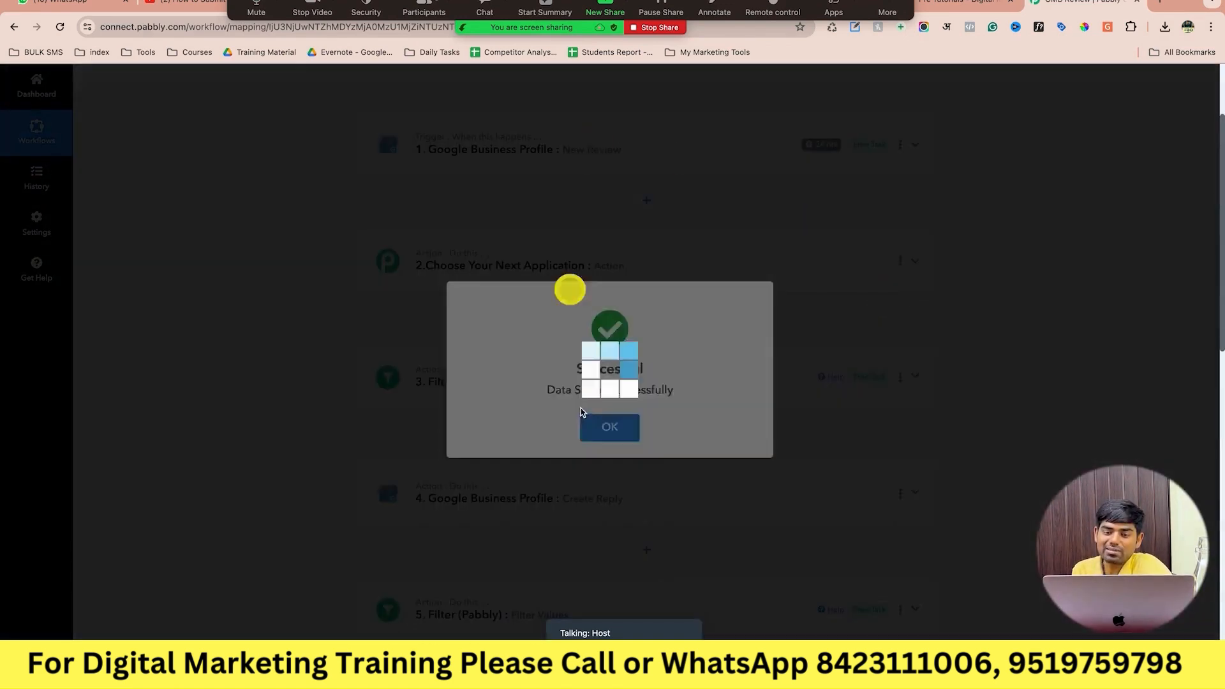
{"action": "left_click", "coordinate": [586, 423]}
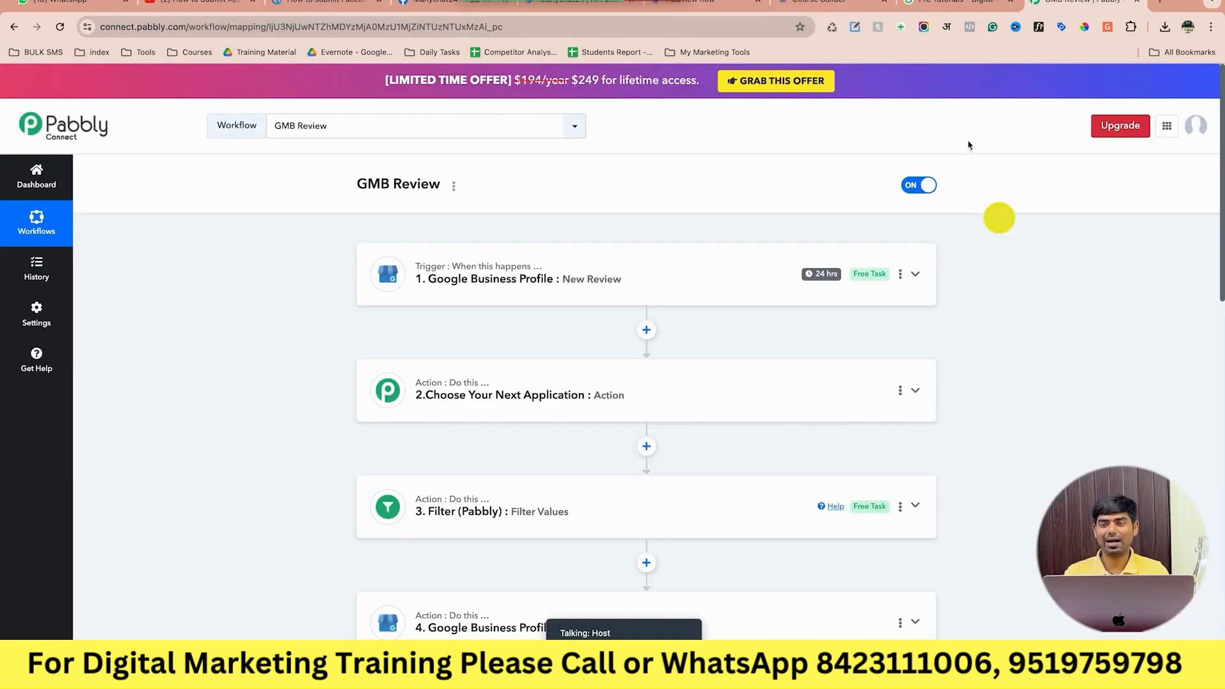
{"action": "left_click", "coordinate": [948, 5]}
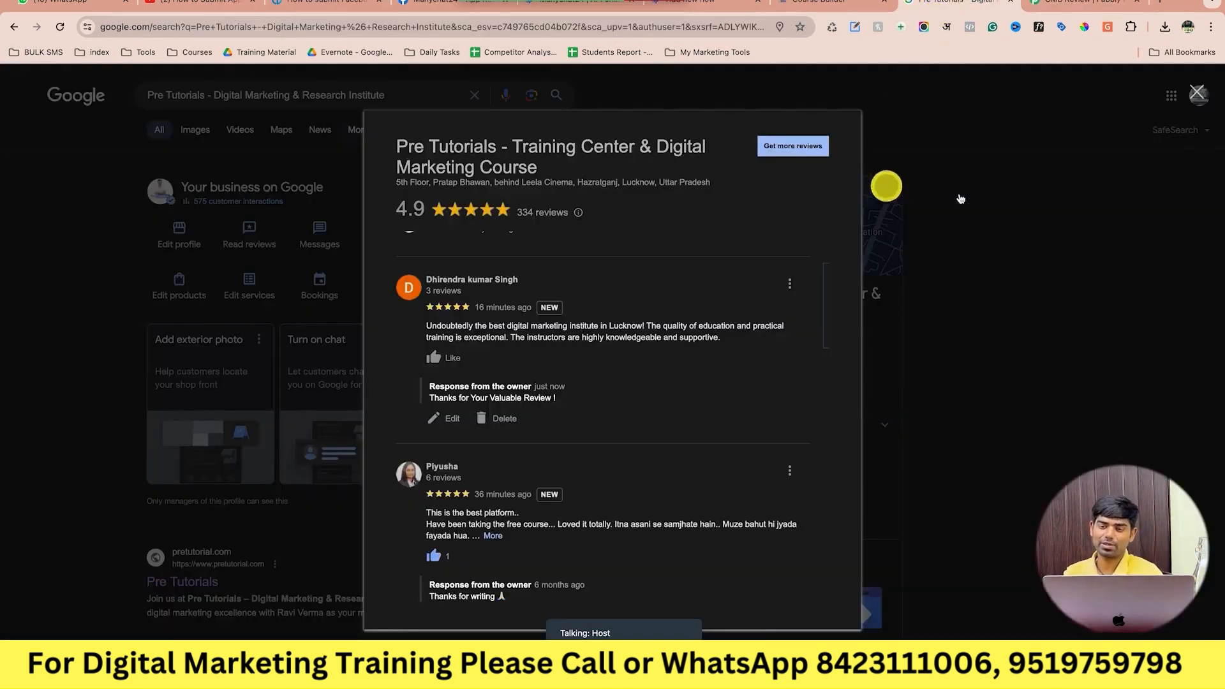
{"action": "left_click", "coordinate": [1197, 93]}
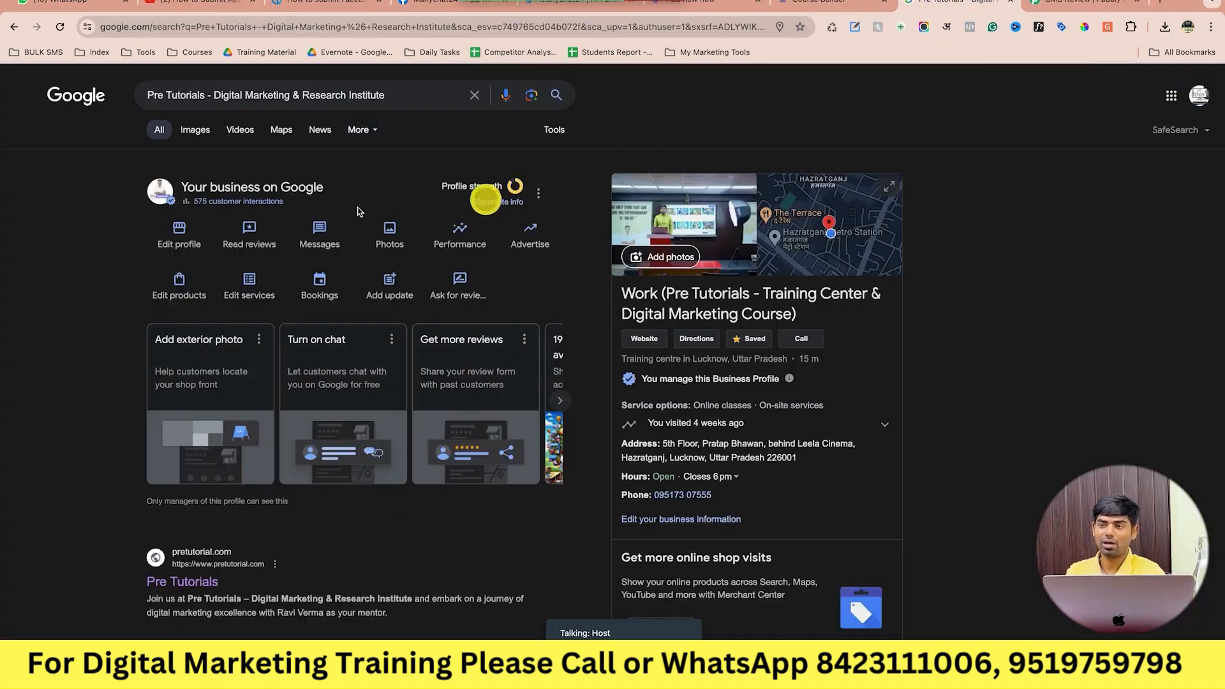